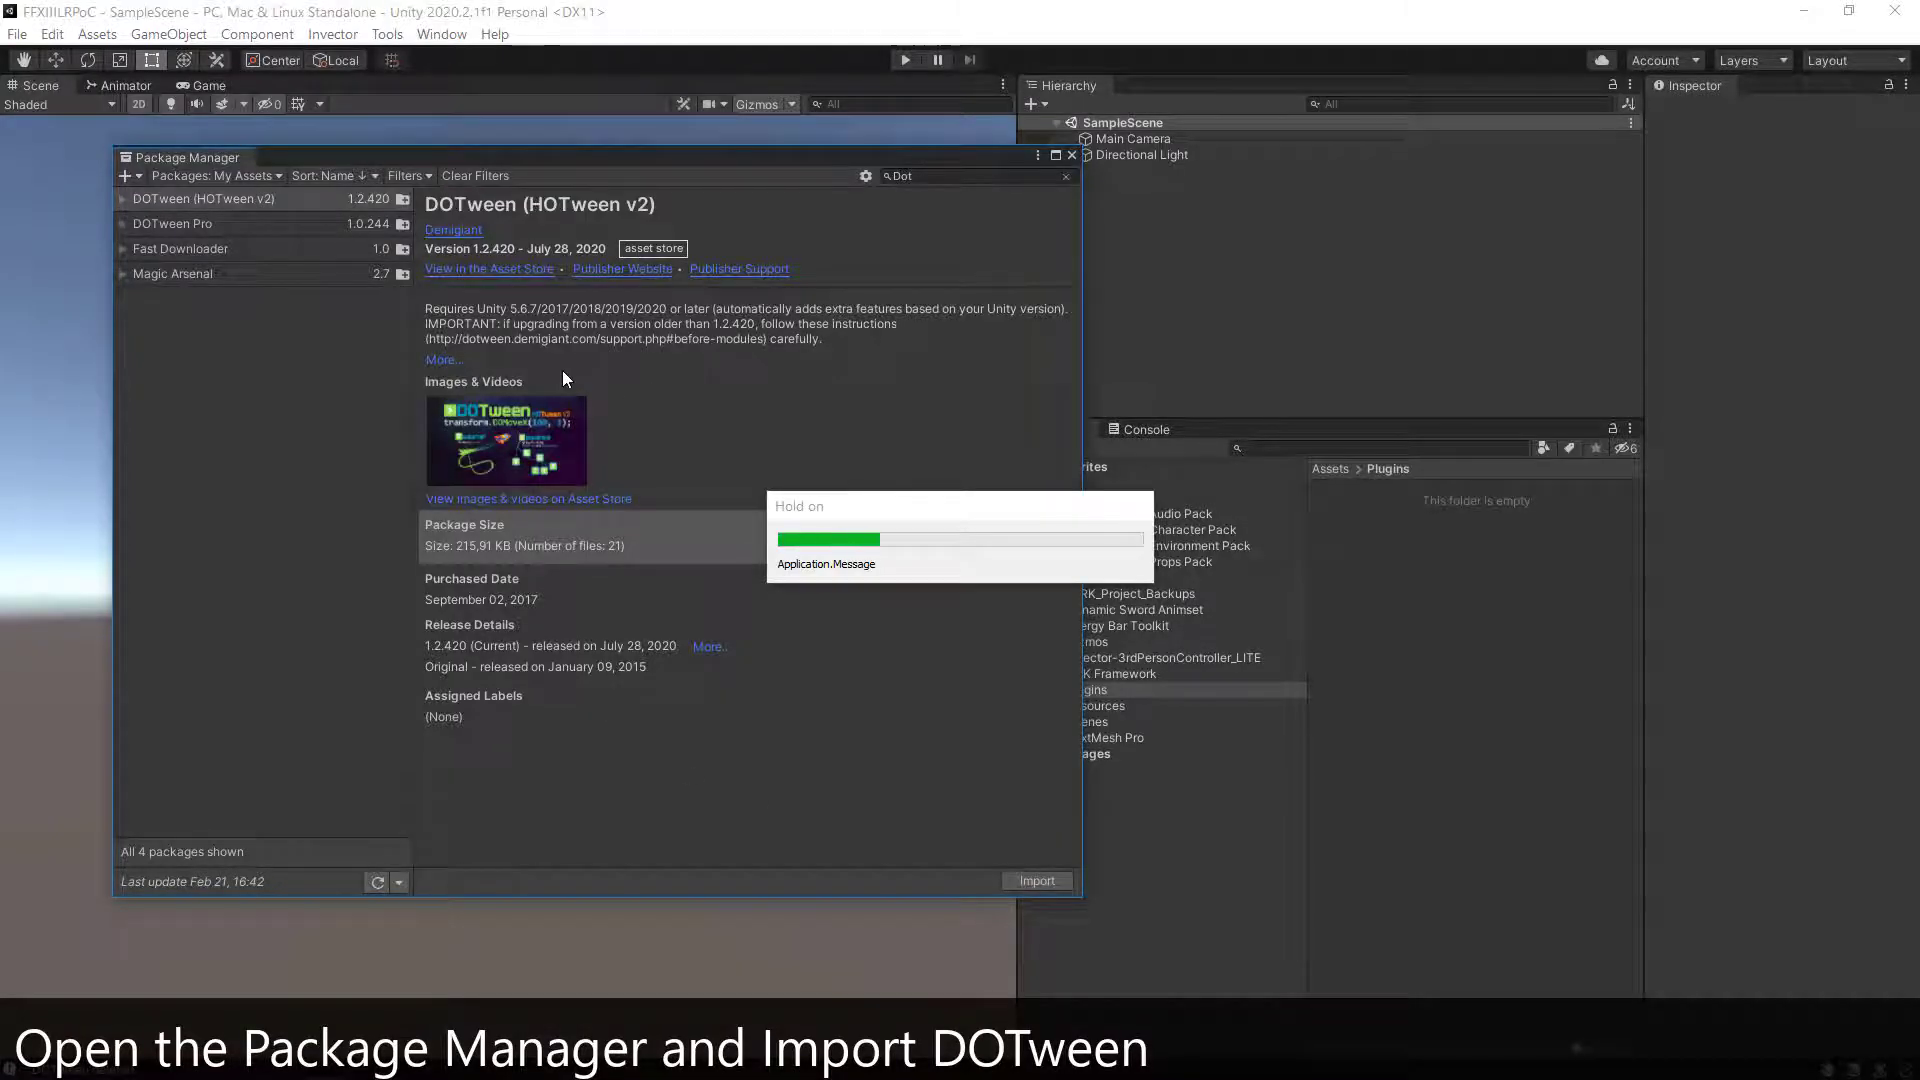
# Import the free DOTween (HOTween v2) package with all its files from the Package Manager.
pyautogui.click(221, 229)
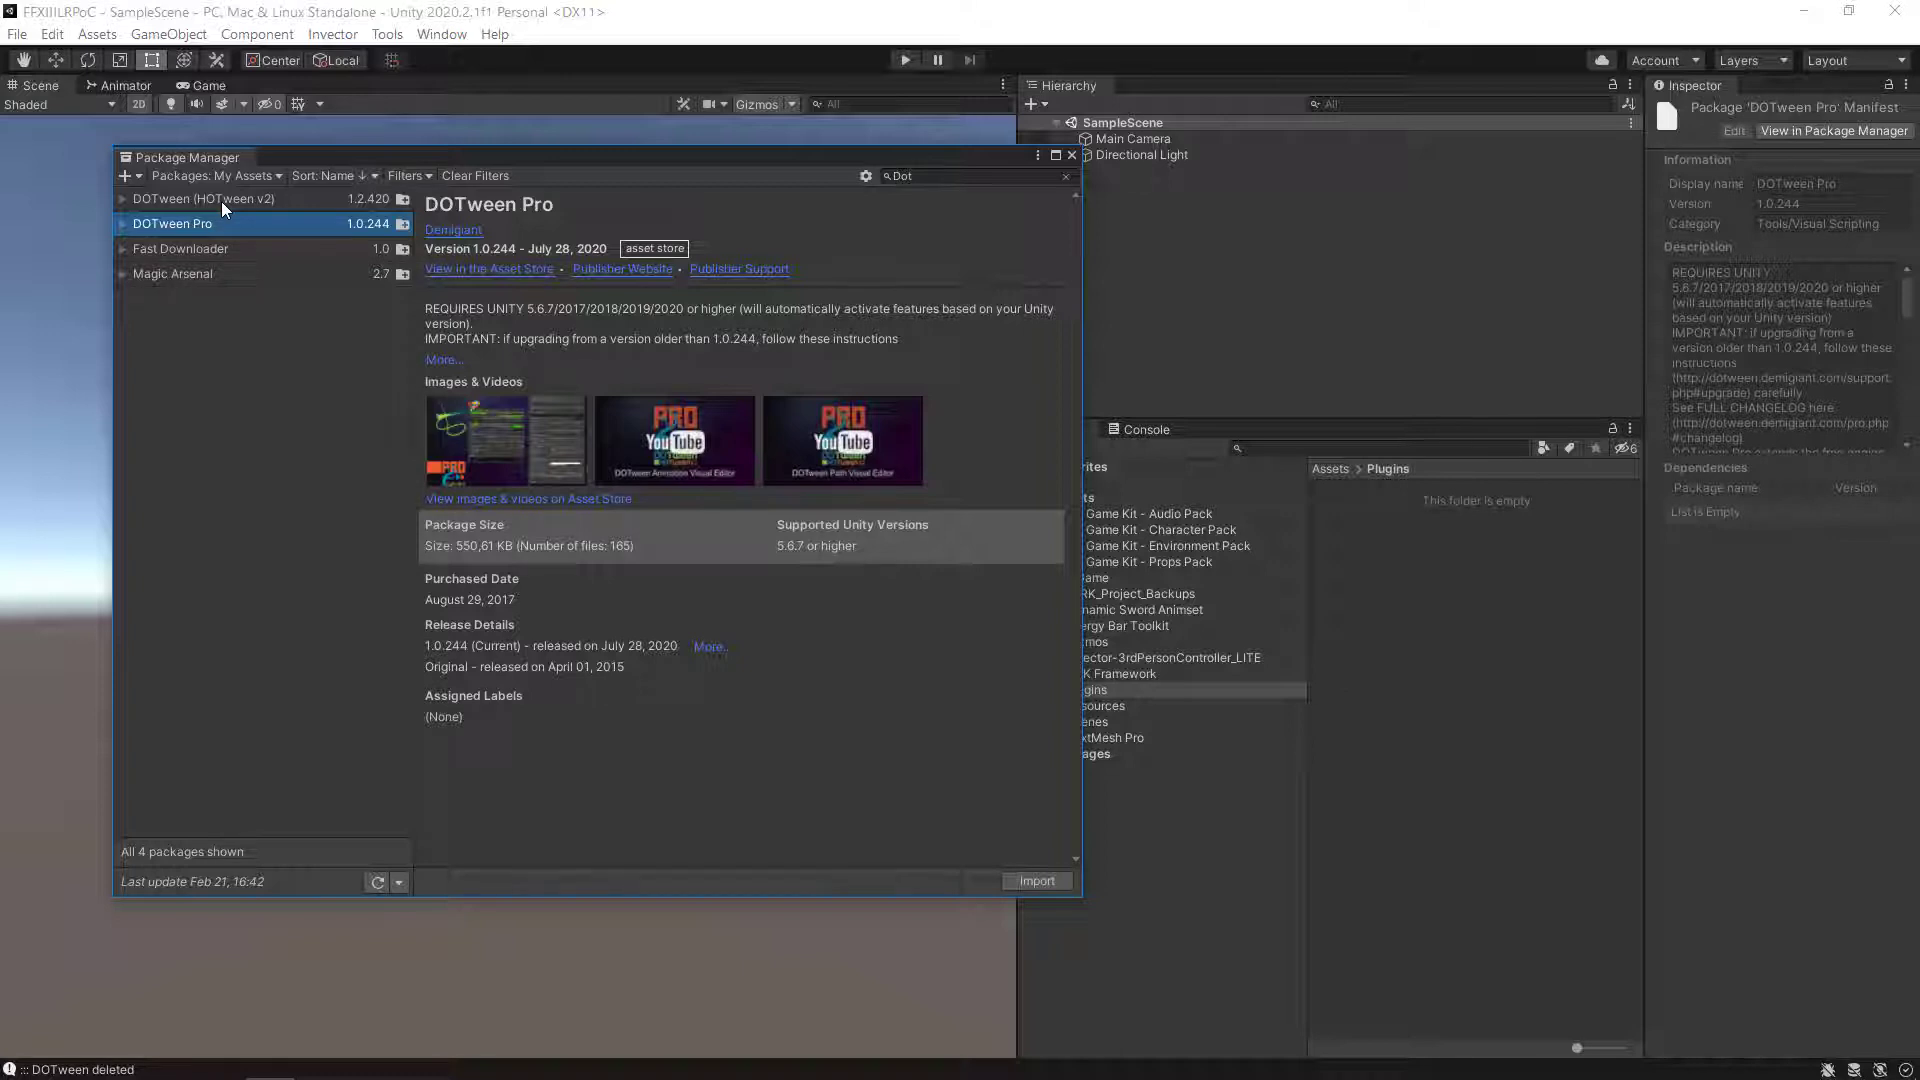
pyautogui.click(222, 205)
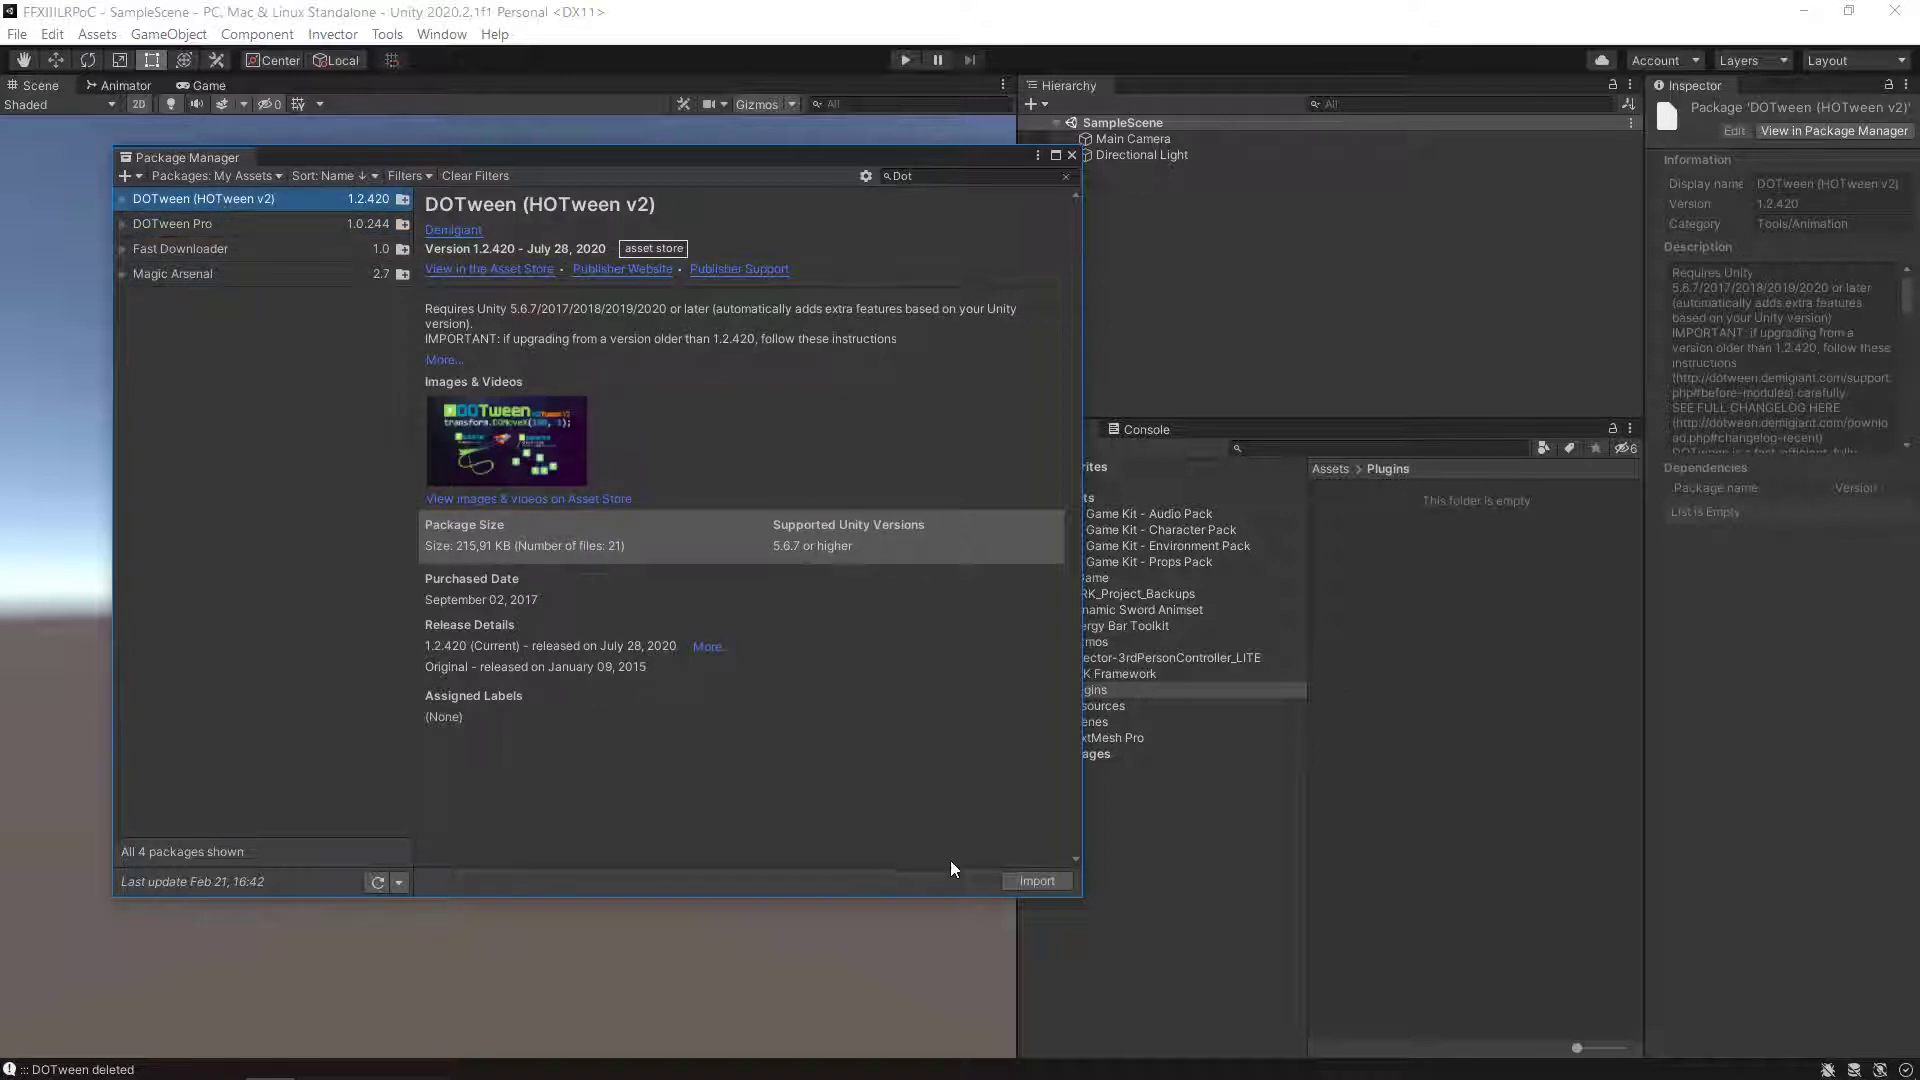
pyautogui.click(1028, 878)
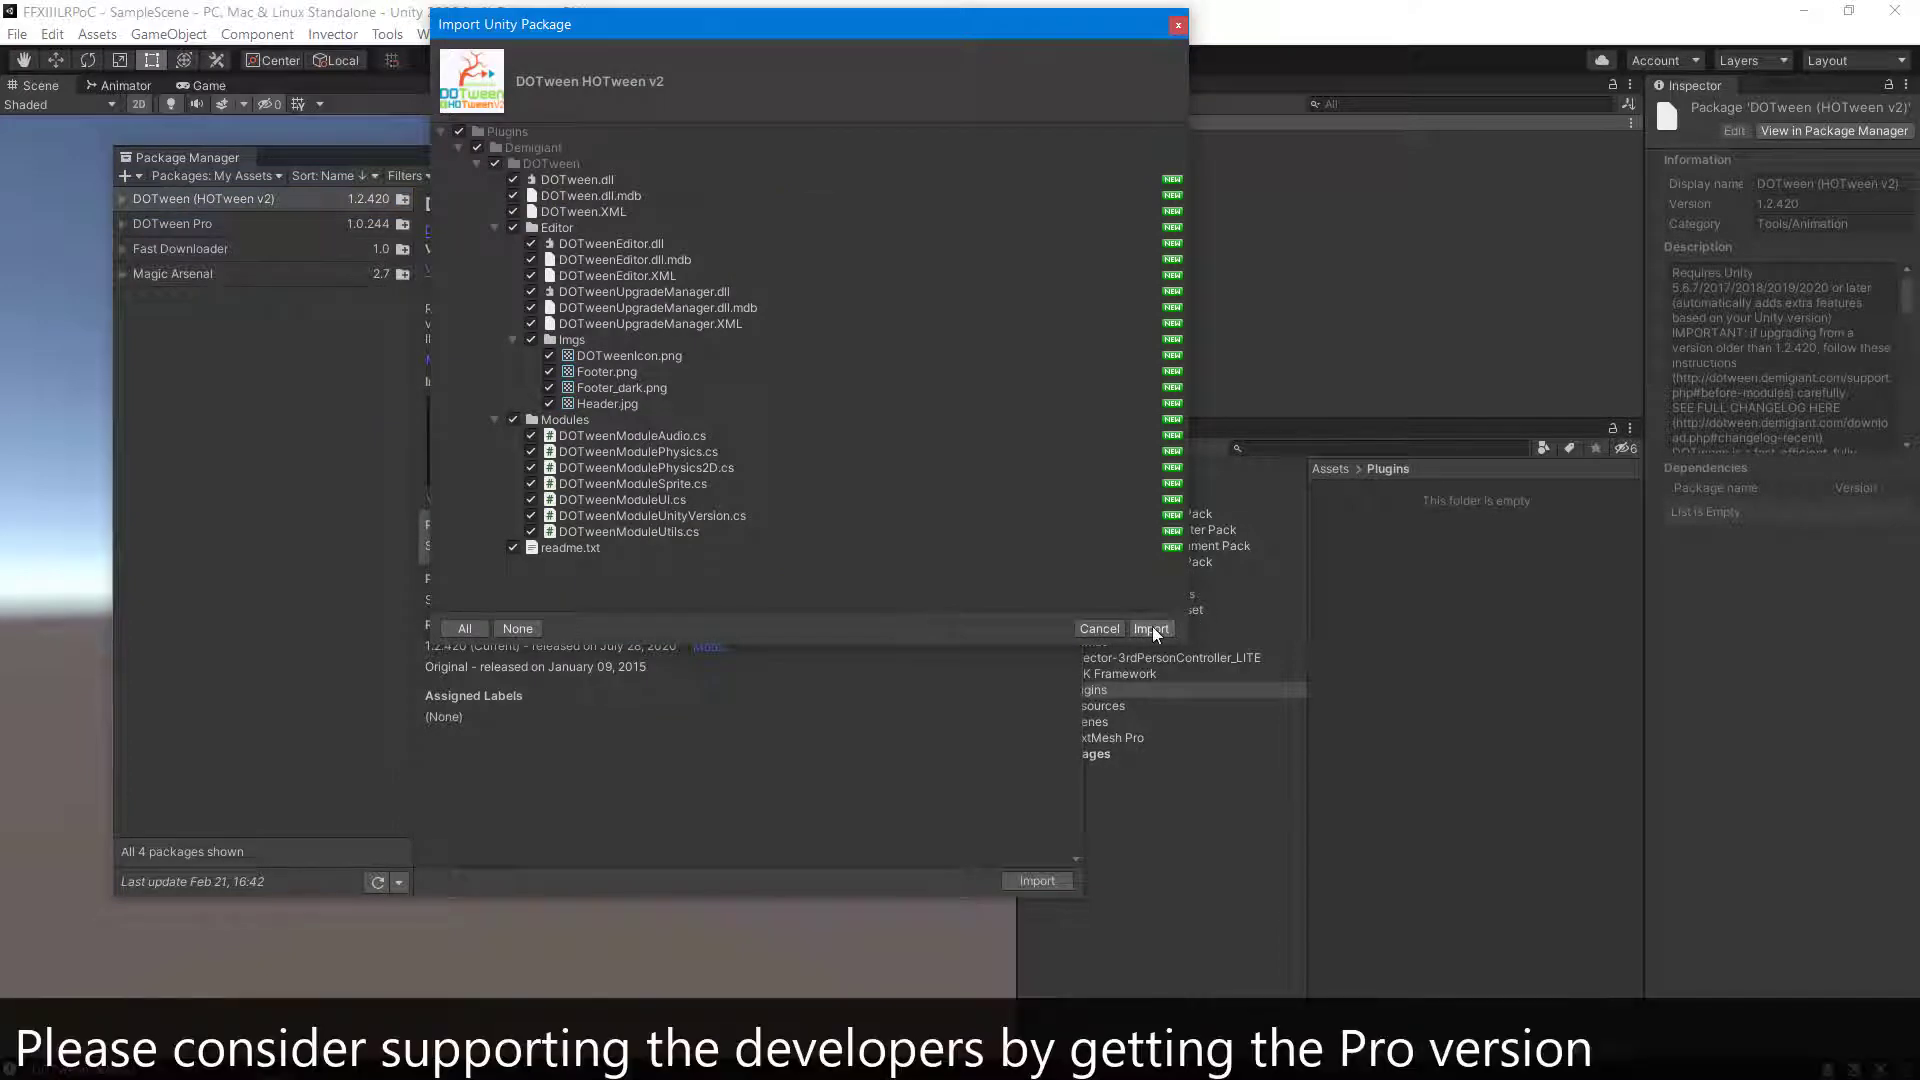
pyautogui.click(1151, 628)
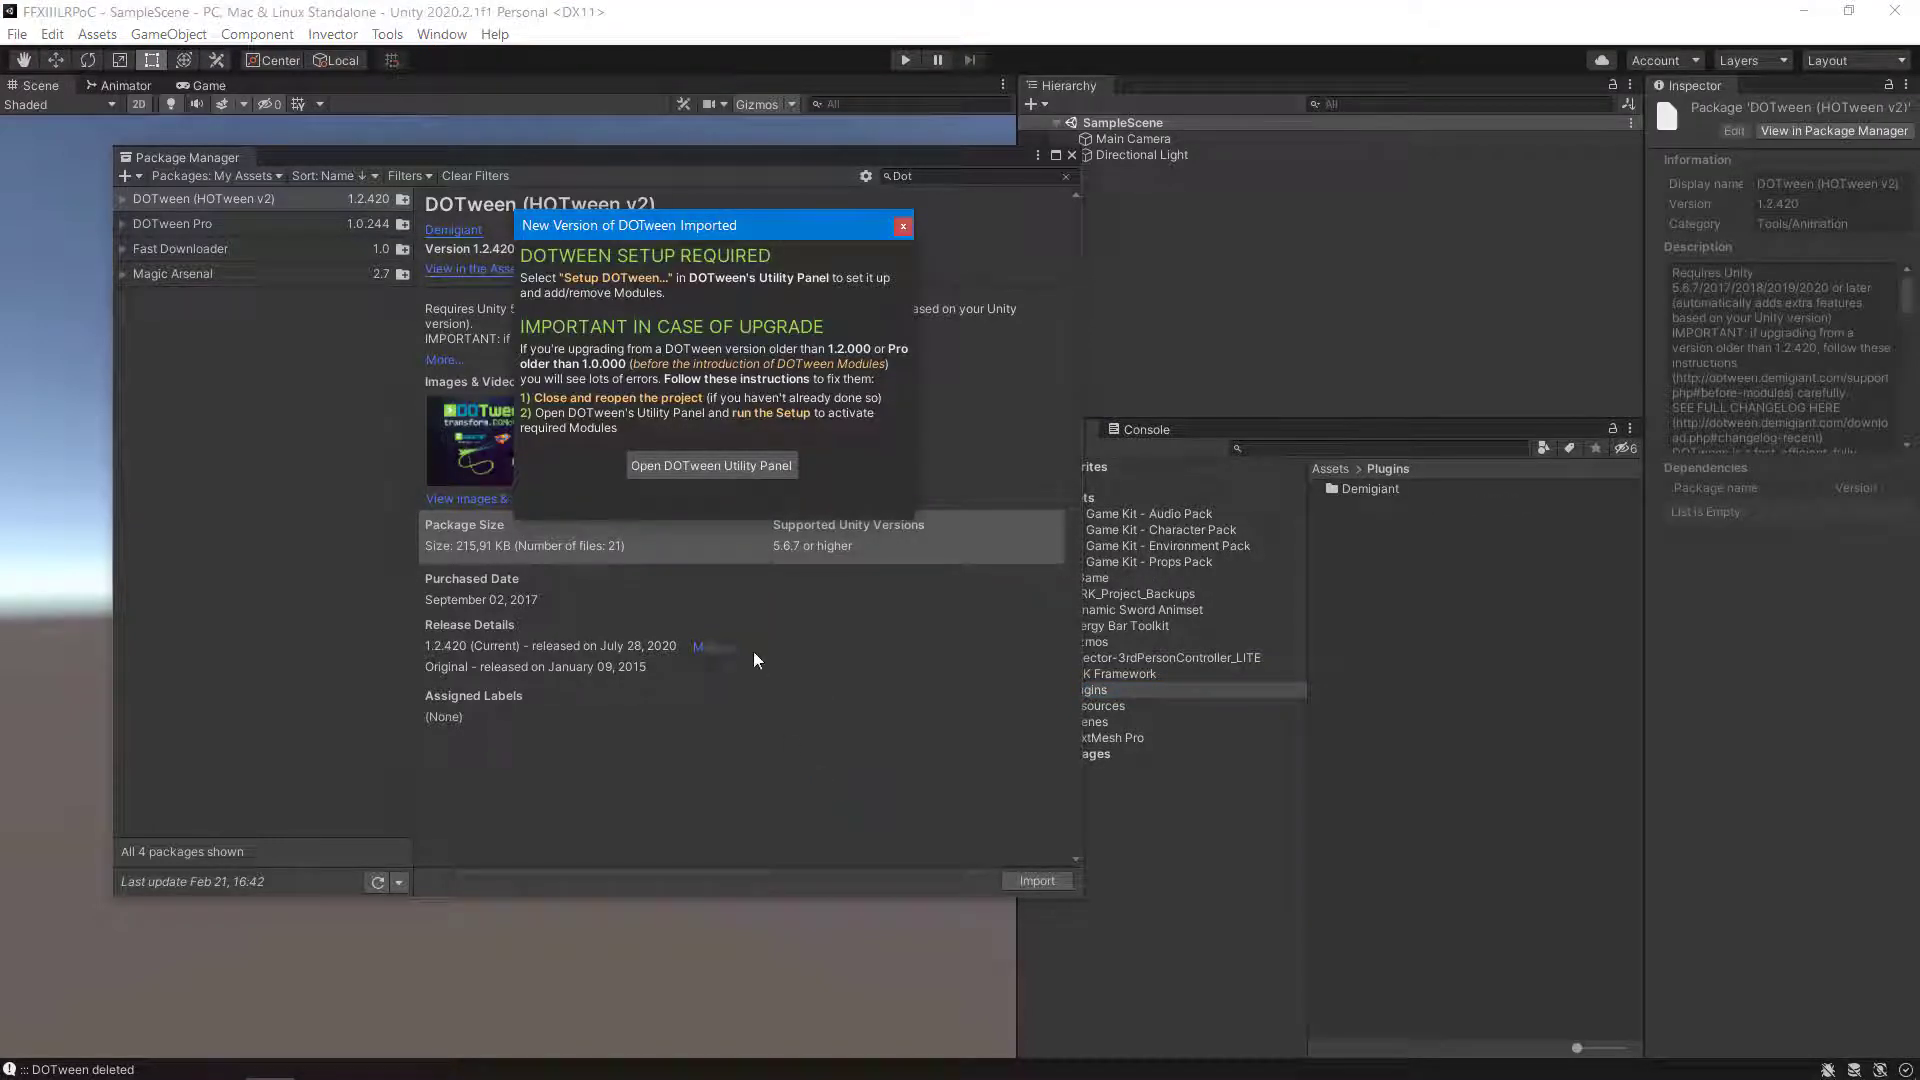
# Run Setup DOTween, apply its modules, then close the utility panel and Package Manager.
pyautogui.click(730, 471)
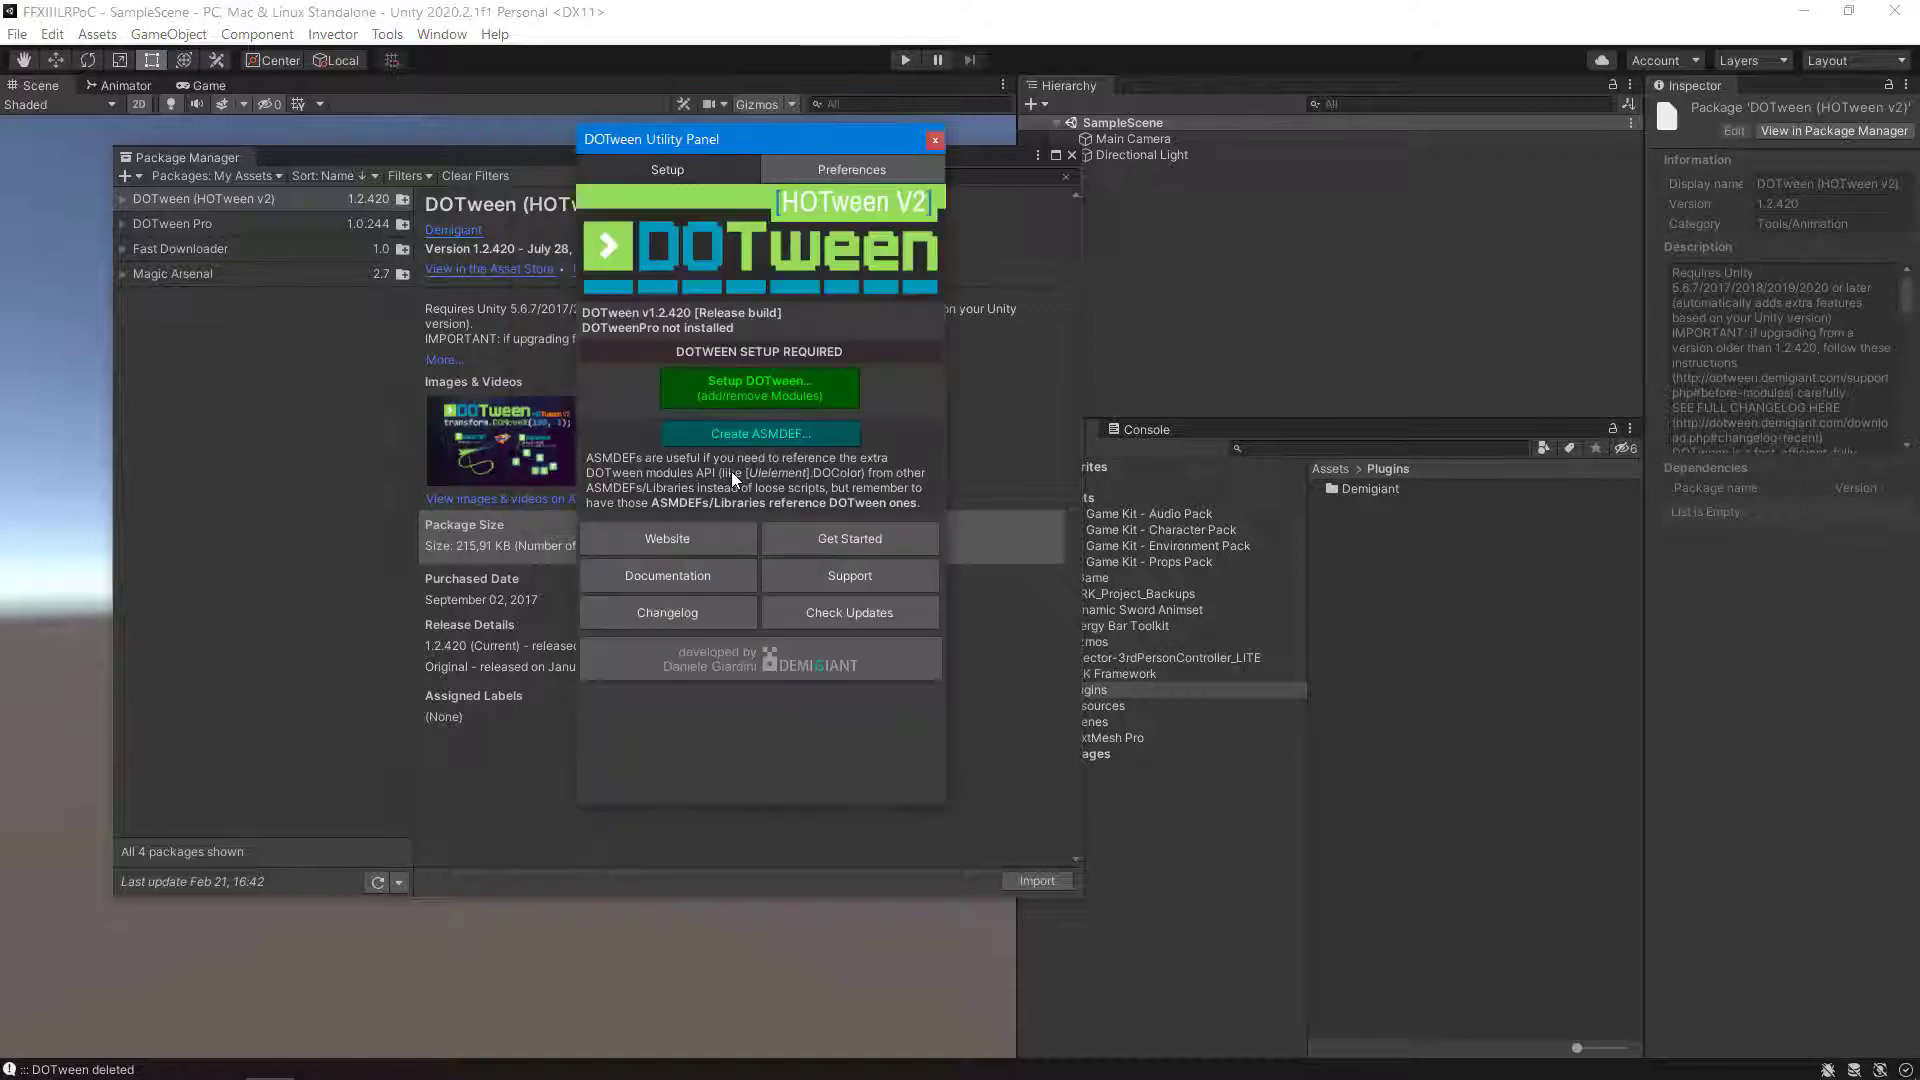
pyautogui.click(846, 387)
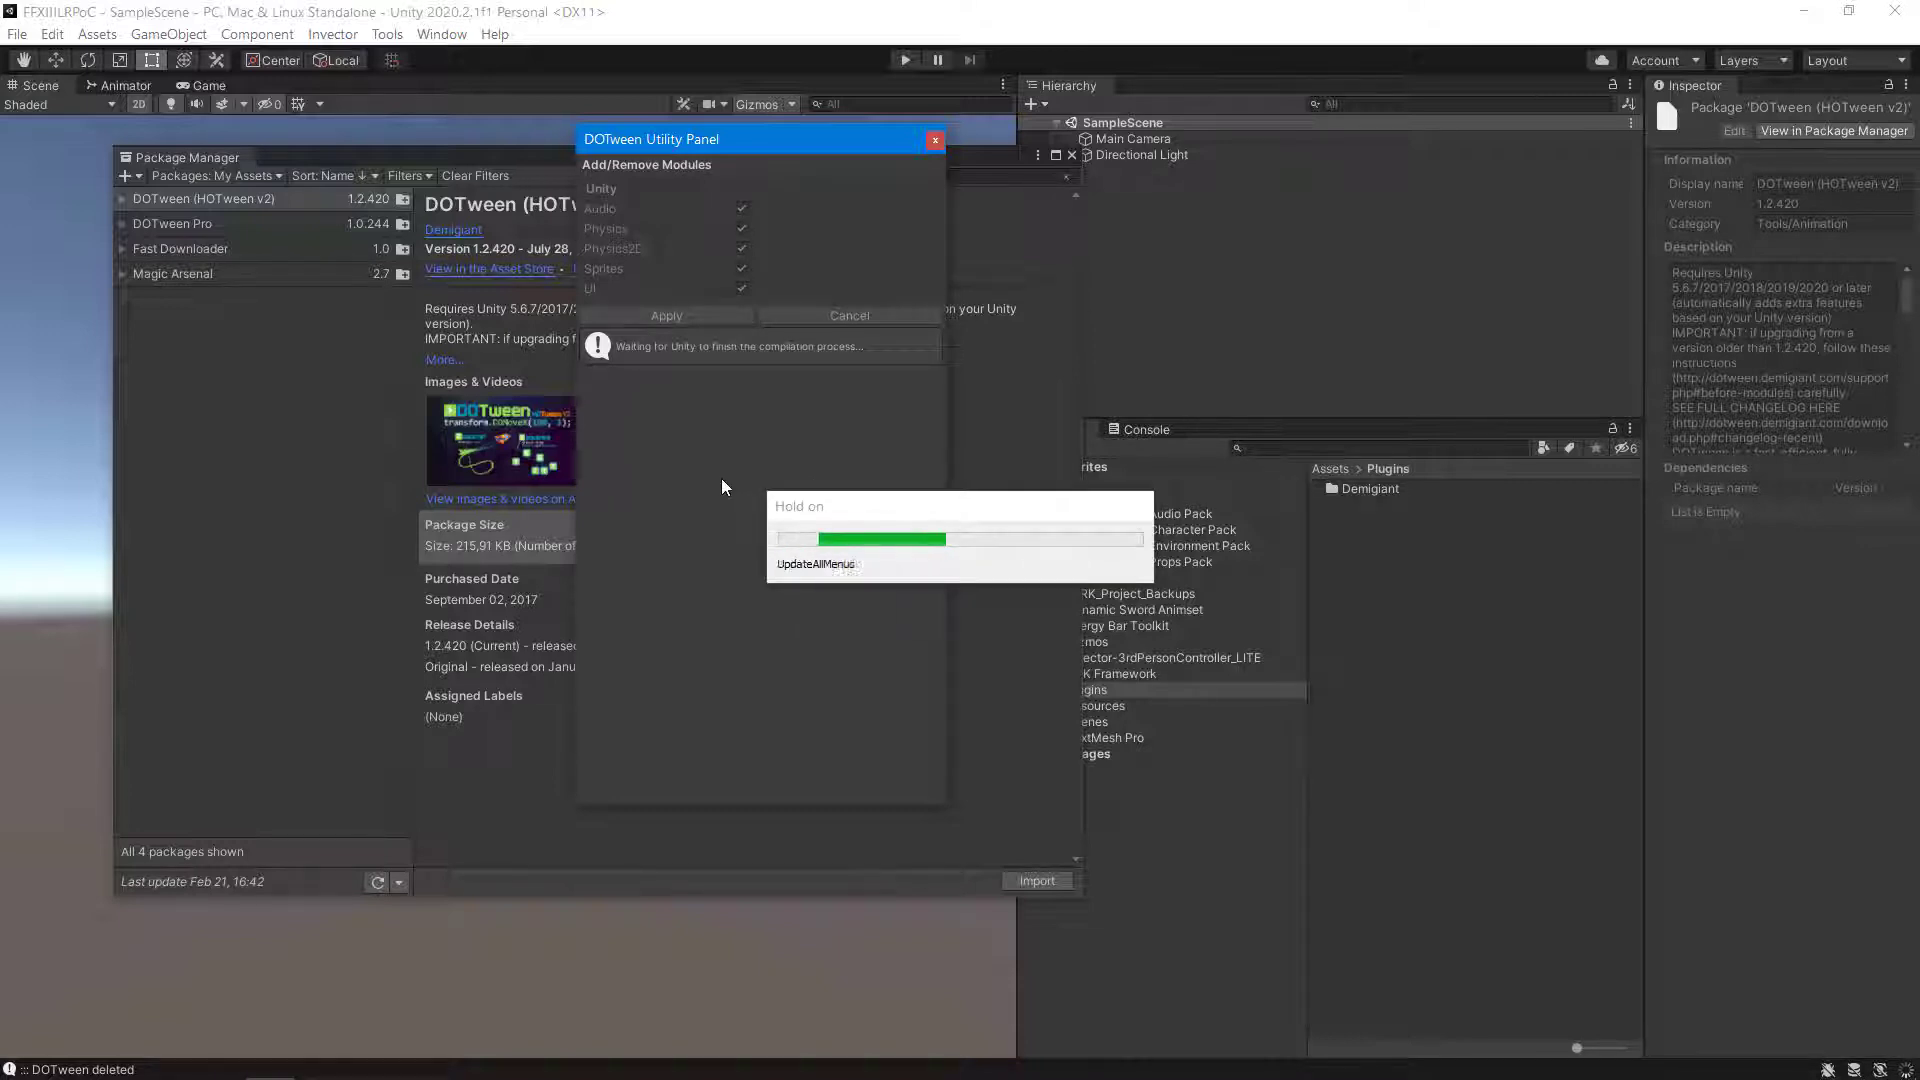
pyautogui.click(711, 313)
pyautogui.click(935, 140)
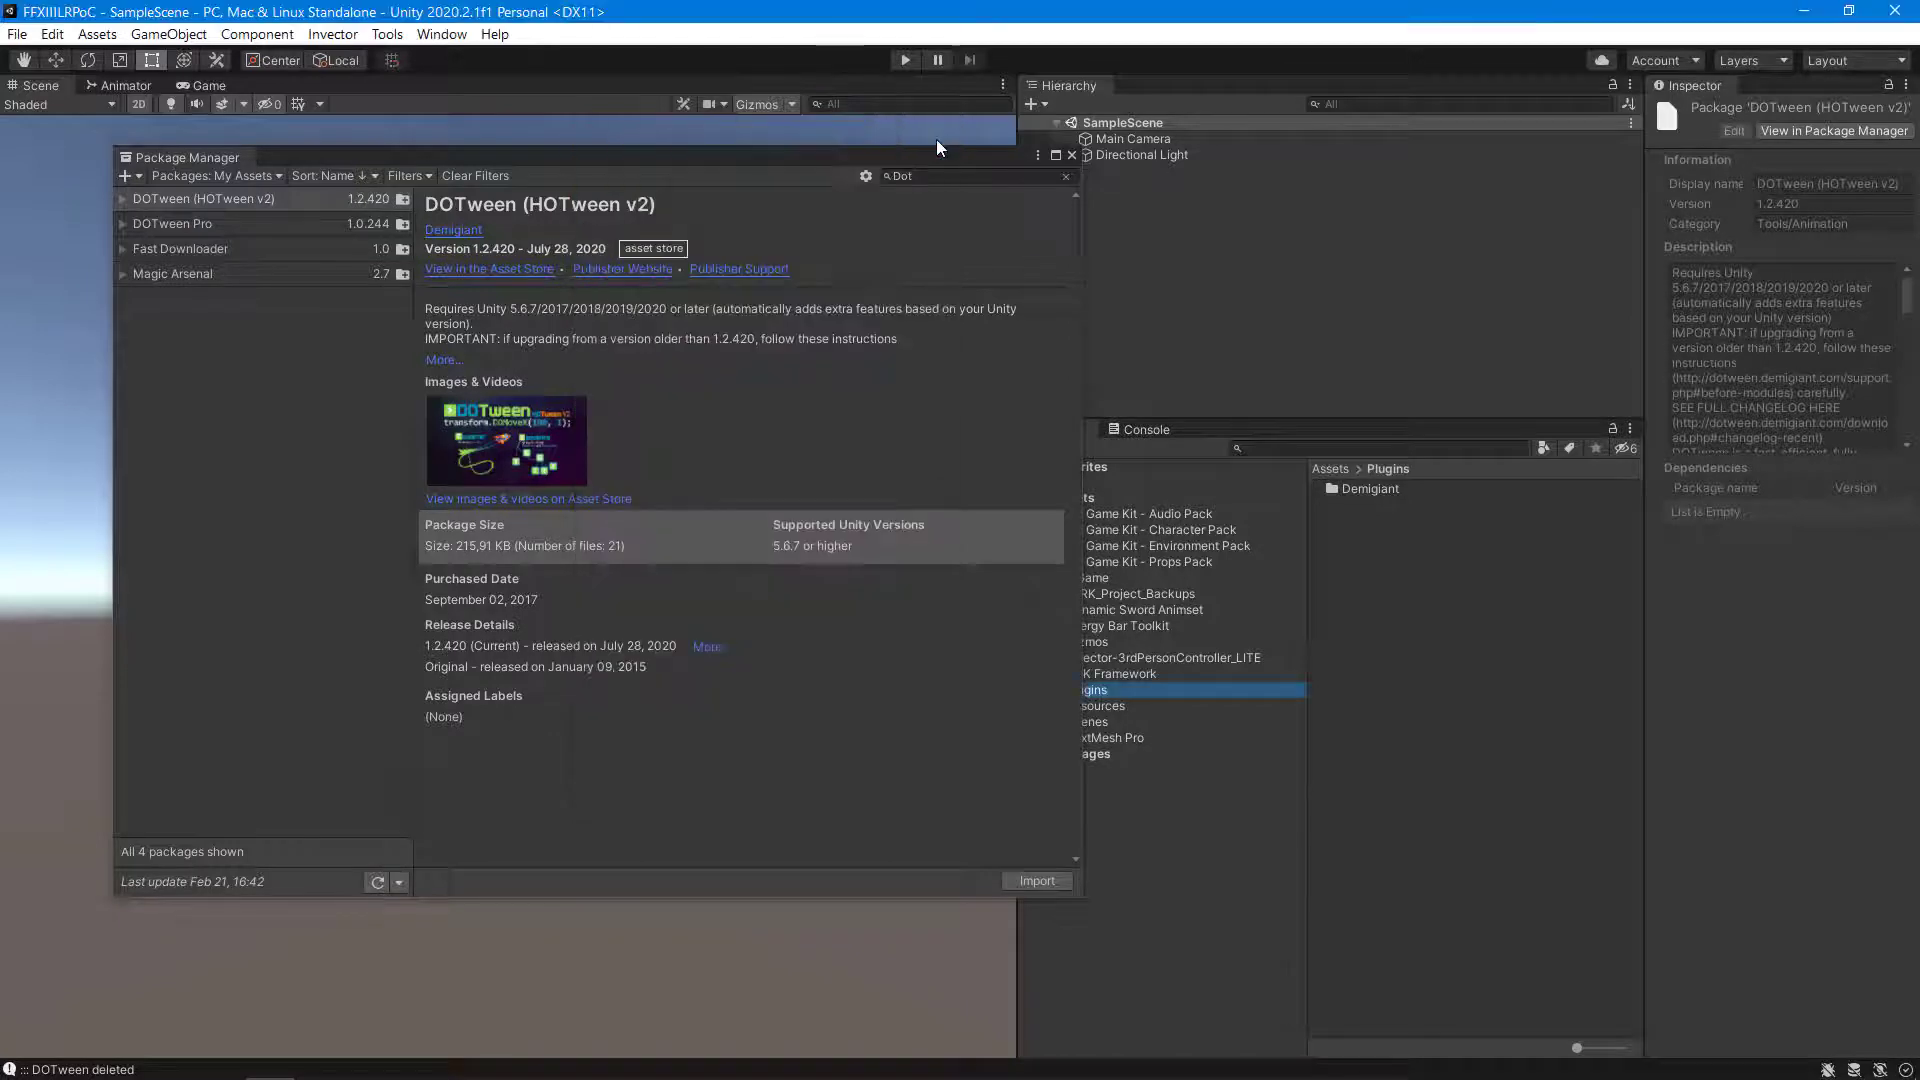
pyautogui.click(1071, 155)
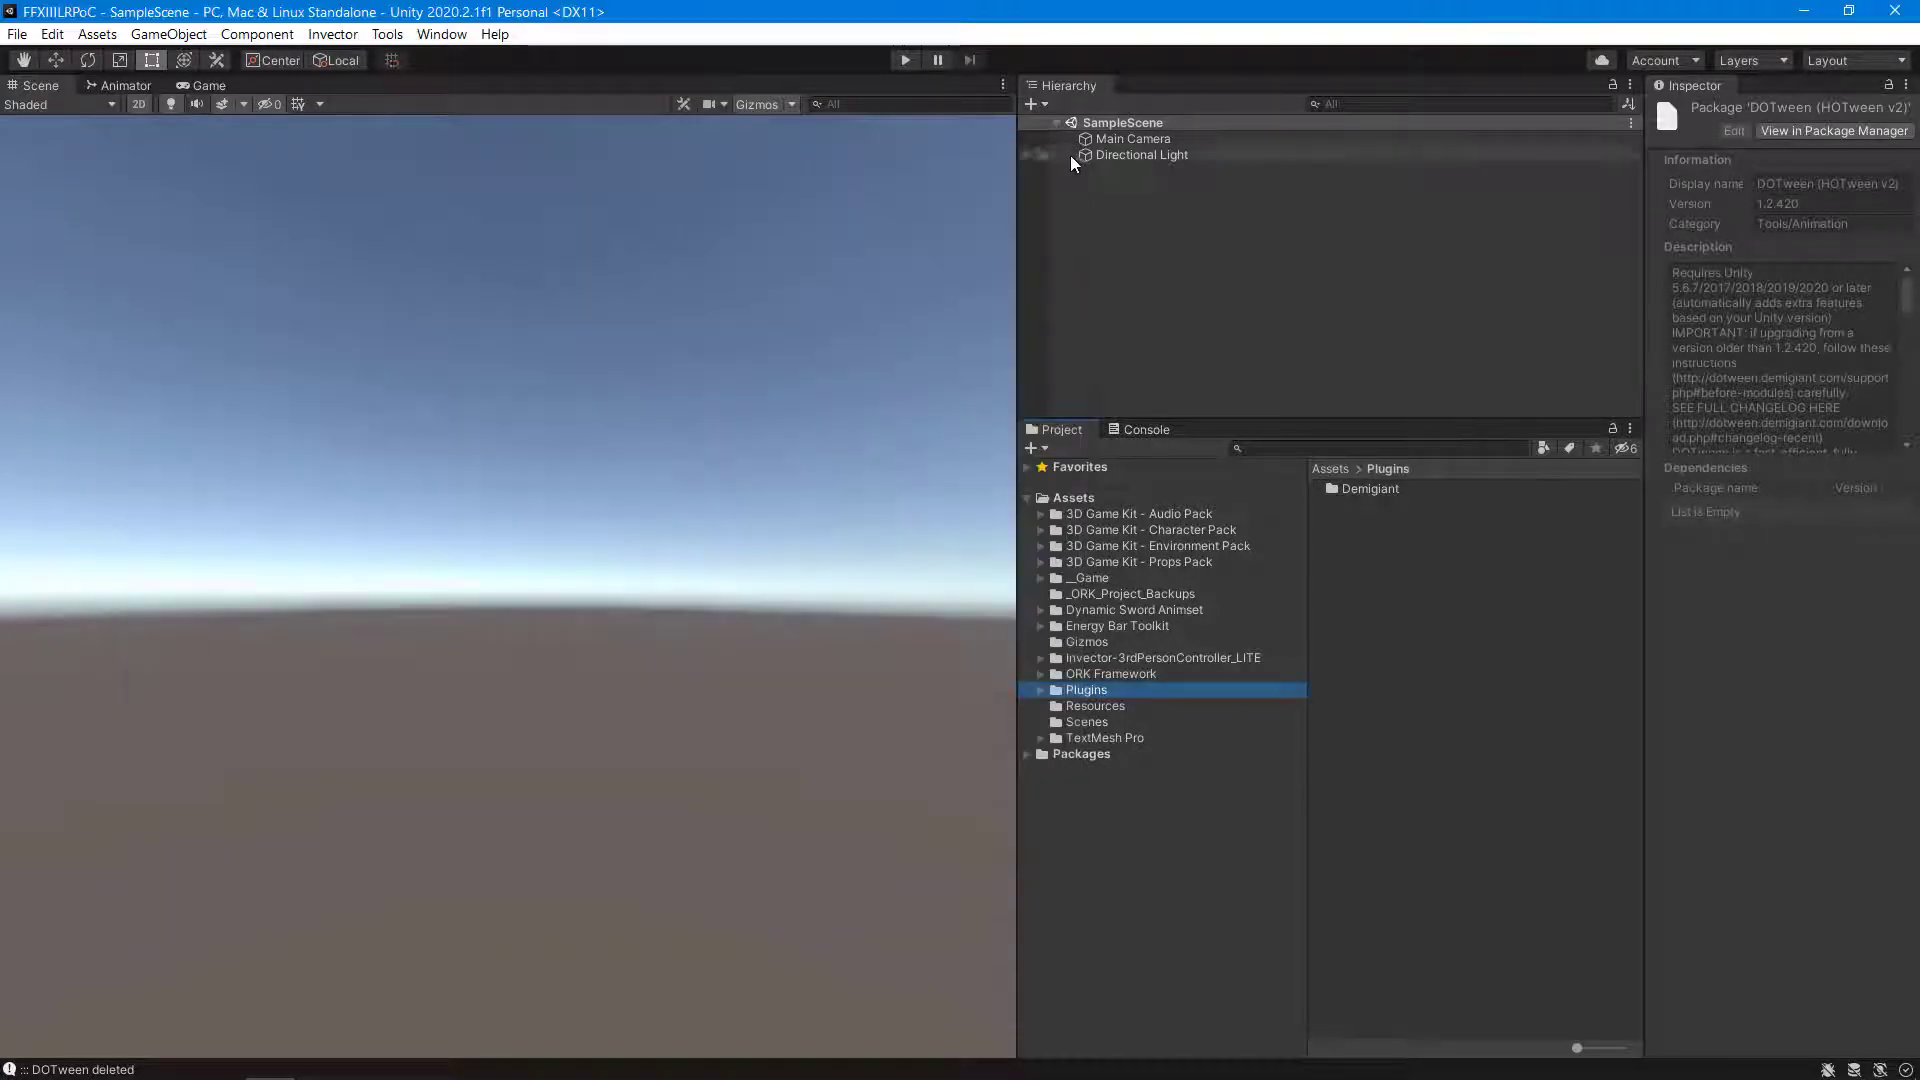
pyautogui.click(1370, 492)
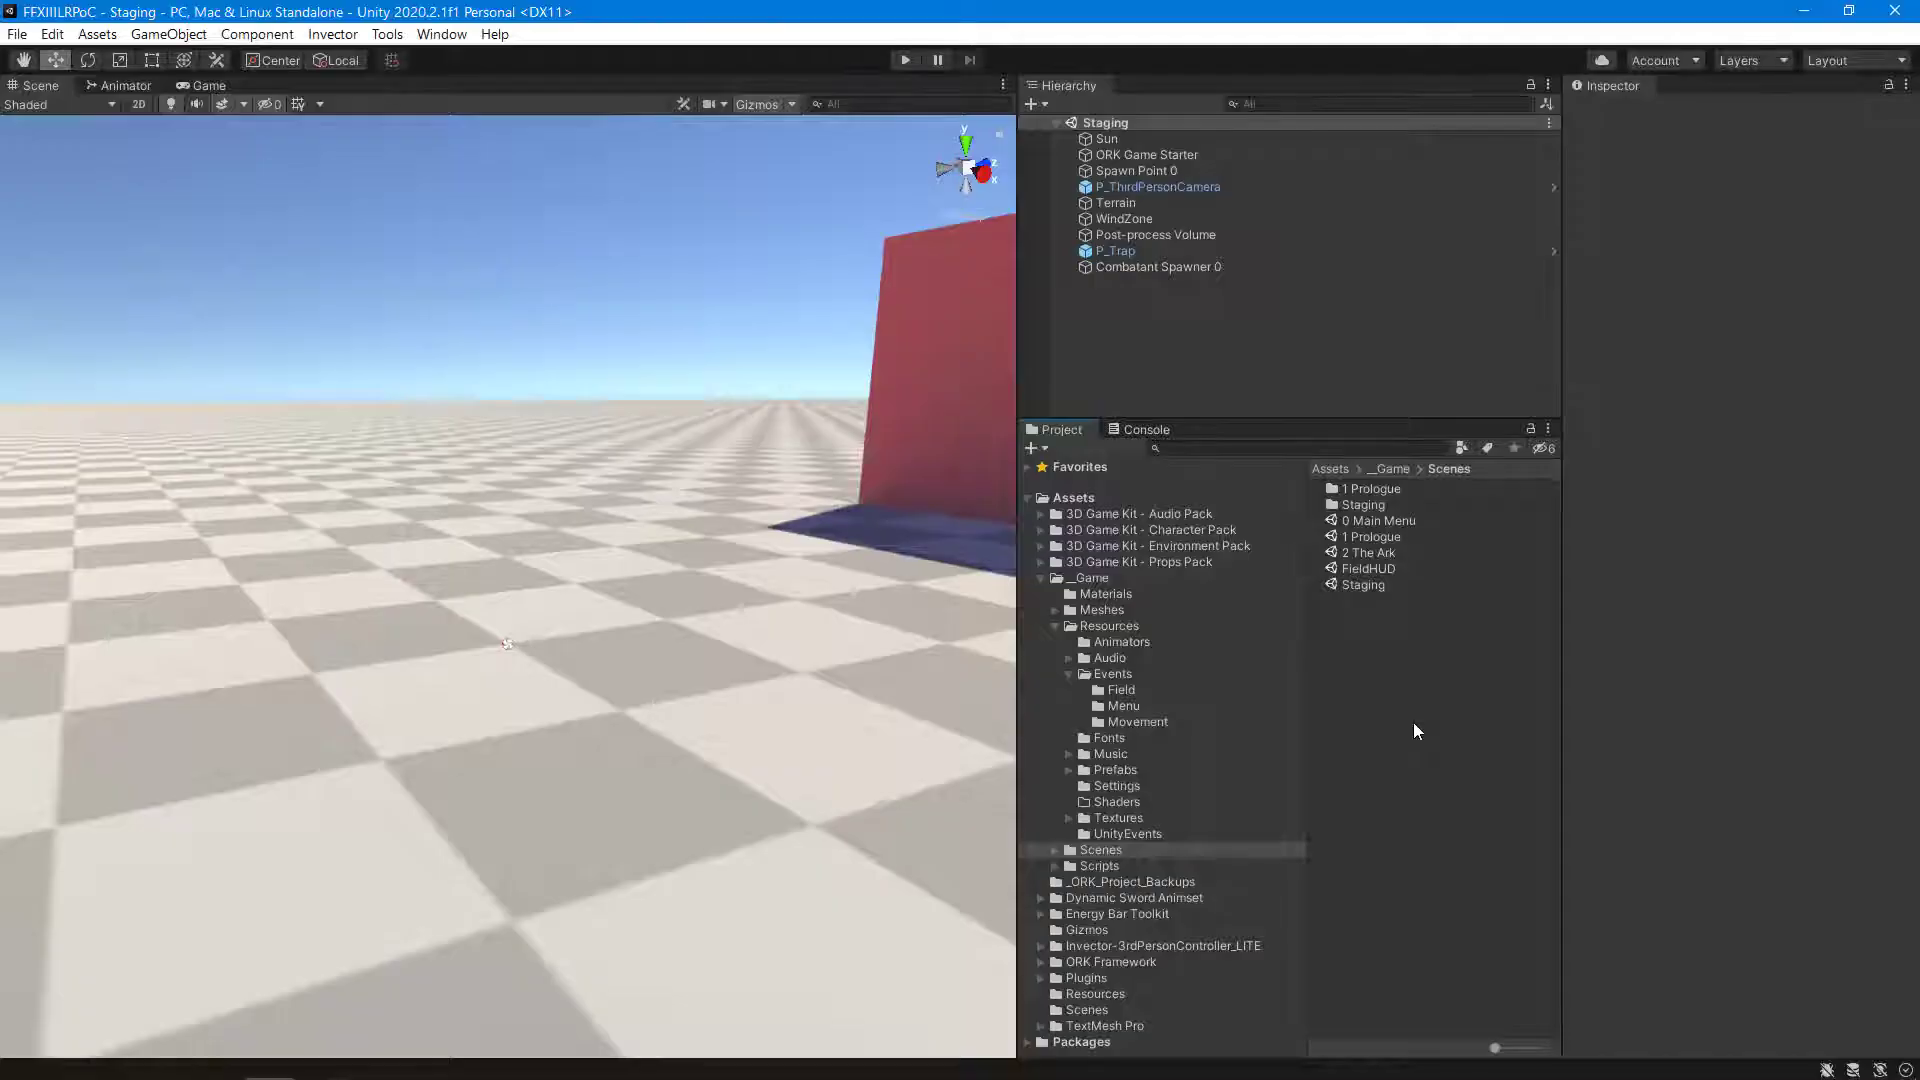
# Create an empty GameObject from the Hierarchy context menu and name it P_ItemCollector.
pyautogui.rightClick(1110, 326)
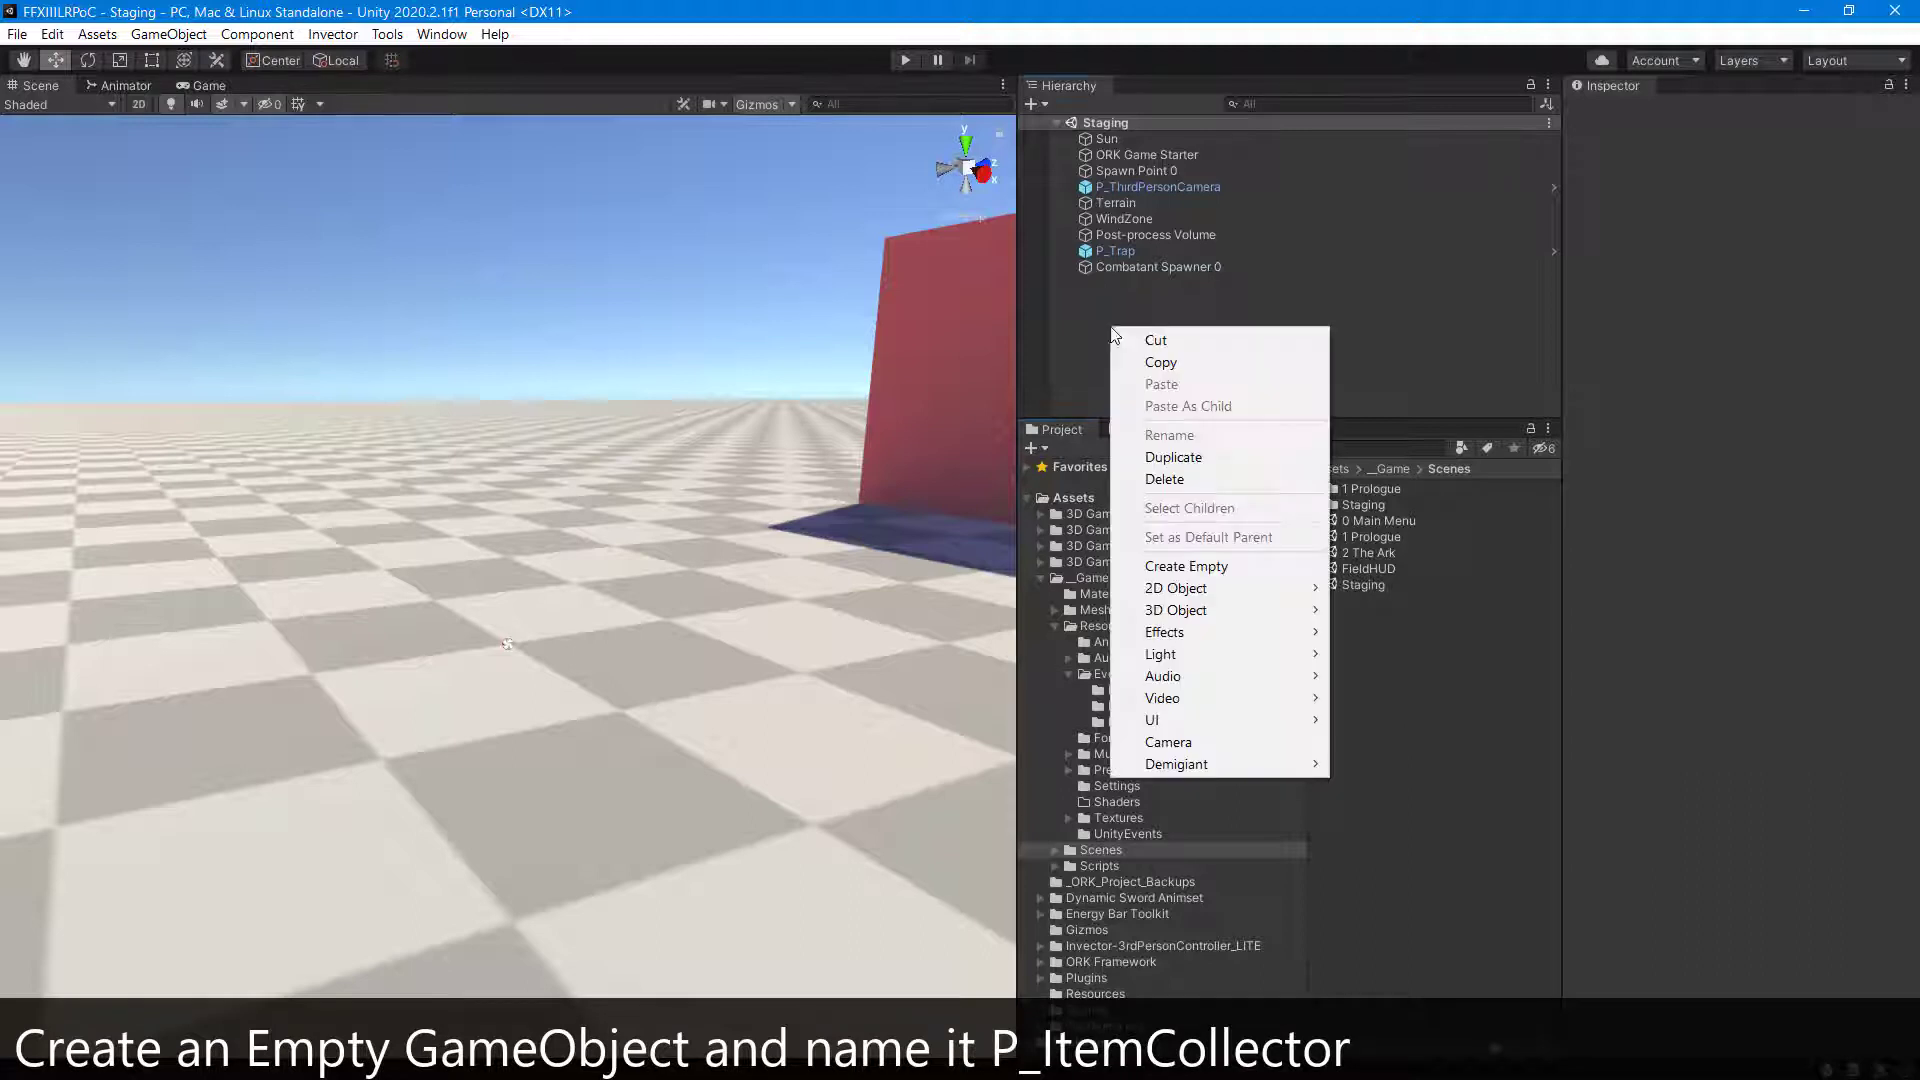
pyautogui.click(1150, 566)
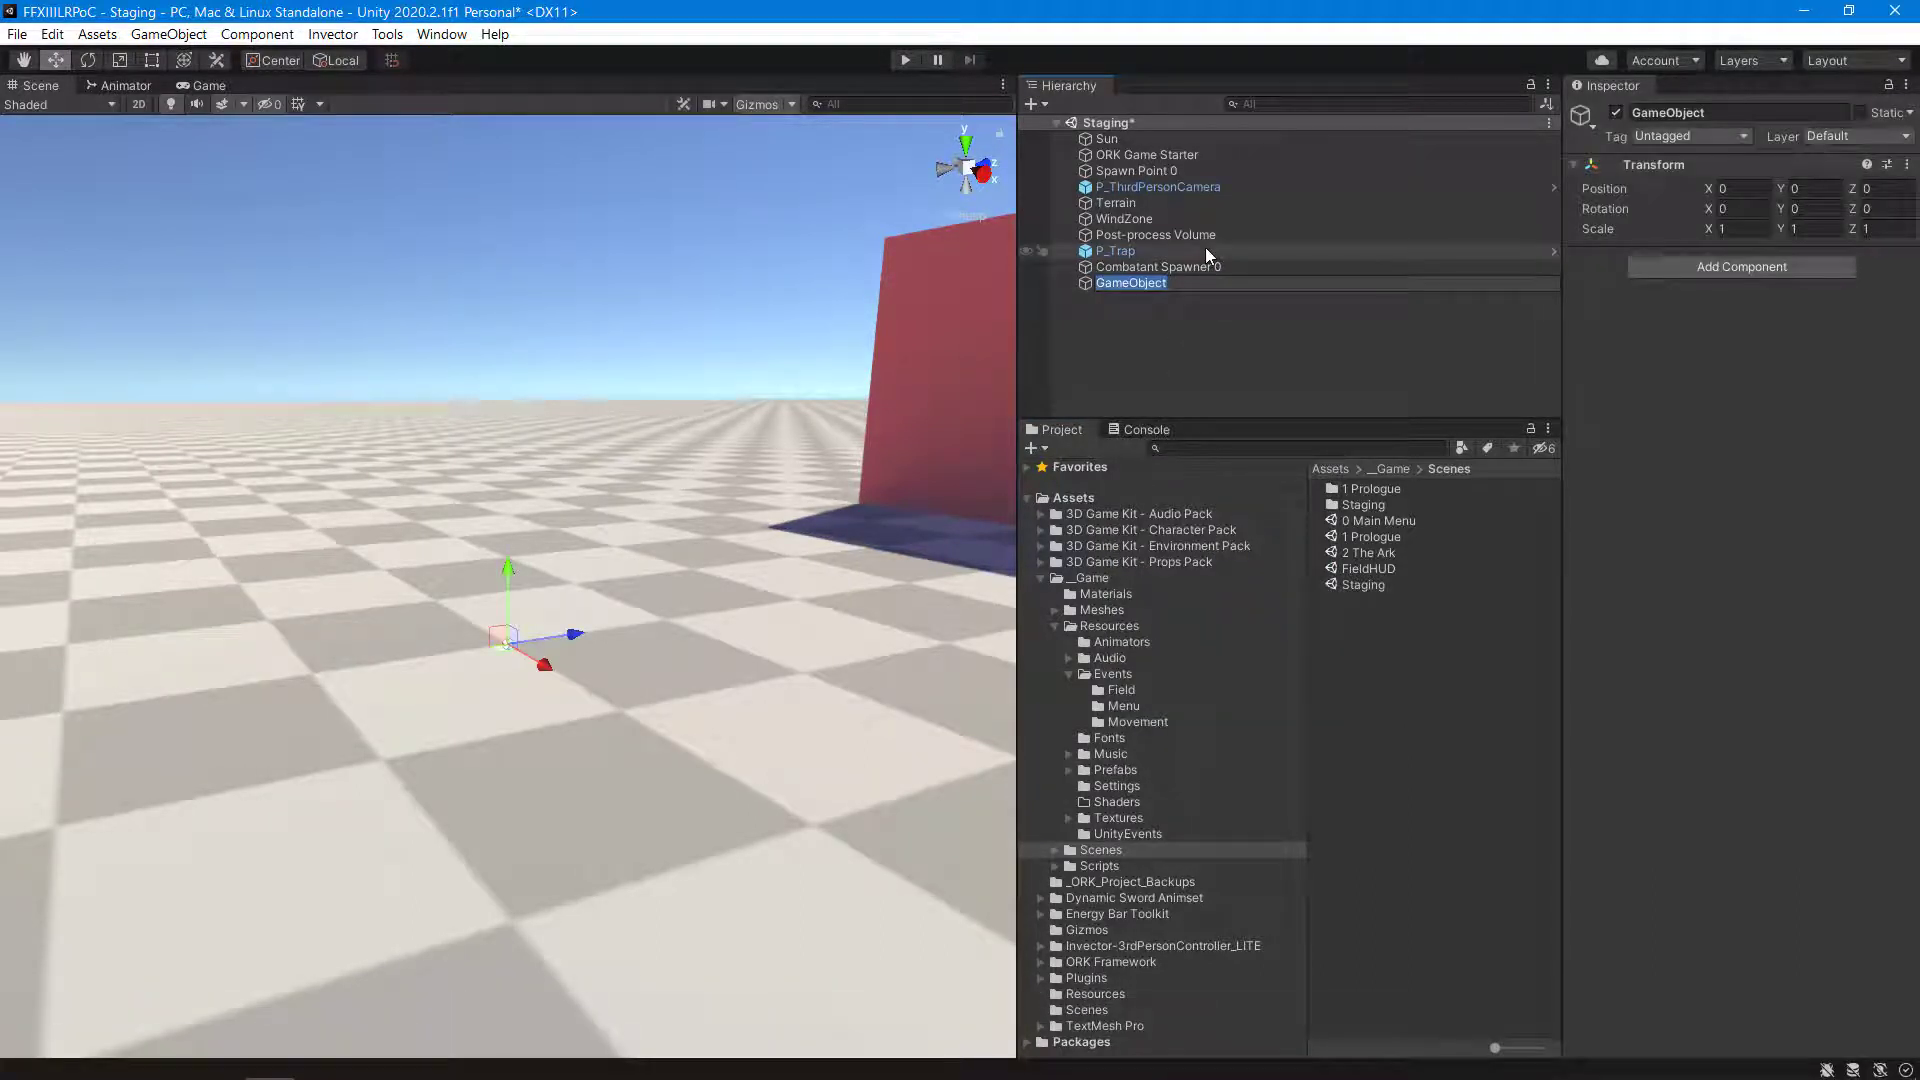
pyautogui.write('P_')
pyautogui.write('Item')
pyautogui.write('Collector')
pyautogui.press('Return')
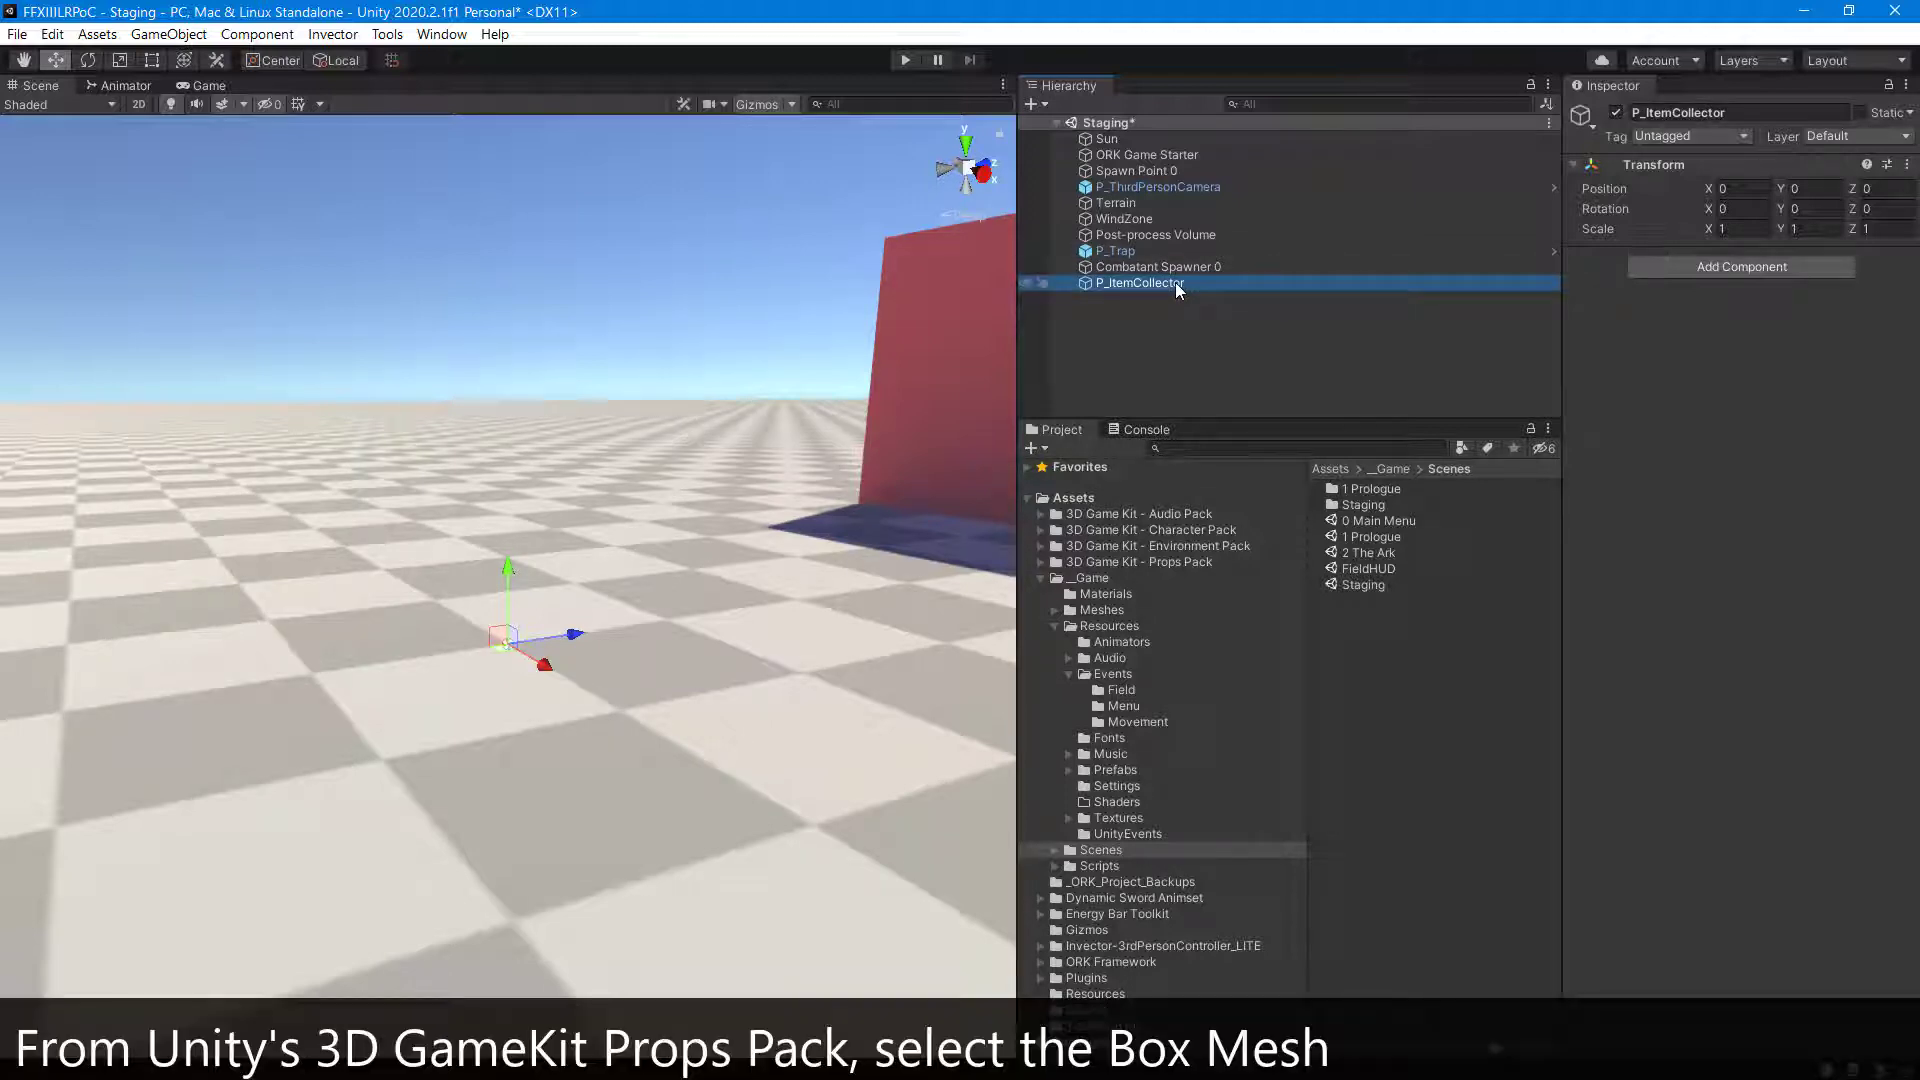
# Drag the Box model from Props Pack > Props > Props > Models onto P_ItemCollector.
pyautogui.click(1040, 562)
pyautogui.click(1073, 580)
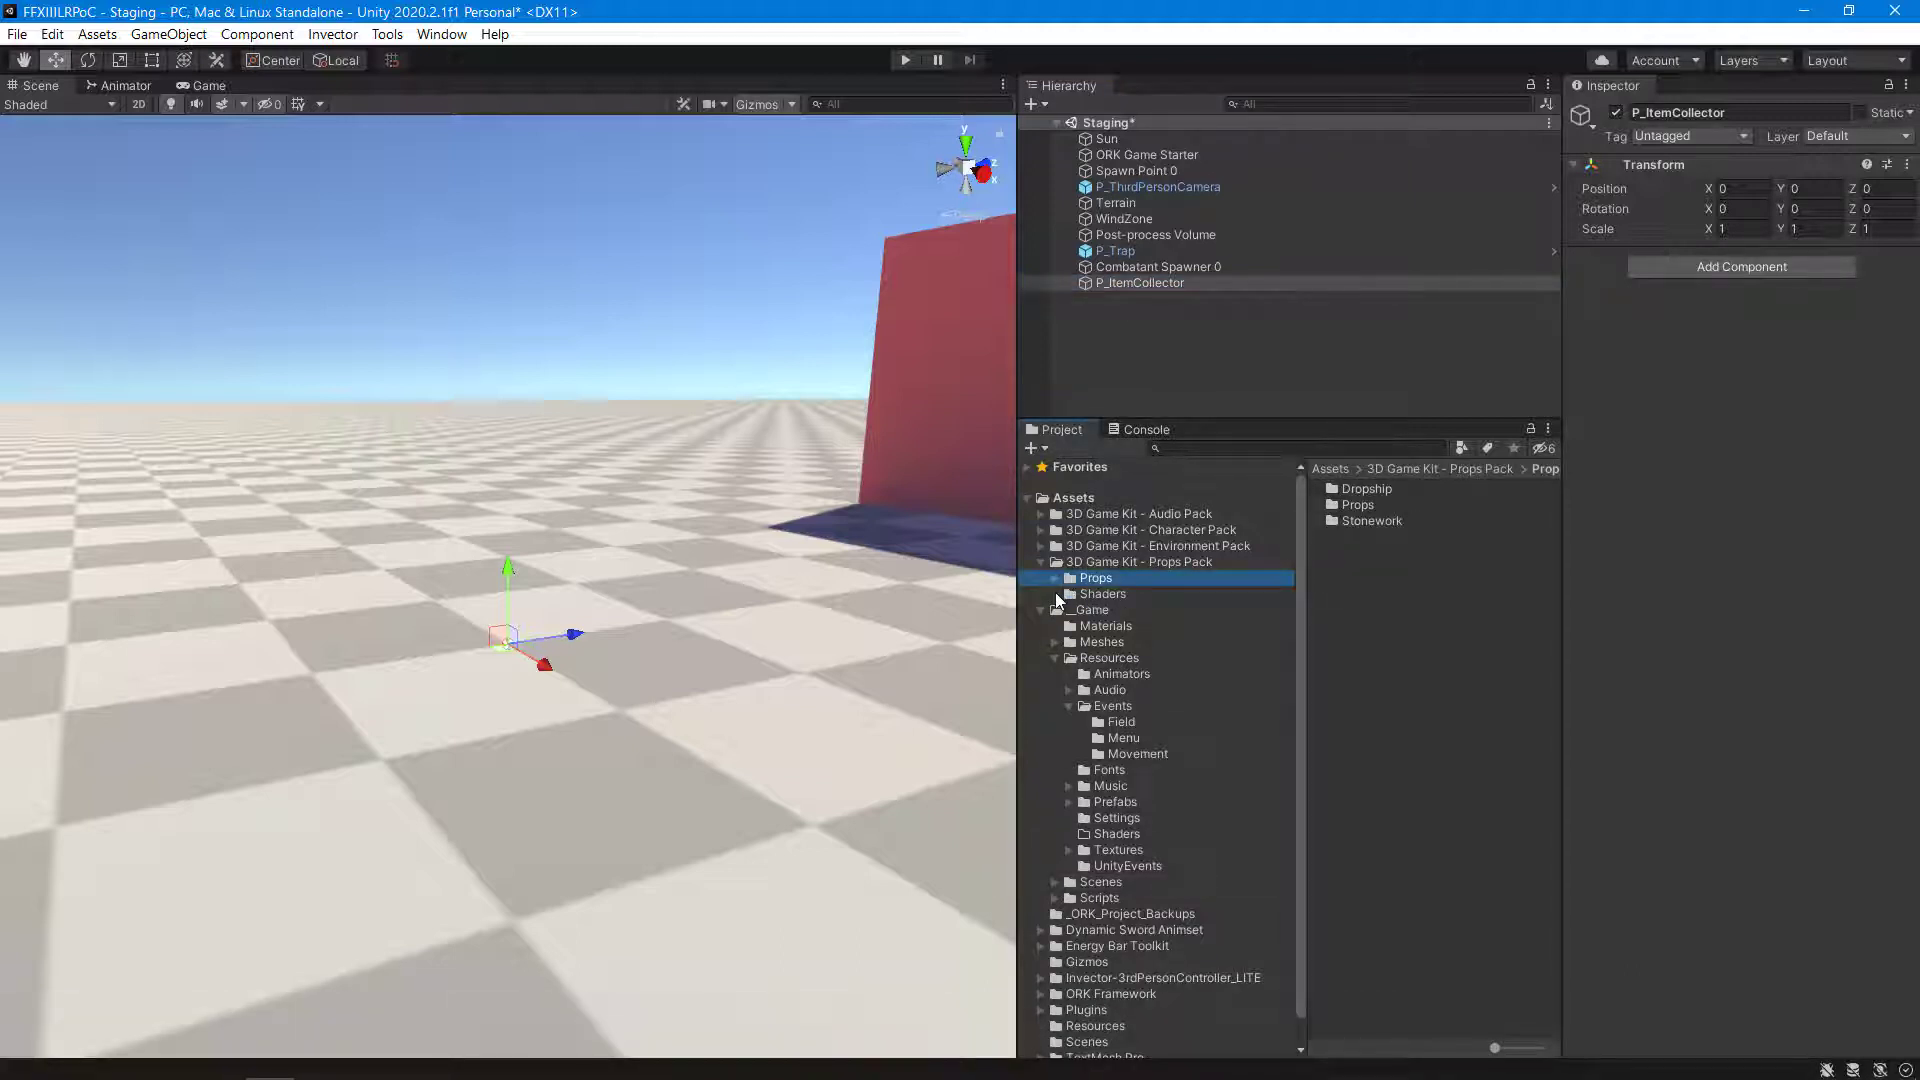
pyautogui.click(1056, 580)
pyautogui.click(1069, 610)
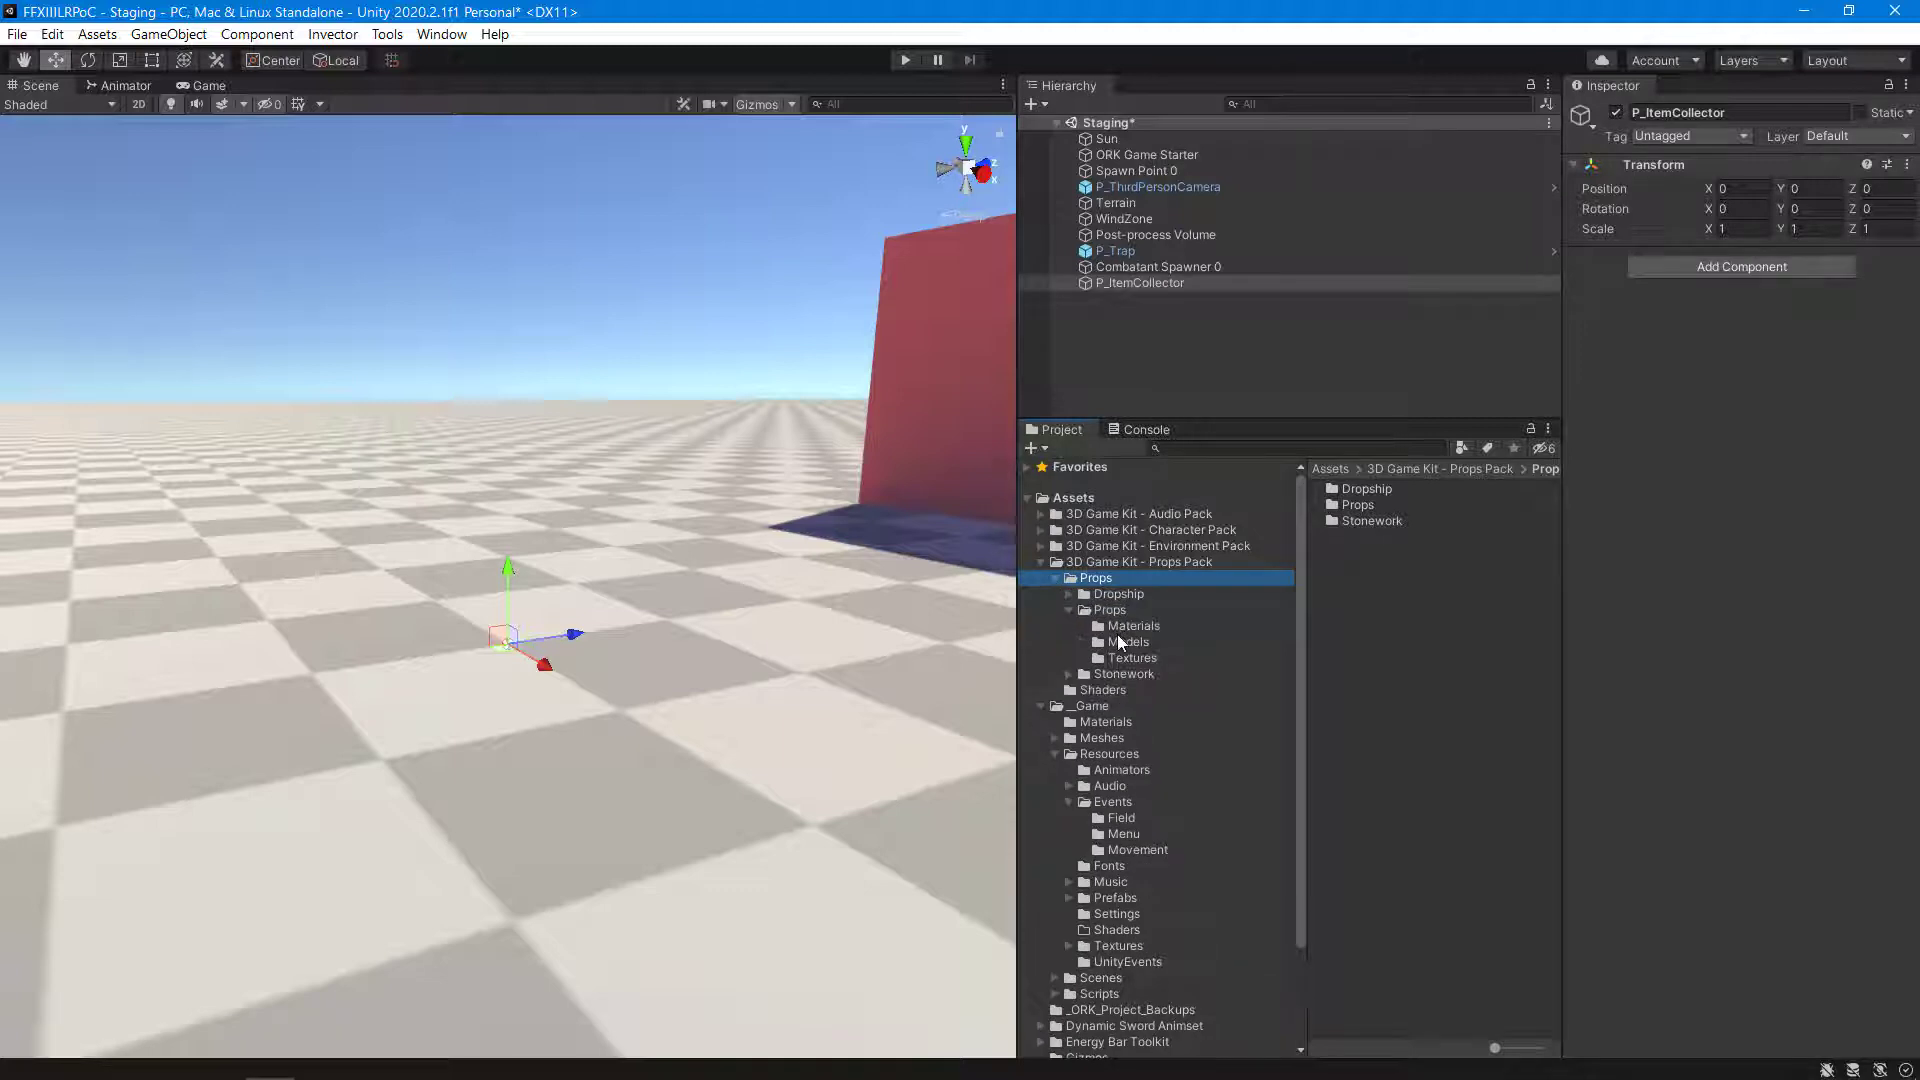
pyautogui.click(1250, 642)
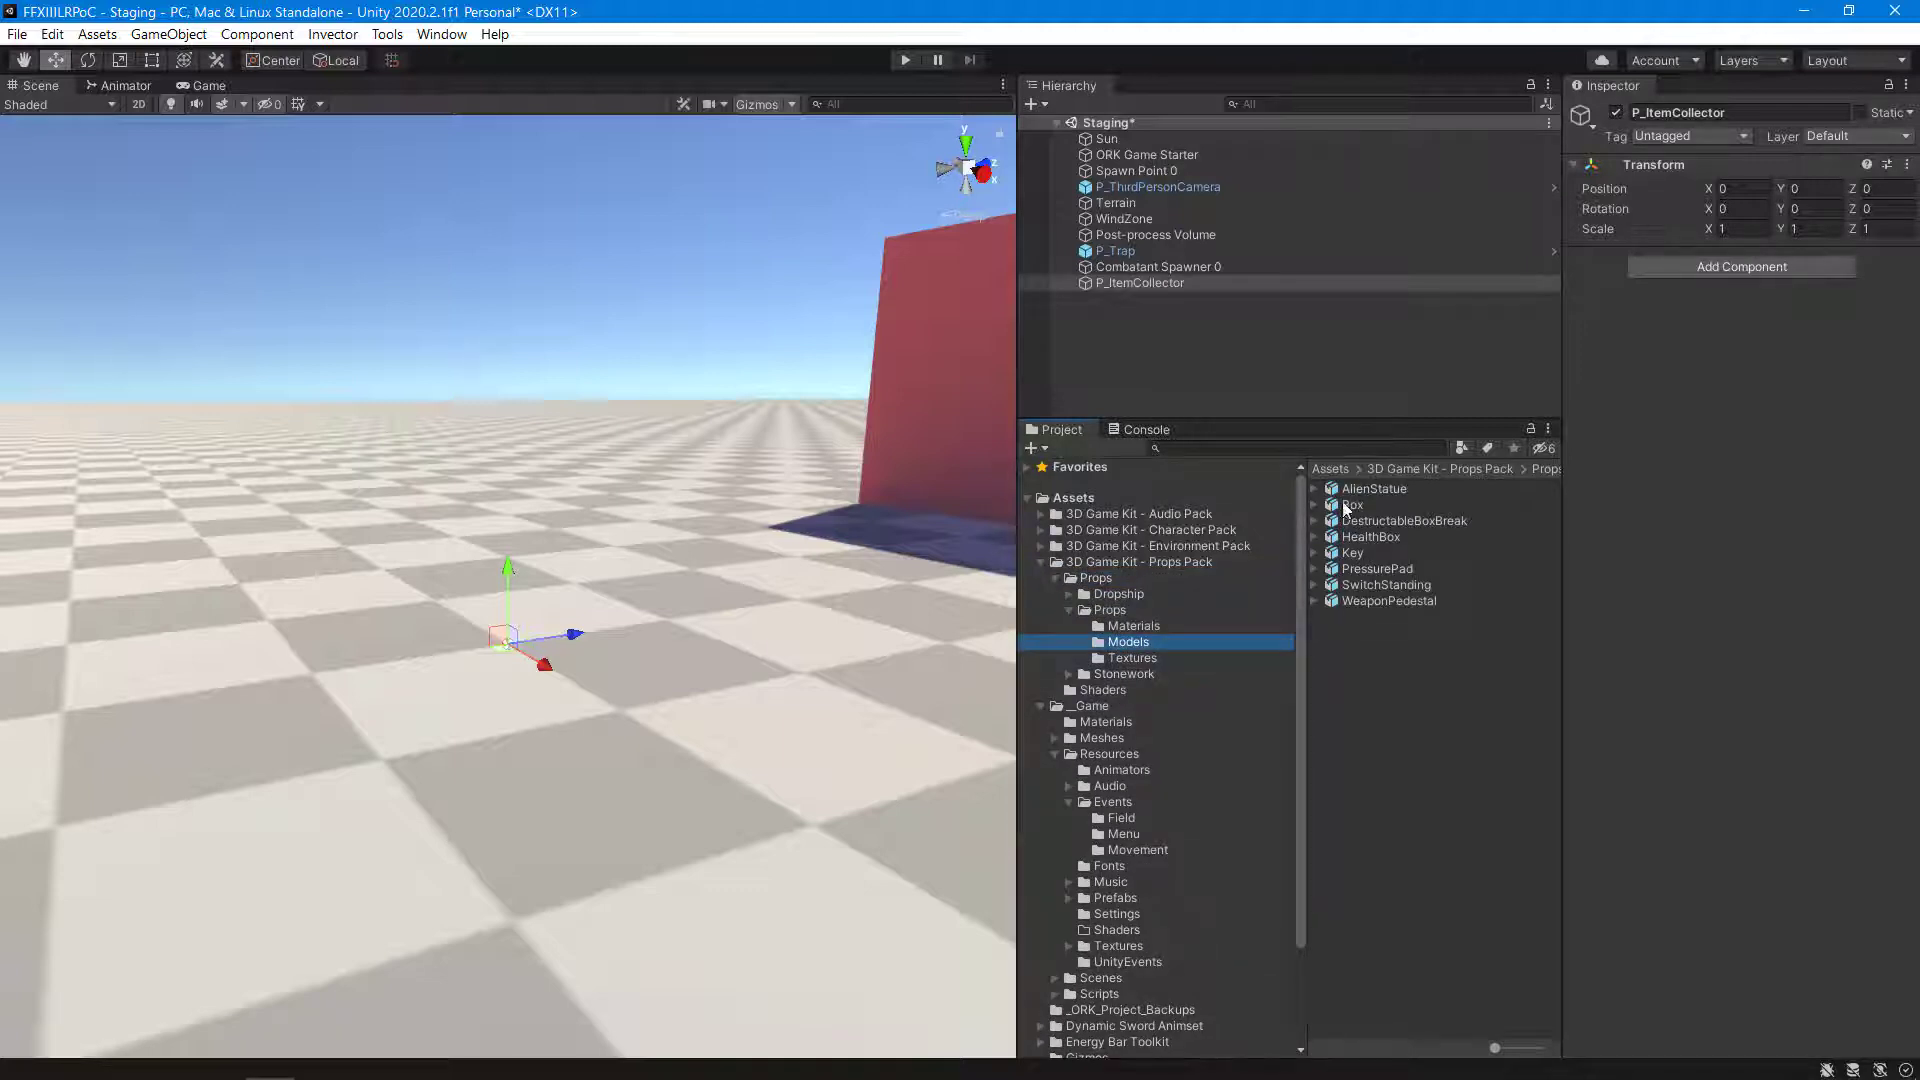
pyautogui.moveTo(1336, 508); pyautogui.dragTo(1160, 284)
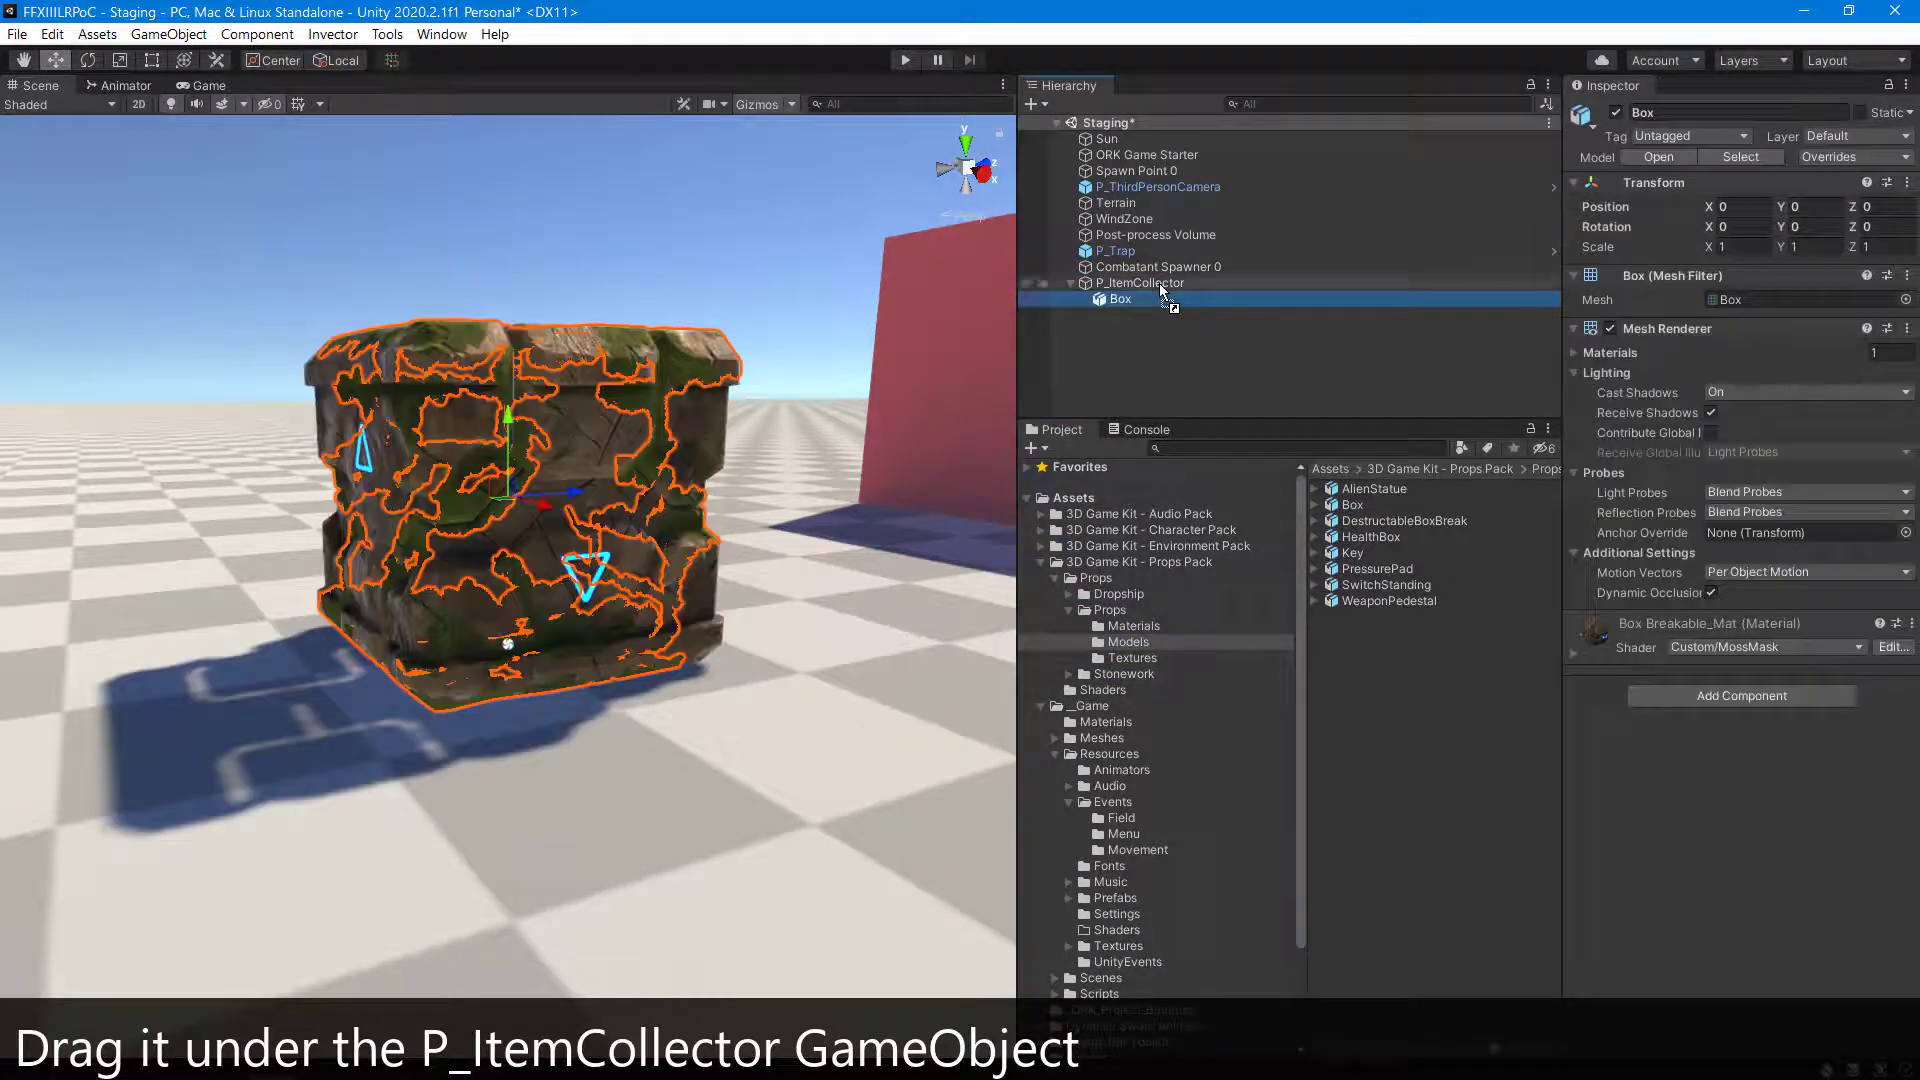
# Scale the Box to 0.4 on X, Y and Z.
pyautogui.click(1738, 248)
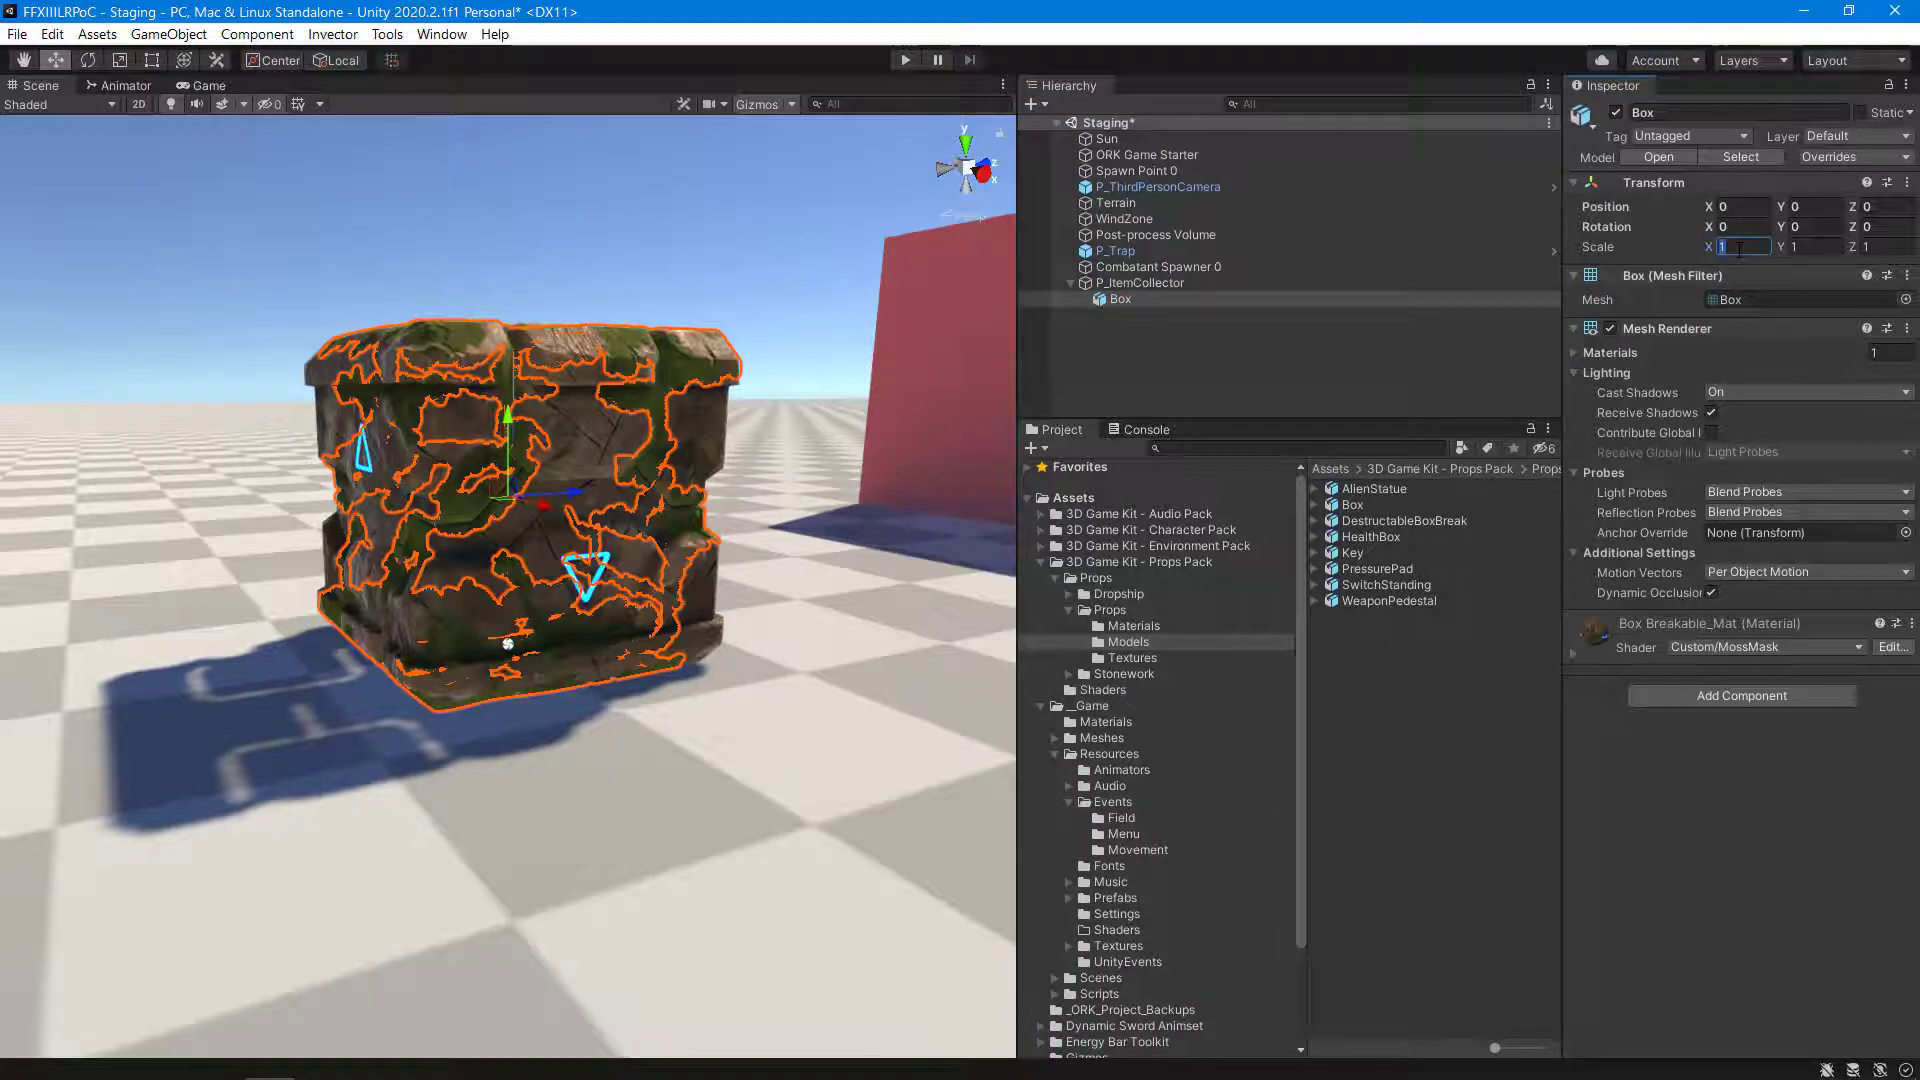
pyautogui.write('0.4')
pyautogui.click(1820, 246)
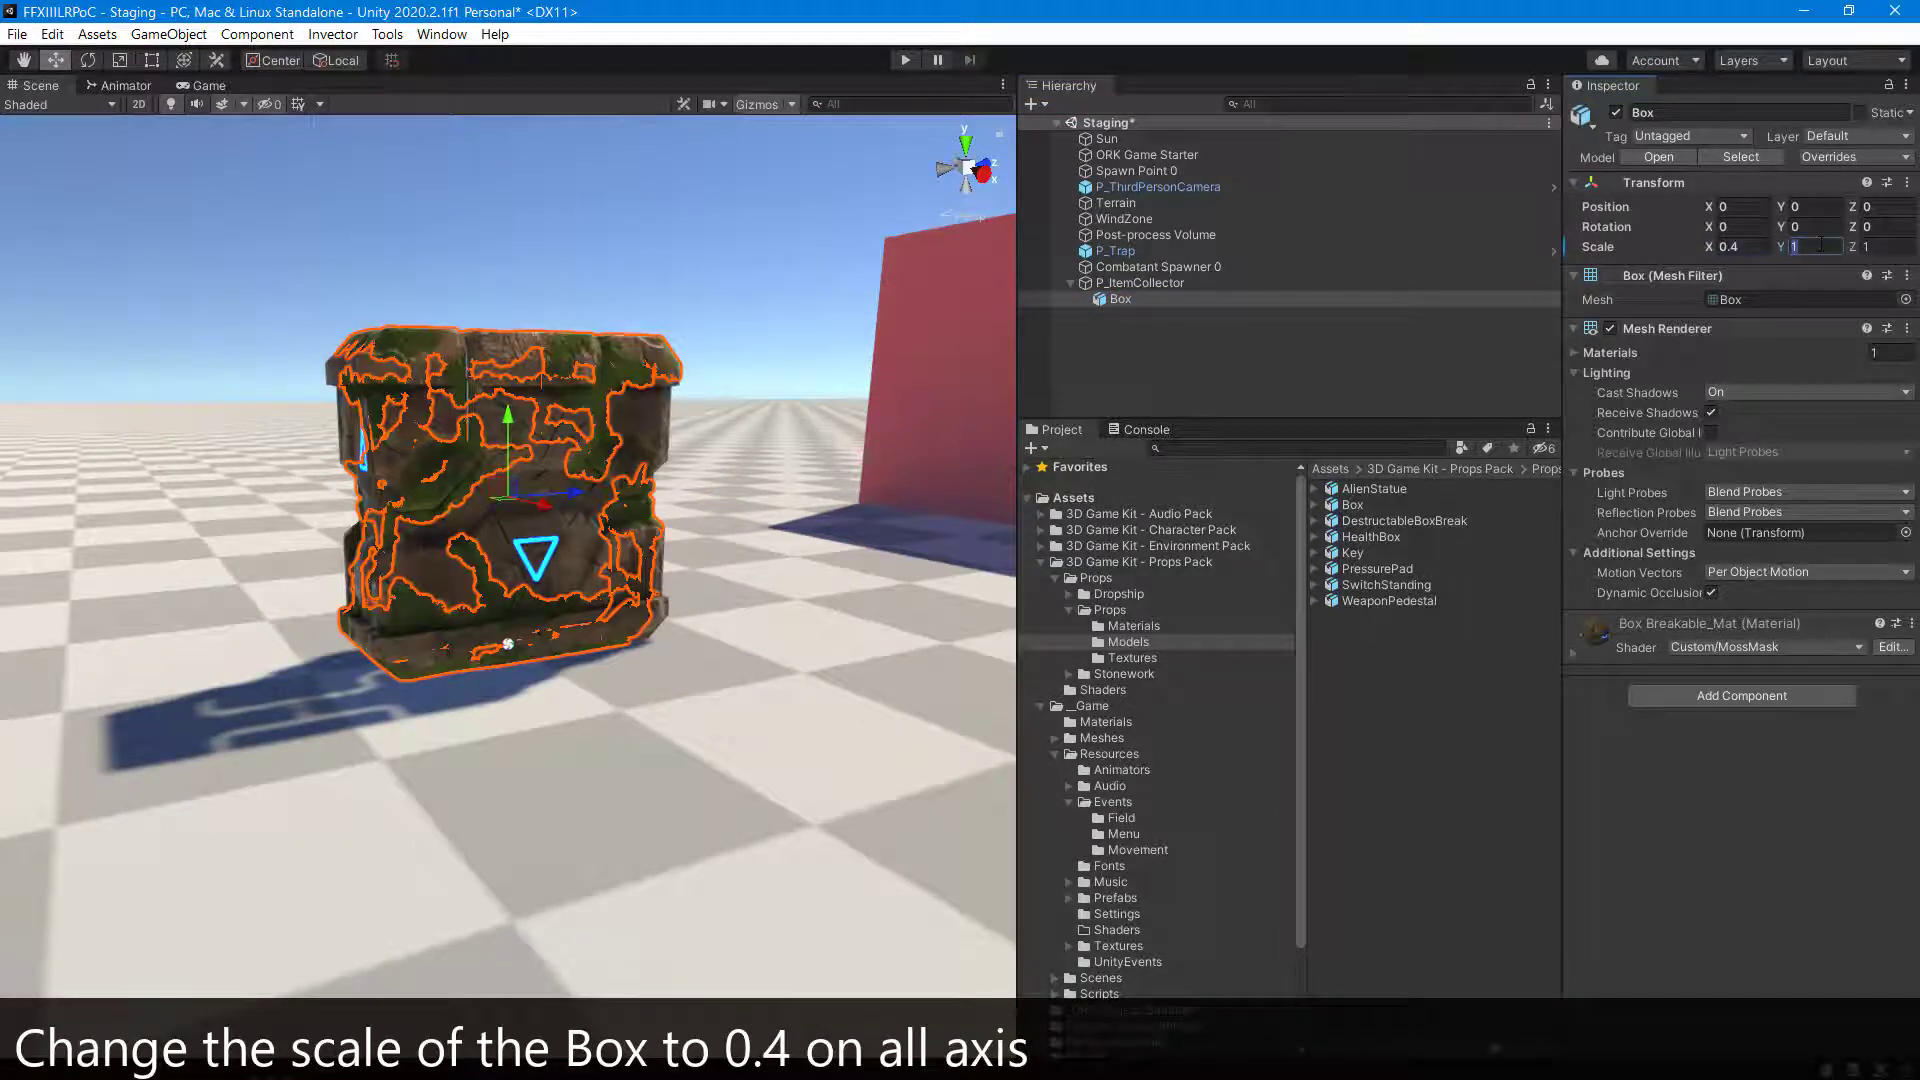
pyautogui.write('.4')
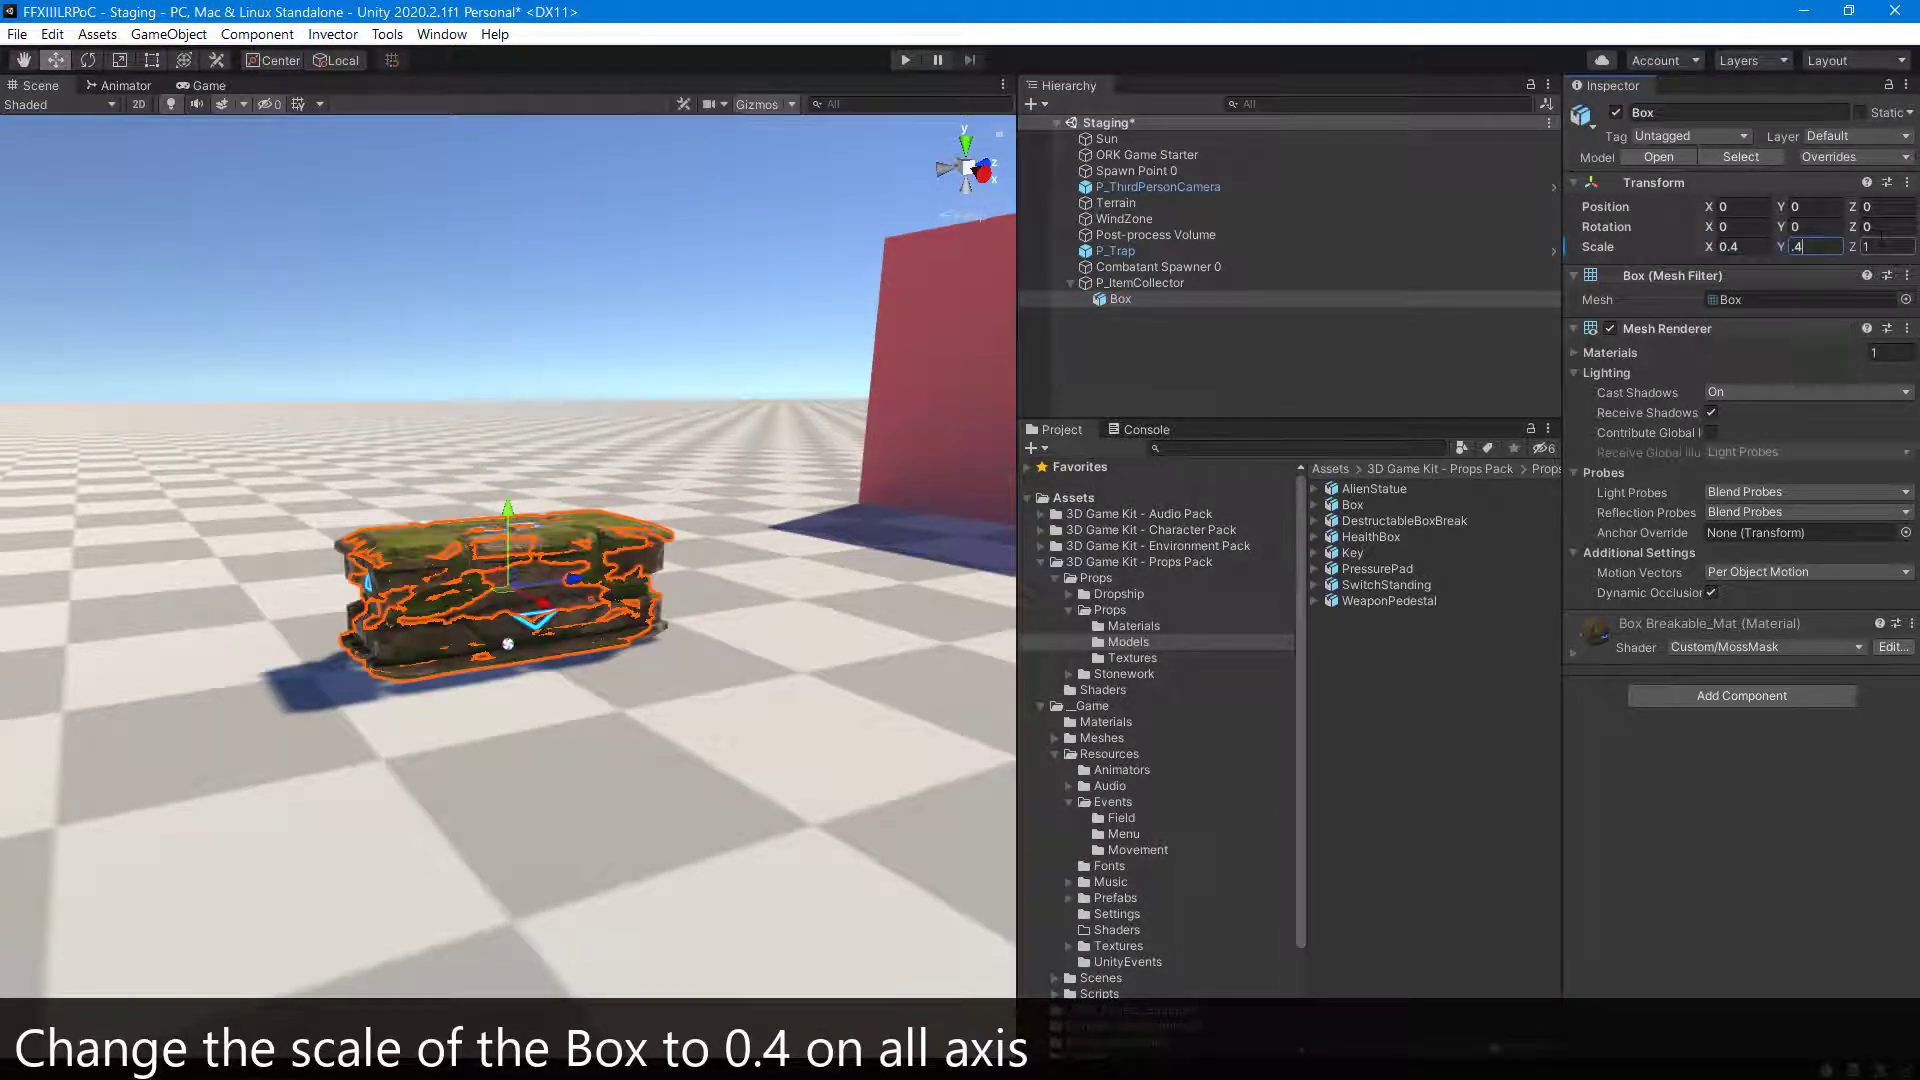
pyautogui.click(1881, 246)
pyautogui.write('.4')
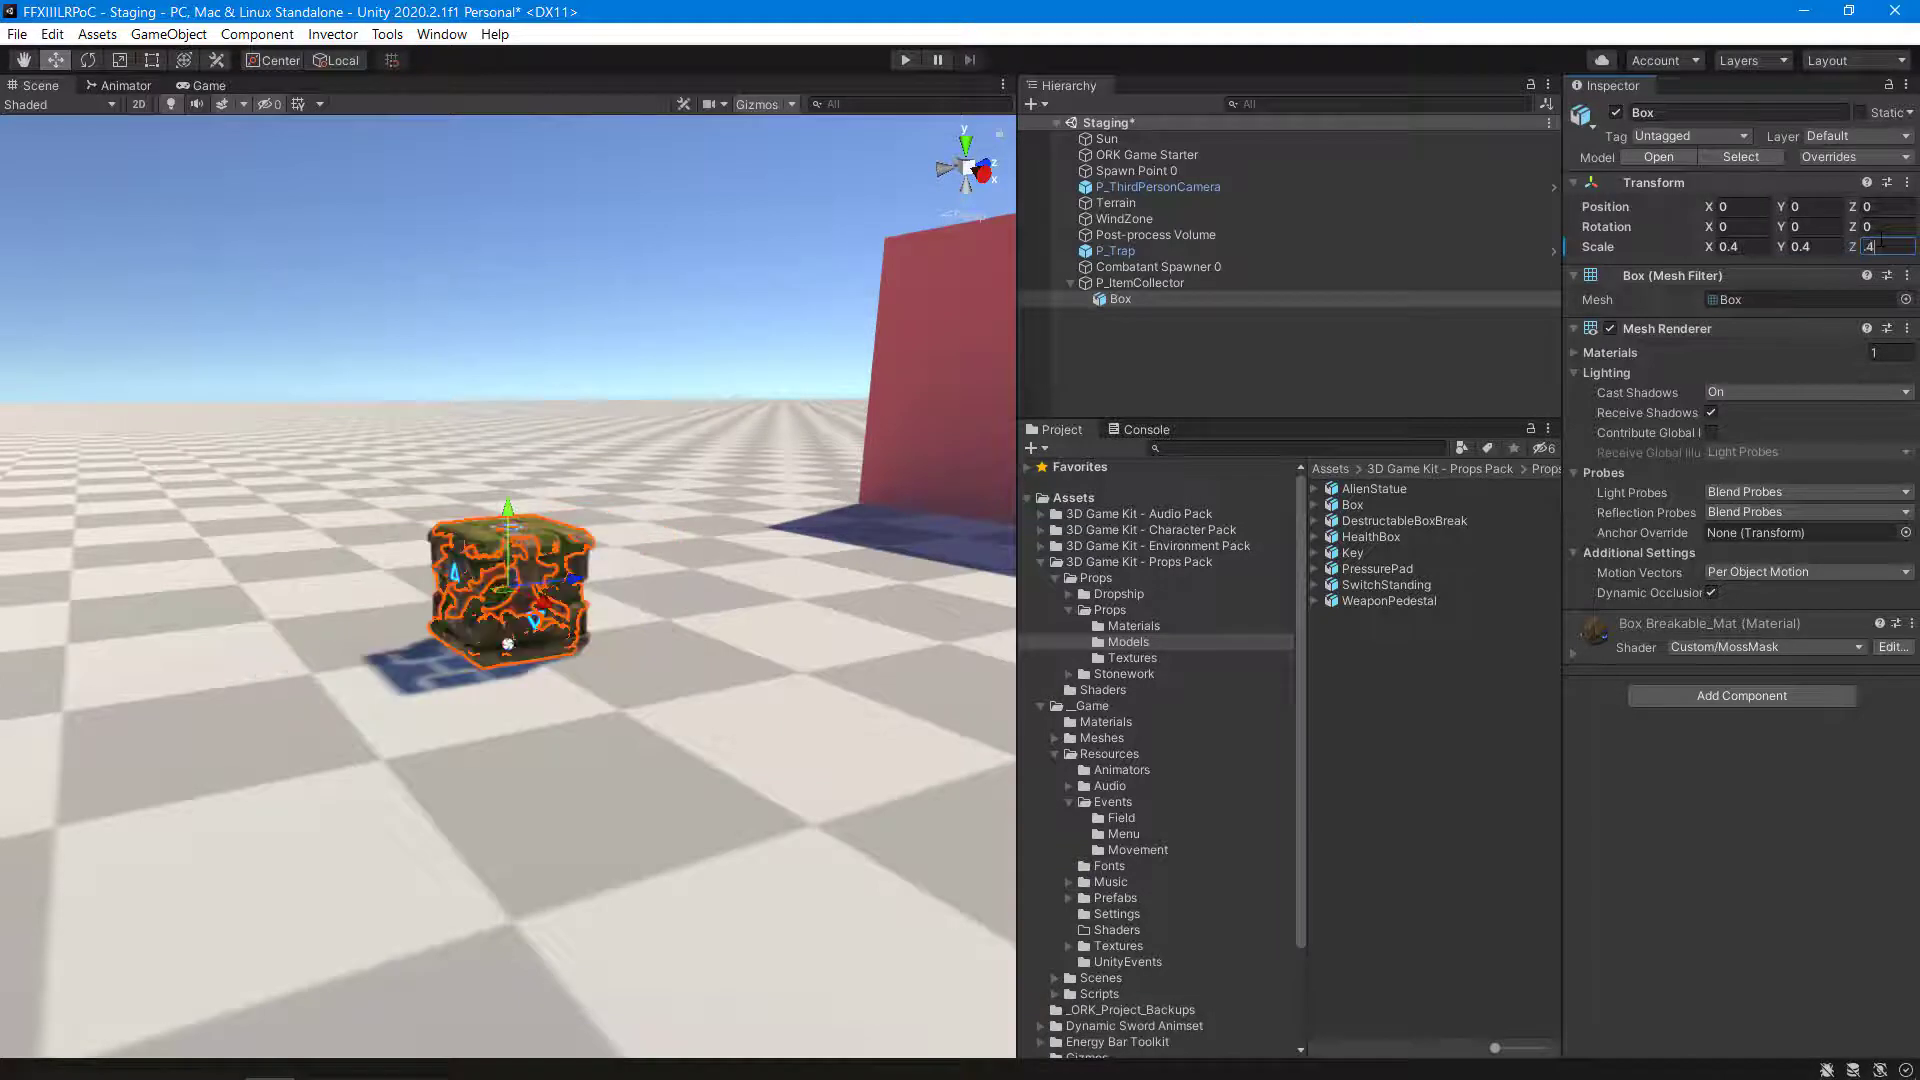
pyautogui.press('Return')
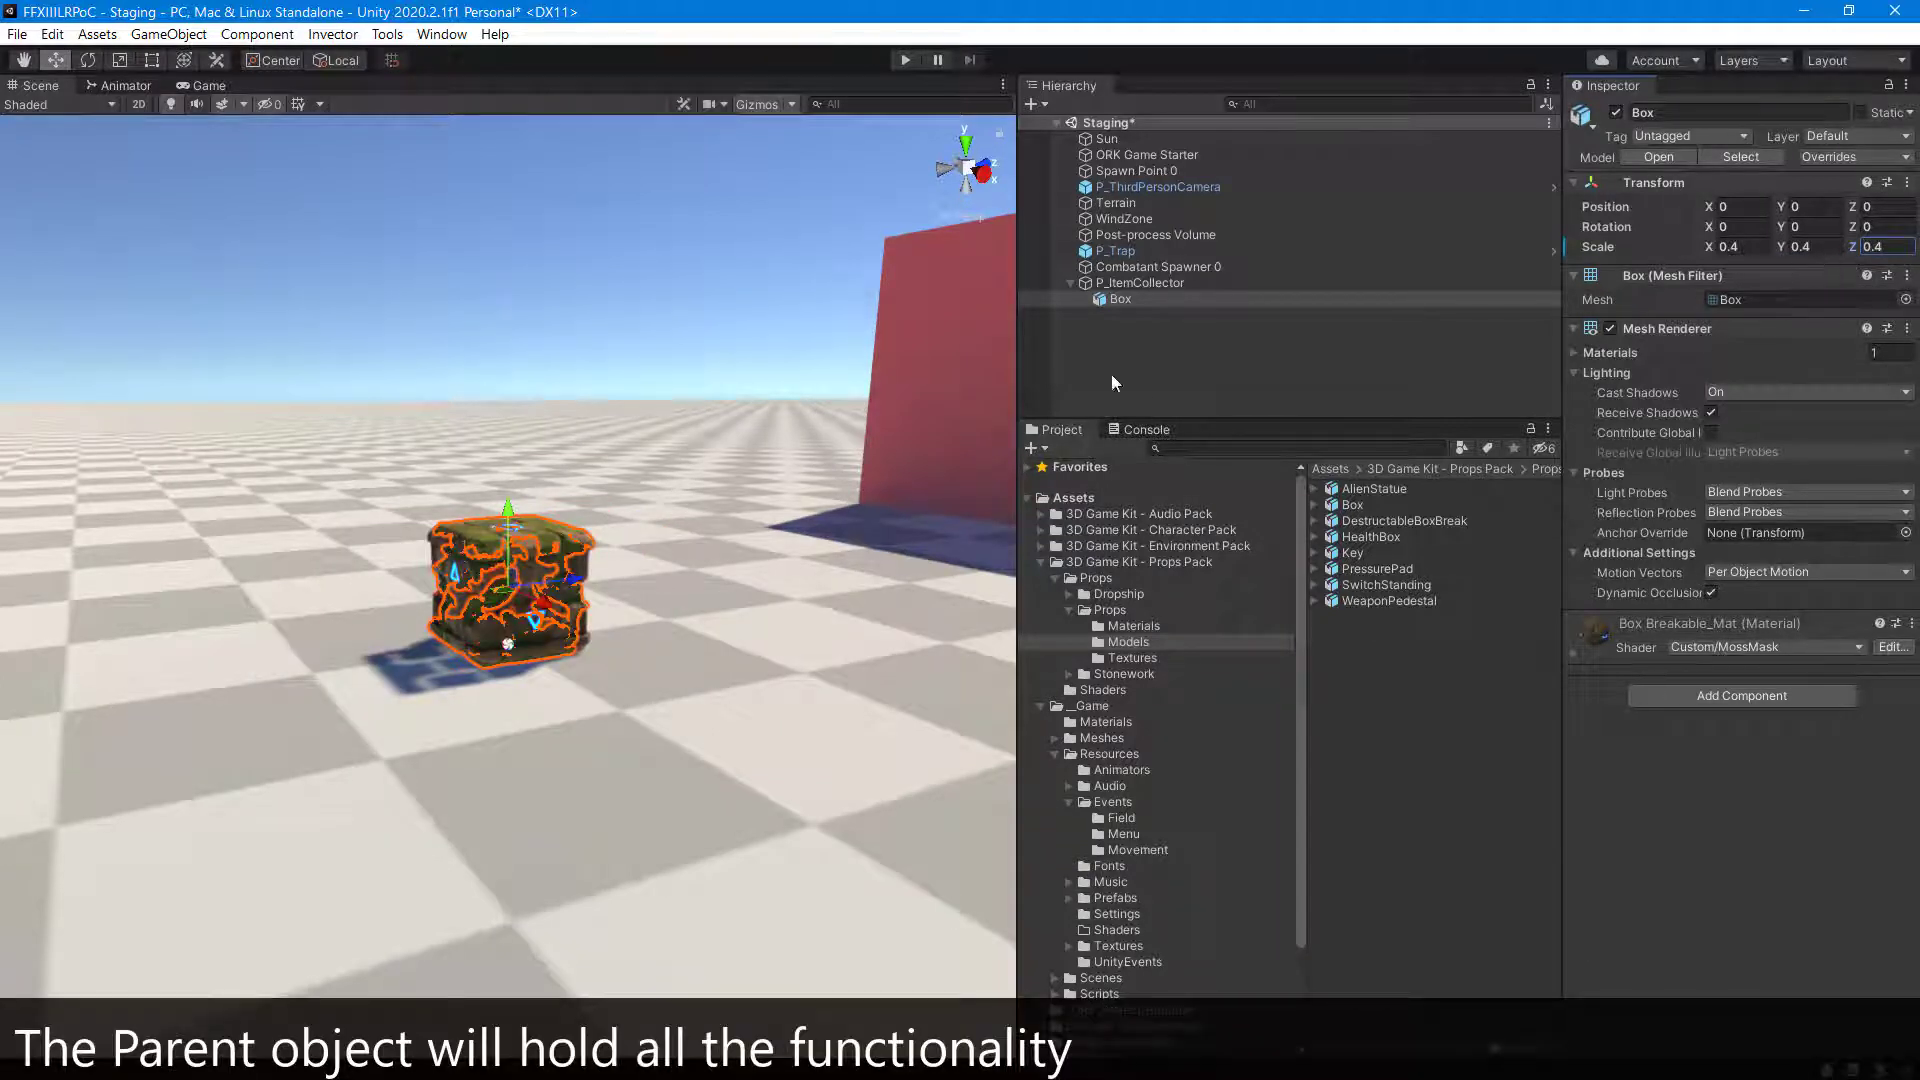
pyautogui.click(1140, 283)
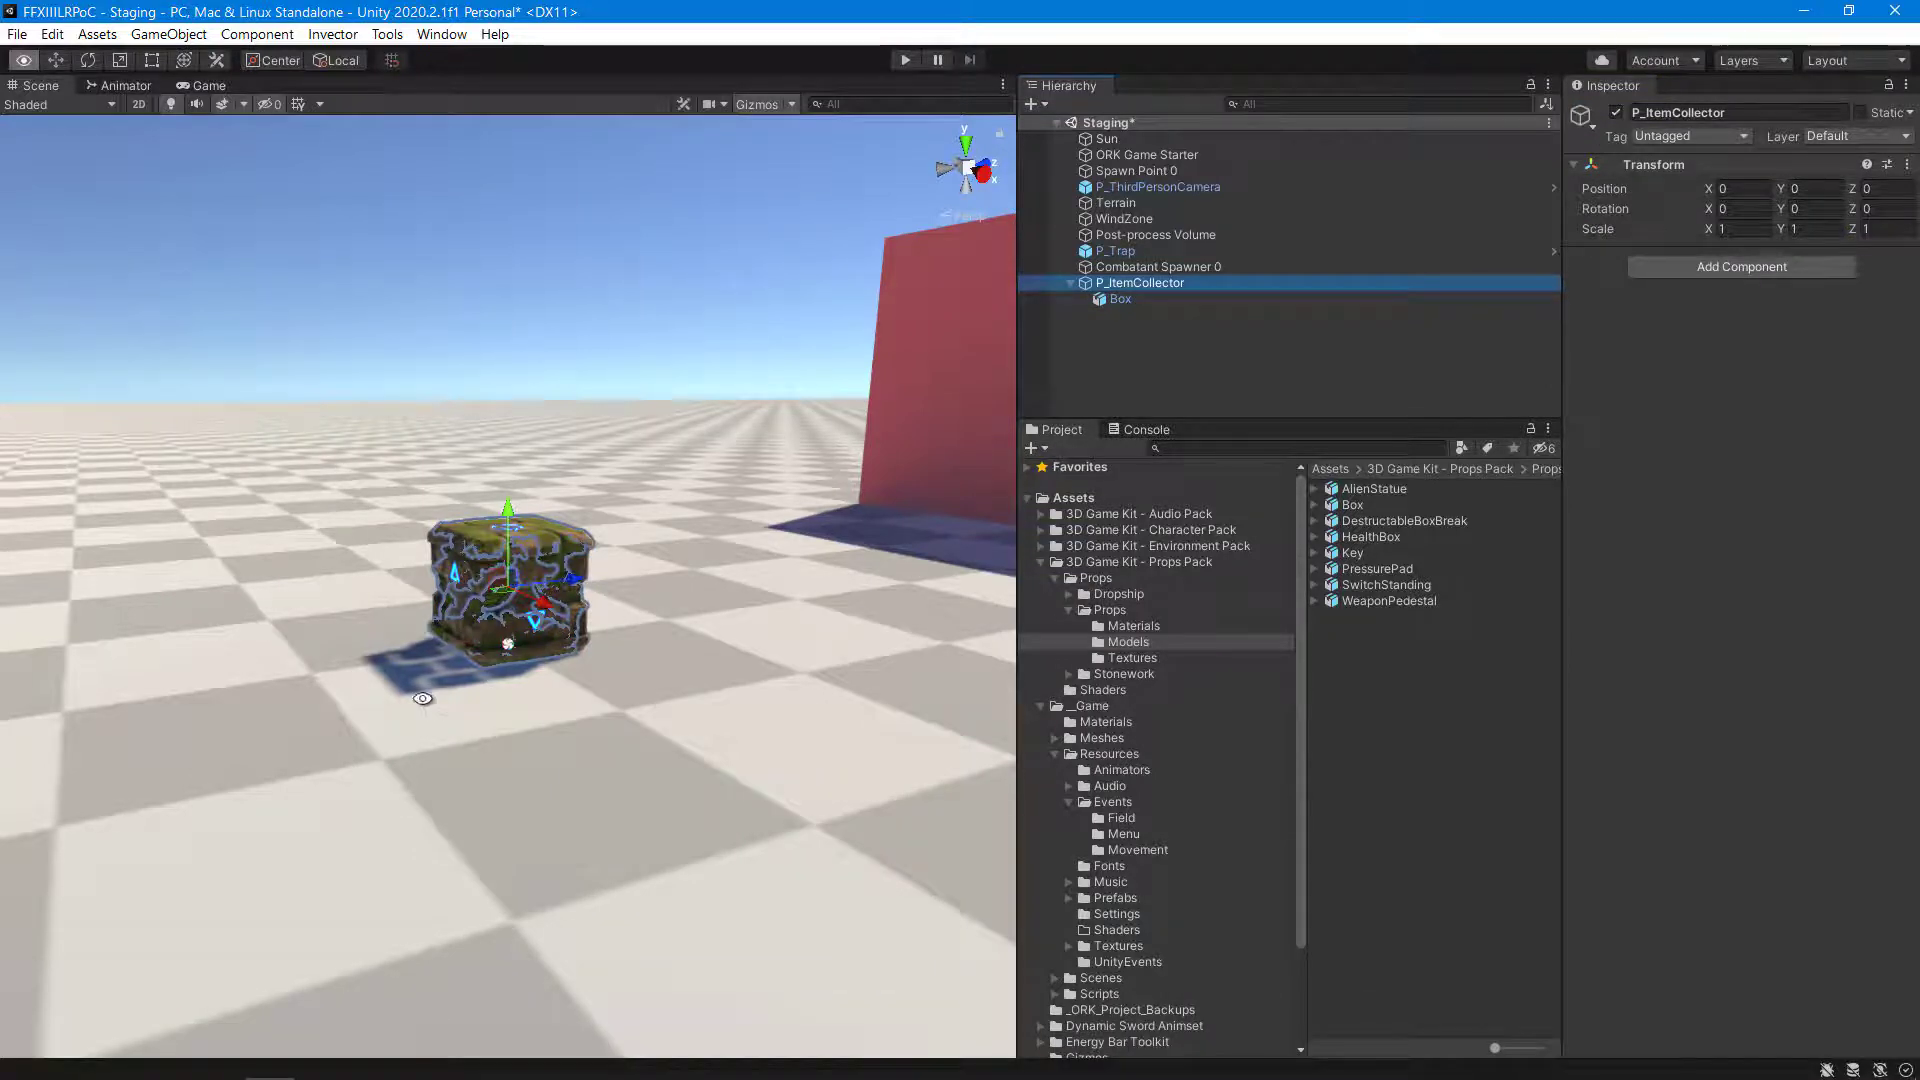
# Add a Box Collider component to P_ItemCollector.
pyautogui.keyDown('alt'); pyautogui.moveTo(436, 700); pyautogui.dragTo(722, 729); pyautogui.keyUp('alt')
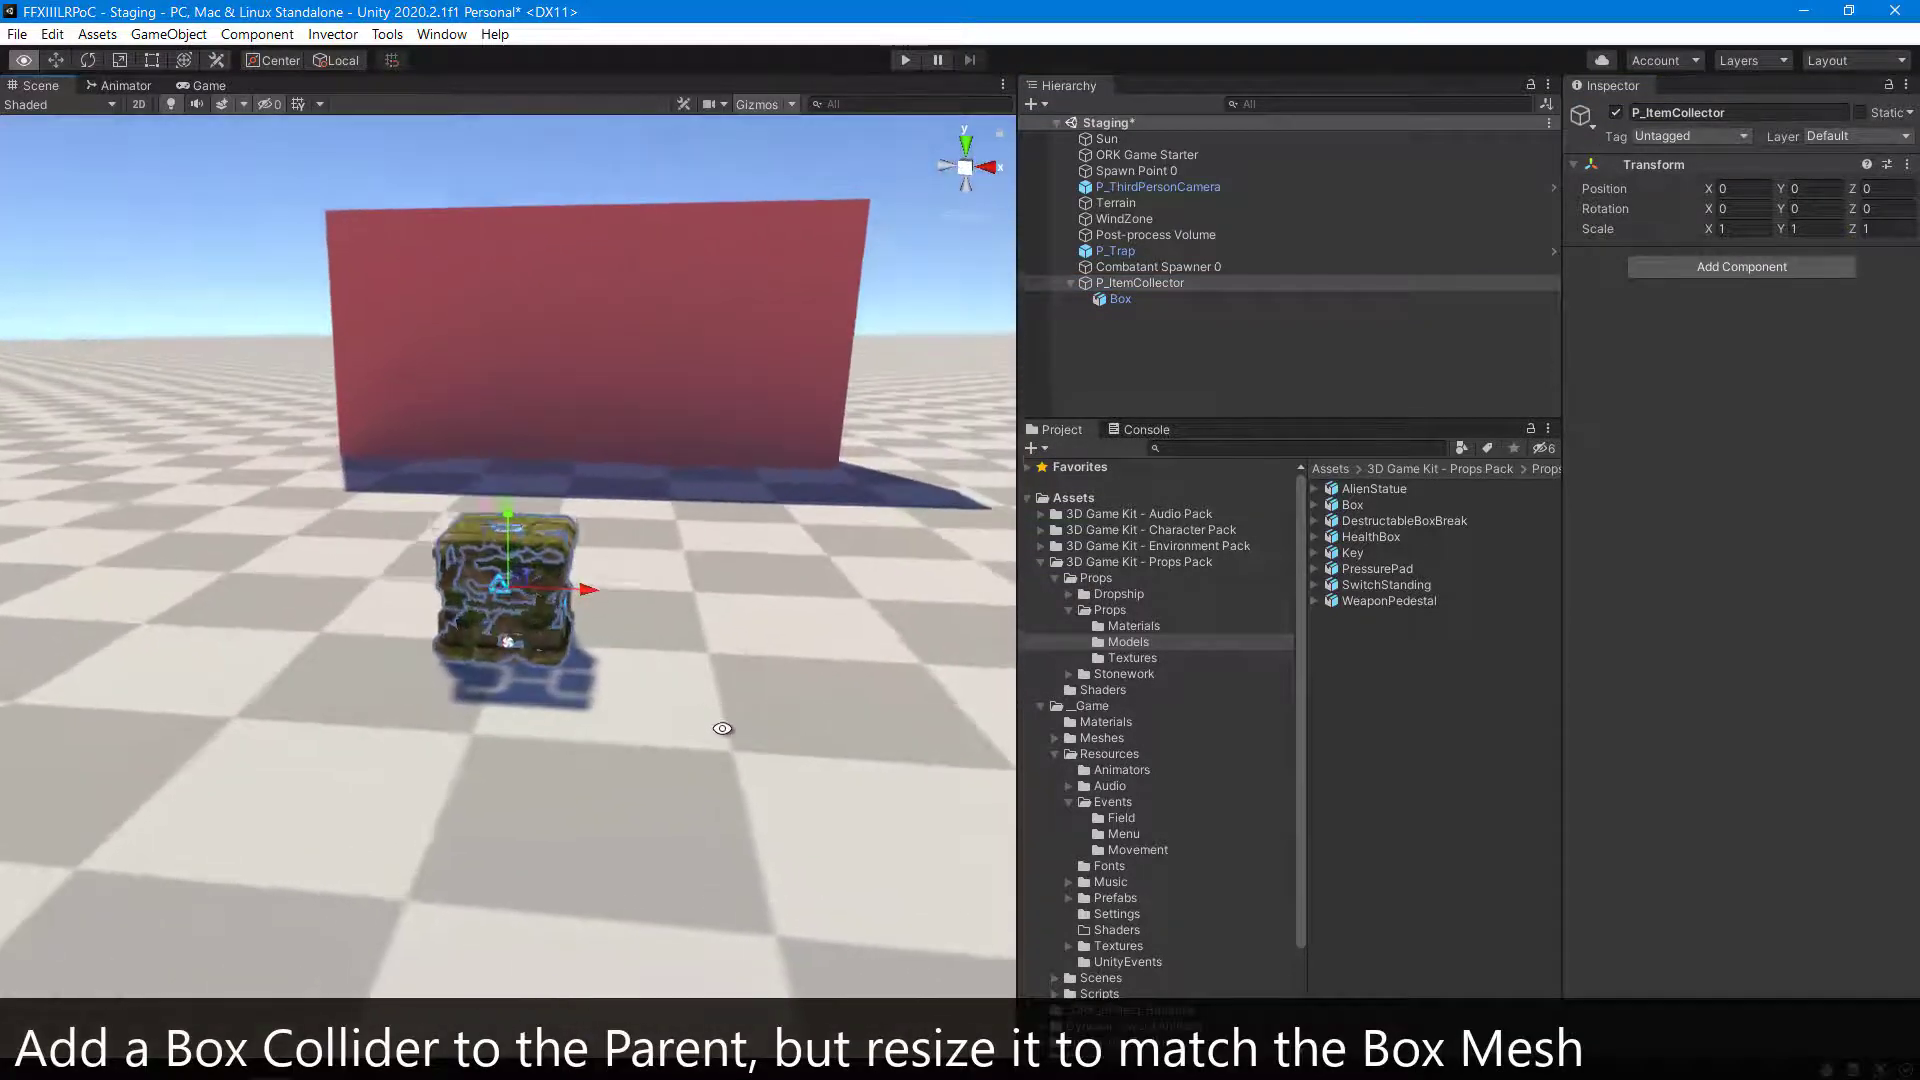
pyautogui.click(1736, 267)
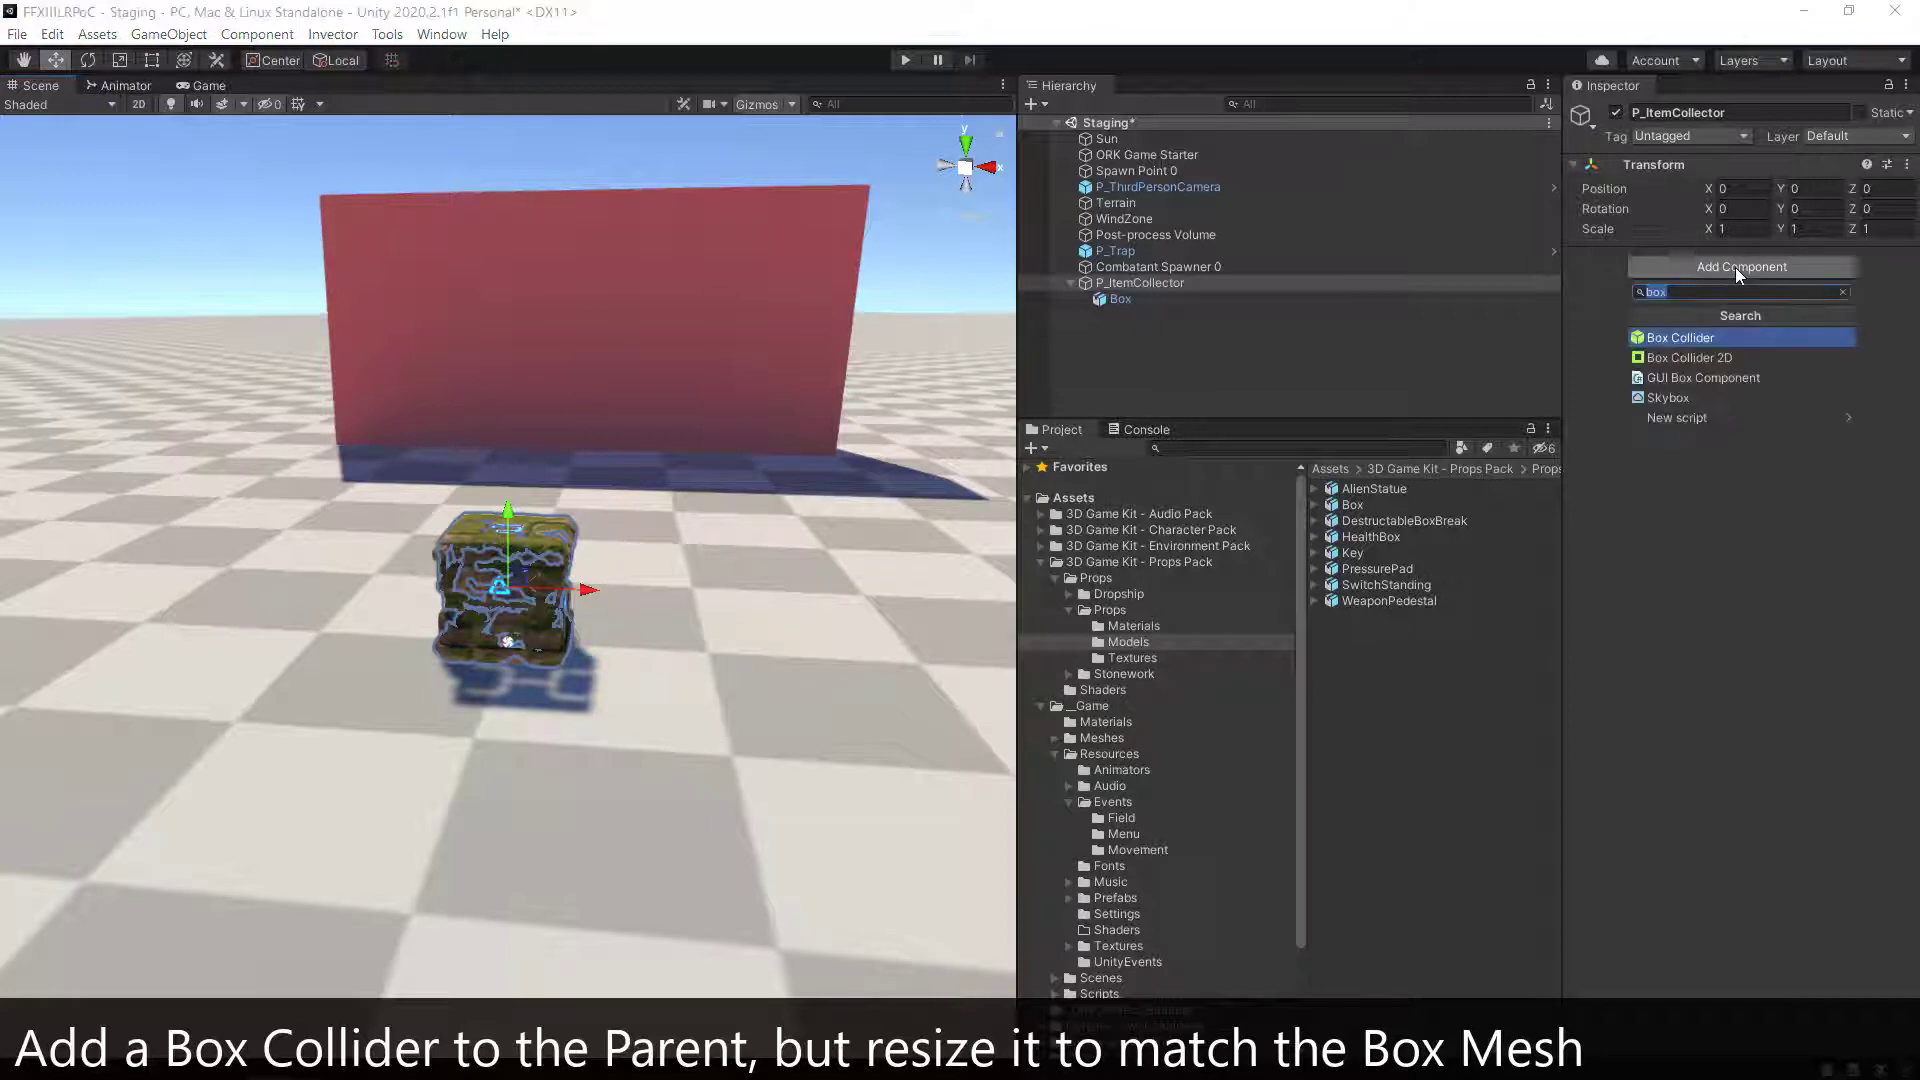
pyautogui.click(1712, 337)
# Roughly fit the collider bounds to the box with the edit handles in the Scene view.
pyautogui.keyDown('alt'); pyautogui.moveTo(838, 778); pyautogui.dragTo(520, 780); pyautogui.keyUp('alt')
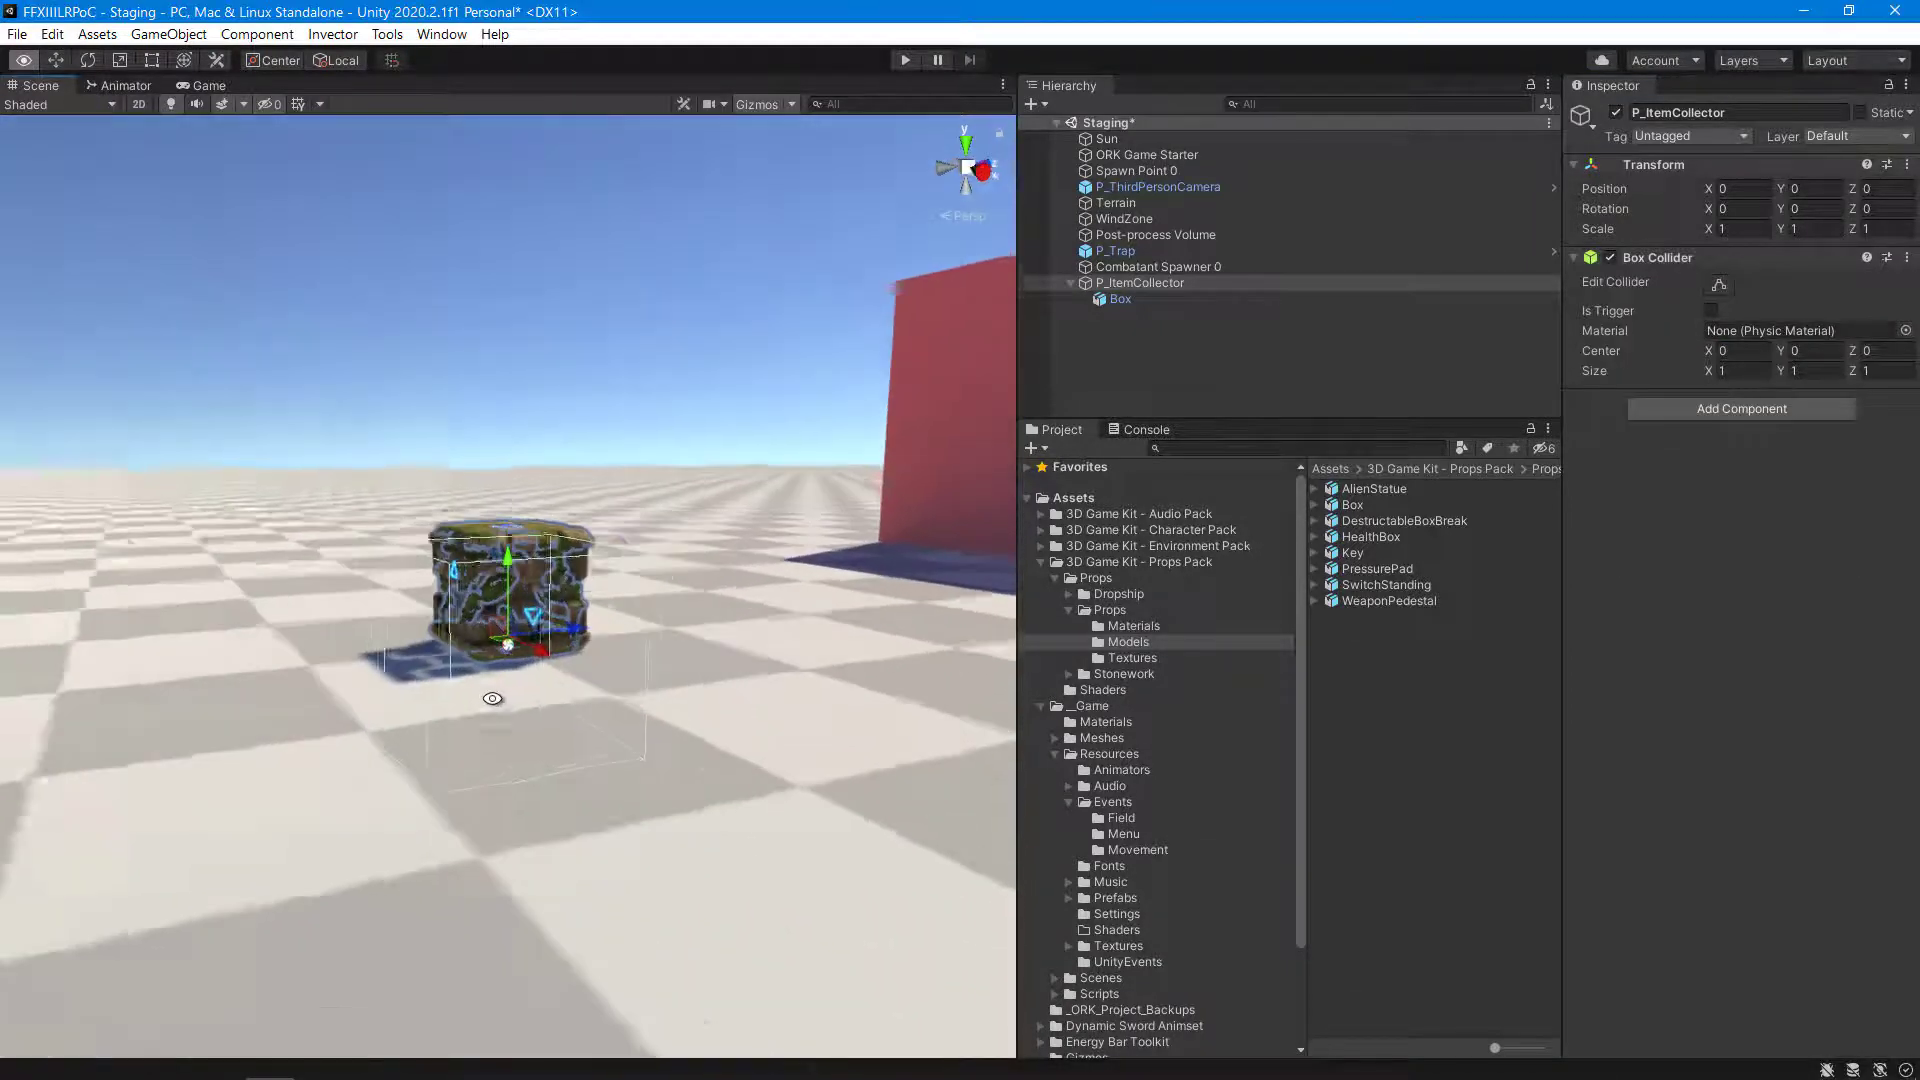
pyautogui.click(1719, 286)
pyautogui.scroll(5, 694, 542)
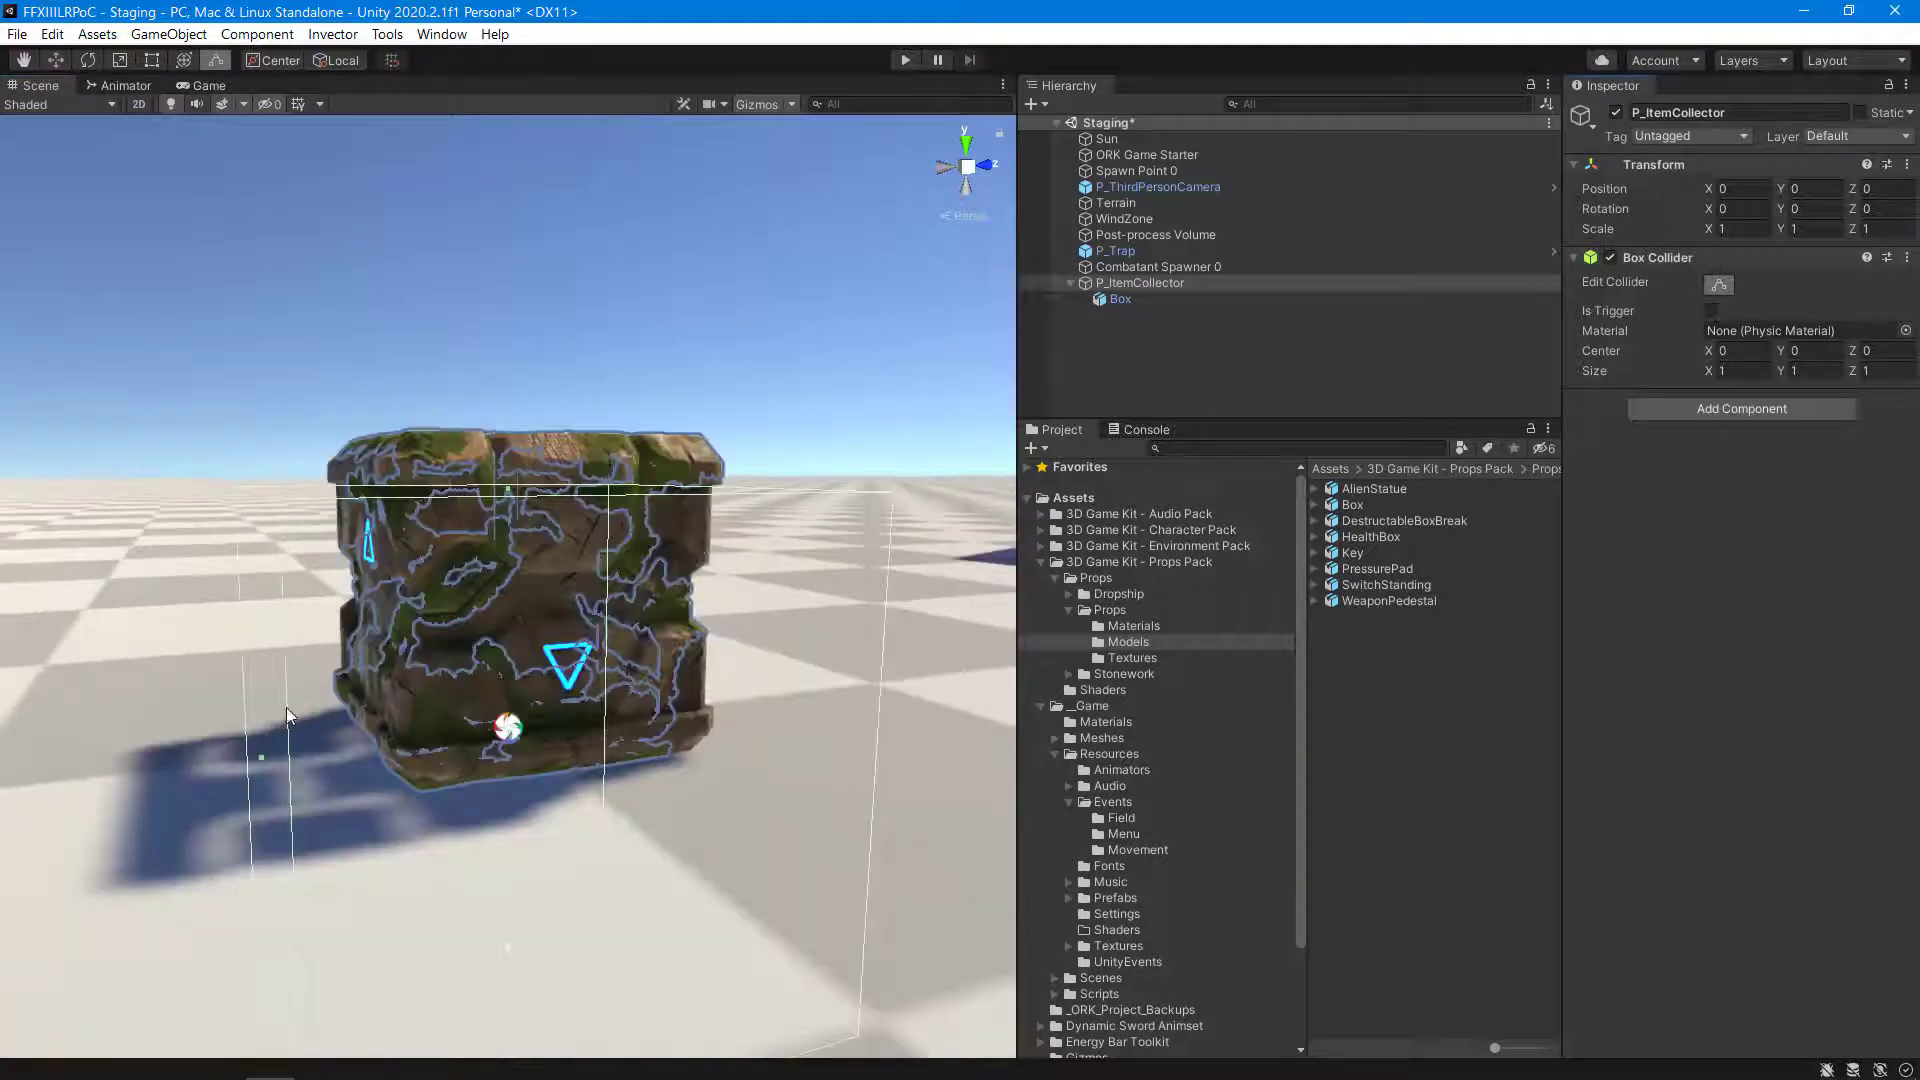
pyautogui.moveTo(508, 488); pyautogui.dragTo(514, 425)
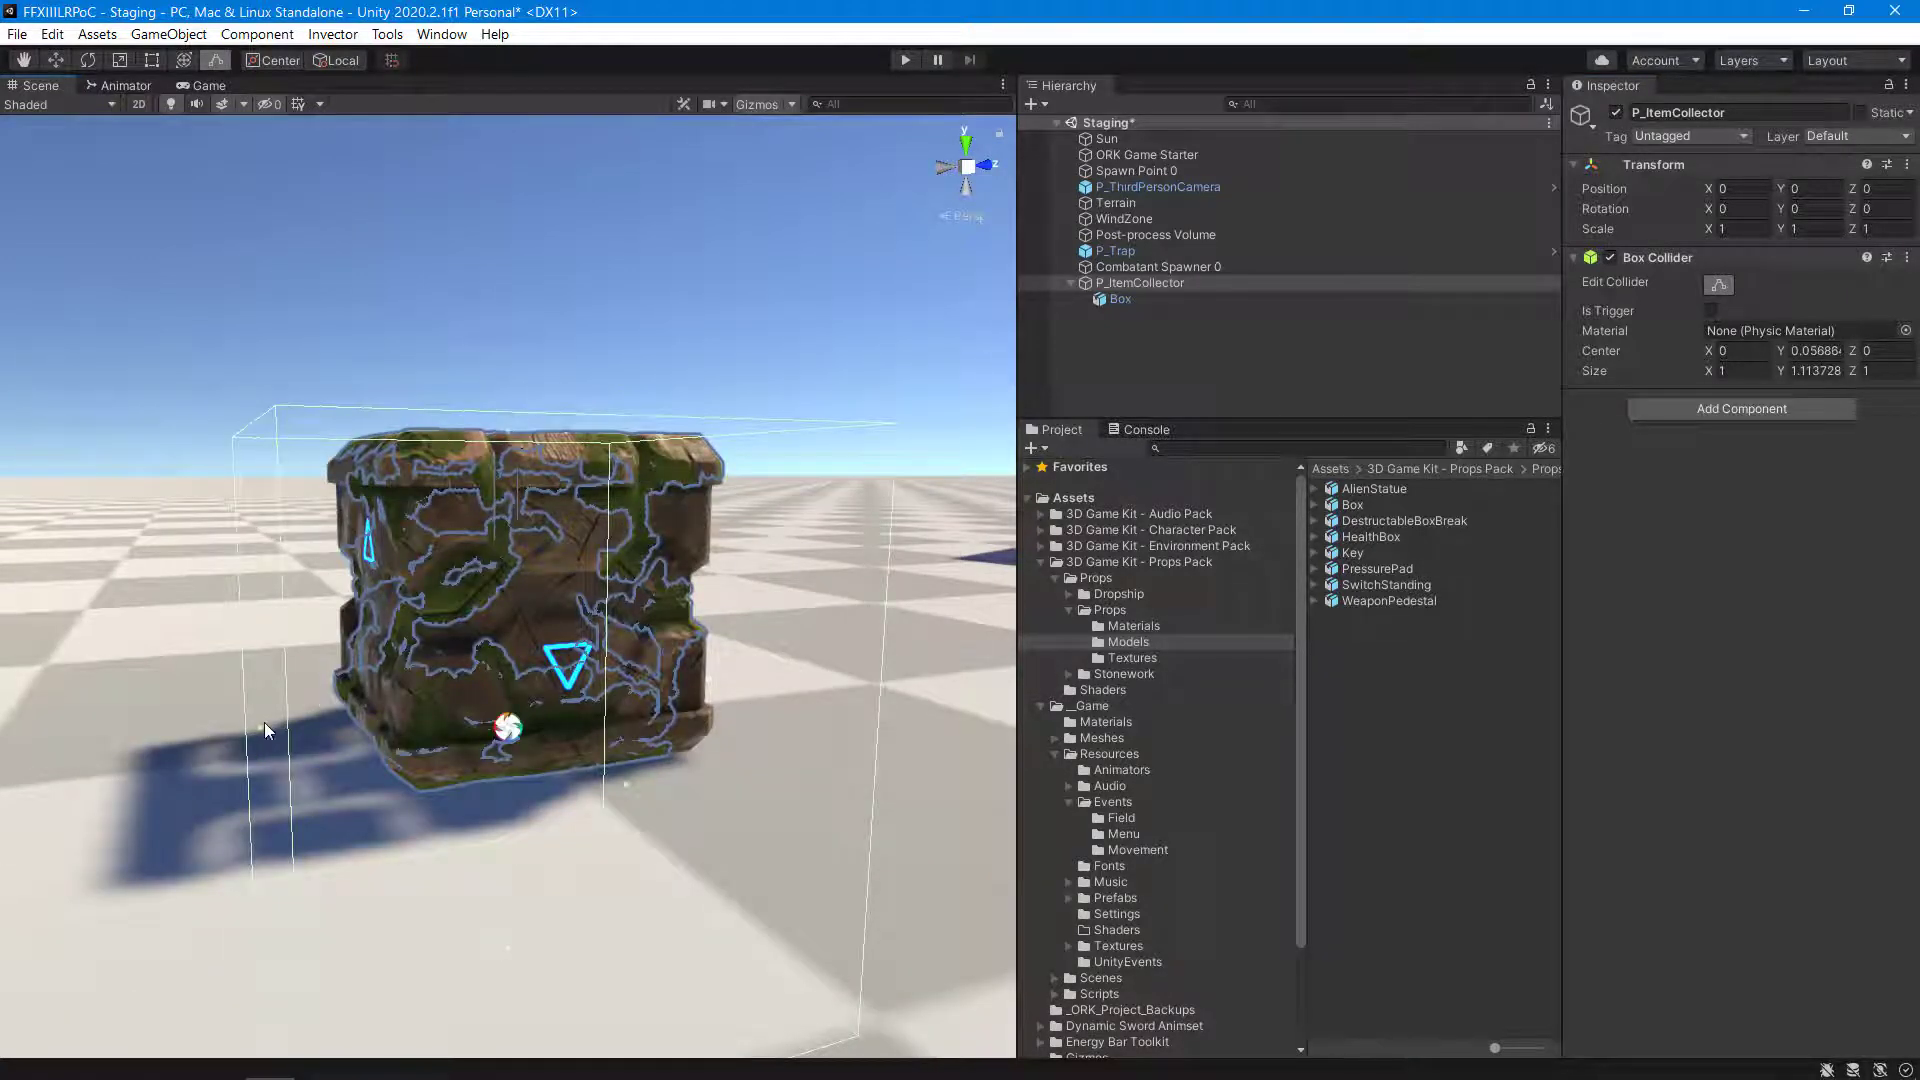
pyautogui.moveTo(264, 722); pyautogui.dragTo(435, 725)
pyautogui.moveTo(485, 900)
pyautogui.keyDown('alt'); pyautogui.mouseDown()
pyautogui.moveTo(514, 785)
pyautogui.moveTo(514, 652)
pyautogui.mouseUp(); pyautogui.keyUp('alt')
pyautogui.moveTo(626, 759)
pyautogui.keyDown('alt'); pyautogui.mouseDown()
pyautogui.moveTo(624, 592)
pyautogui.moveTo(386, 602)
pyautogui.moveTo(626, 592)
pyautogui.moveTo(598, 586)
pyautogui.mouseUp(); pyautogui.keyUp('alt')
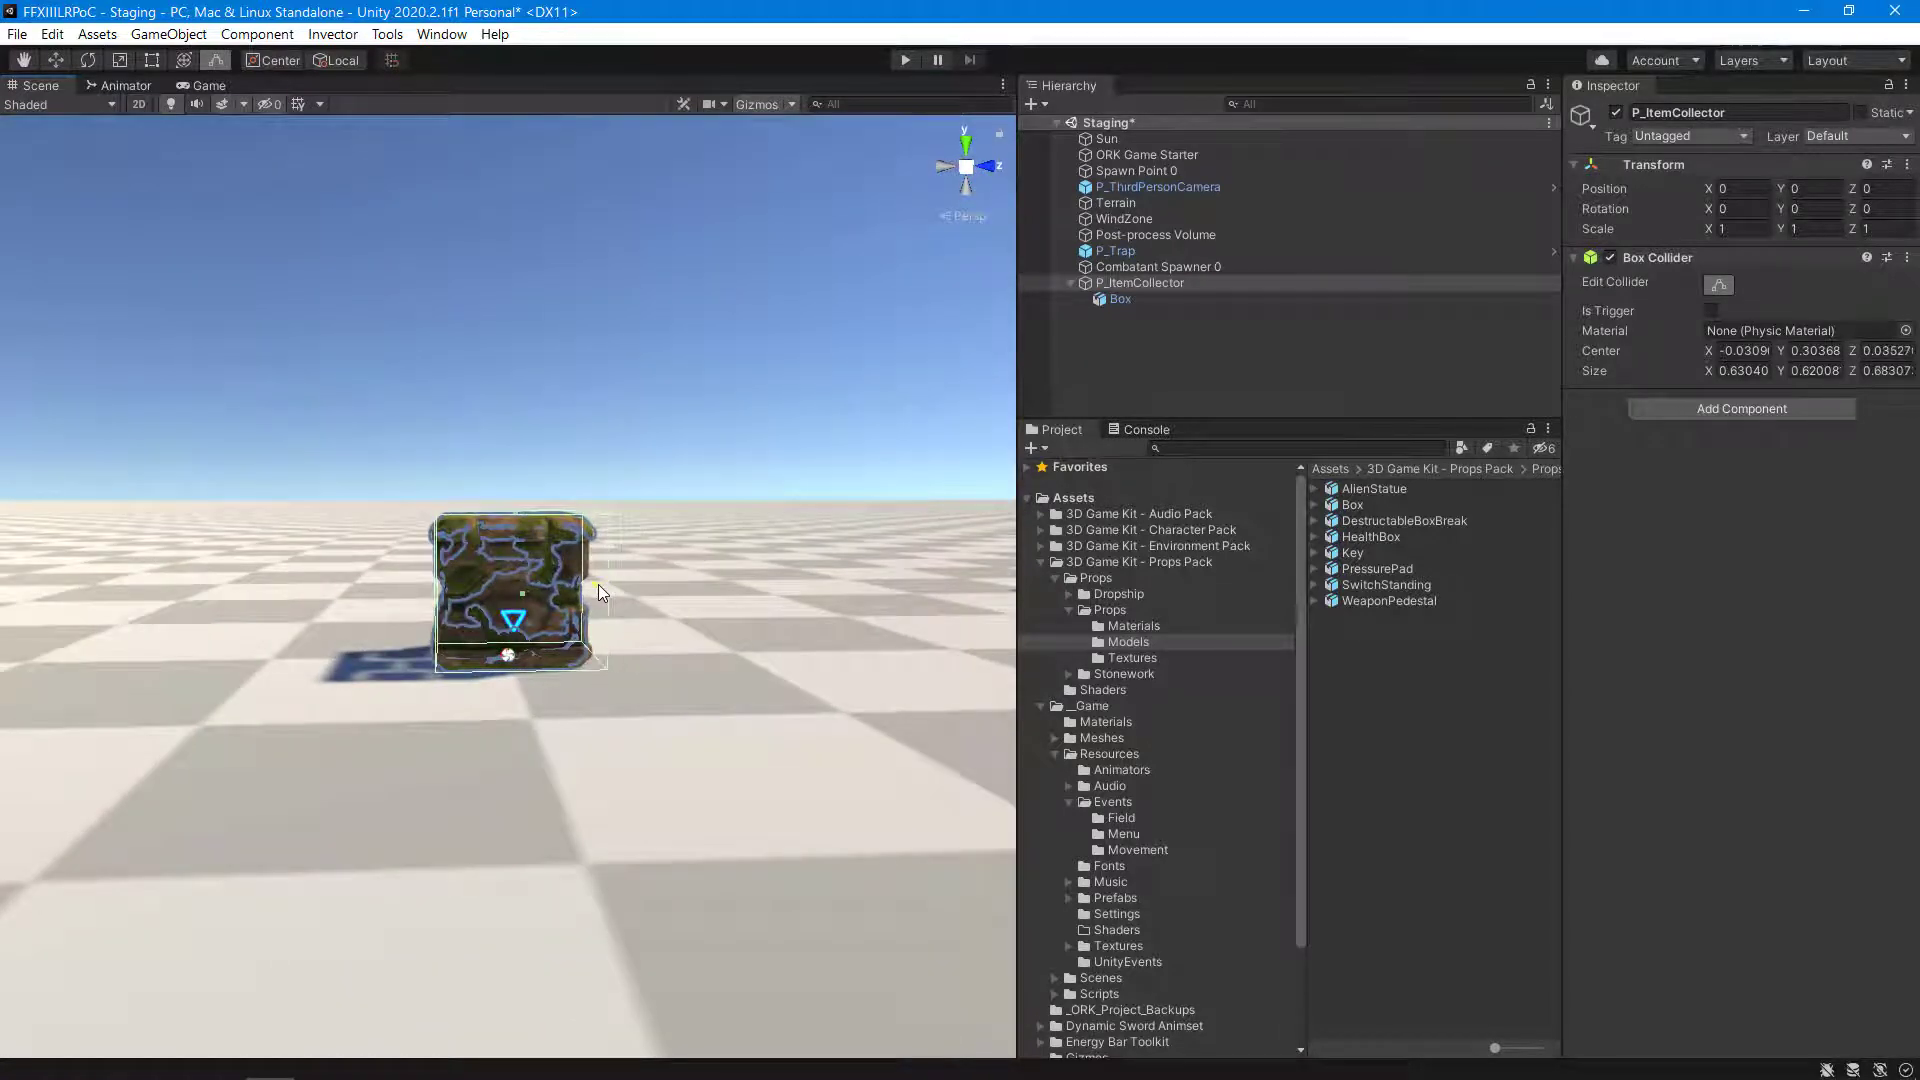
# Set the Box Collider size to 0.64 on X, Y and Z.
pyautogui.click(1745, 370)
pyautogui.write('0.64')
pyautogui.click(1826, 370)
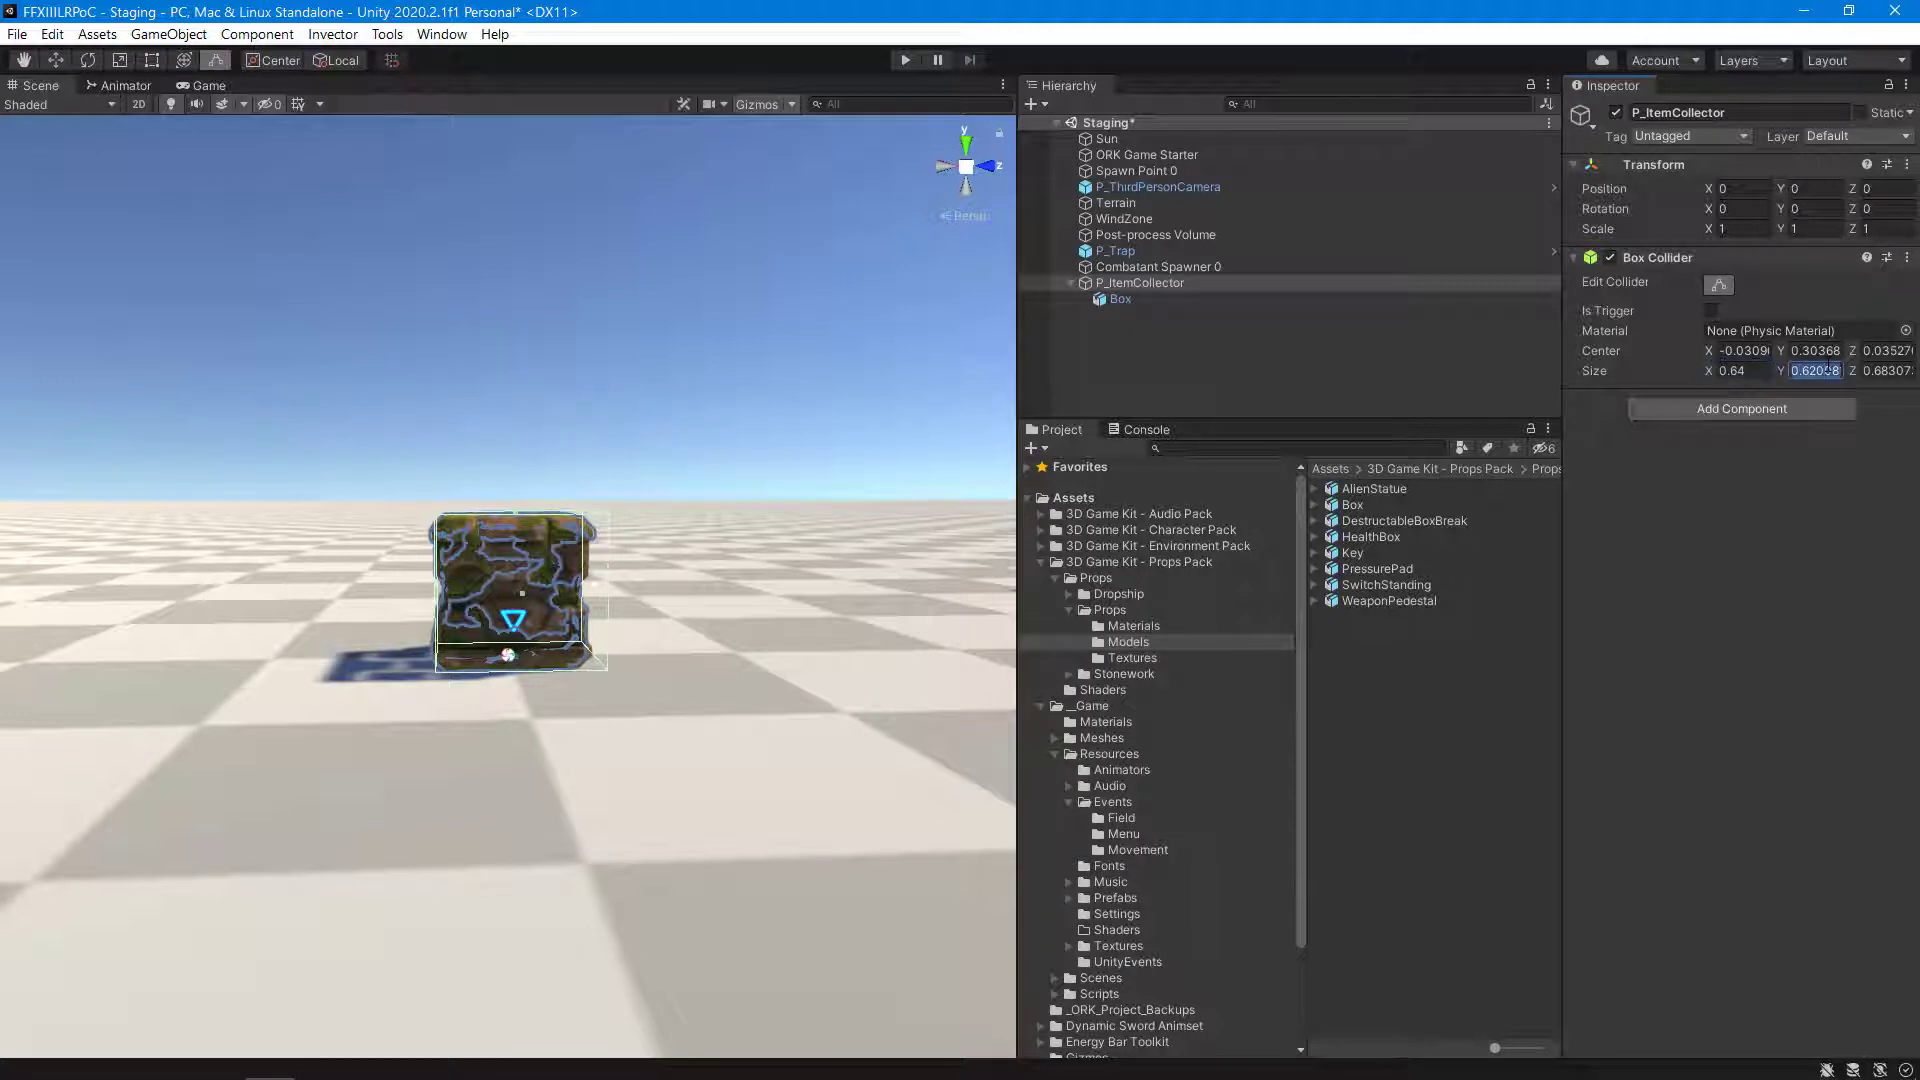
pyautogui.write('0.64')
pyautogui.click(1878, 370)
pyautogui.write('.64')
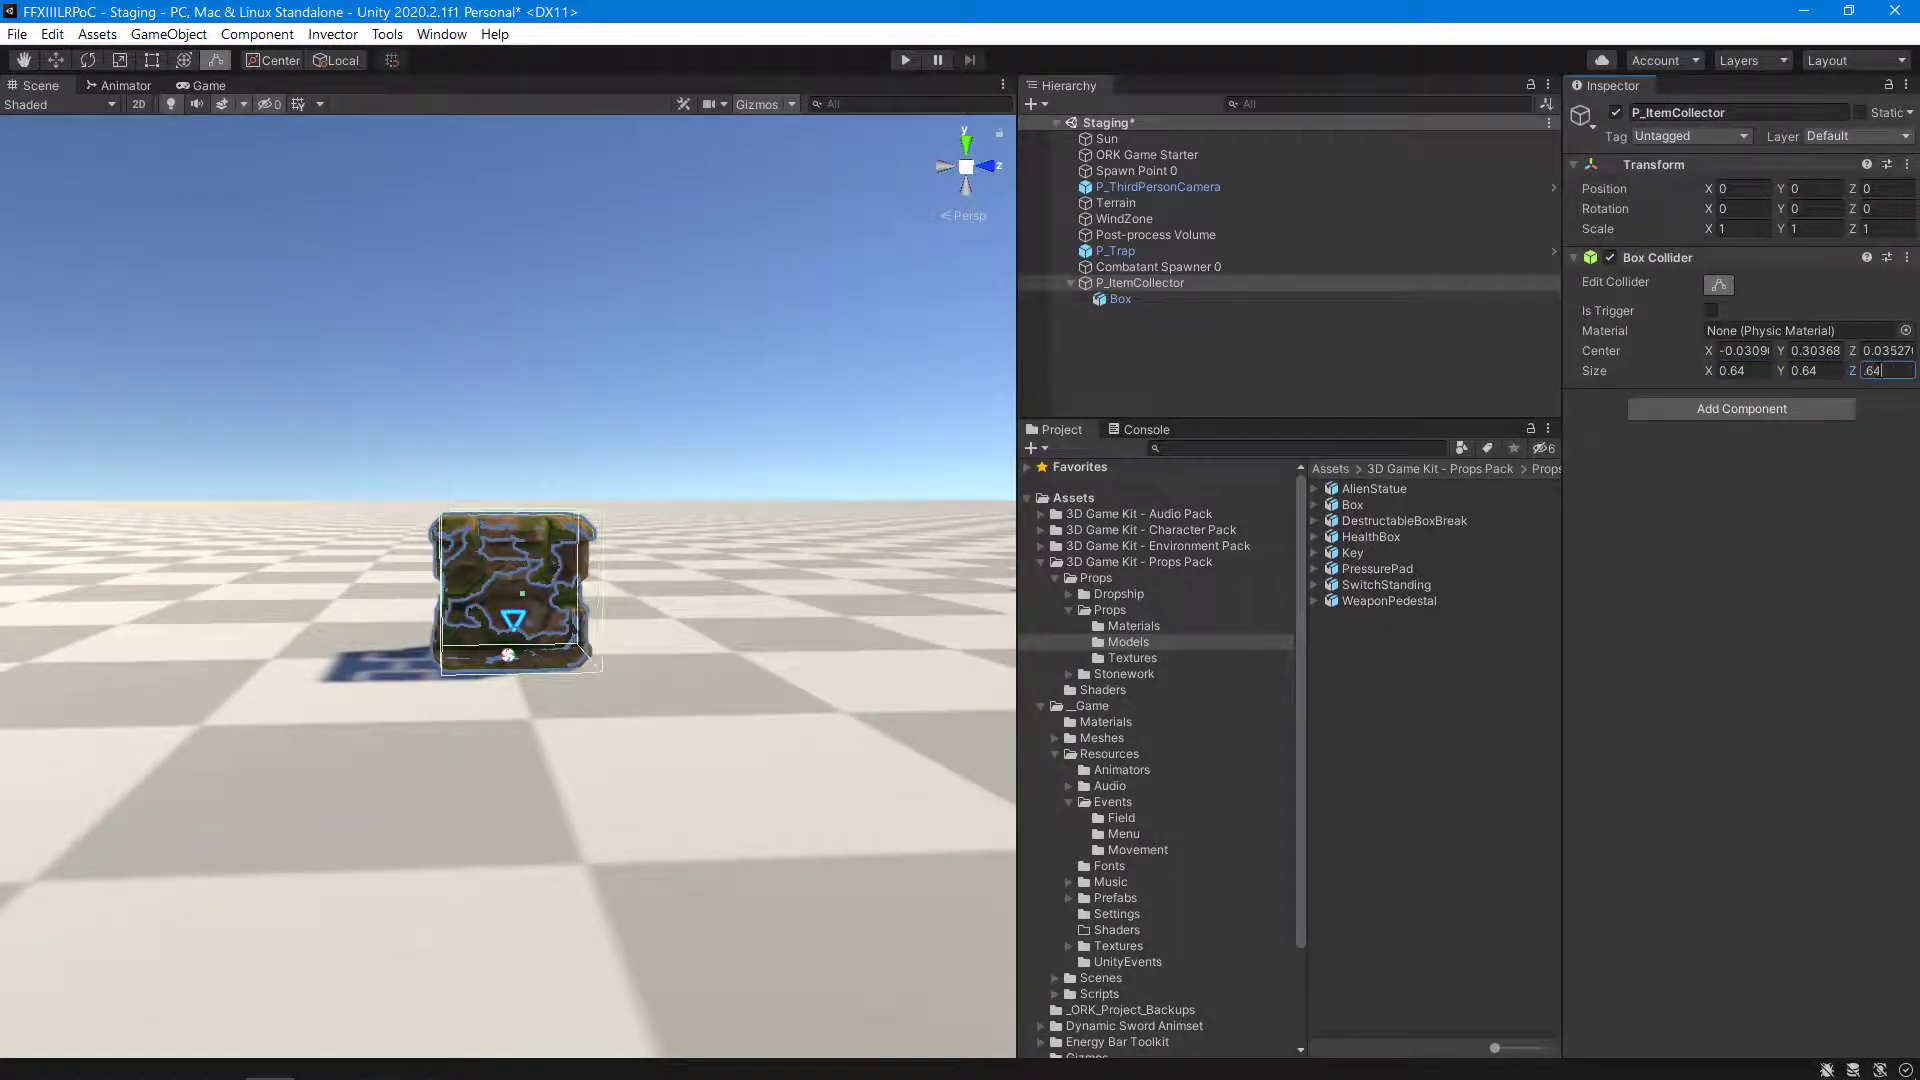
# Set the Box Collider center to X 0, Y 0.3, Z 0.
pyautogui.click(1743, 350)
pyautogui.write('0')
pyautogui.click(1826, 350)
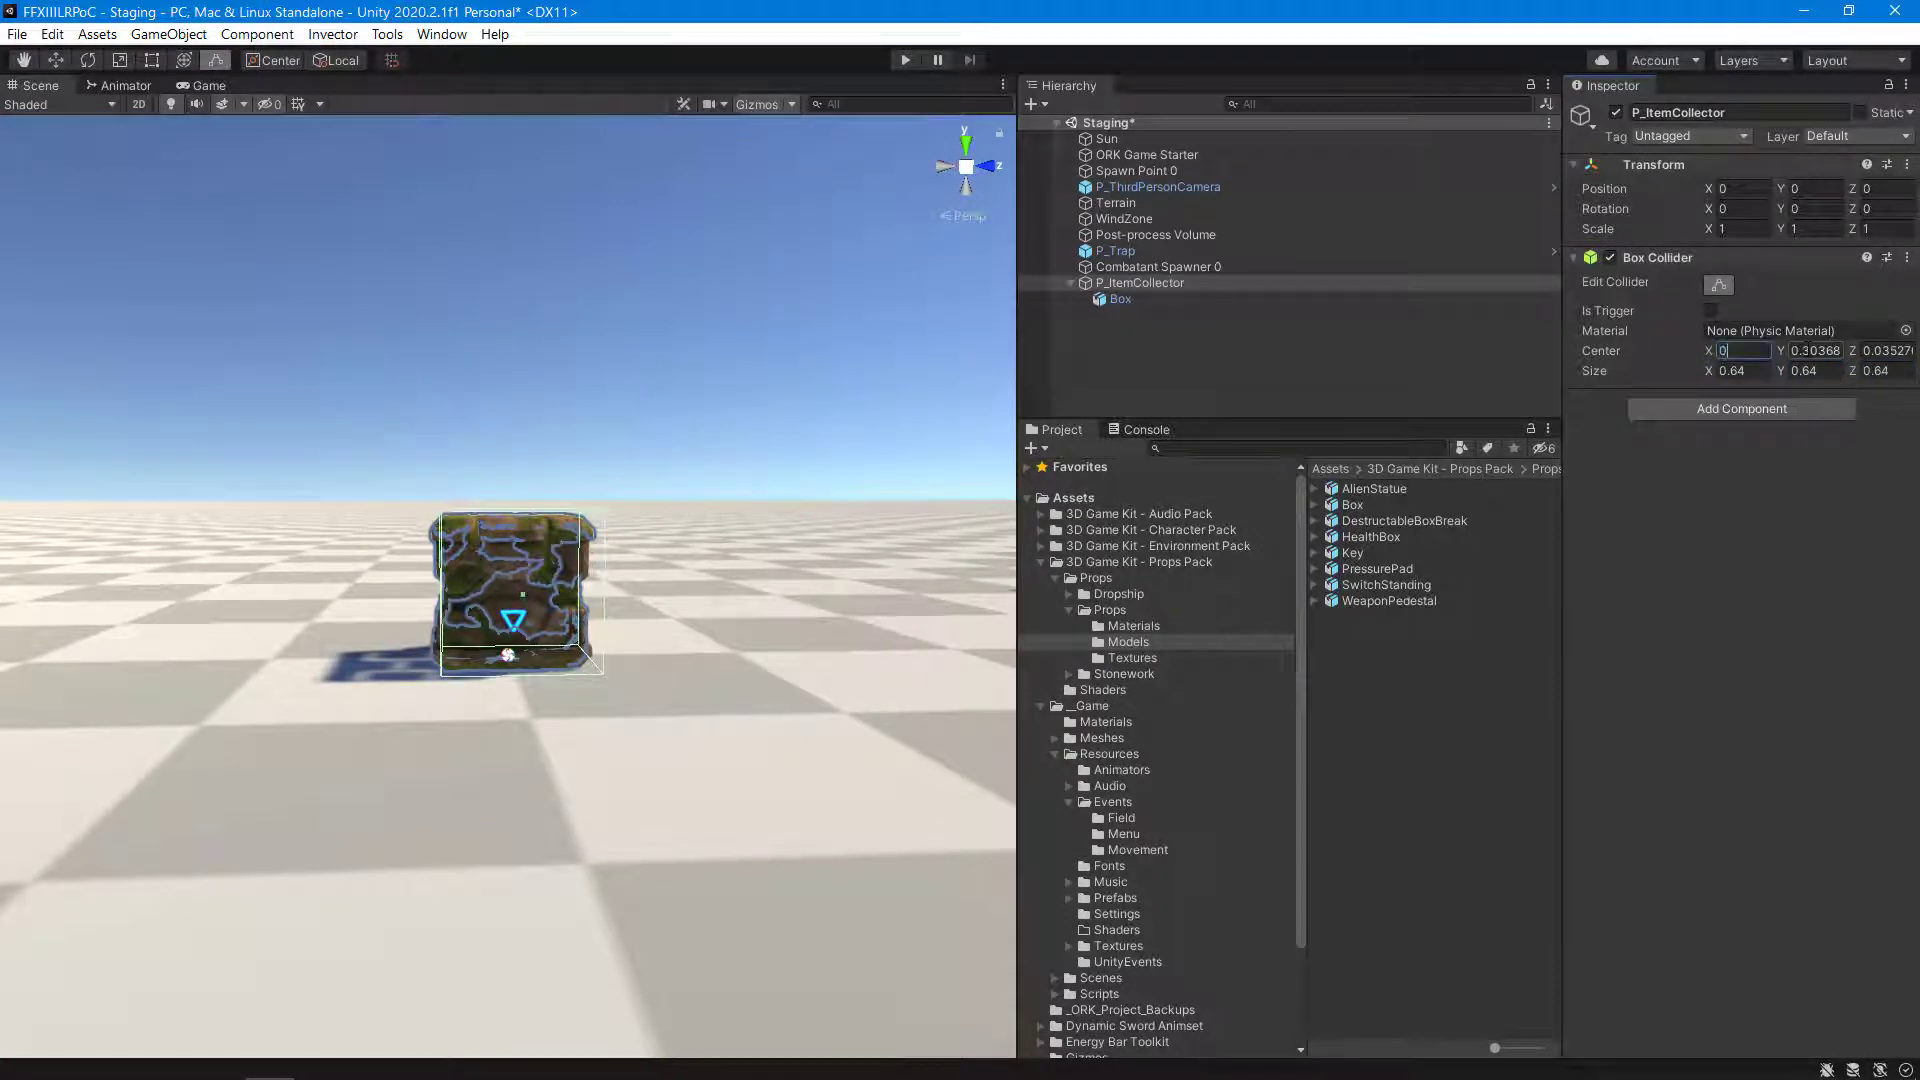
pyautogui.write('0.30368')
pyautogui.press('BackSpace')
pyautogui.press('BackSpace')
pyautogui.press('BackSpace')
pyautogui.press('Tab')
pyautogui.write('0')
pyautogui.scroll(3, 300, 742)
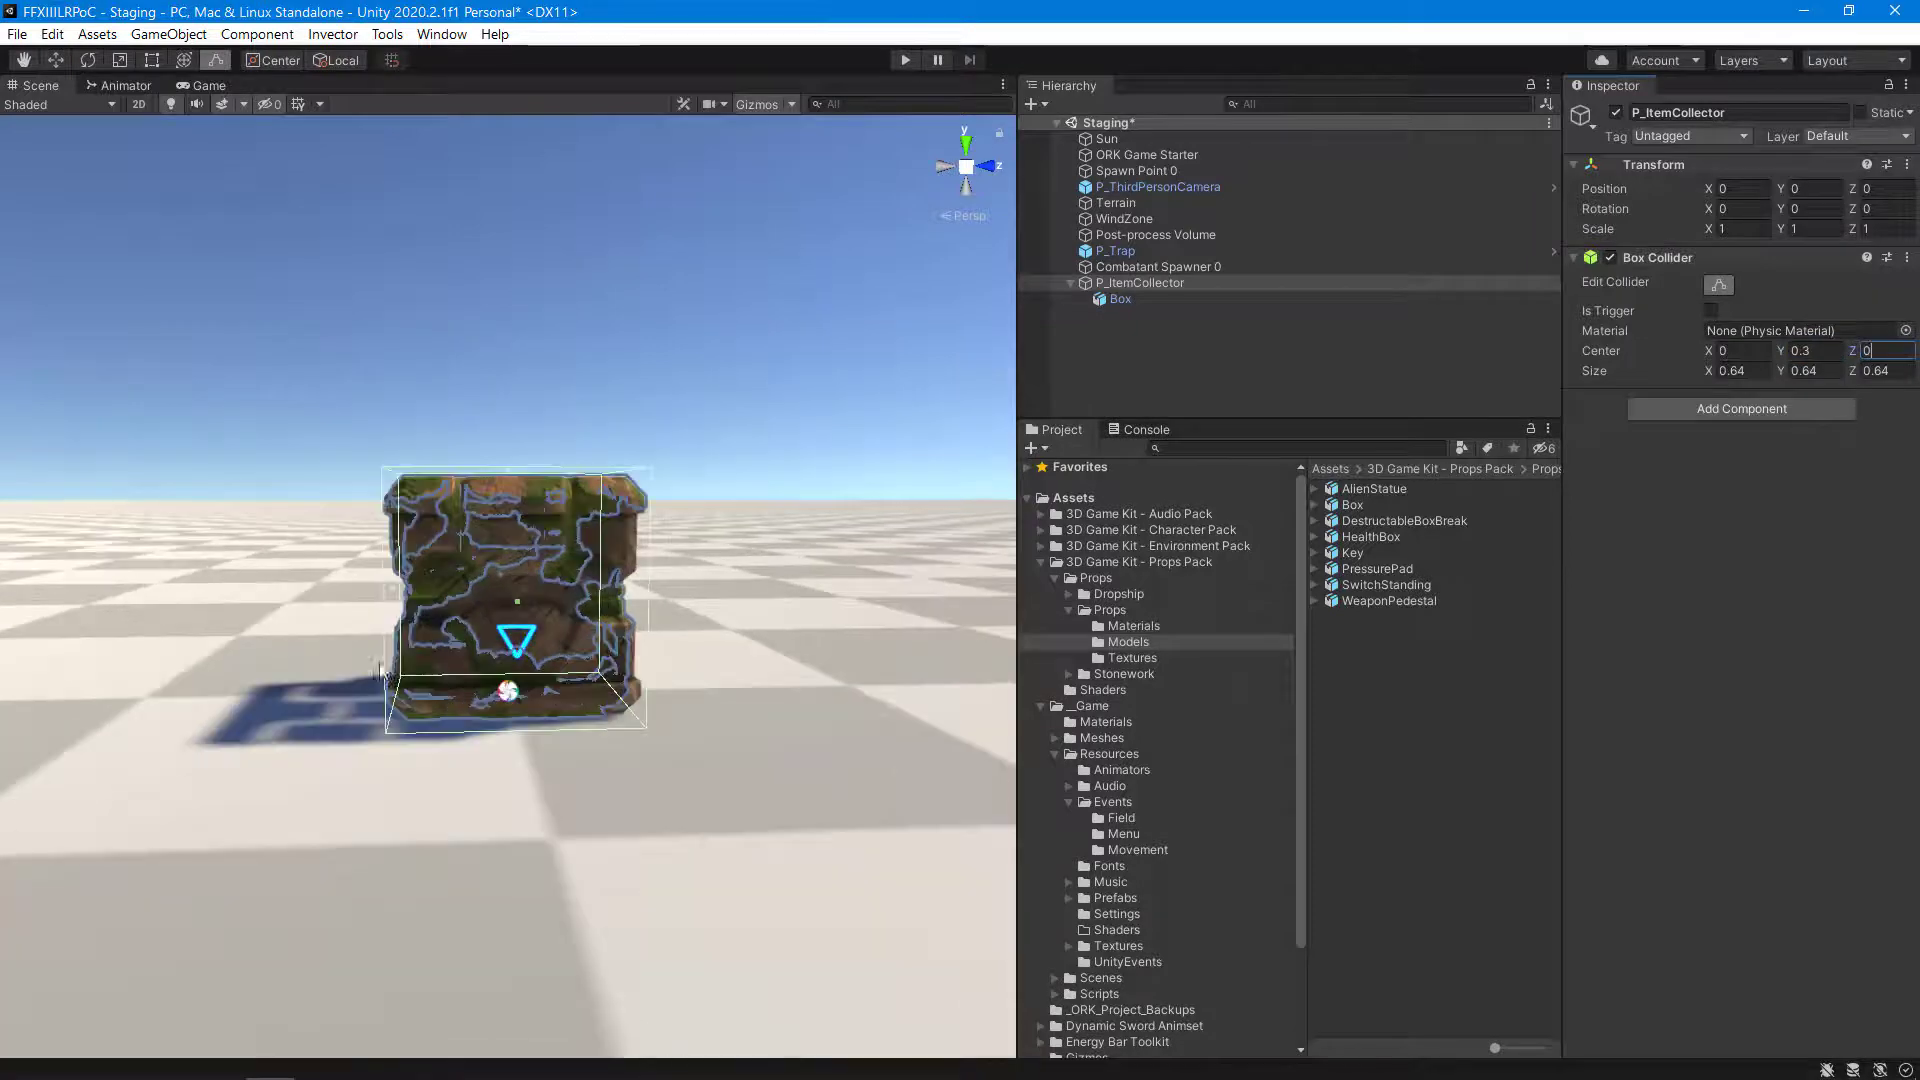
pyautogui.keyDown('alt'); pyautogui.moveTo(300, 742); pyautogui.dragTo(700, 765); pyautogui.keyUp('alt')
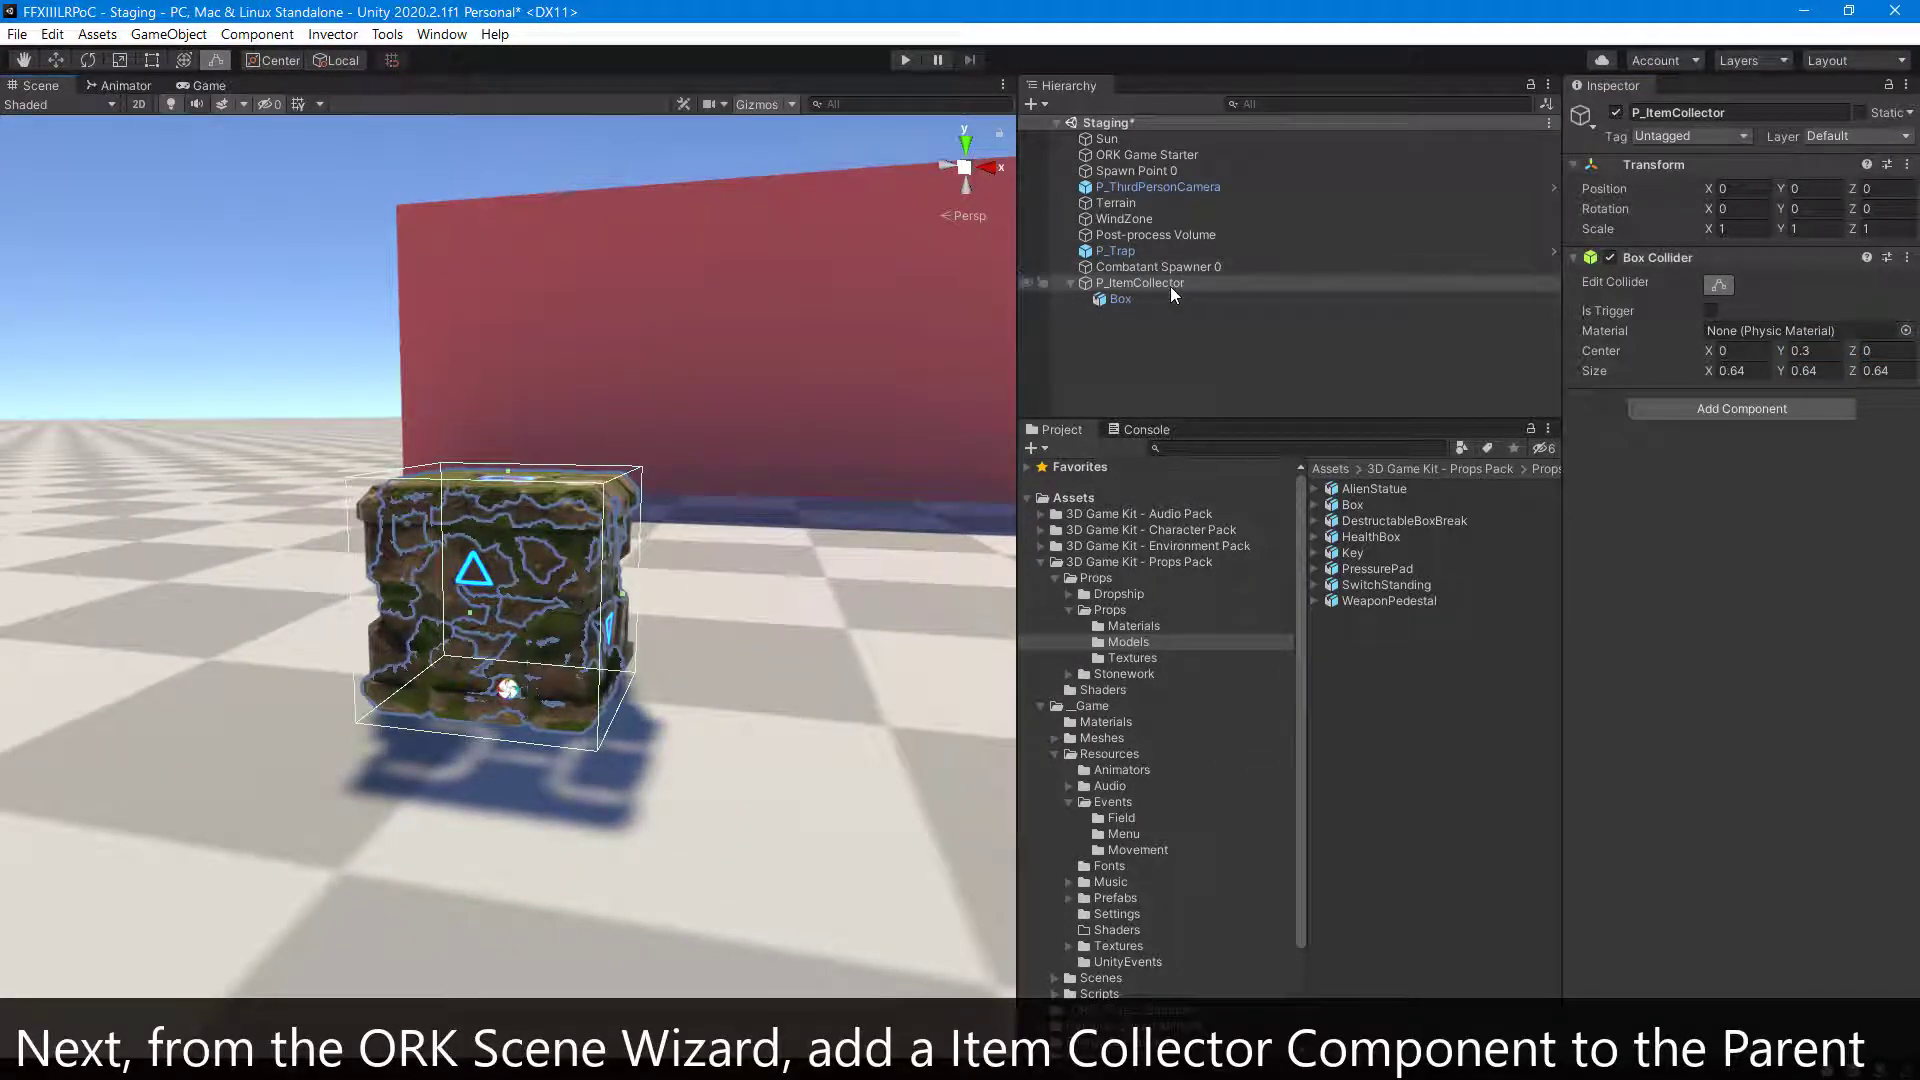
# Add an Item Collector component to P_ItemCollector through the ORK Scene Wizard.
pyautogui.click(1142, 282)
pyautogui.click(440, 34)
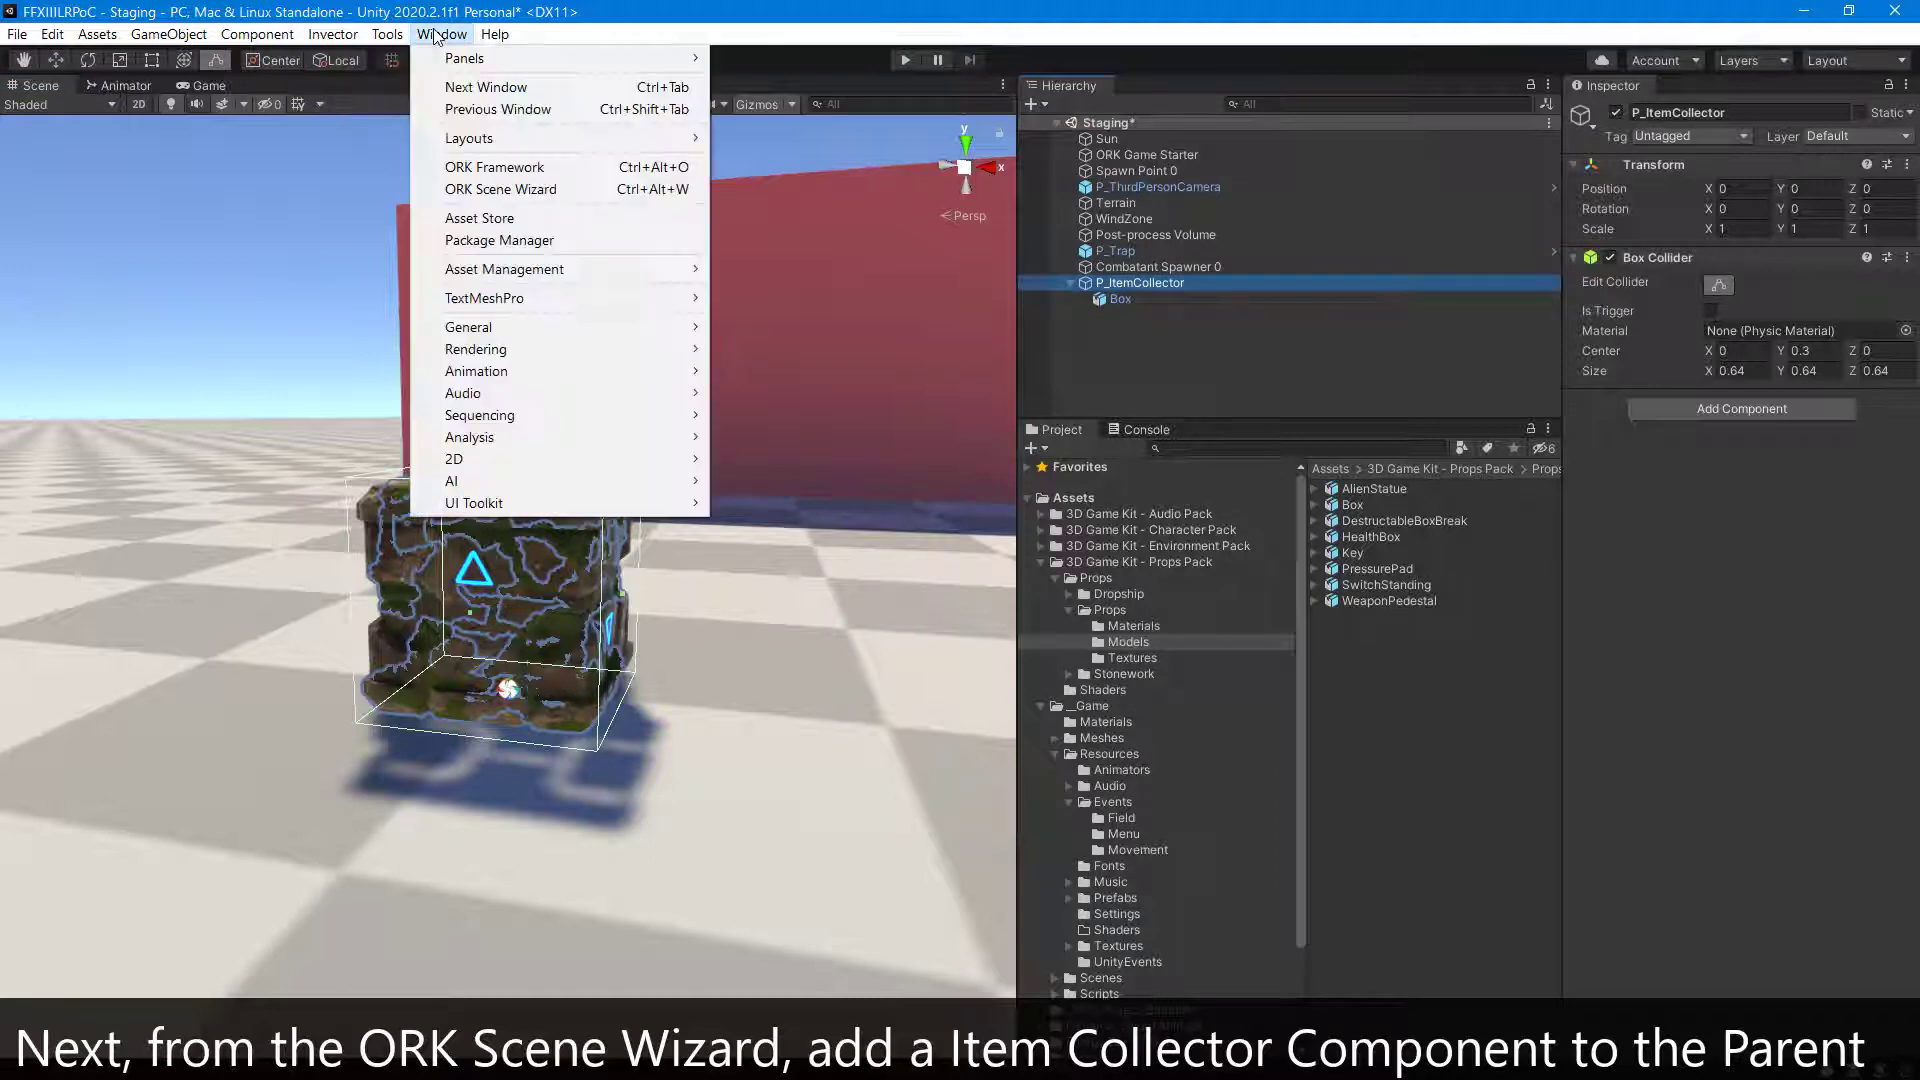
pyautogui.click(492, 189)
pyautogui.click(479, 242)
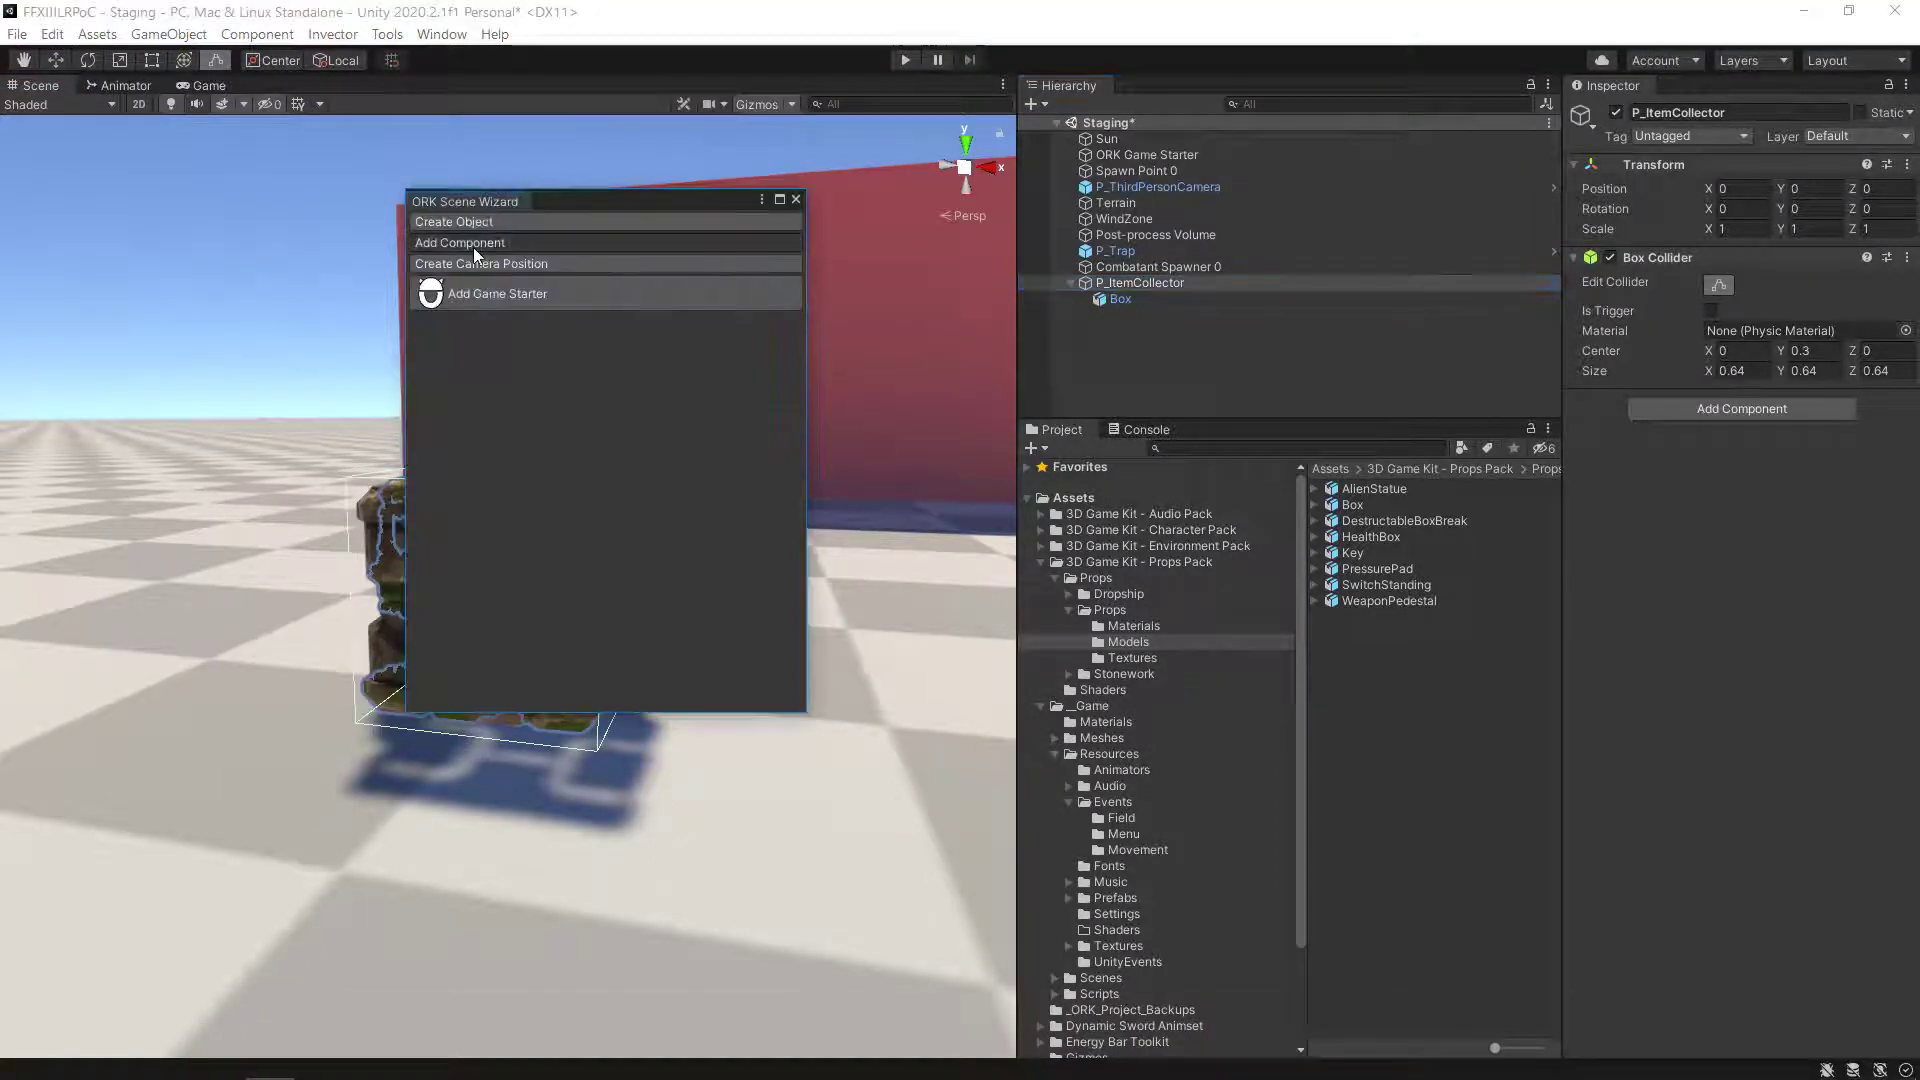
pyautogui.click(476, 507)
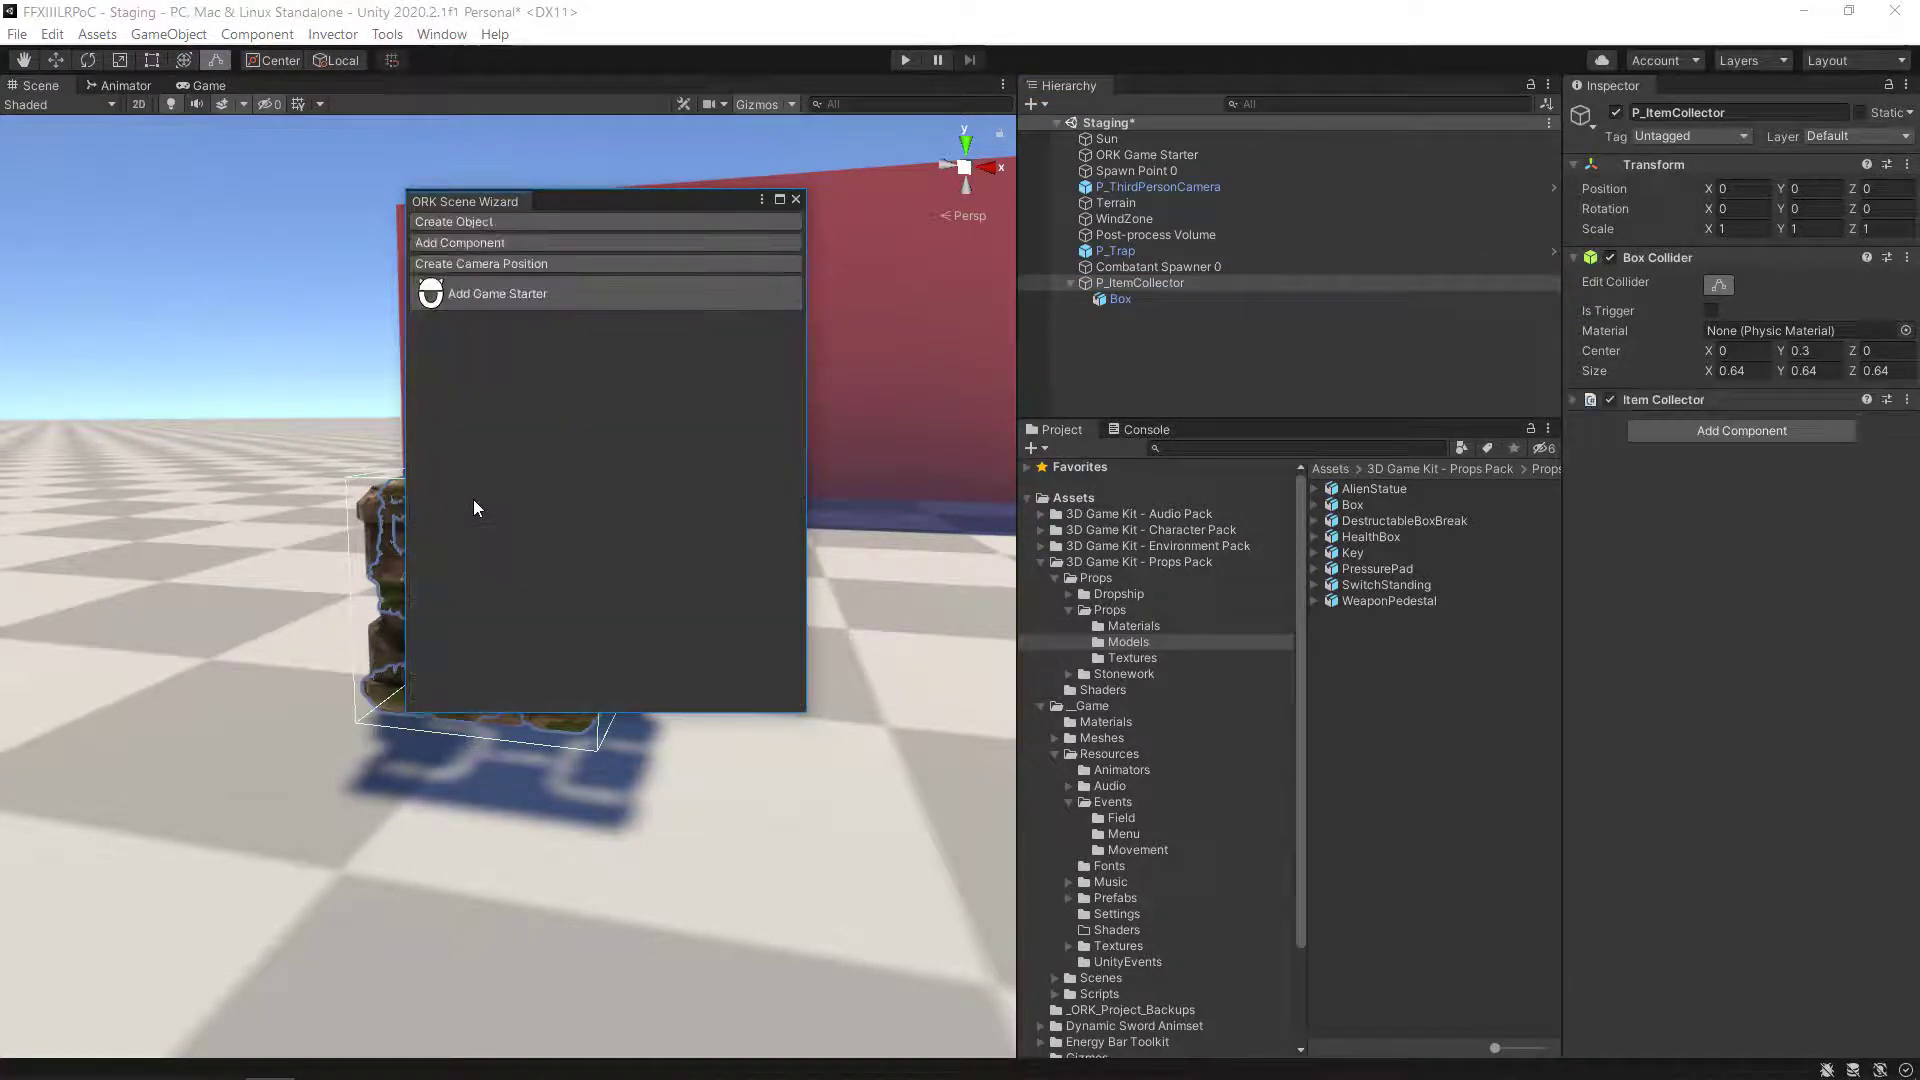
pyautogui.click(796, 200)
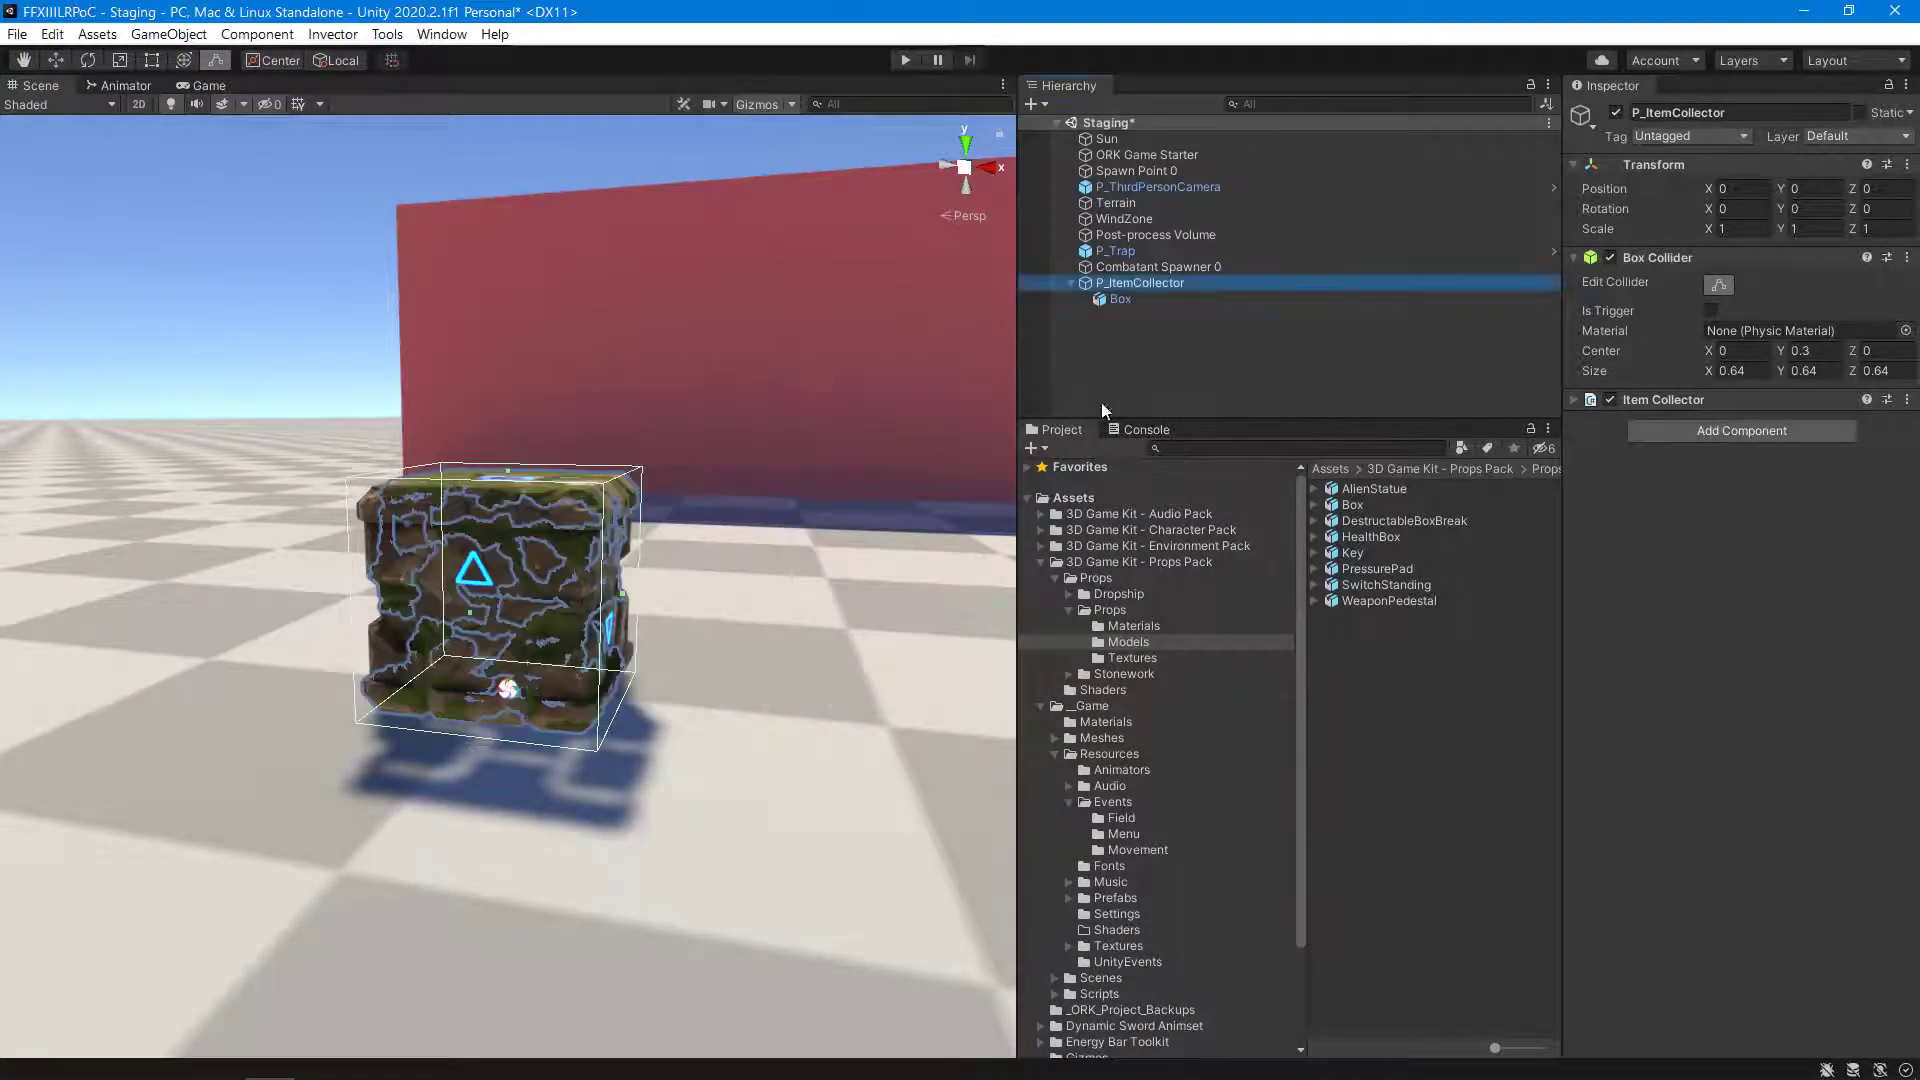
# Turn off Use Scene ID and Spawn Prefab in the Item Collector settings.
pyautogui.click(1573, 400)
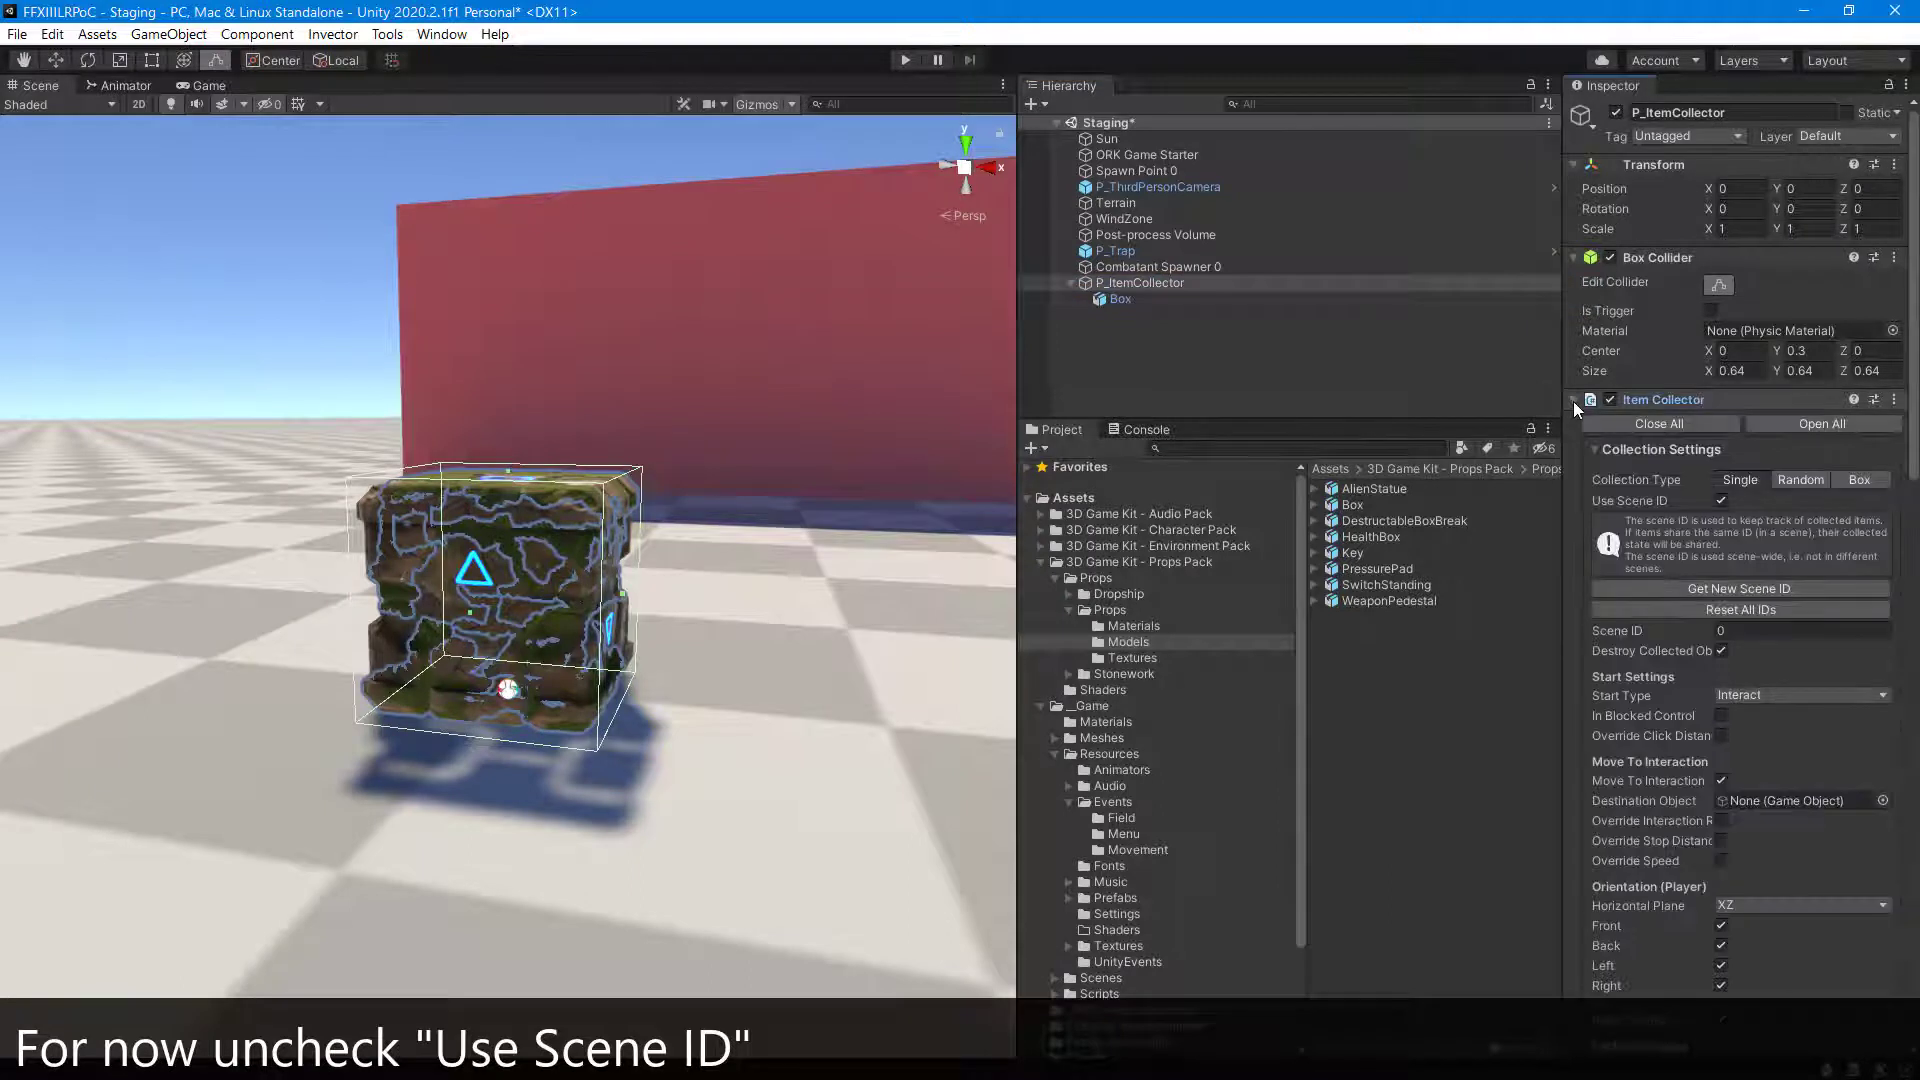
pyautogui.click(1721, 500)
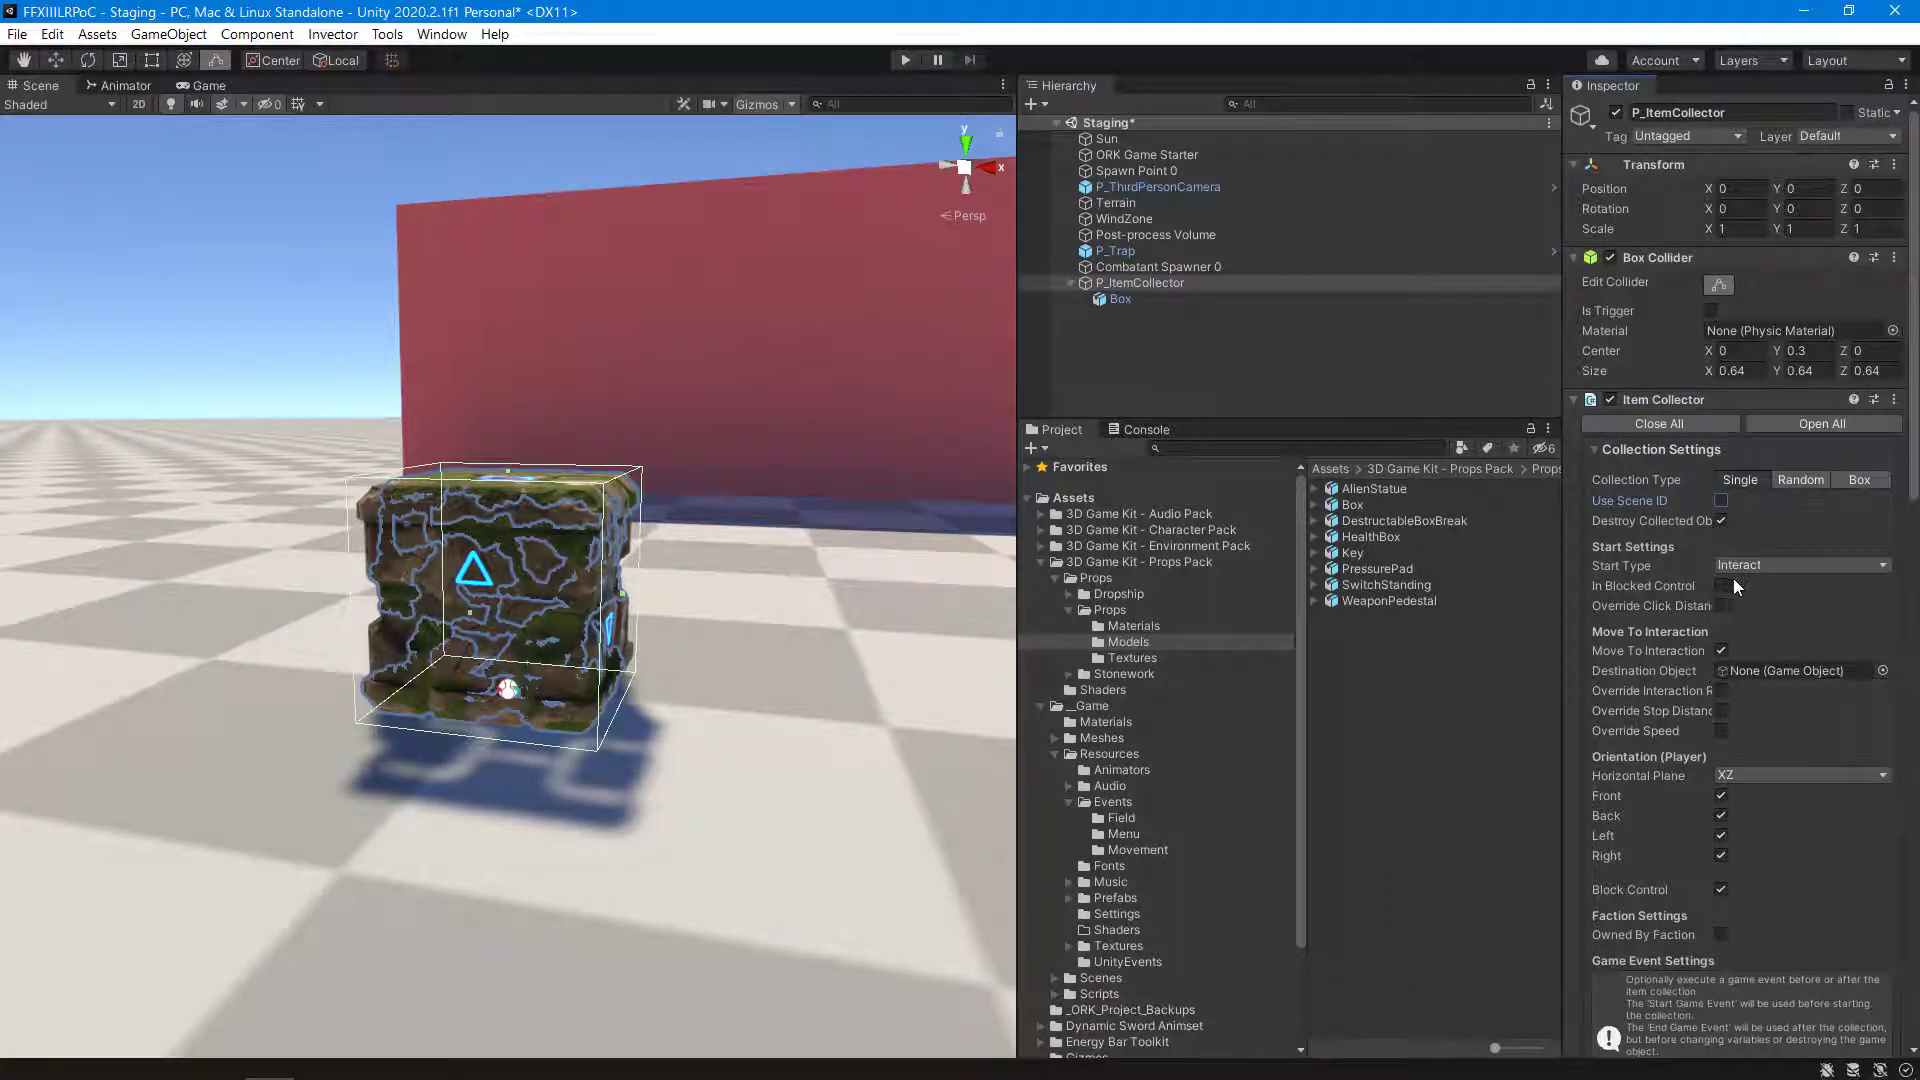
pyautogui.scroll(-3, 1776, 624)
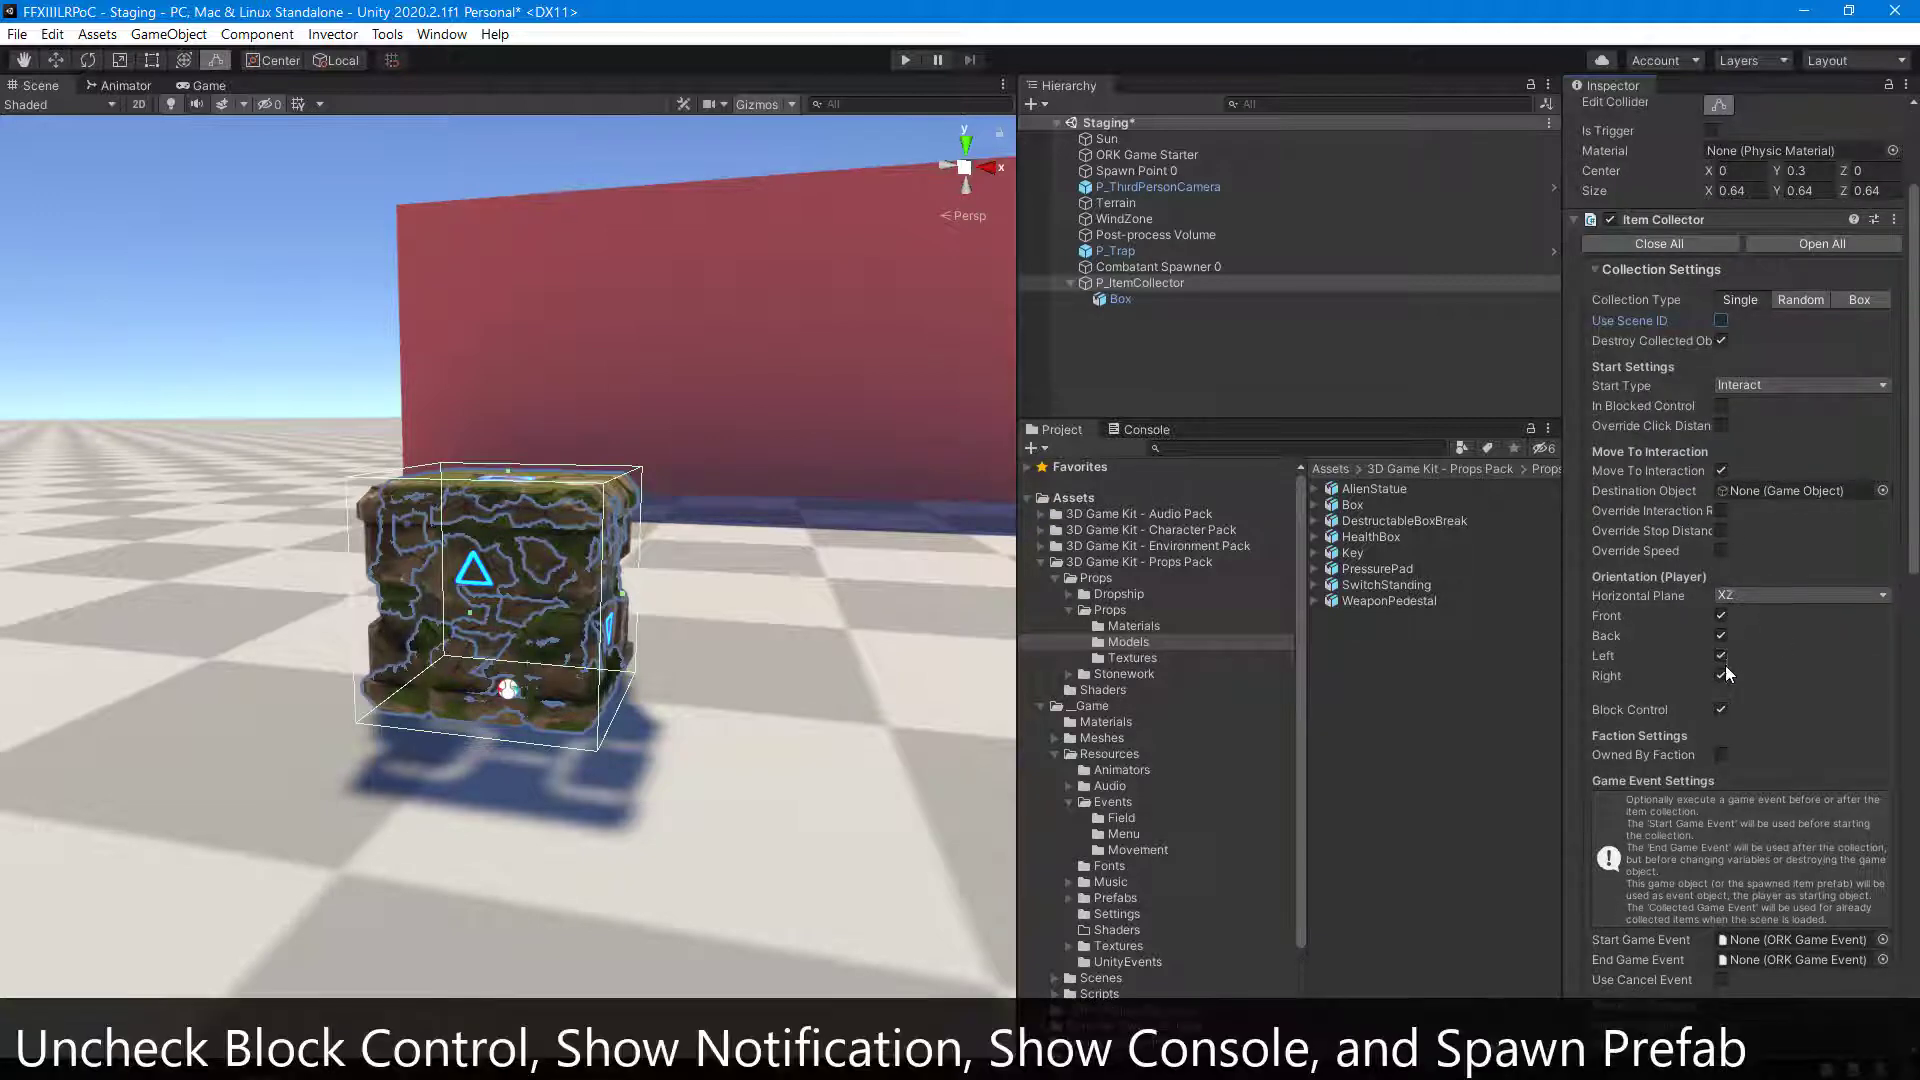
pyautogui.scroll(-9, 1805, 720)
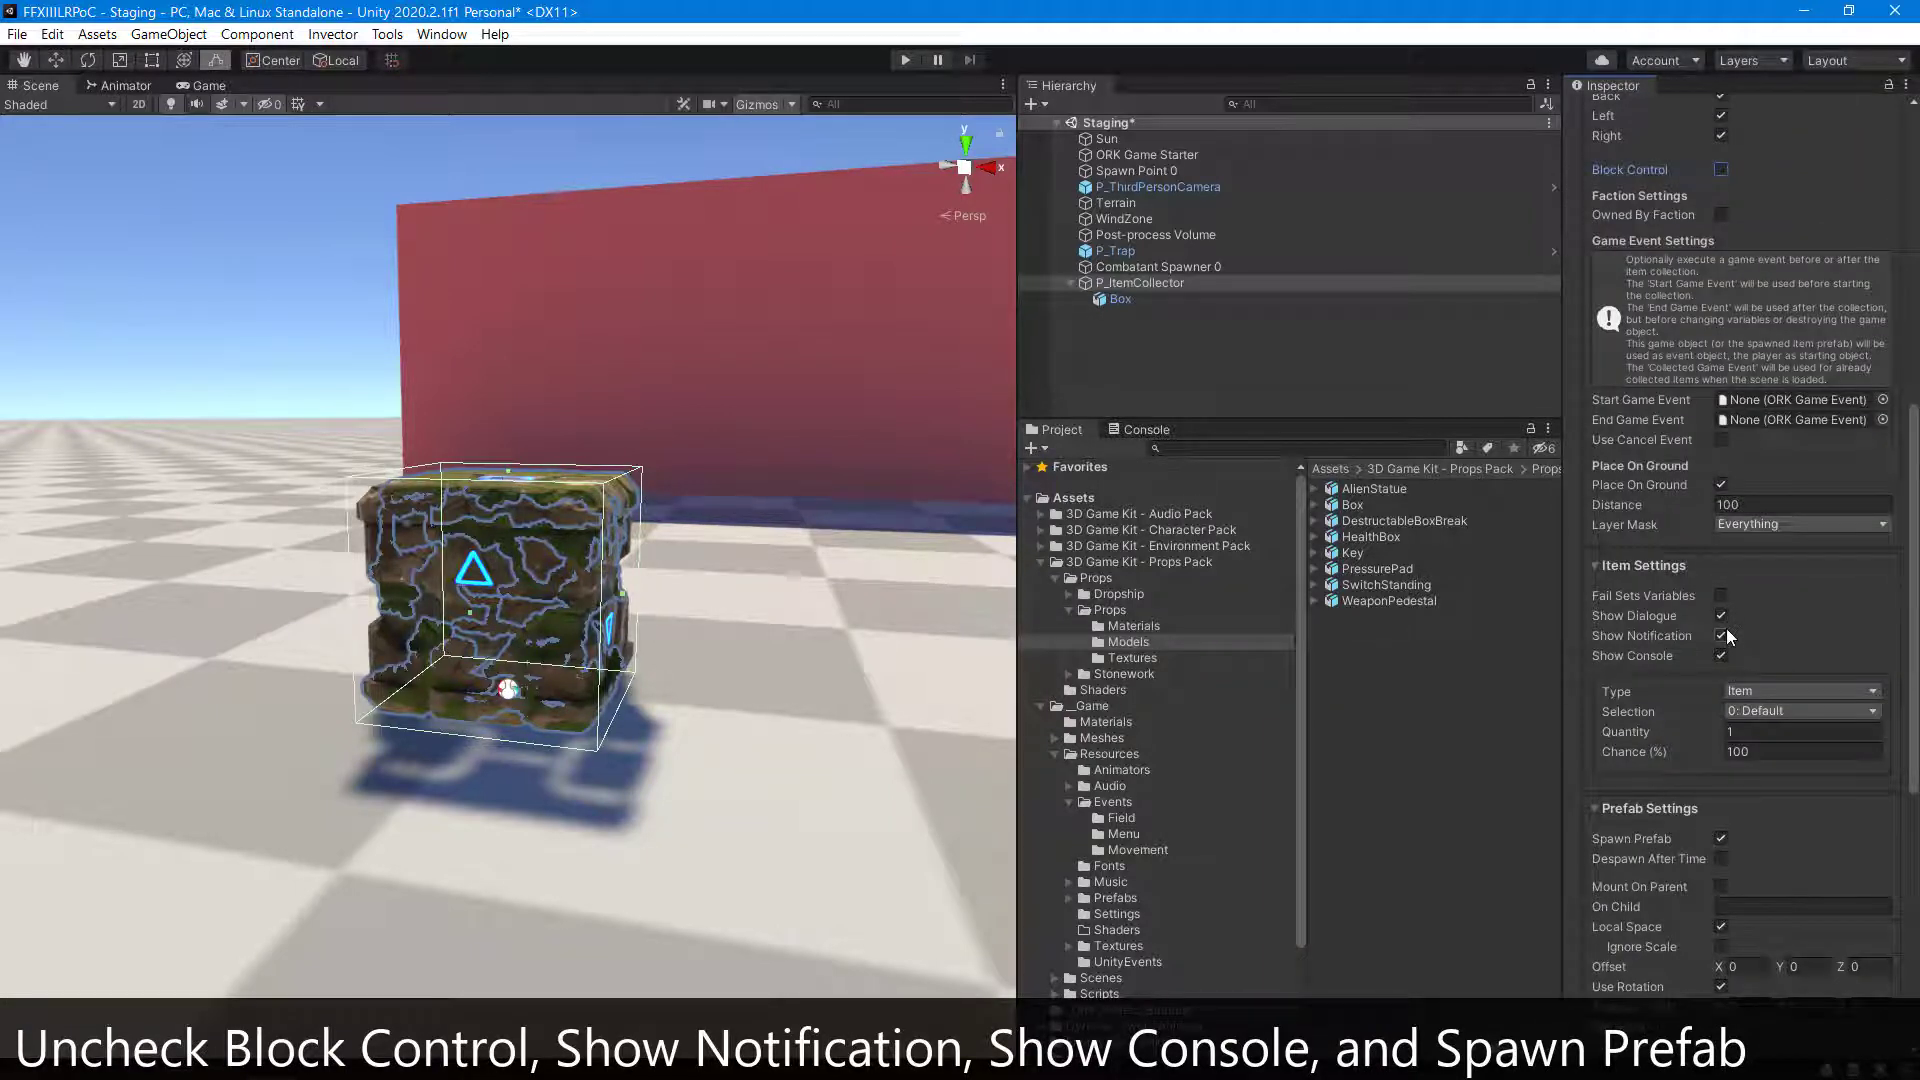
pyautogui.scroll(-3, 1820, 656)
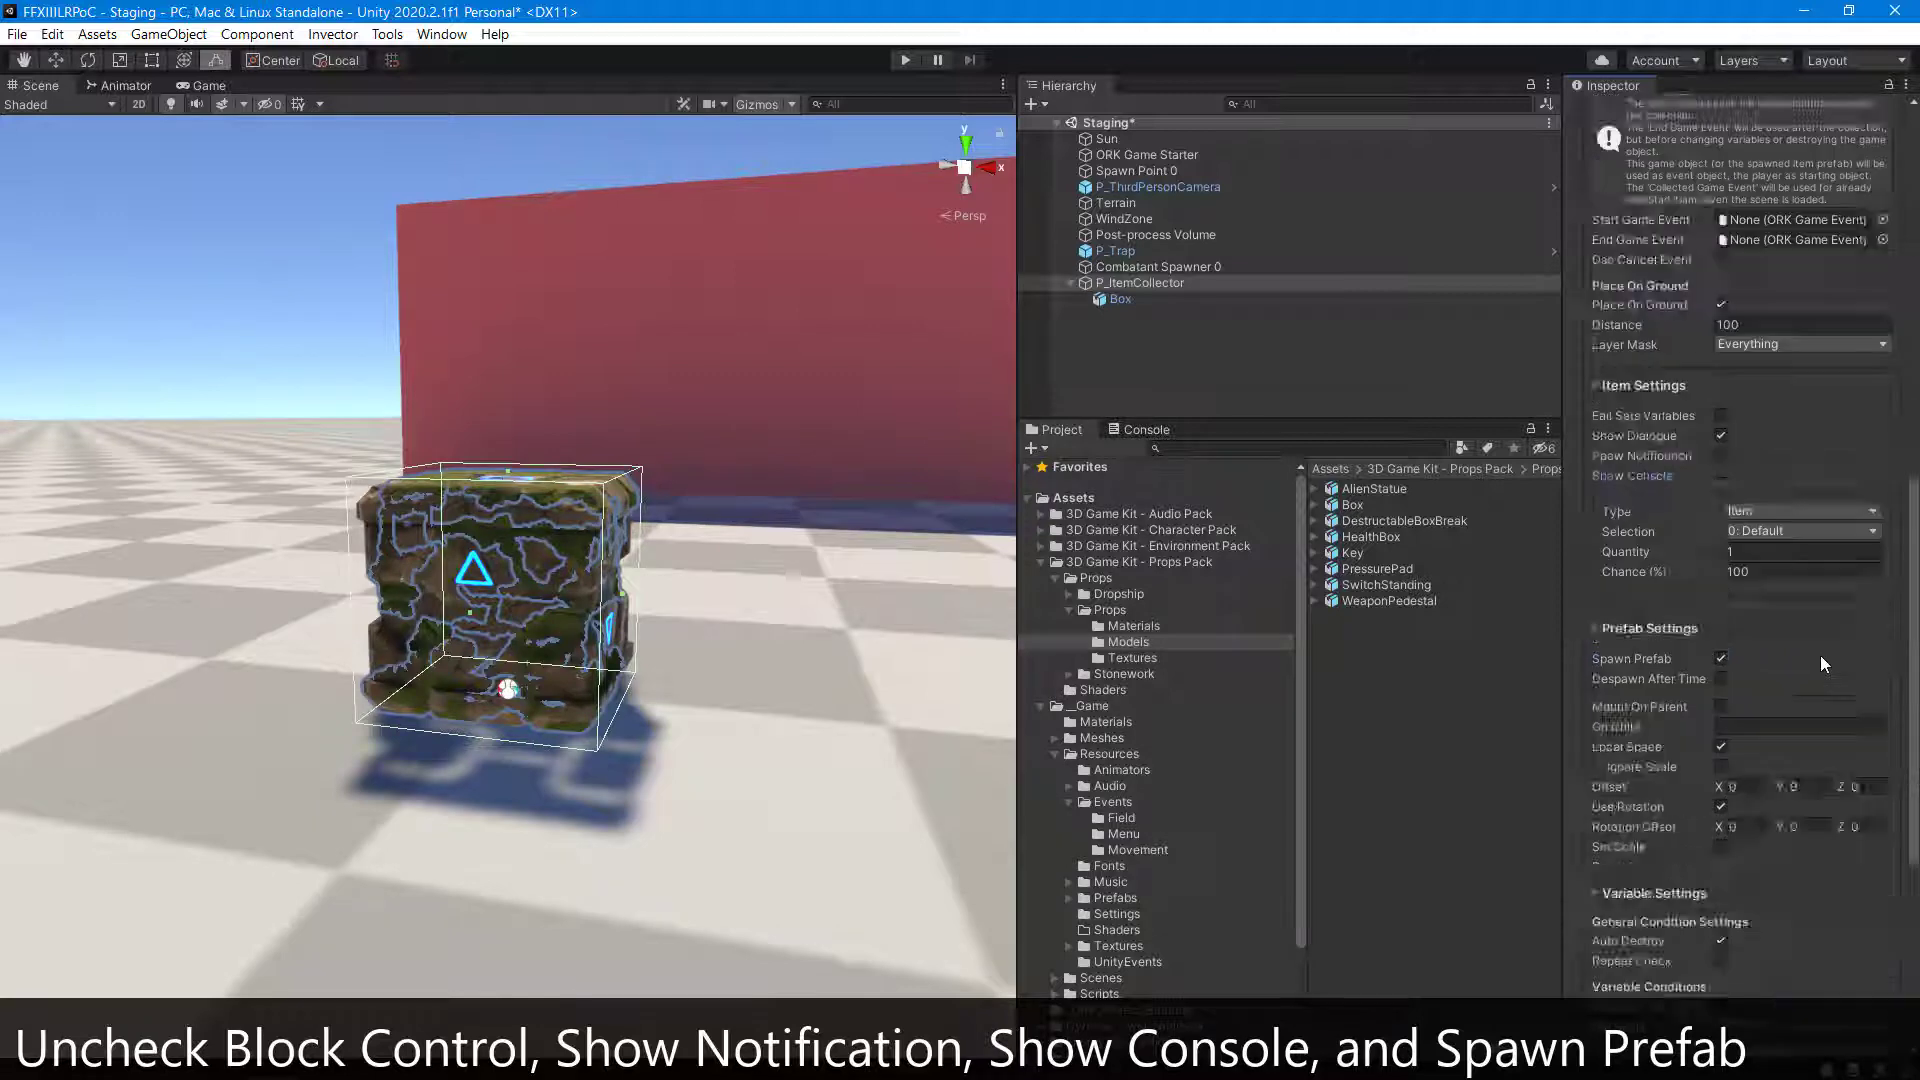
pyautogui.scroll(-3, 1805, 640)
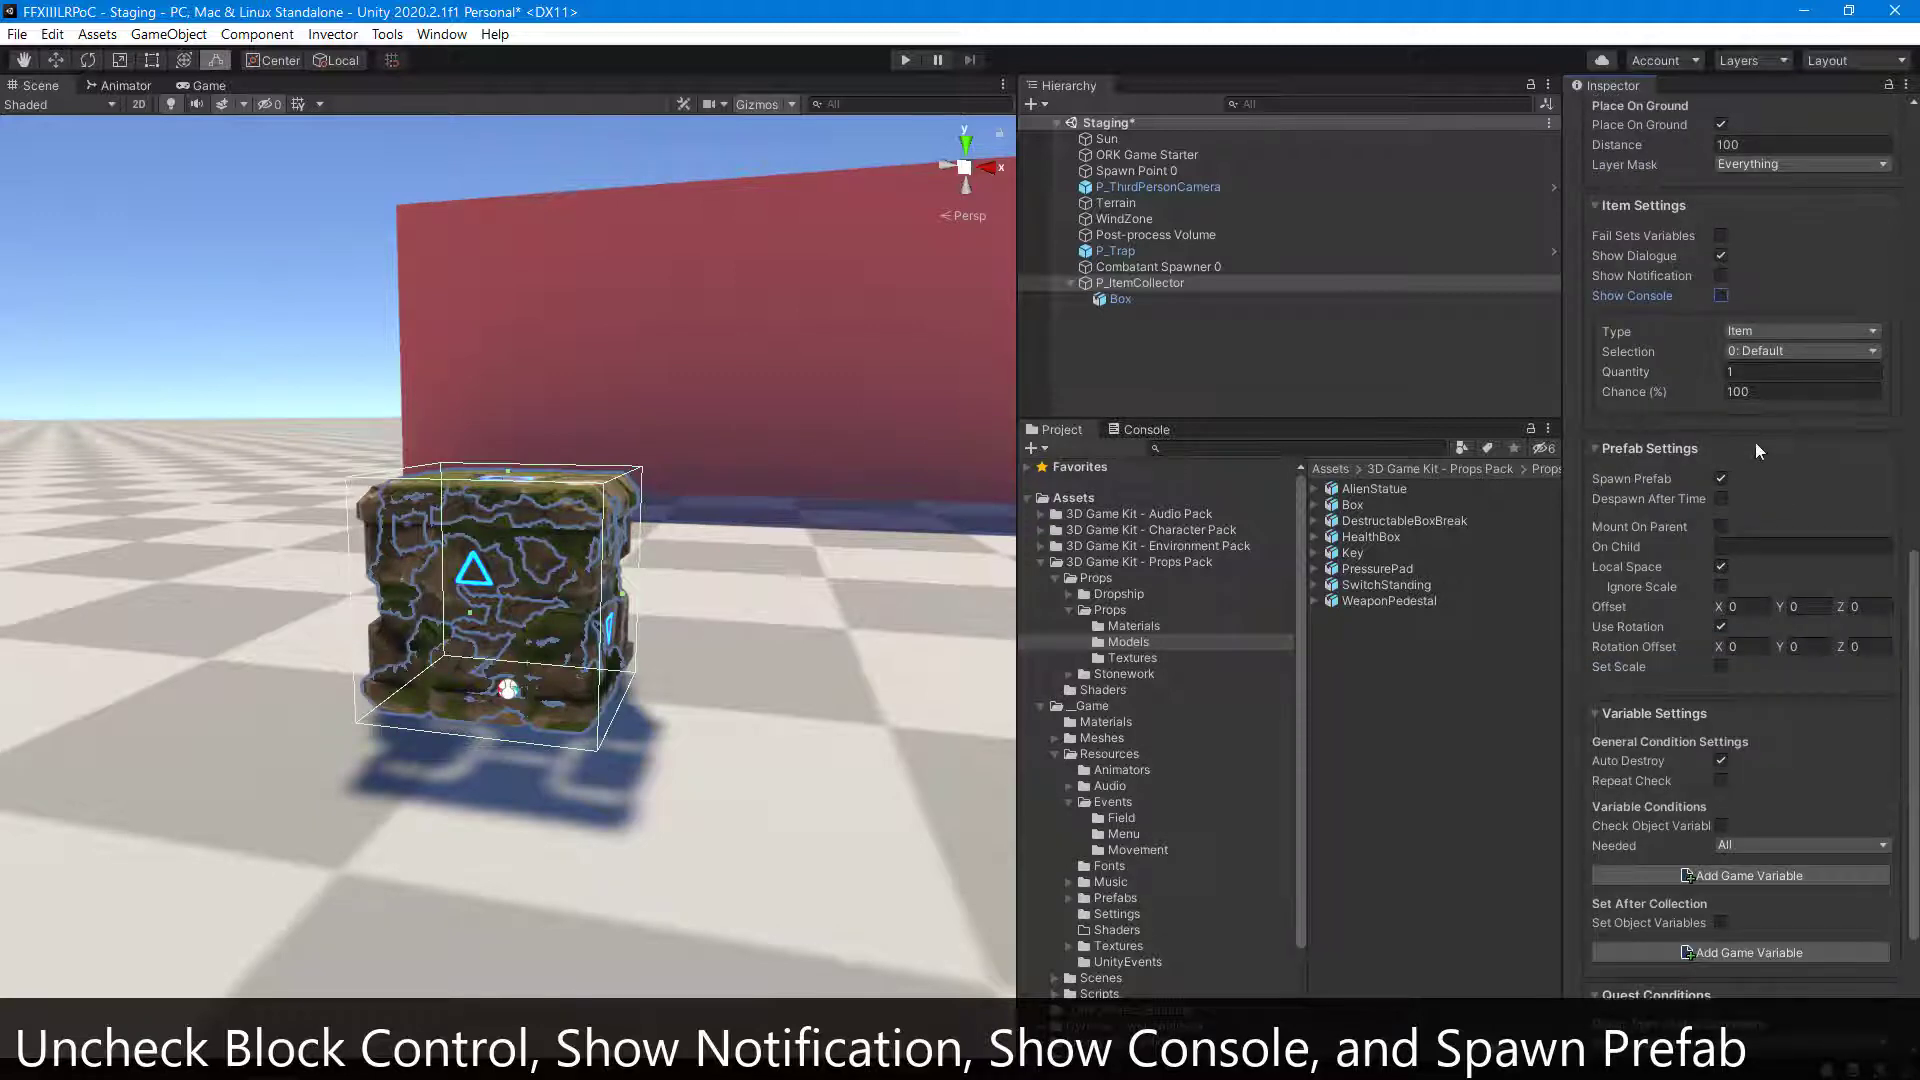
pyautogui.click(1722, 478)
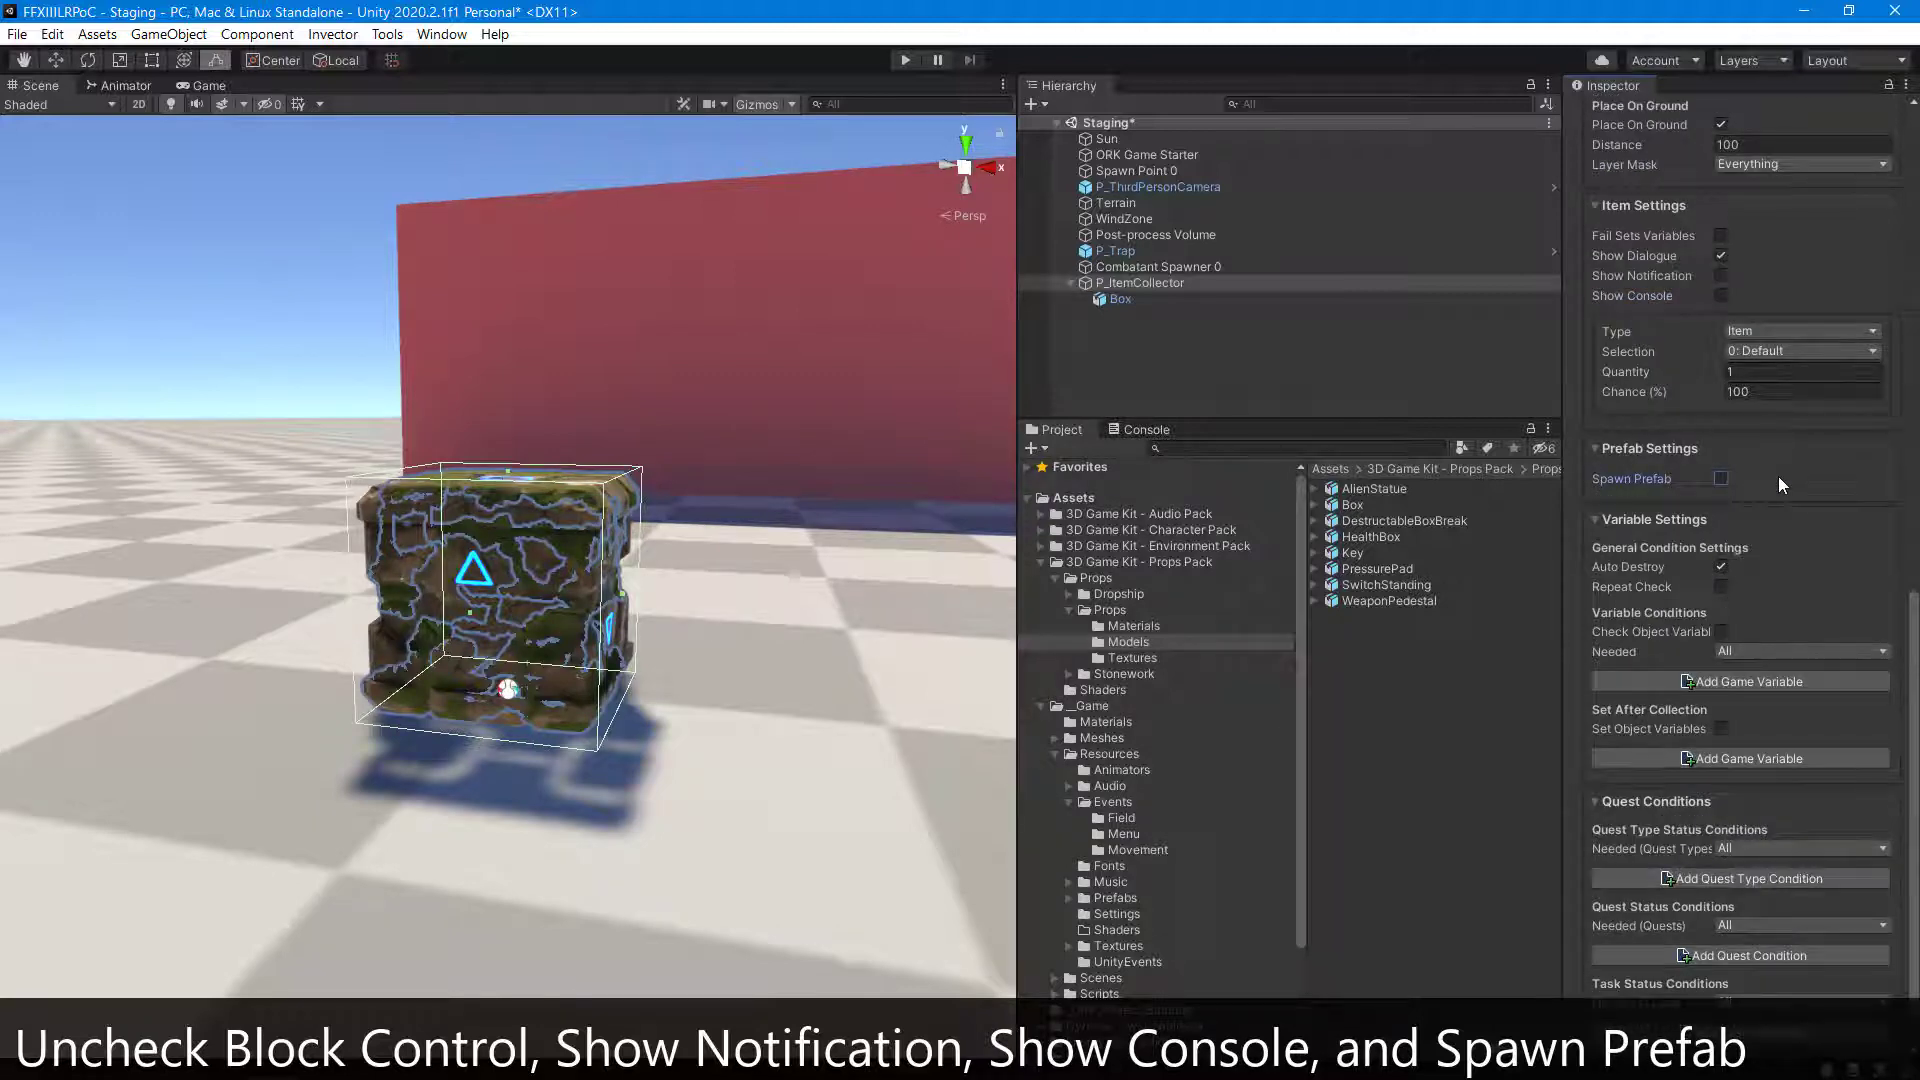
pyautogui.scroll(15, 1778, 478)
pyautogui.scroll(3, 1778, 476)
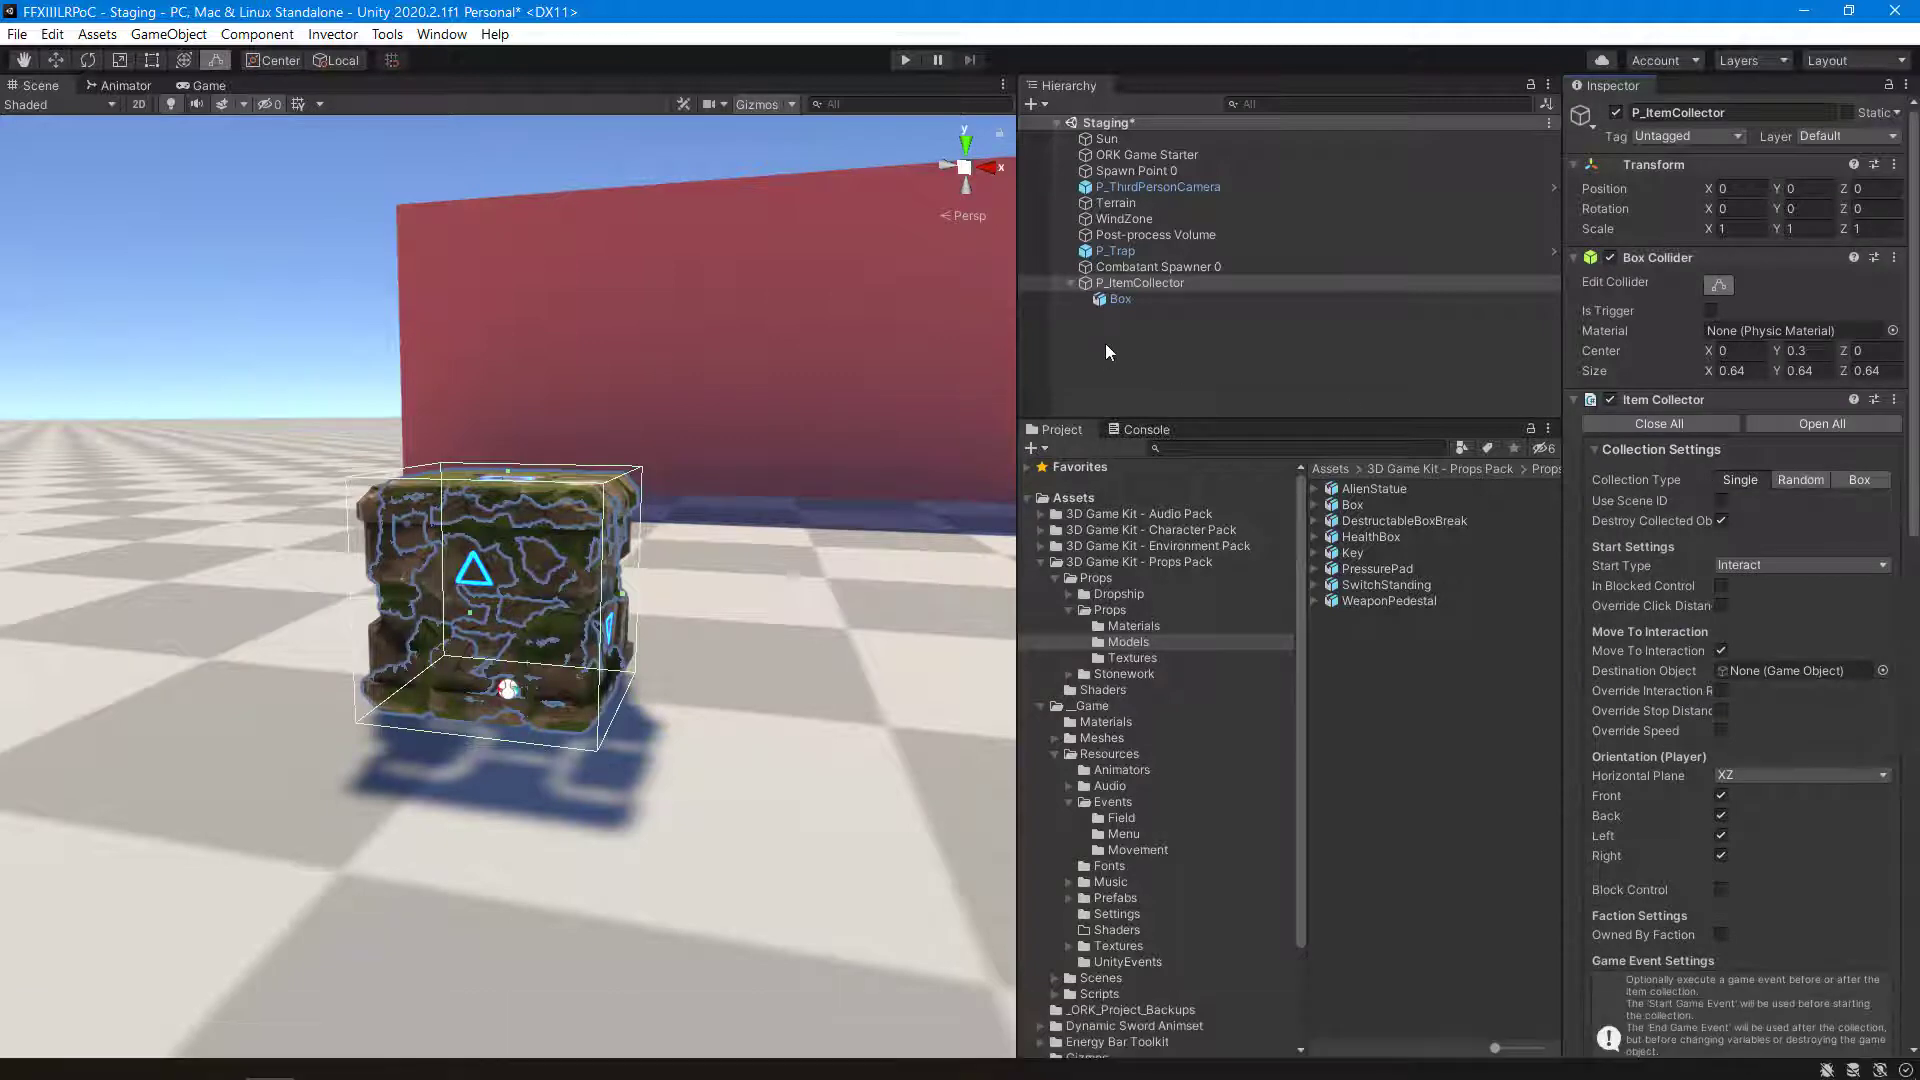
# Save the scene with Ctrl+S and reselect P_ItemCollector.
pyautogui.click(1106, 345)
pyautogui.hotkey('ctrl', 's')
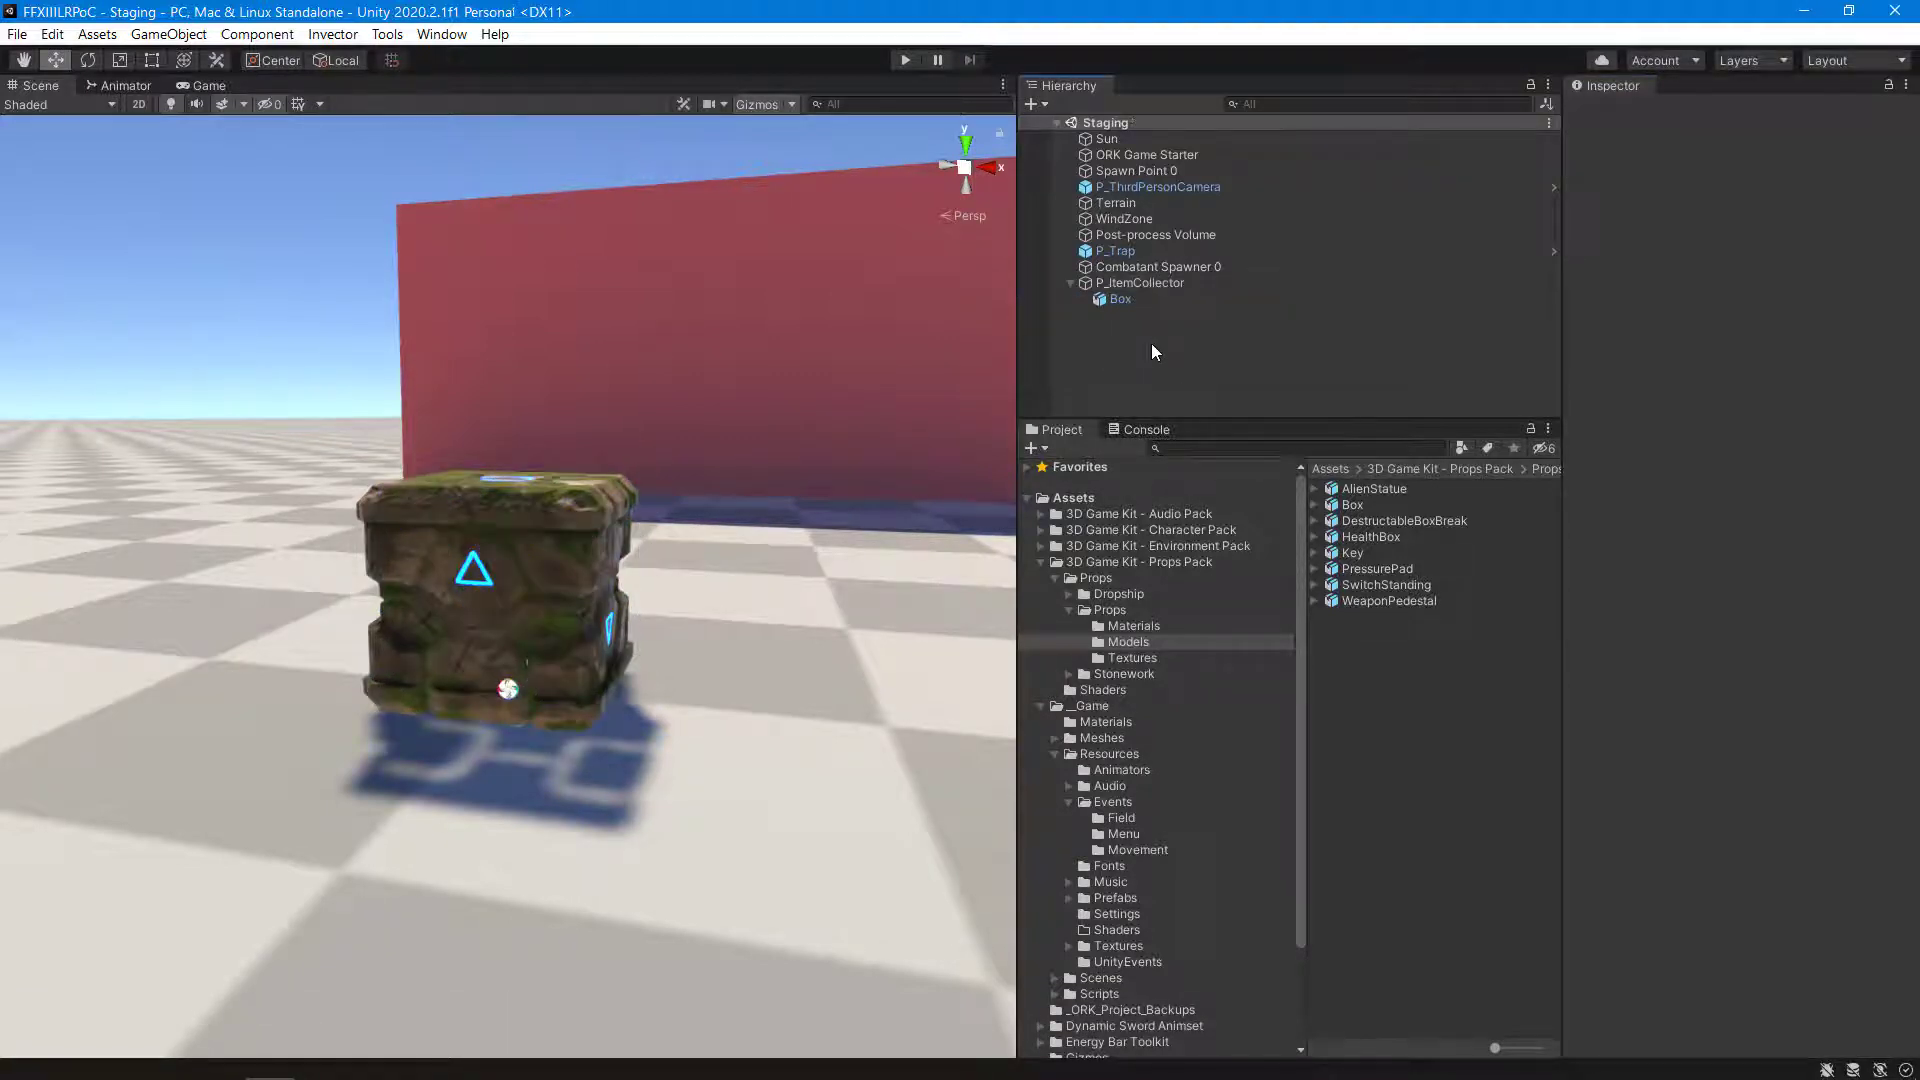
pyautogui.click(1160, 284)
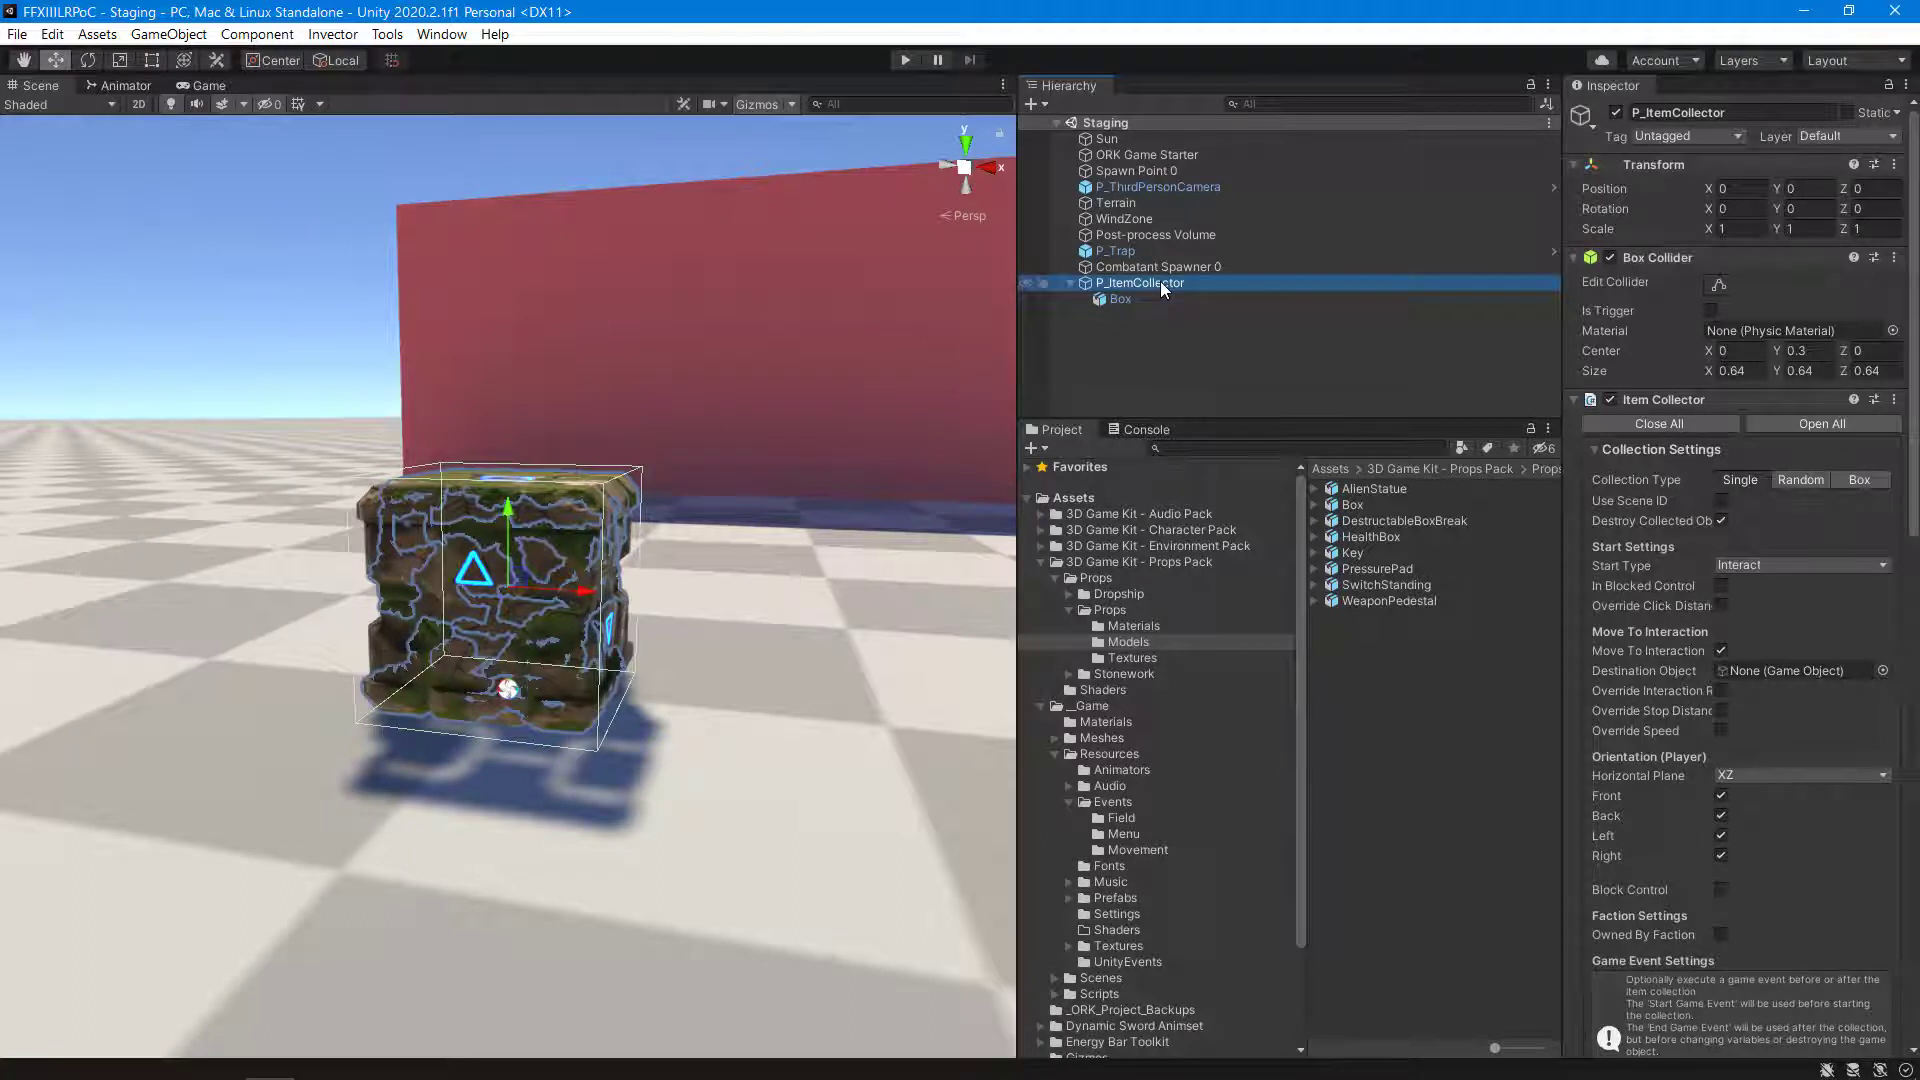
pyautogui.scroll(-3, 1160, 639)
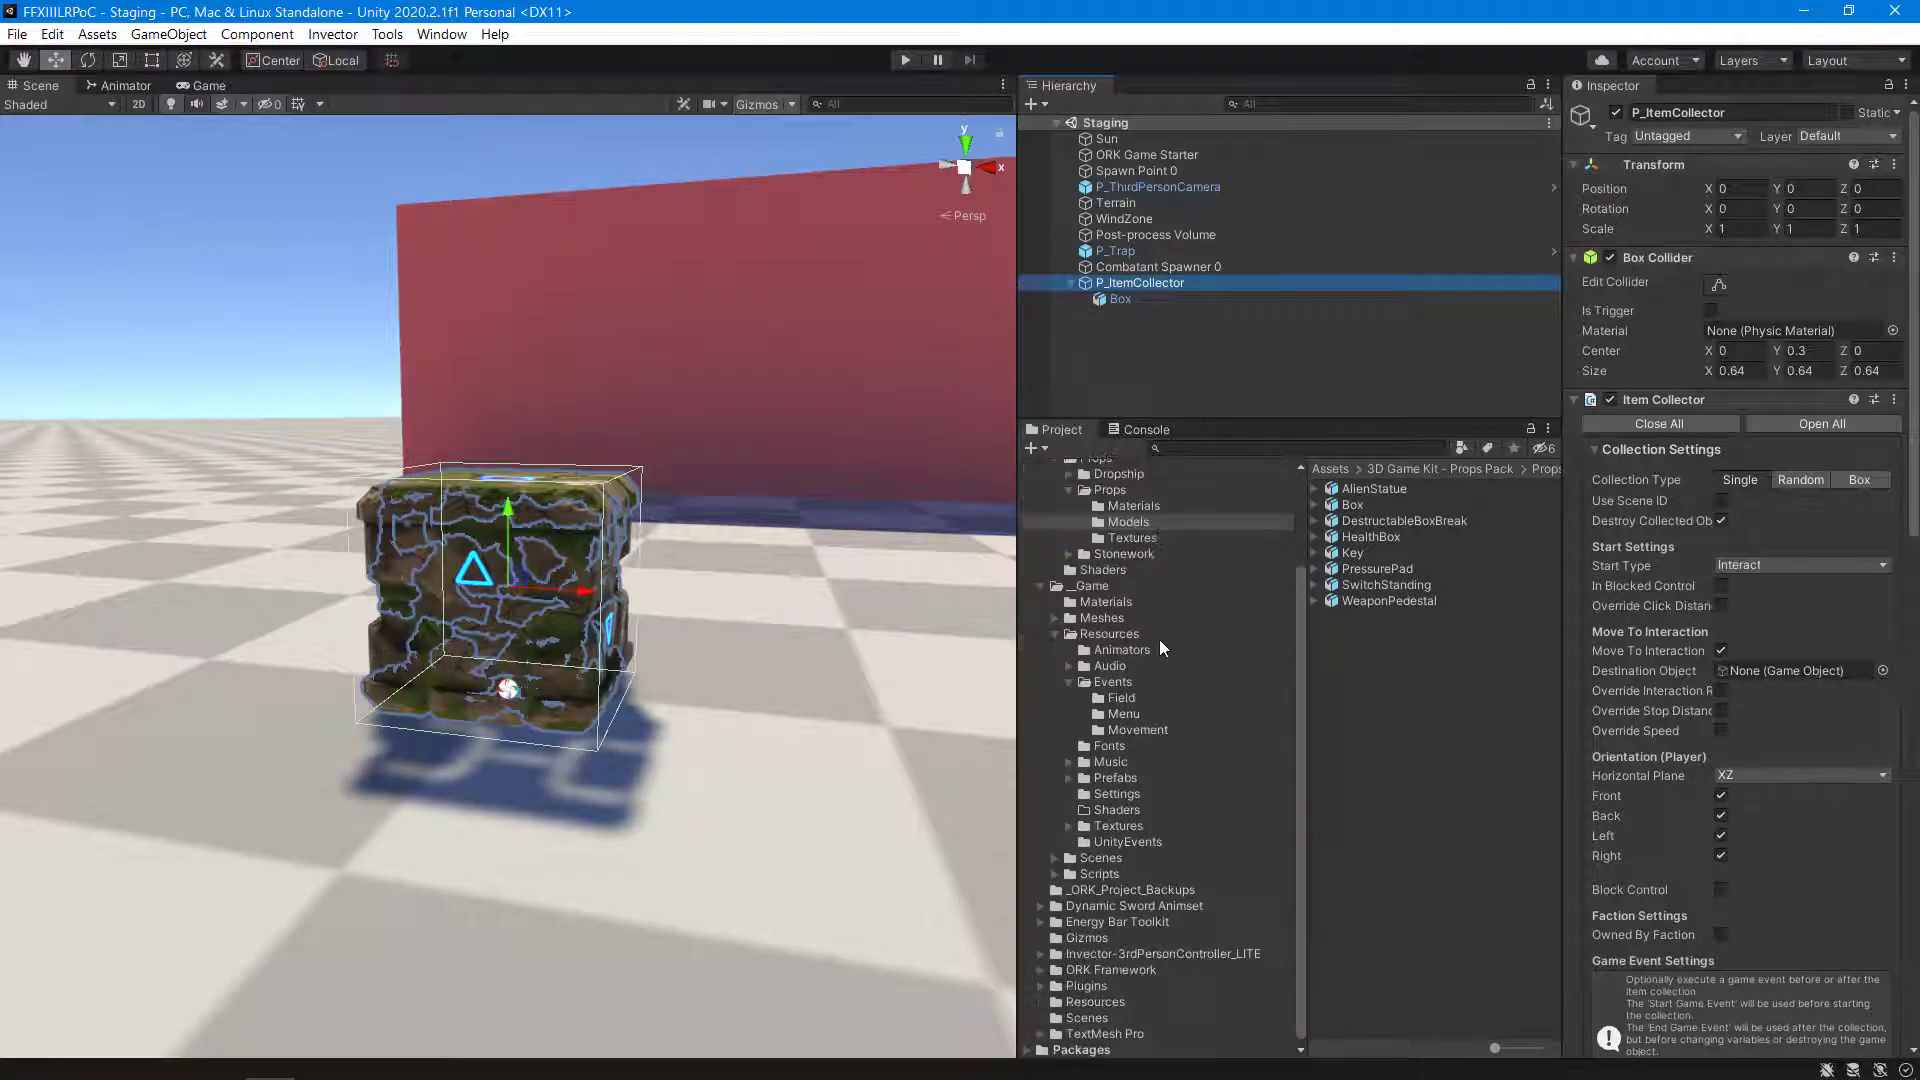
pyautogui.scroll(-1, 1160, 648)
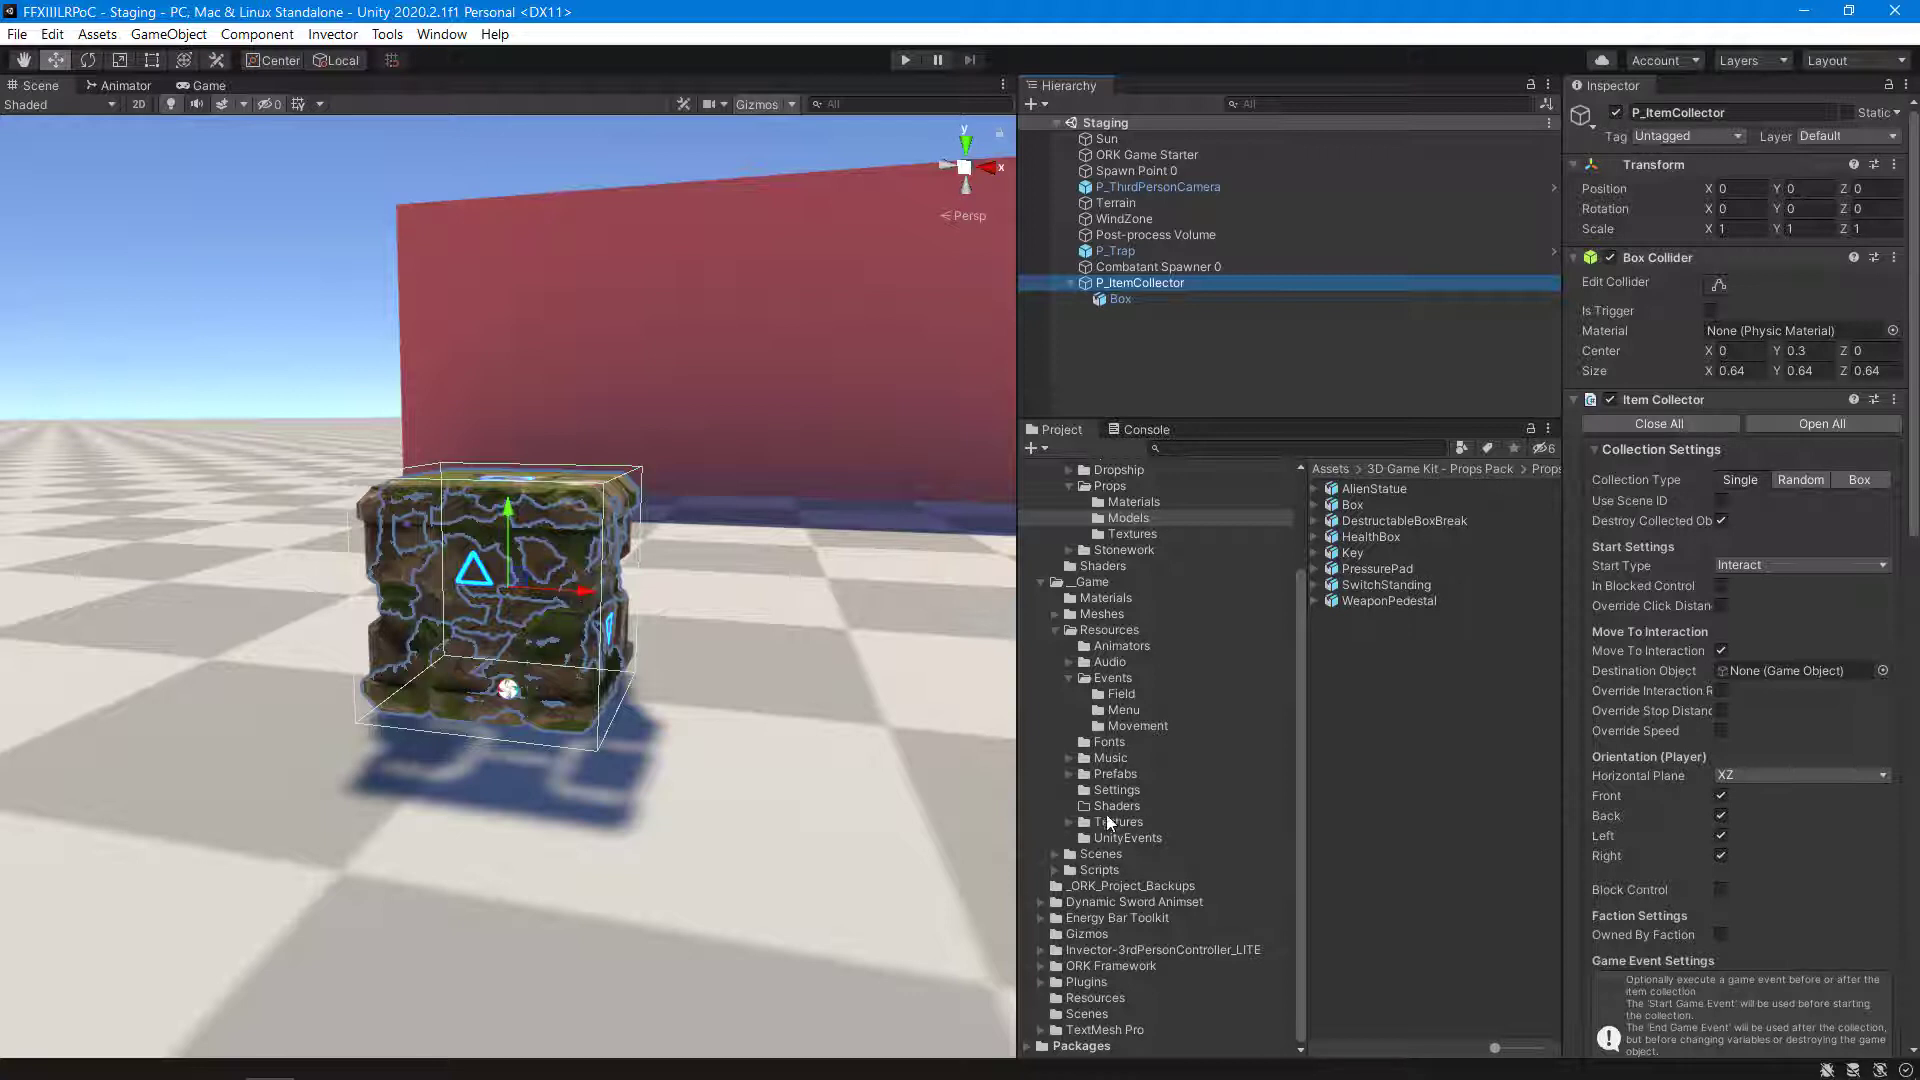
# Create a C# script named ObjectMover in the Scripts/Helpers folder.
pyautogui.click(1056, 871)
pyautogui.scroll(-2, 1173, 873)
pyautogui.click(1100, 823)
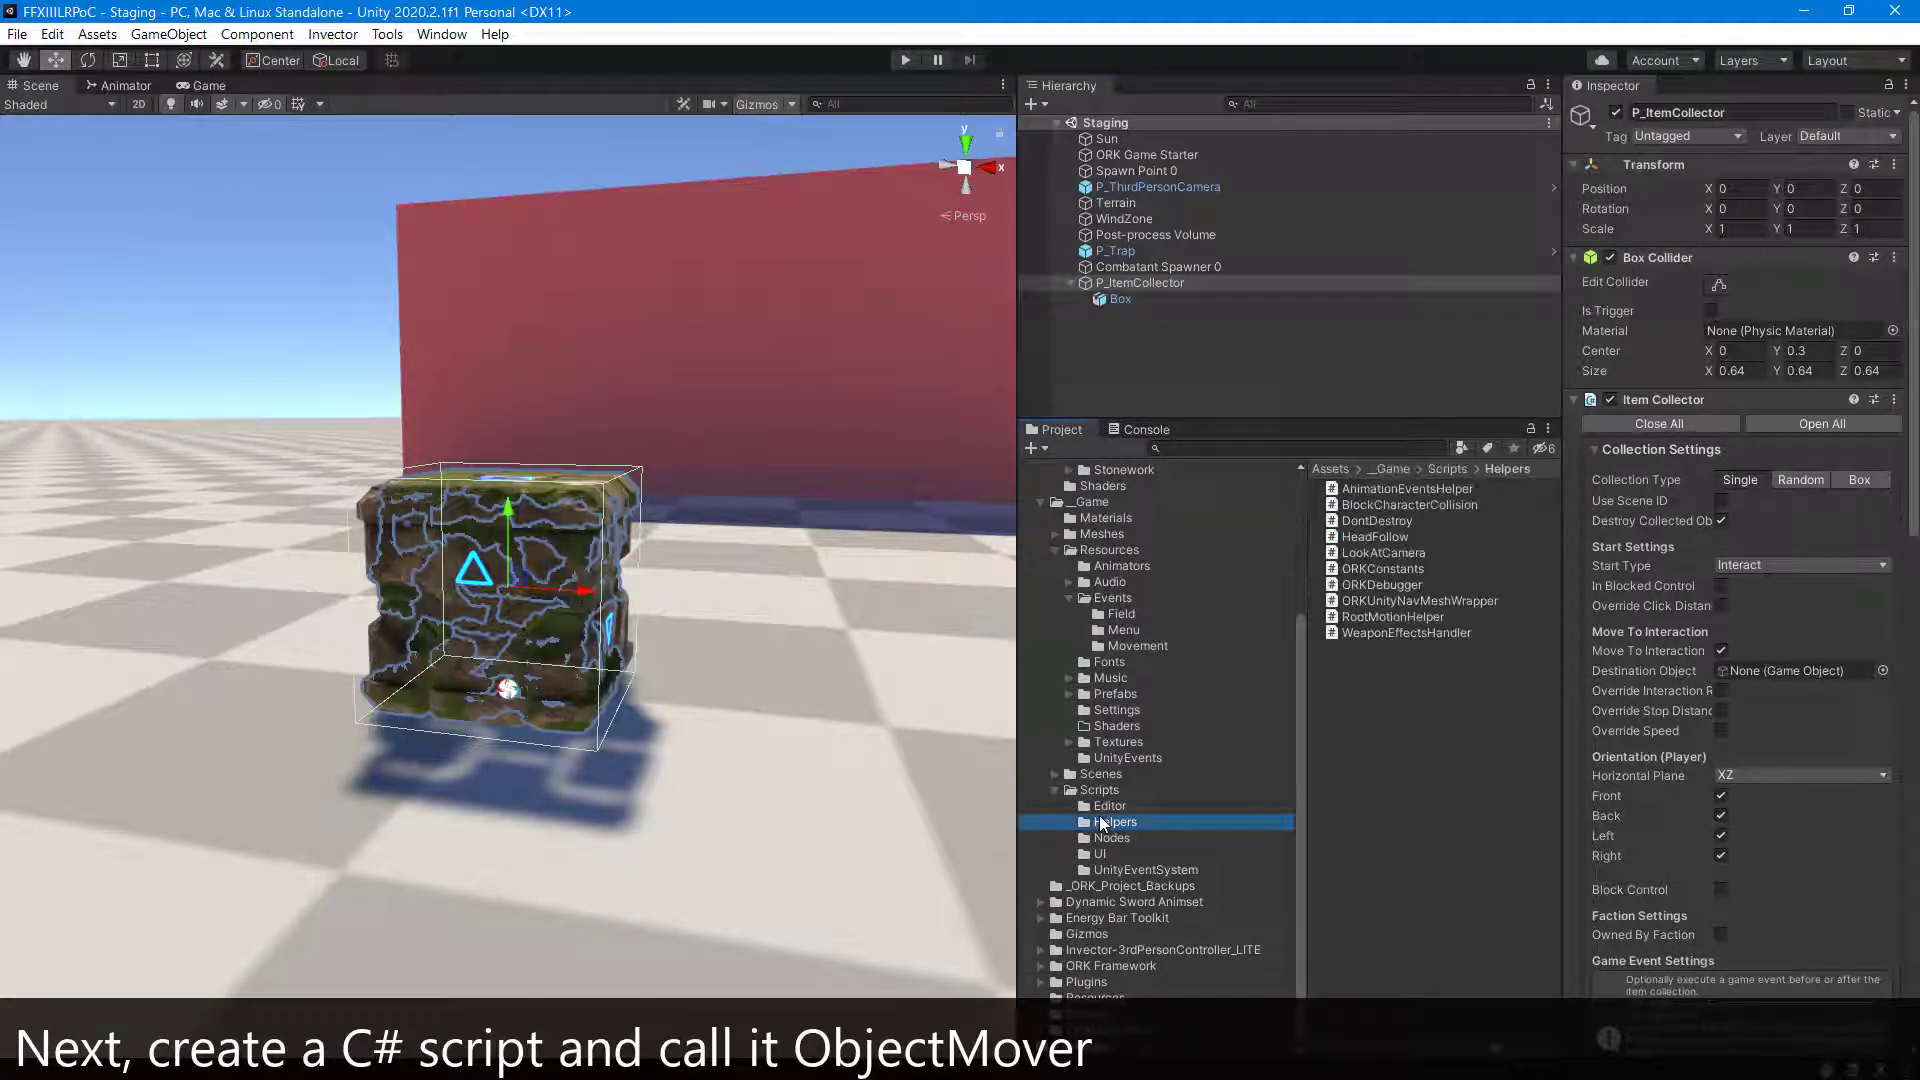
pyautogui.click(1378, 716)
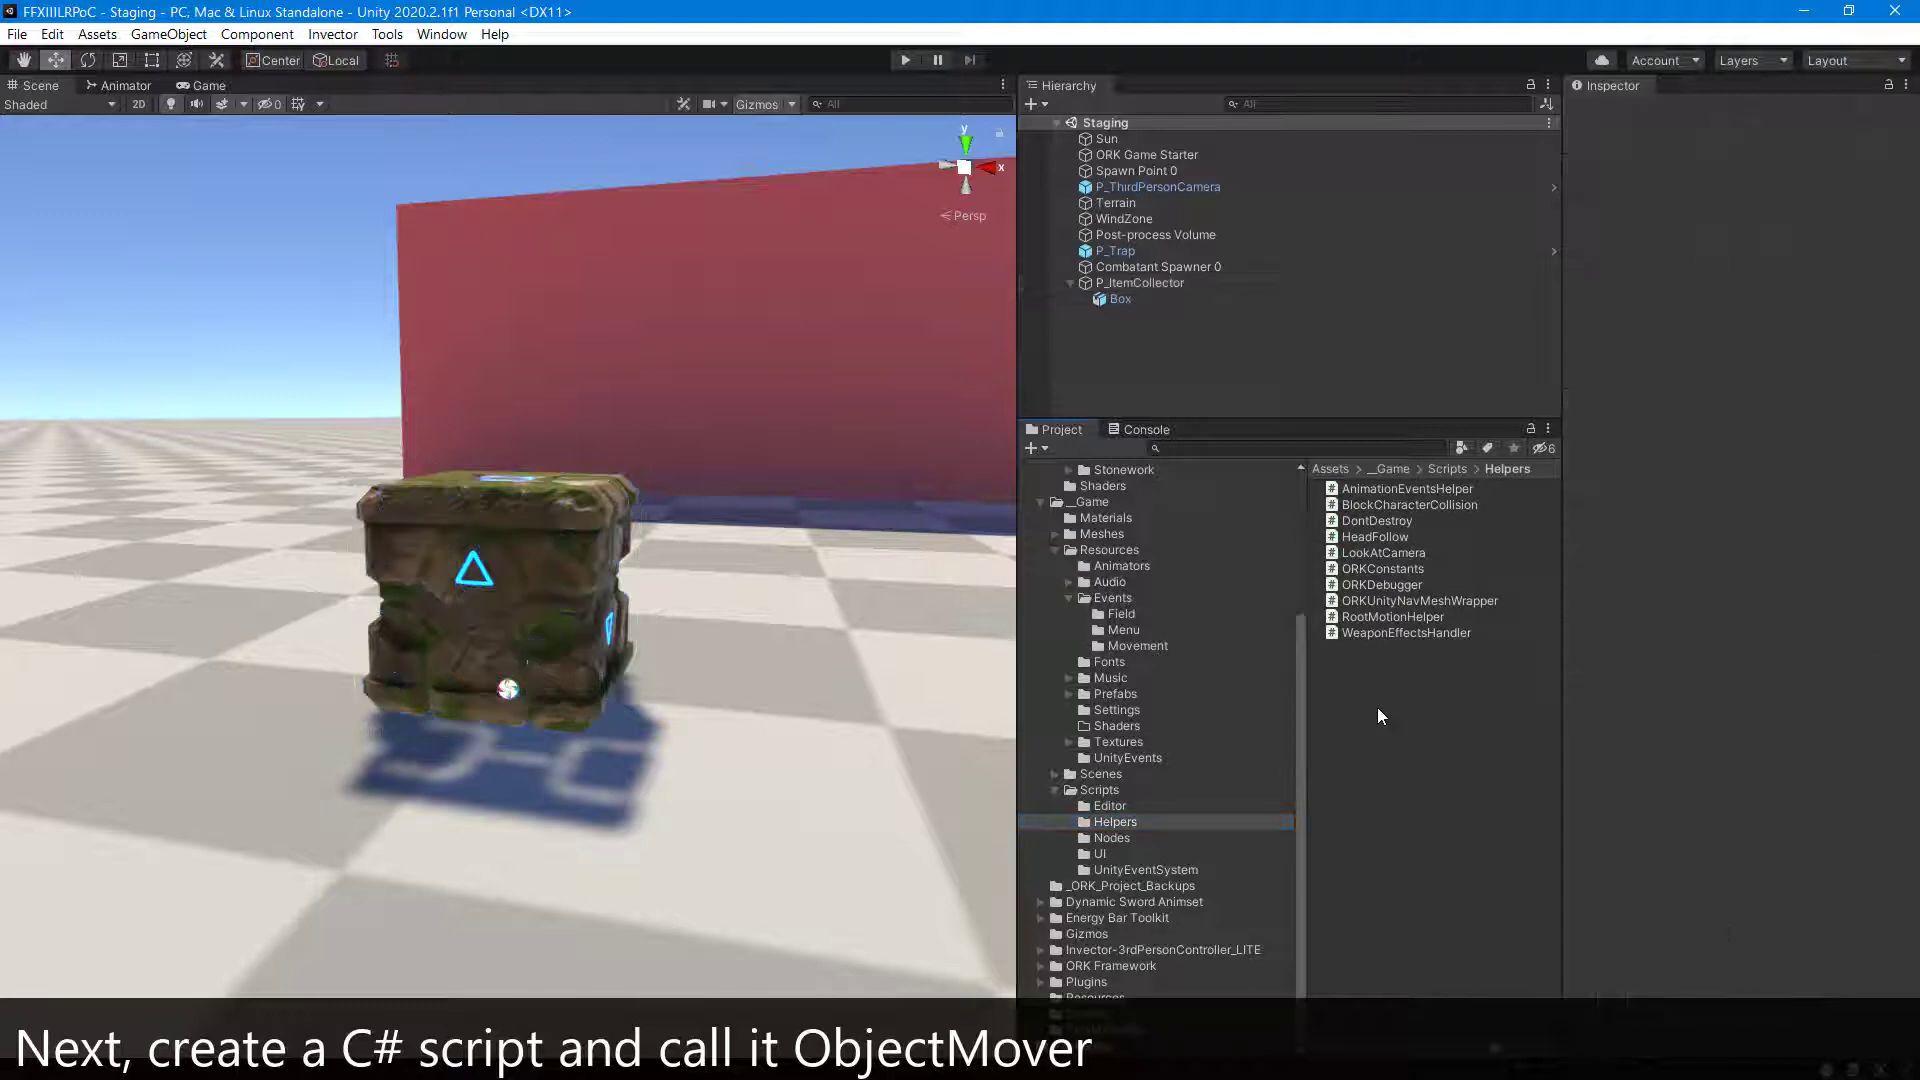
pyautogui.rightClick(1378, 716)
pyautogui.moveTo(1432, 186)
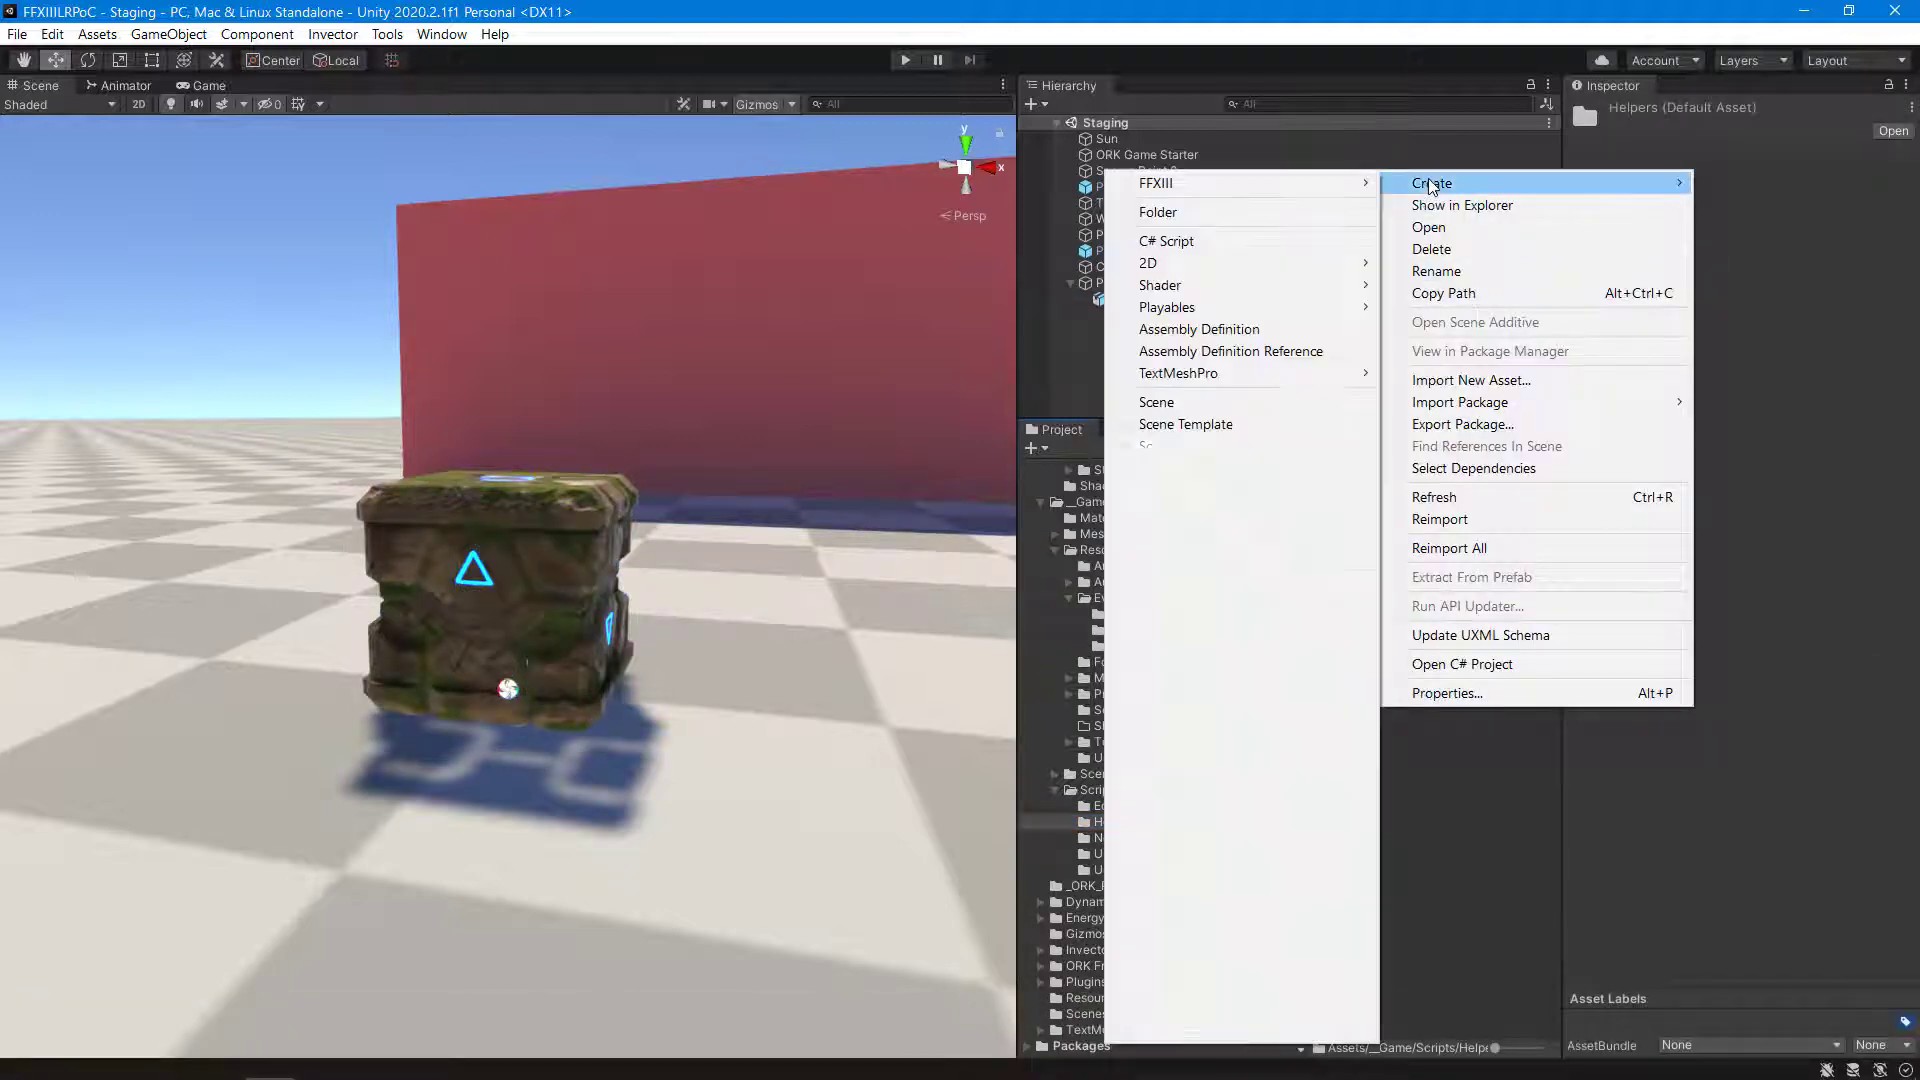
pyautogui.click(1197, 244)
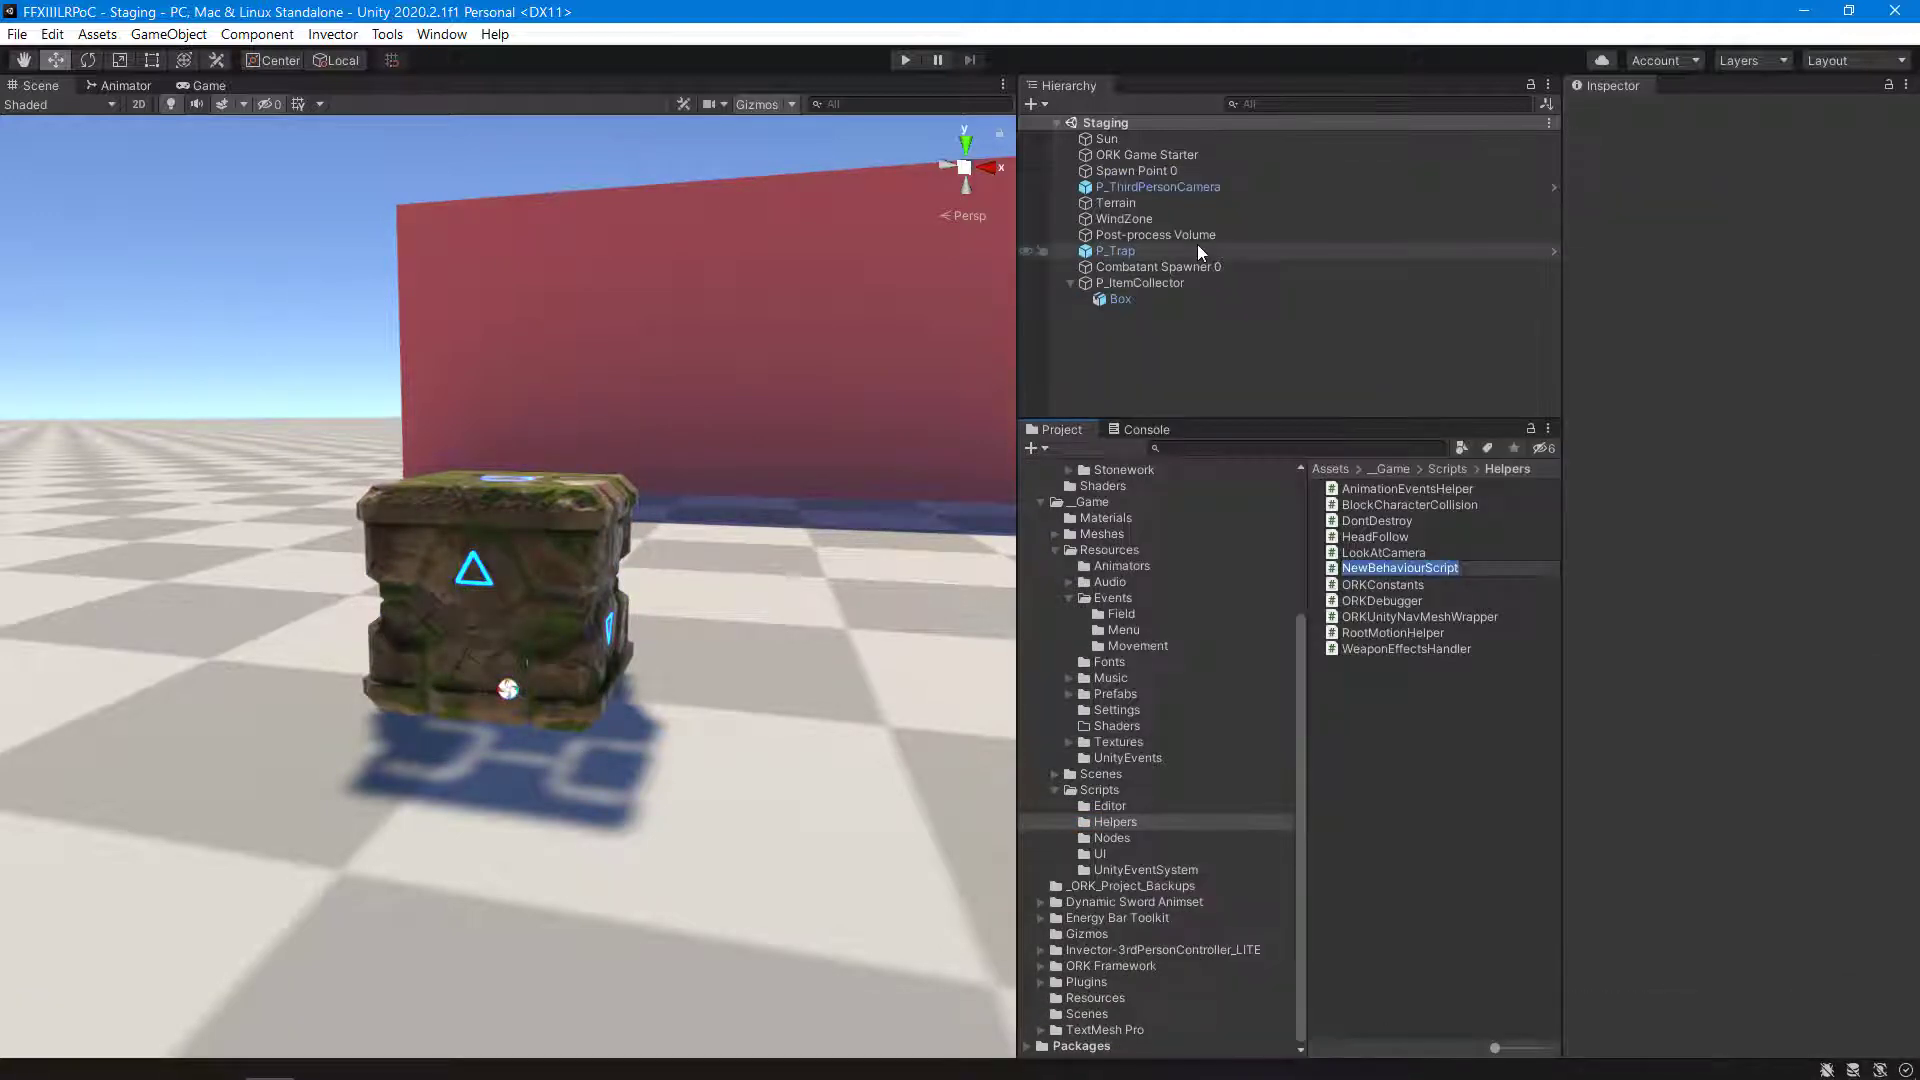
pyautogui.write('ObjectMover')
pyautogui.press('Return')
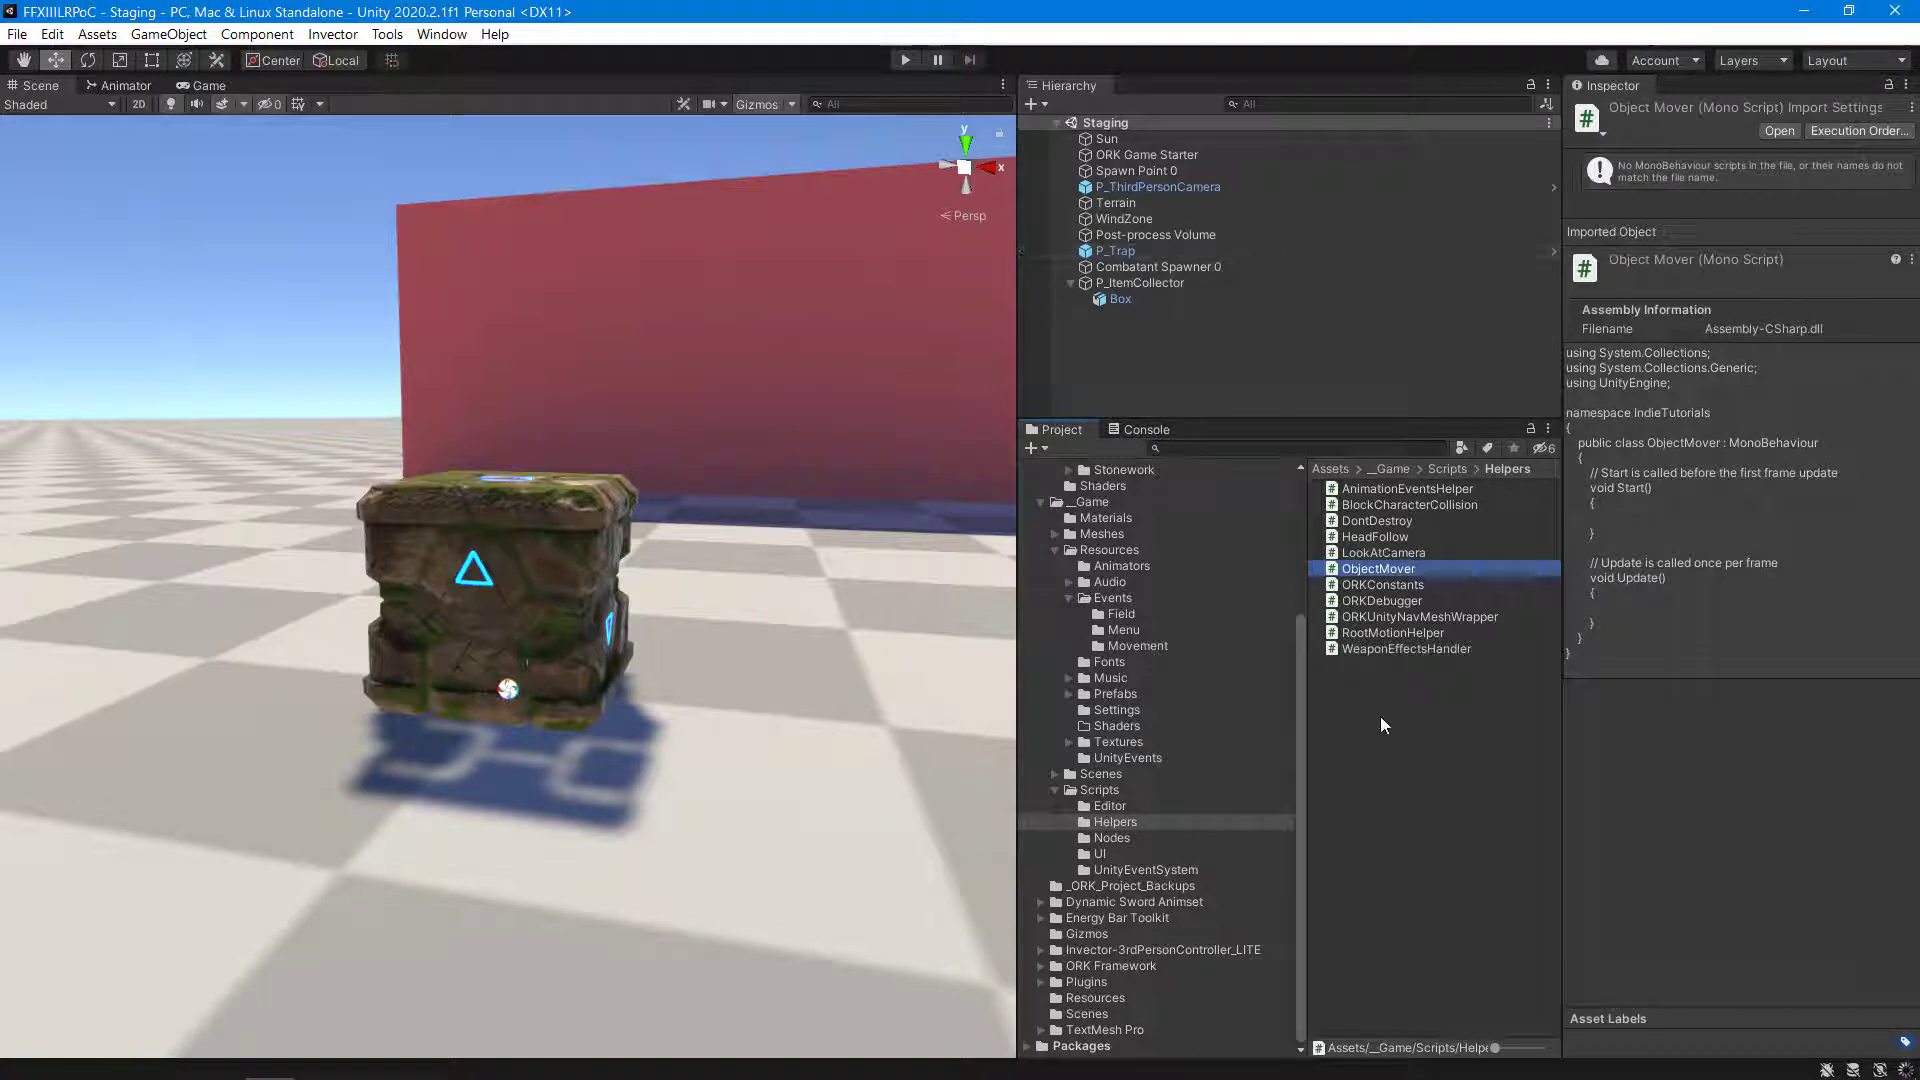
# Create a second C# script named LookAtPlayer in Helpers and open it for editing.
pyautogui.click(1380, 716)
pyautogui.click(1379, 568)
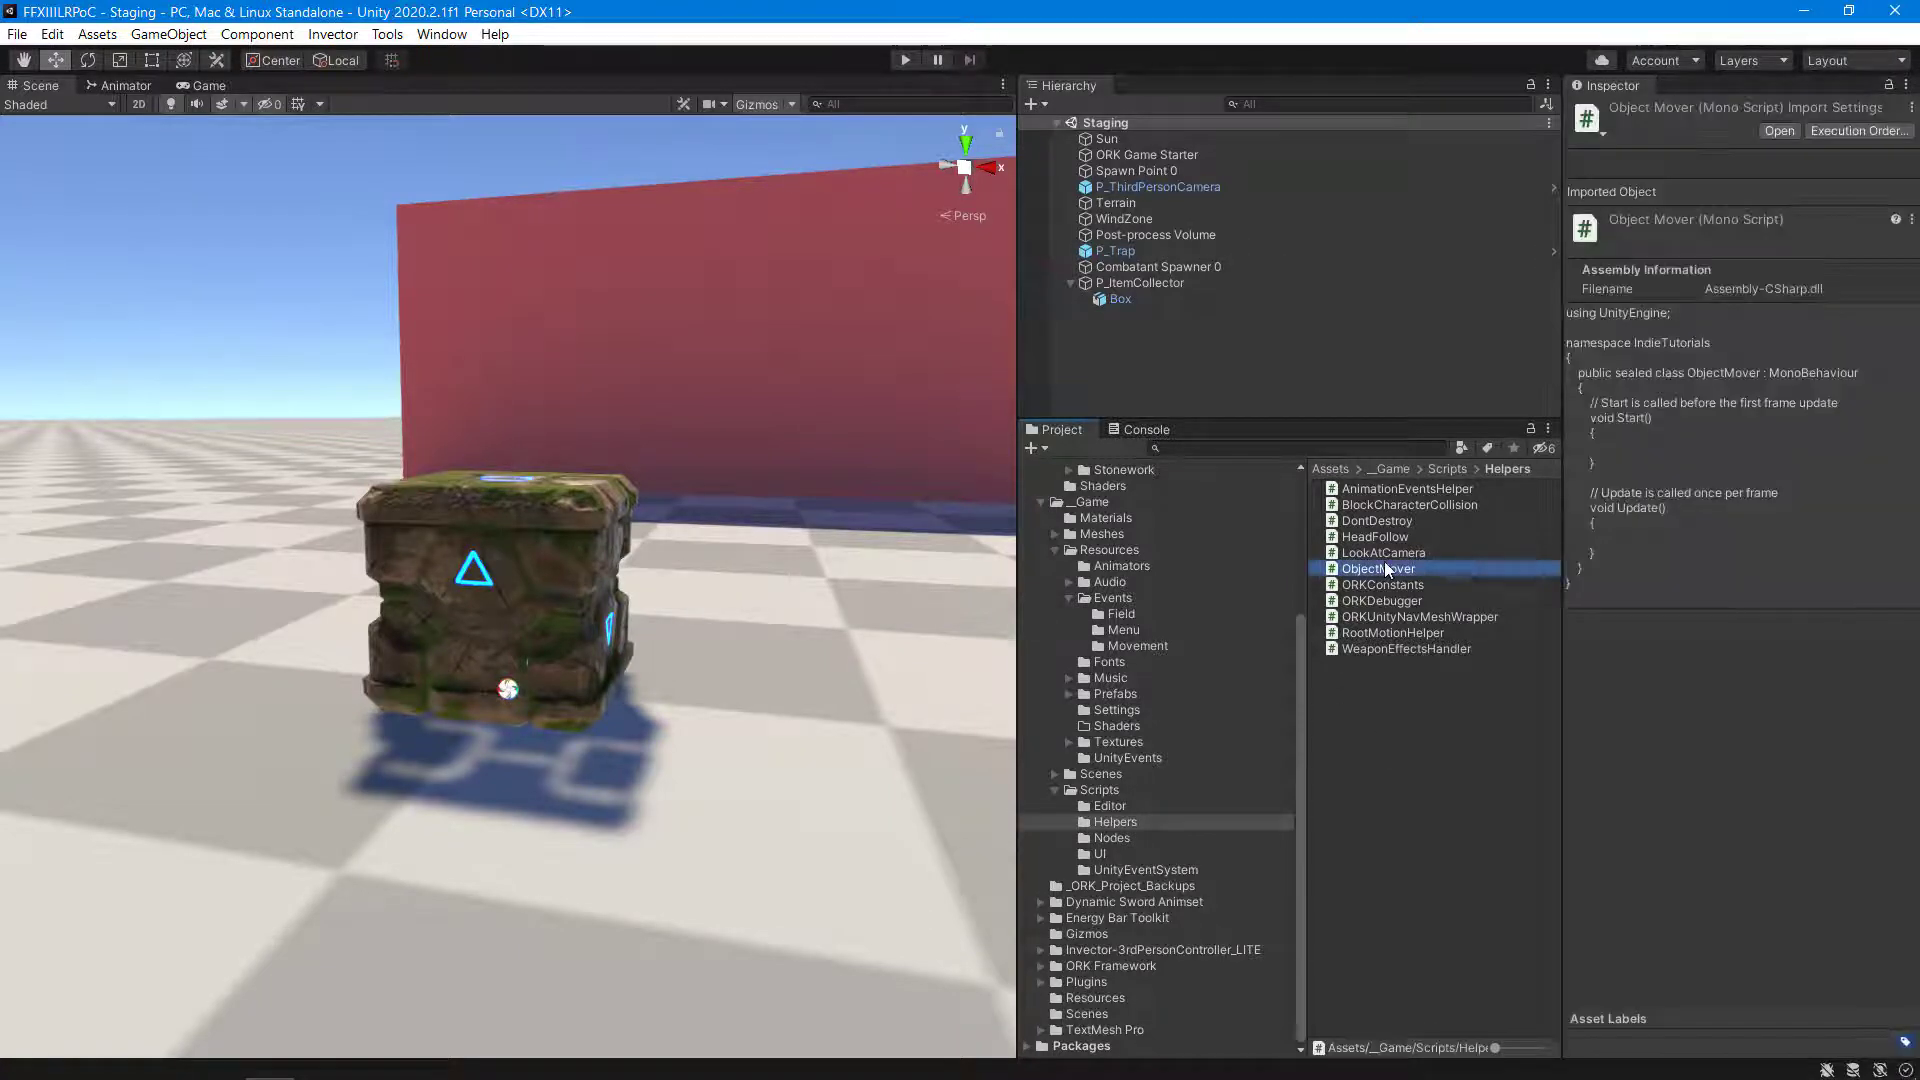
pyautogui.rightClick(1363, 727)
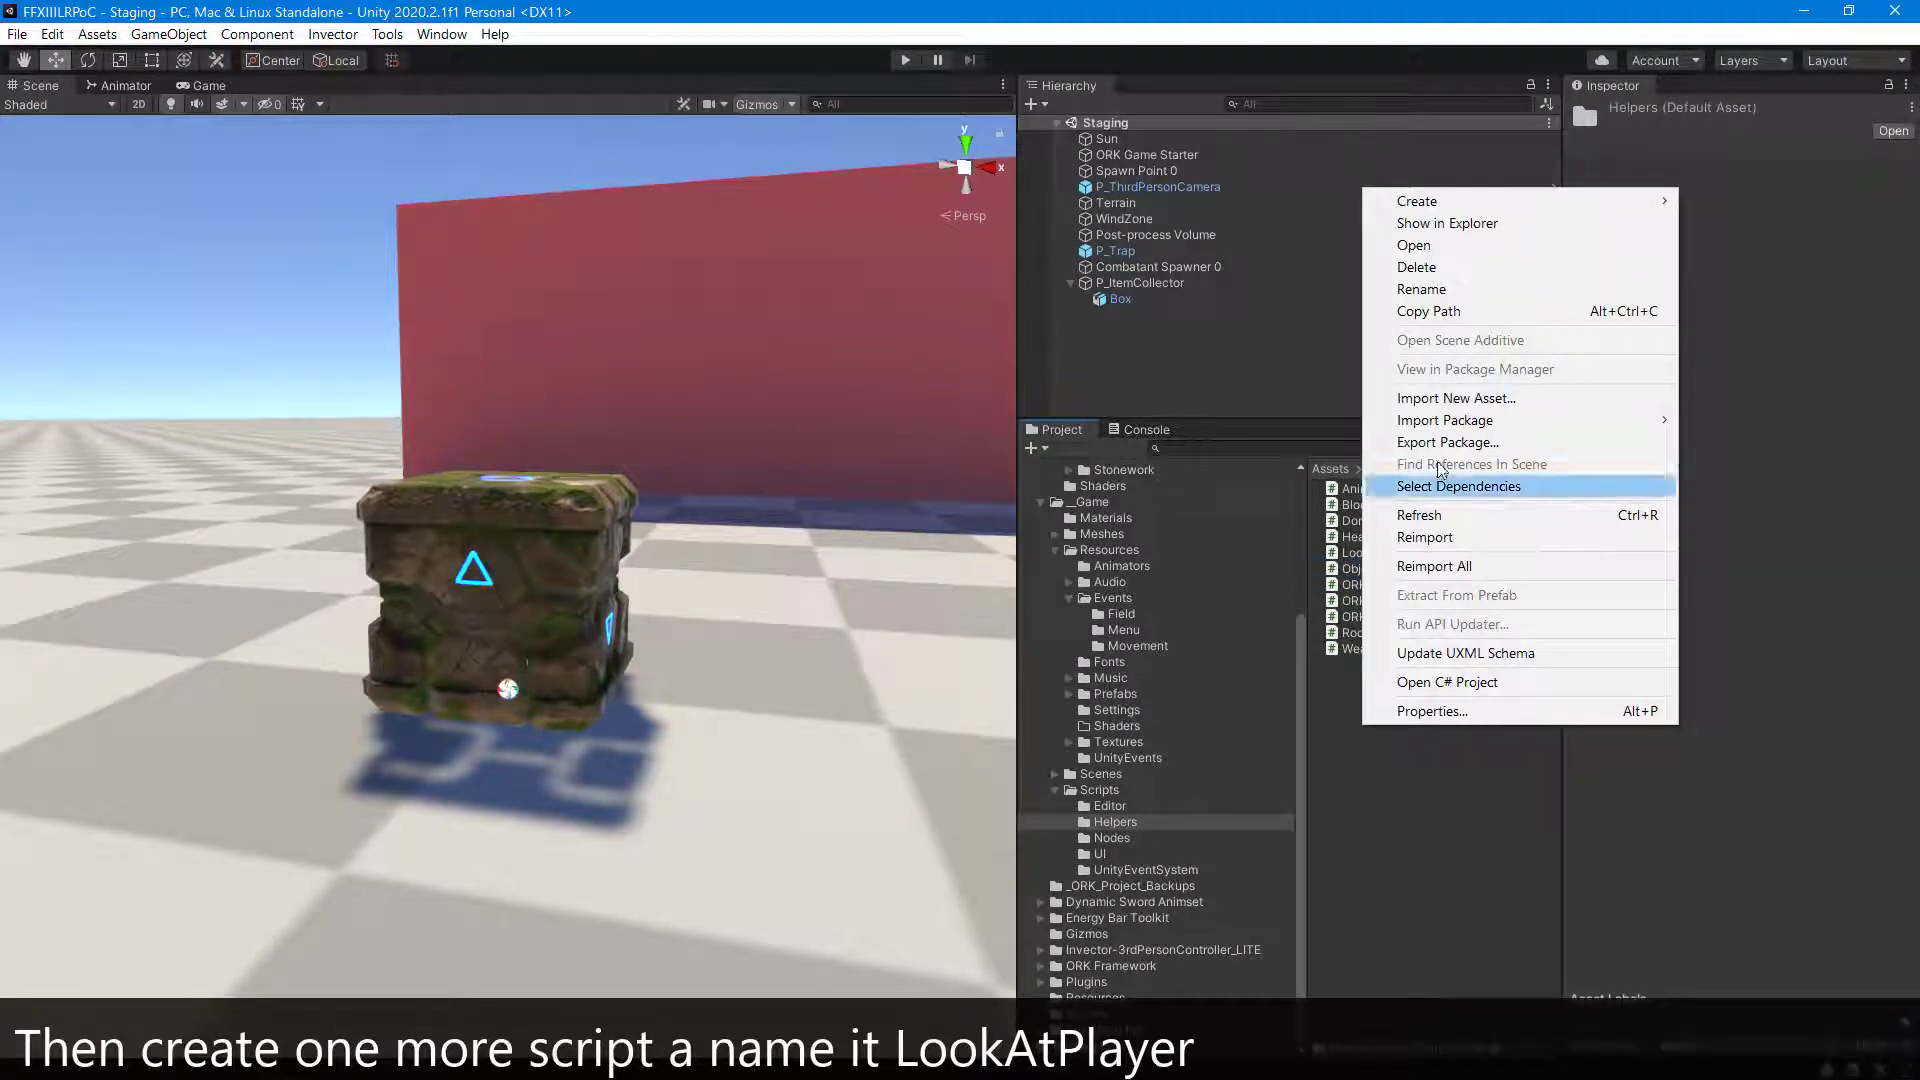
pyautogui.moveTo(1430, 201)
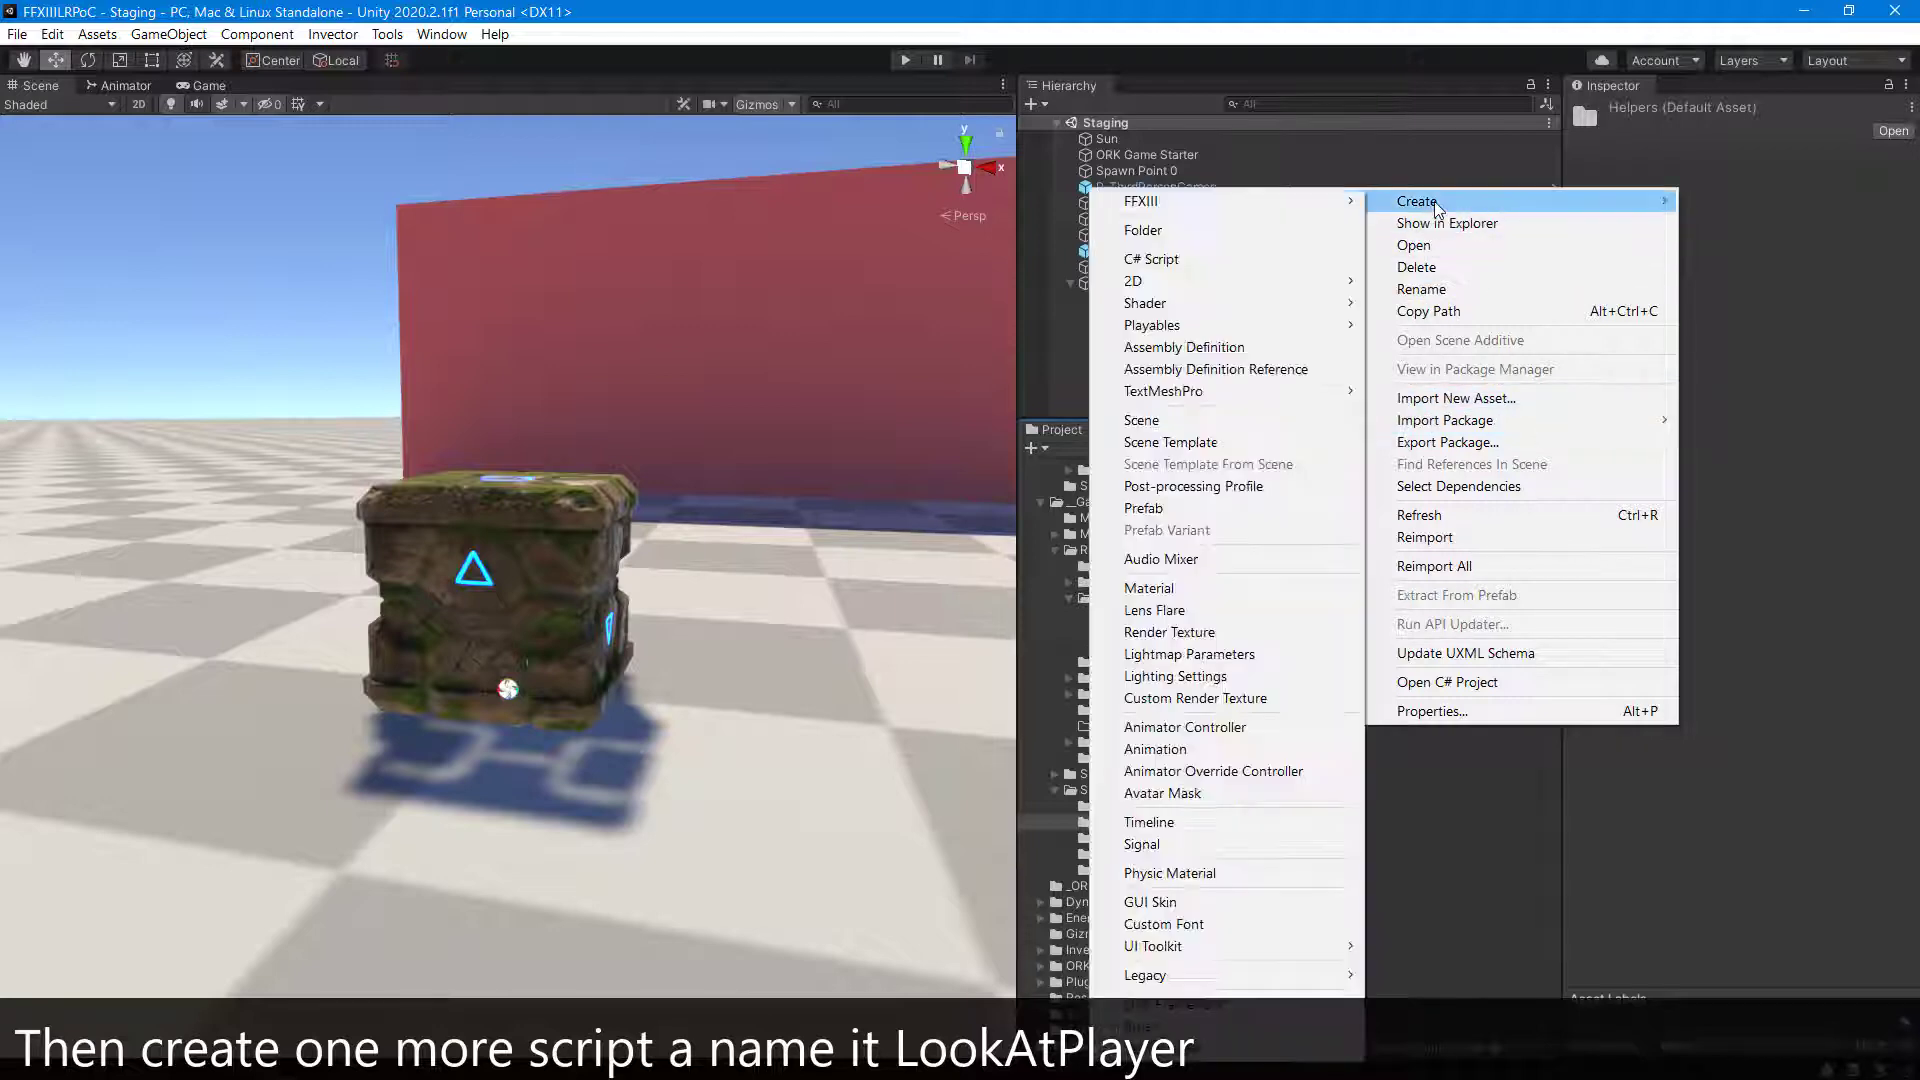
pyautogui.click(1175, 258)
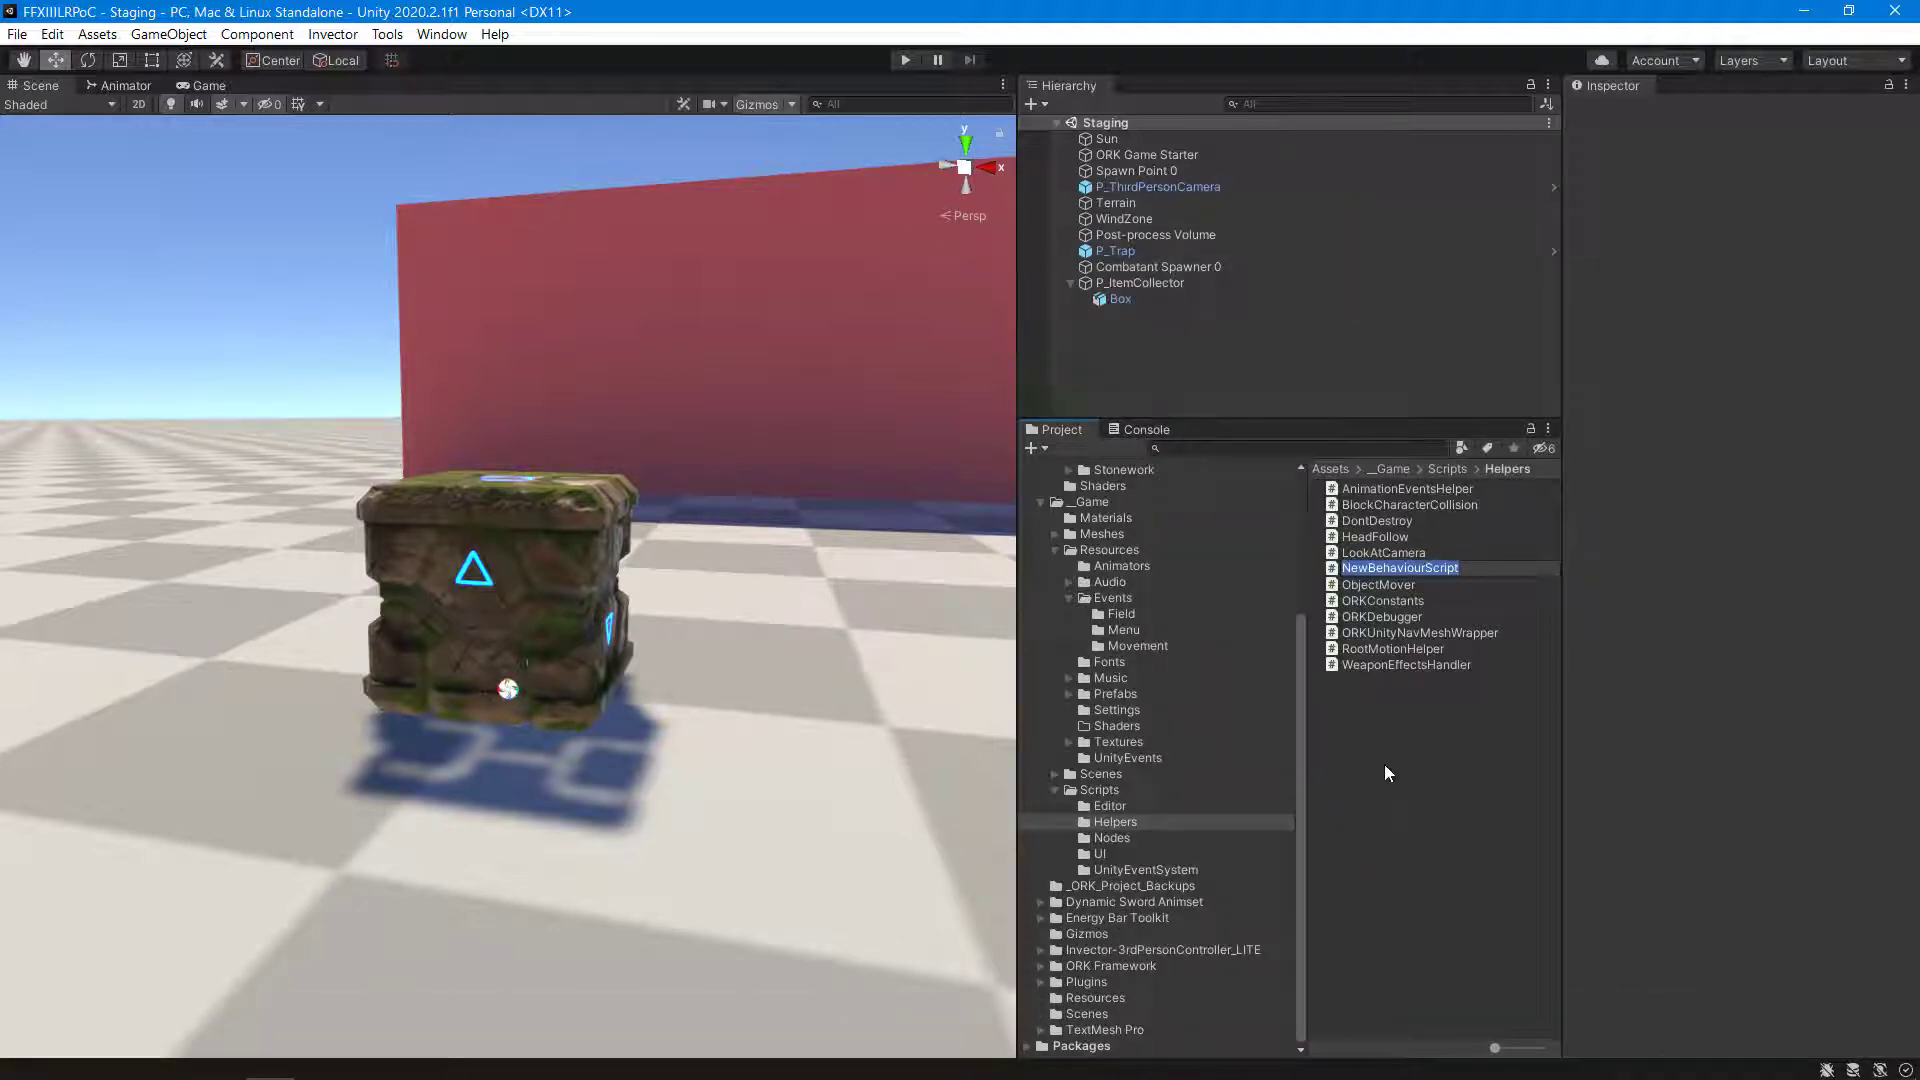
pyautogui.write('LookAt')
pyautogui.write('Pla')
pyautogui.write('yer')
pyautogui.press('Return')
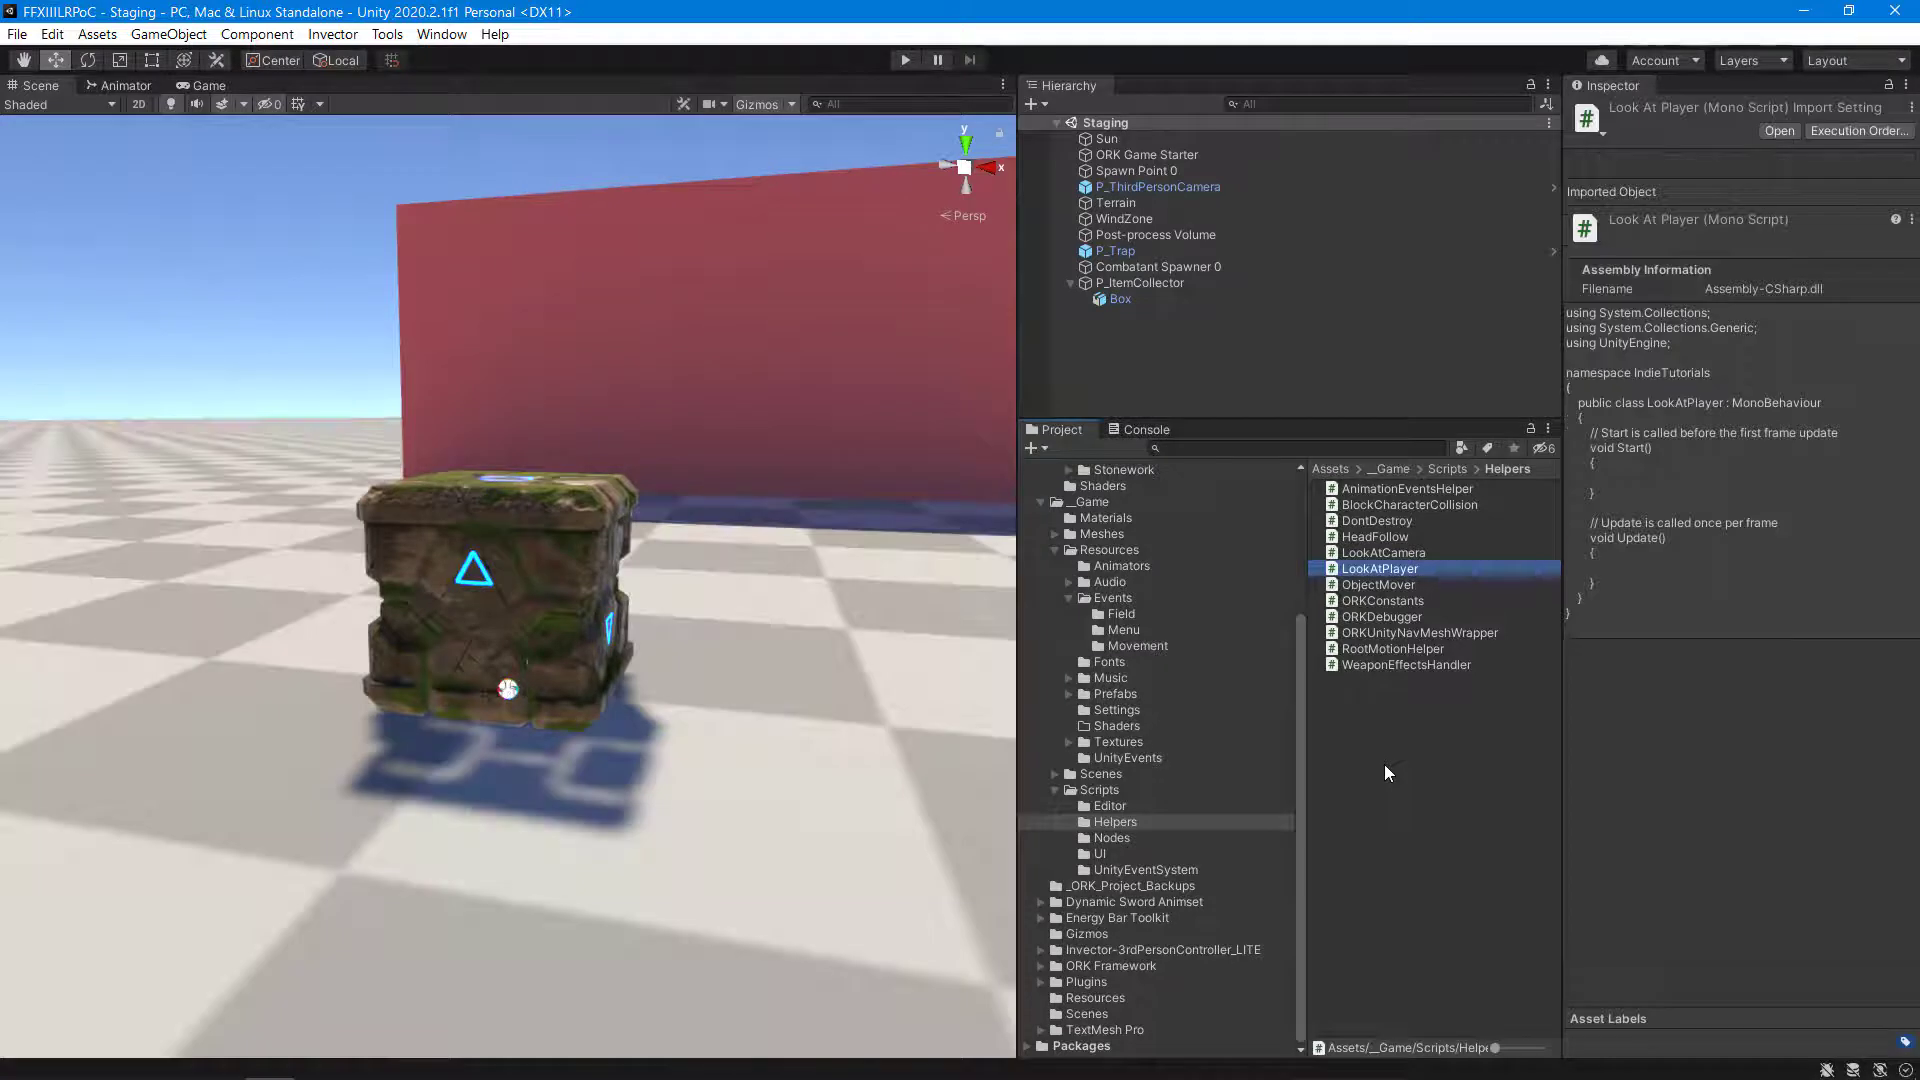
pyautogui.doubleClick(1368, 572)
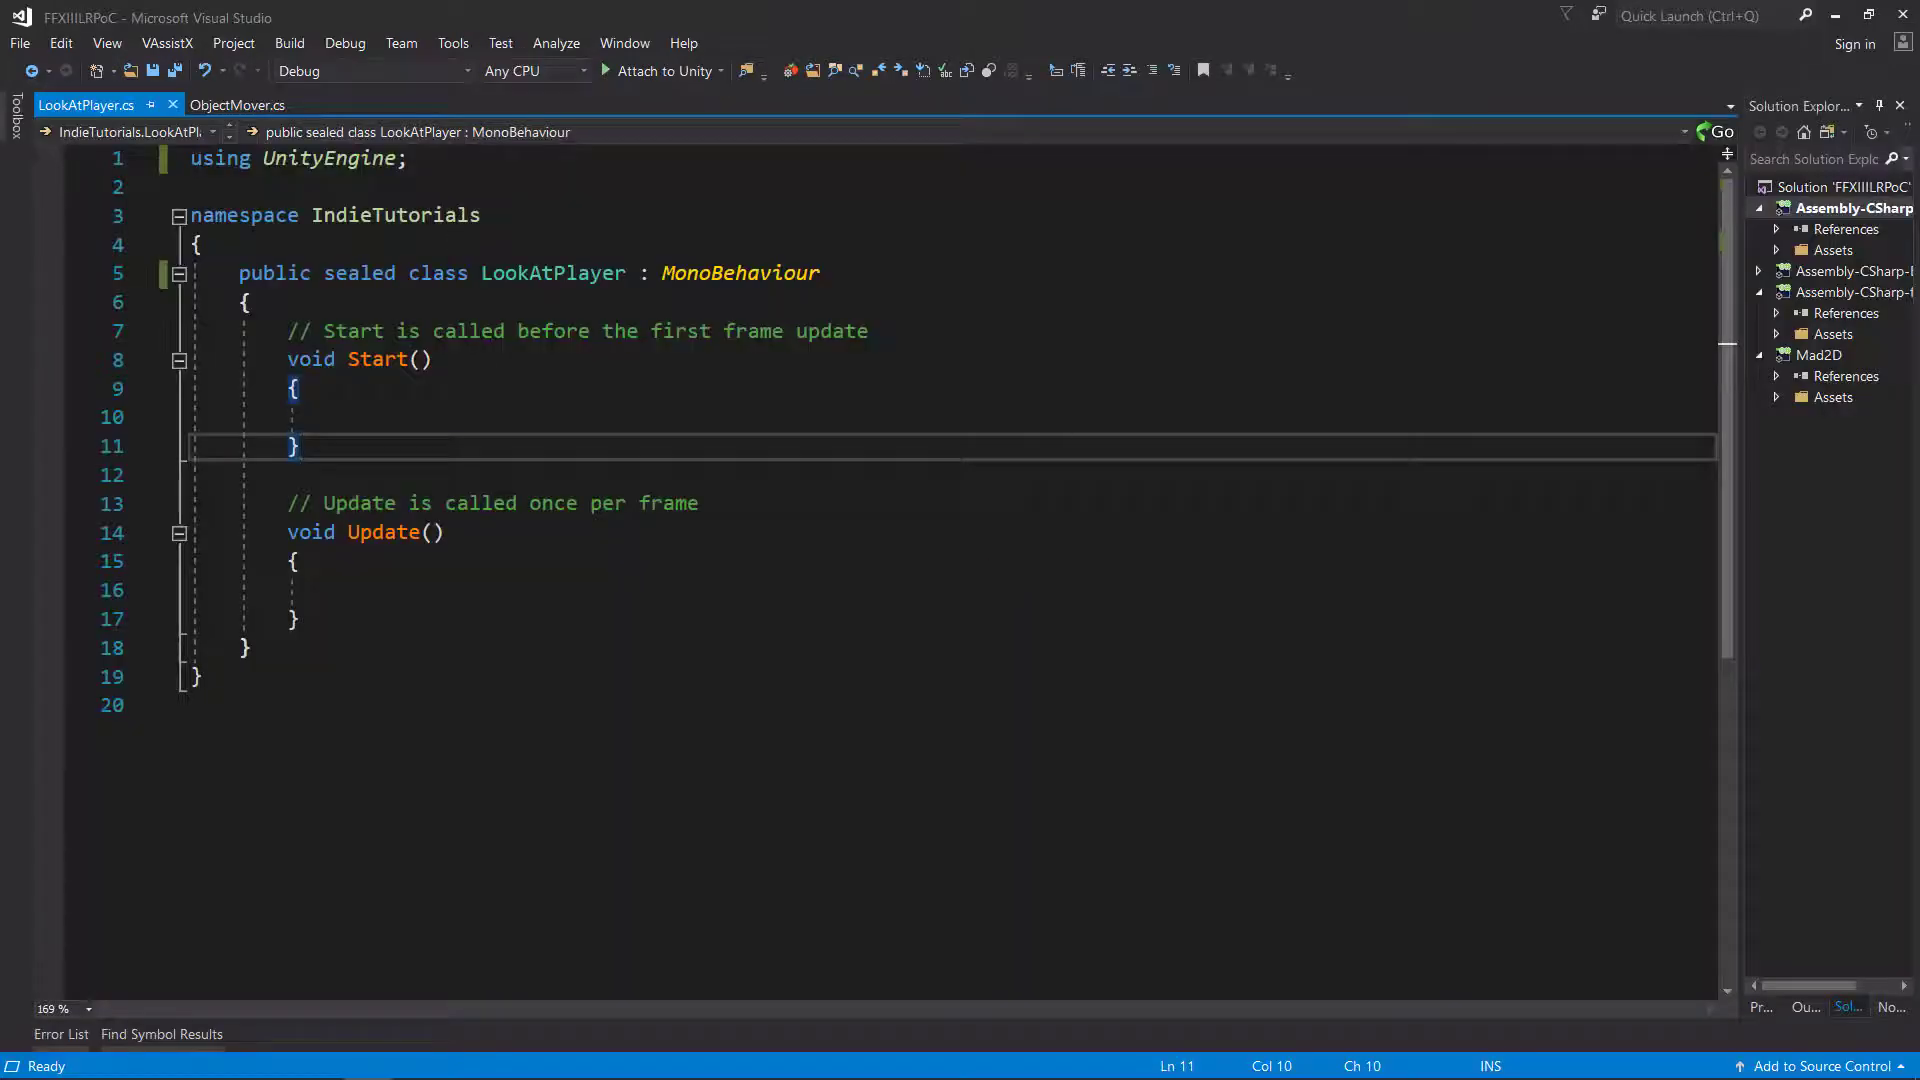
# Add 'using ORKFramework;' and 'using DG.Tweening' imports below UnityEngine.
pyautogui.click(425, 158)
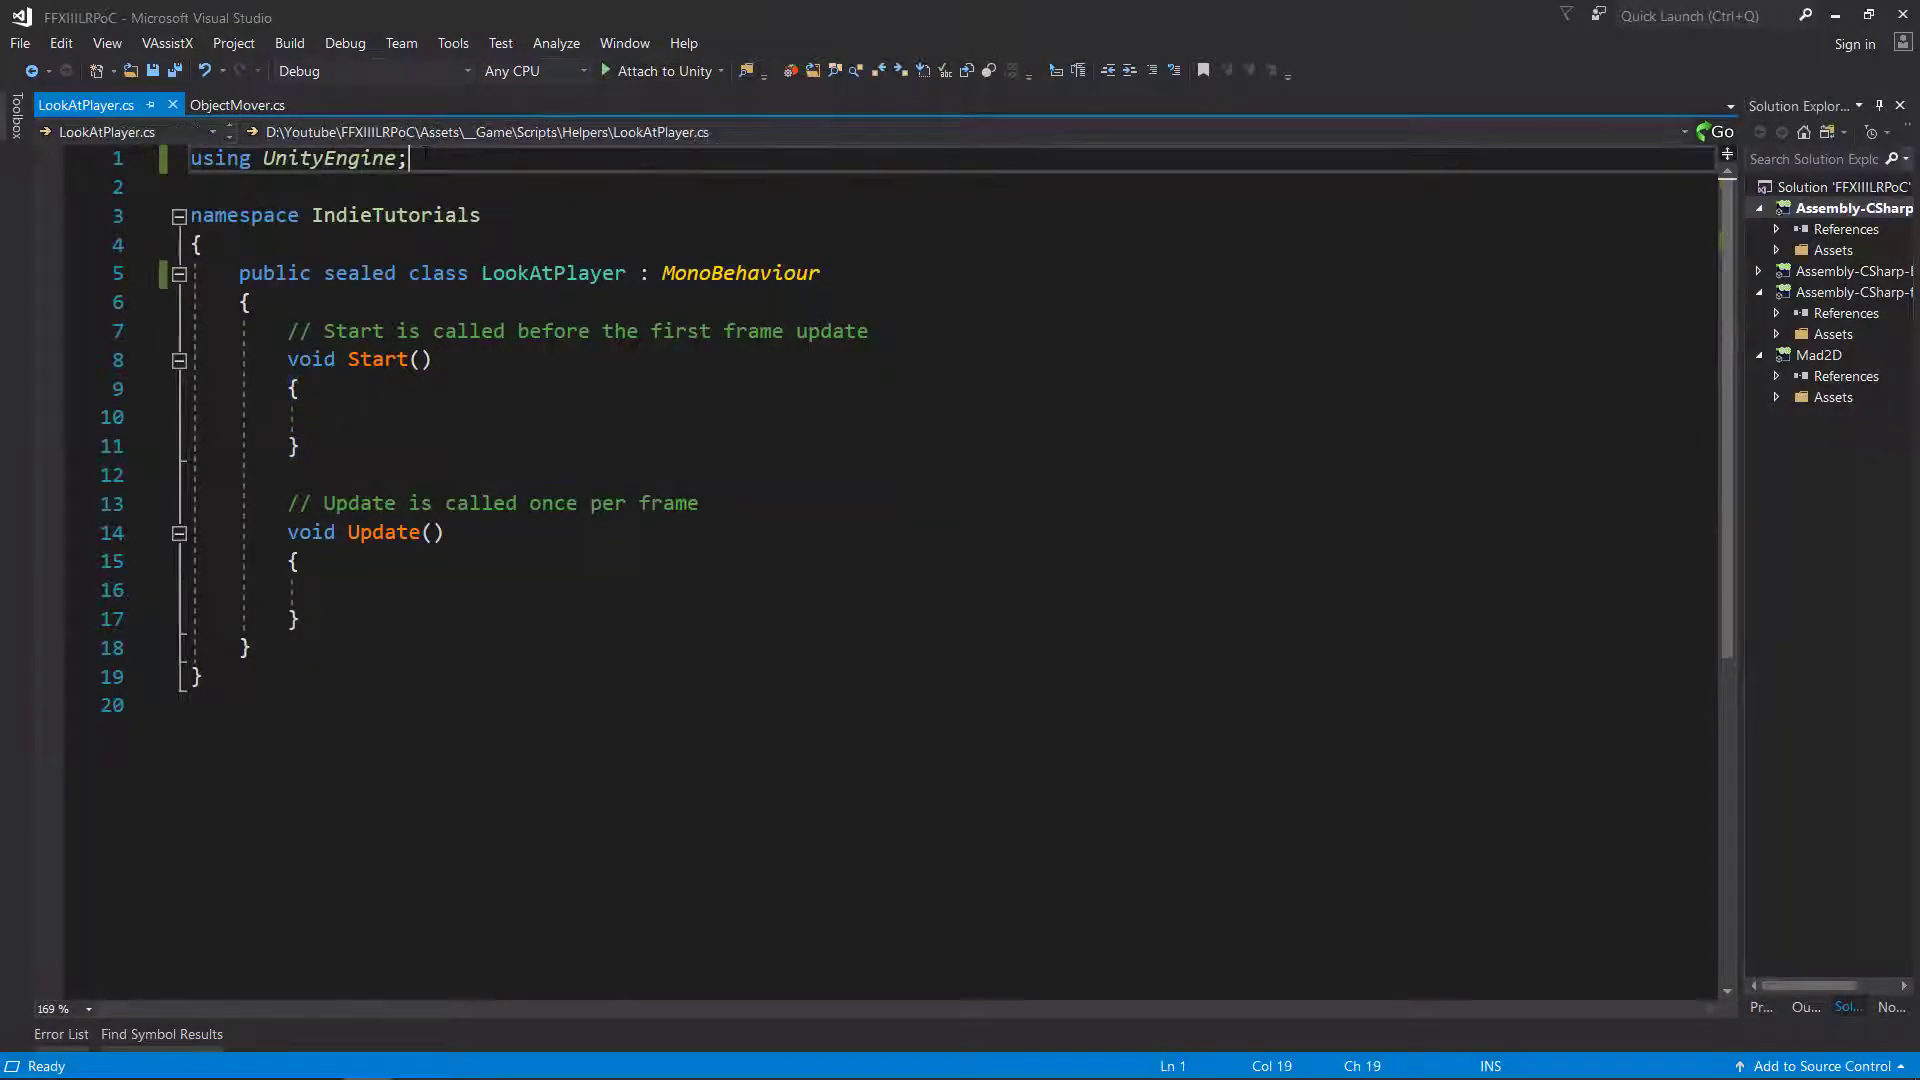
pyautogui.press('Return')
pyautogui.write('using ORKFramework;')
pyautogui.press('Return')
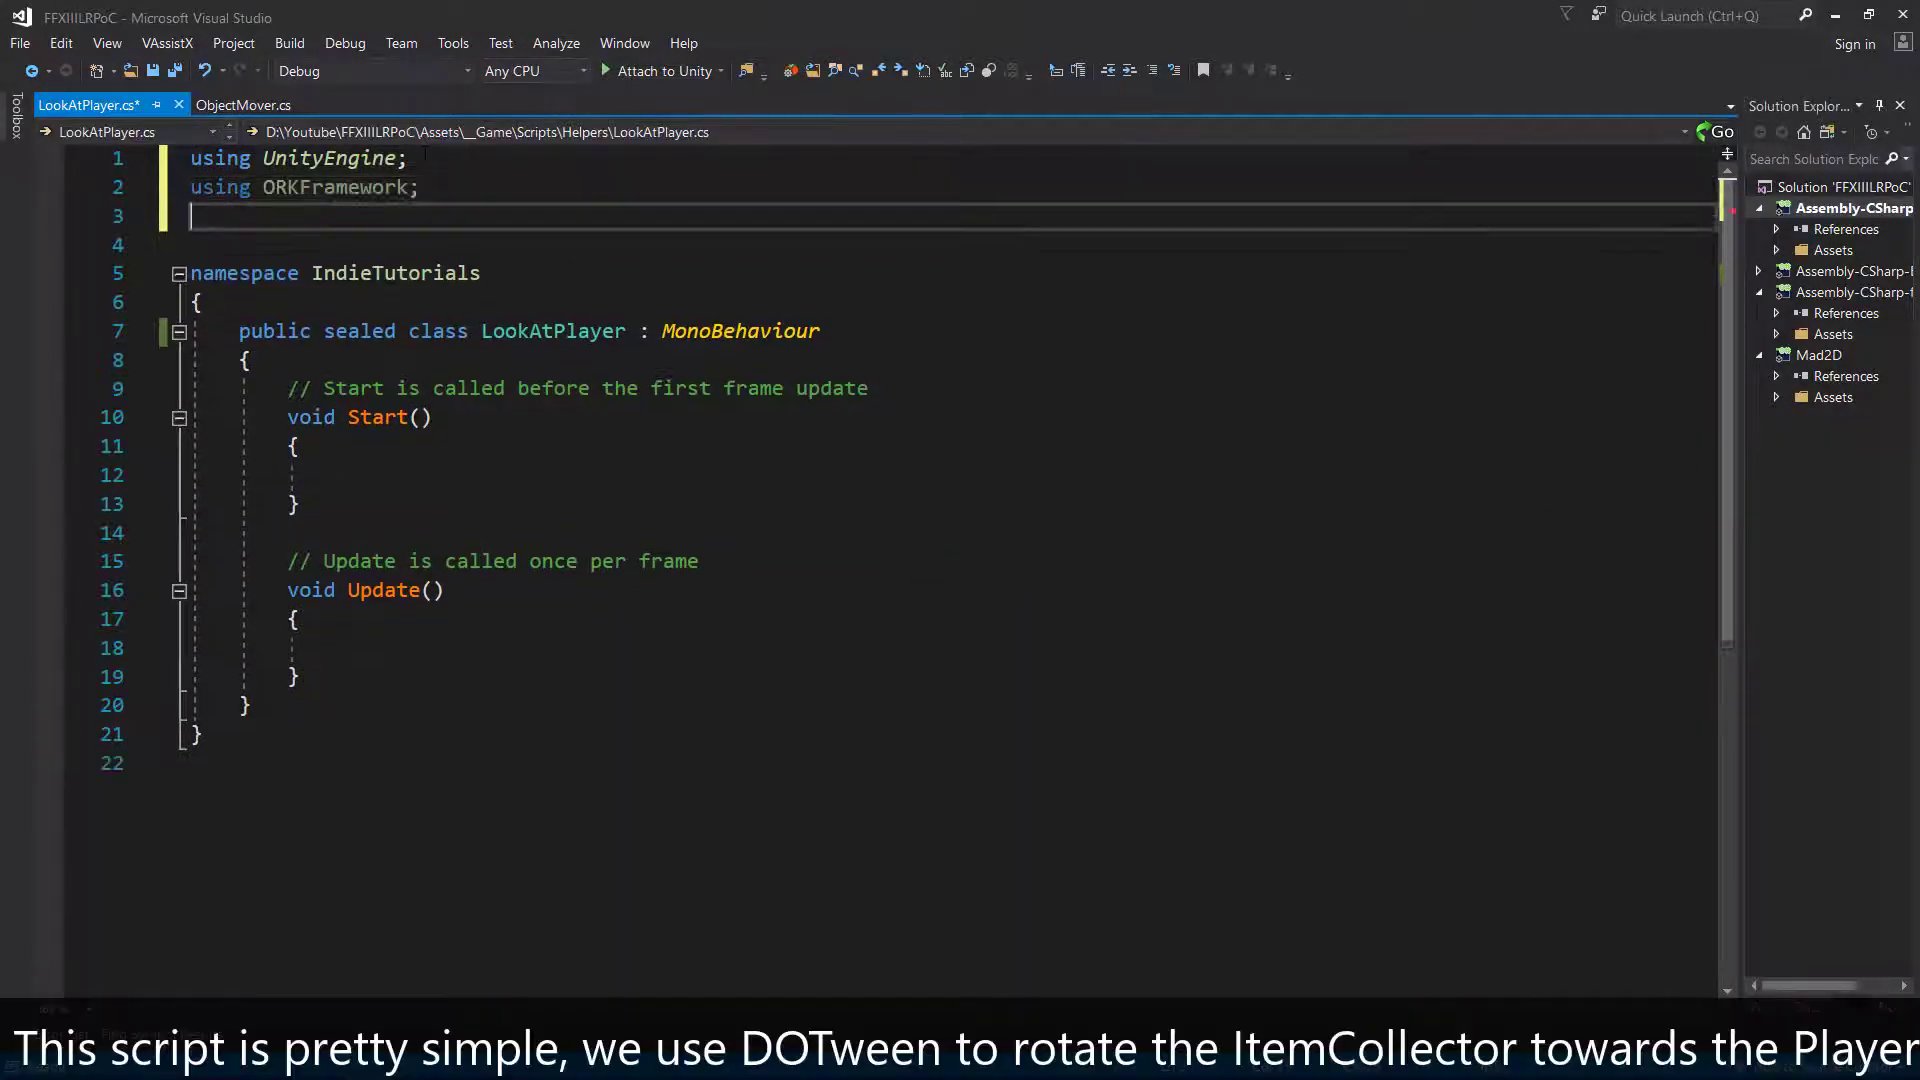
pyautogui.write('using DG.Tweening;')
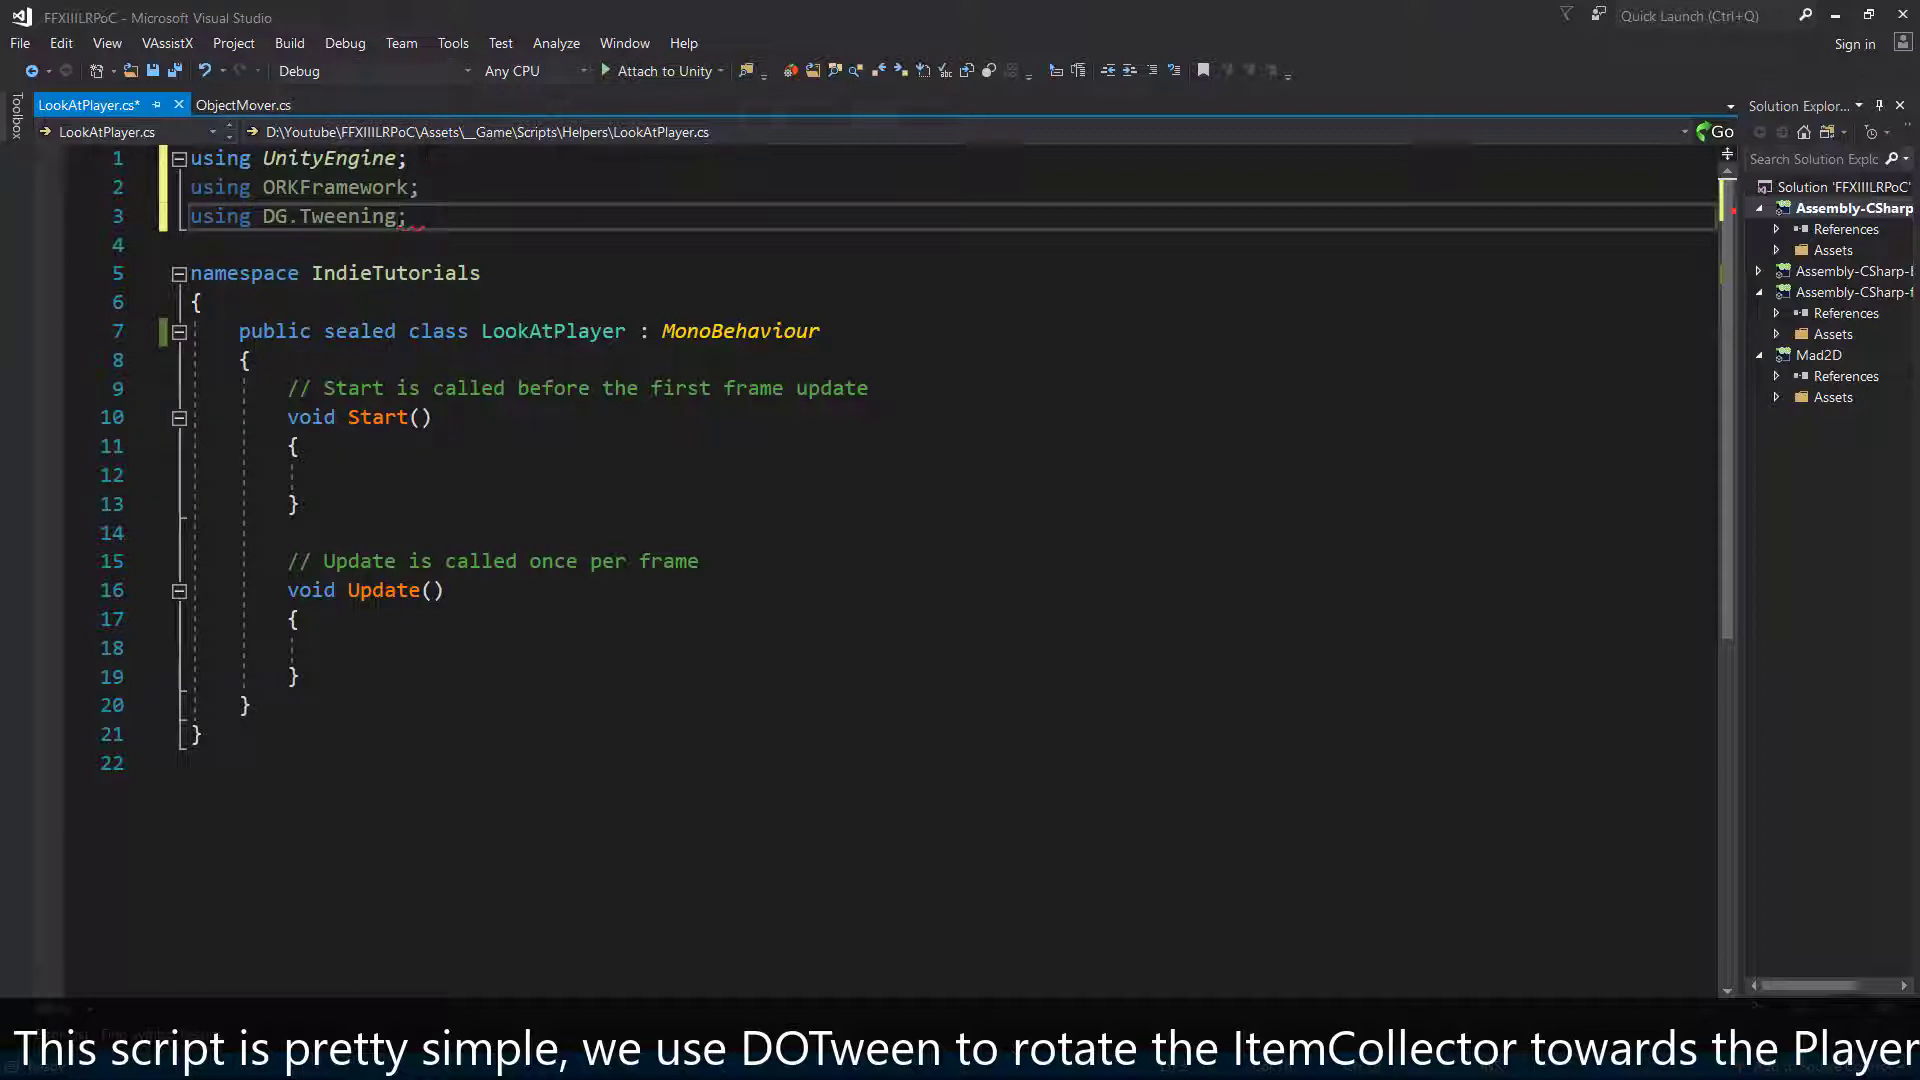
# Declare a [SerializeField] private float duration = -1f and a private Transform playerTransform = null.
pyautogui.click(252, 360)
pyautogui.press('Return')
pyautogui.press('Return')
pyautogui.press('Return')
pyautogui.press('Up')
pyautogui.write('p')
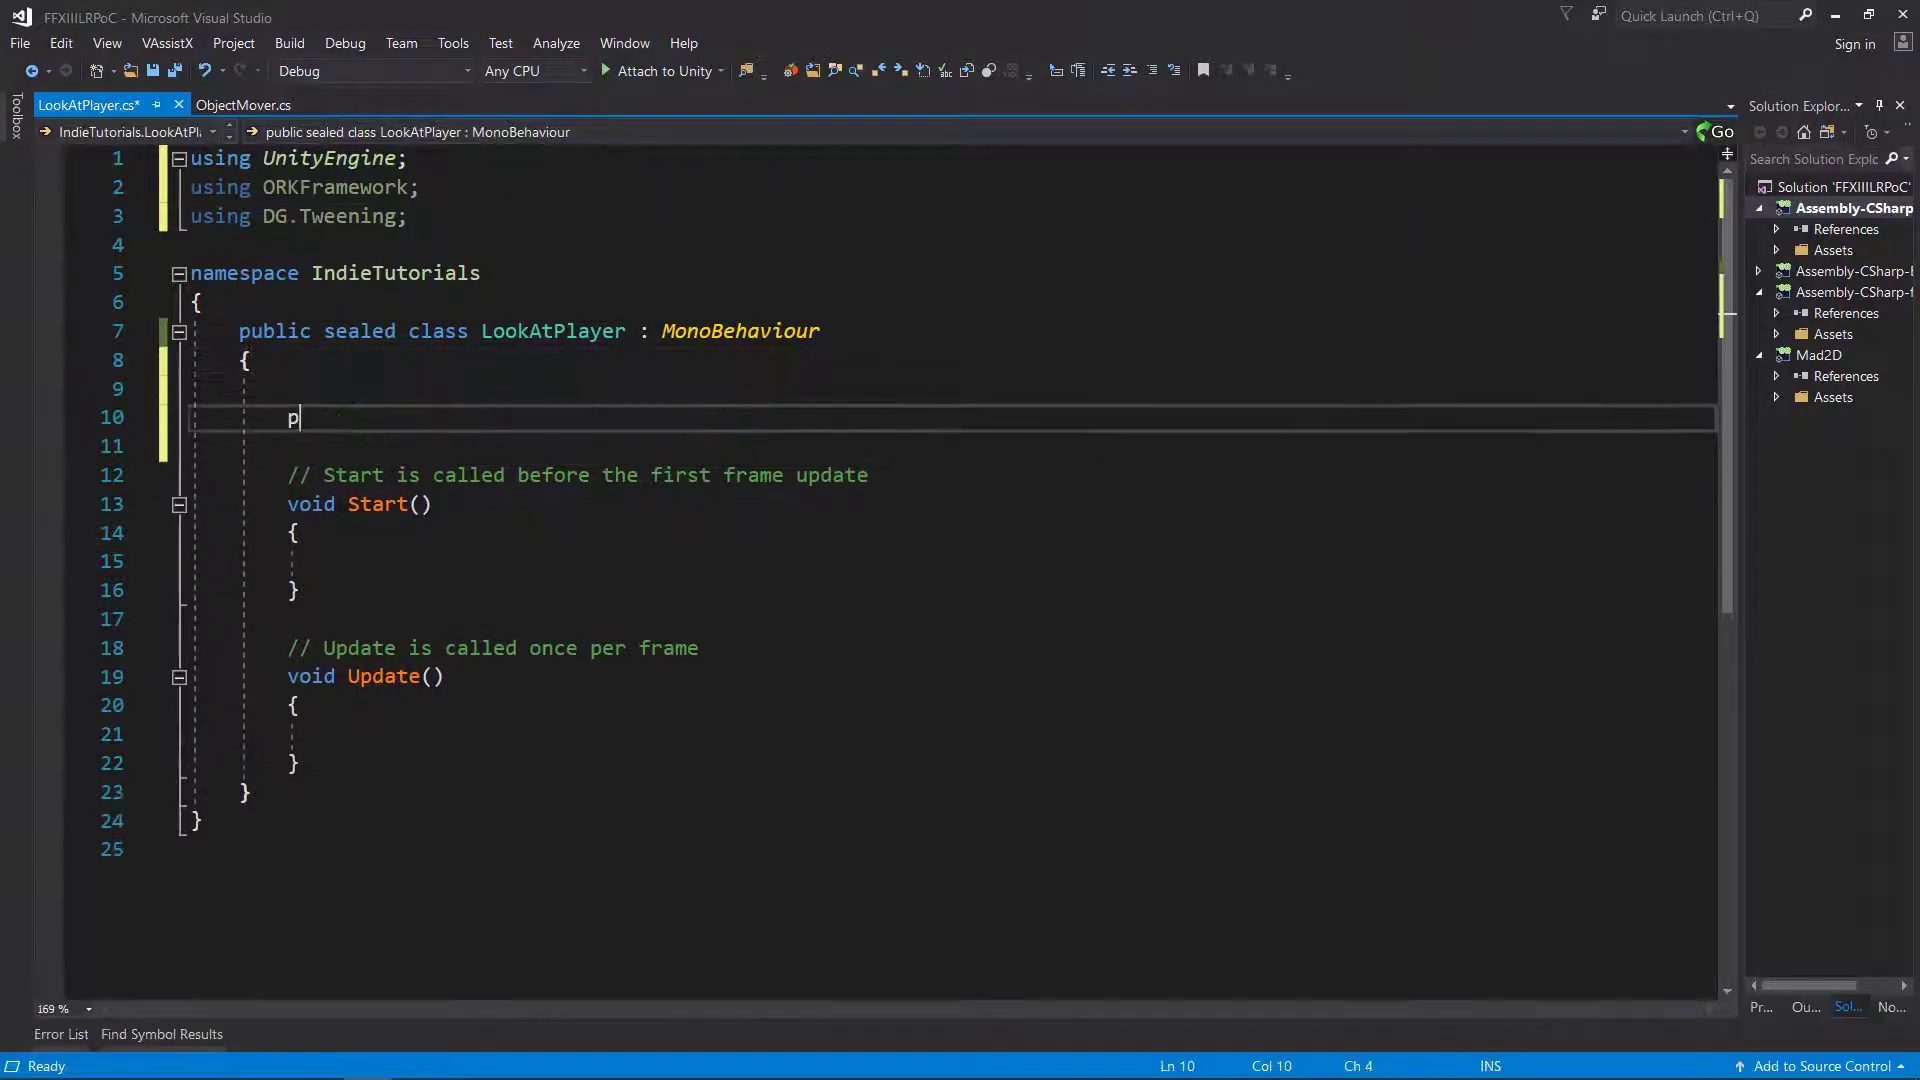
pyautogui.write('rivate floa')
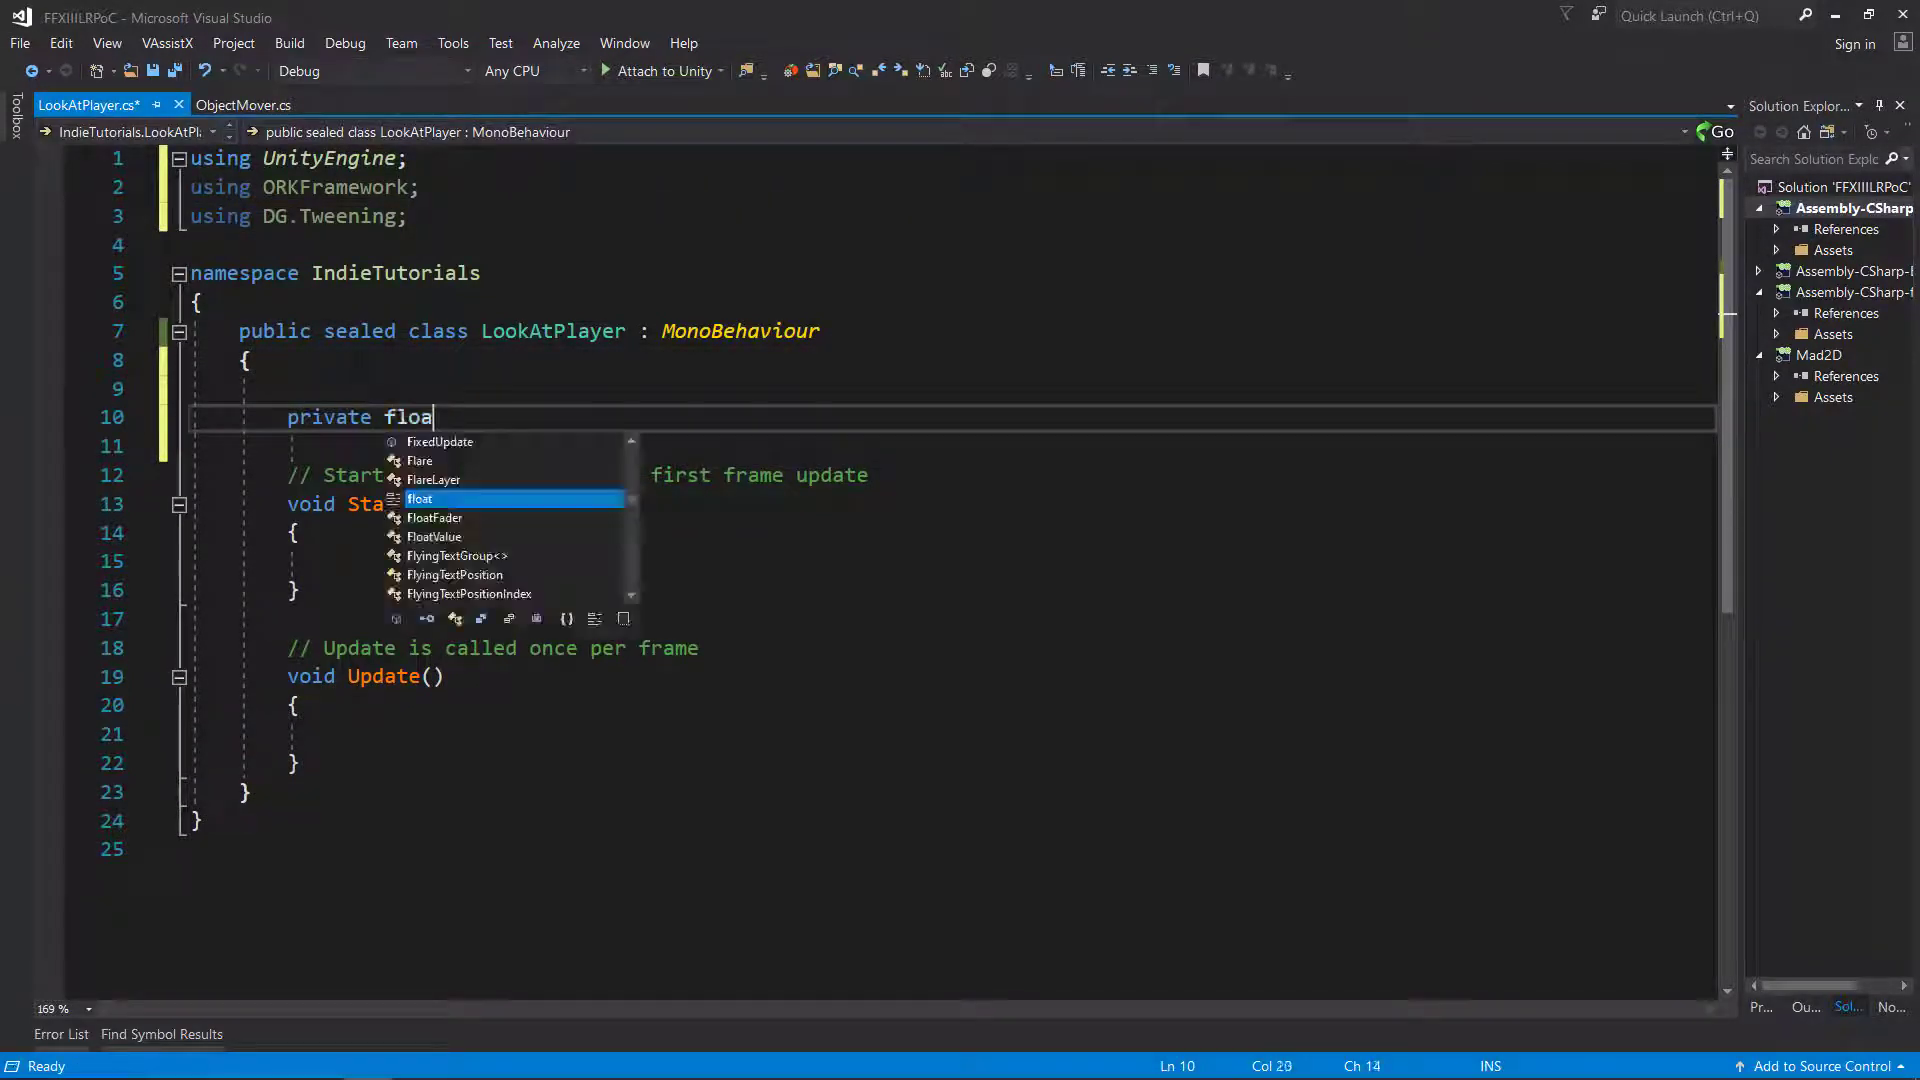
pyautogui.write('t duration = ')
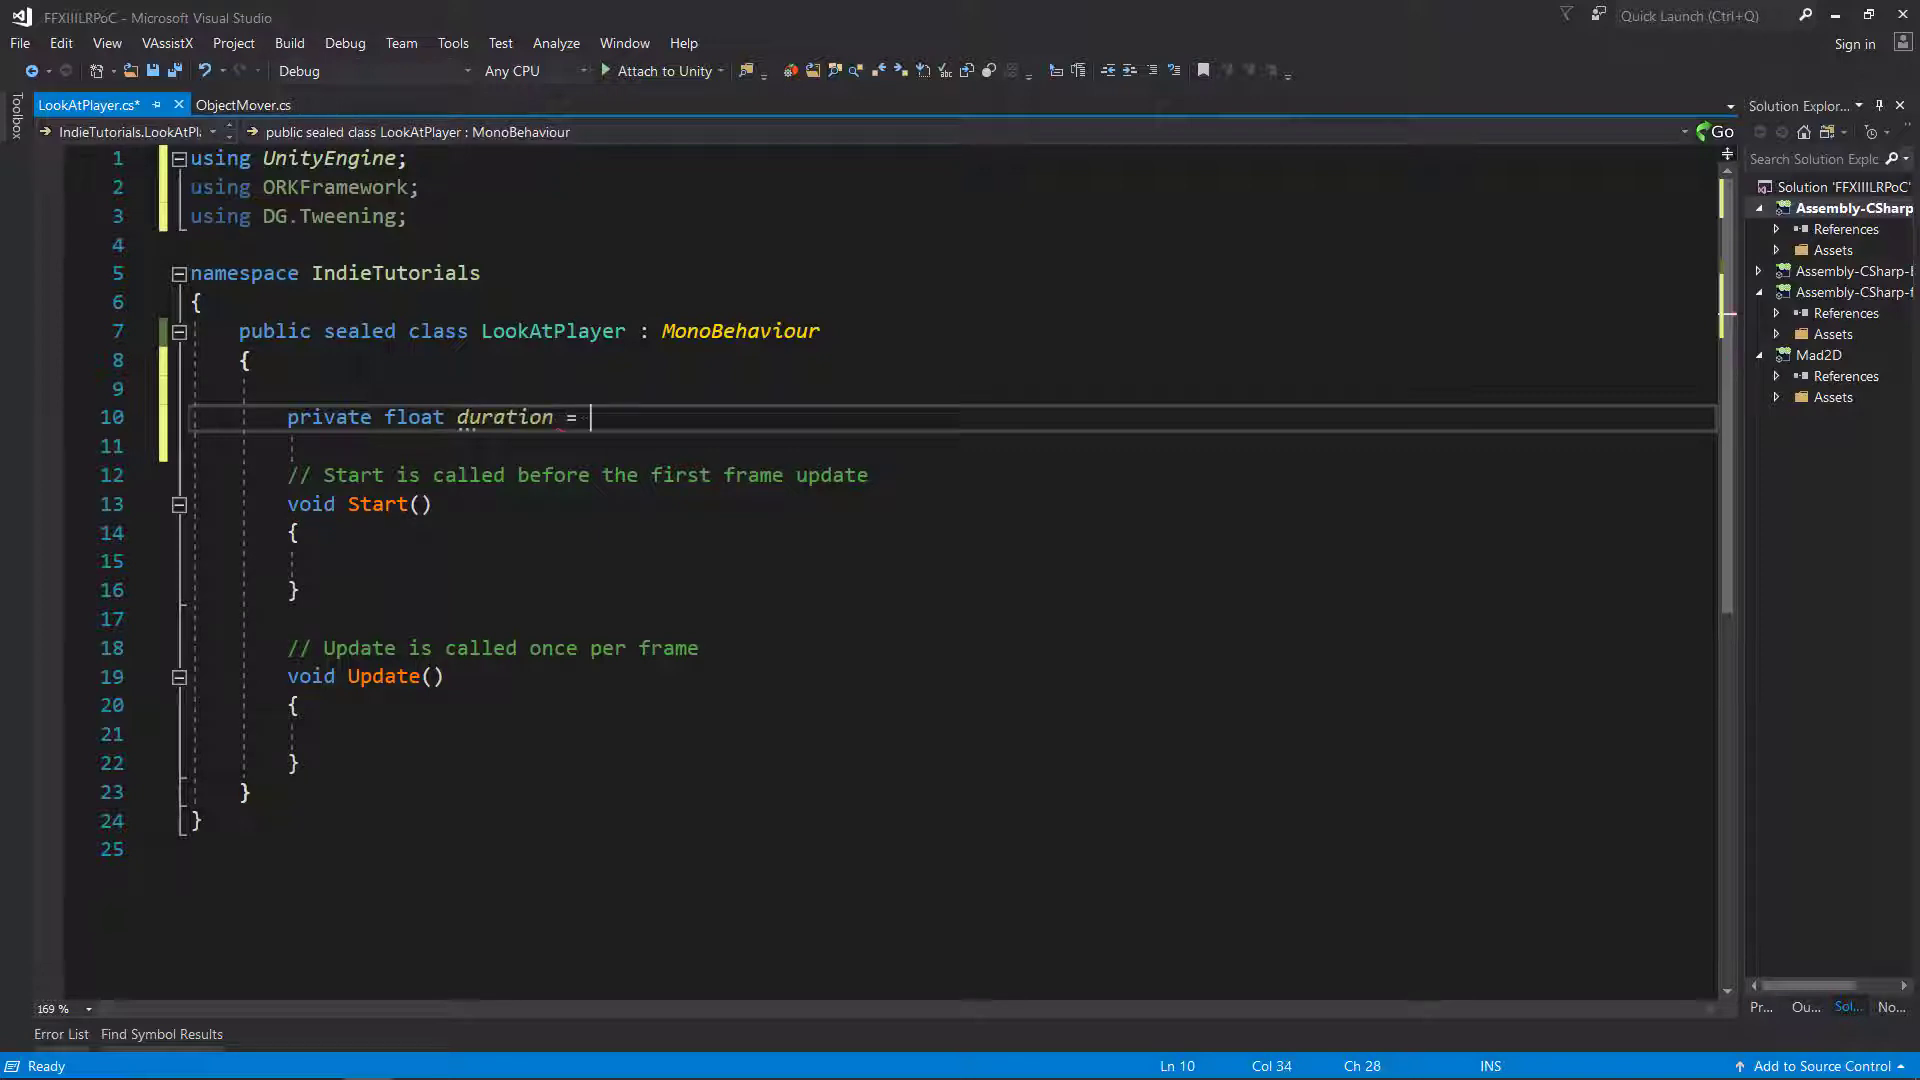
pyautogui.write('-1f;')
pyautogui.press('Return')
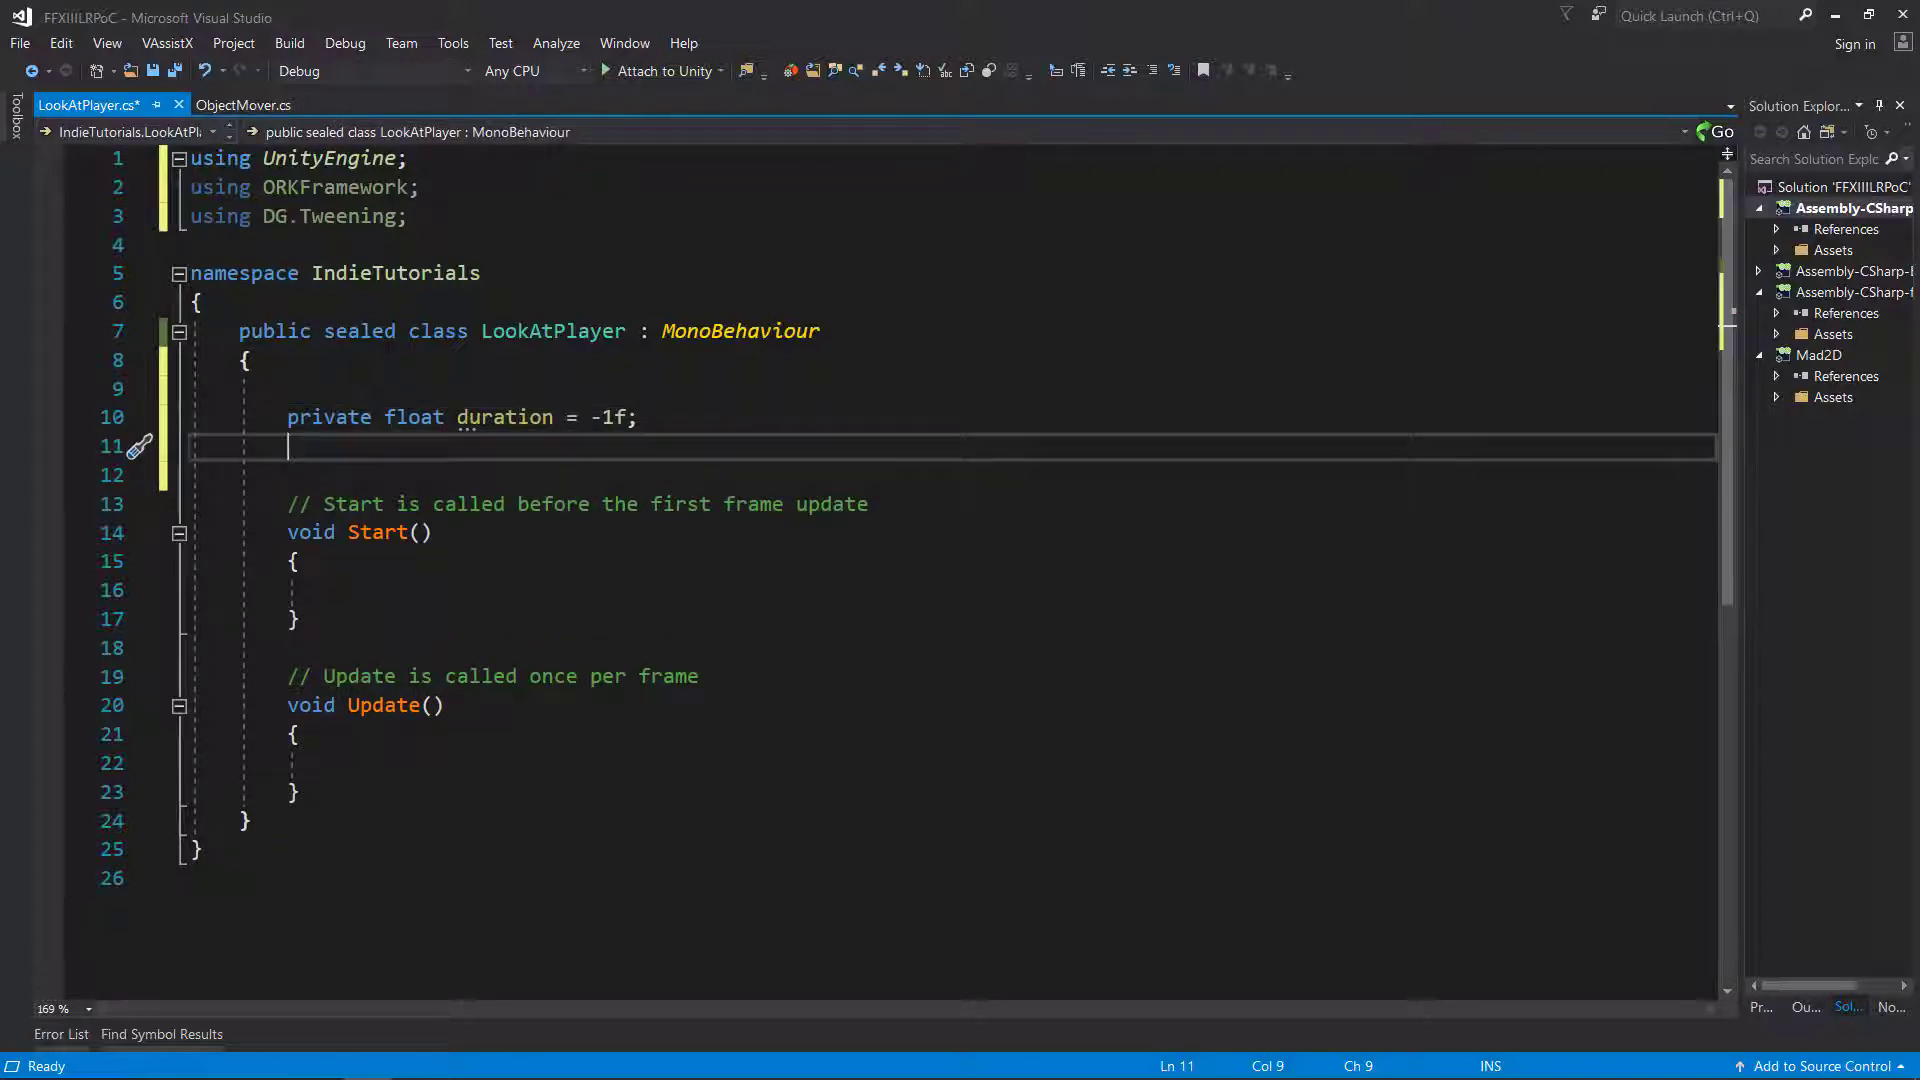
pyautogui.write('private Transform')
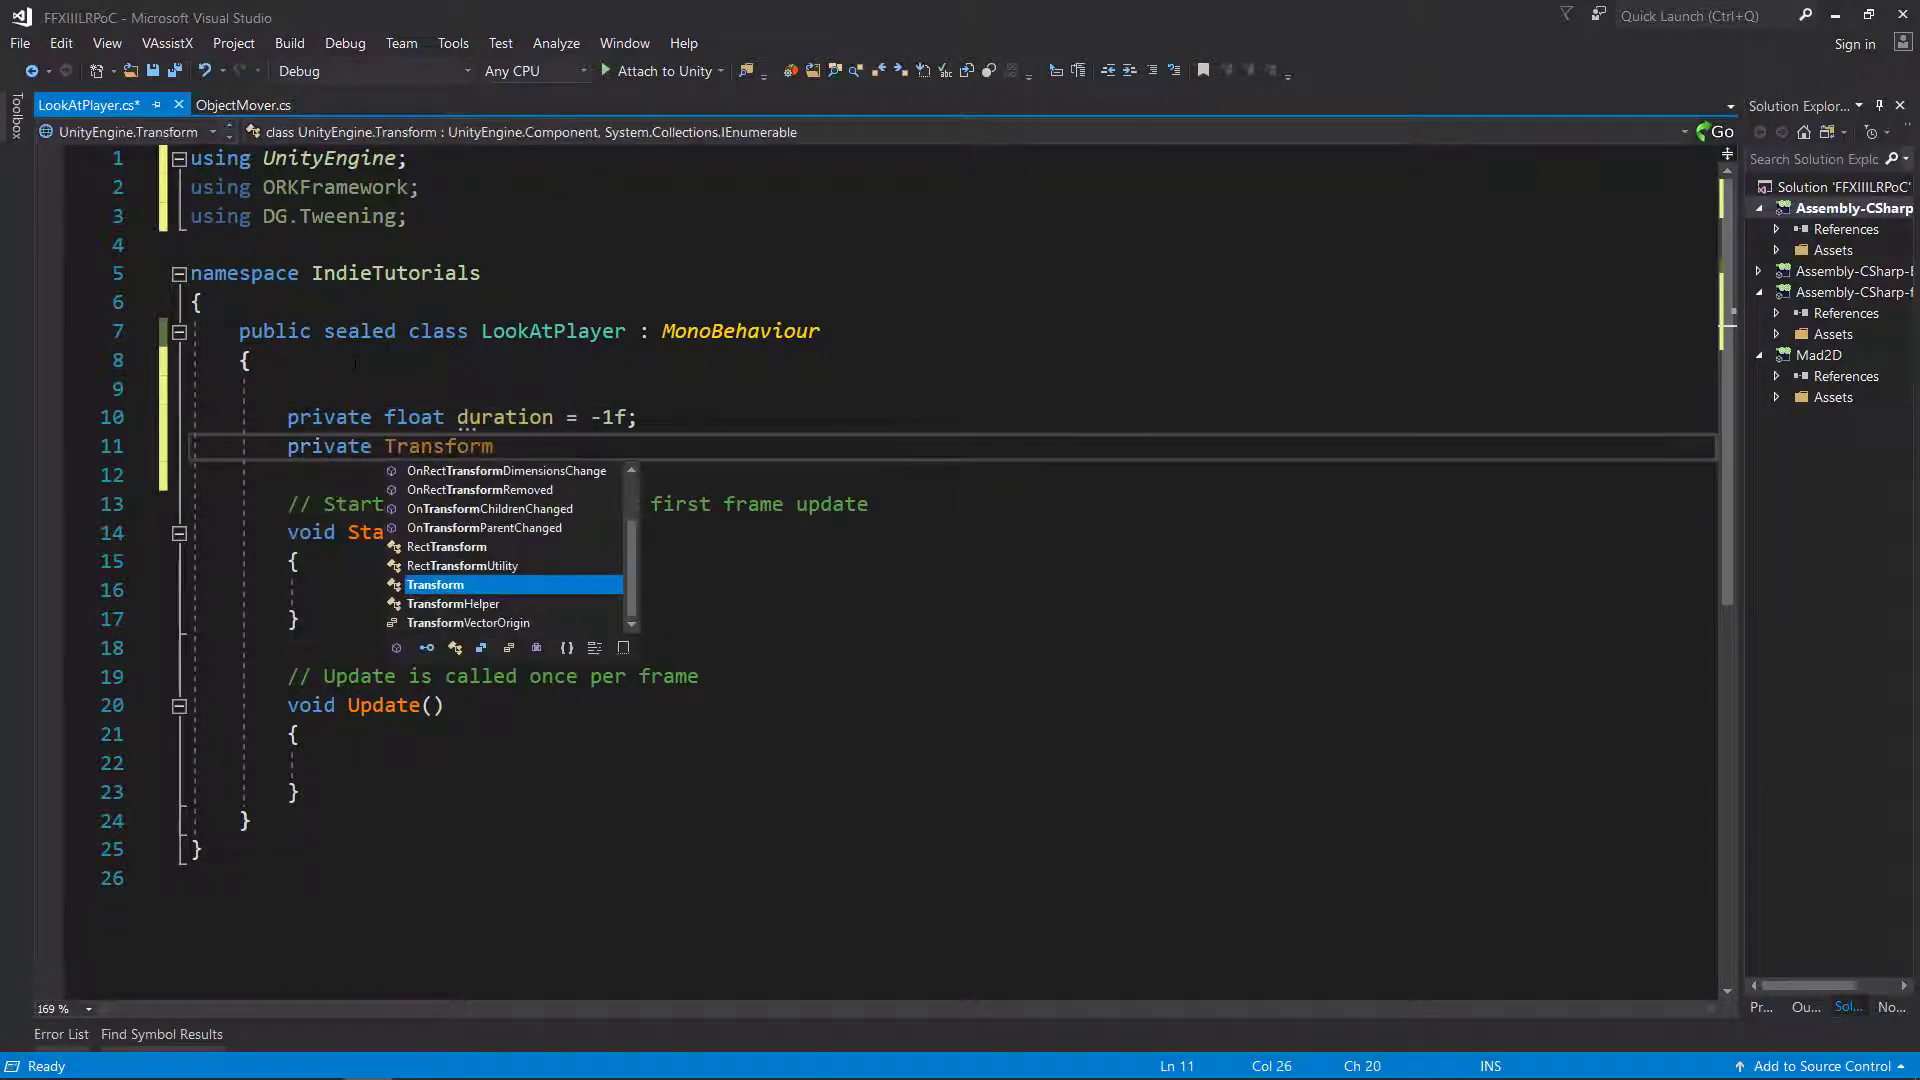
pyautogui.write(' oa')
pyautogui.press('BackSpace')
pyautogui.press('BackSpace')
pyautogui.write('playerTransform')
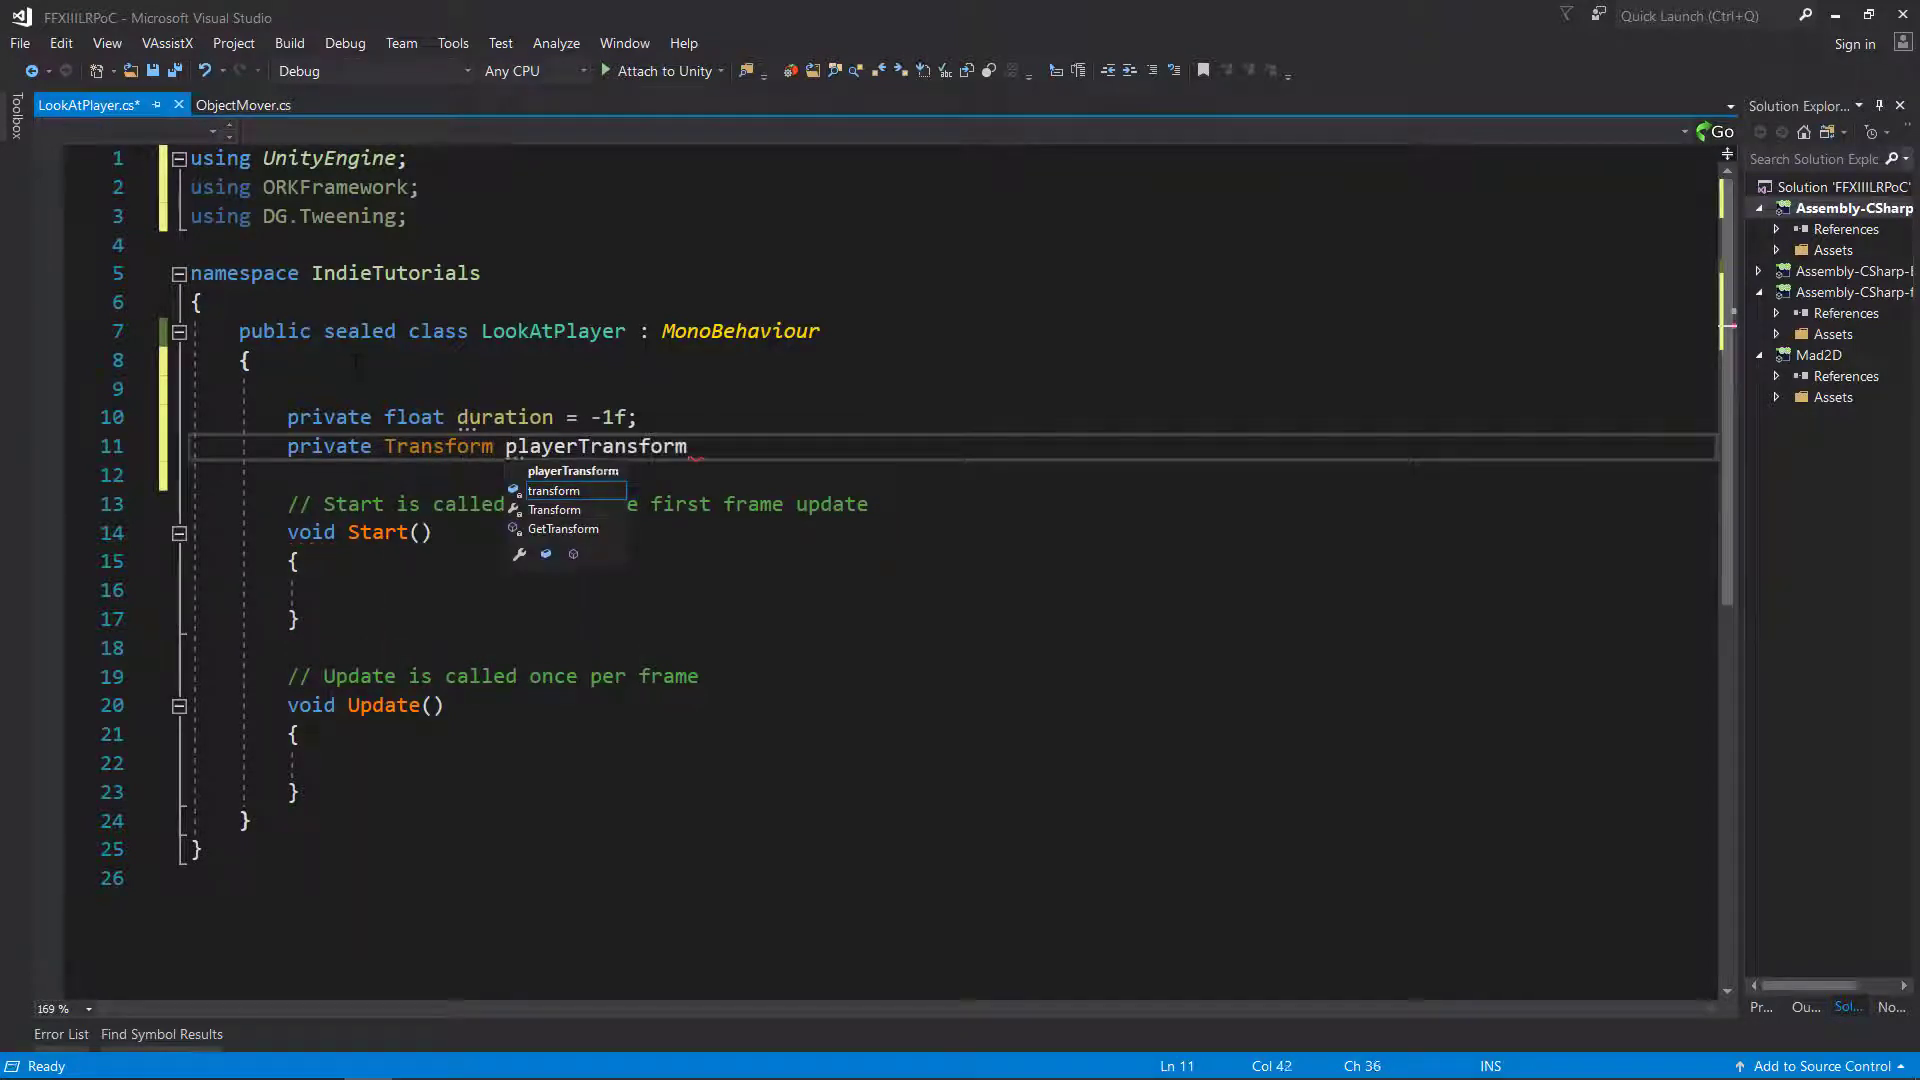
pyautogui.write(' = null;')
pyautogui.click(288, 417)
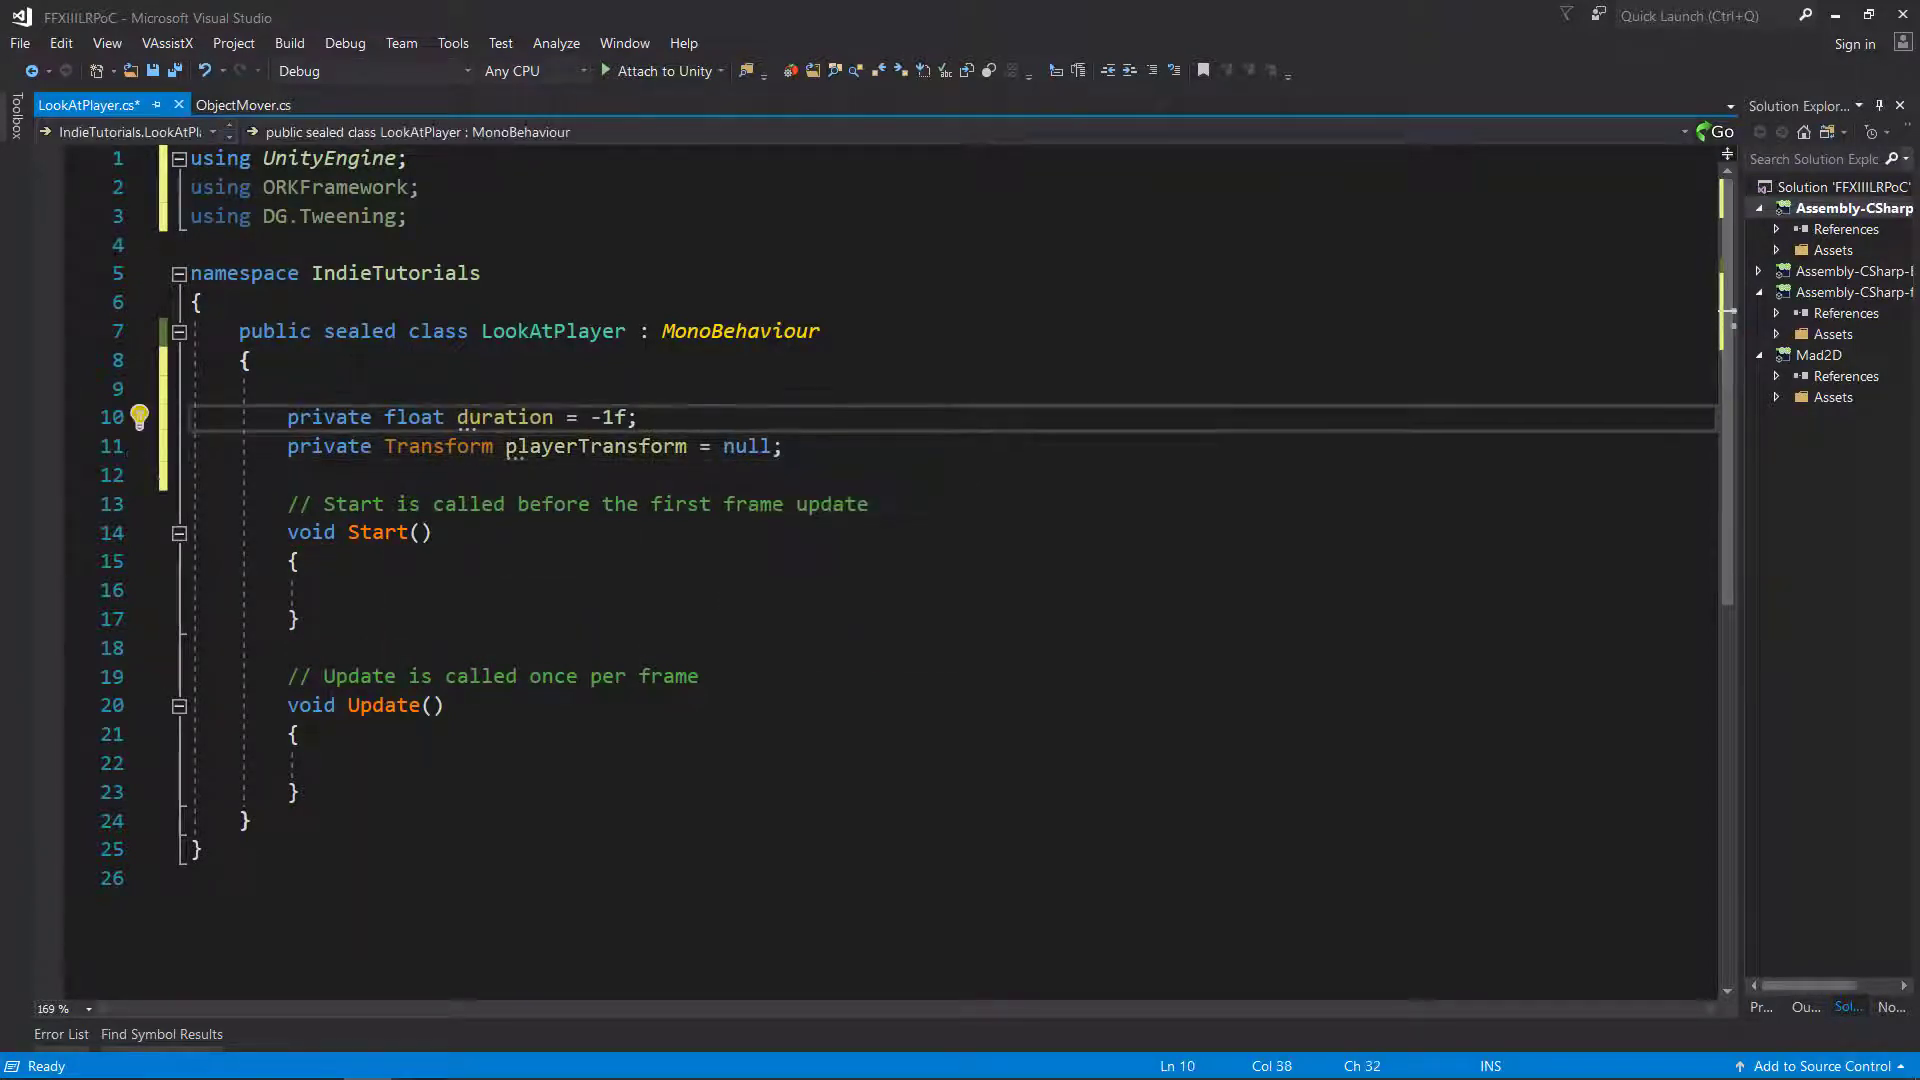
pyautogui.write('[Serial')
pyautogui.write('iz')
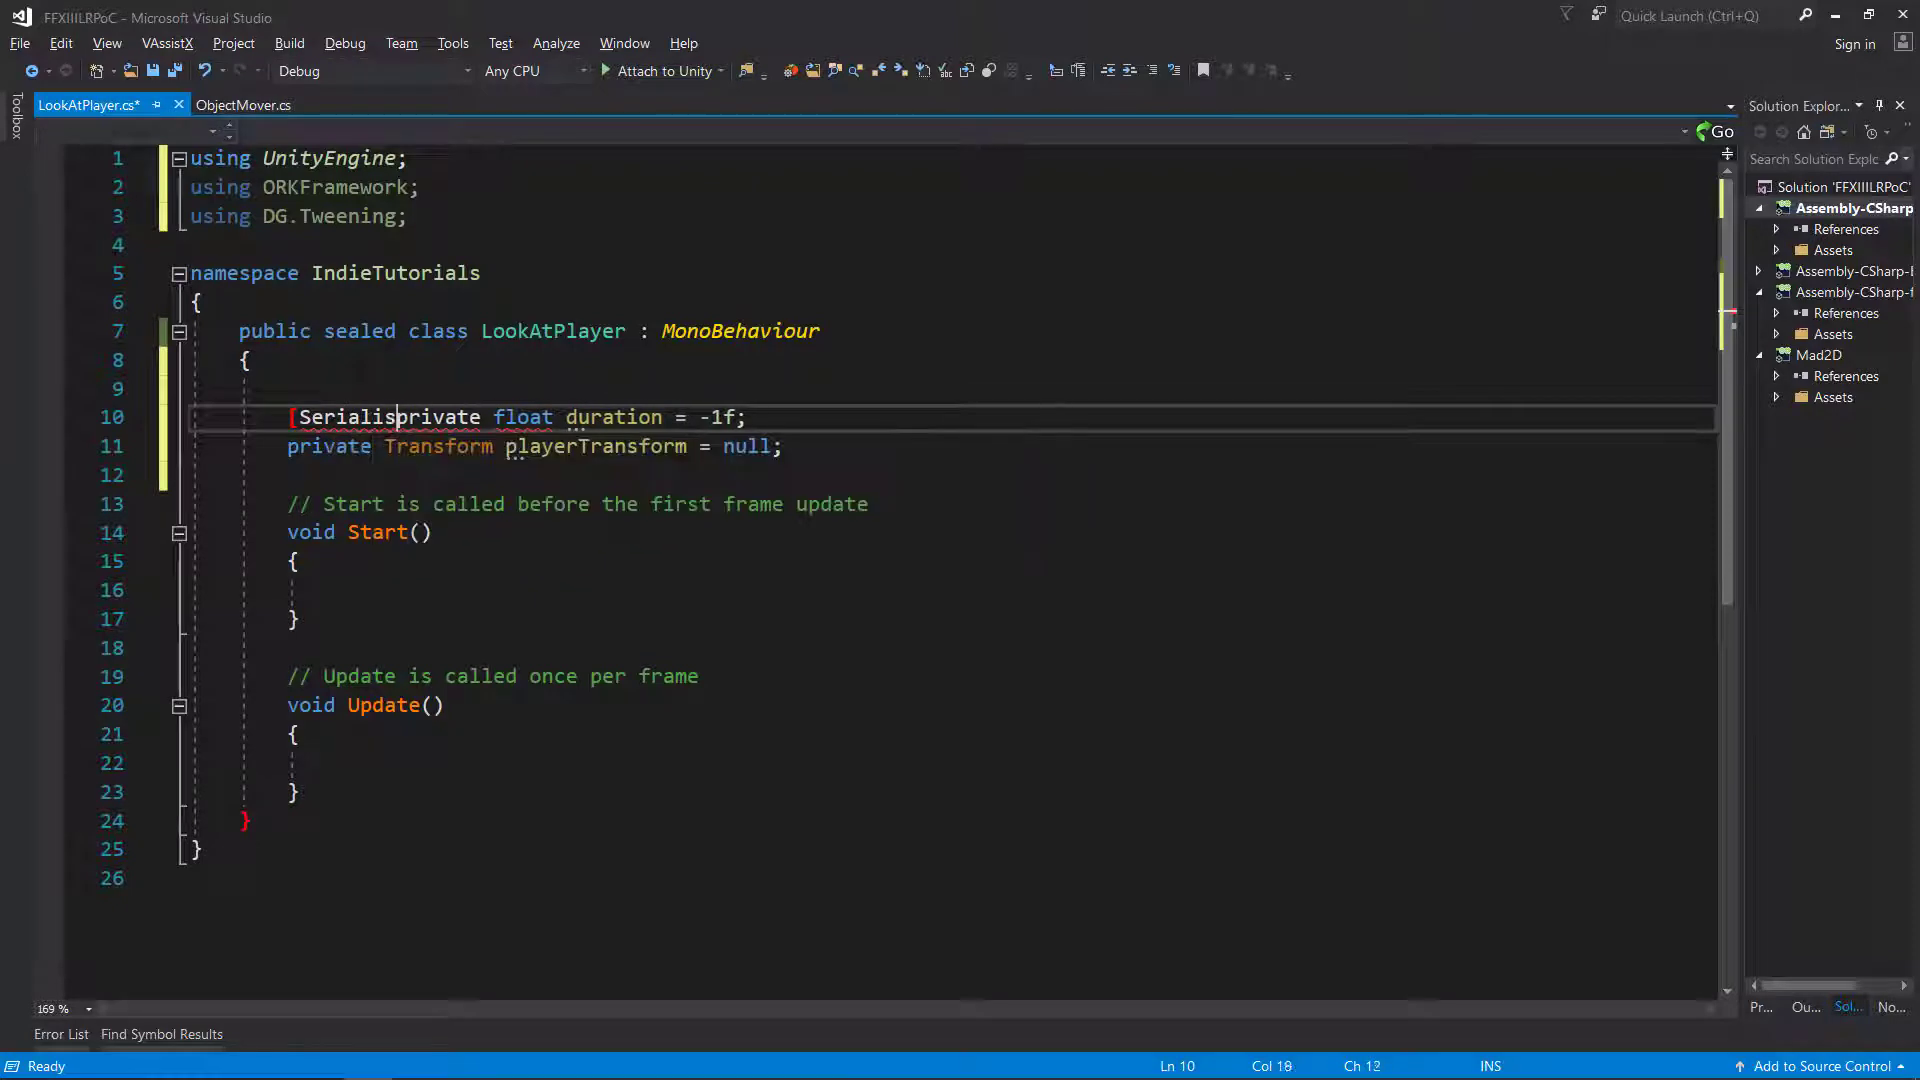
pyautogui.write('eField]')
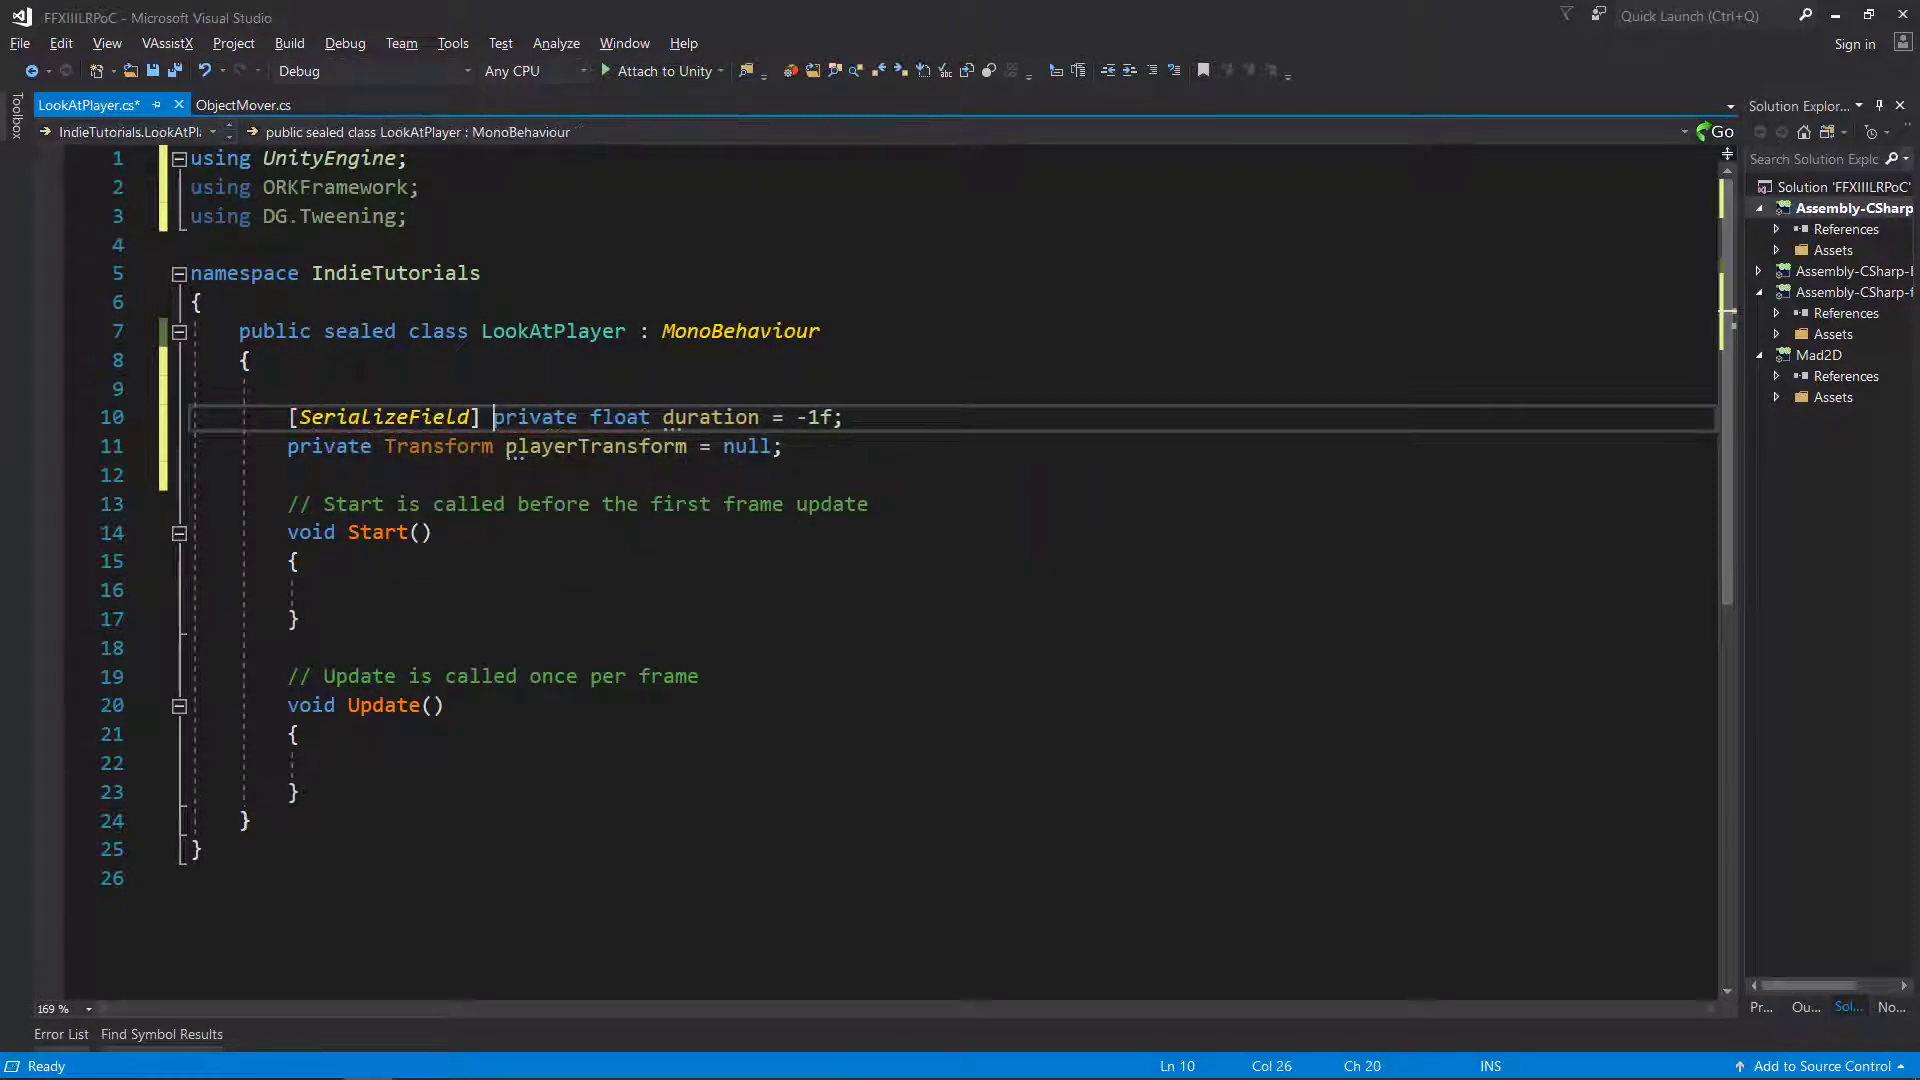
pyautogui.click(846, 417)
# Remove the Start comment, make Start private, and open an if (ORK.Initialized) block; save.
pyautogui.moveTo(870, 504); pyautogui.dragTo(288, 504)
pyautogui.press('Delete')
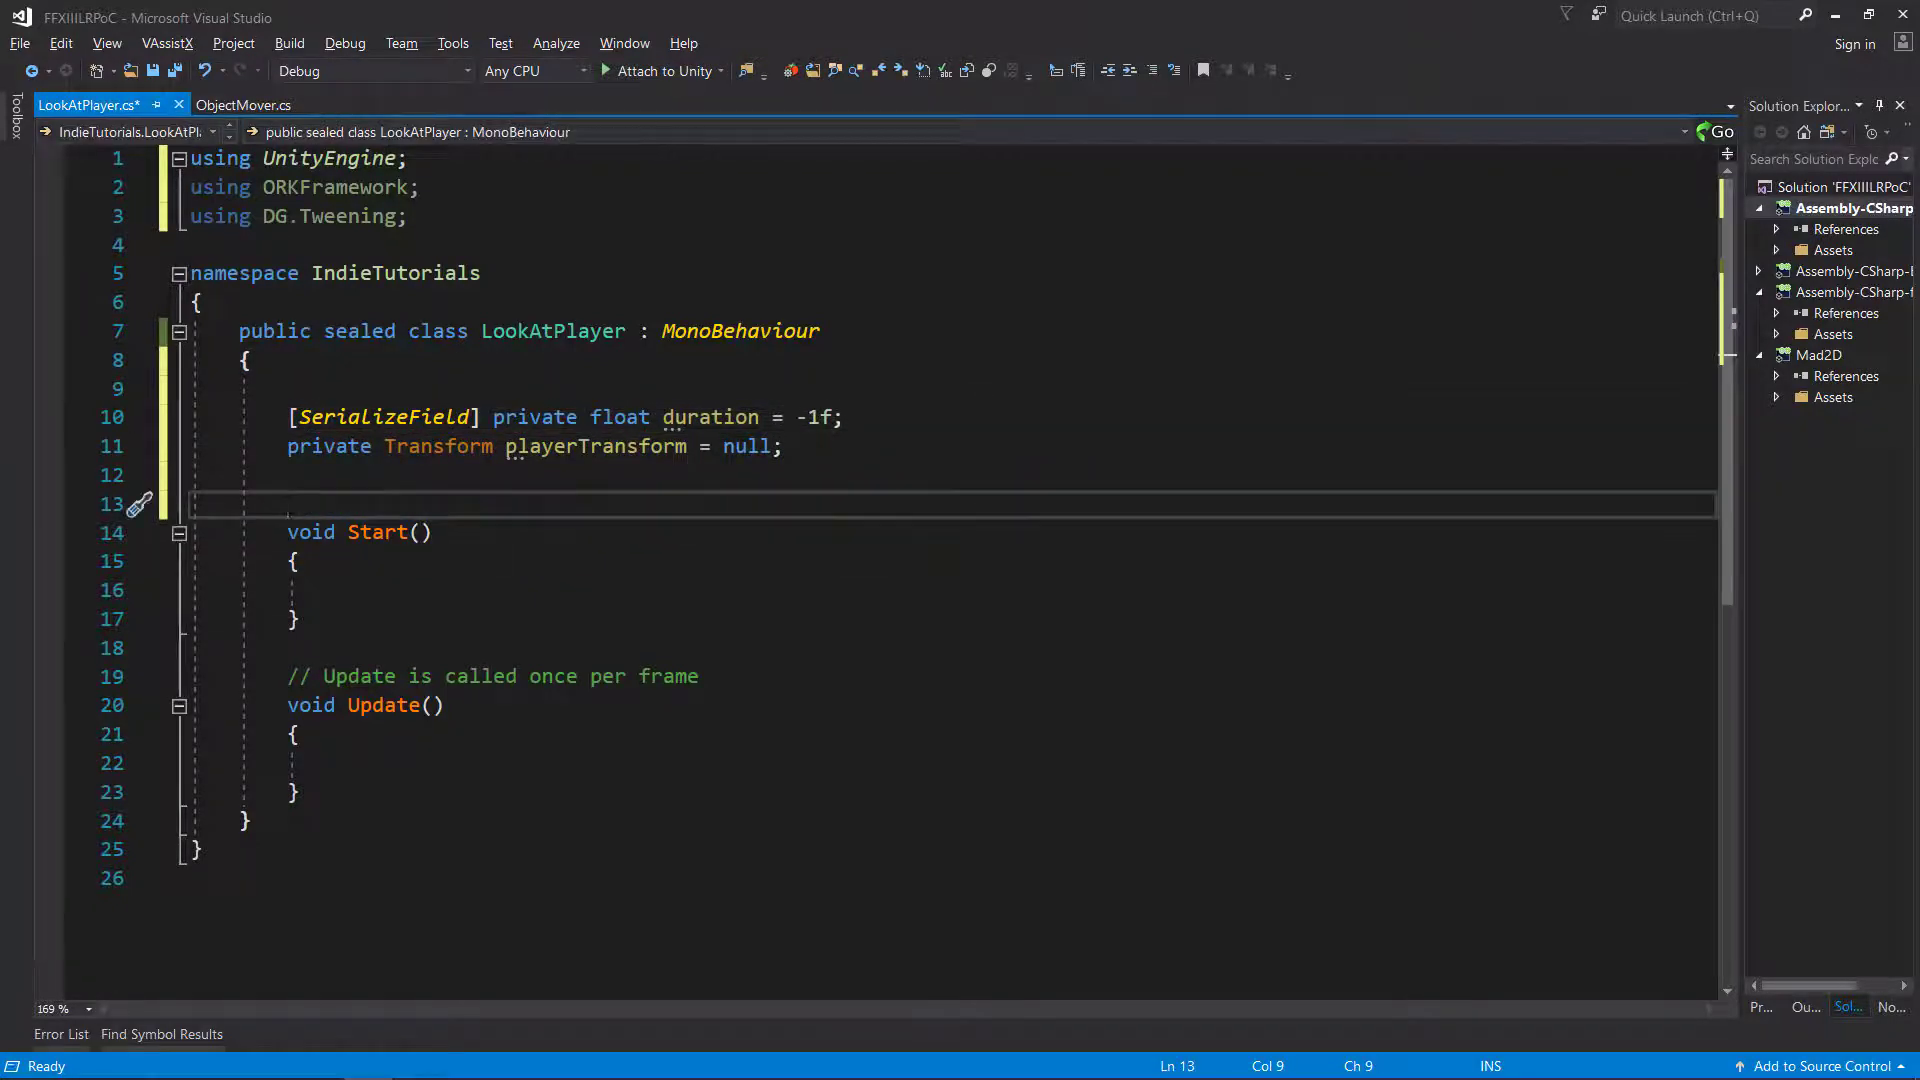
pyautogui.press('Down')
pyautogui.write('private')
pyautogui.press('Down')
pyautogui.press('Return')
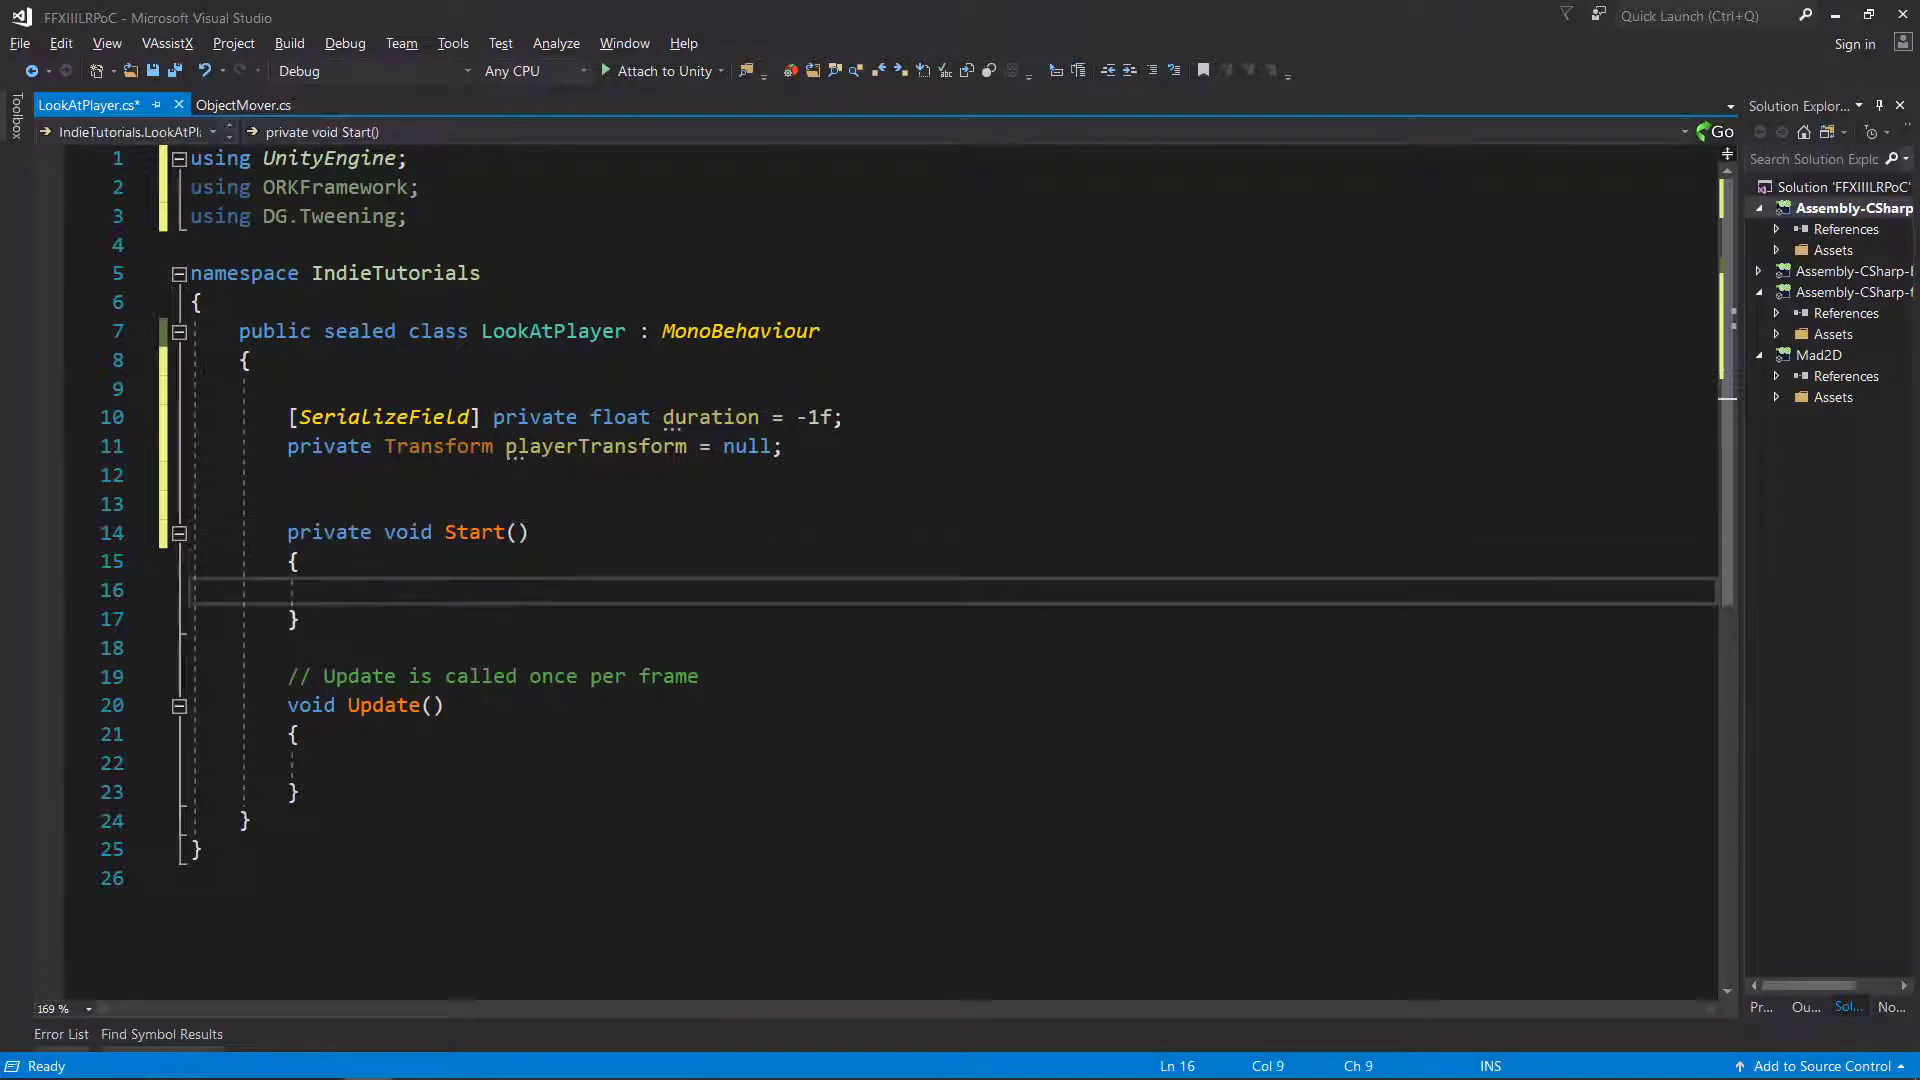
pyautogui.write('if (ORK')
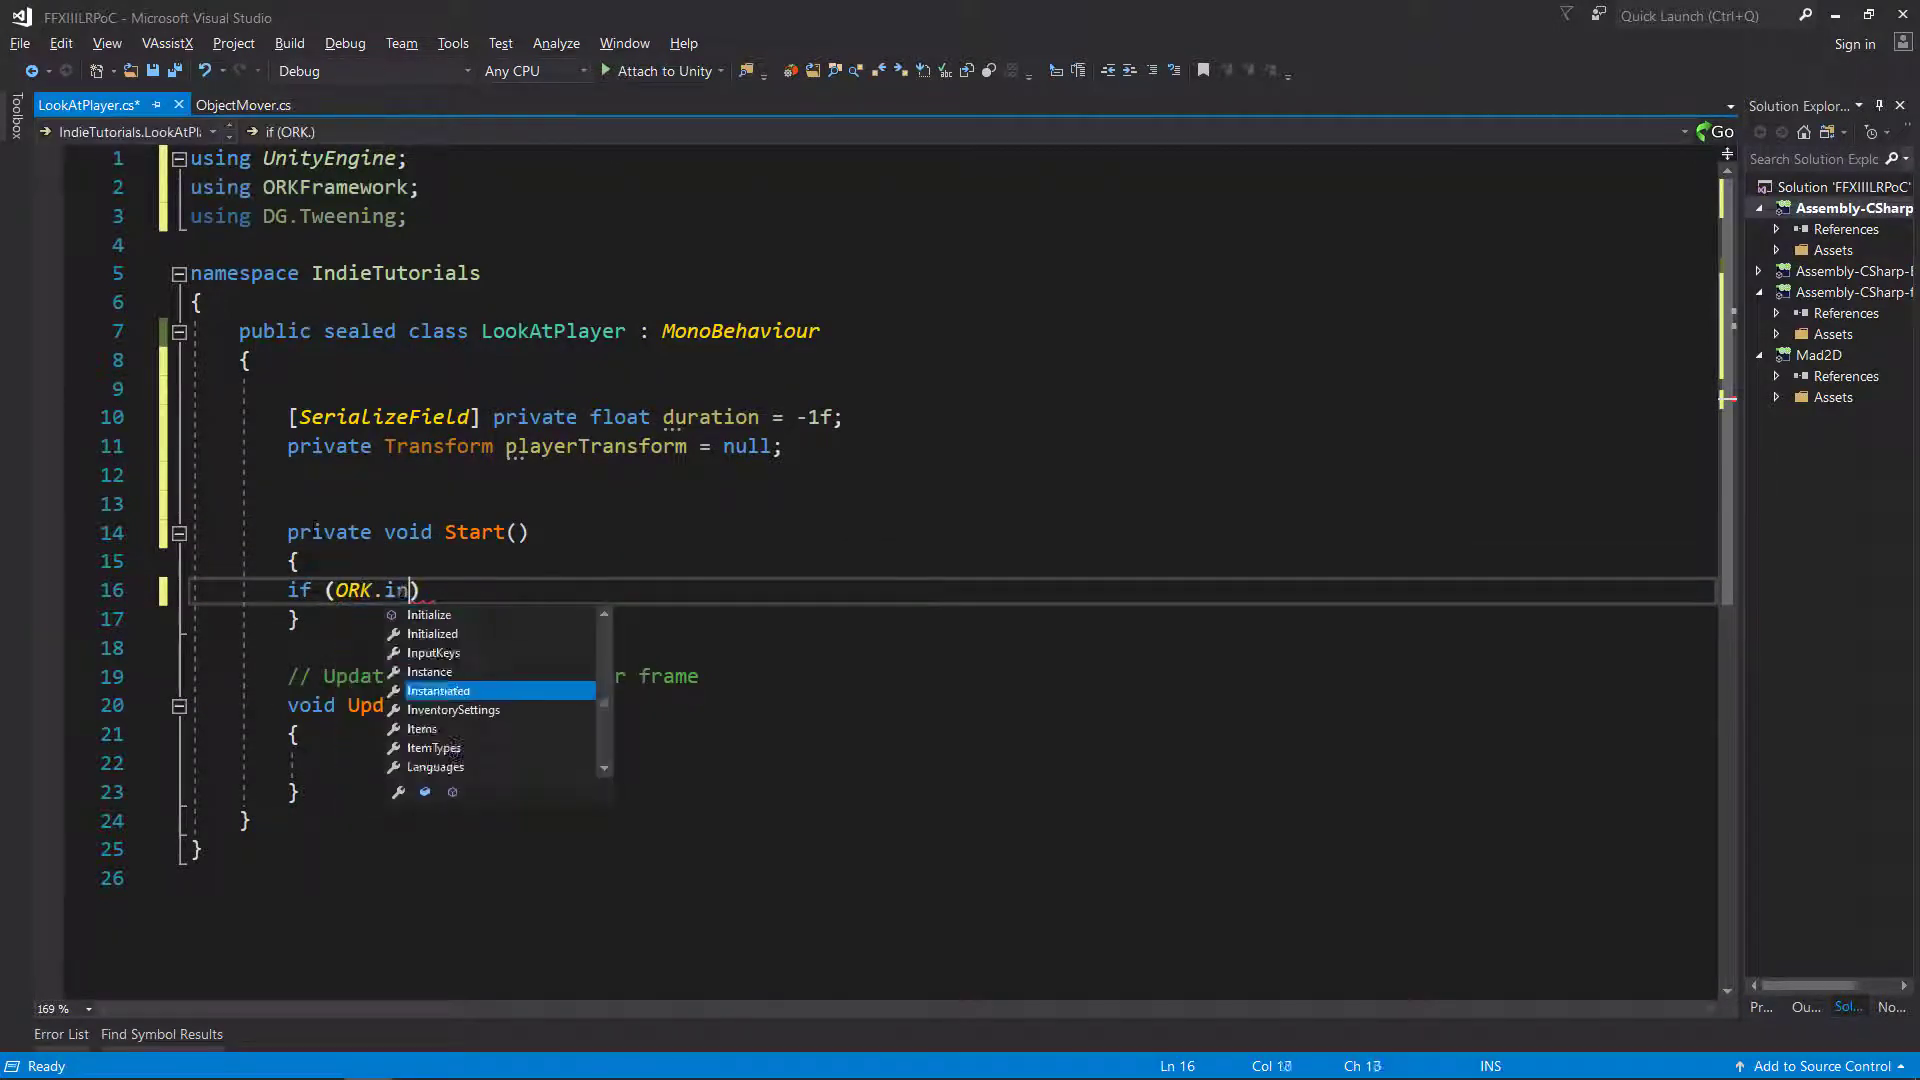
pyautogui.write('.Ini')
pyautogui.press('Tab')
pyautogui.press('End')
pyautogui.press('Return')
pyautogui.write('{')
pyautogui.press('Return')
pyautogui.hotkey('ctrl', 's')
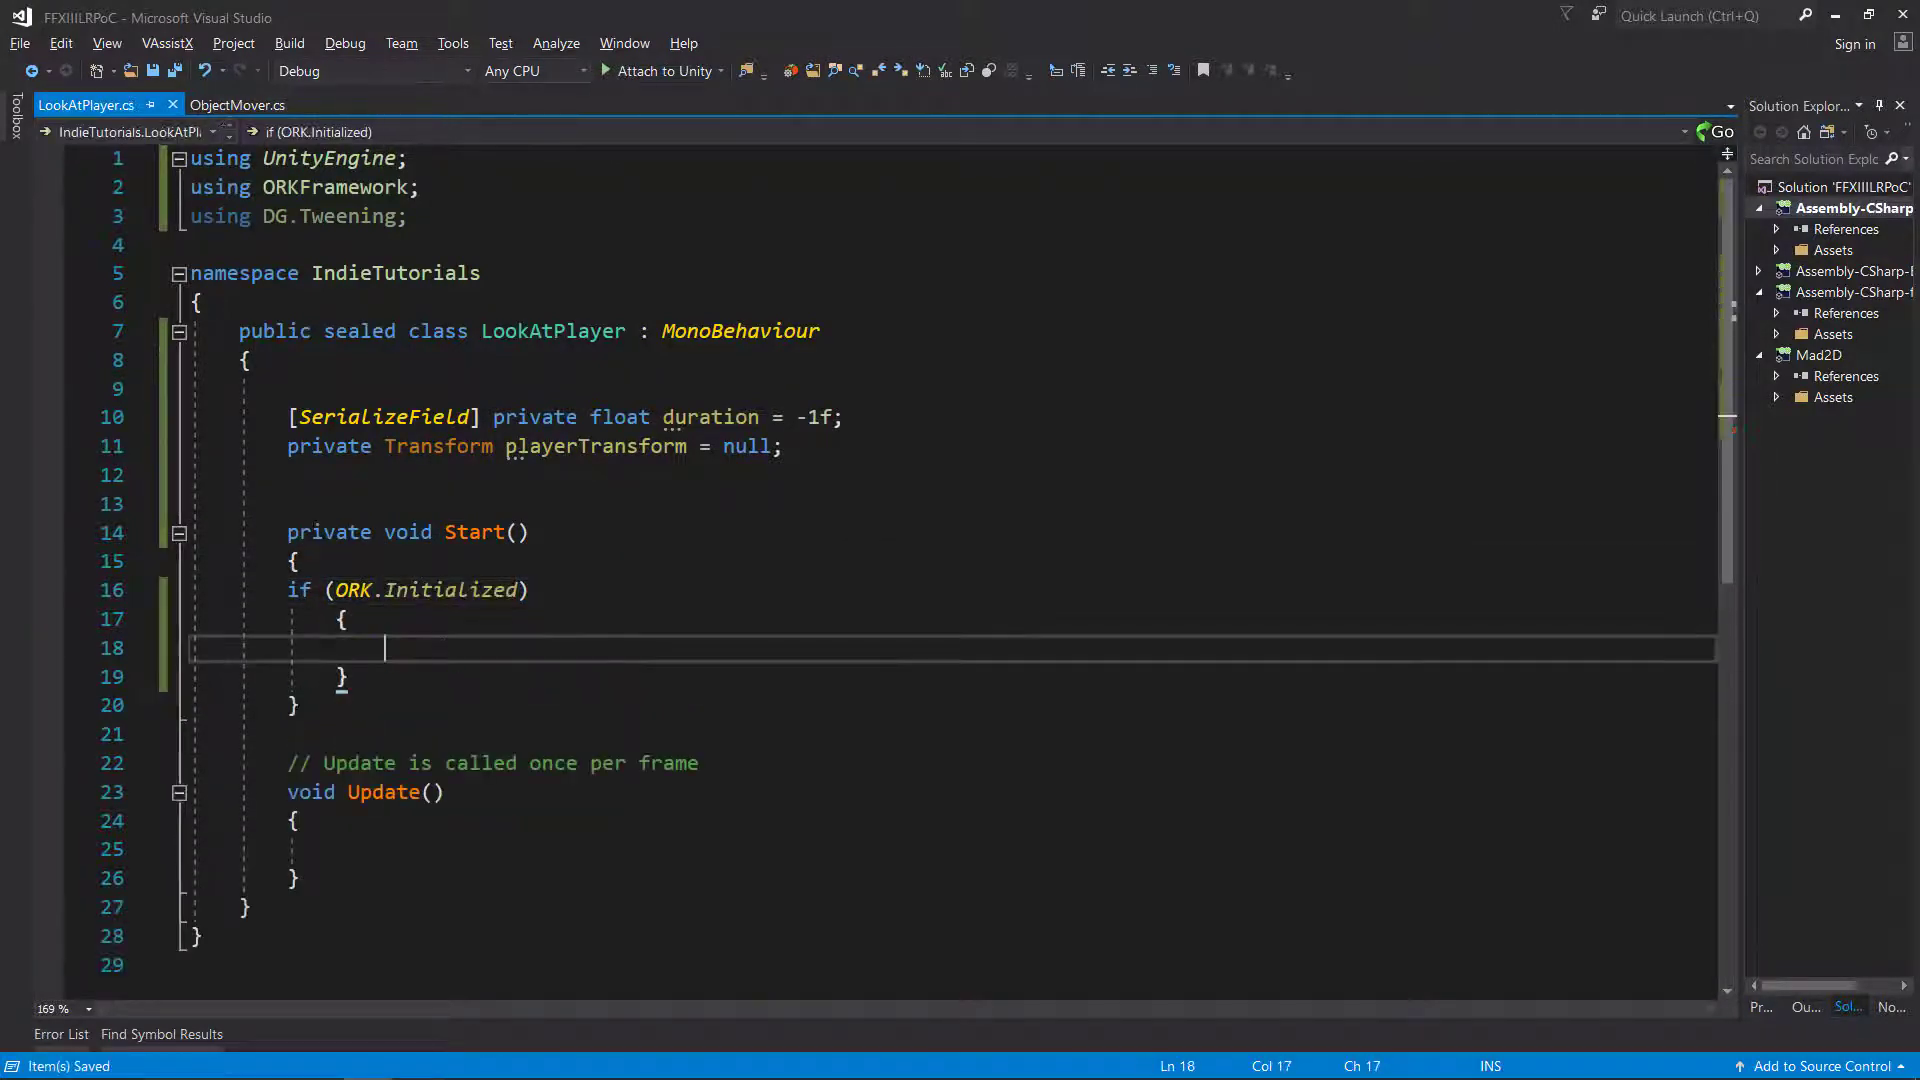
# Inside the if block, assign playerTransform = ORK.Game.GetPlayer().transform.
pyautogui.press('Up')
pyautogui.press('Up')
pyautogui.press('Tab')
pyautogui.press('Down')
pyautogui.press('Down')
pyautogui.write('player')
pyautogui.press('Up')
pyautogui.press('Tab')
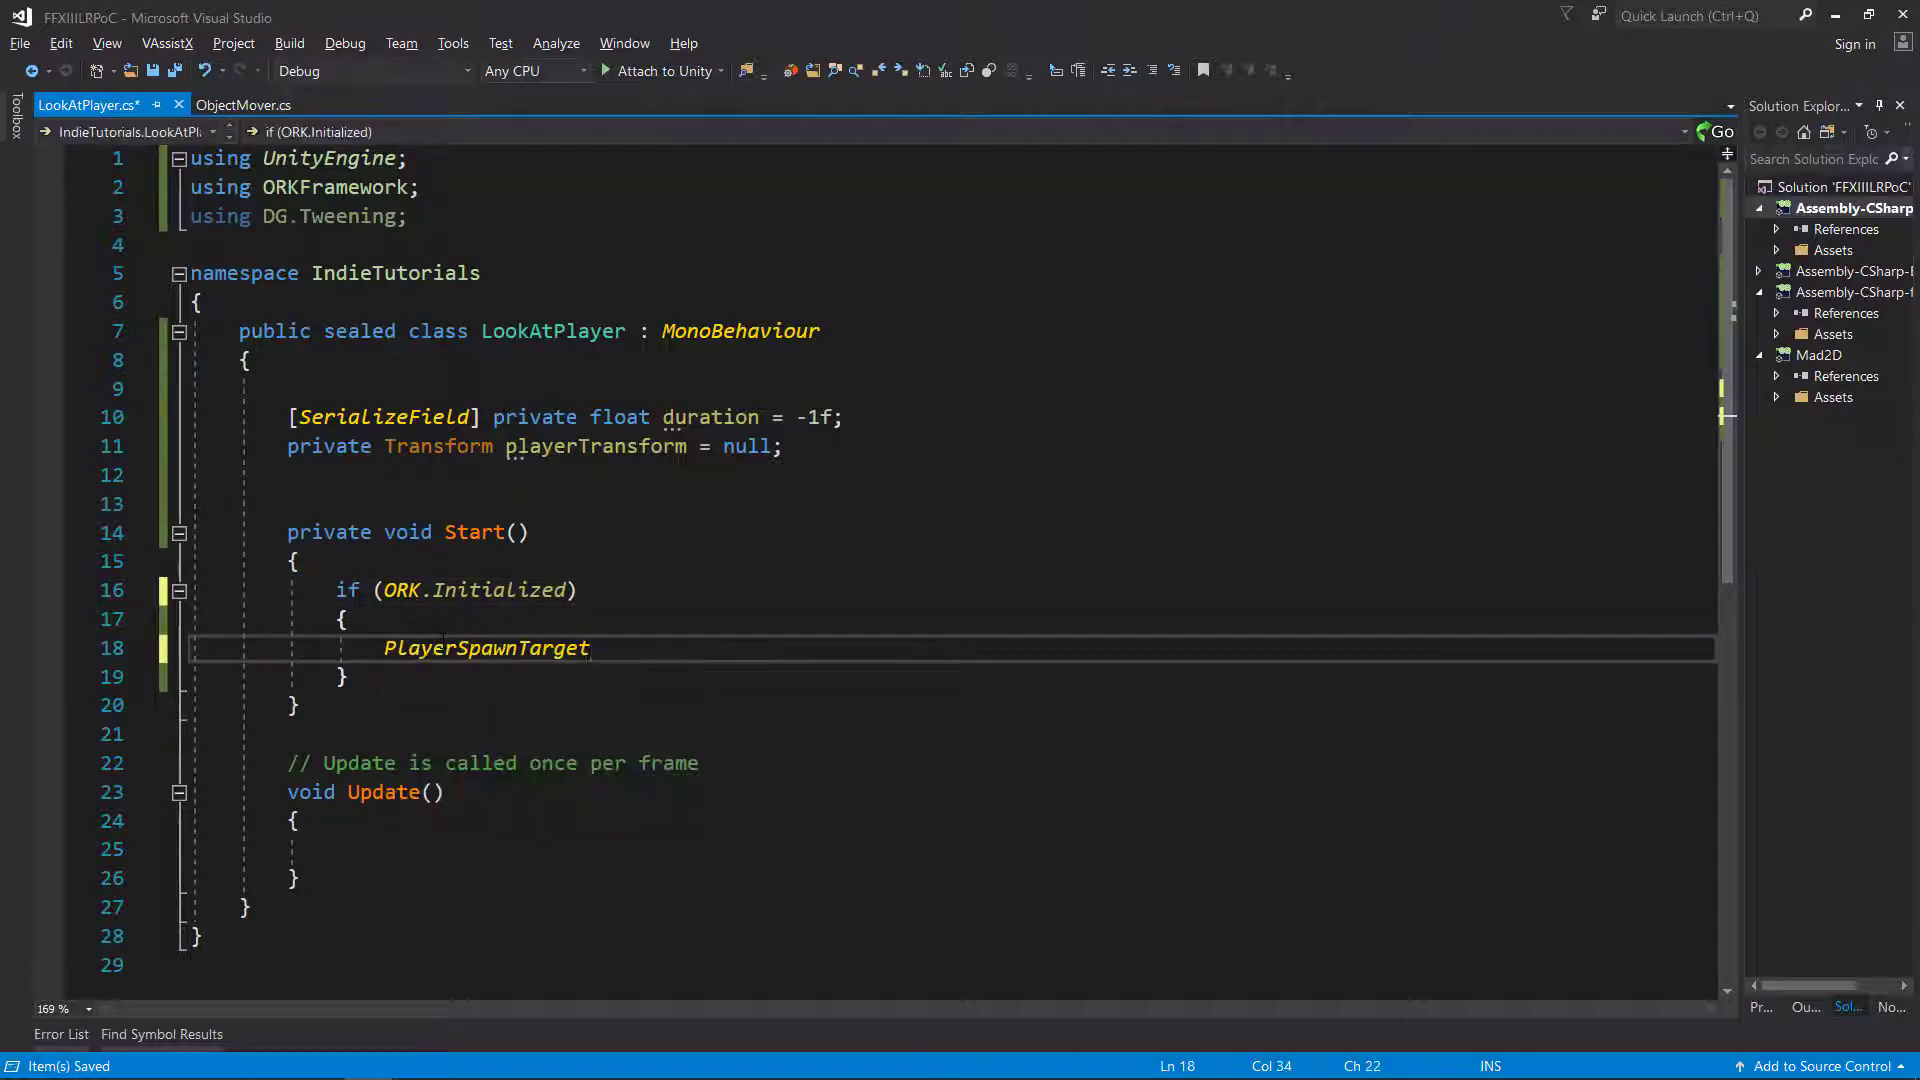
pyautogui.press('BackSpace')
pyautogui.press('BackSpace')
pyautogui.press('BackSpace')
pyautogui.write('ayerTransform = ')
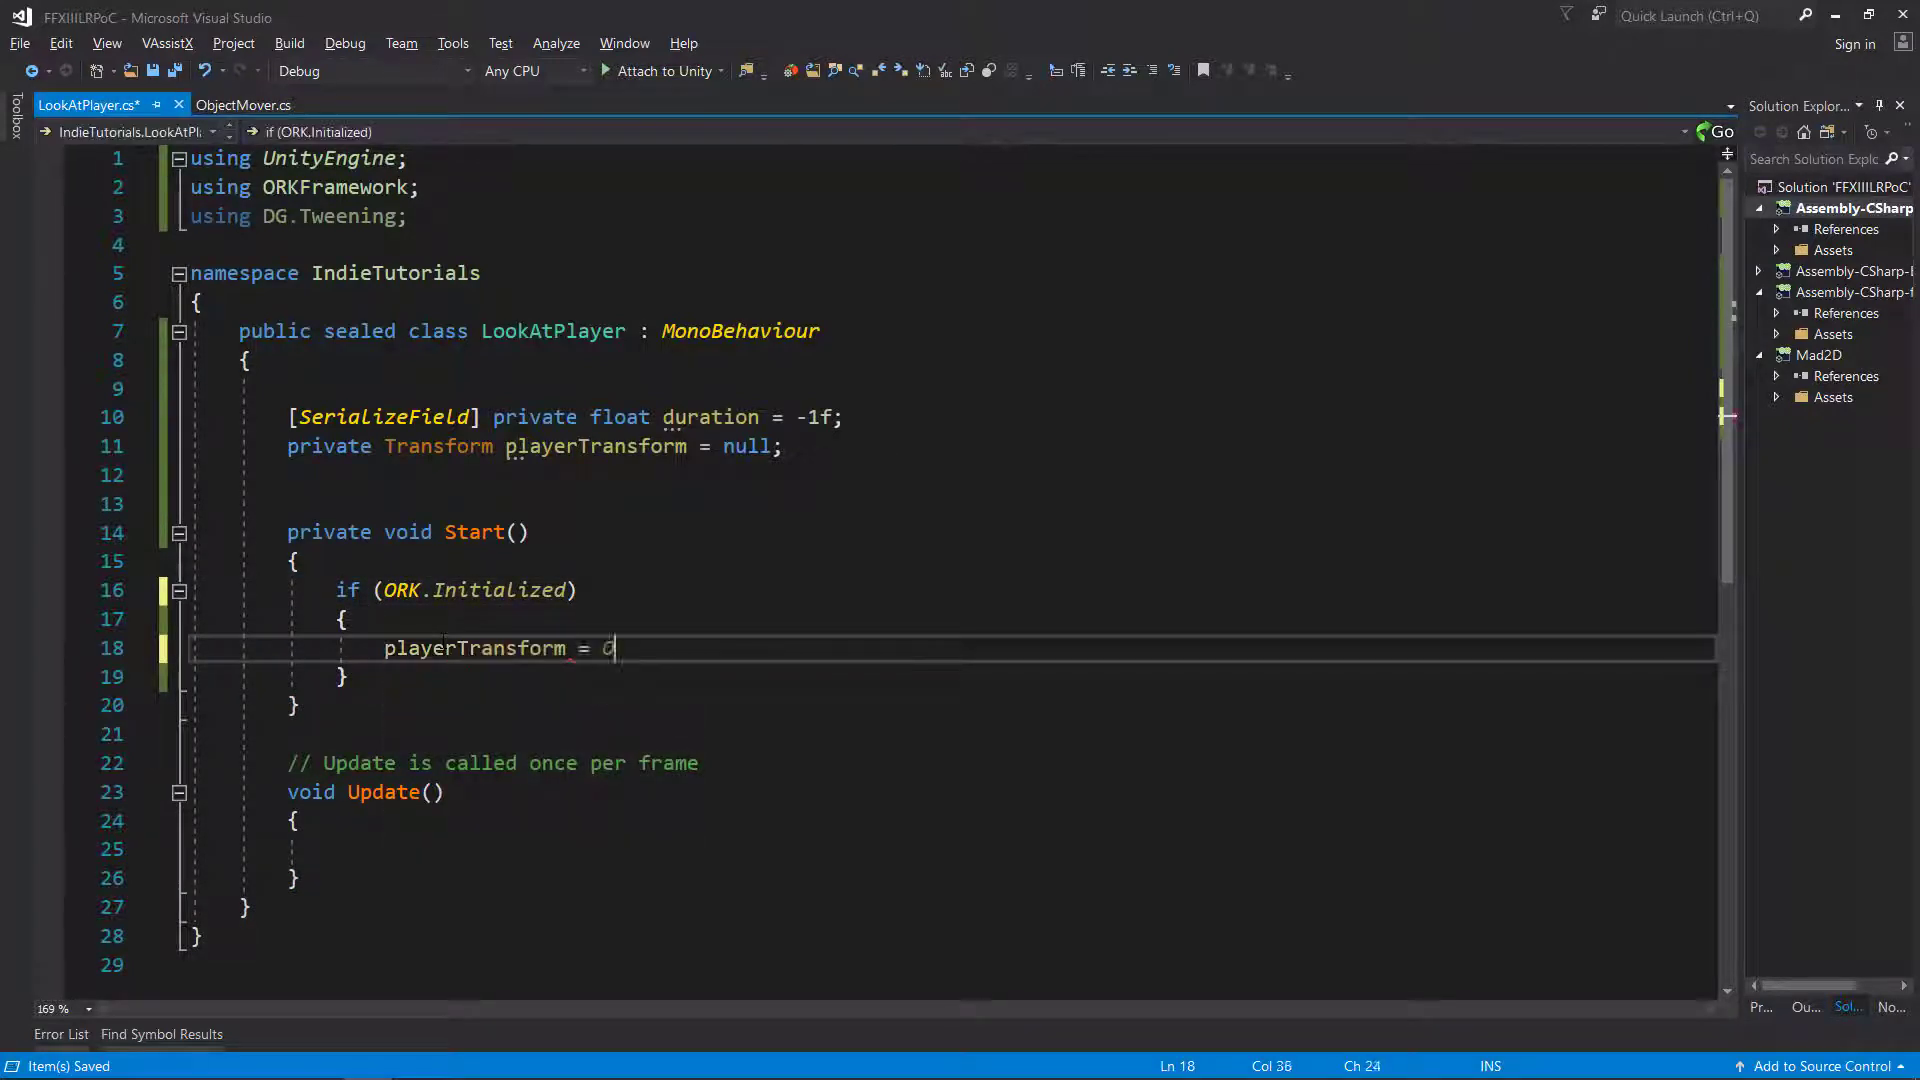
pyautogui.write('ORK.Game.GetPlayer()')
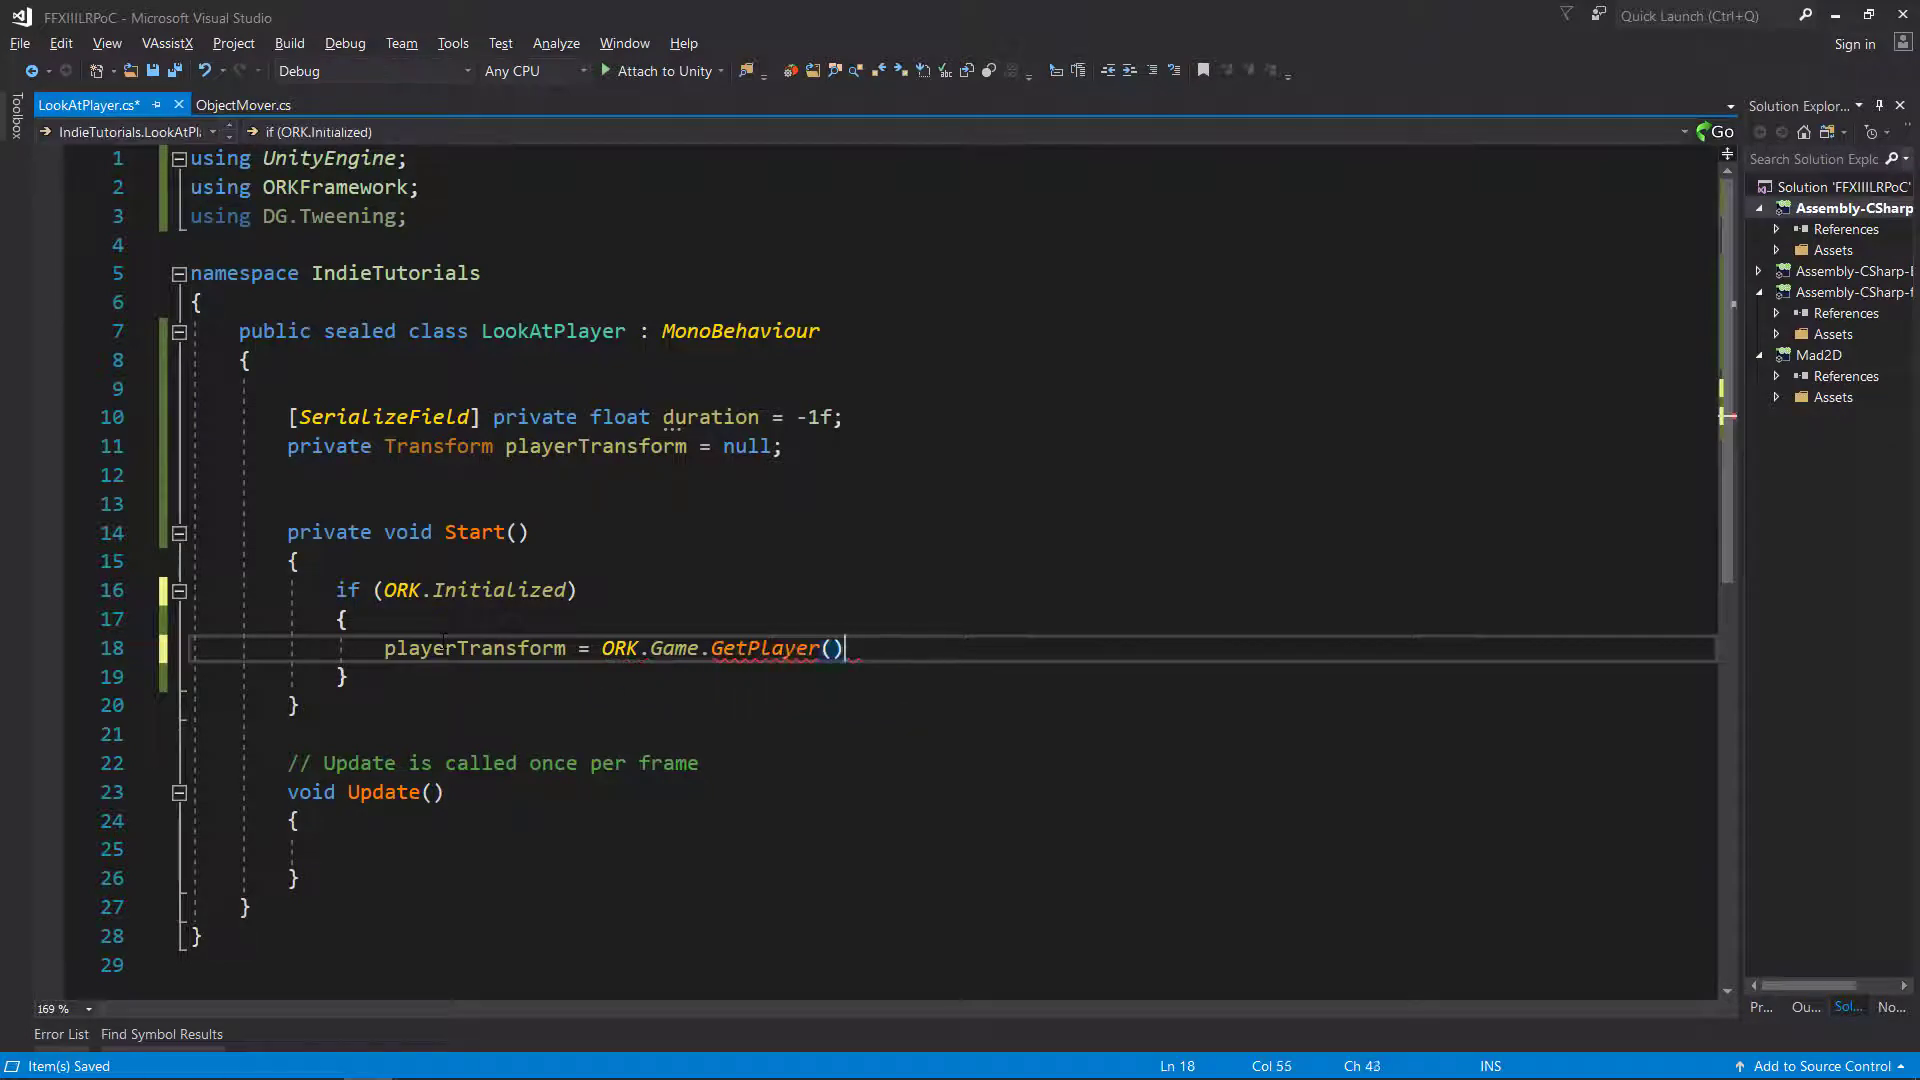
pyautogui.write('.transform;')
# Turn Update into a private LateUpdate method and delete its comment.
pyautogui.scroll(-2, 443, 640)
pyautogui.click(288, 619)
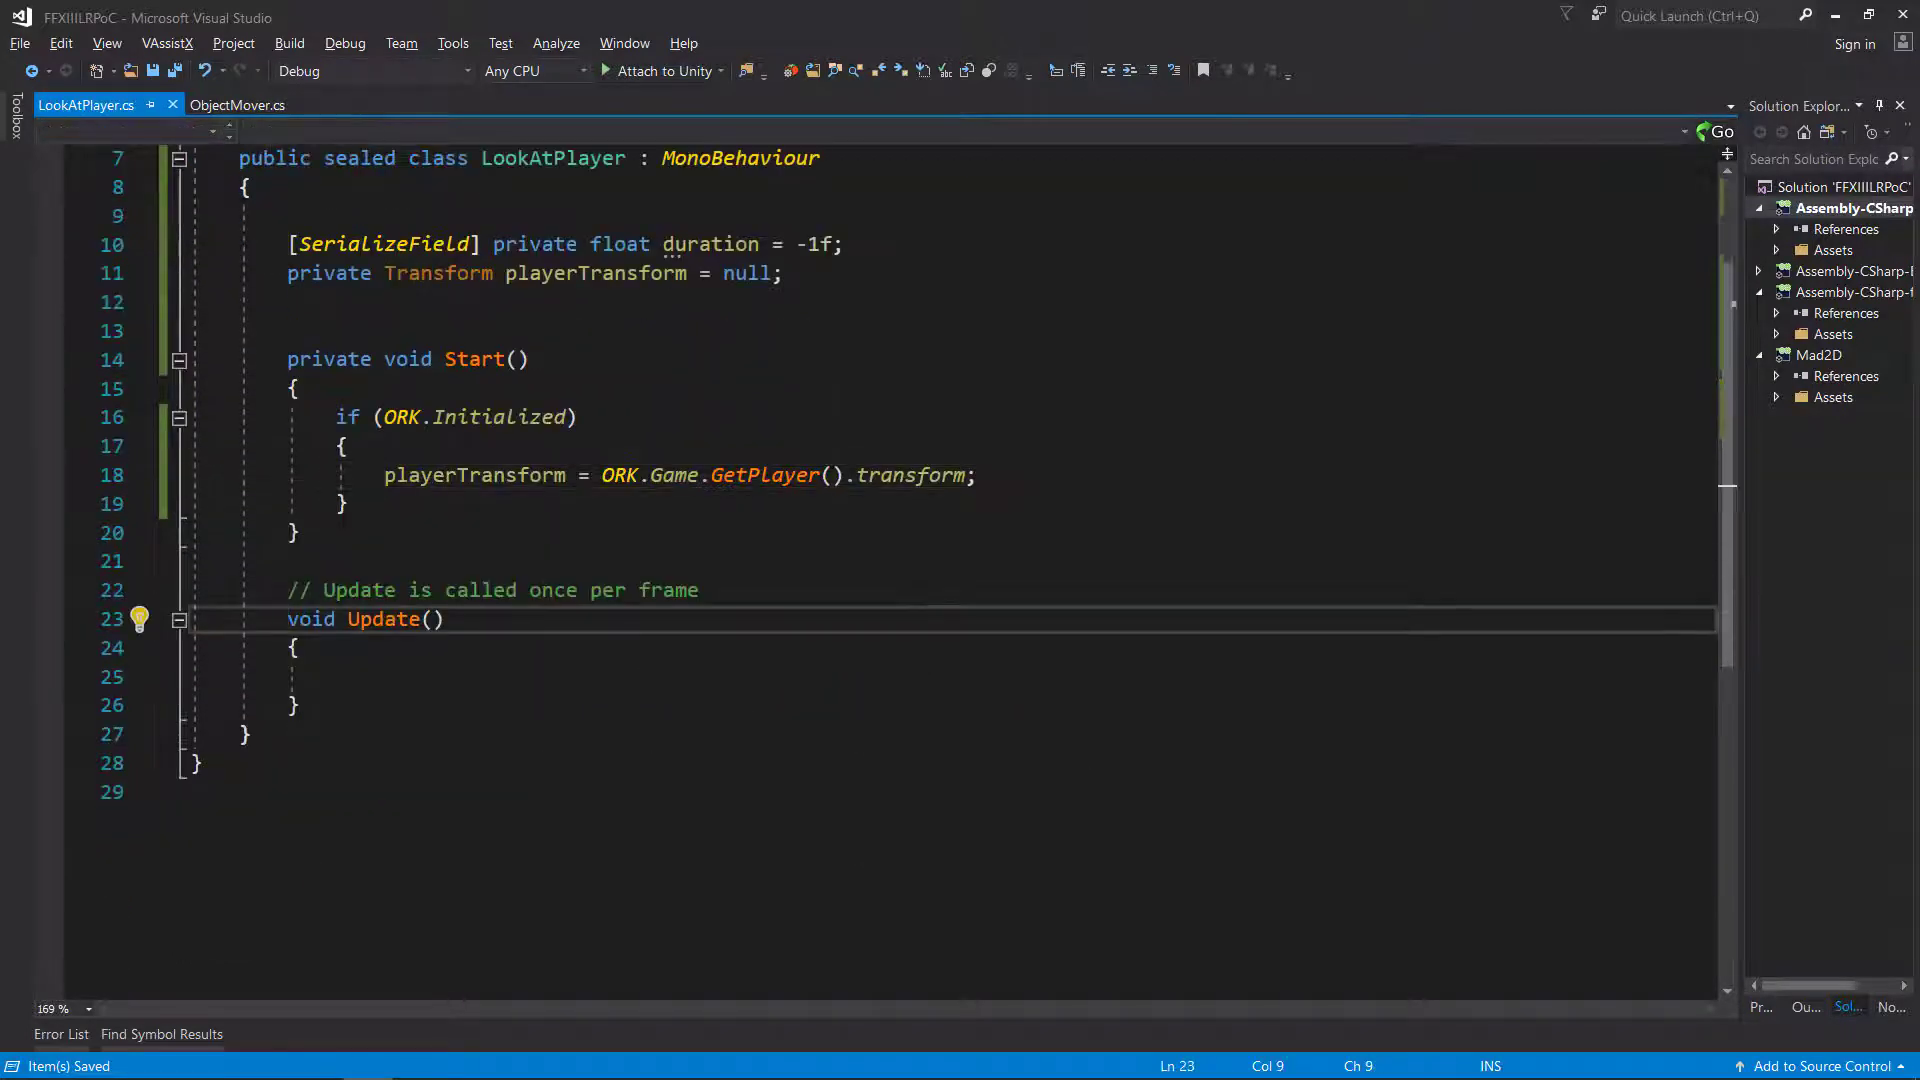
pyautogui.write('private')
pyautogui.click(288, 590)
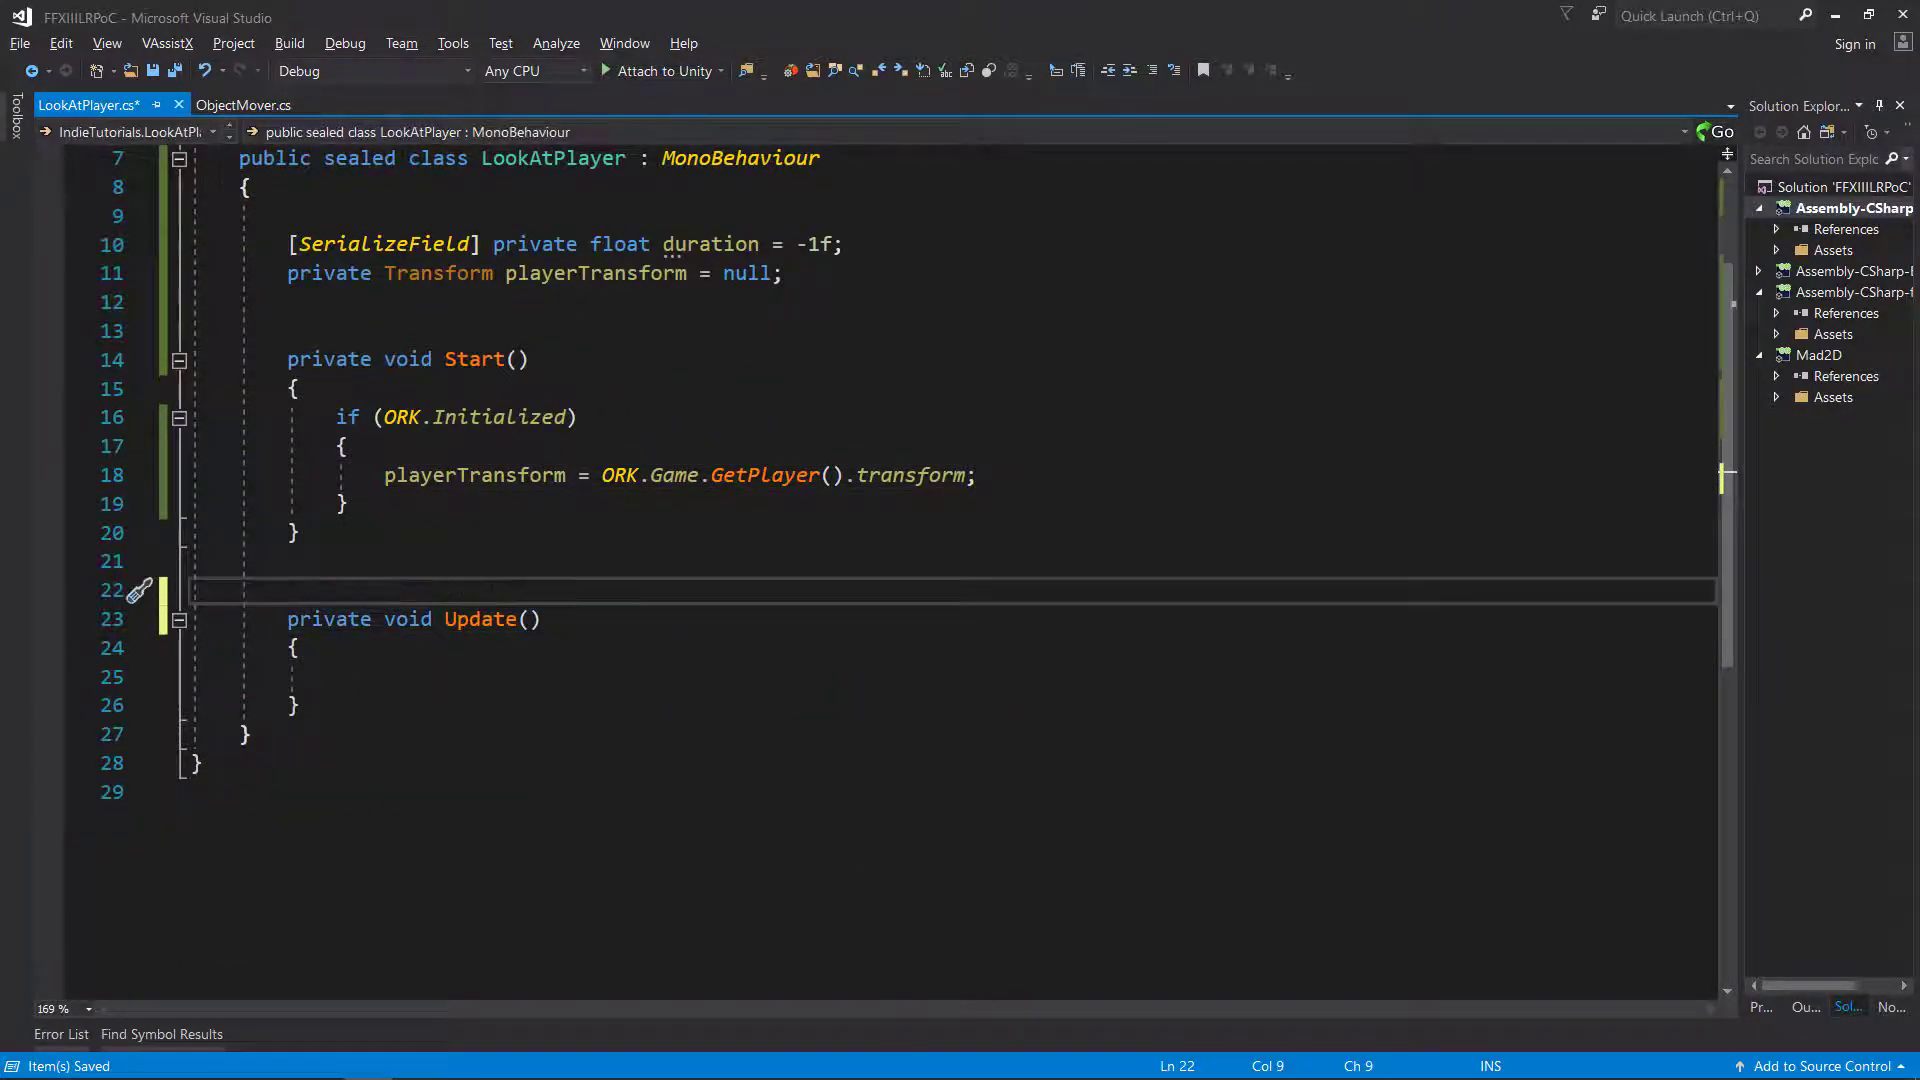
pyautogui.hotkey('shift', 'End')
pyautogui.press('Delete')
pyautogui.click(445, 619)
pyautogui.write('Late')
# In LateUpdate, if playerTransform exists, call transform.DOLookAt(playerTransform.position, duration, AxisConstraint.Y).
pyautogui.click(384, 677)
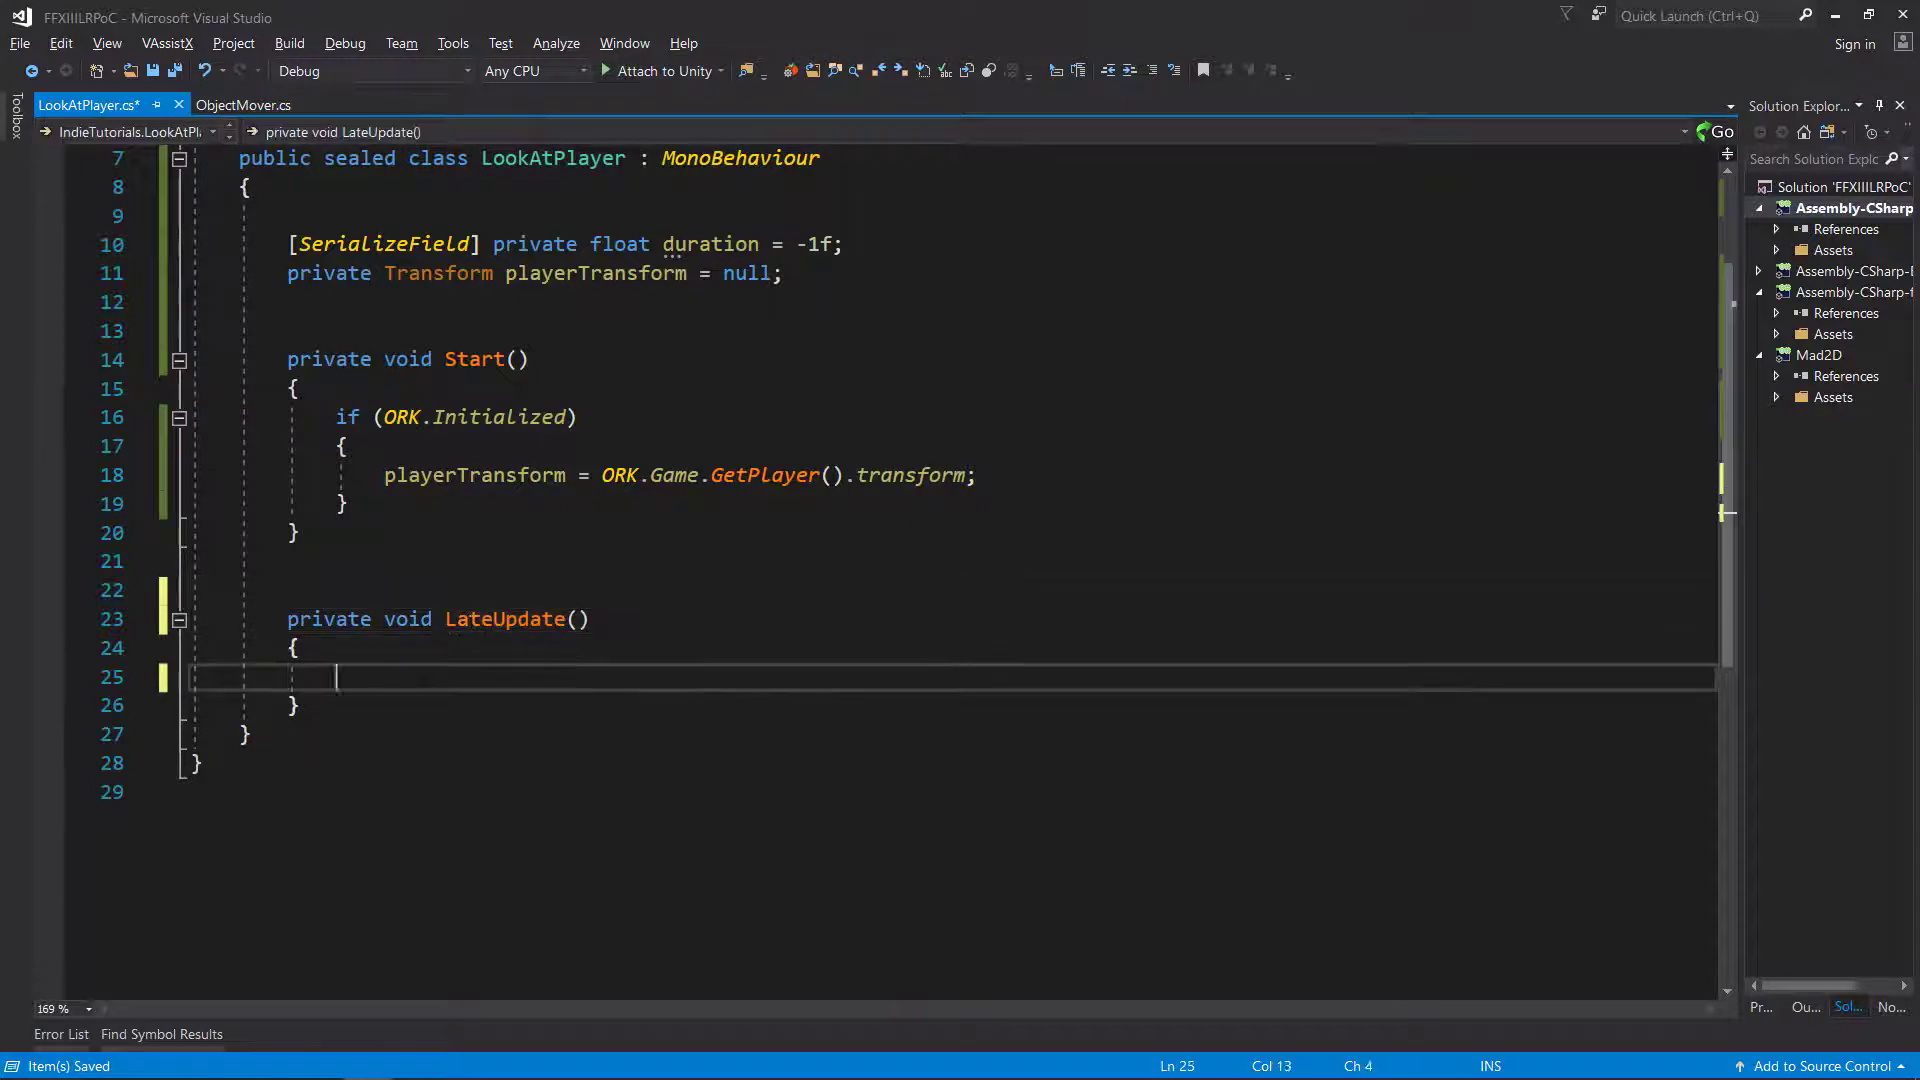
pyautogui.write('if (play')
pyautogui.press('Tab')
pyautogui.press('Right')
pyautogui.press('Return')
pyautogui.write('{')
pyautogui.press('Return')
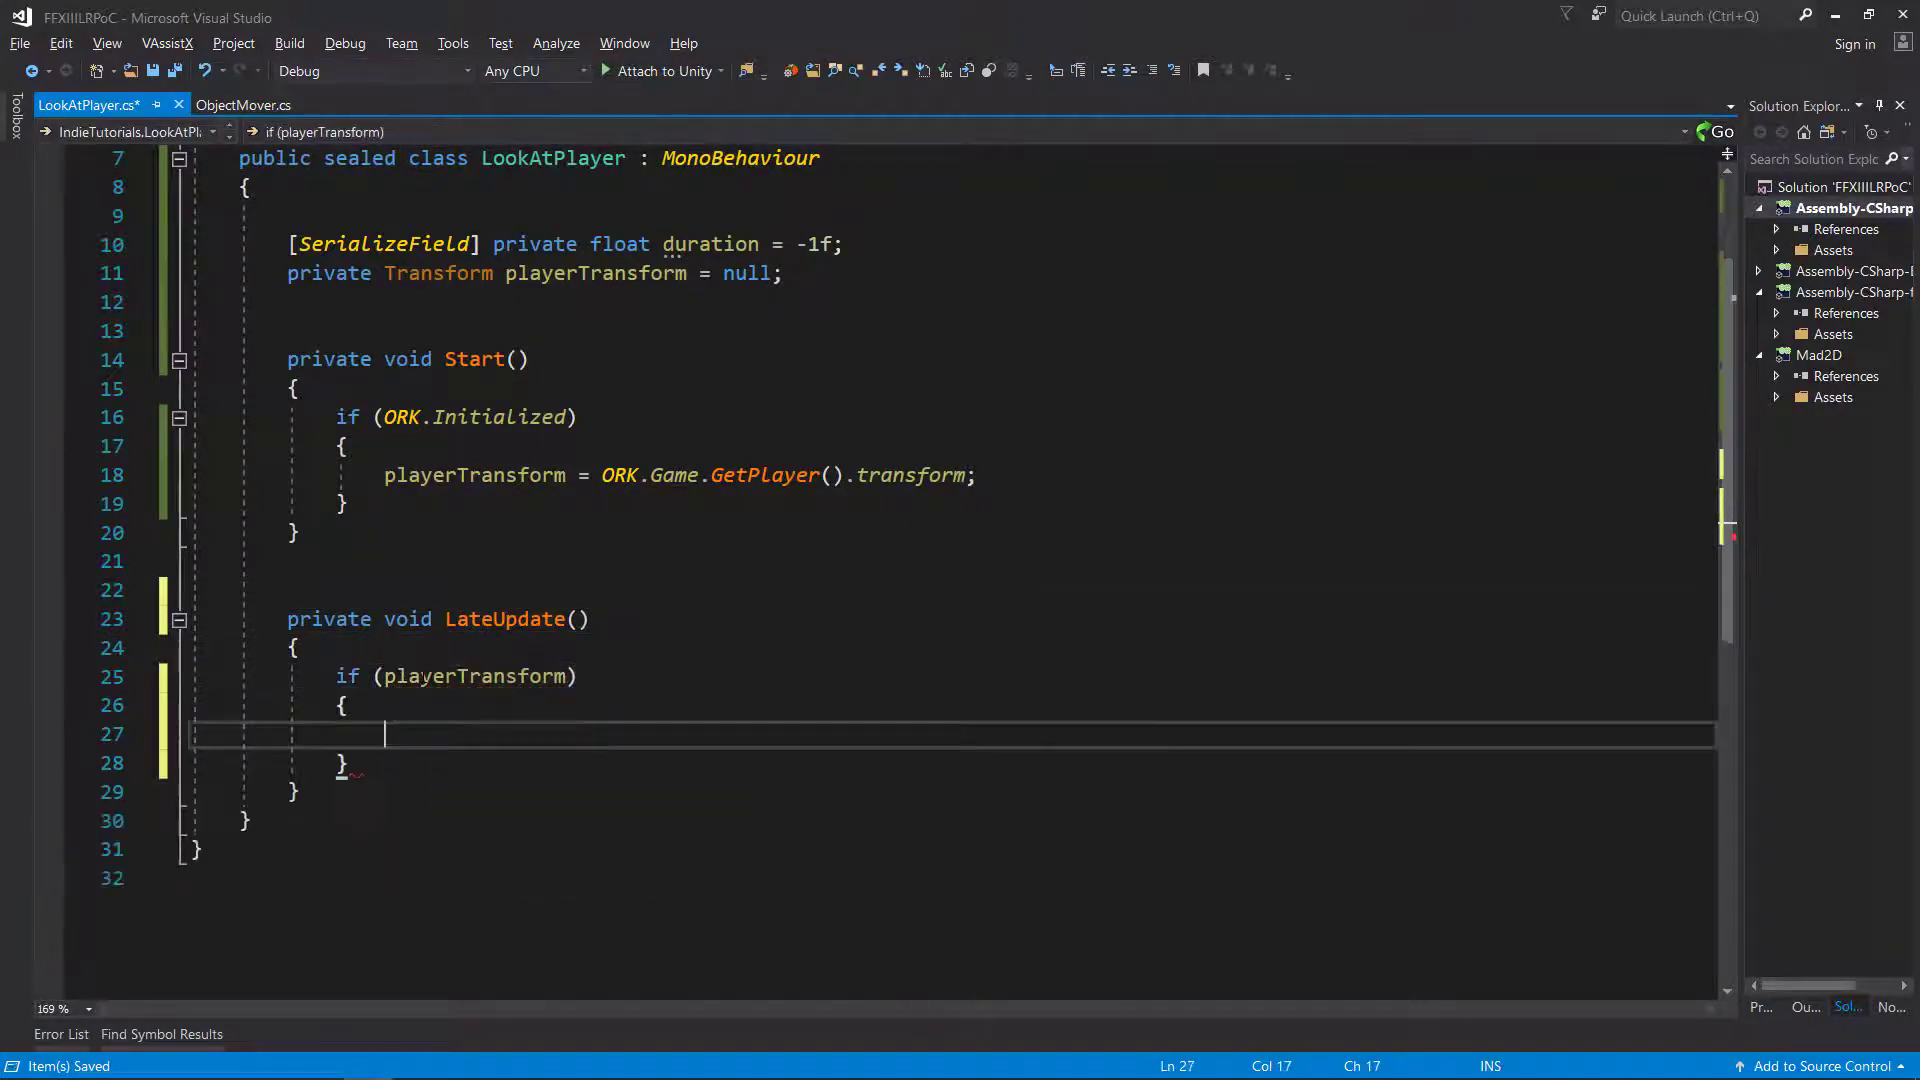
pyautogui.write('tra.D')
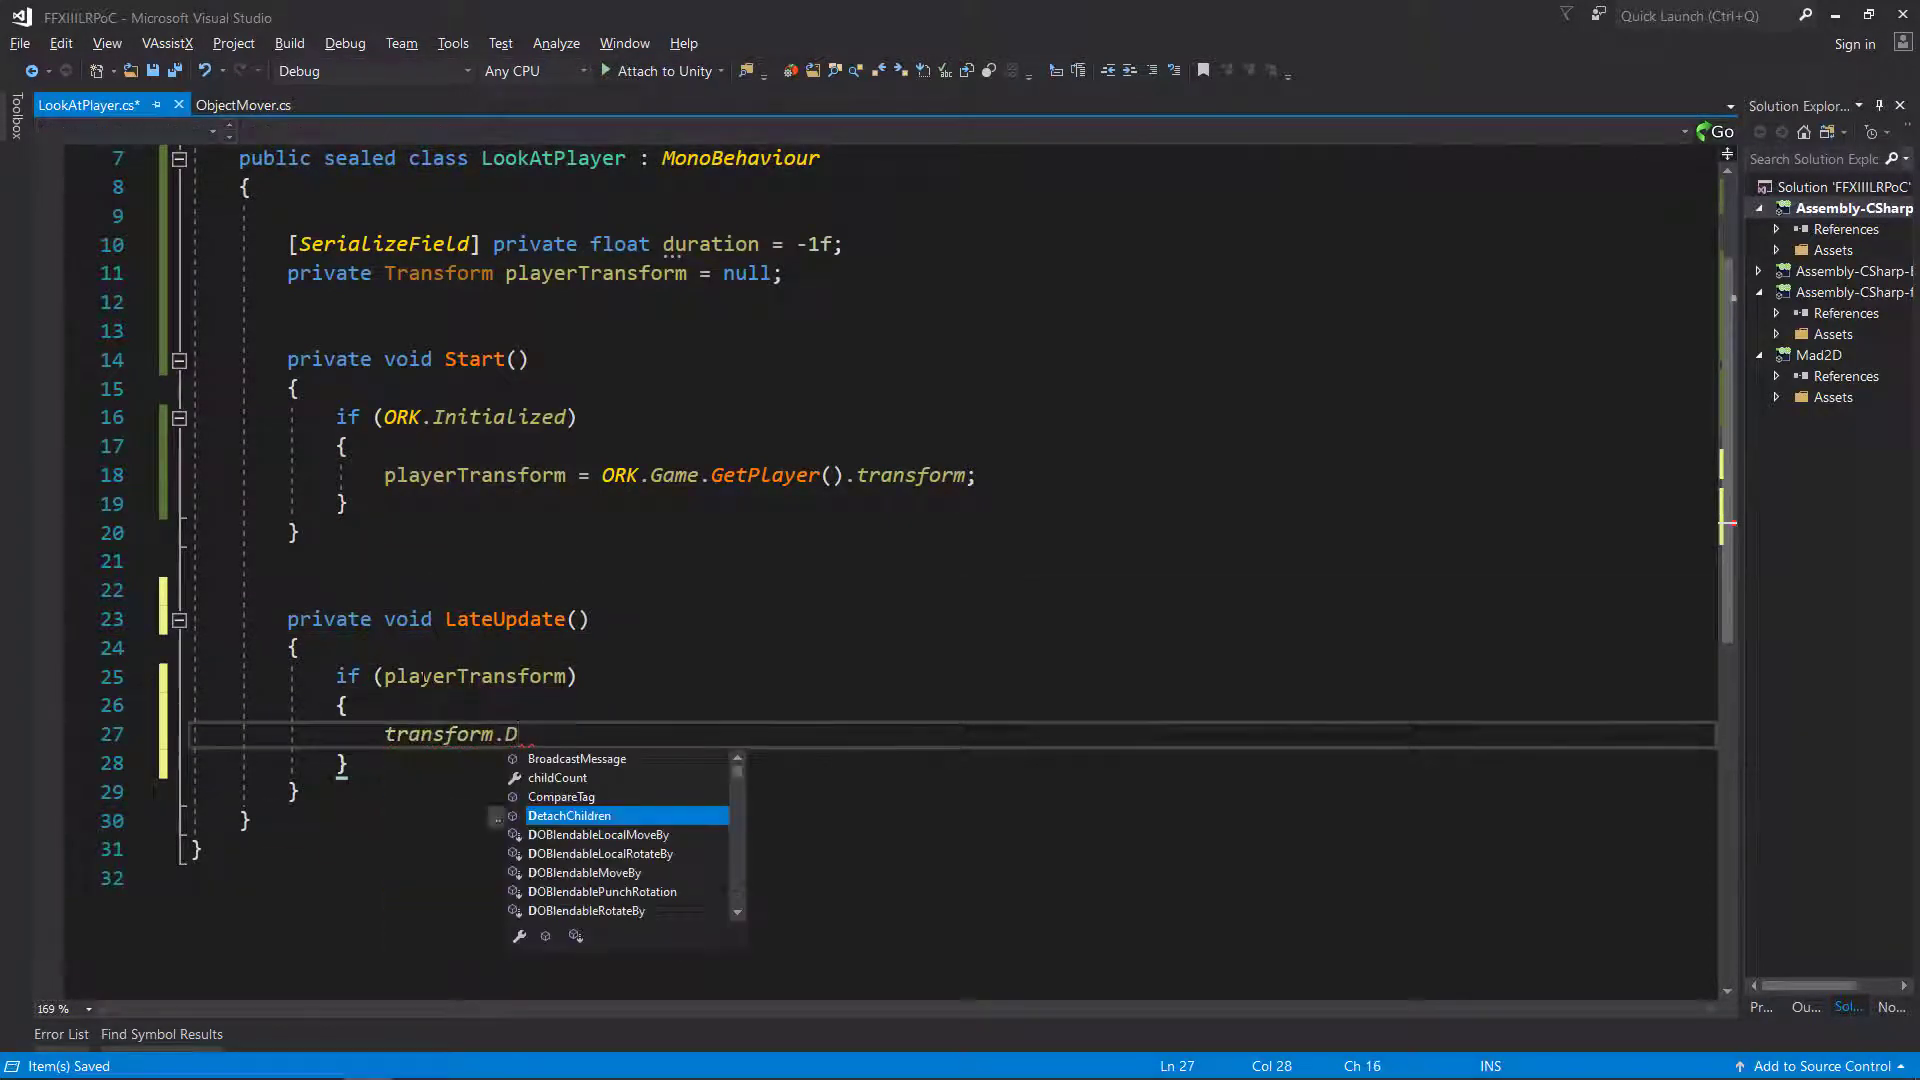
pyautogui.write('oLoo(player')
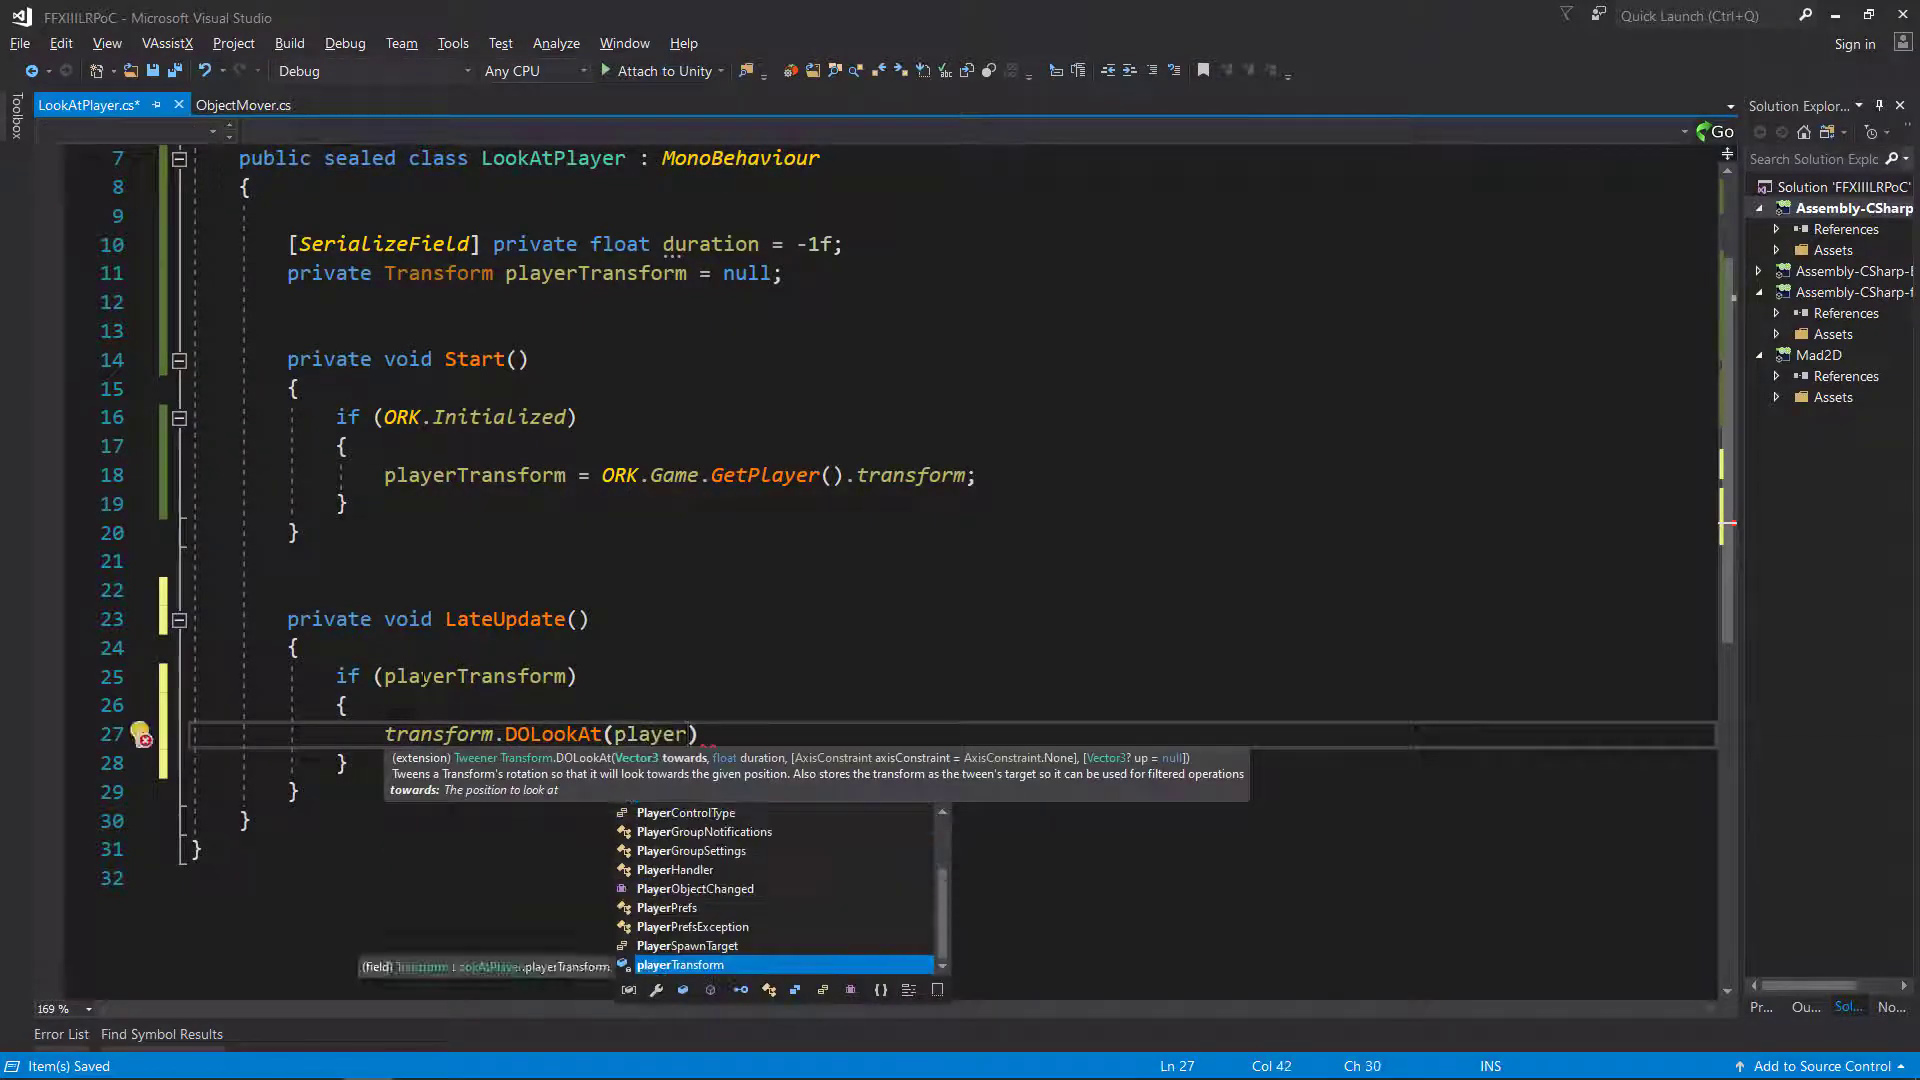
pyautogui.press('Tab')
pyautogui.write('.position, duration')
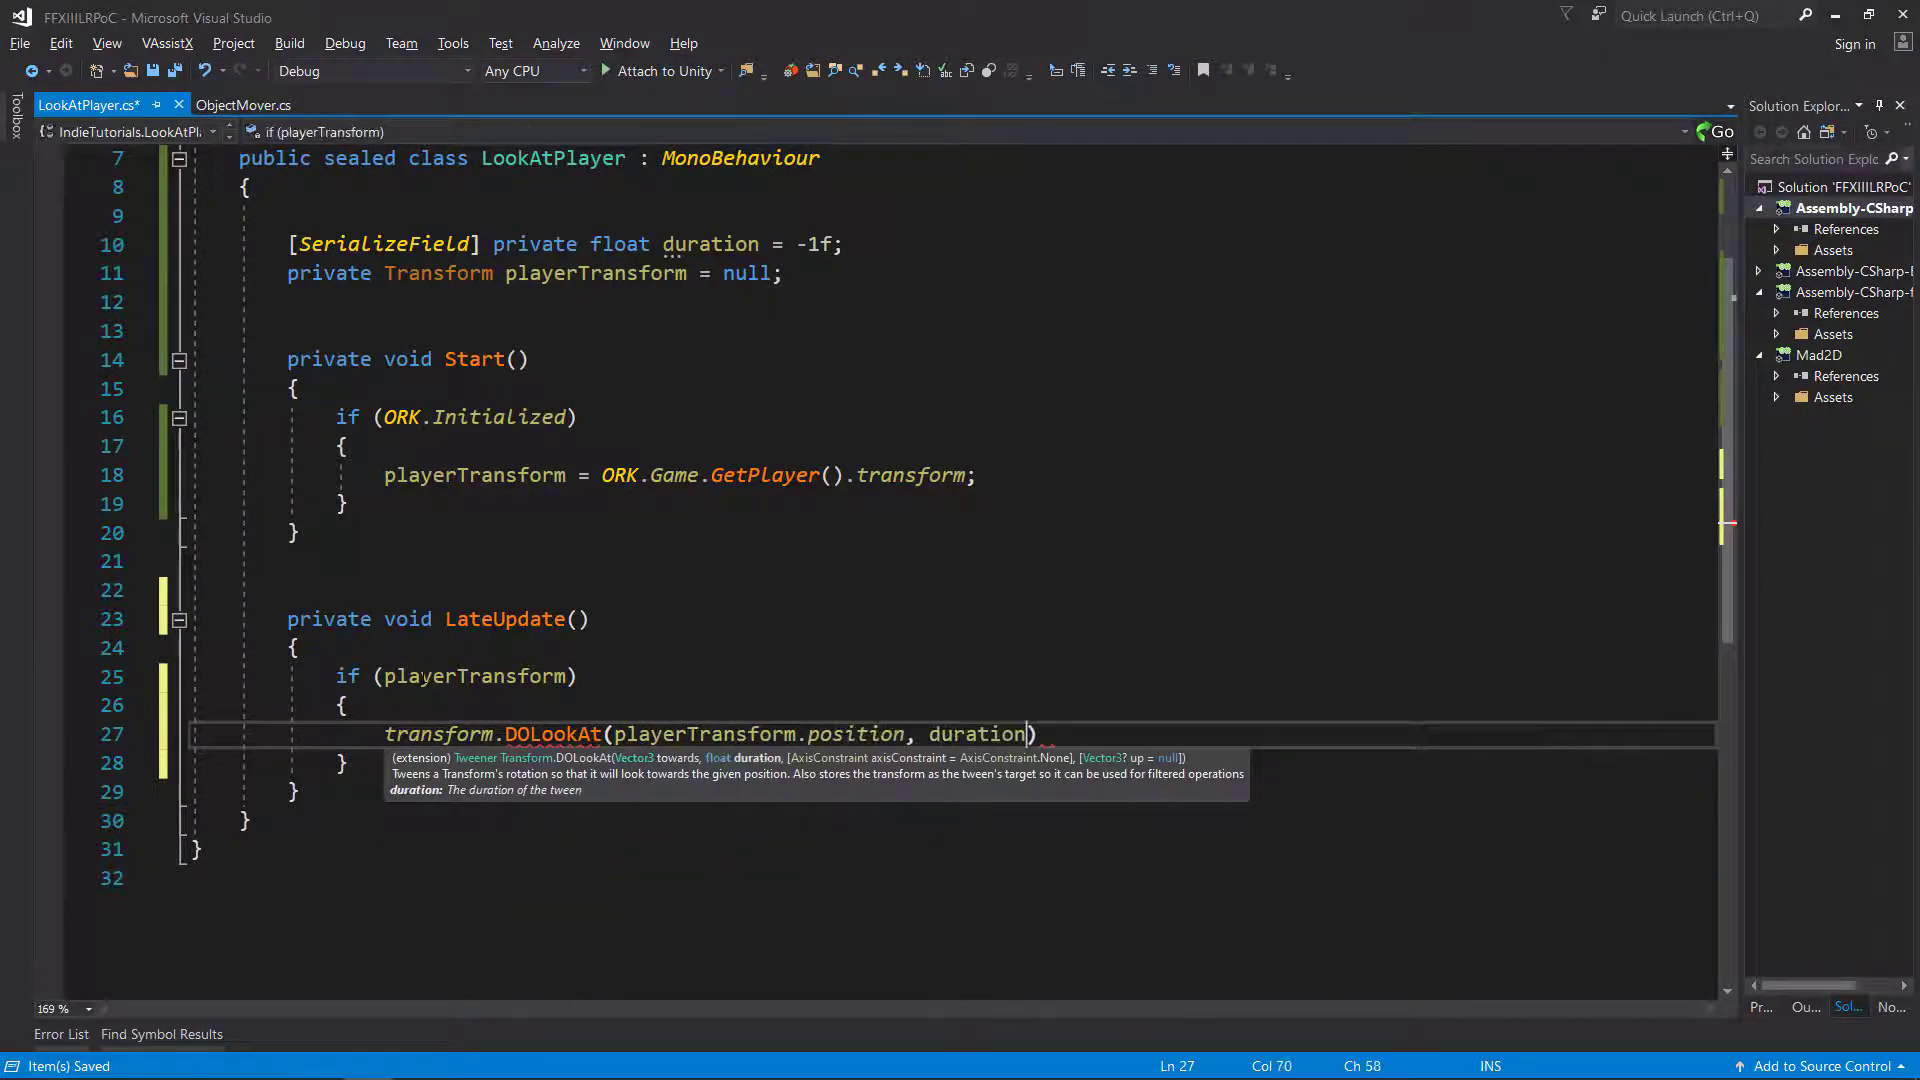
pyautogui.write(', AxisConstraint.Y)')
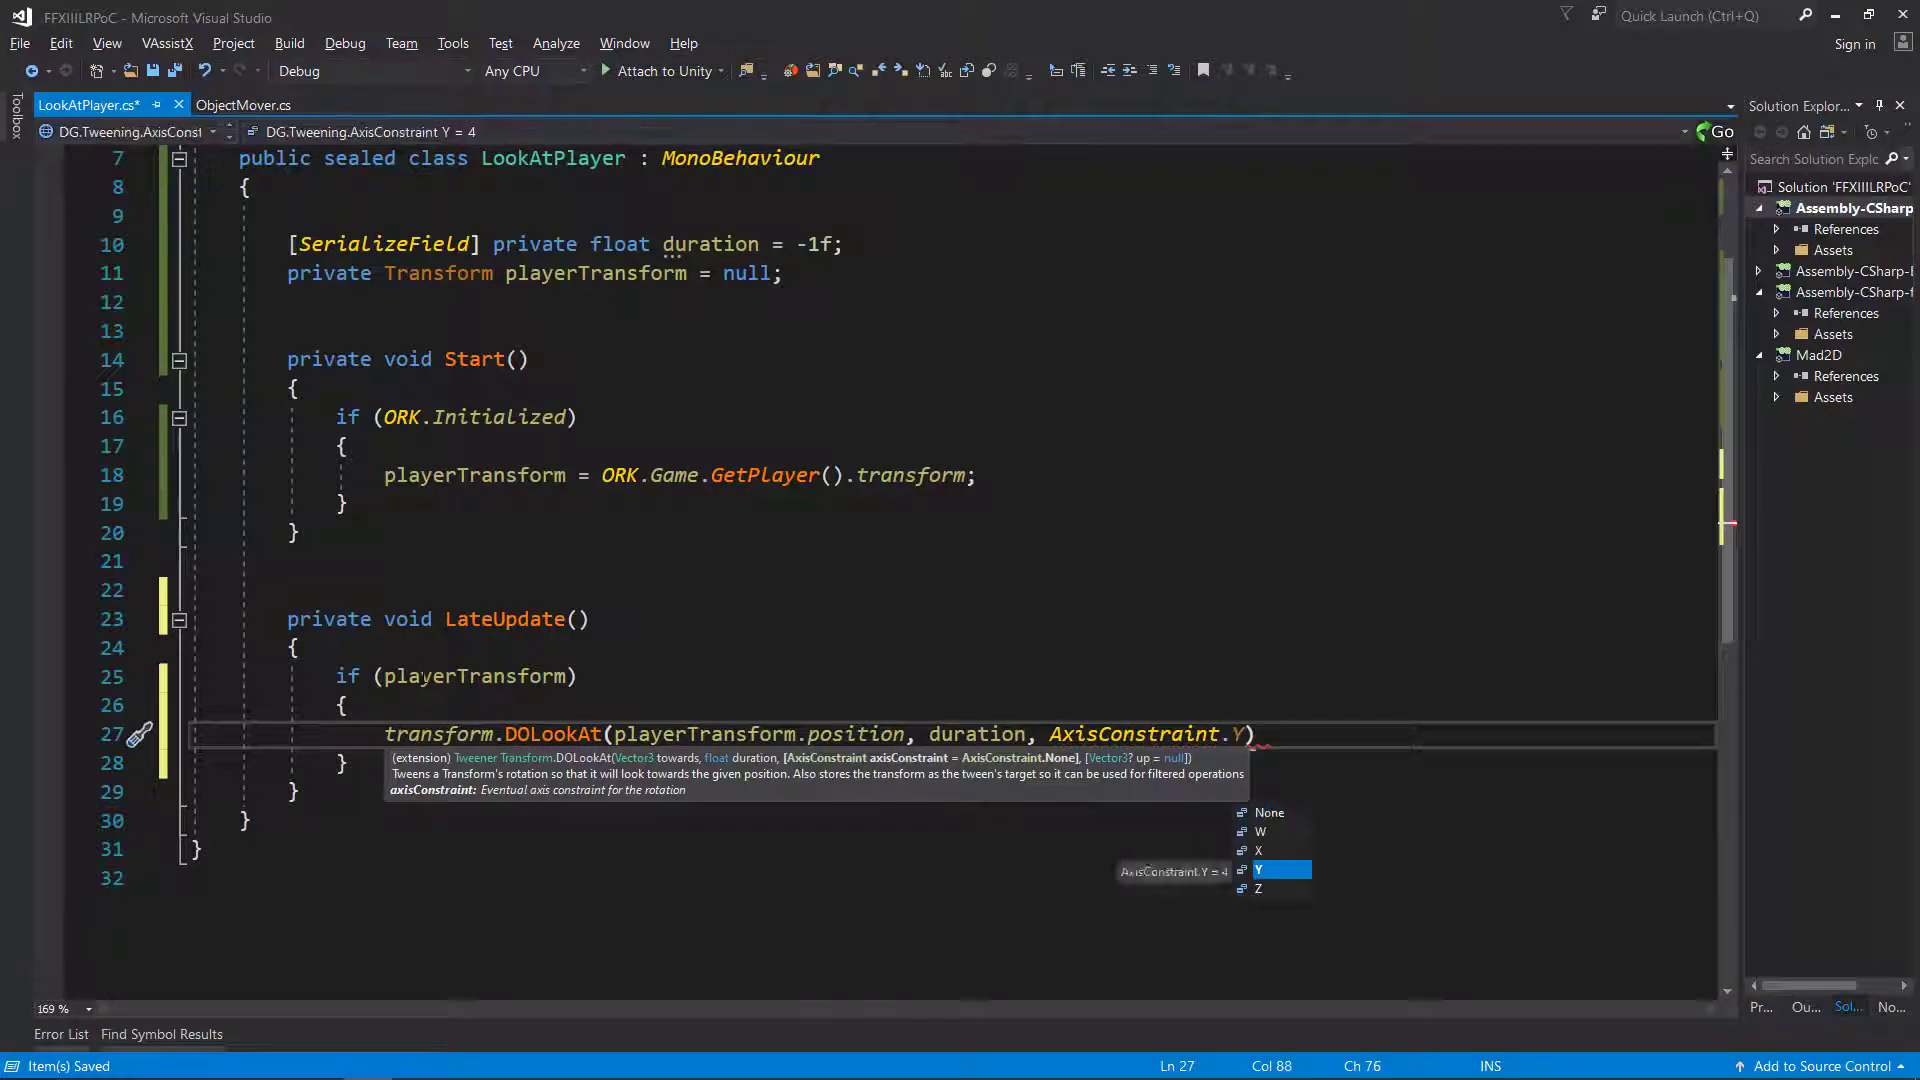
pyautogui.write(';')
pyautogui.press('Up')
pyautogui.press('Up')
pyautogui.press('Up')
pyautogui.scroll(2, 423, 677)
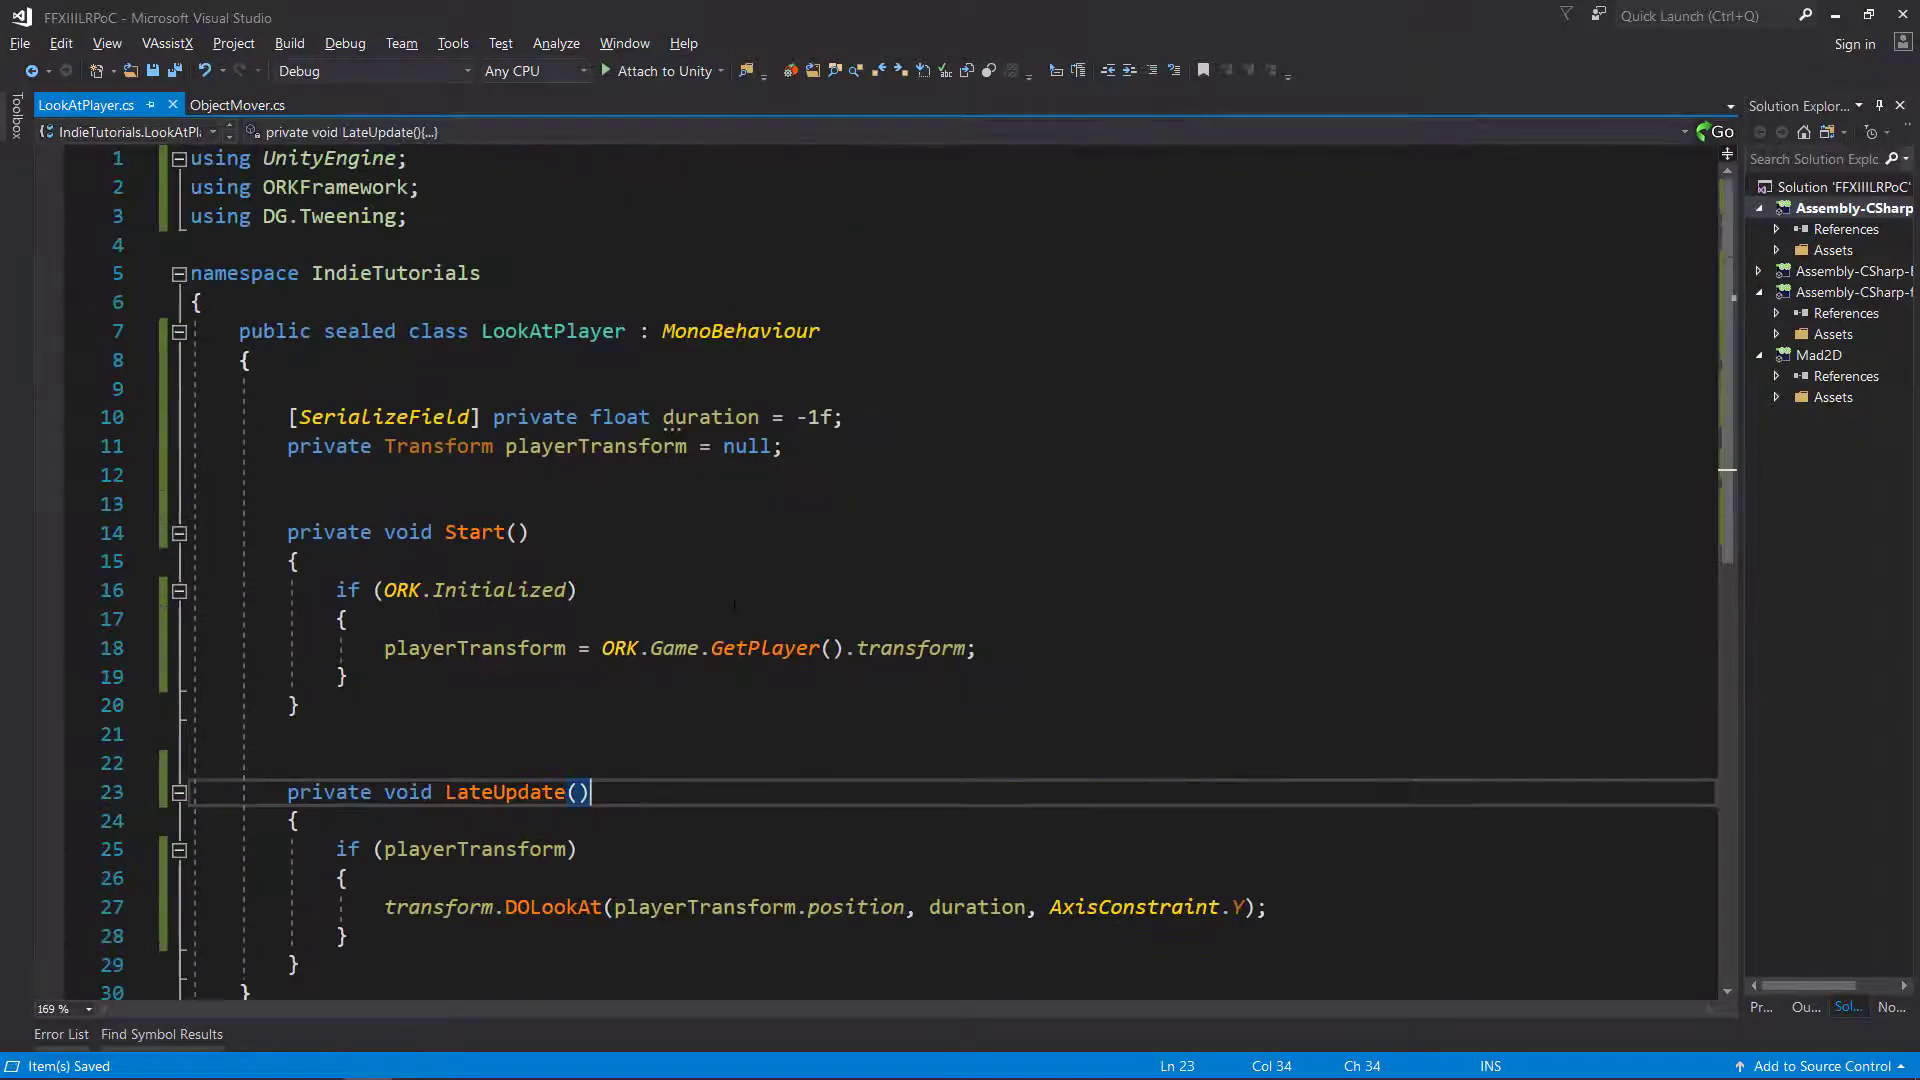
pyautogui.scroll(-1, 734, 604)
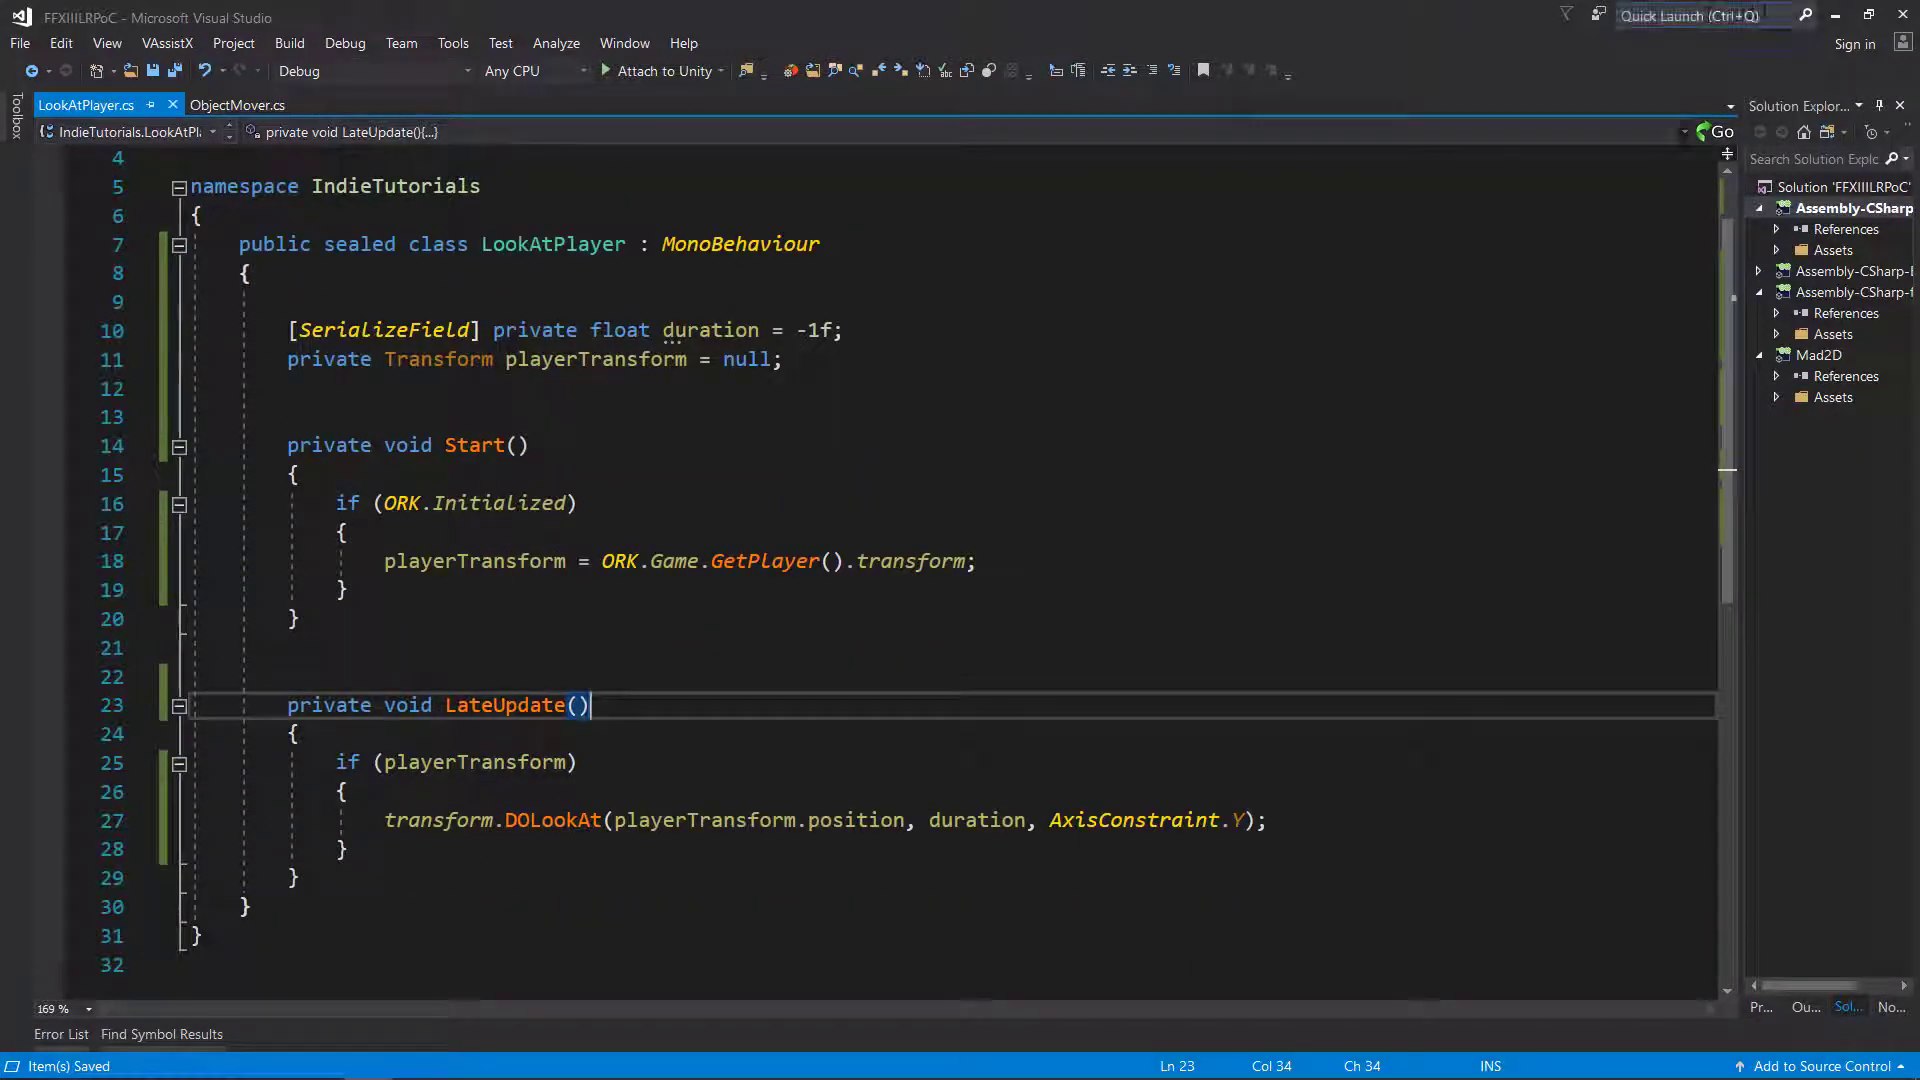
pyautogui.click(1835, 15)
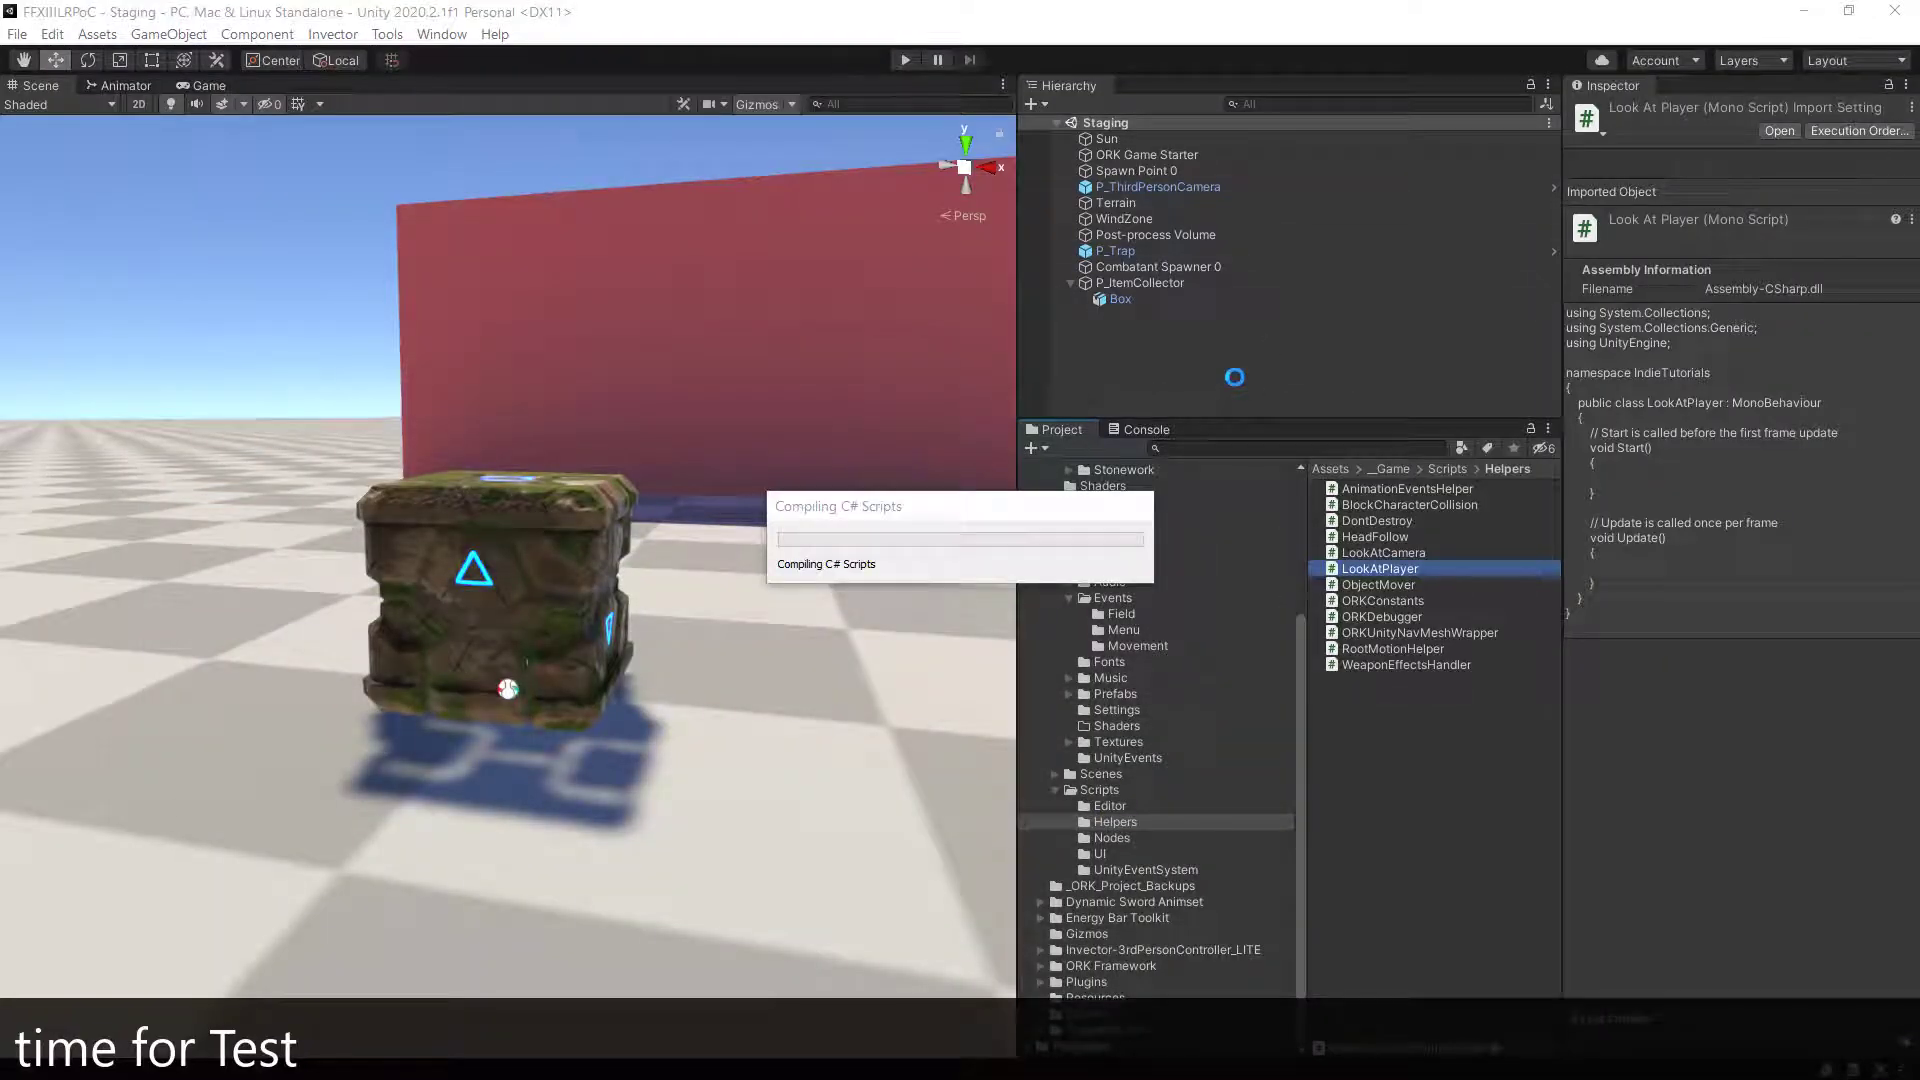
# Select P_ItemCollector and raise the chest up off the ground with the Y gizmo.
pyautogui.scroll(-2, 617, 489)
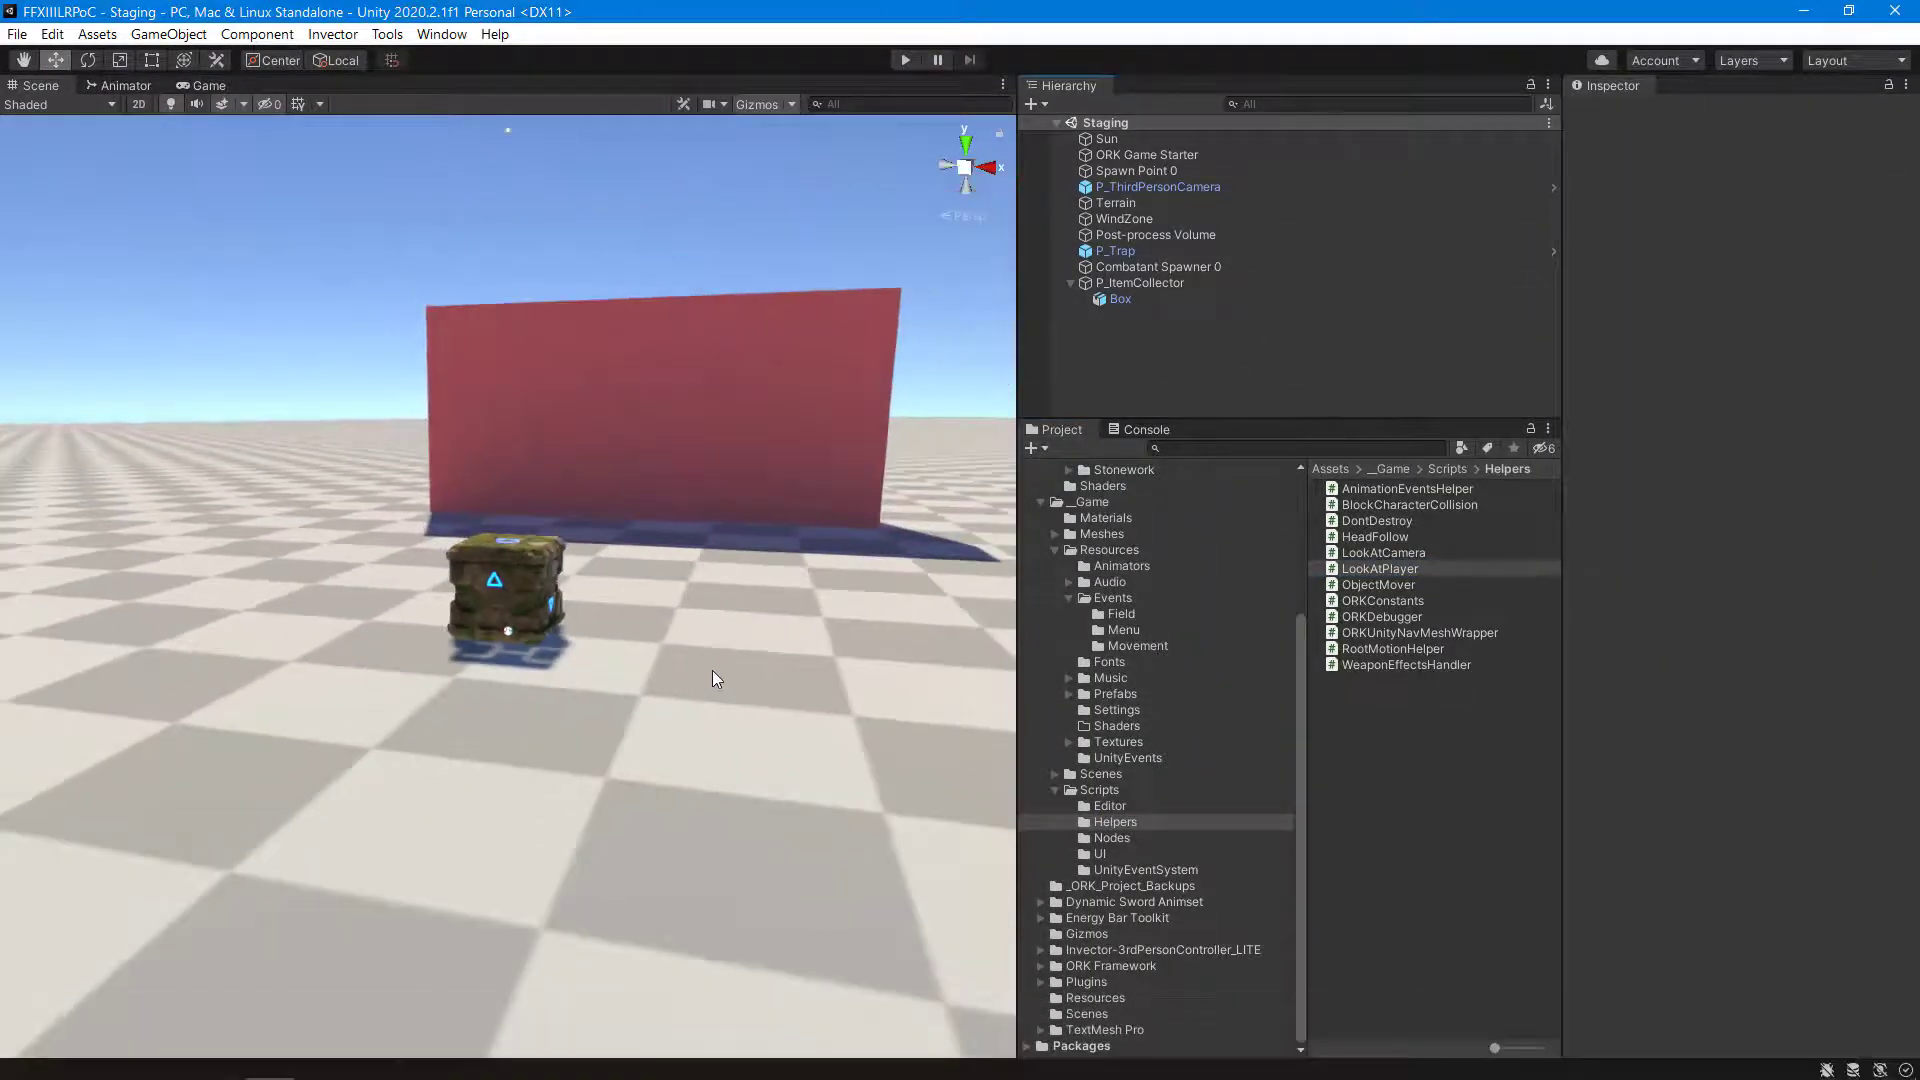
pyautogui.keyDown('alt'); pyautogui.moveTo(712, 670); pyautogui.dragTo(640, 710); pyautogui.keyUp('alt')
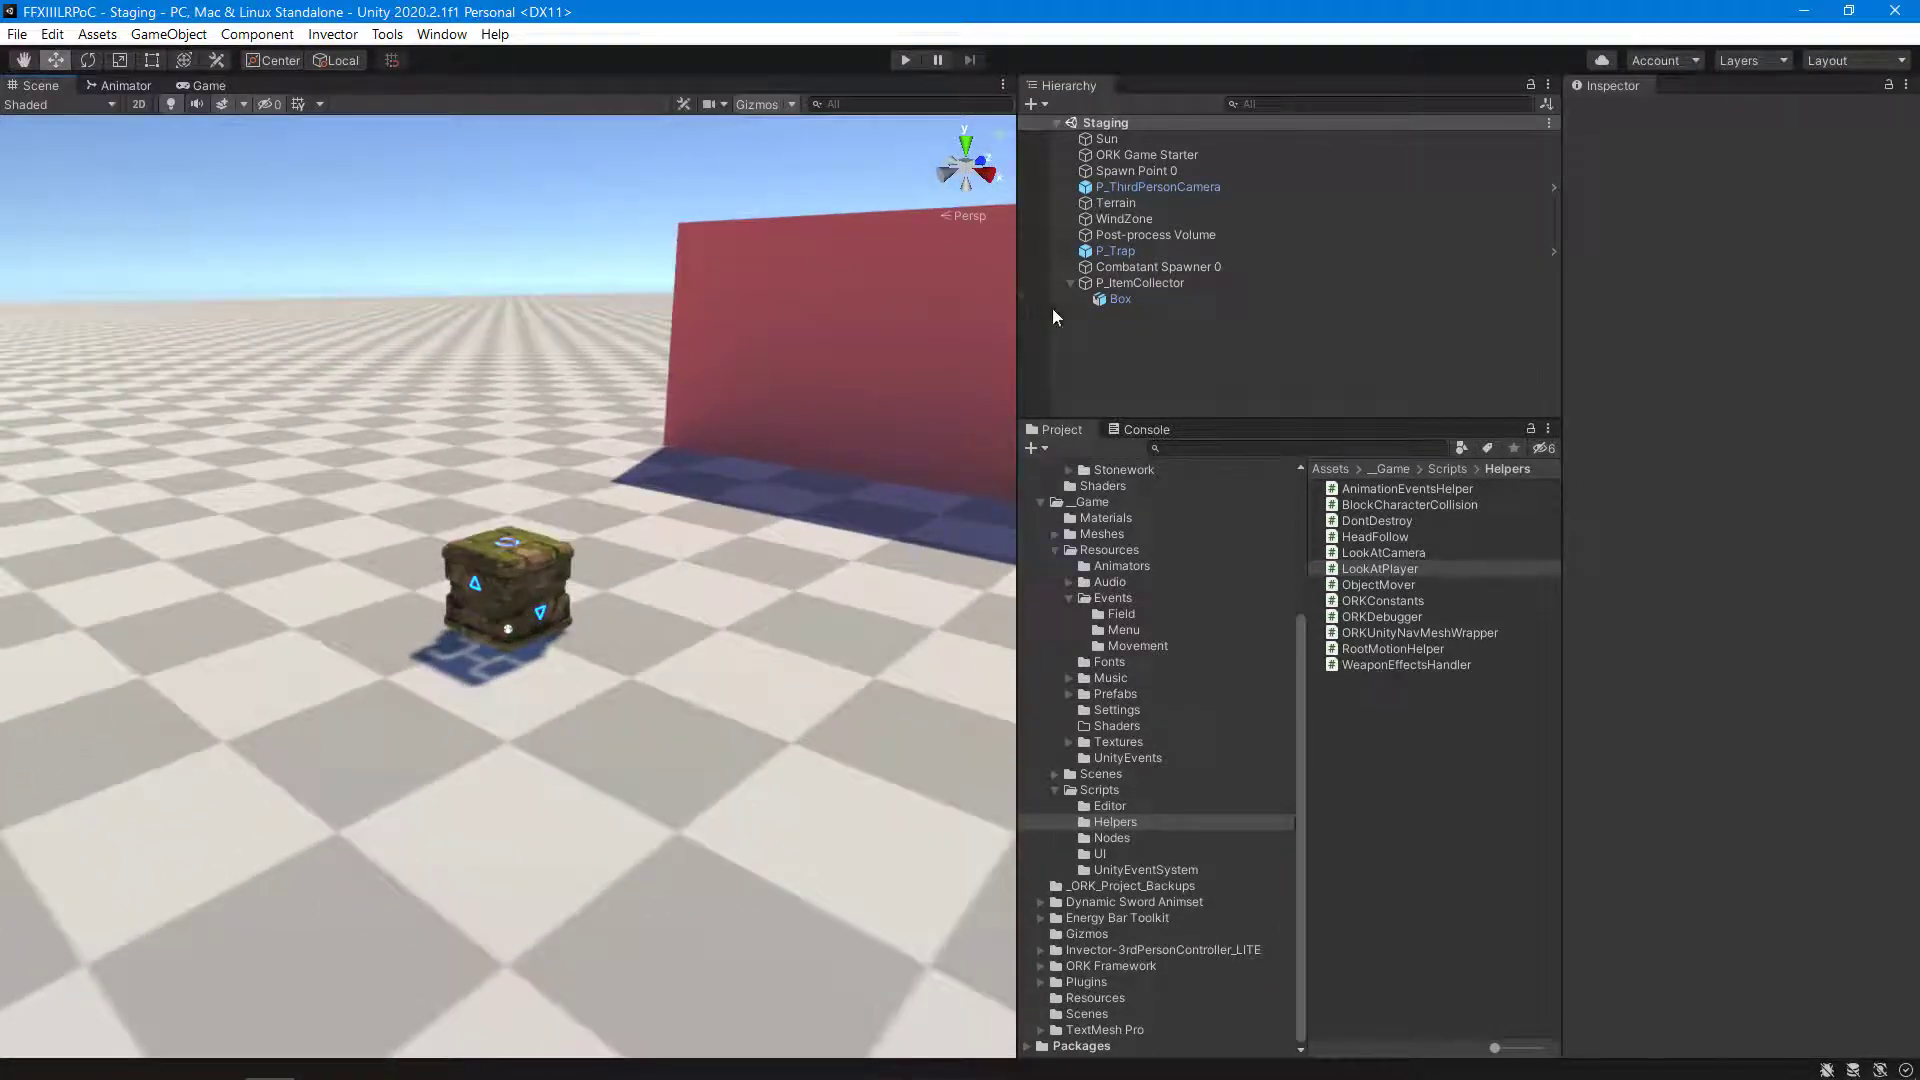
pyautogui.click(1140, 283)
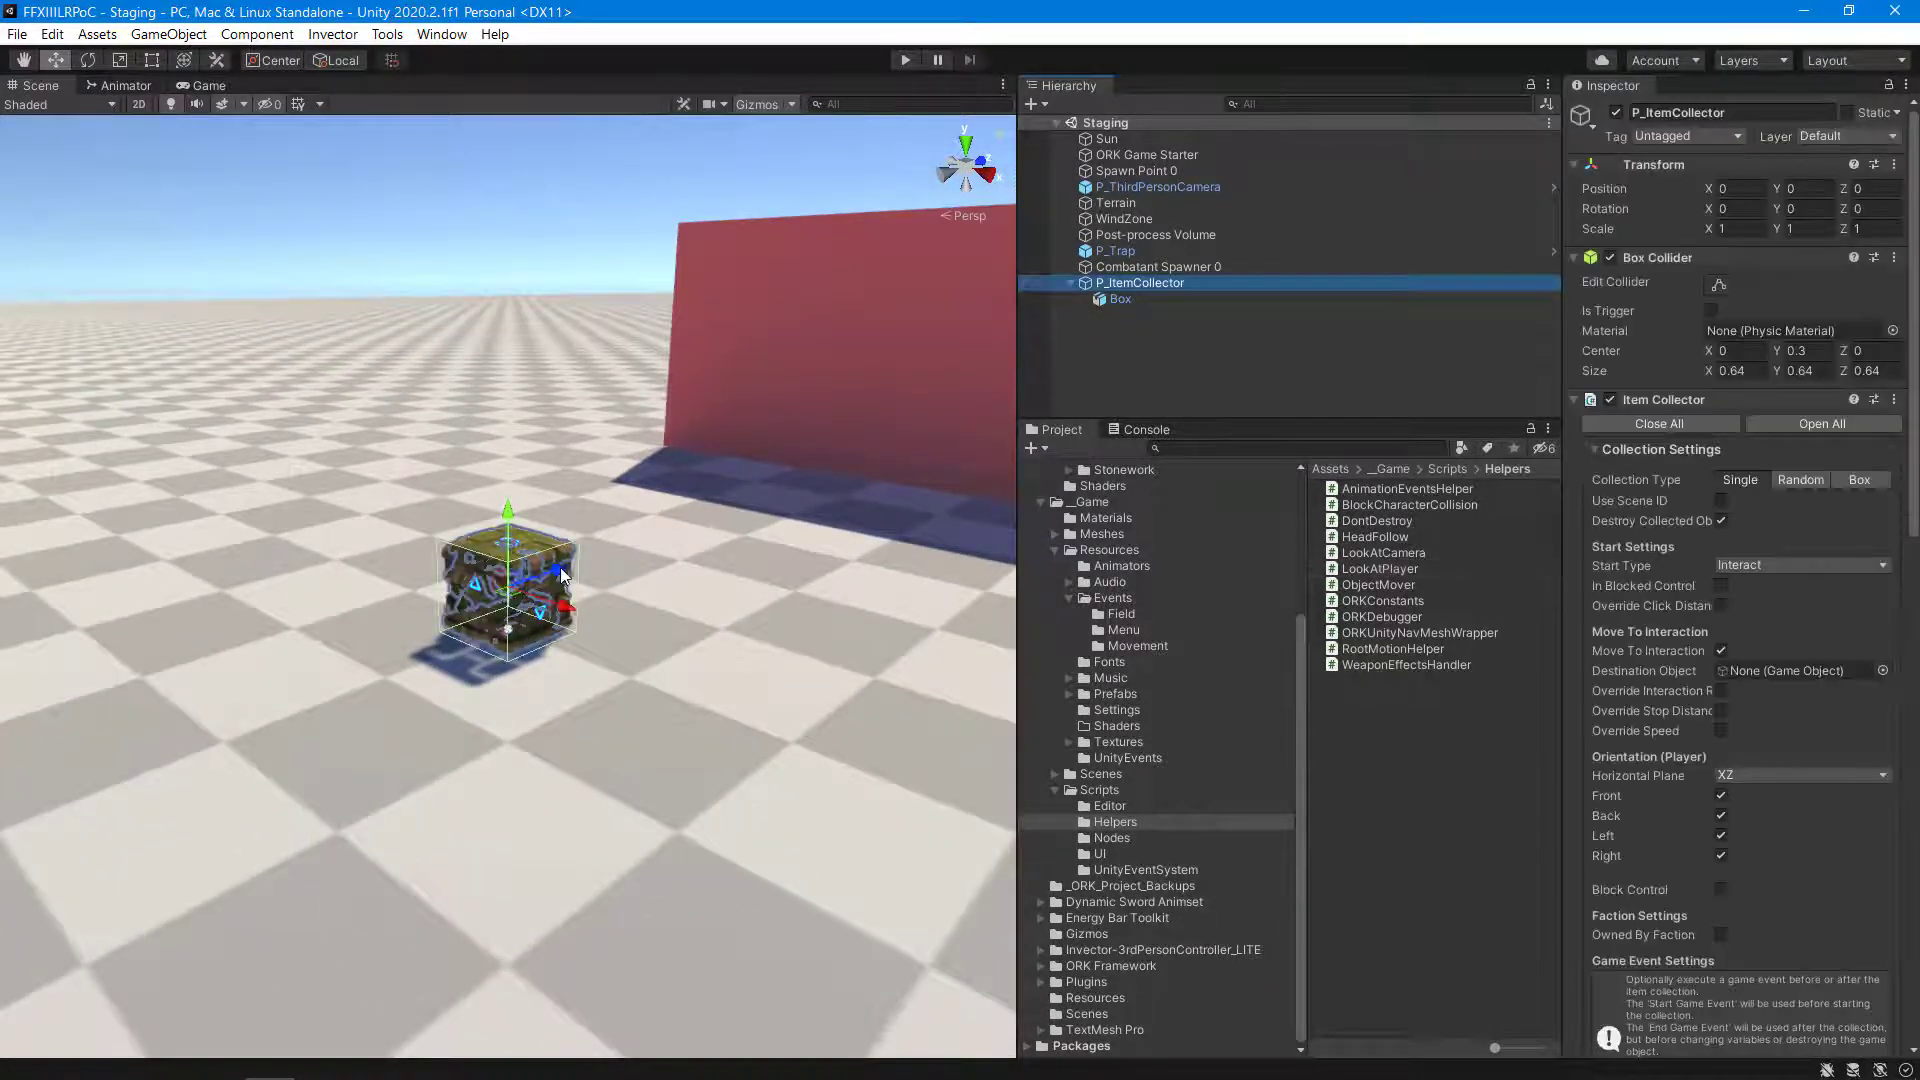
pyautogui.moveTo(558, 566)
pyautogui.mouseDown()
pyautogui.moveTo(662, 530)
pyautogui.moveTo(768, 310)
pyautogui.mouseUp()
pyautogui.keyDown('alt'); pyautogui.moveTo(499, 662); pyautogui.dragTo(737, 686); pyautogui.keyUp('alt')
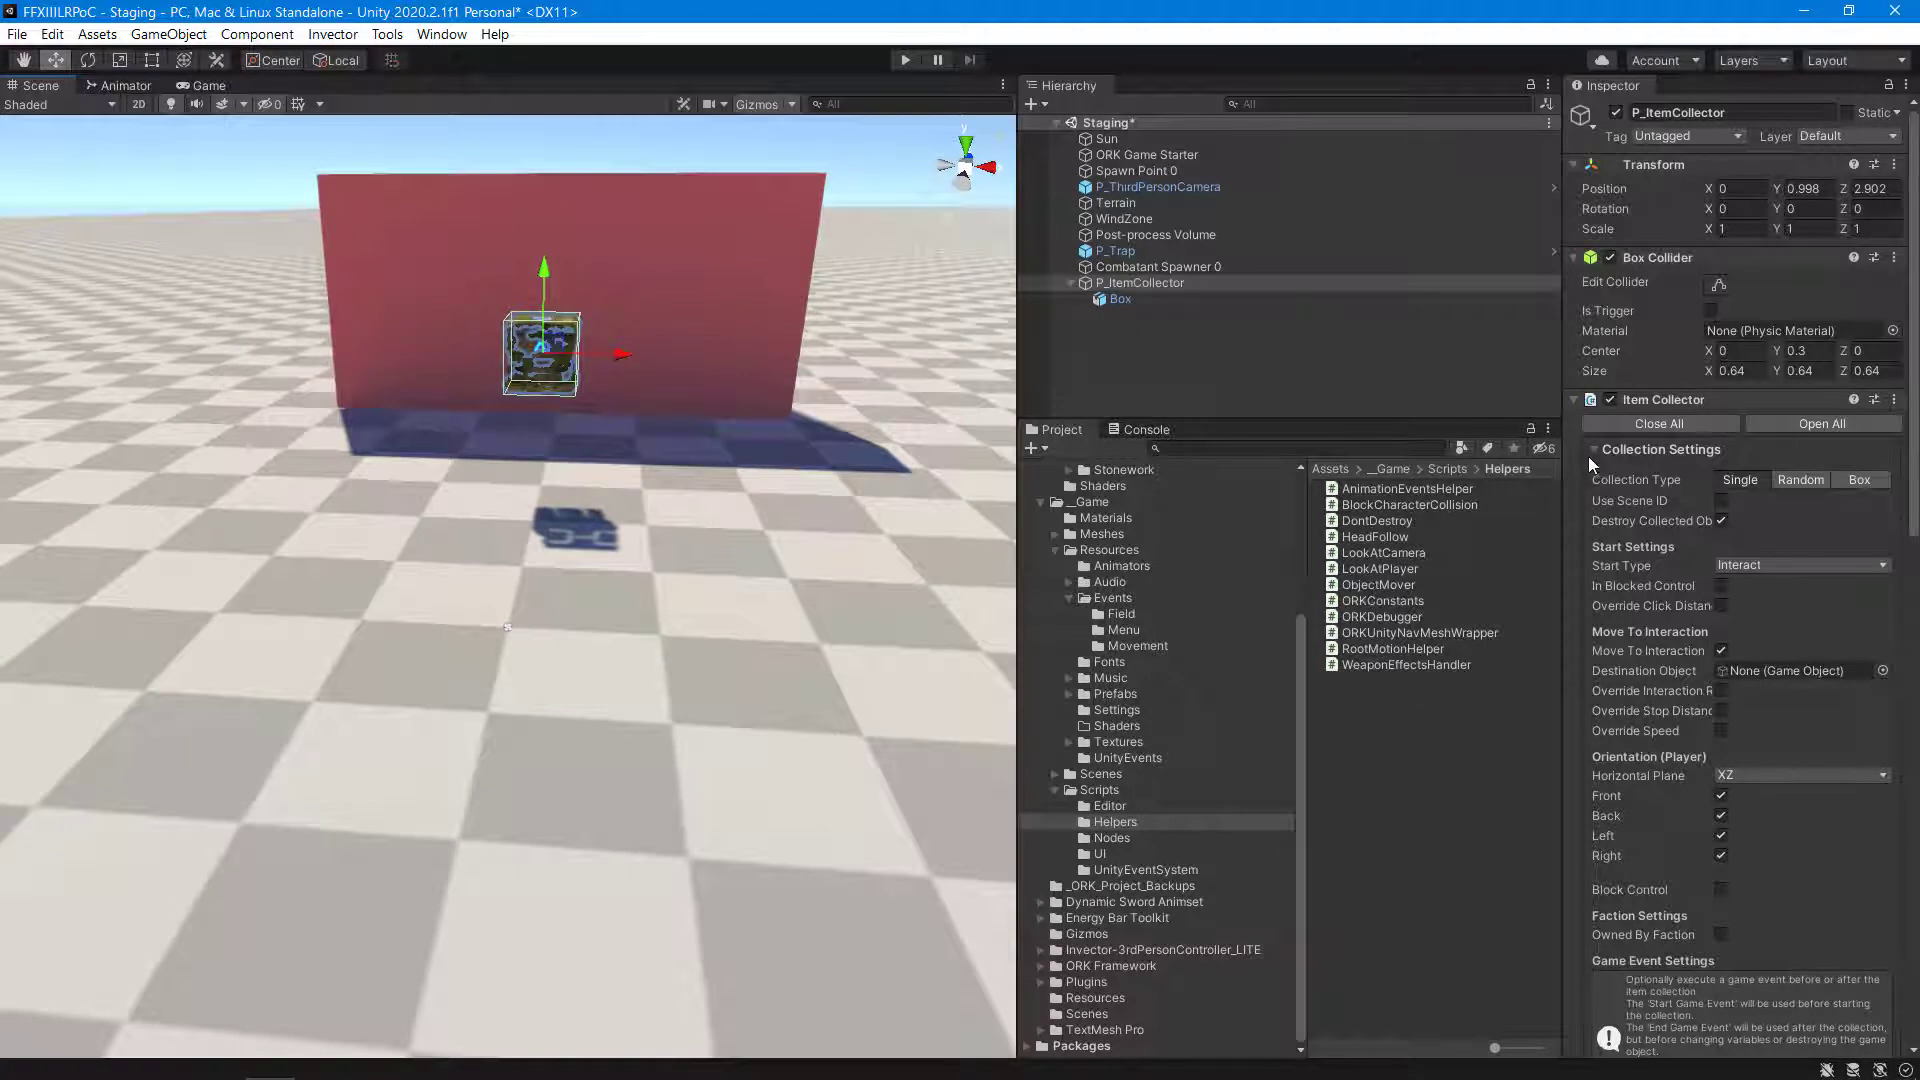
# Attach LookAtPlayer to P_ItemCollector, save the Staging scene, and enter Play mode.
pyautogui.click(1576, 402)
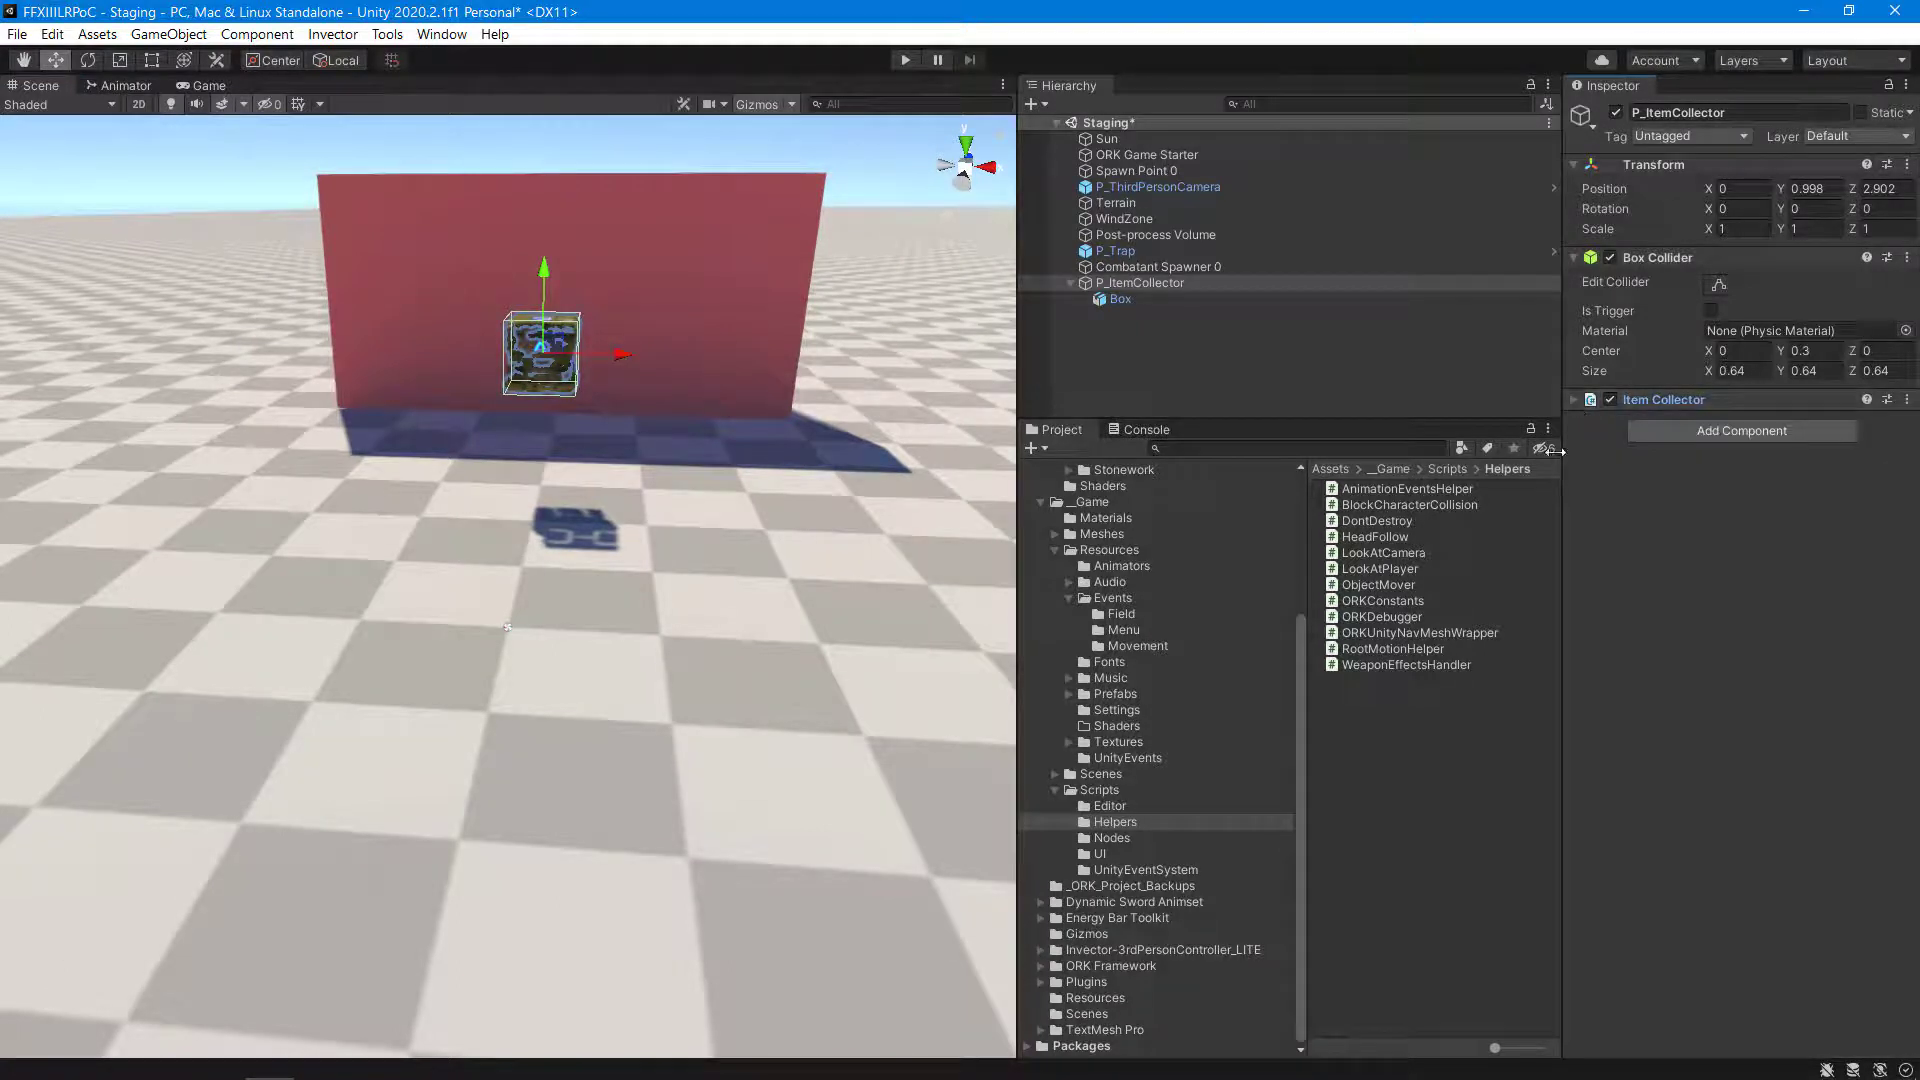
pyautogui.moveTo(1371, 570); pyautogui.dragTo(1664, 536)
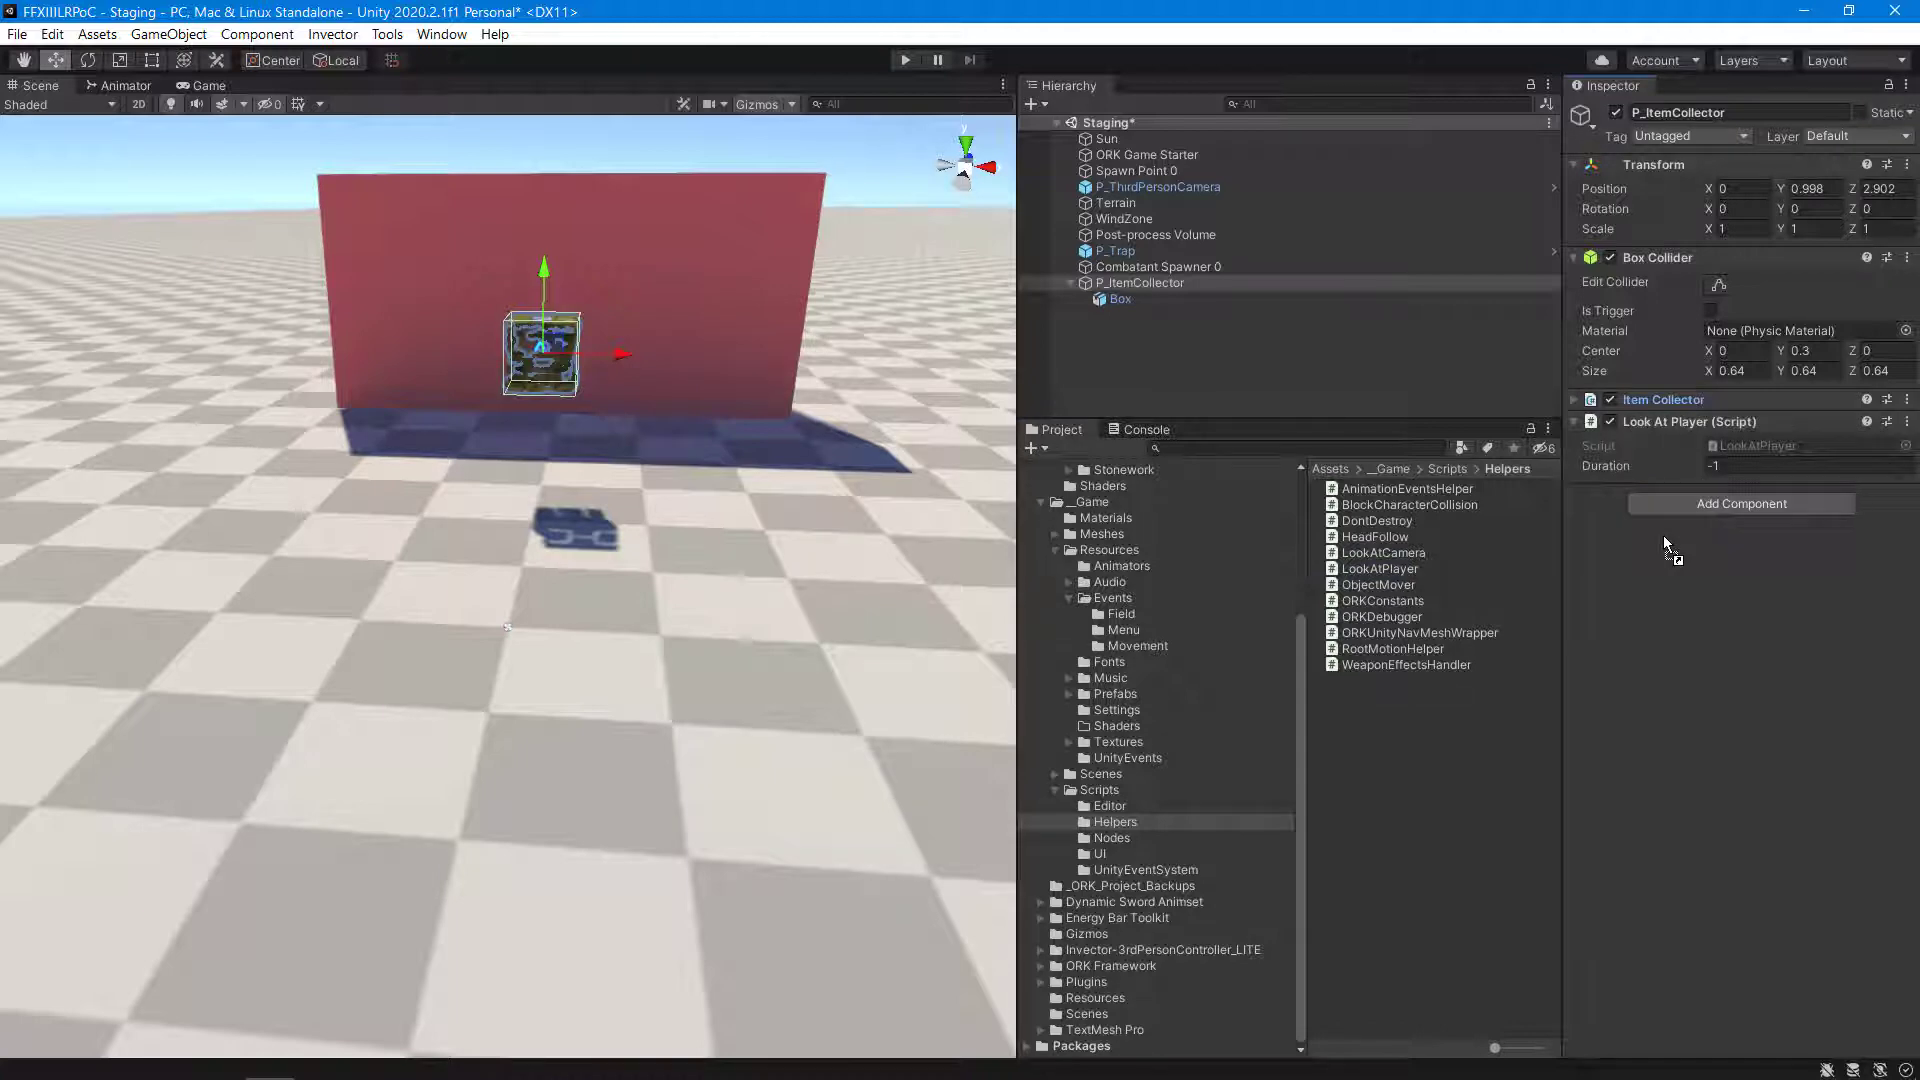
pyautogui.click(1178, 382)
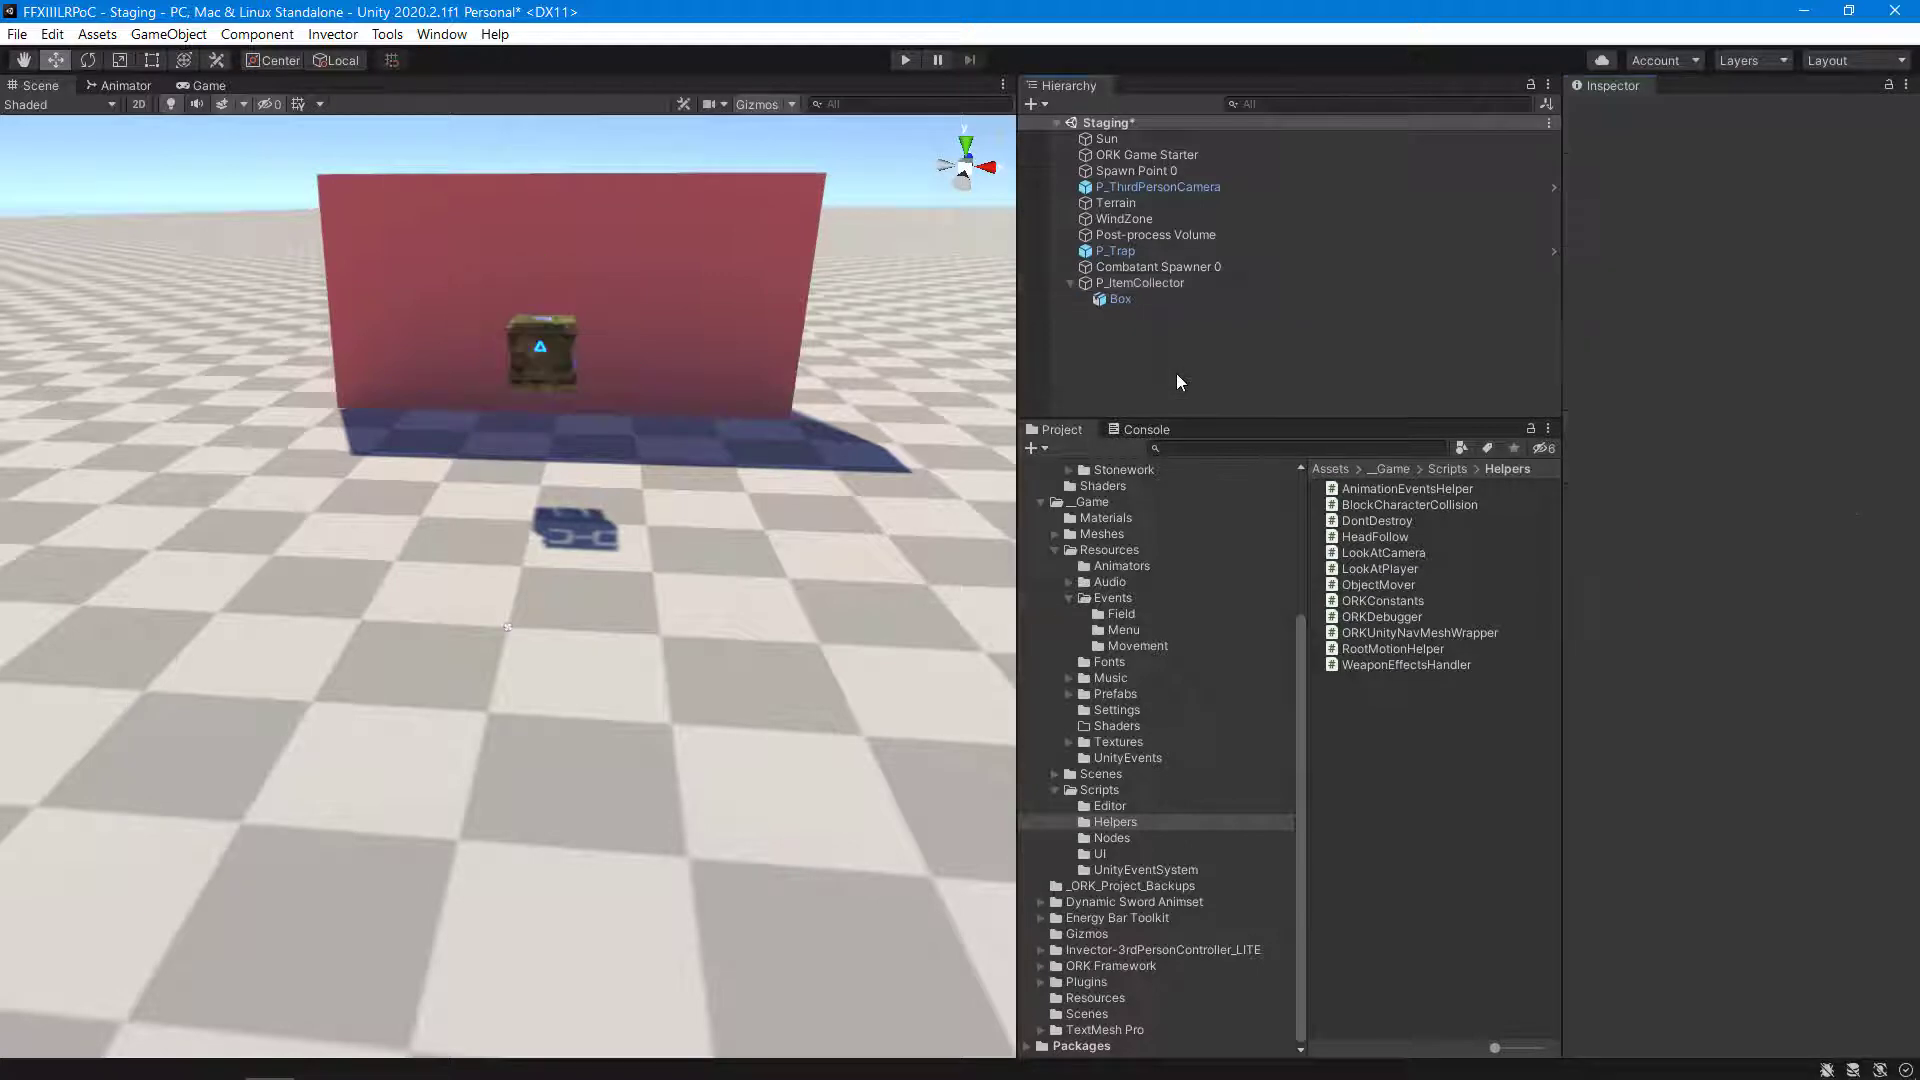
pyautogui.hotkey('ctrl', 's')
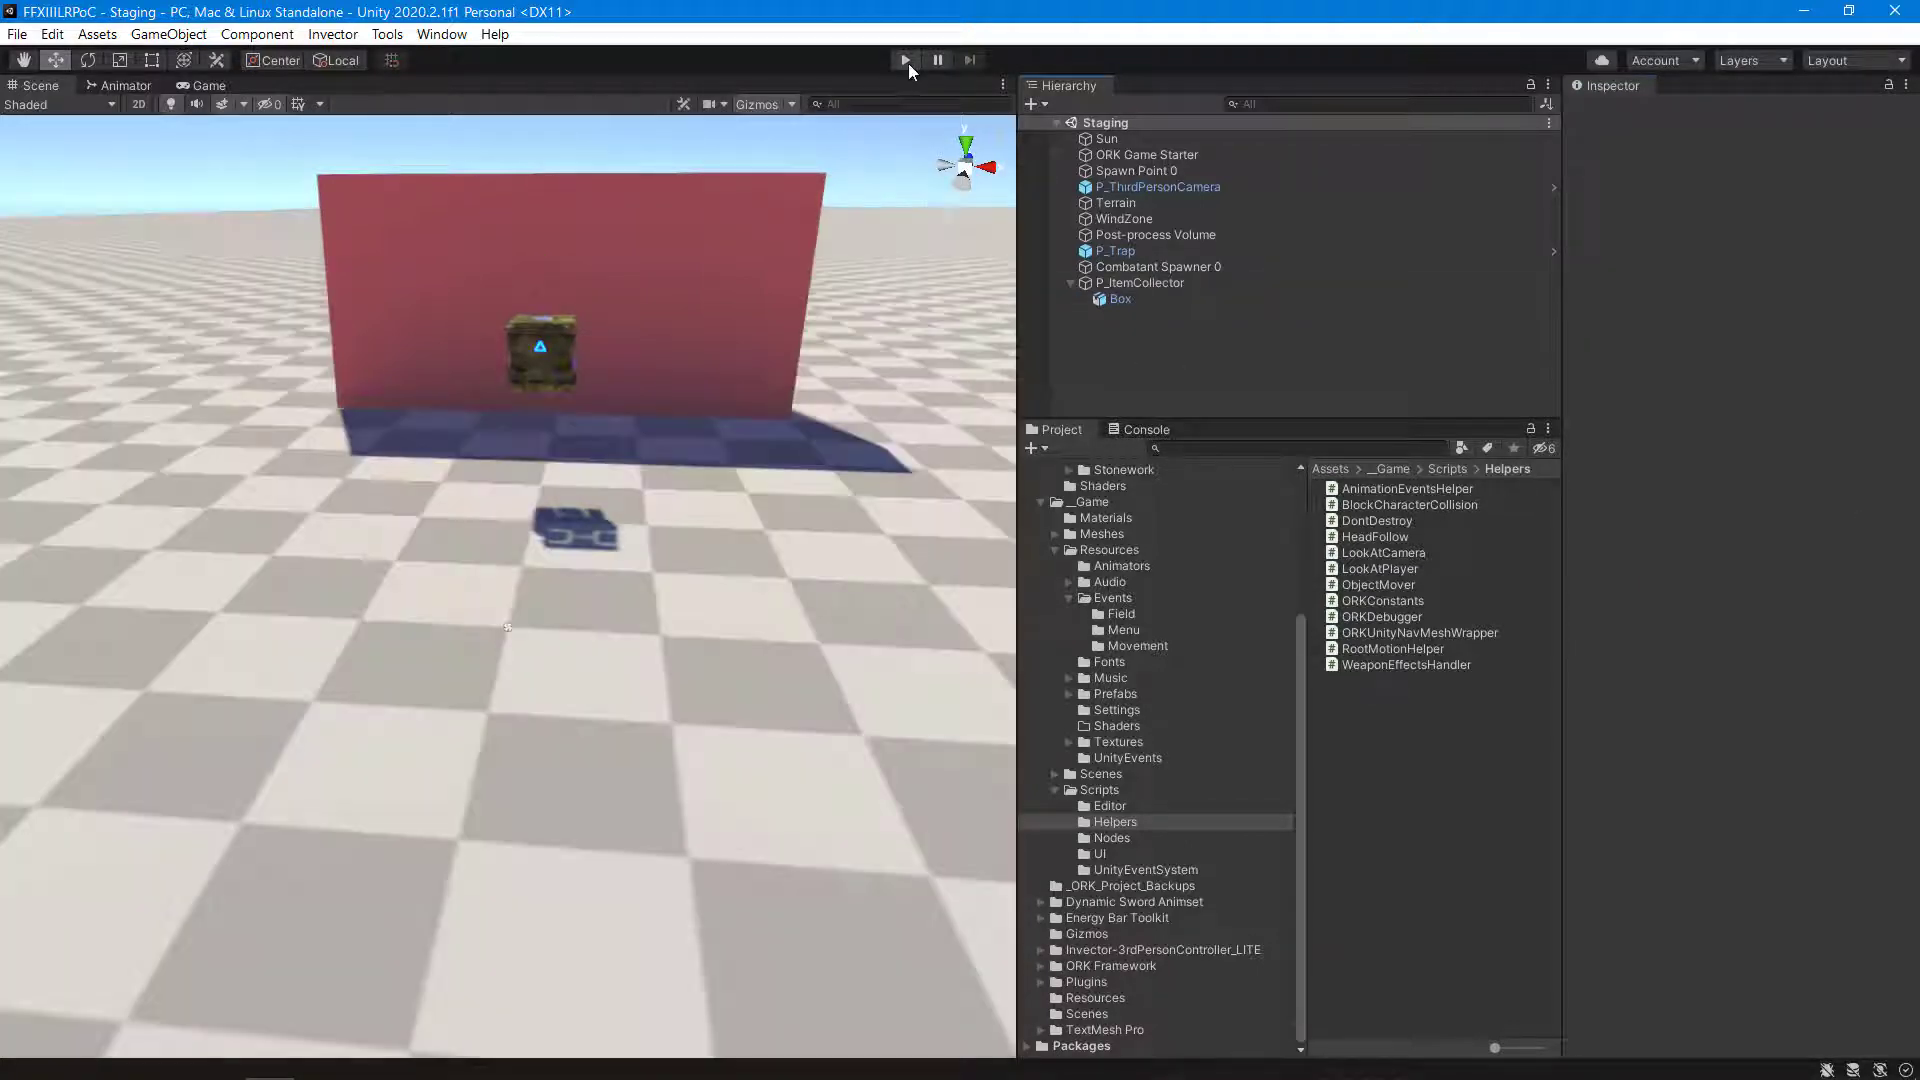
pyautogui.click(904, 58)
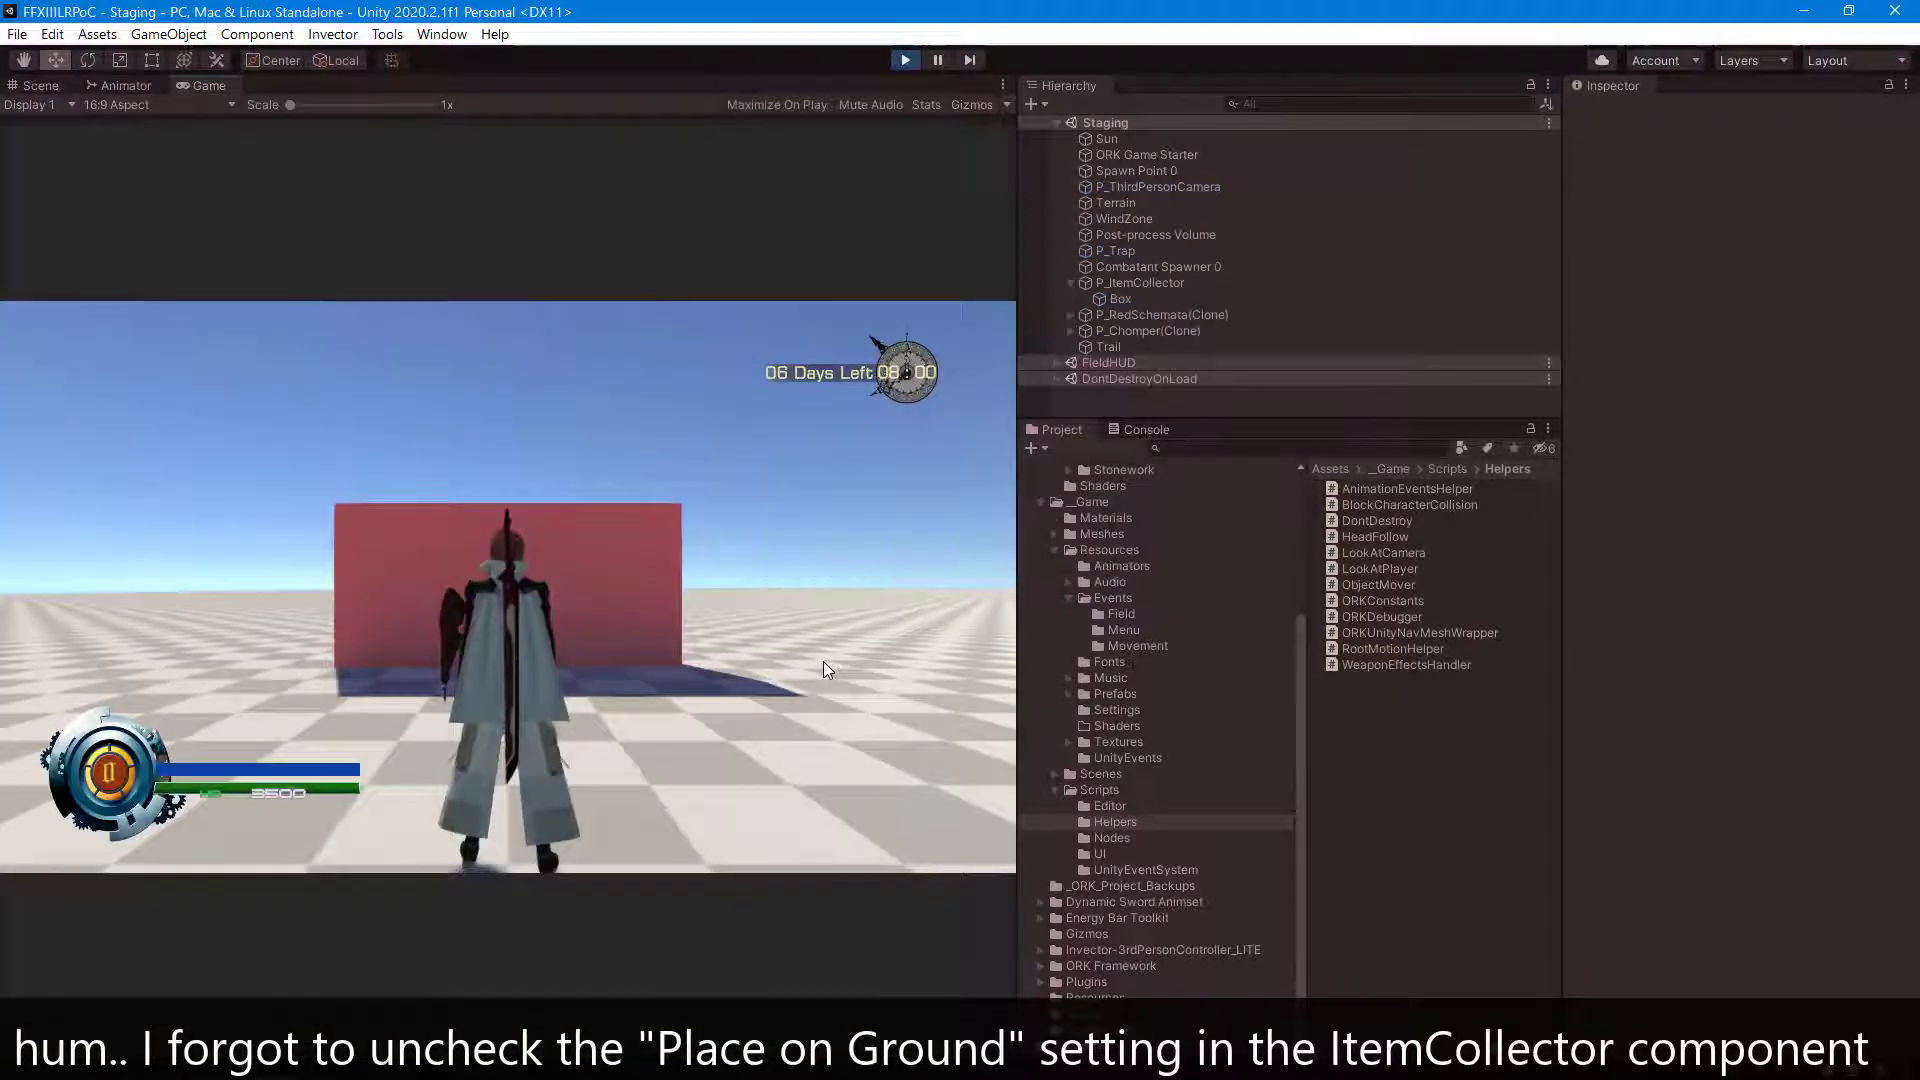
# Run the character toward and around the chest with W, D and A, then stop playing.
pyautogui.press('w')
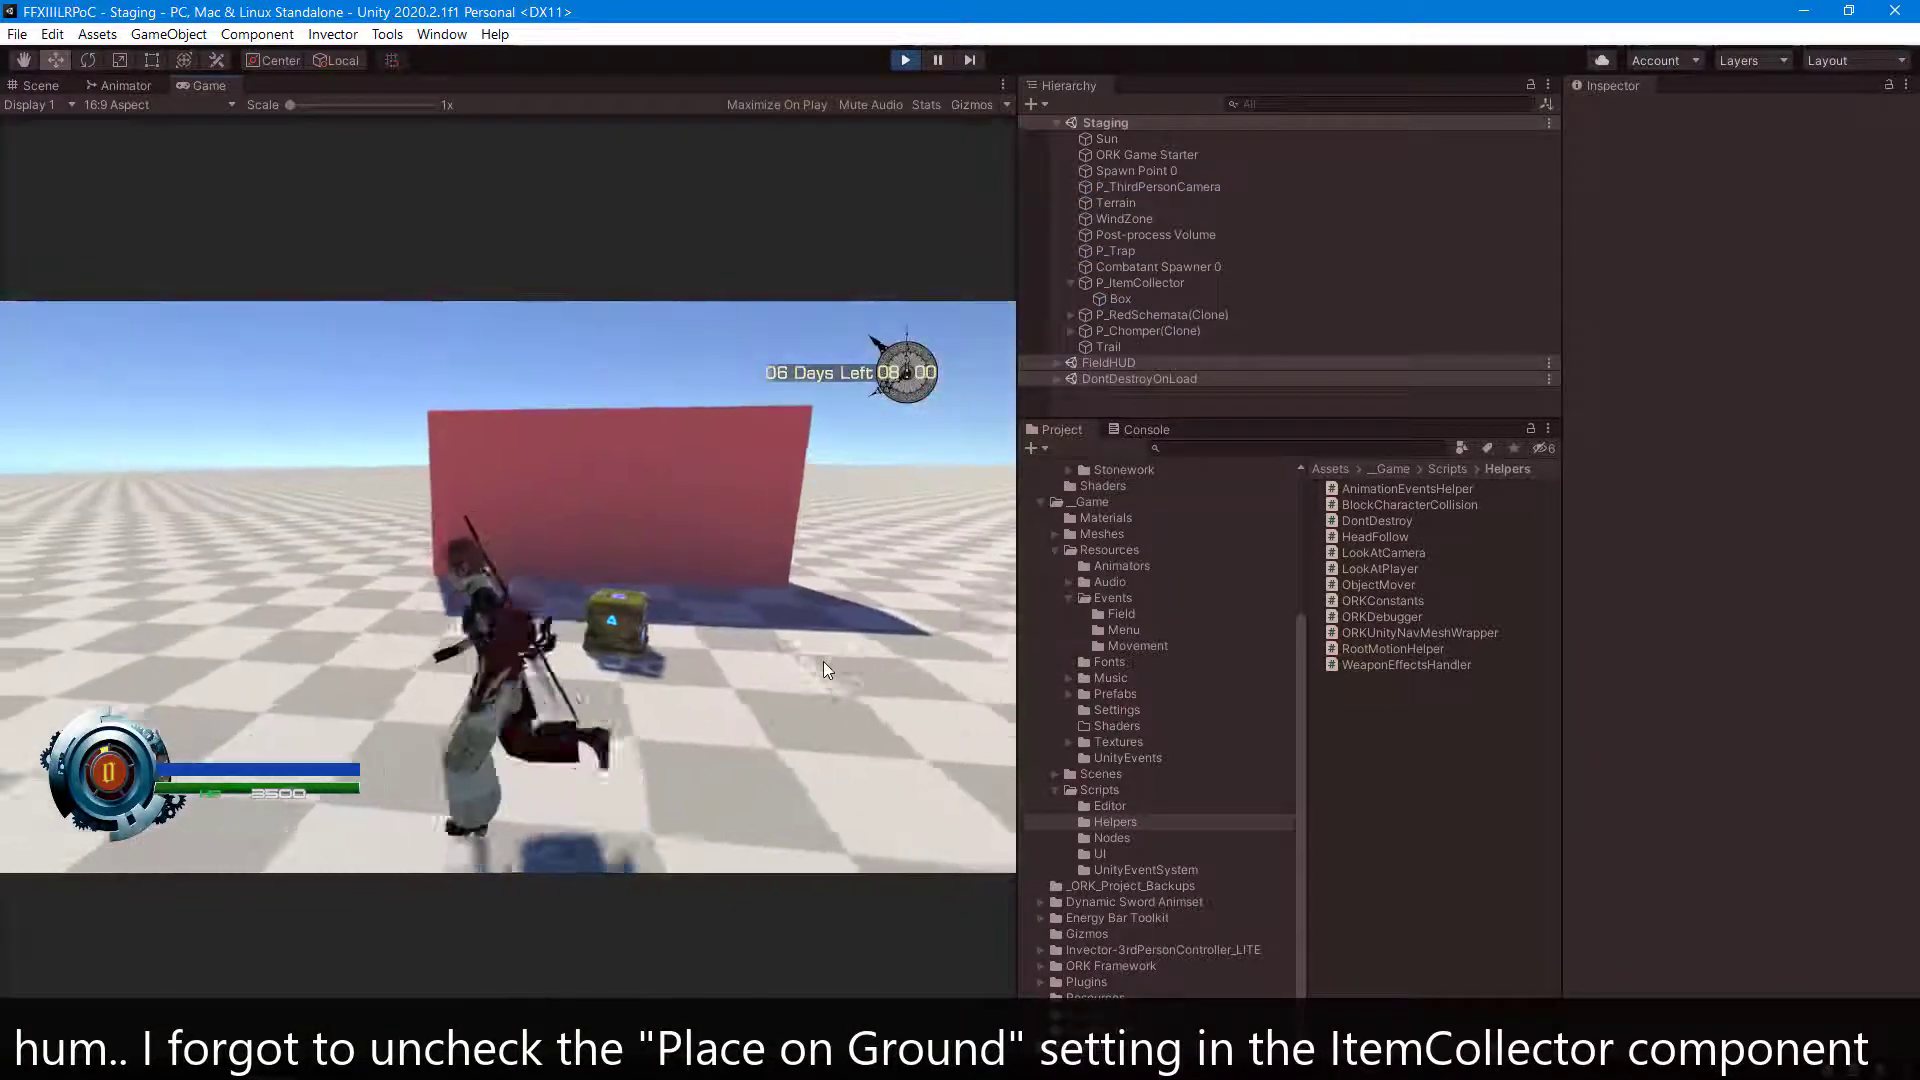
pyautogui.press('w')
pyautogui.press('d')
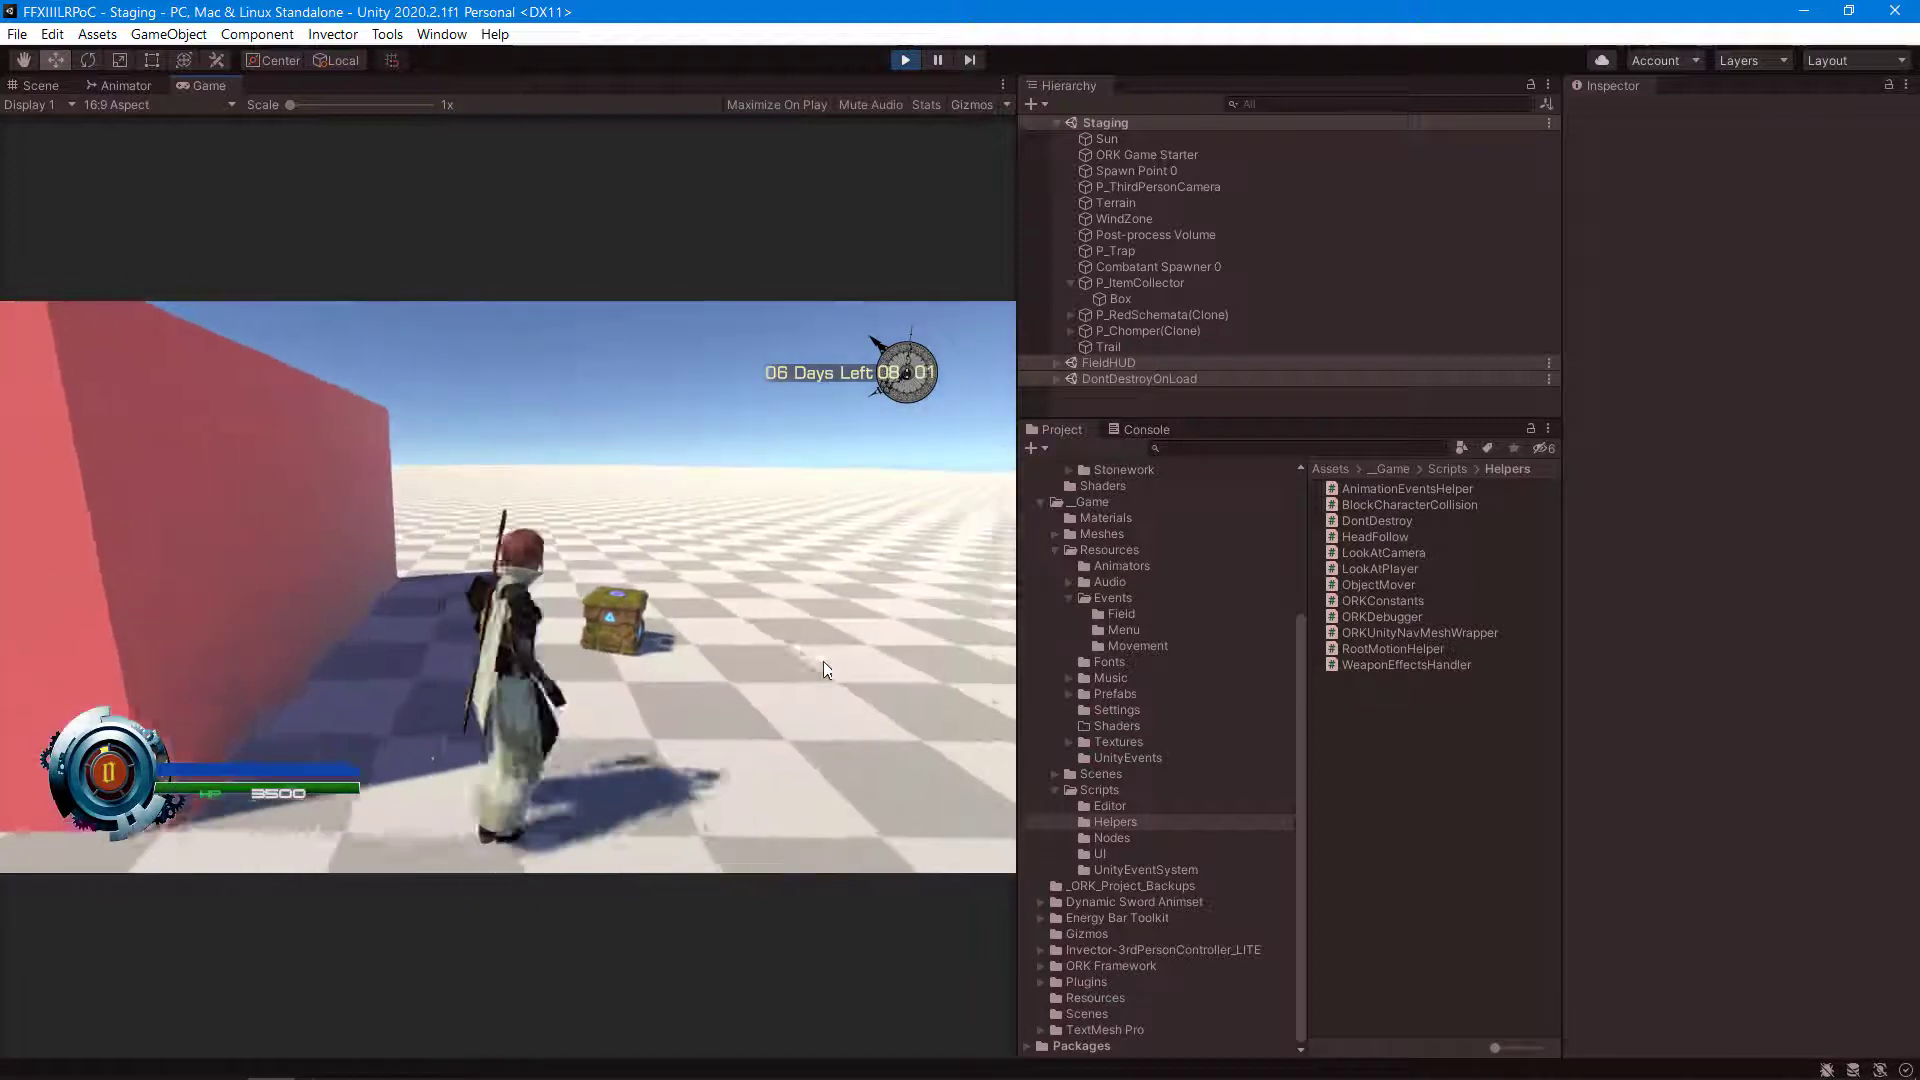
pyautogui.press('a')
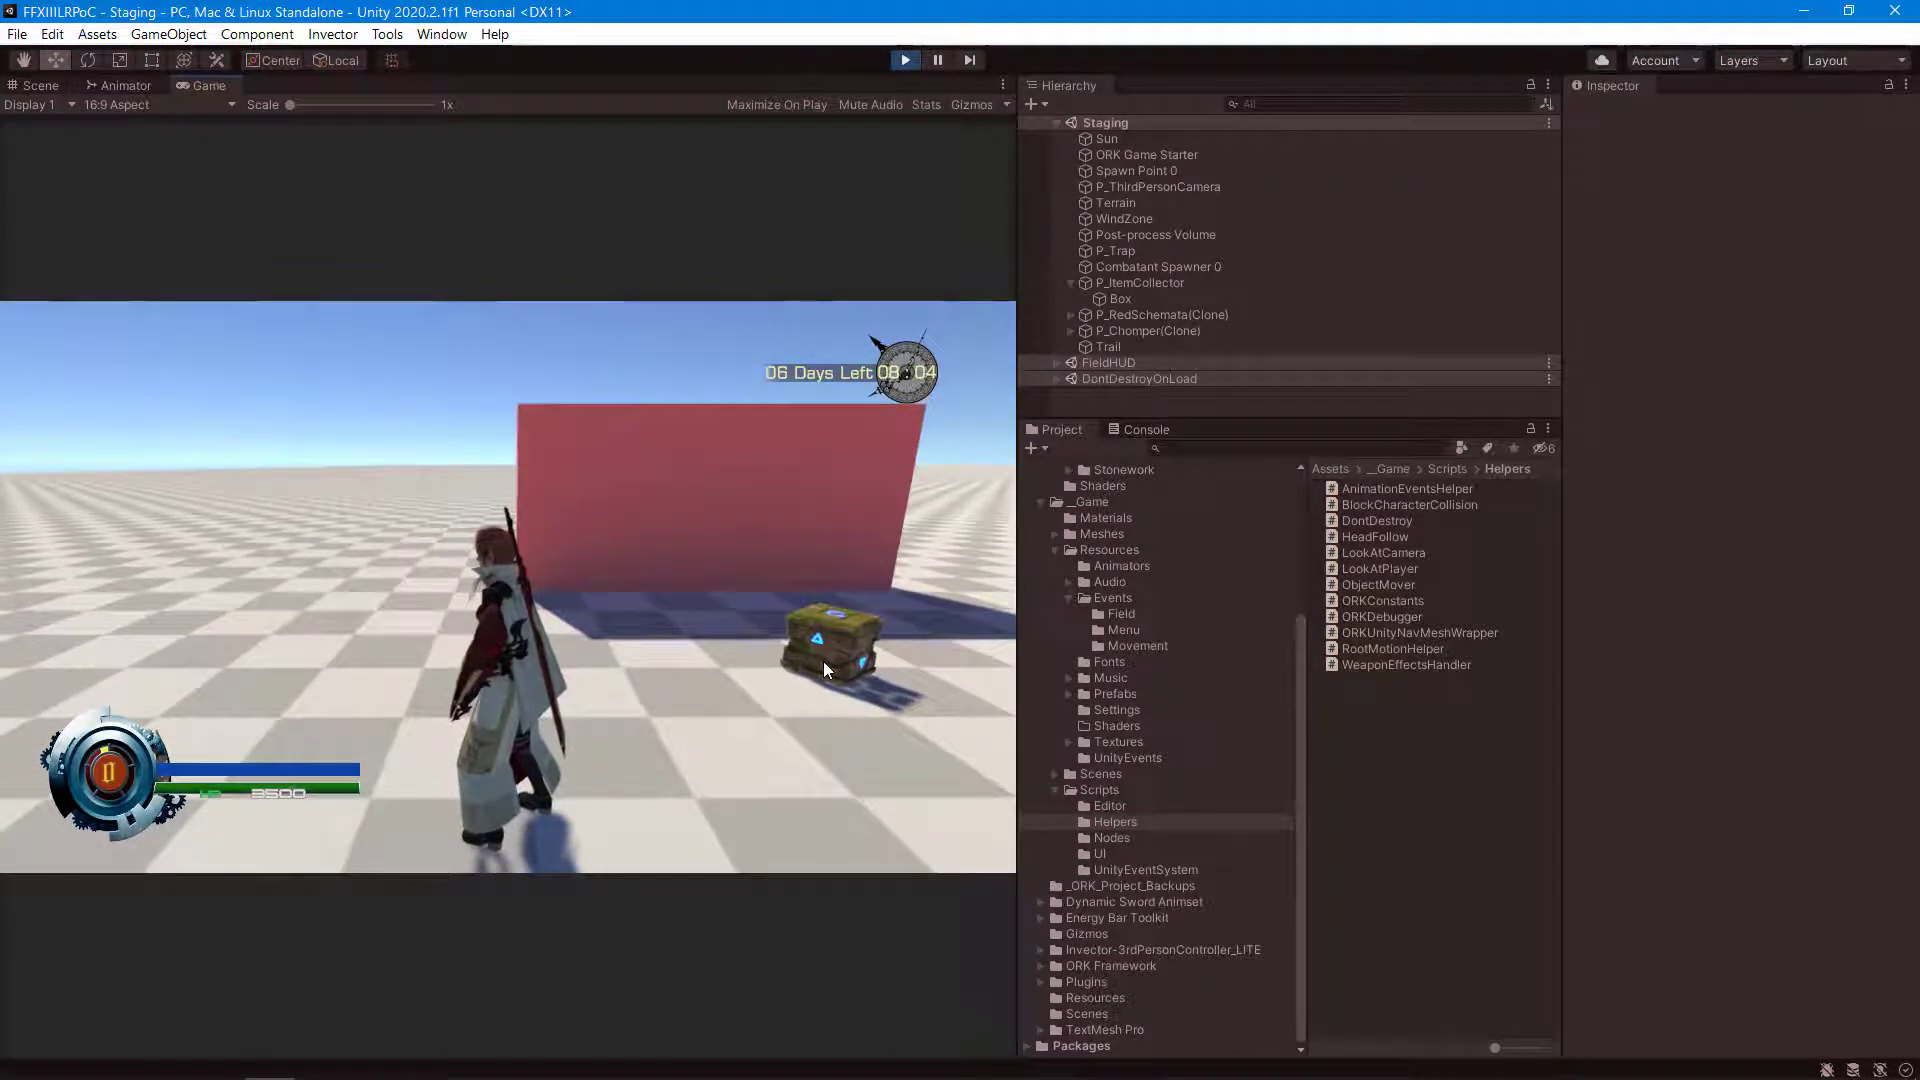
pyautogui.hotkey('ctrl', 'p')
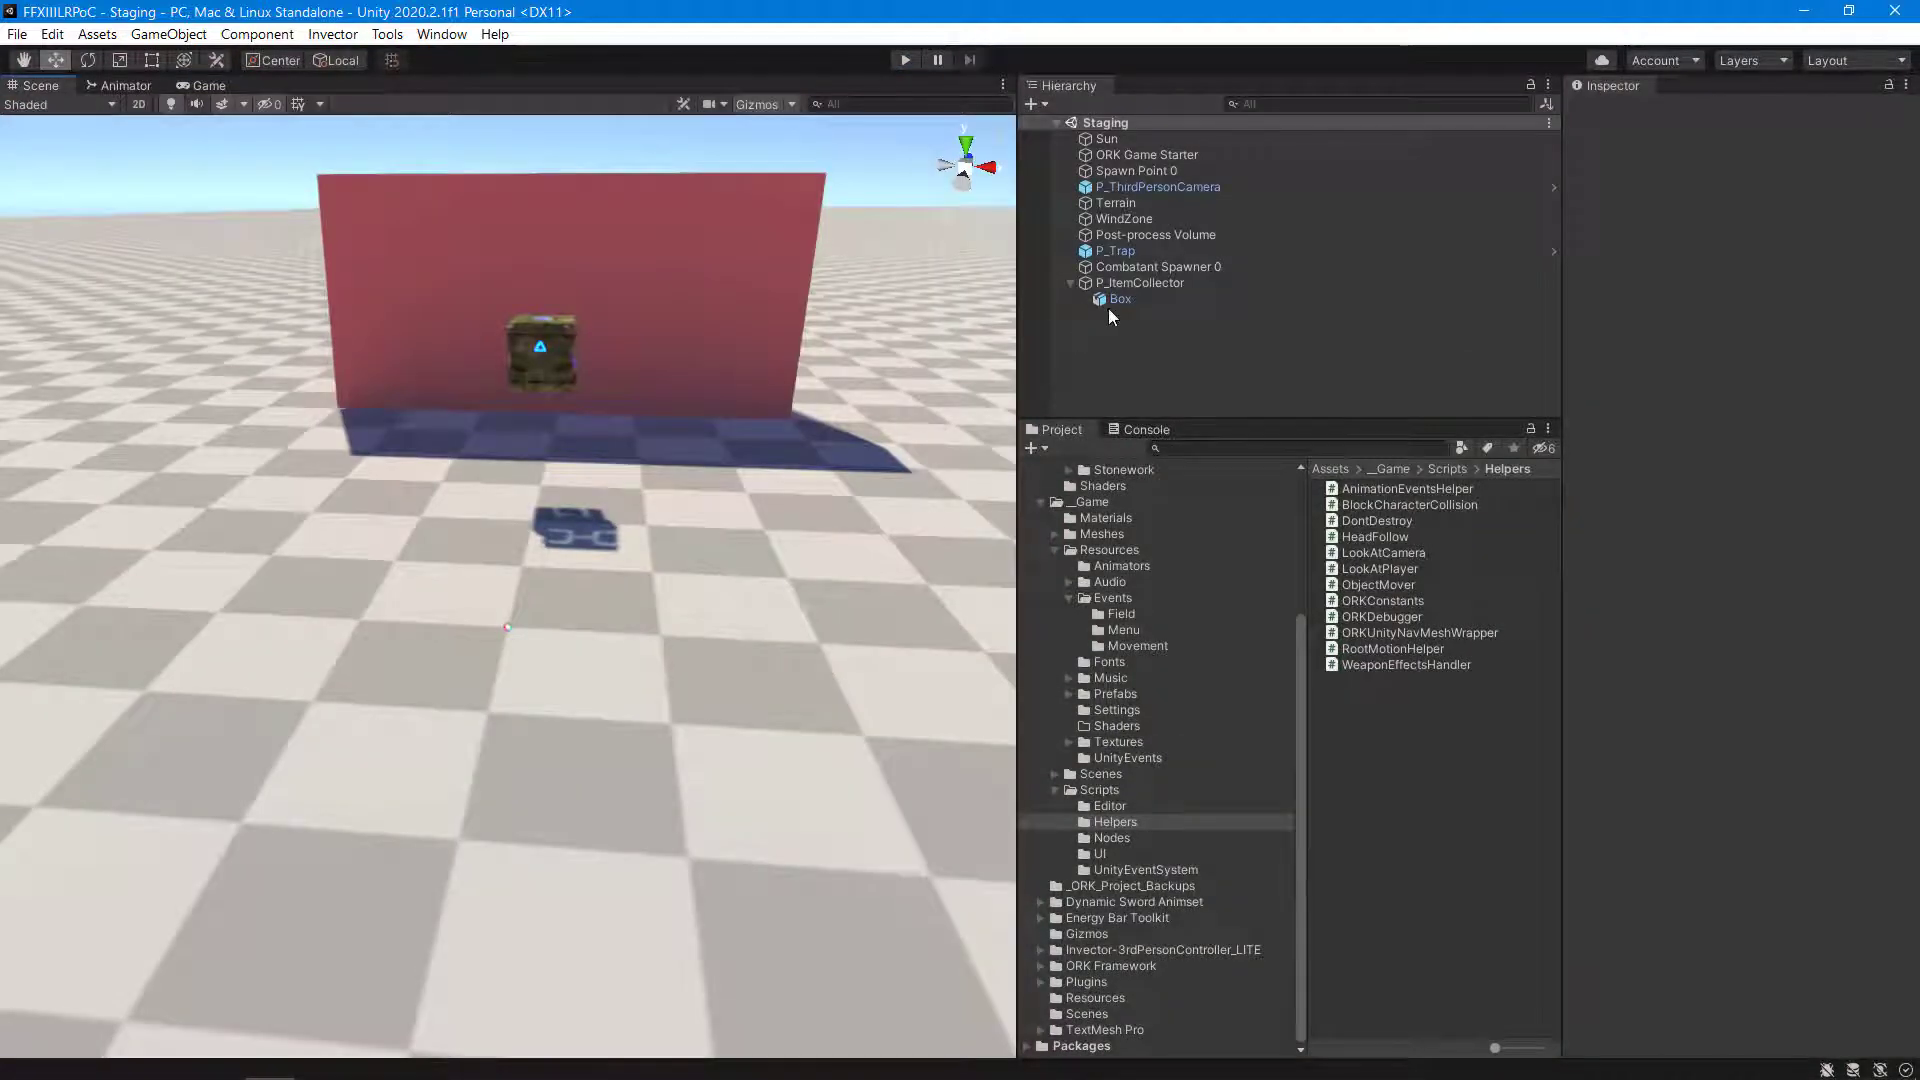
# Uncheck Place On Ground in P_ItemCollector's Item Collector settings.
pyautogui.click(1140, 283)
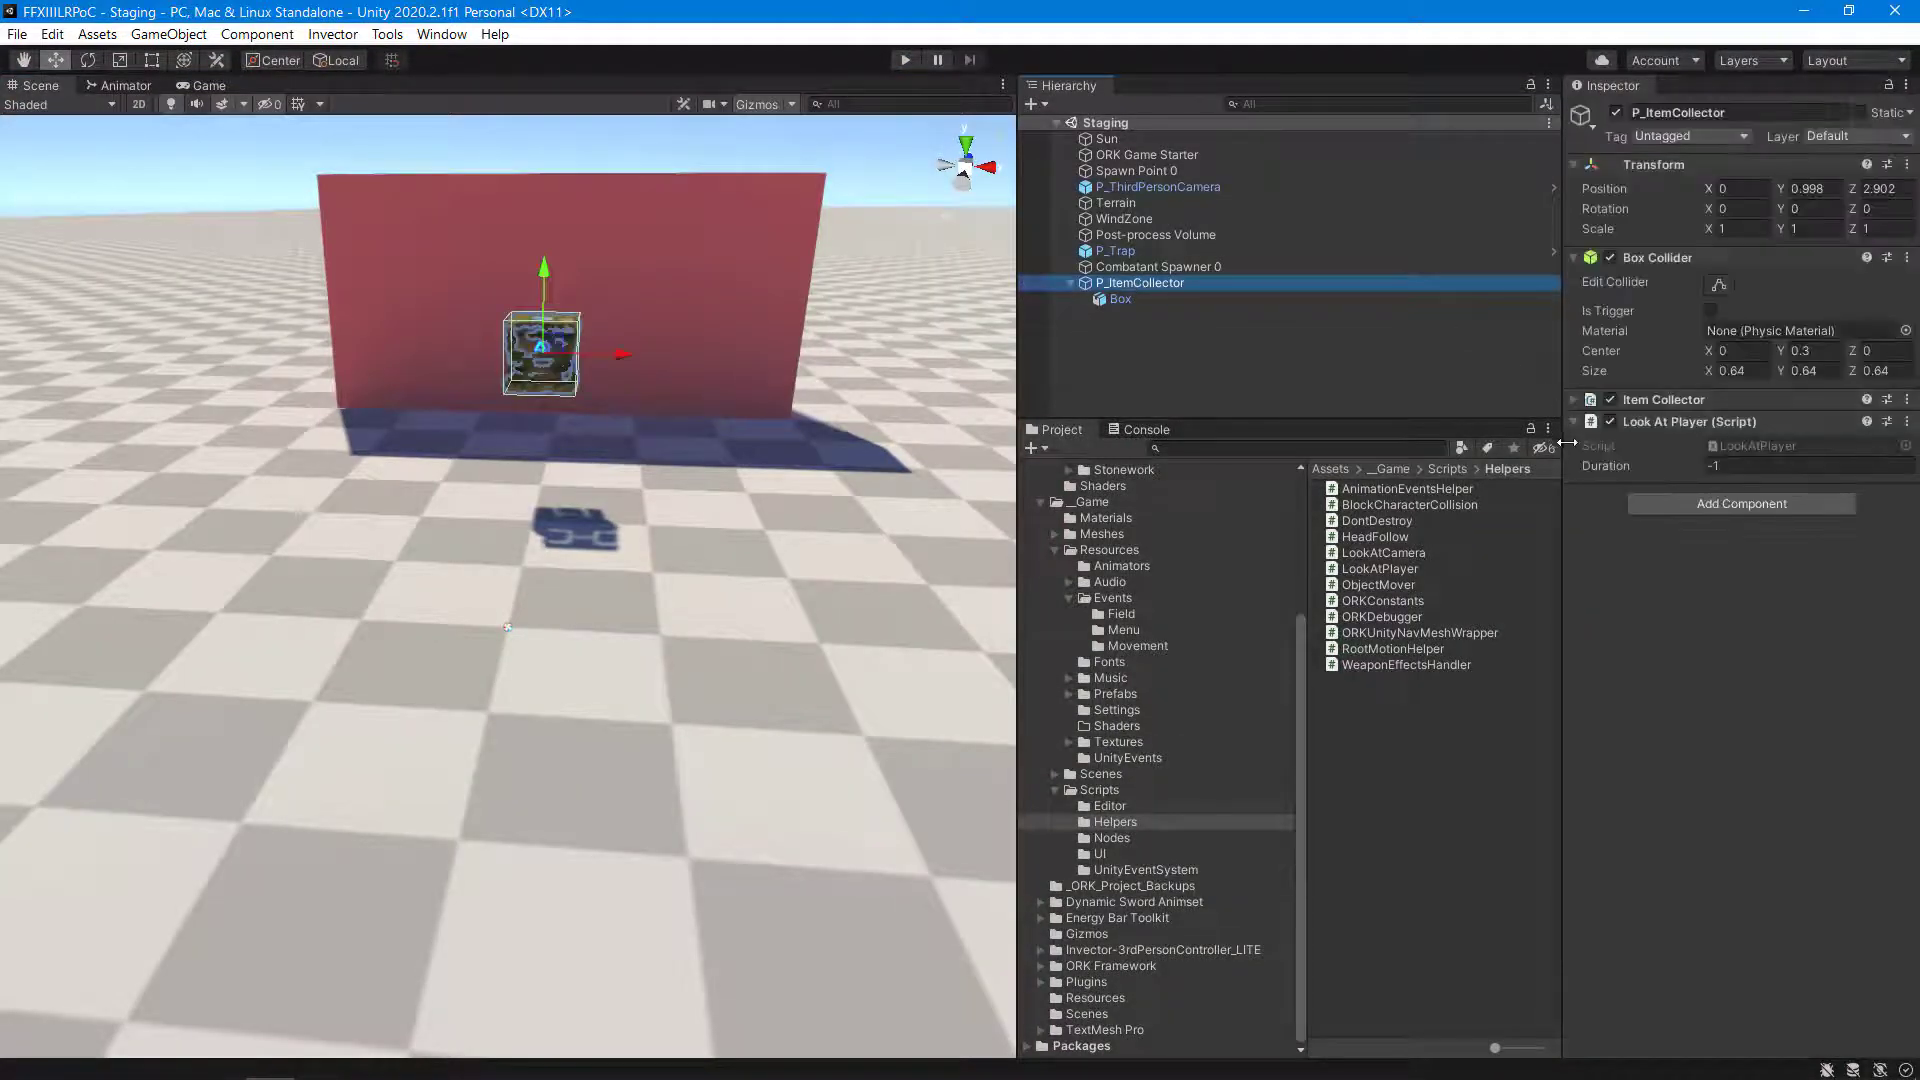
pyautogui.click(1576, 401)
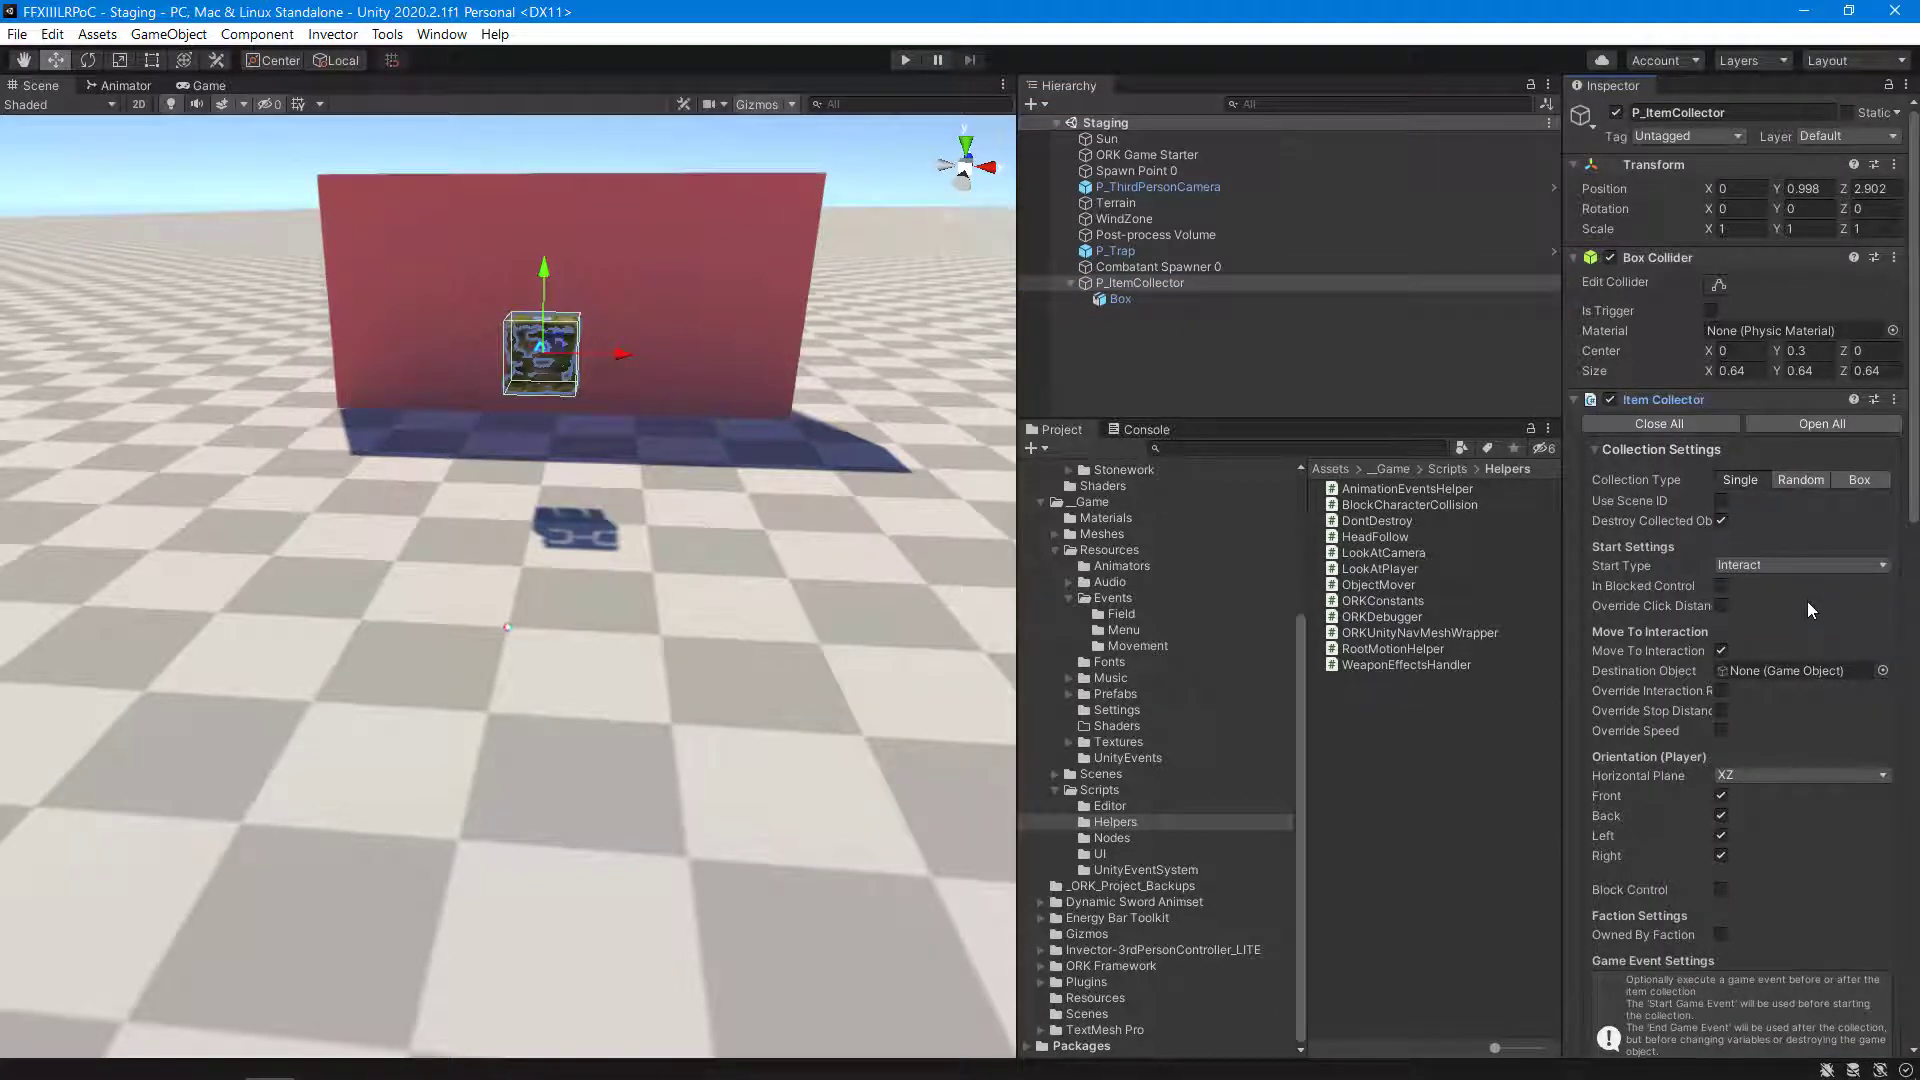
pyautogui.scroll(-3, 1780, 591)
pyautogui.scroll(-3, 1780, 591)
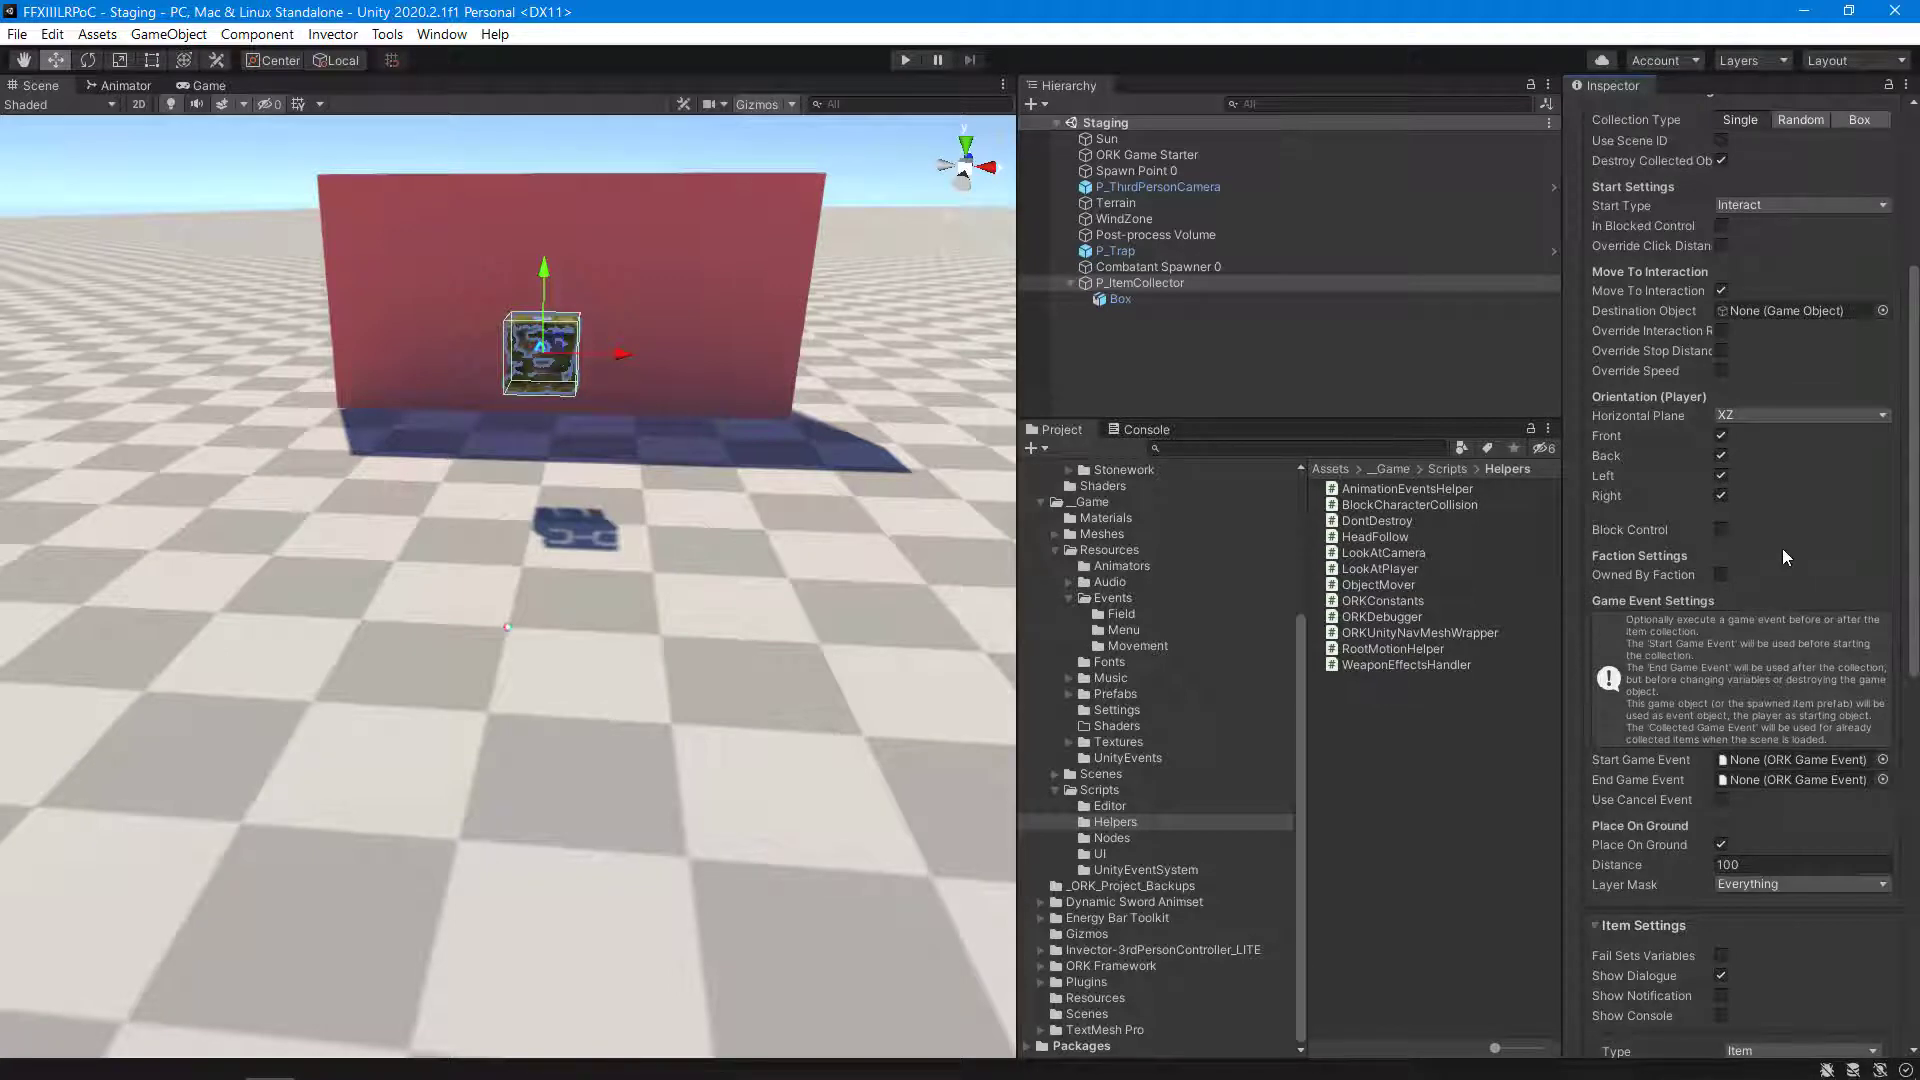
pyautogui.scroll(-4, 1782, 548)
pyautogui.scroll(-4, 1782, 548)
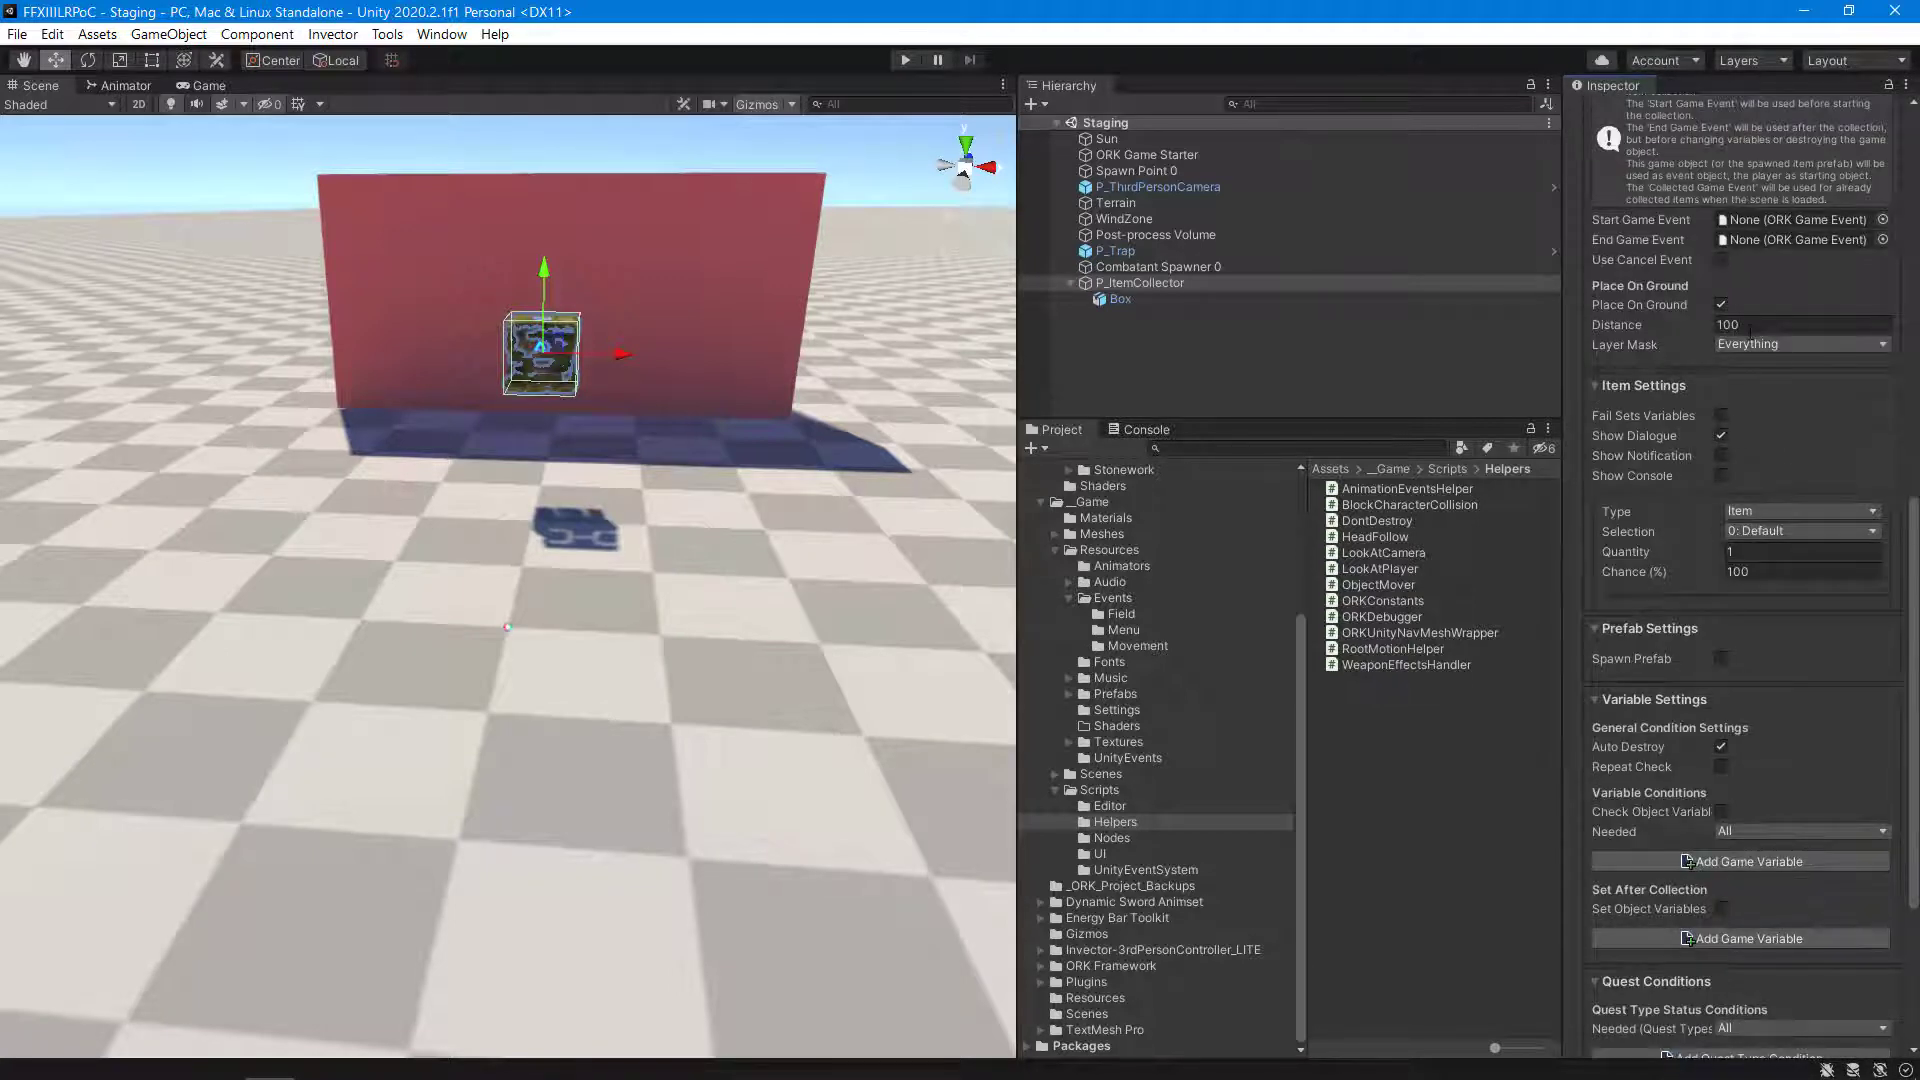
pyautogui.click(1722, 305)
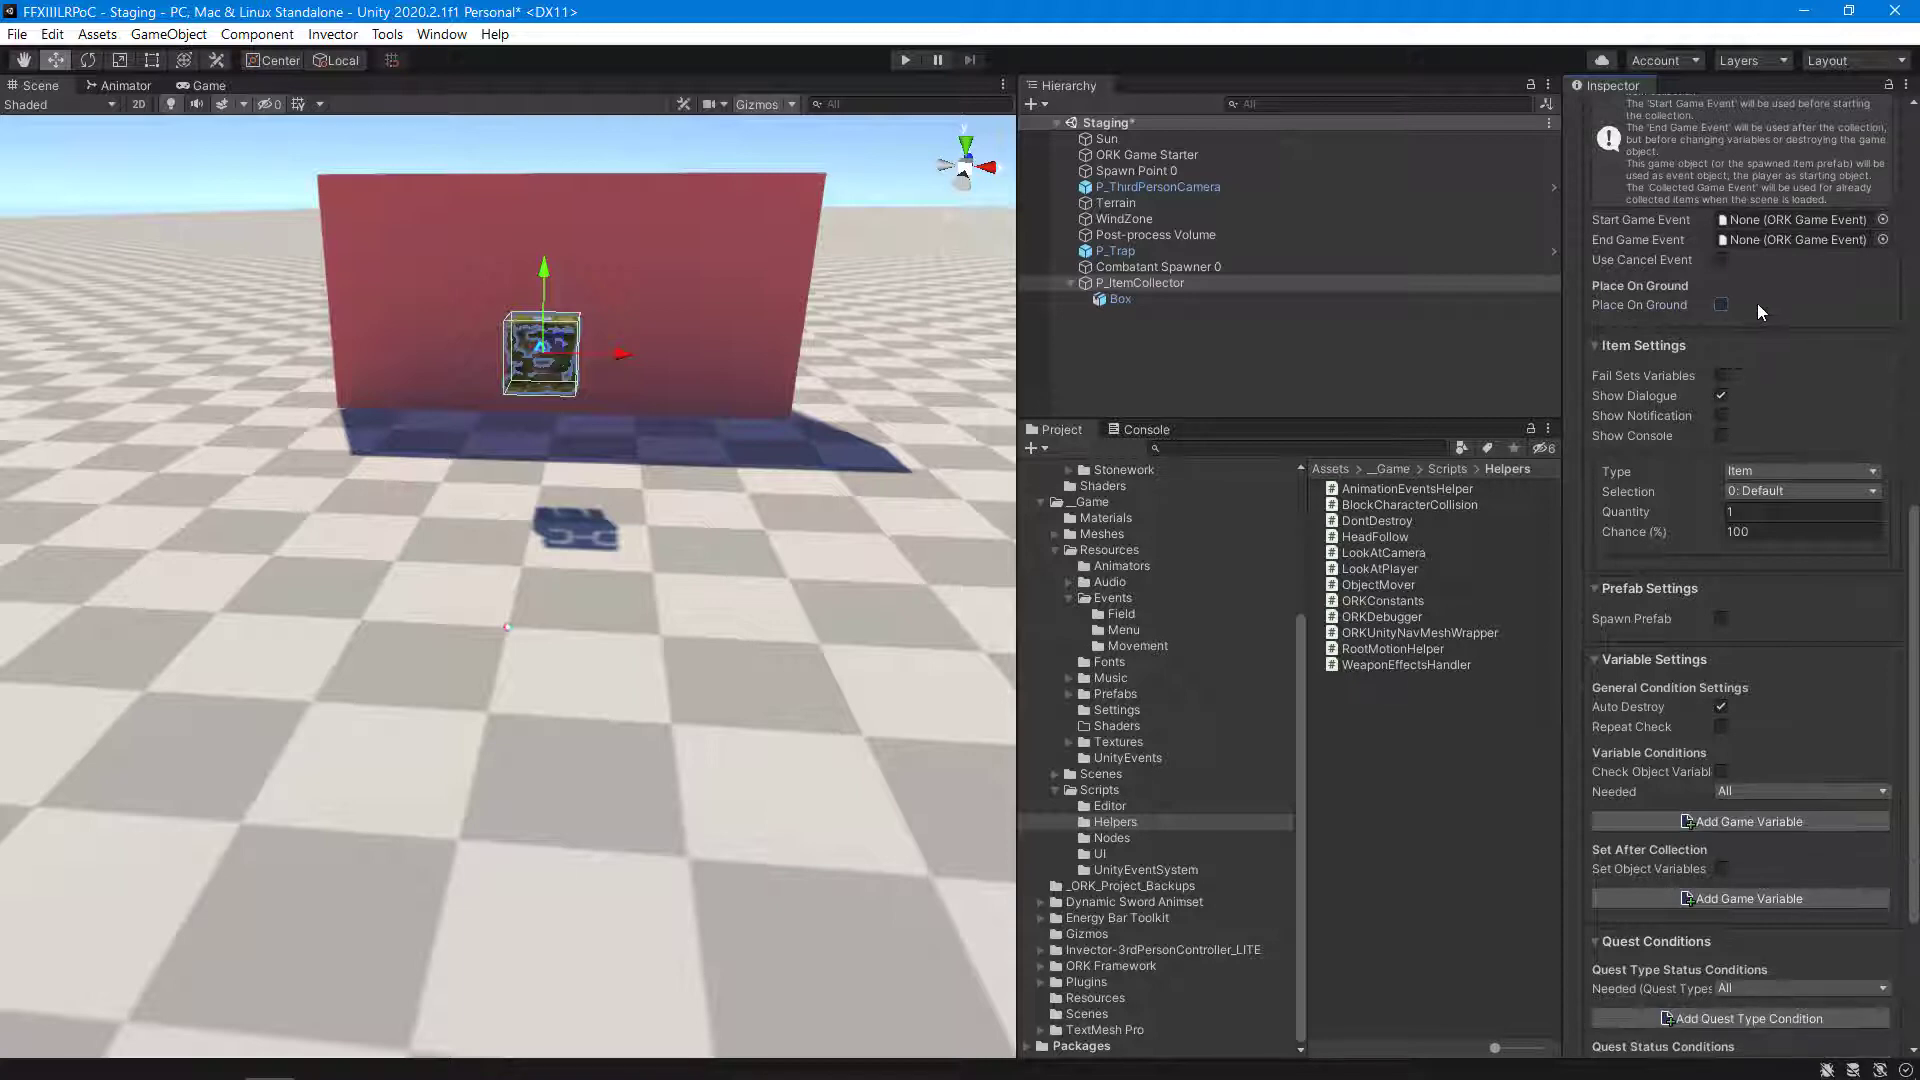
# Save the Staging scene, reselect P_ItemCollector, and start another playtest.
pyautogui.click(1351, 368)
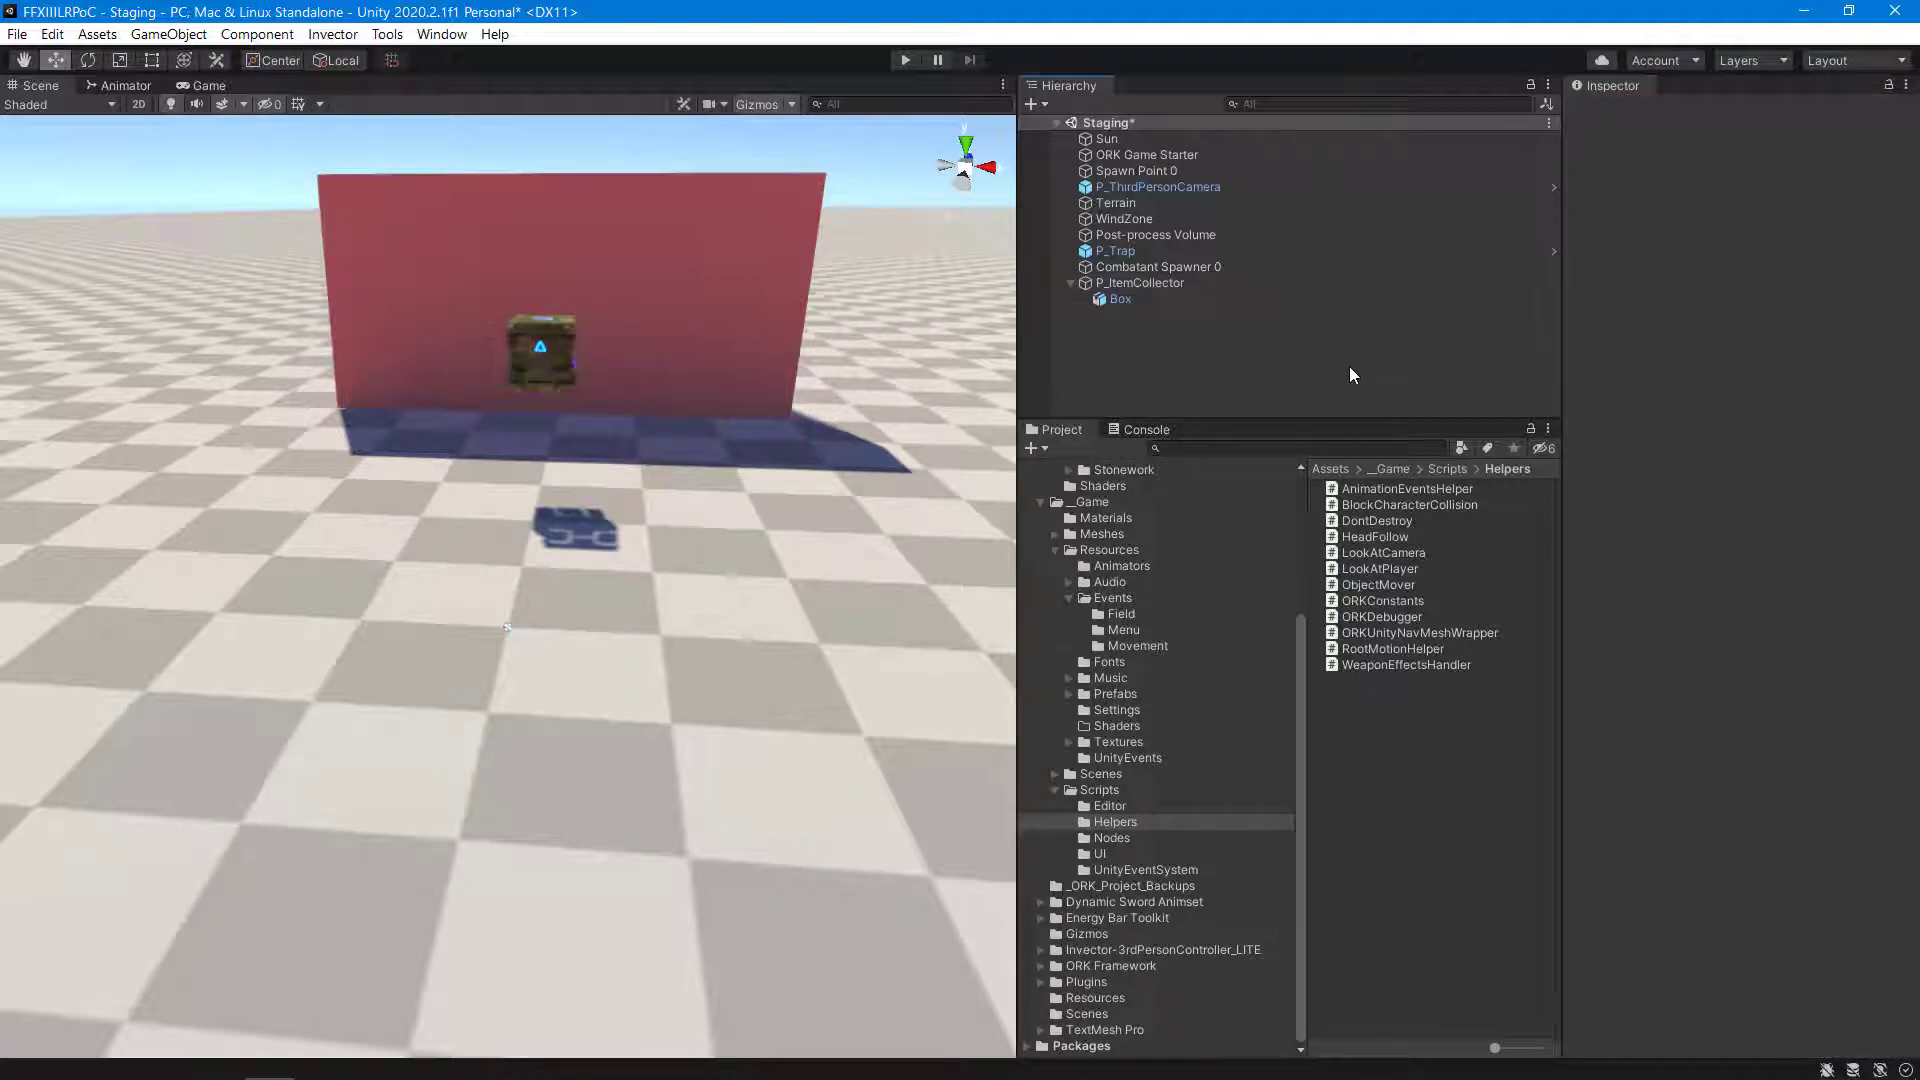
pyautogui.hotkey('ctrl', 's')
pyautogui.click(1143, 284)
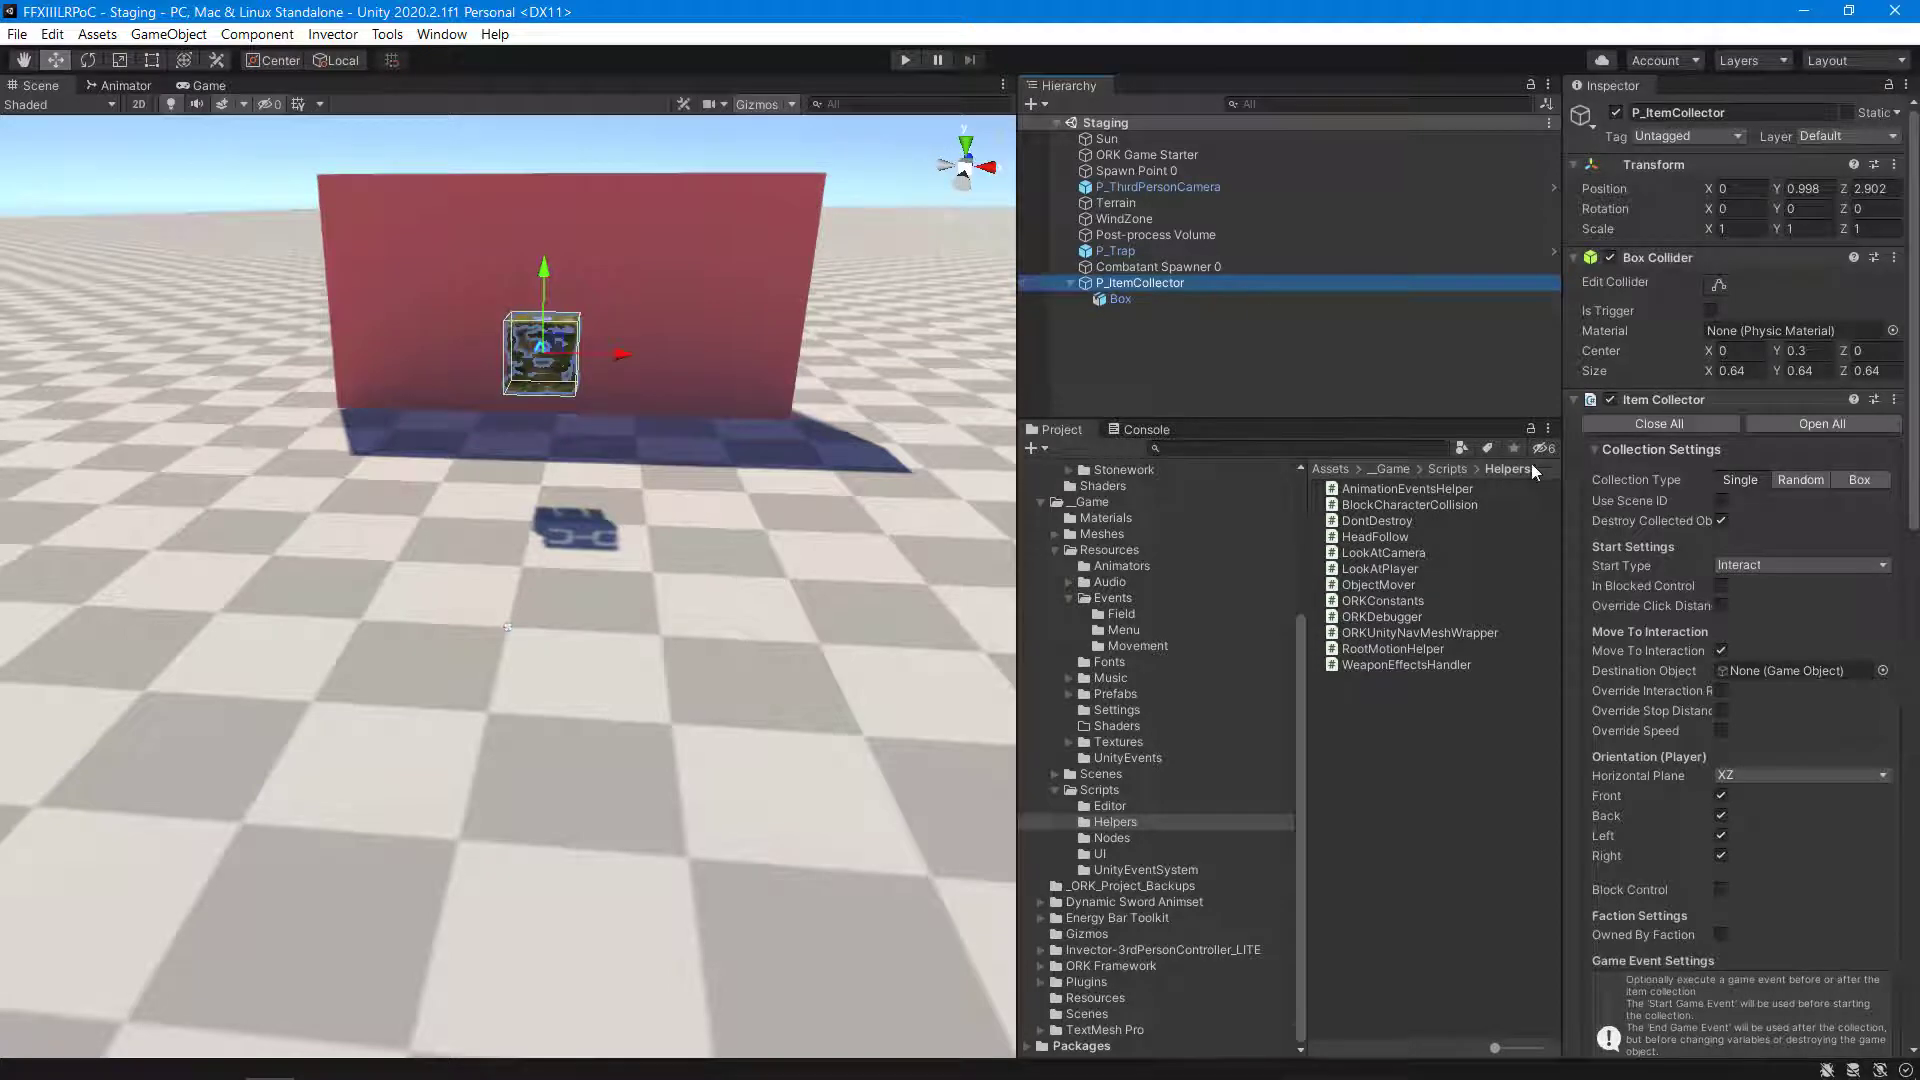
pyautogui.scroll(-5, 1726, 580)
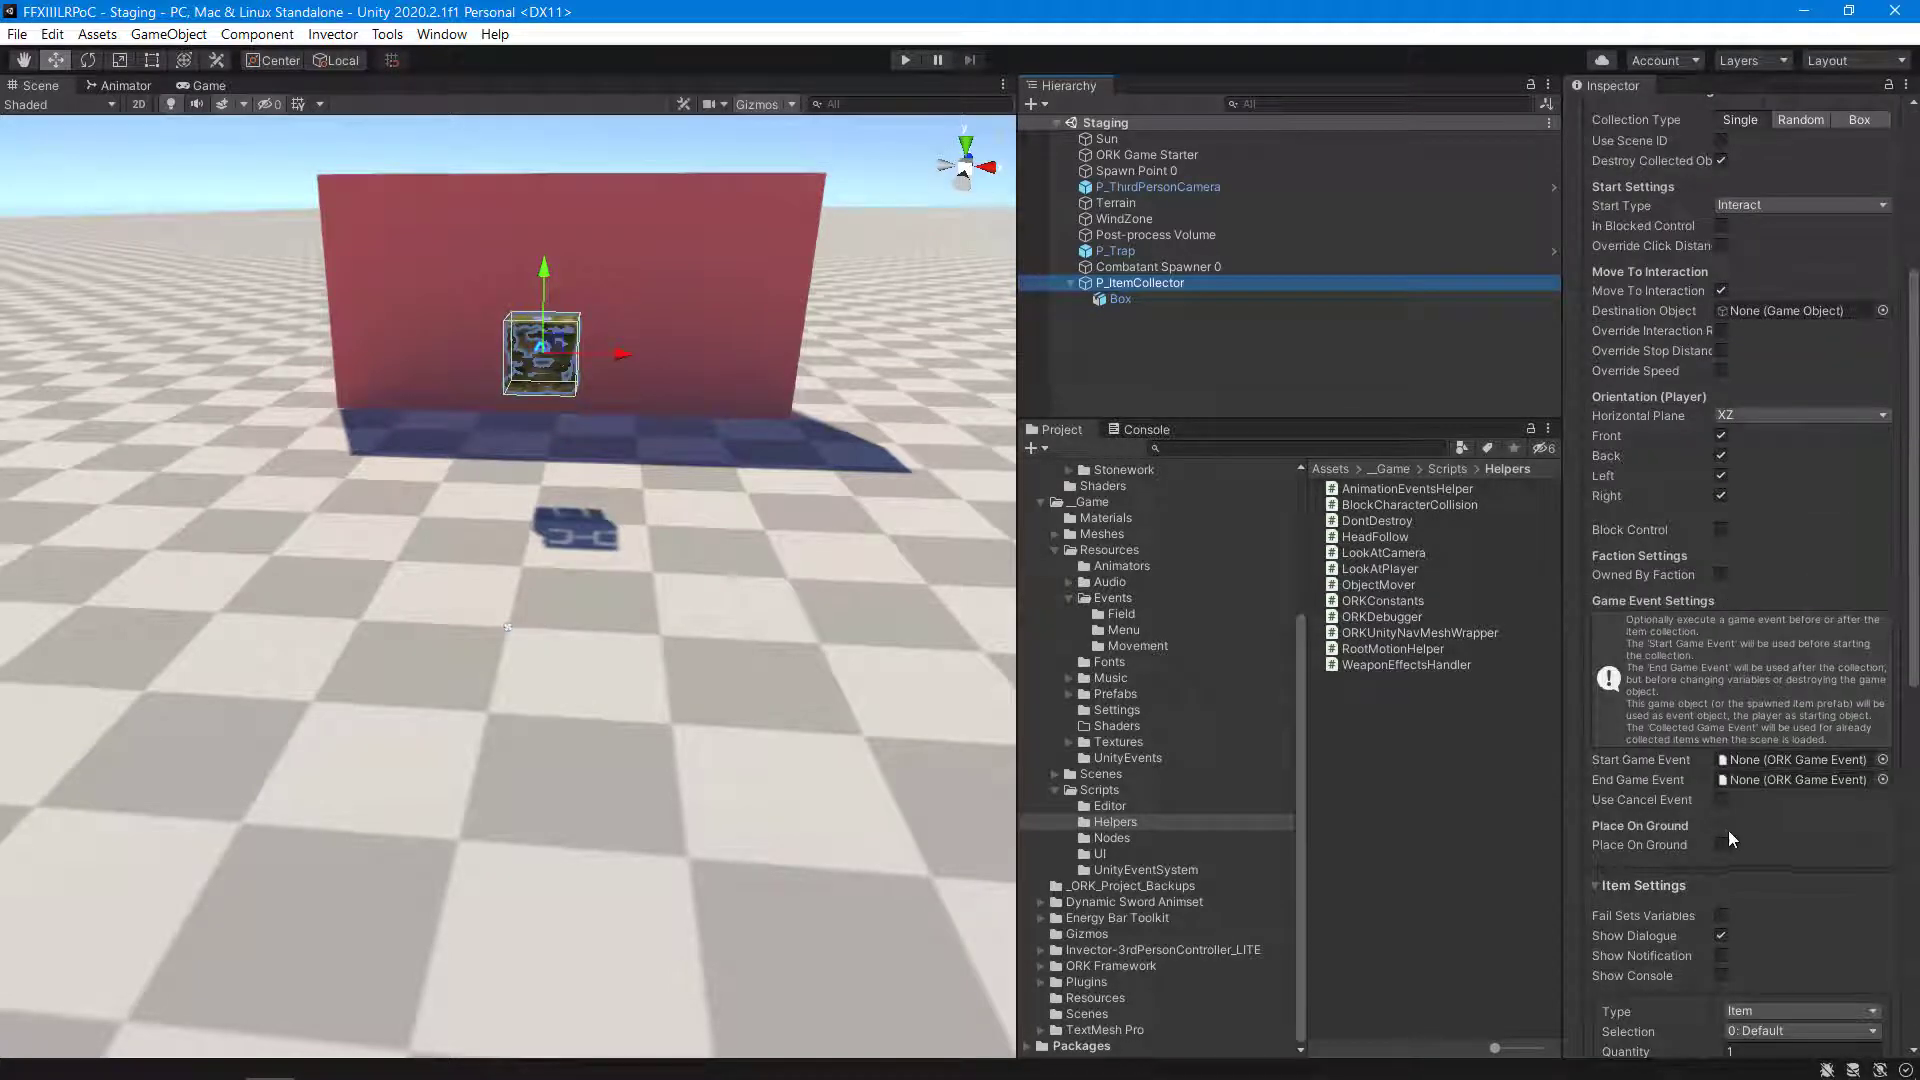
pyautogui.click(904, 61)
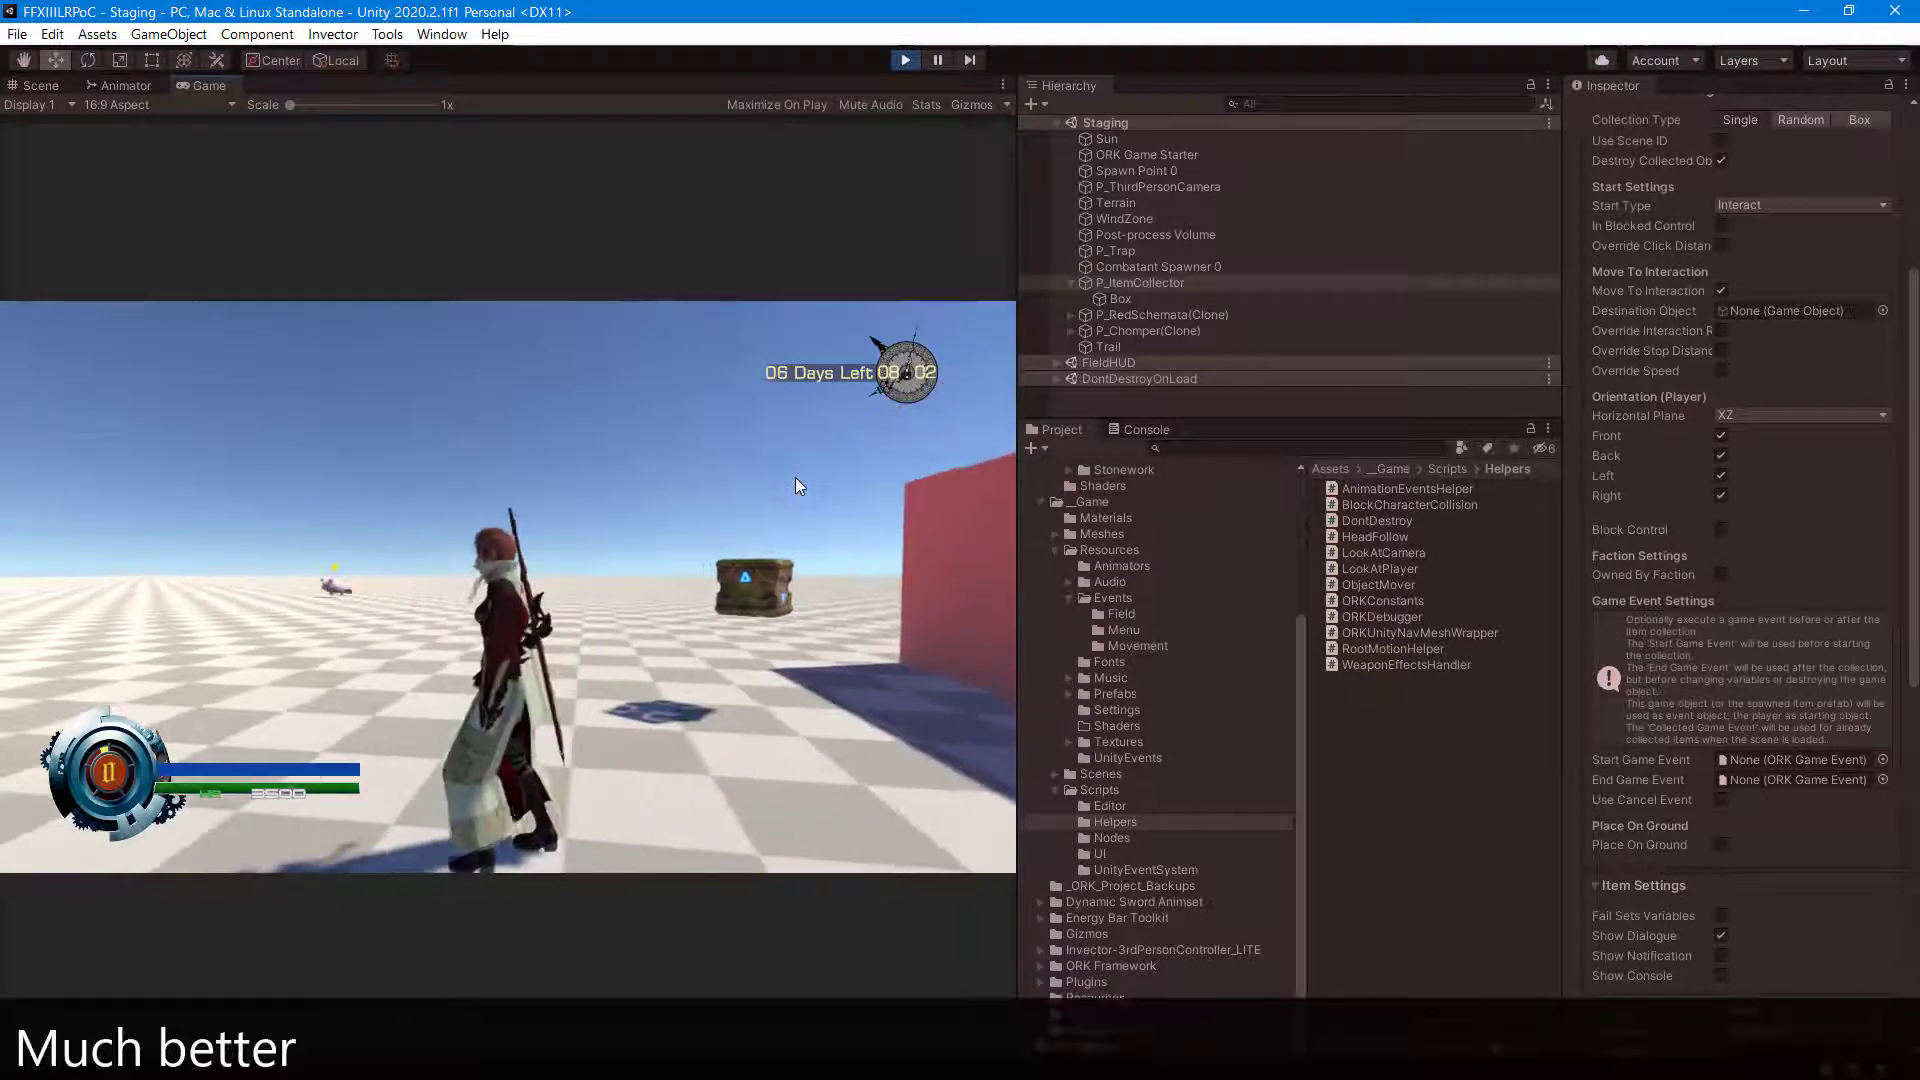
# Stop Play mode after checking that the chest stays floating above the ground.
pyautogui.hotkey('ctrl', 'p')
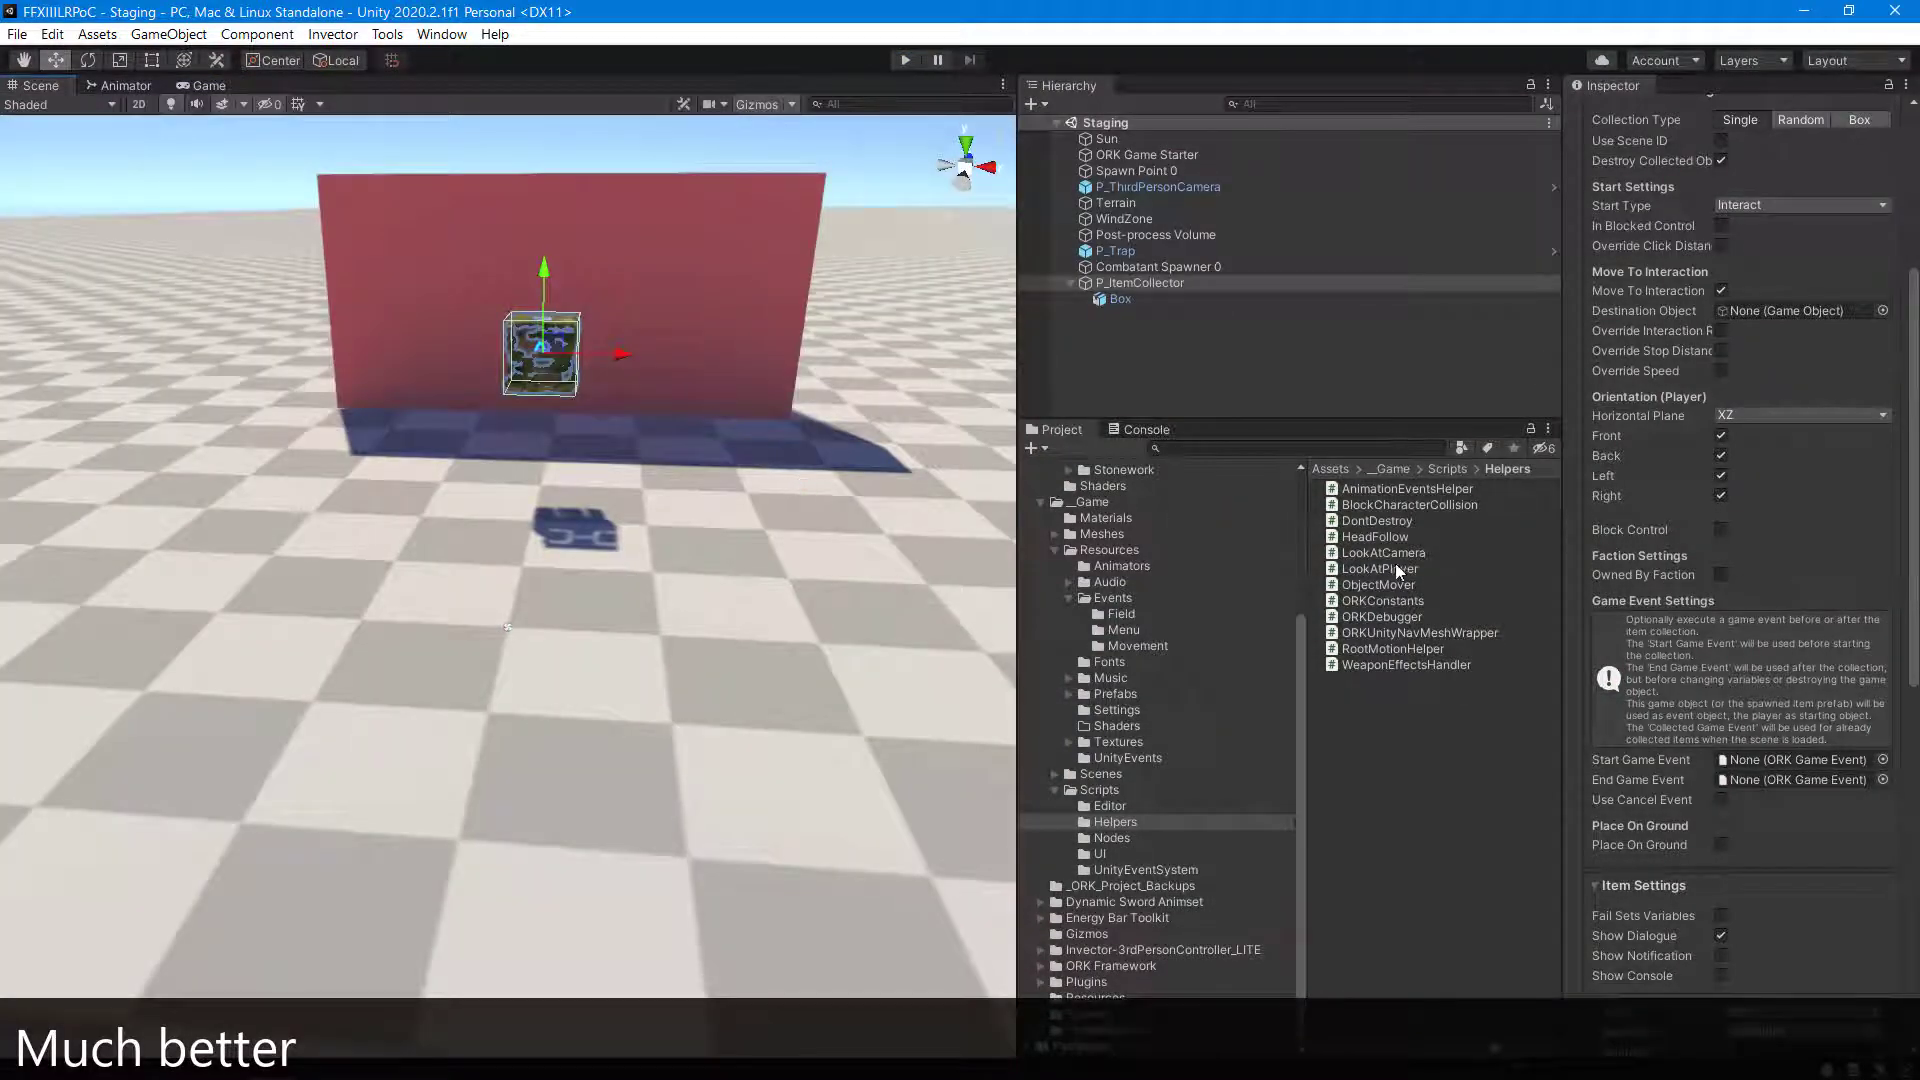
# Add the ObjectMover script to P_ItemCollector.
pyautogui.click(1383, 586)
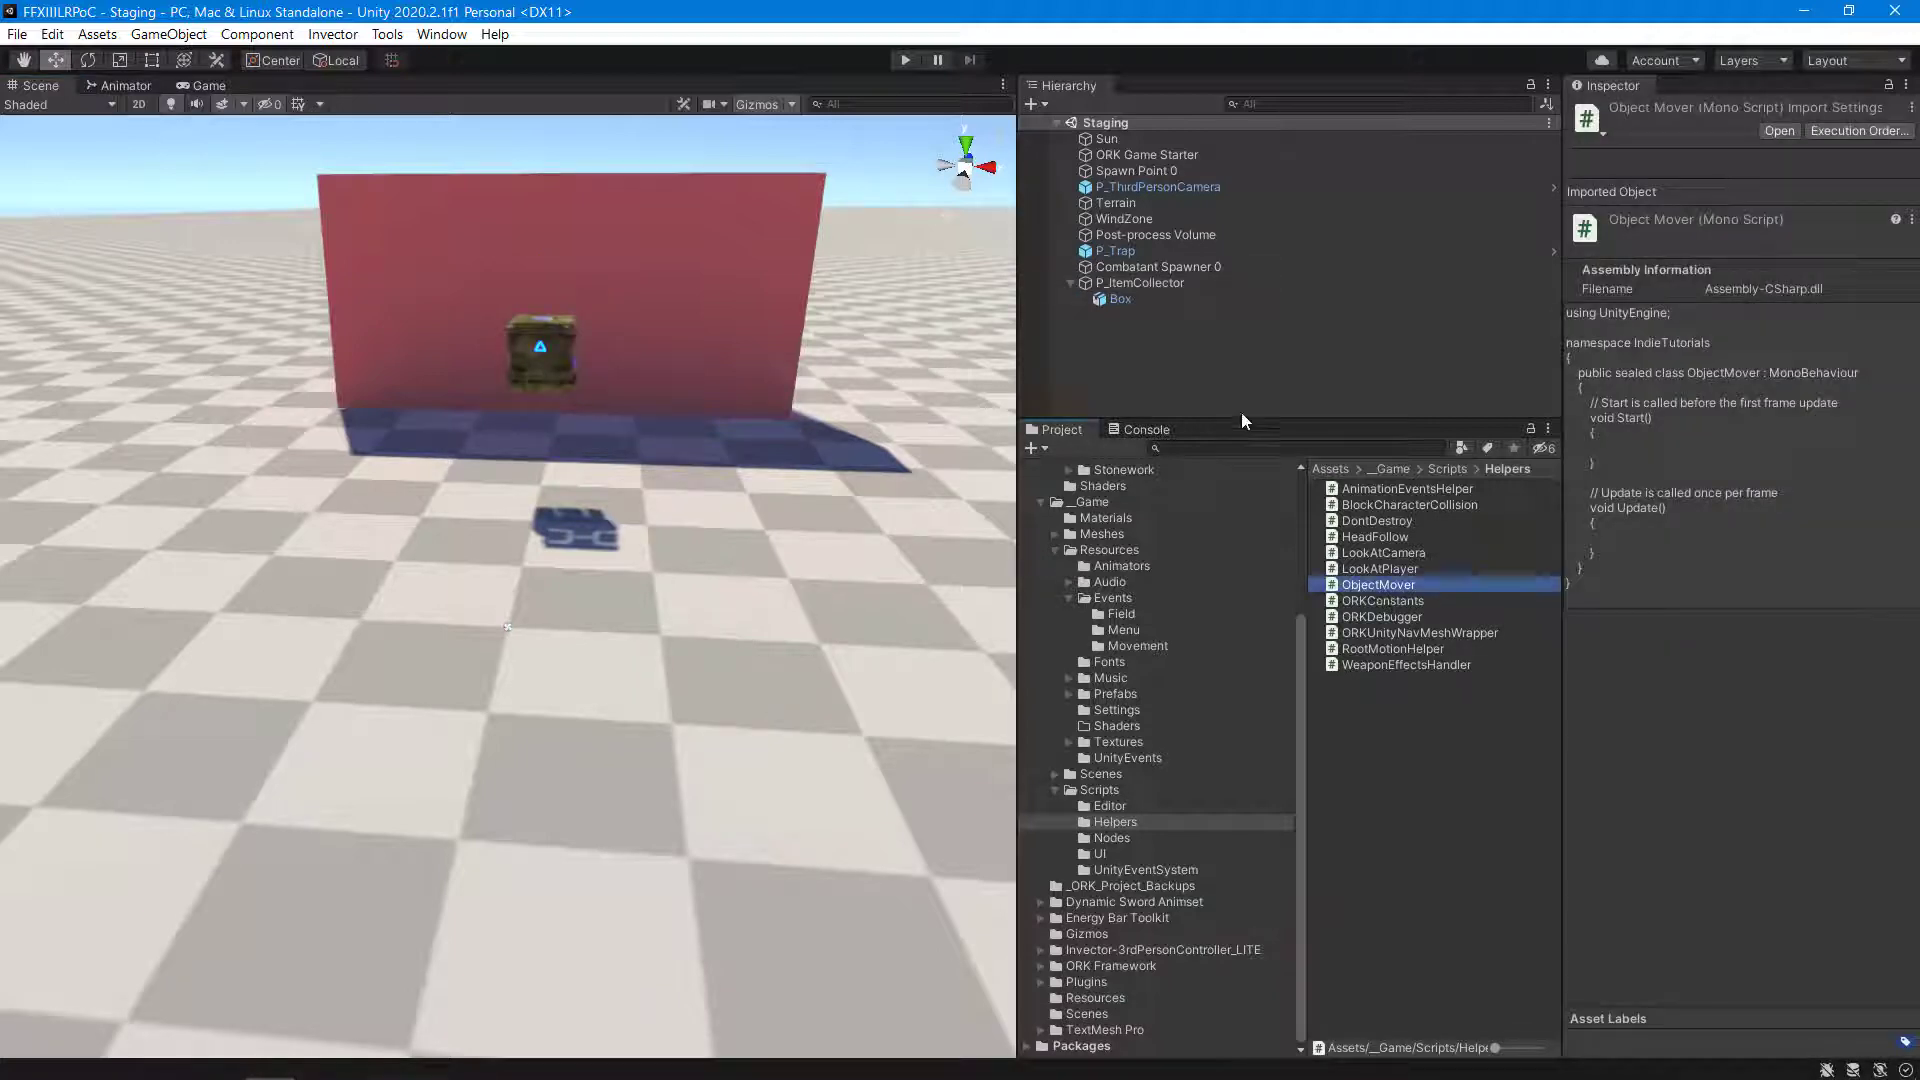
pyautogui.click(1134, 283)
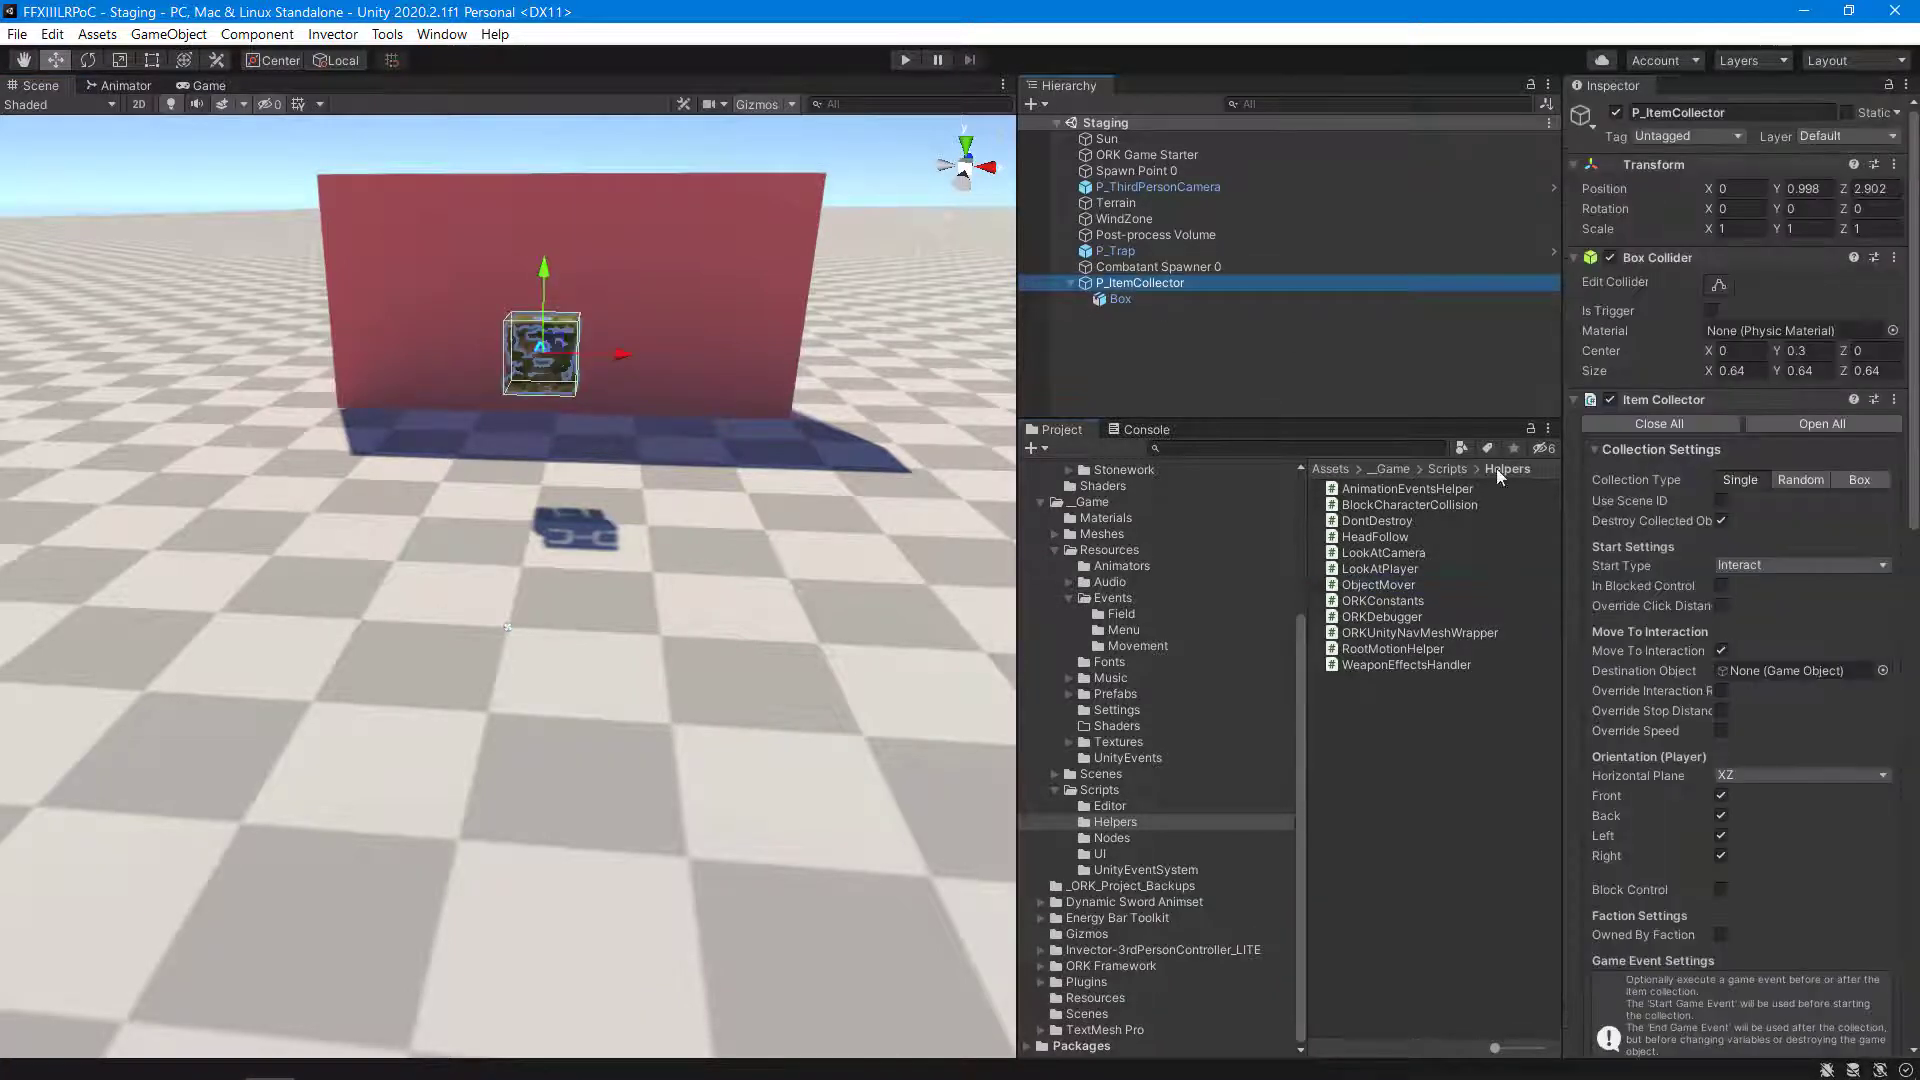
pyautogui.click(1575, 404)
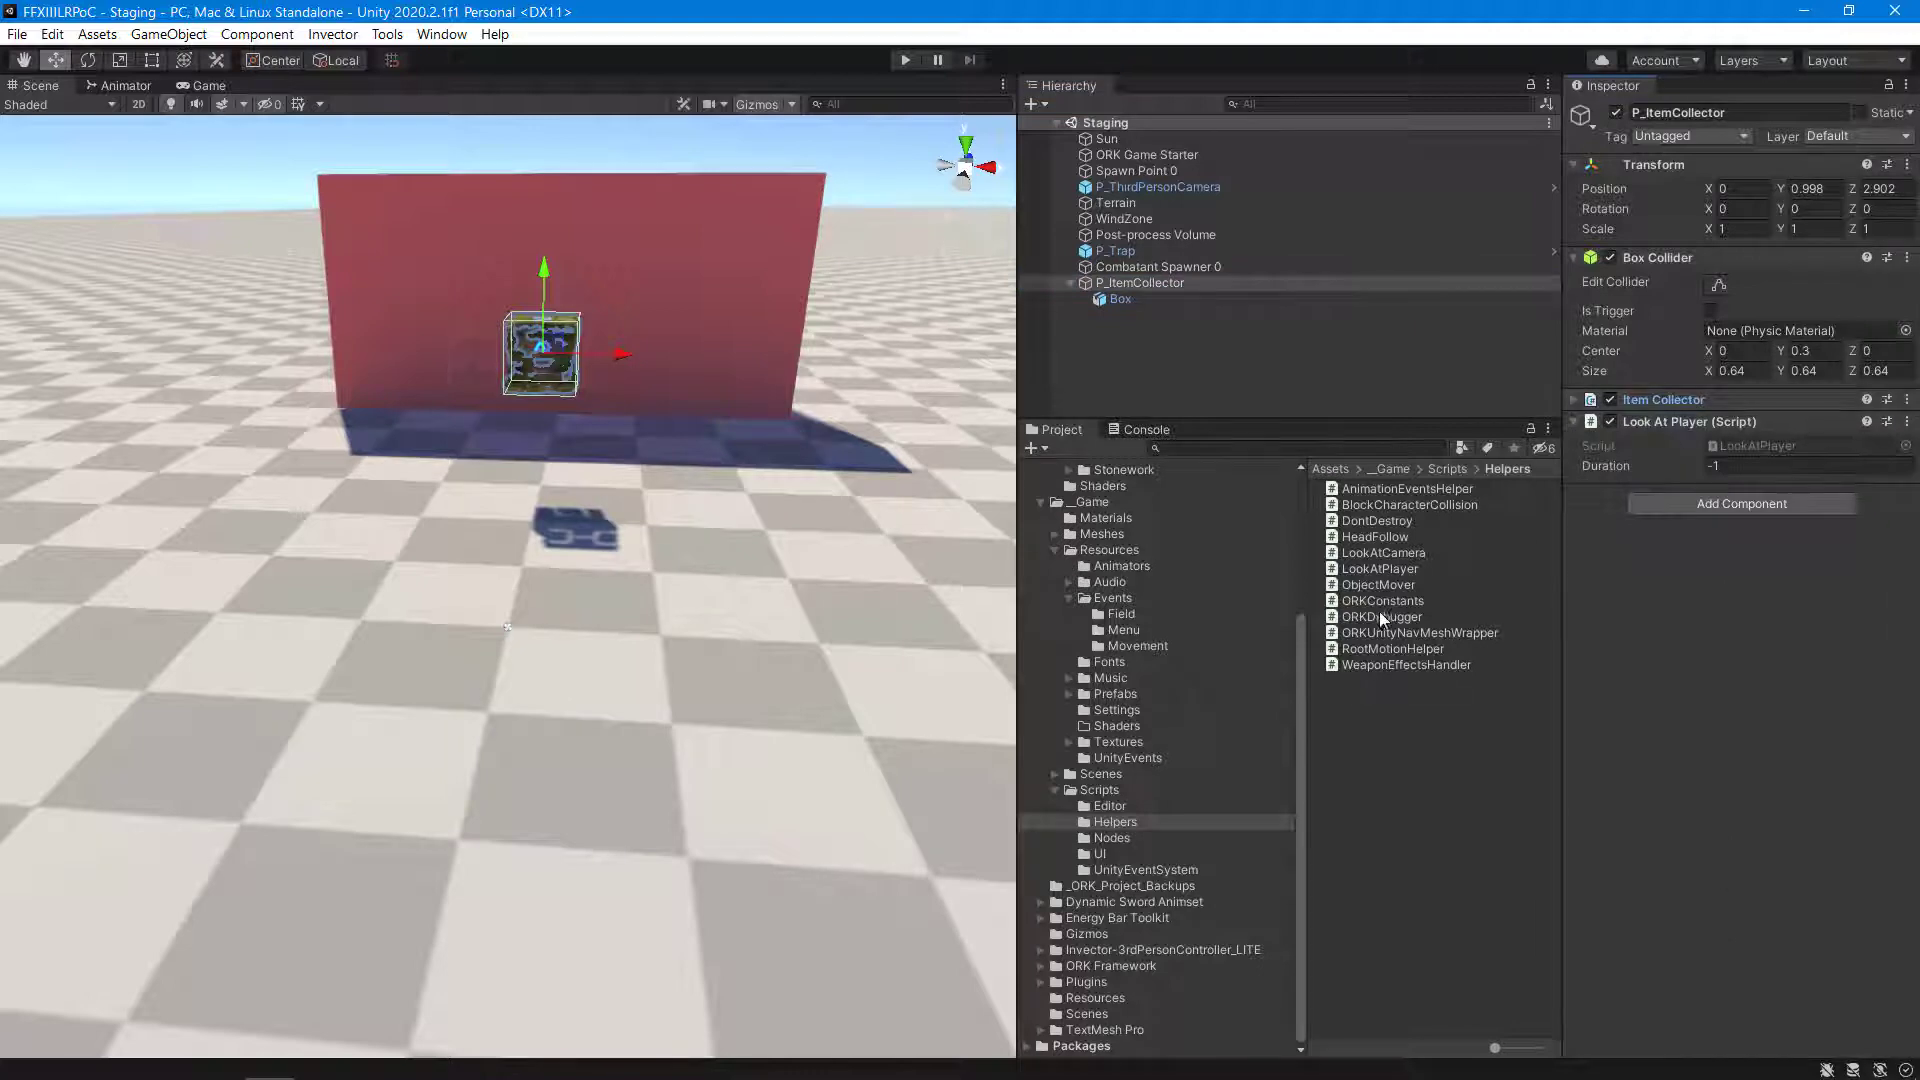
pyautogui.moveTo(1378, 584); pyautogui.dragTo(1702, 586)
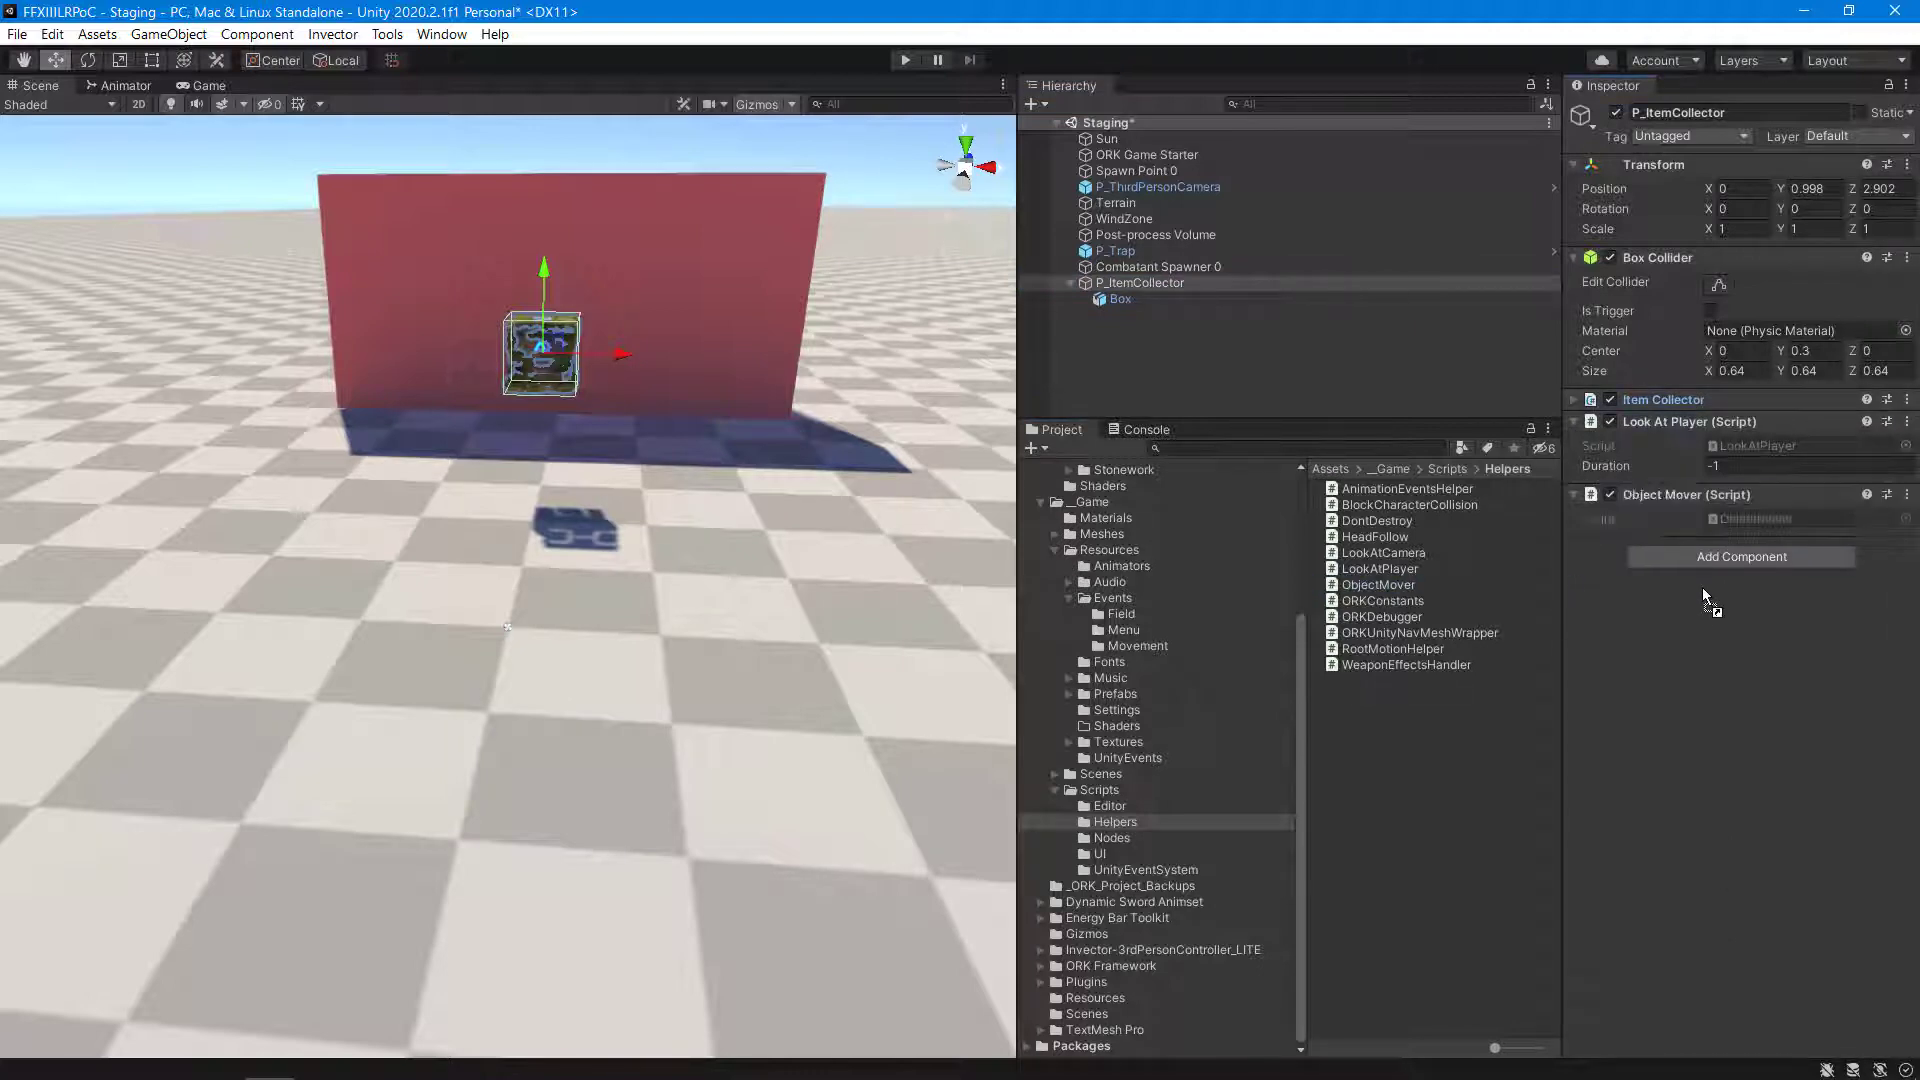
# Lower the chest to about Y 0.222 and open ObjectMover in Visual Studio.
pyautogui.click(1112, 378)
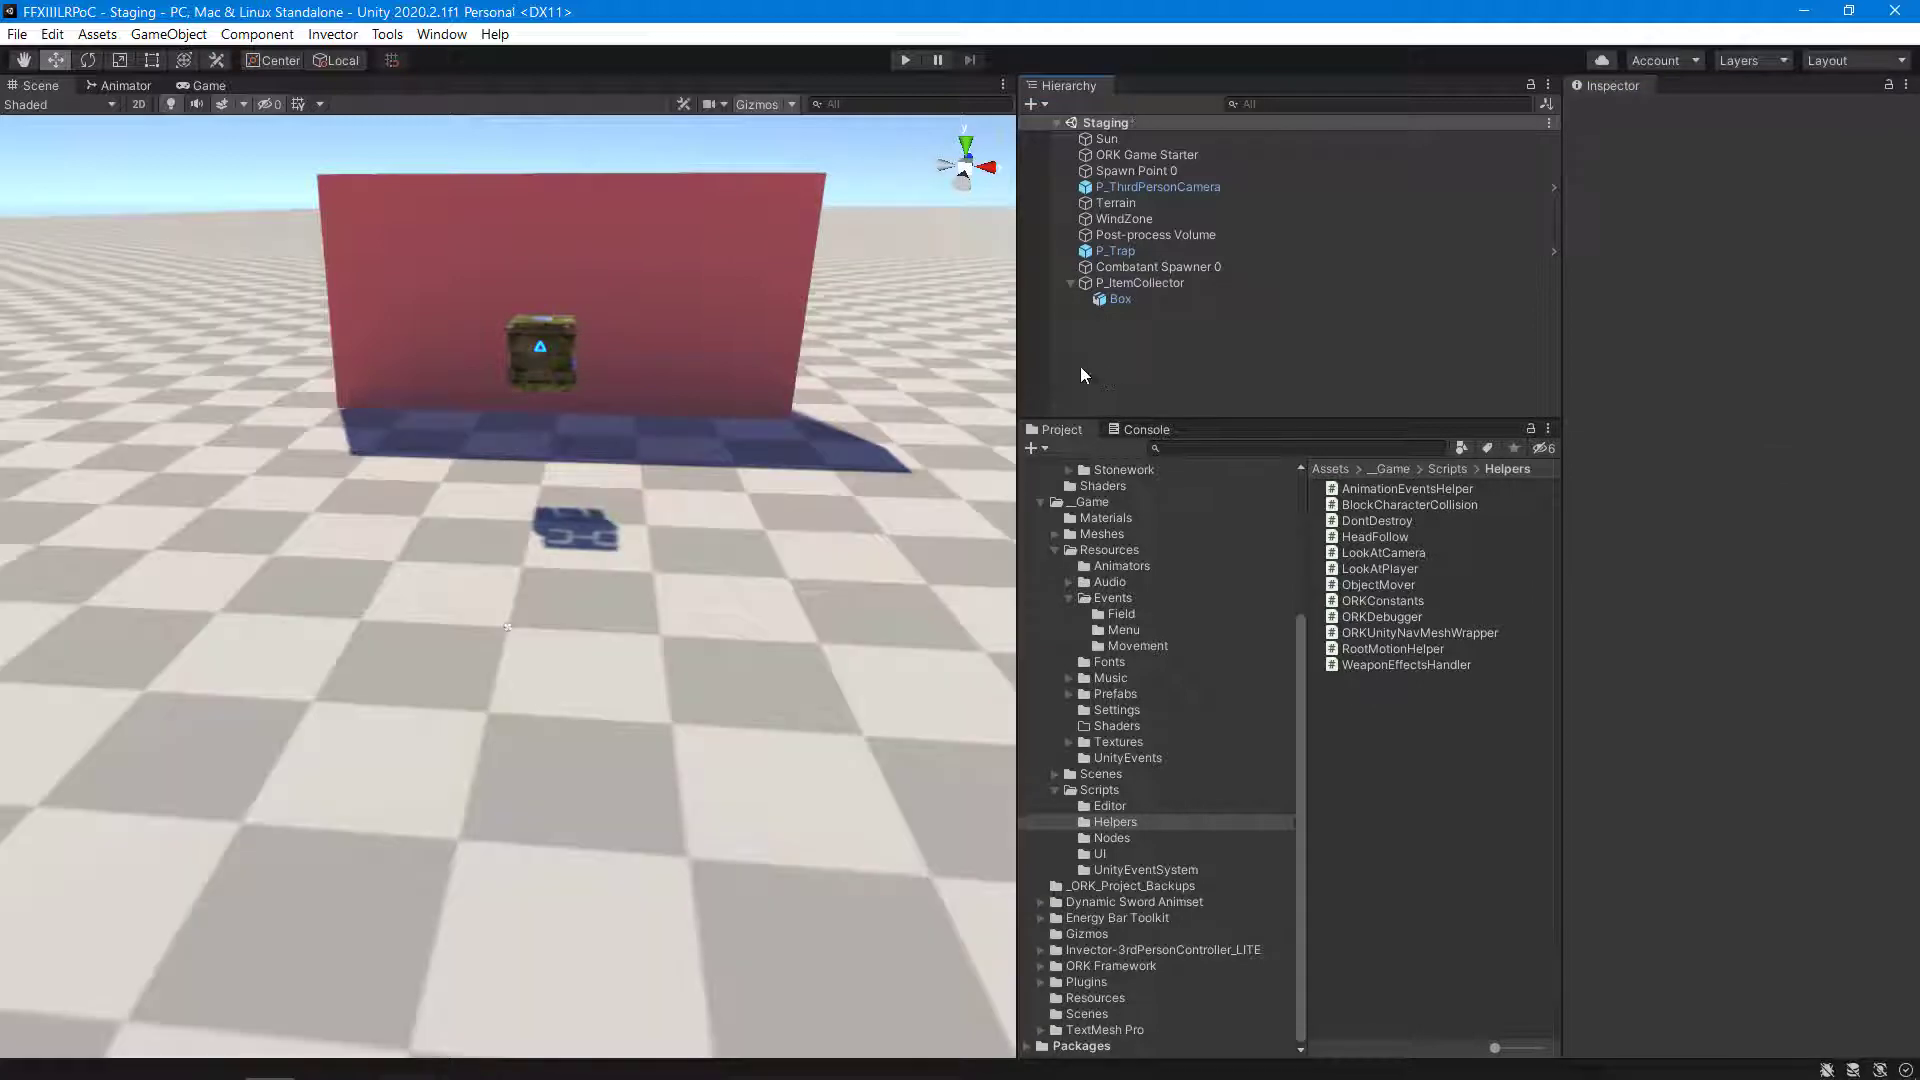
pyautogui.click(1184, 285)
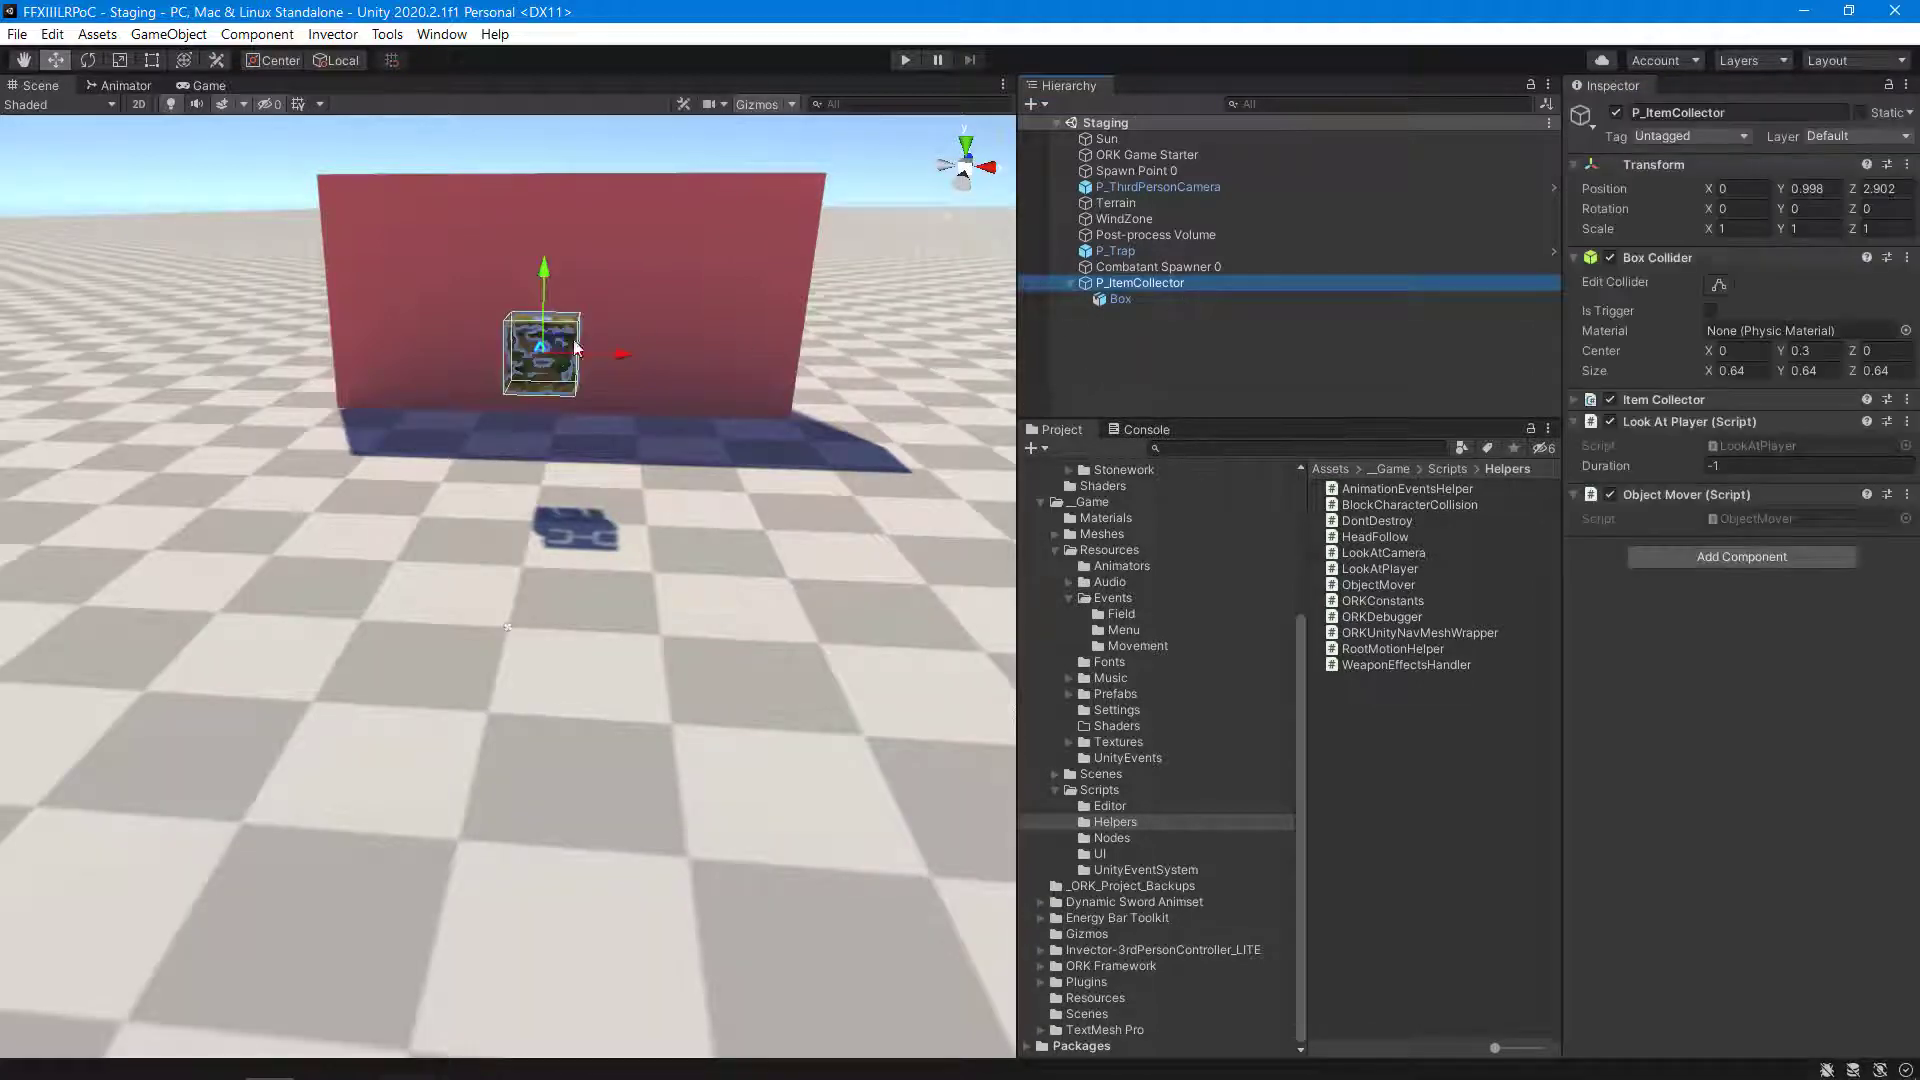
pyautogui.moveTo(545, 272); pyautogui.dragTo(537, 358)
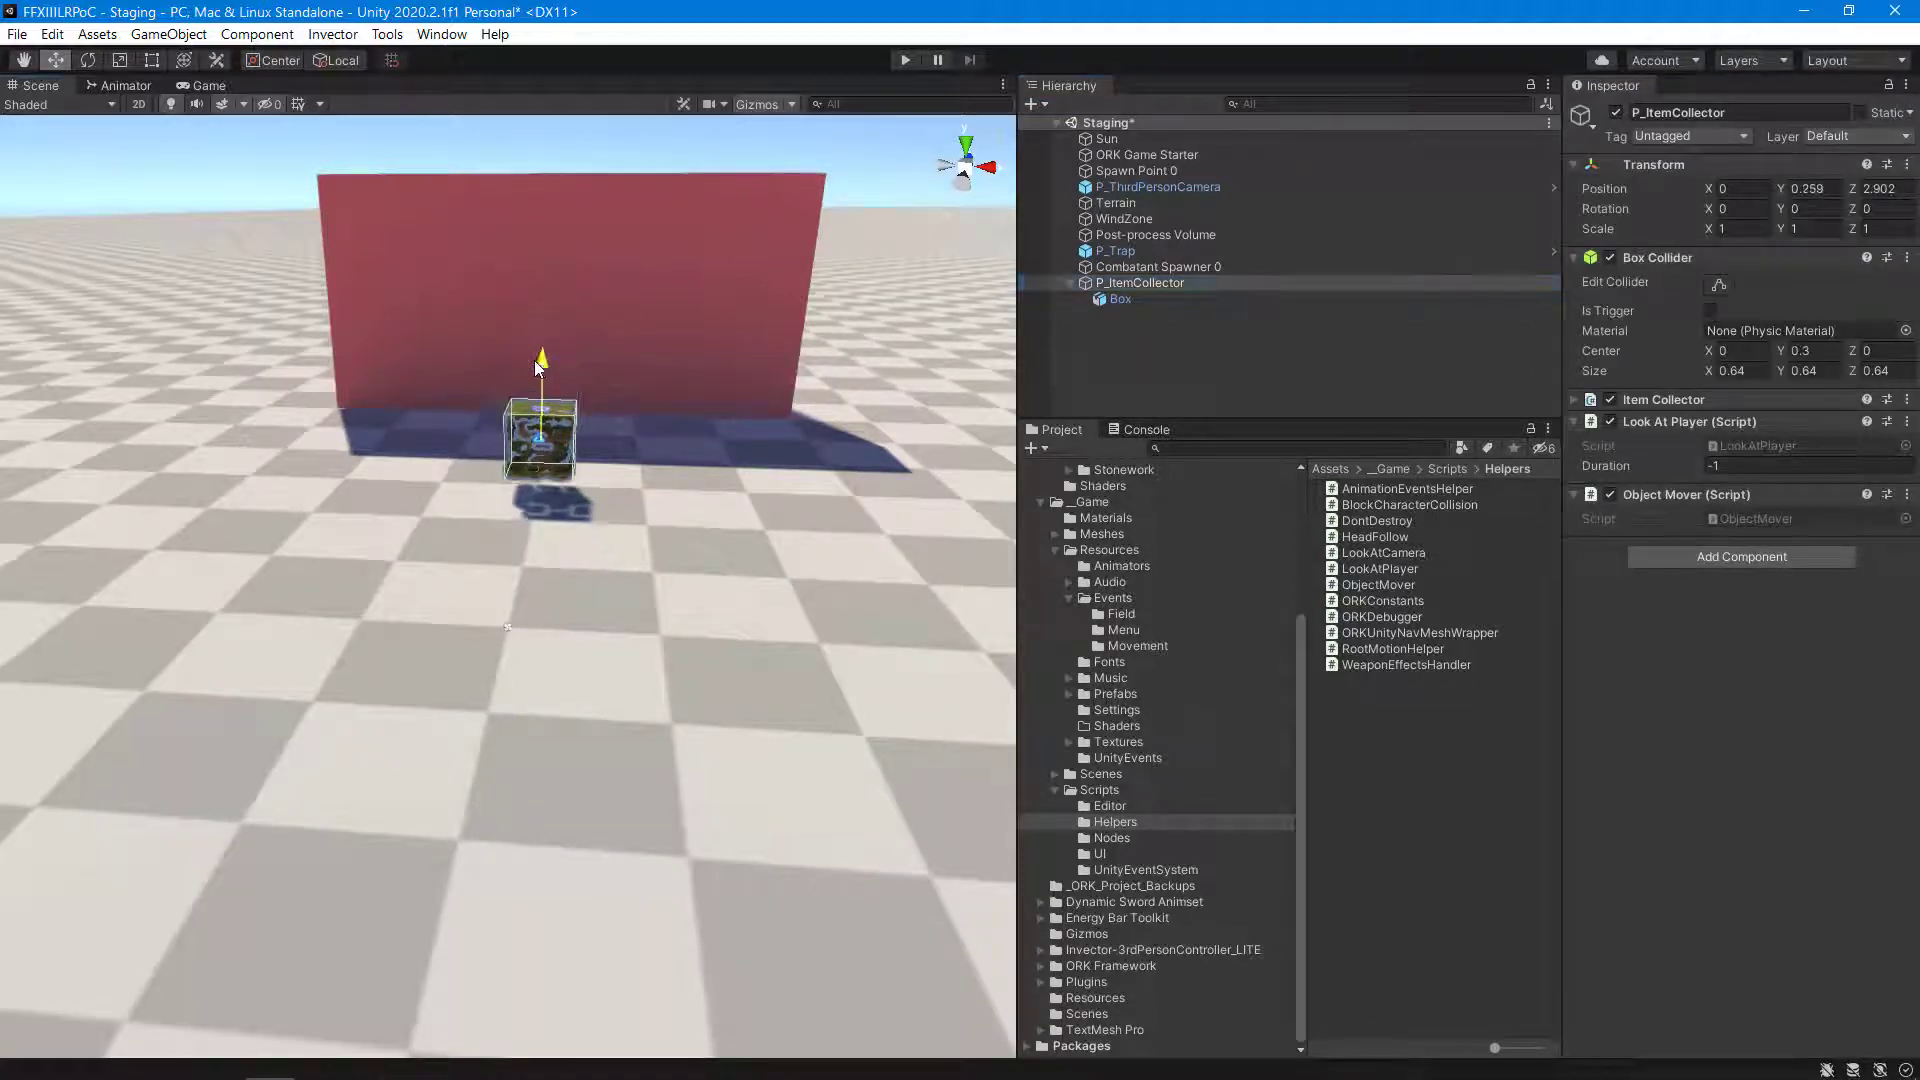
pyautogui.click(1202, 380)
pyautogui.doubleClick(1388, 590)
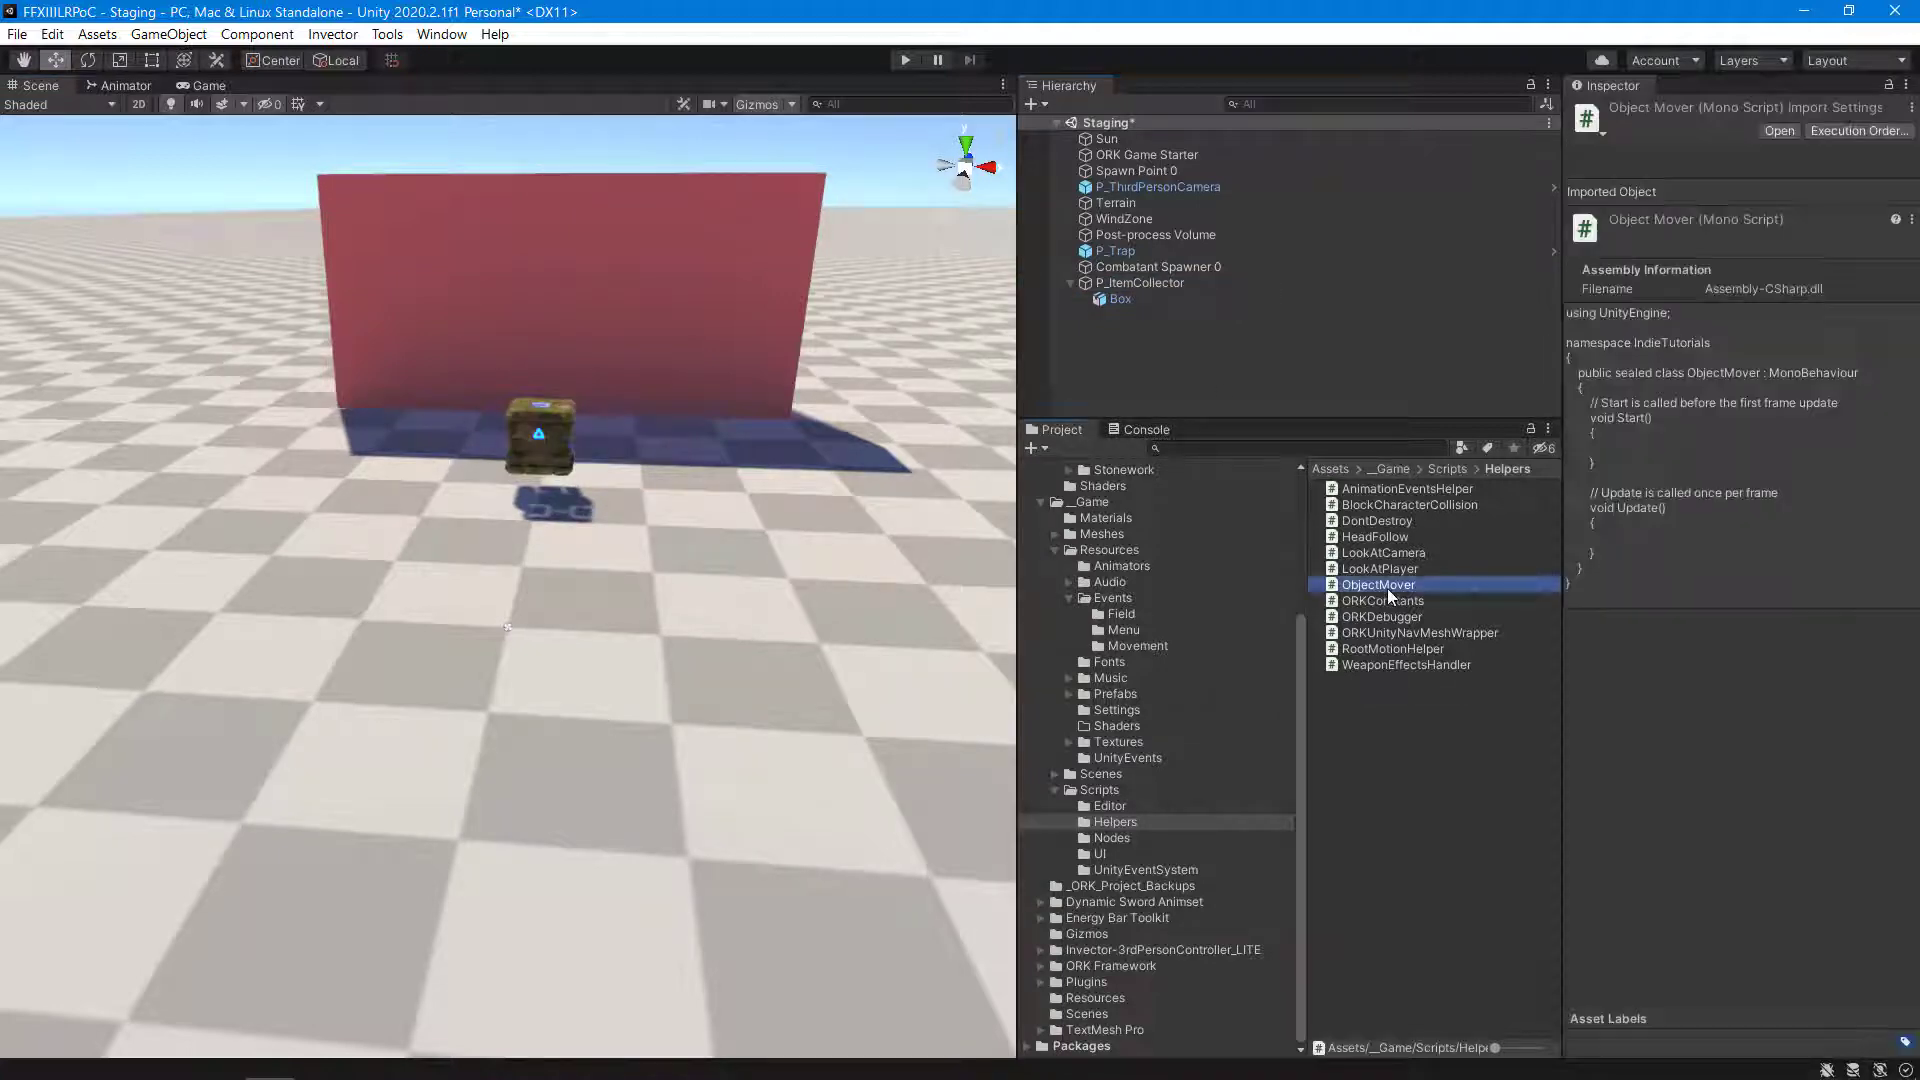
pyautogui.click(290, 417)
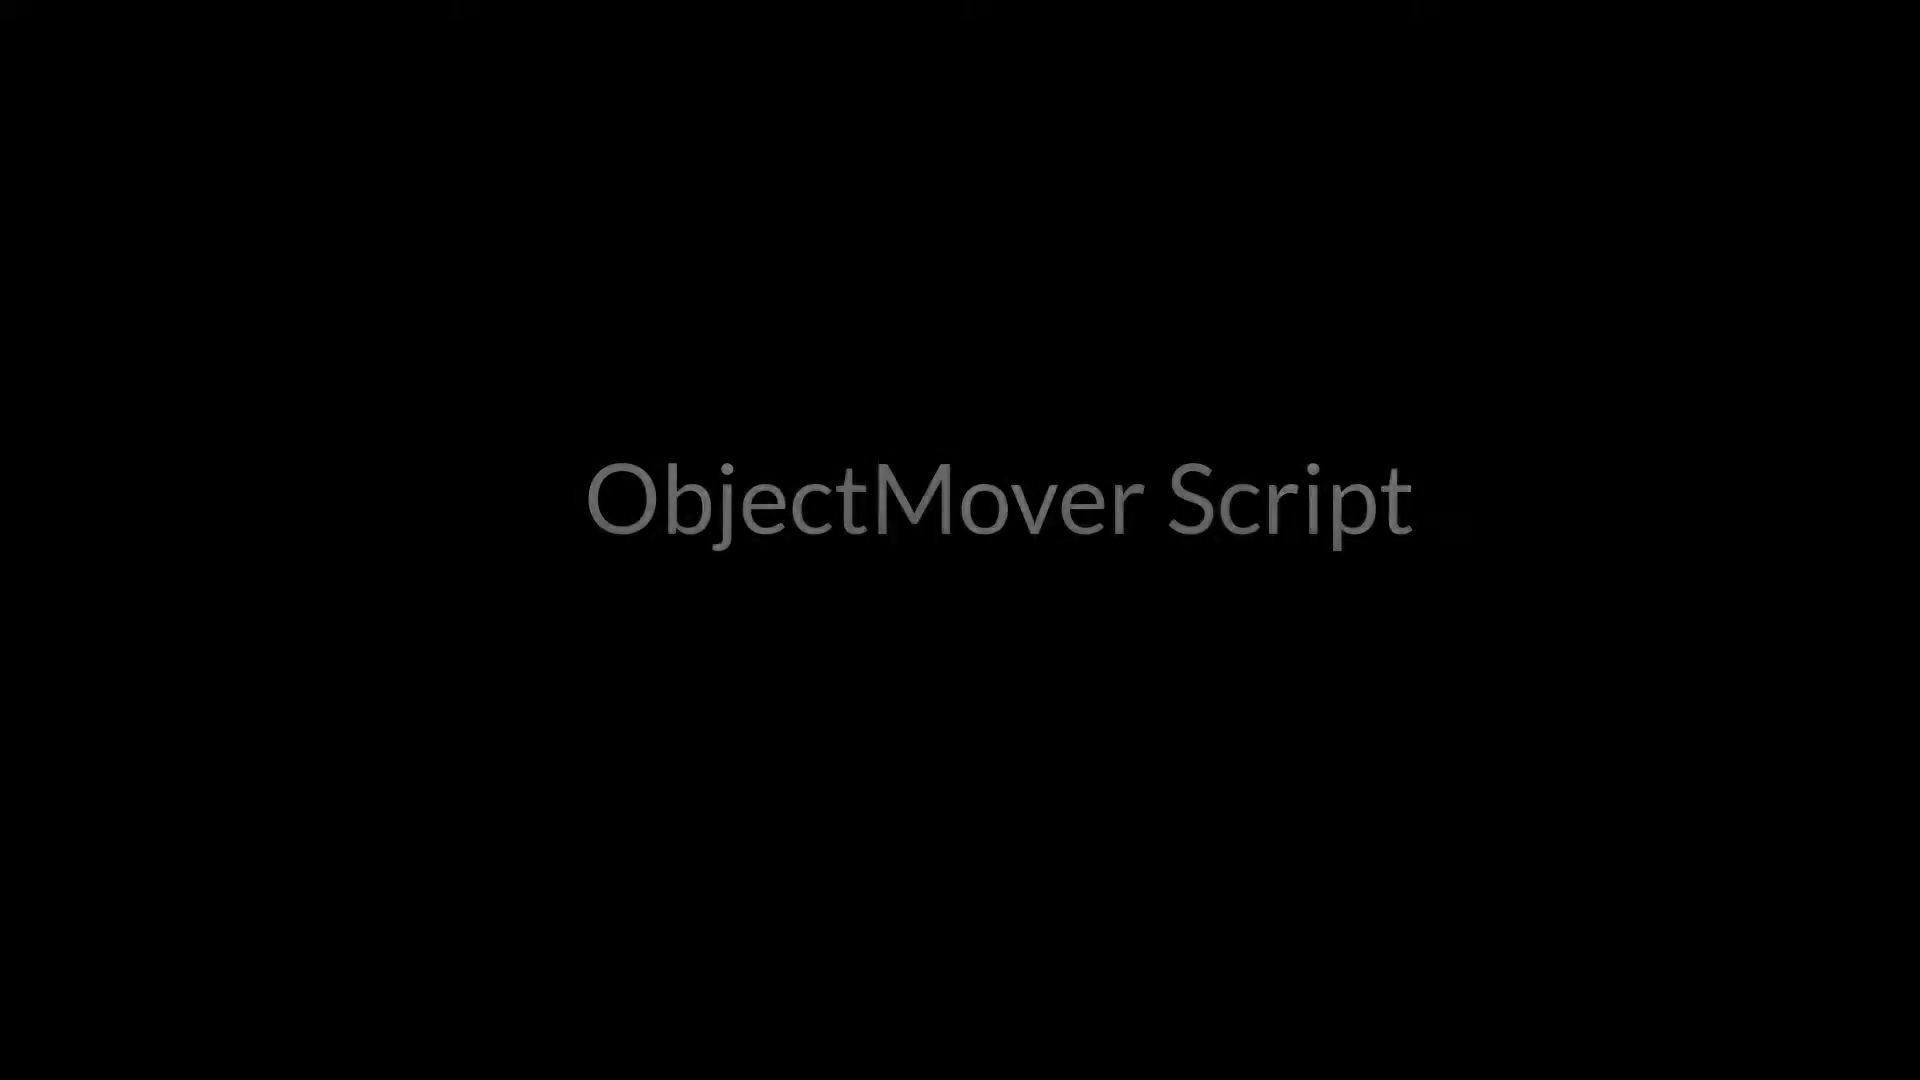
# Import DG.Tweening, make Start private, and delete the template comments and Update method.
pyautogui.write('DG')
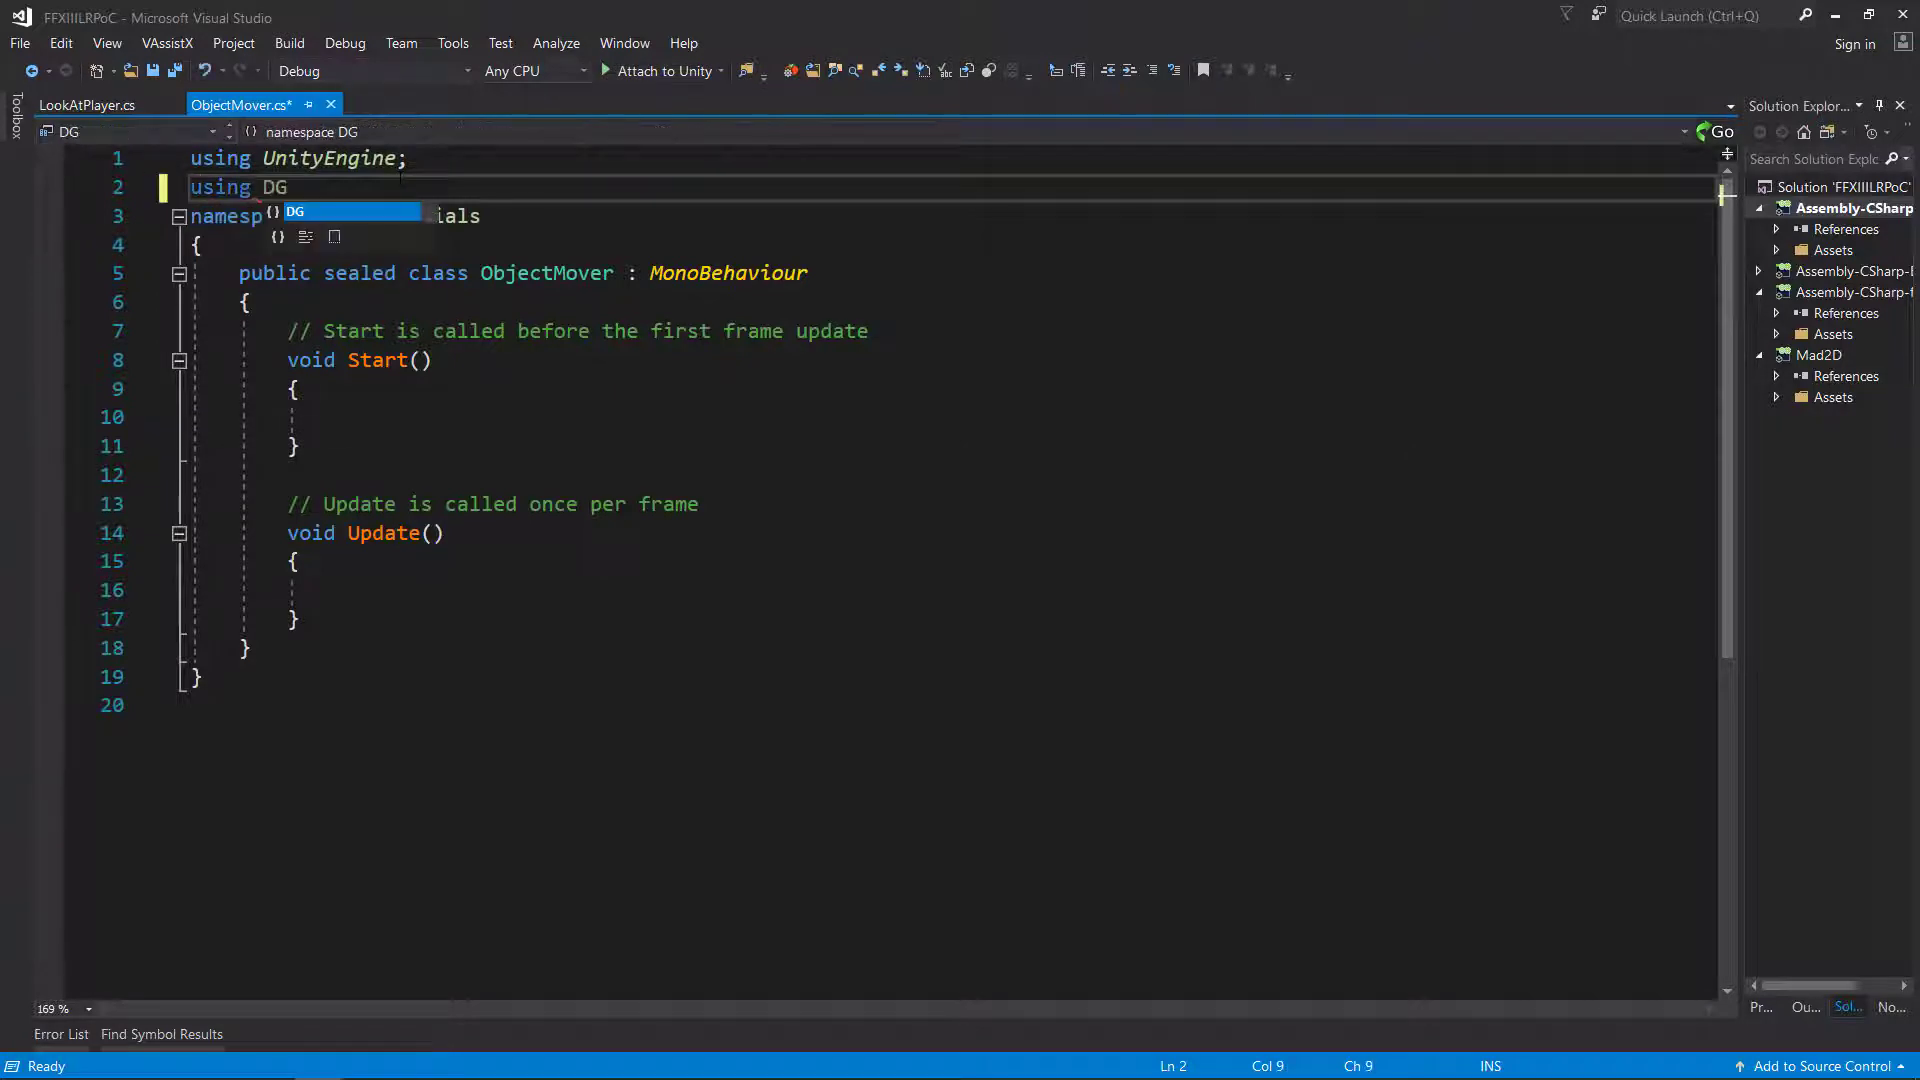
pyautogui.write('.Tweening;')
pyautogui.press('Return')
pyautogui.click(250, 331)
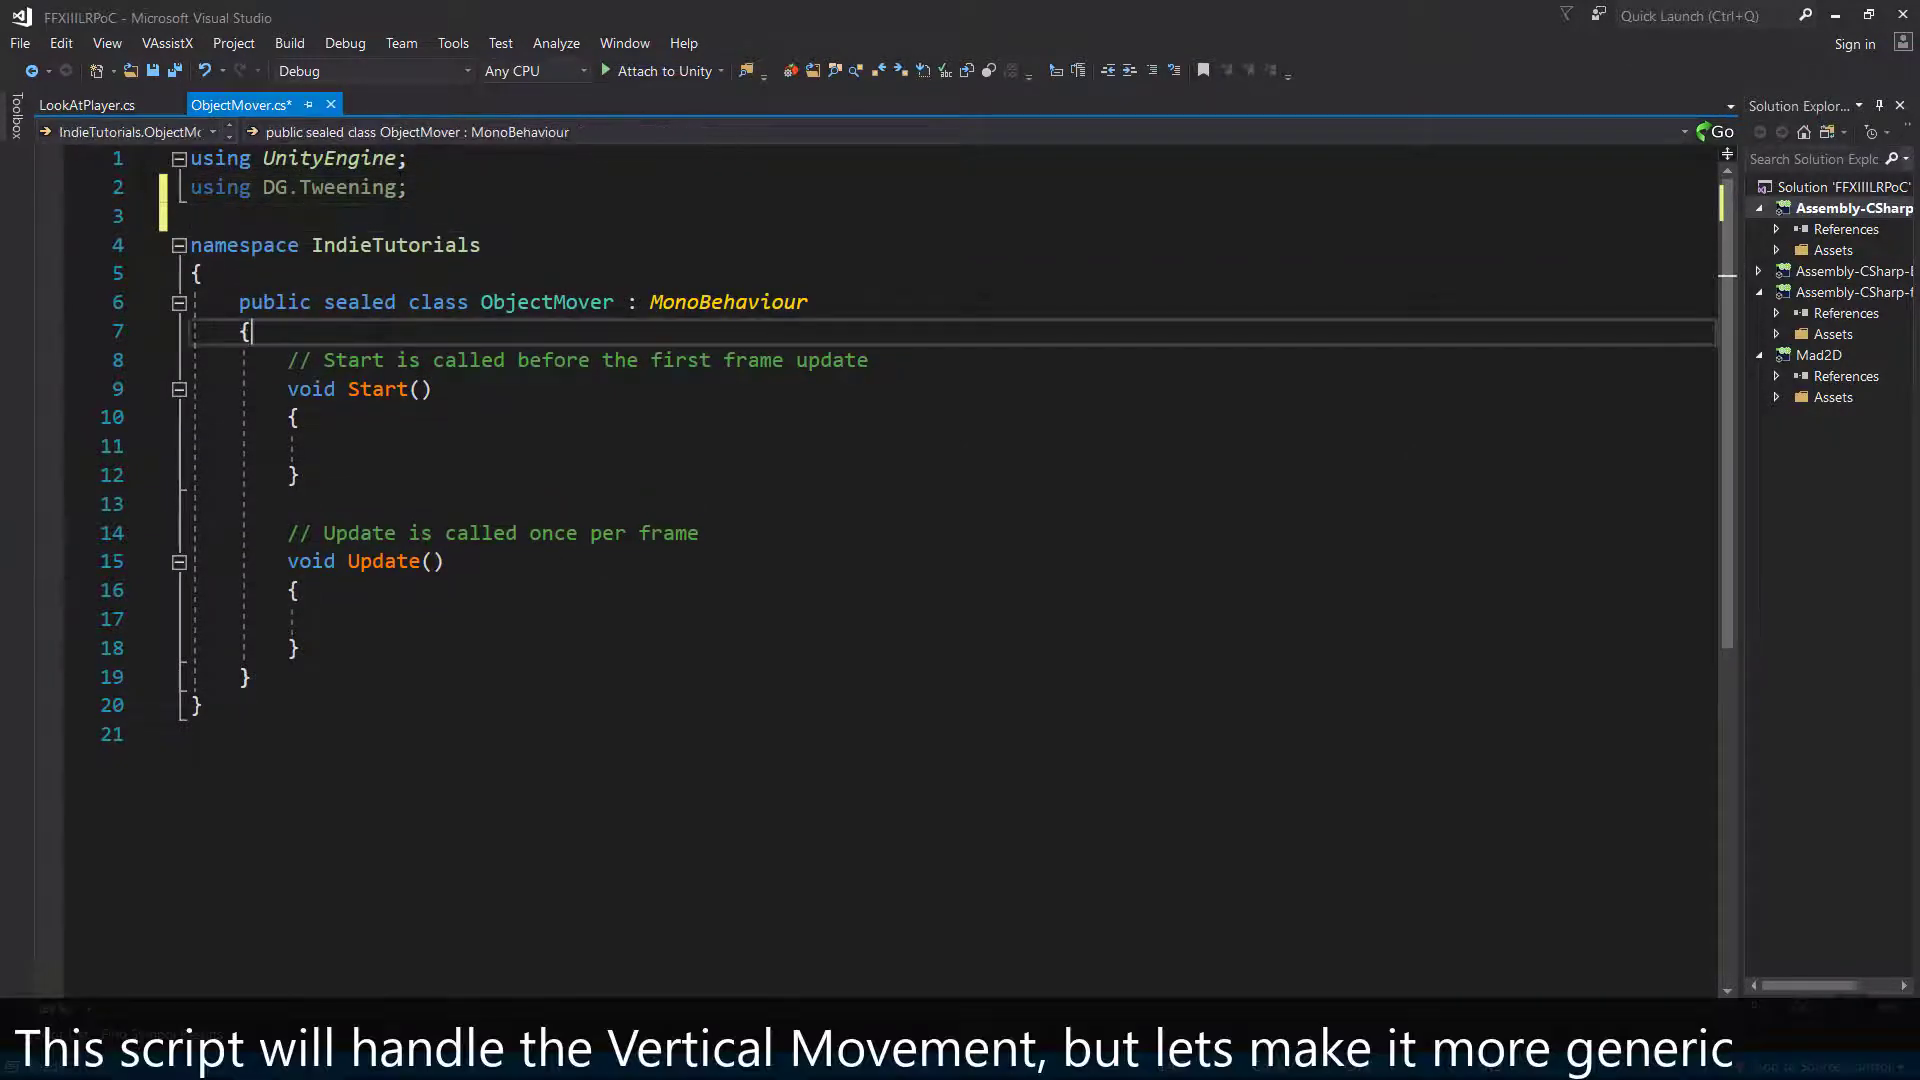
pyautogui.press('Return')
pyautogui.press('Return')
pyautogui.press('Return')
pyautogui.press('Up')
pyautogui.press('Up')
pyautogui.click(288, 504)
pyautogui.write('private')
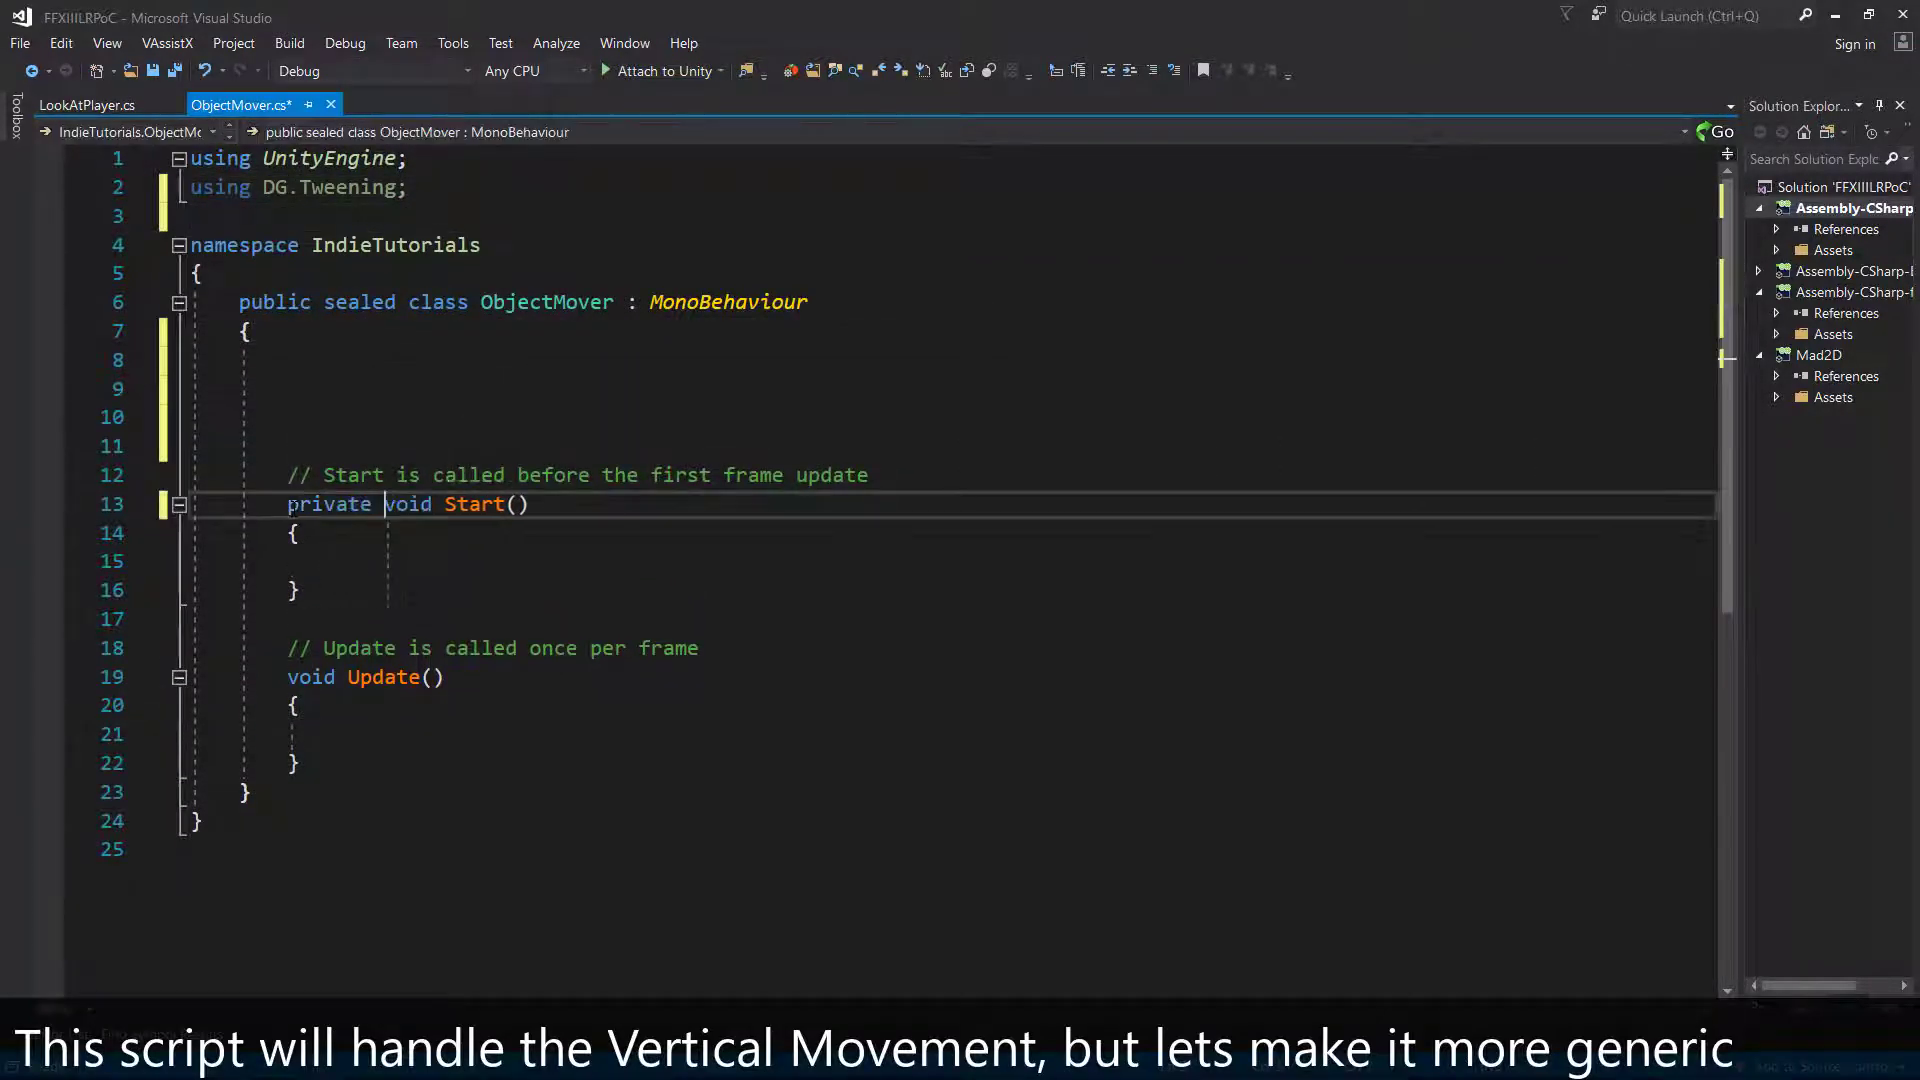
pyautogui.click(288, 475)
pyautogui.hotkey('shift', 'End')
pyautogui.press('Delete')
pyautogui.moveTo(300, 763); pyautogui.dragTo(264, 648)
pyautogui.press('Delete')
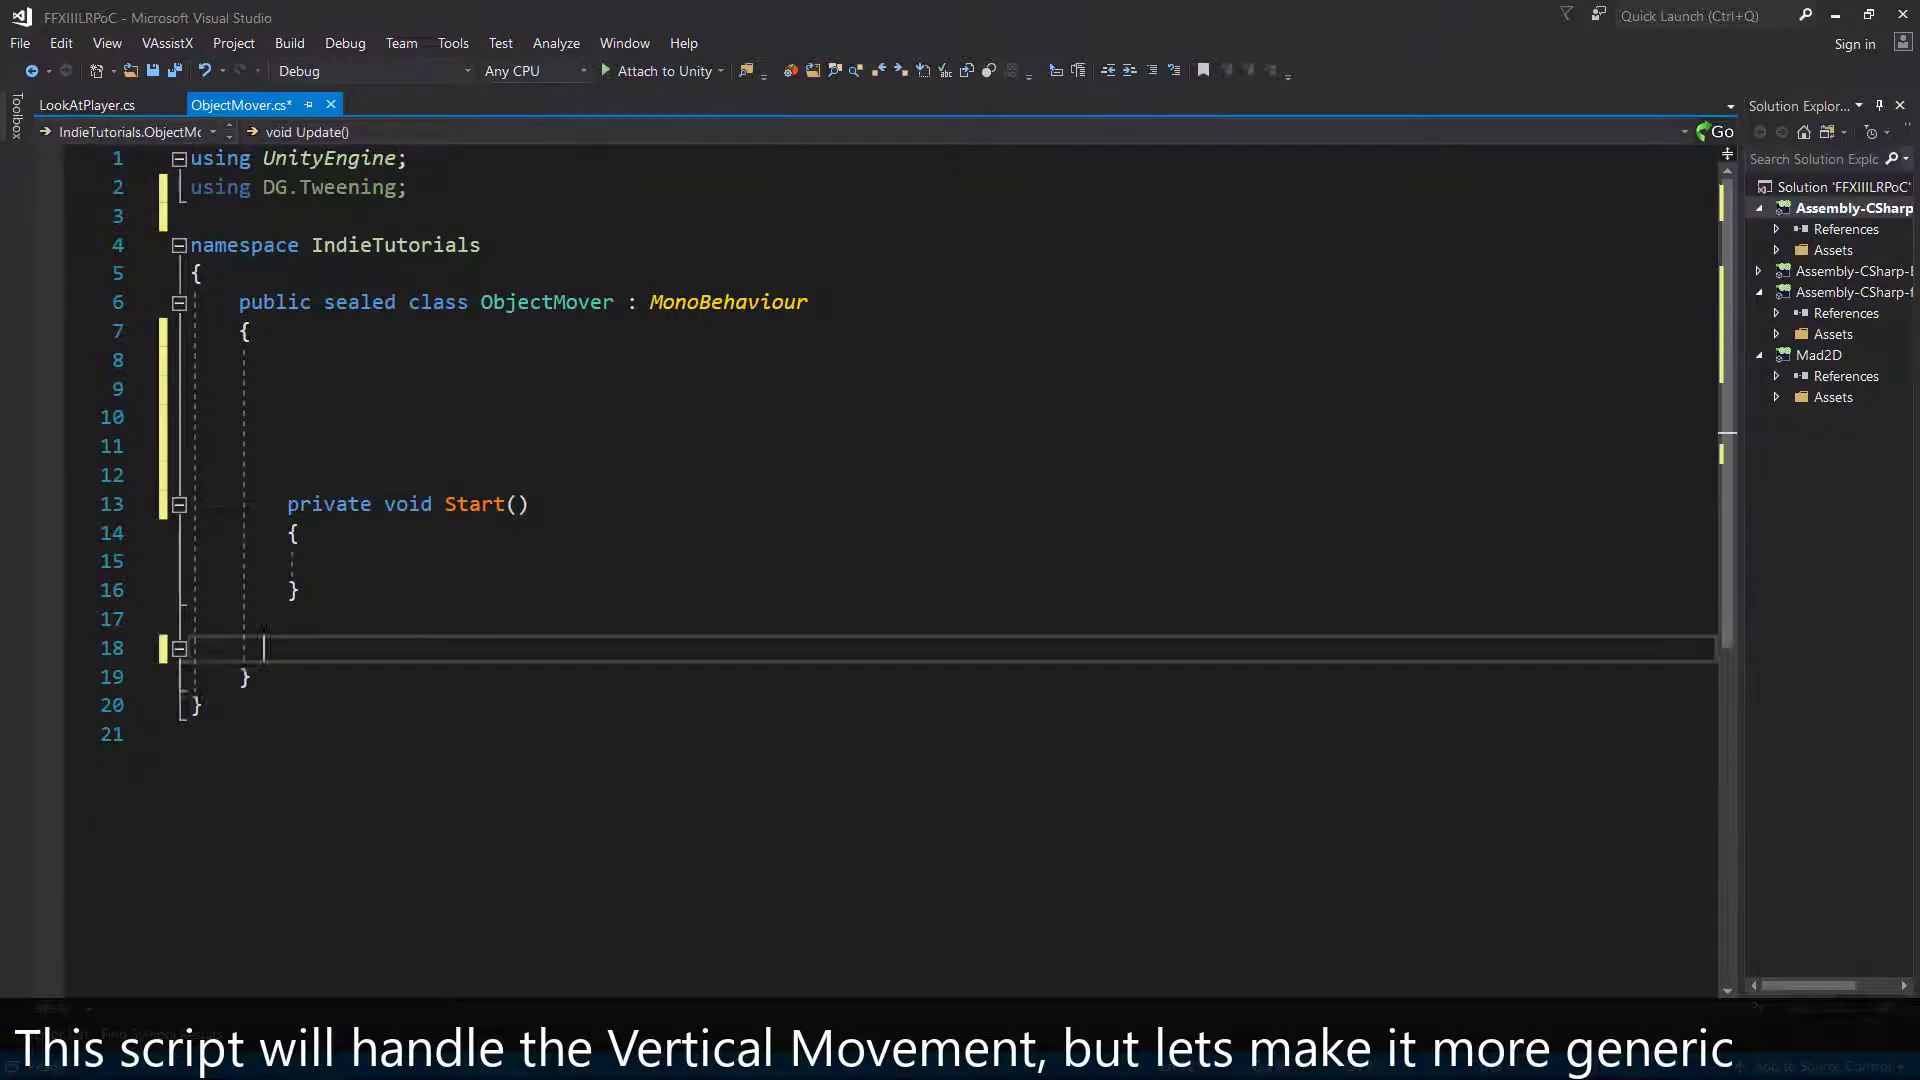
pyautogui.click(305, 362)
# Declare private duration, delay, finalPos, ease, loopType and loops fields.
pyautogui.write('private ')
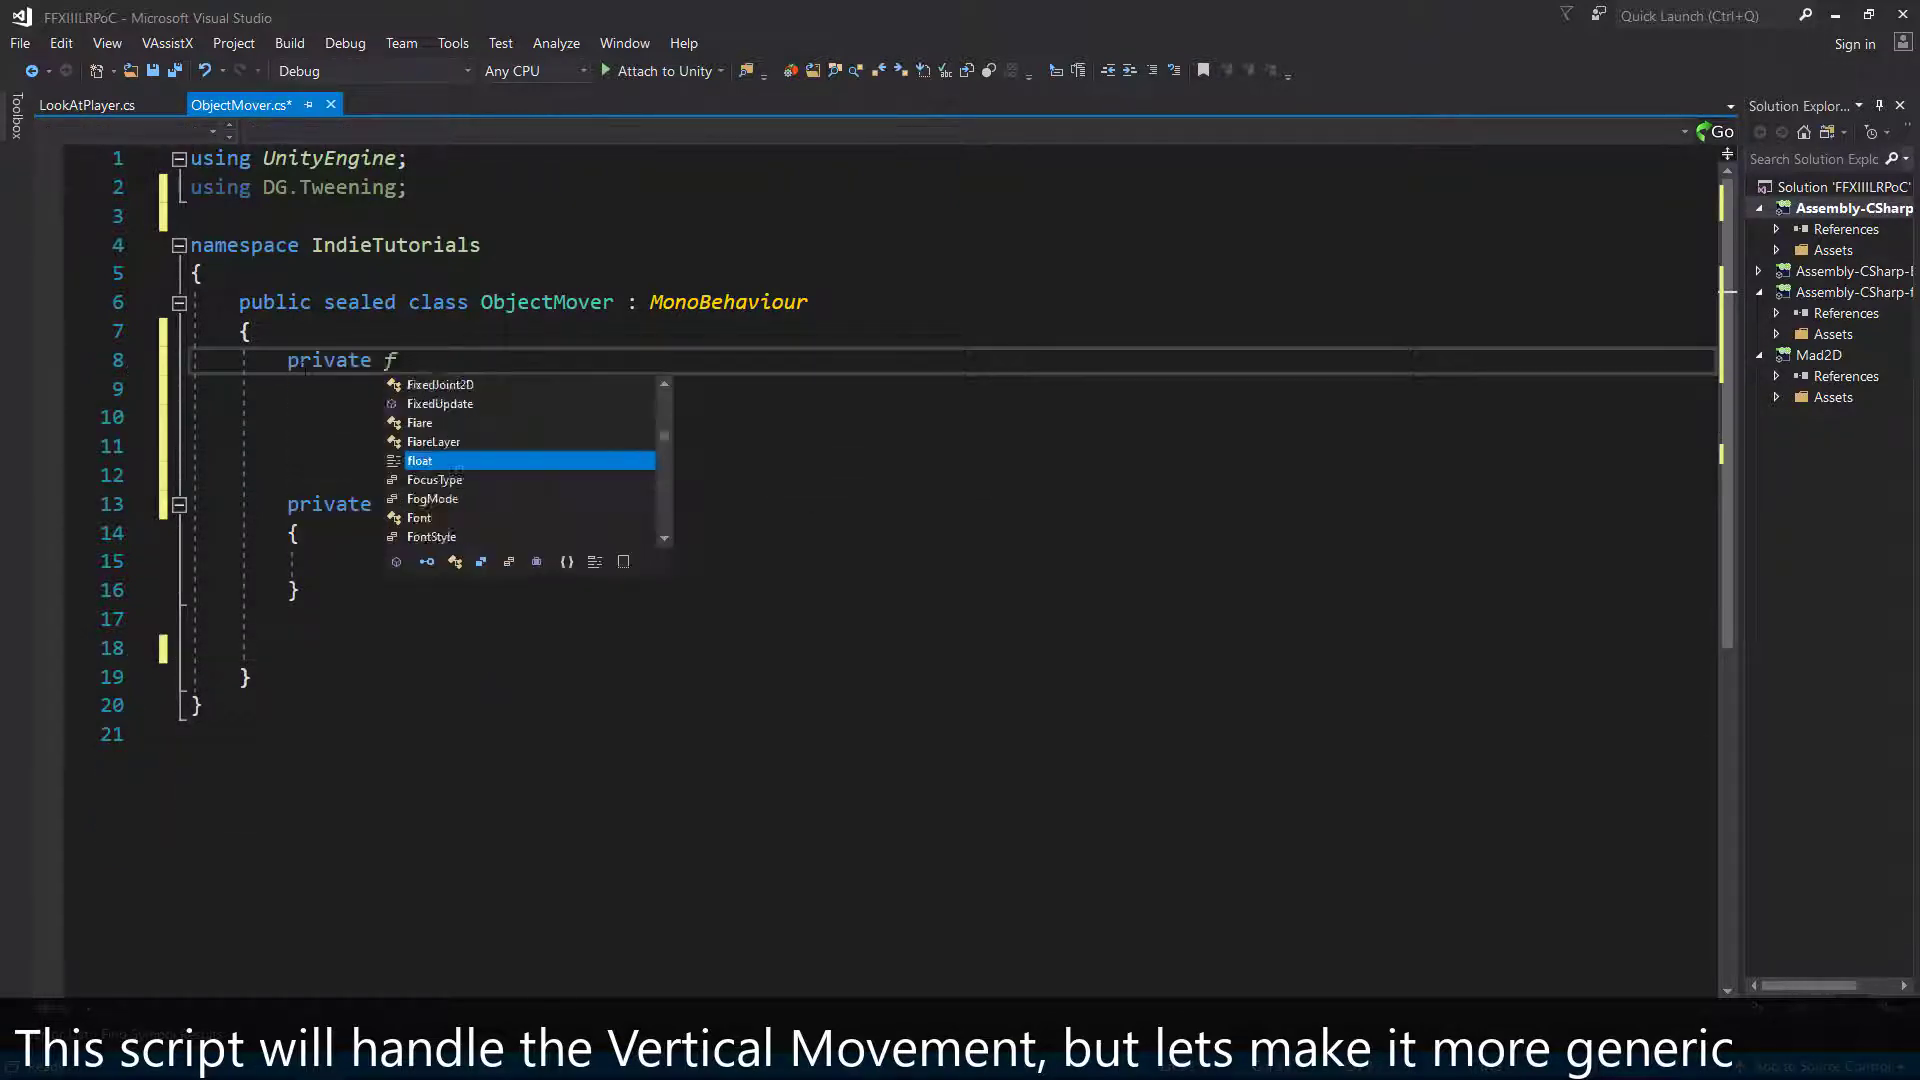
pyautogui.write('float dus')
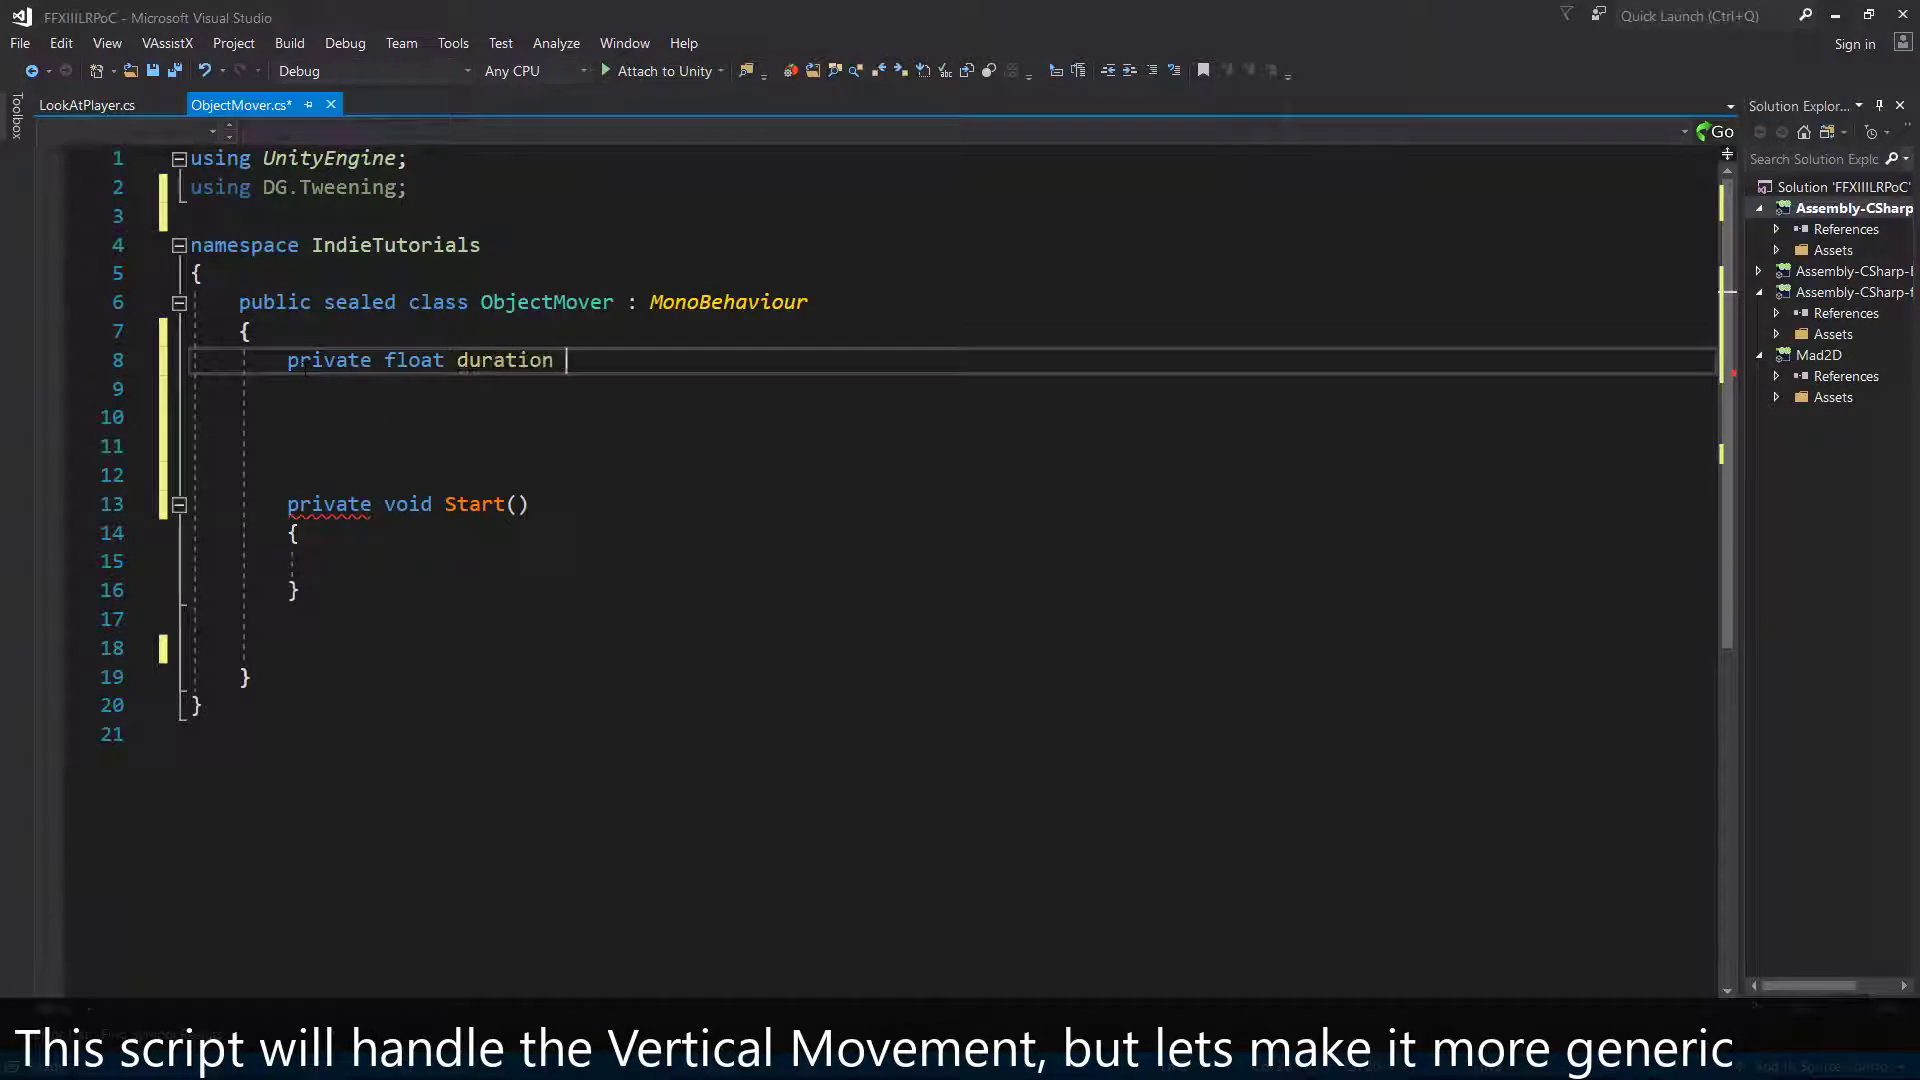
pyautogui.write('= 1f;')
pyautogui.press('Return')
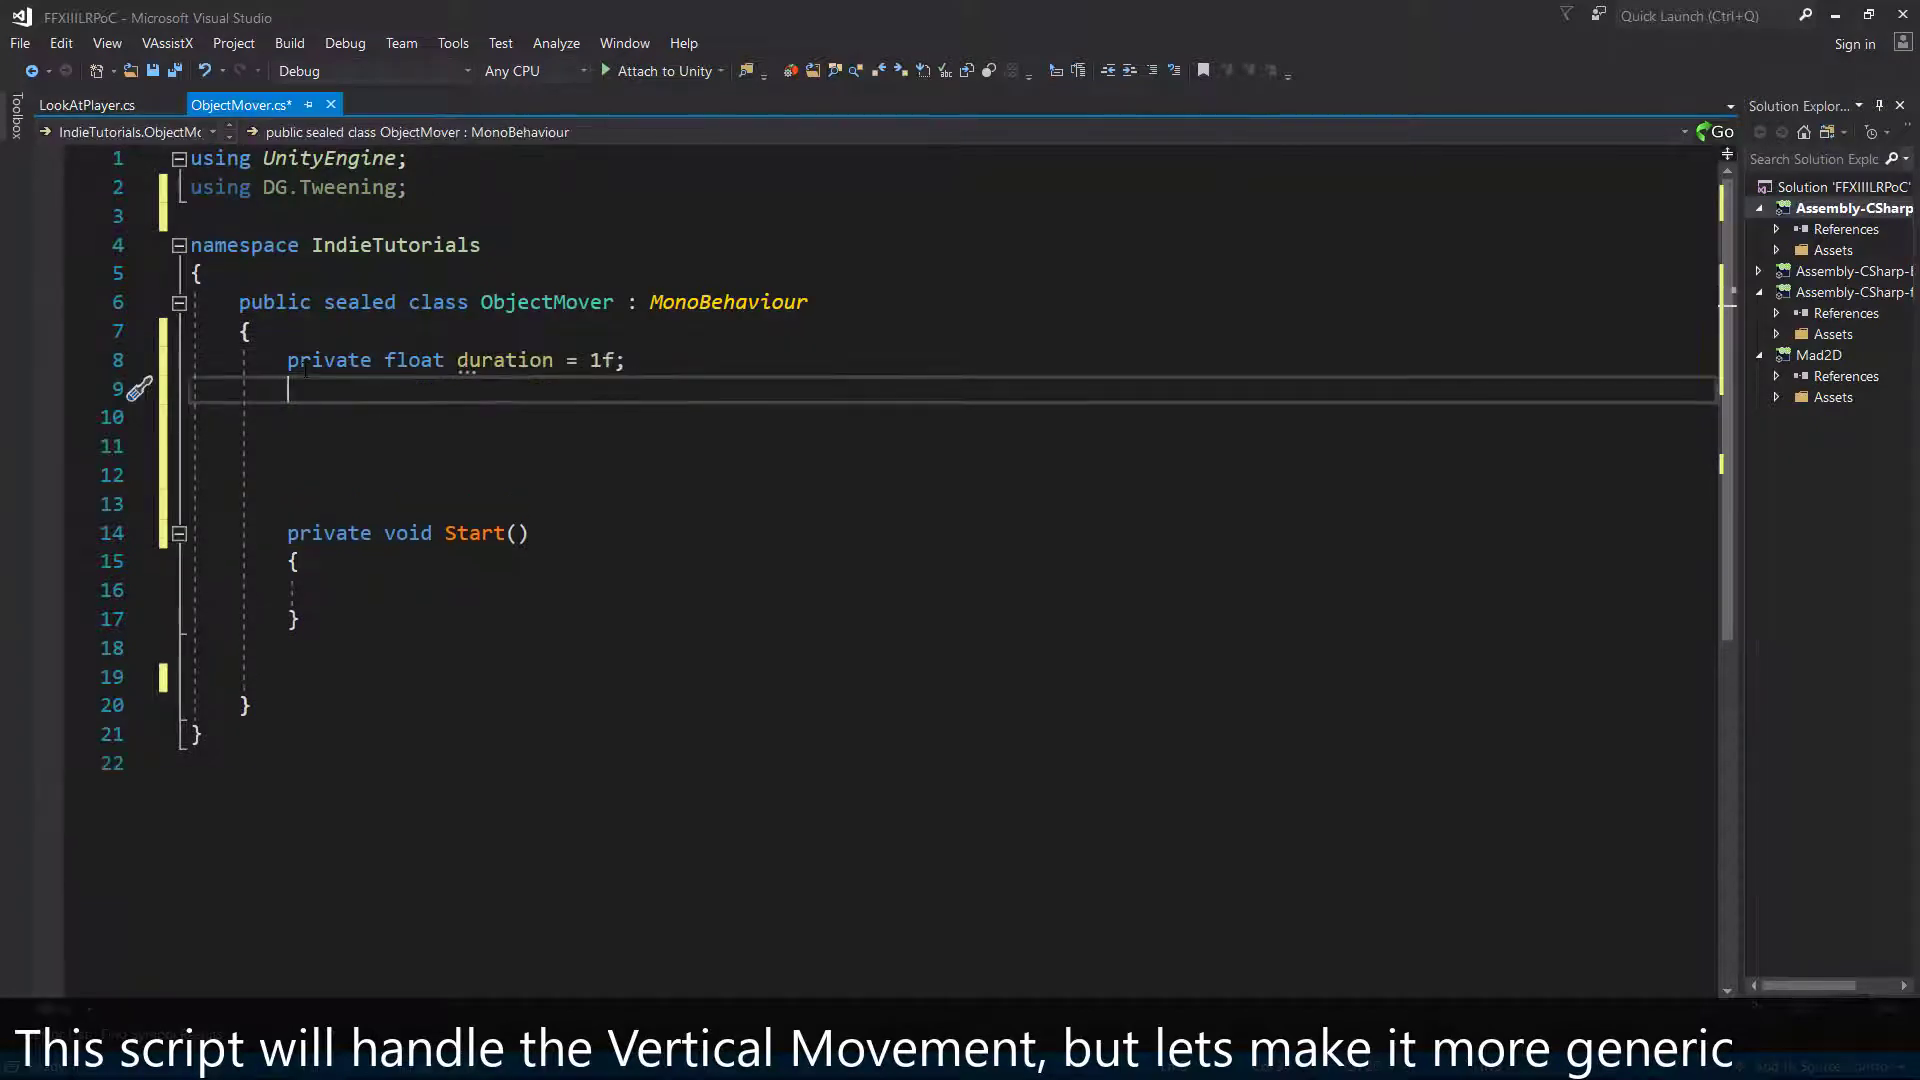
pyautogui.write('private float delay = 0f;')
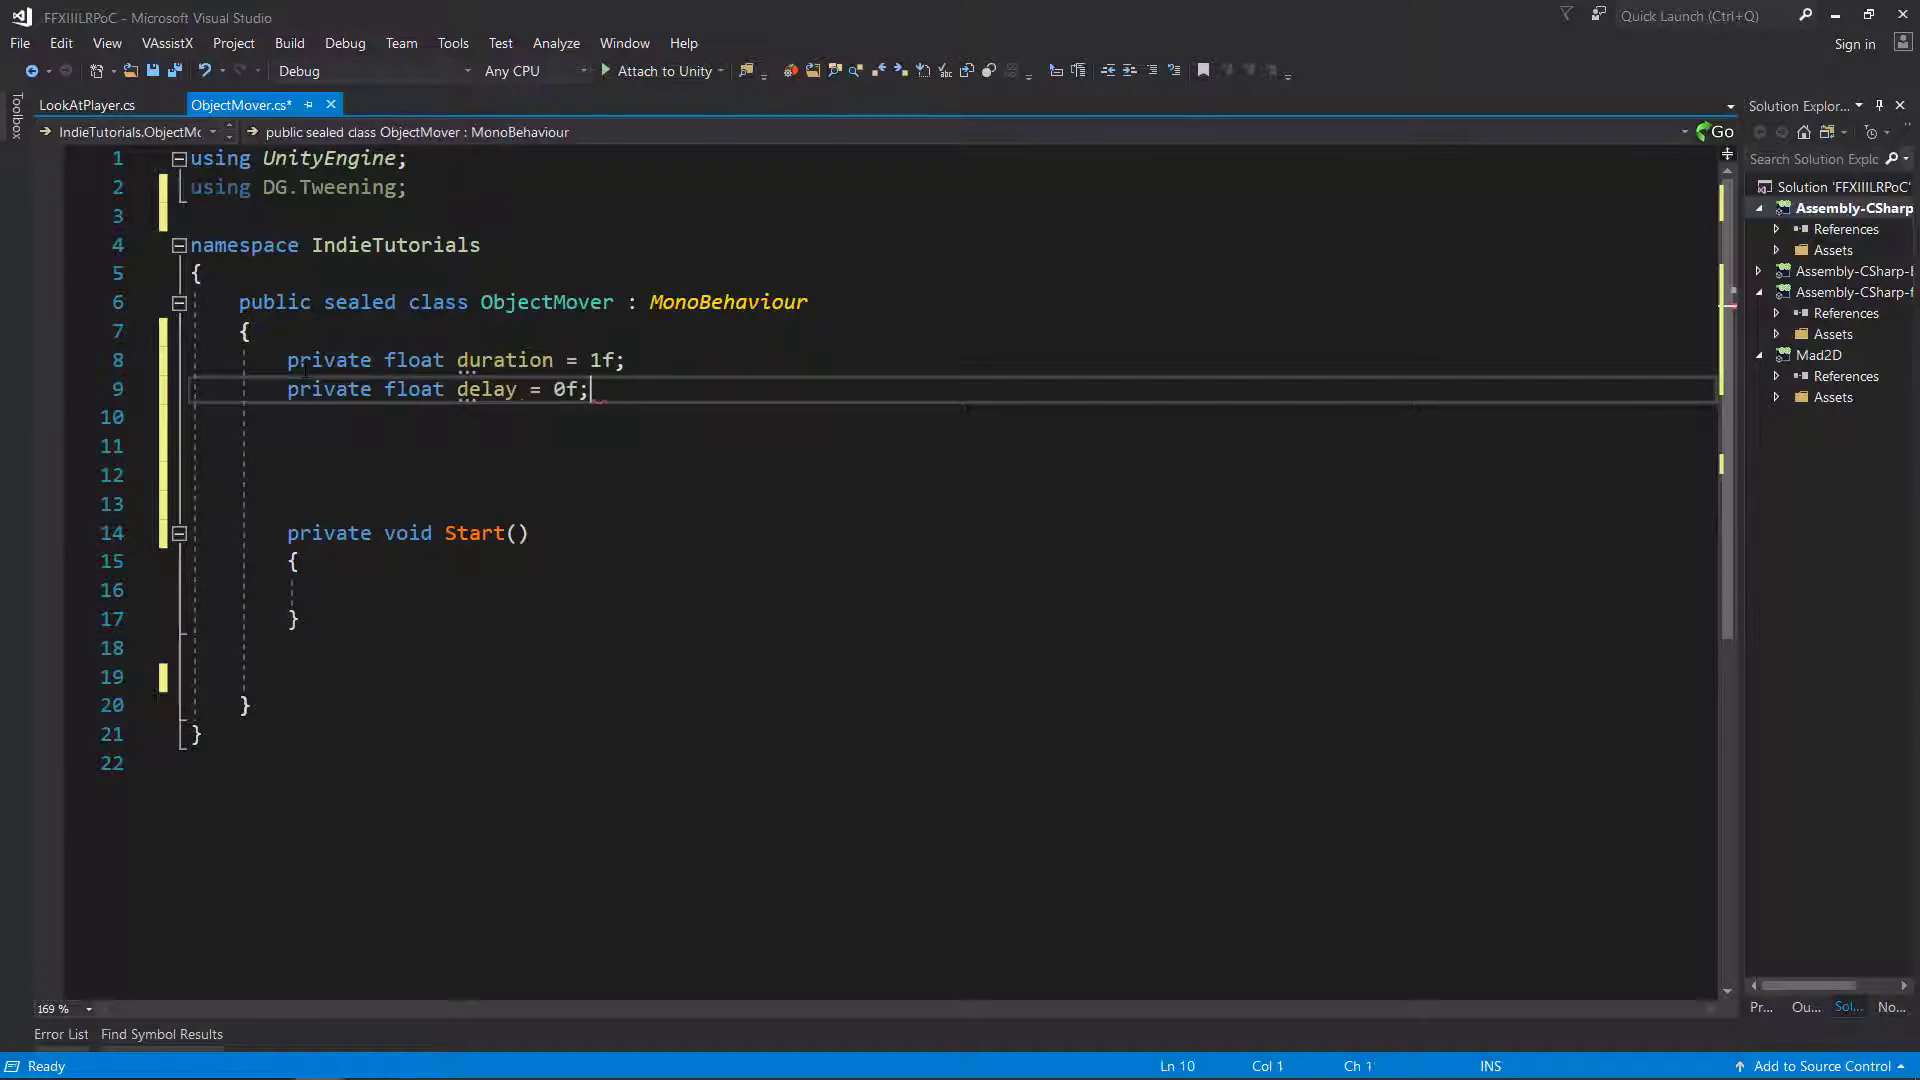
pyautogui.press('Return')
pyautogui.write('private Vector3 ')
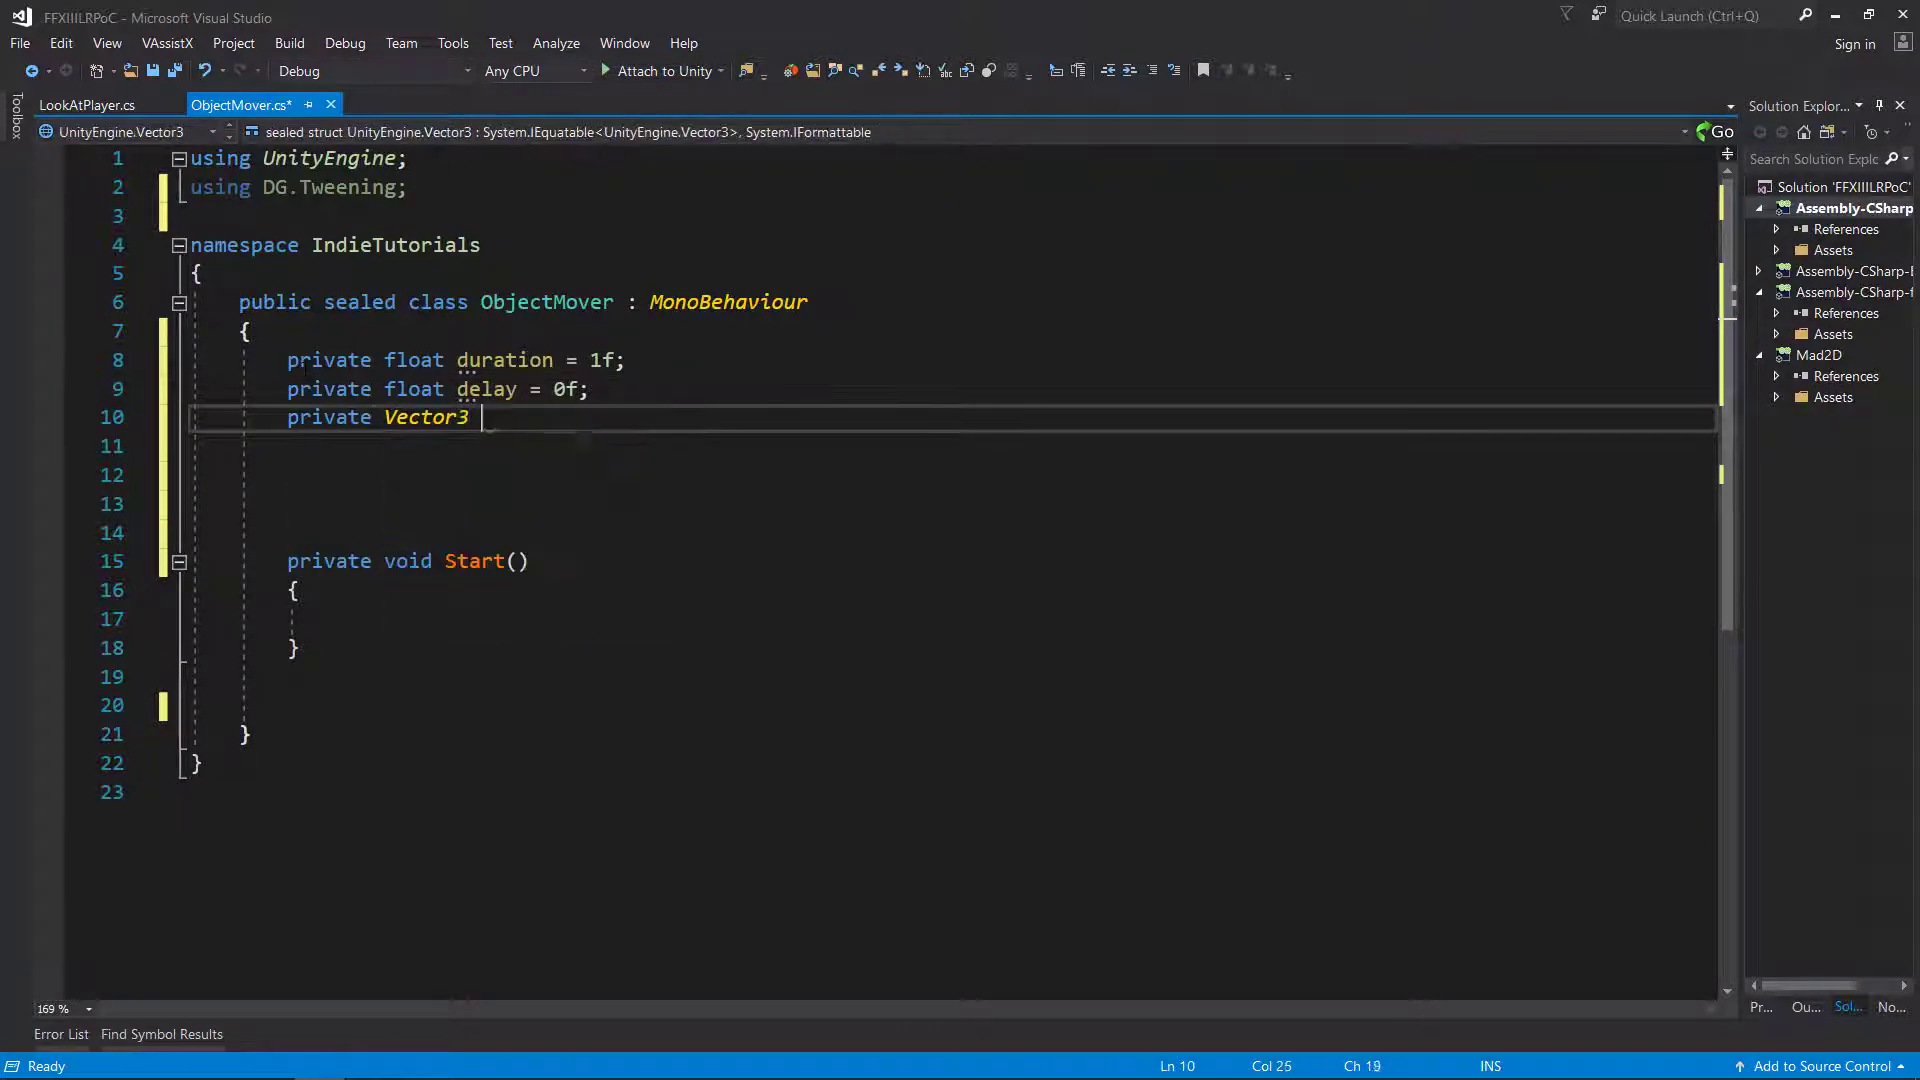
pyautogui.write('finalPo')
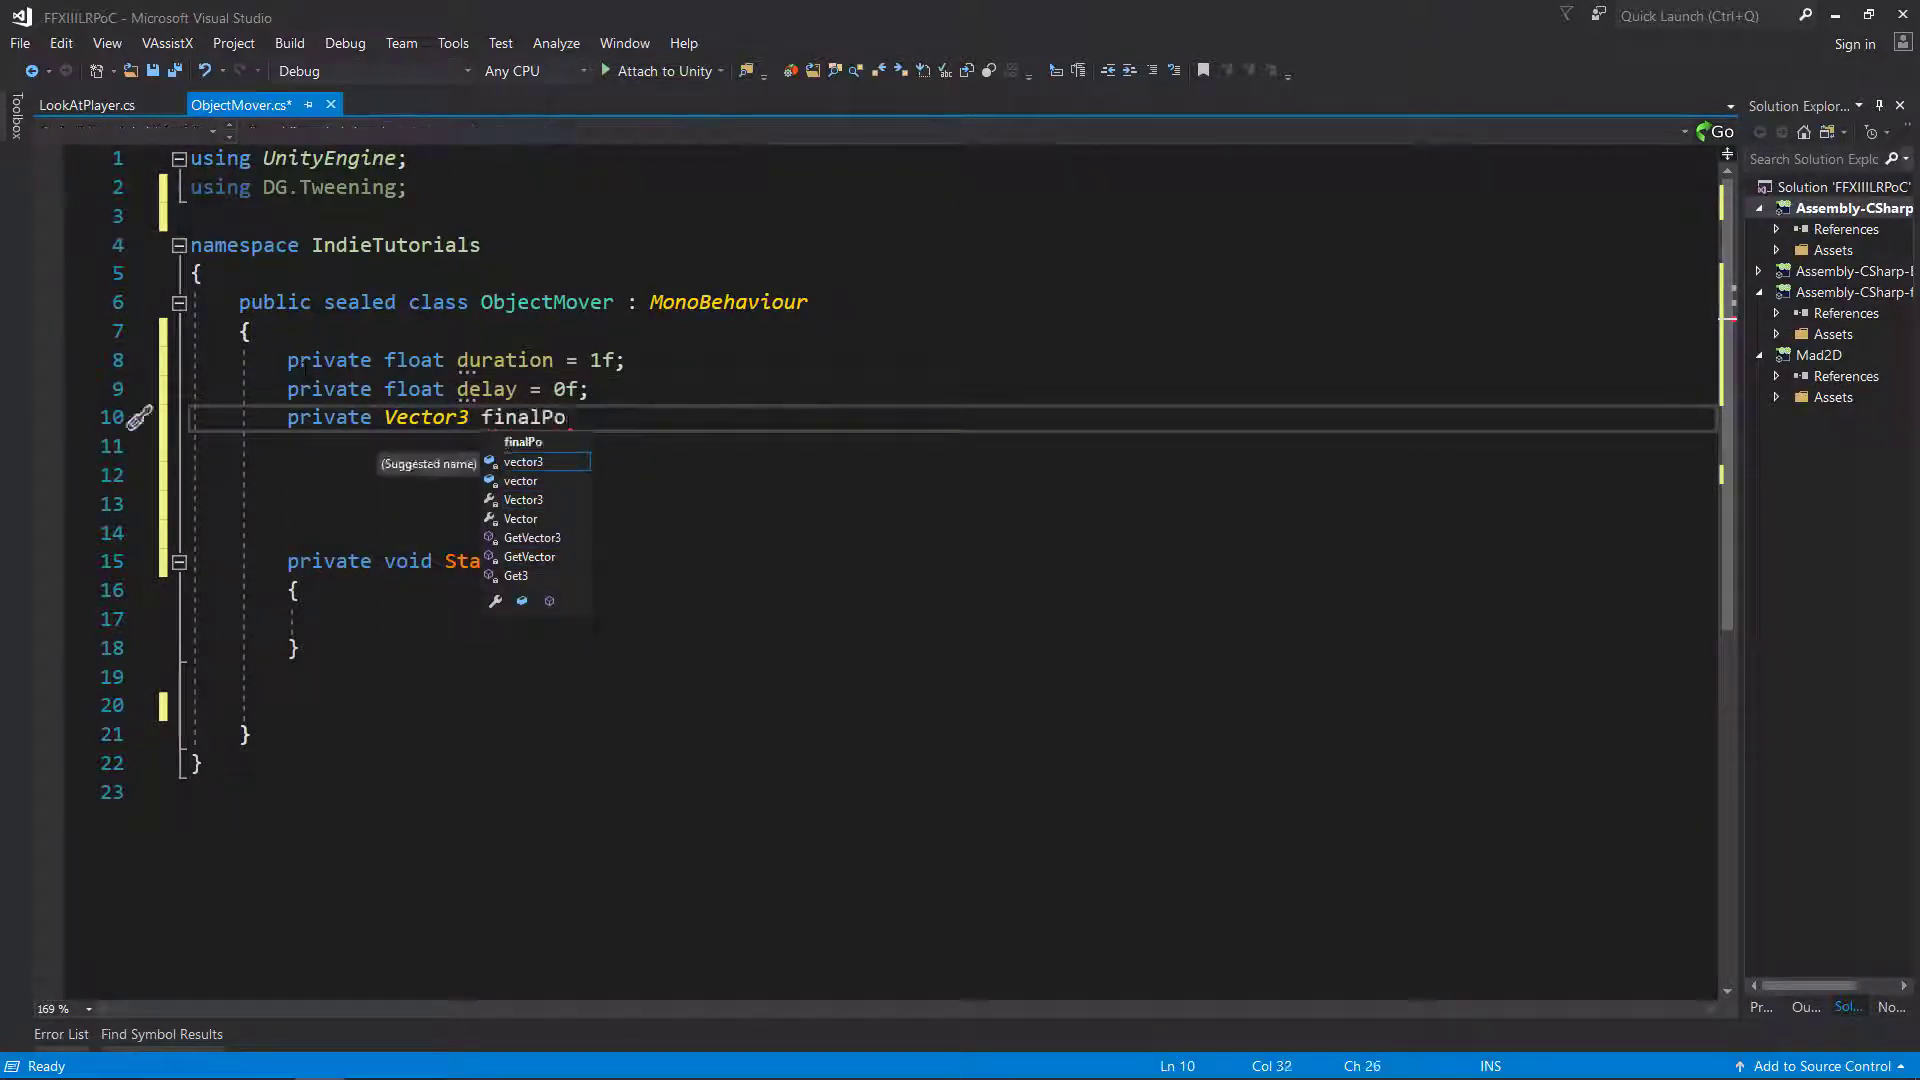
pyautogui.write('s;')
pyautogui.press('Return')
pyautogui.write('private E')
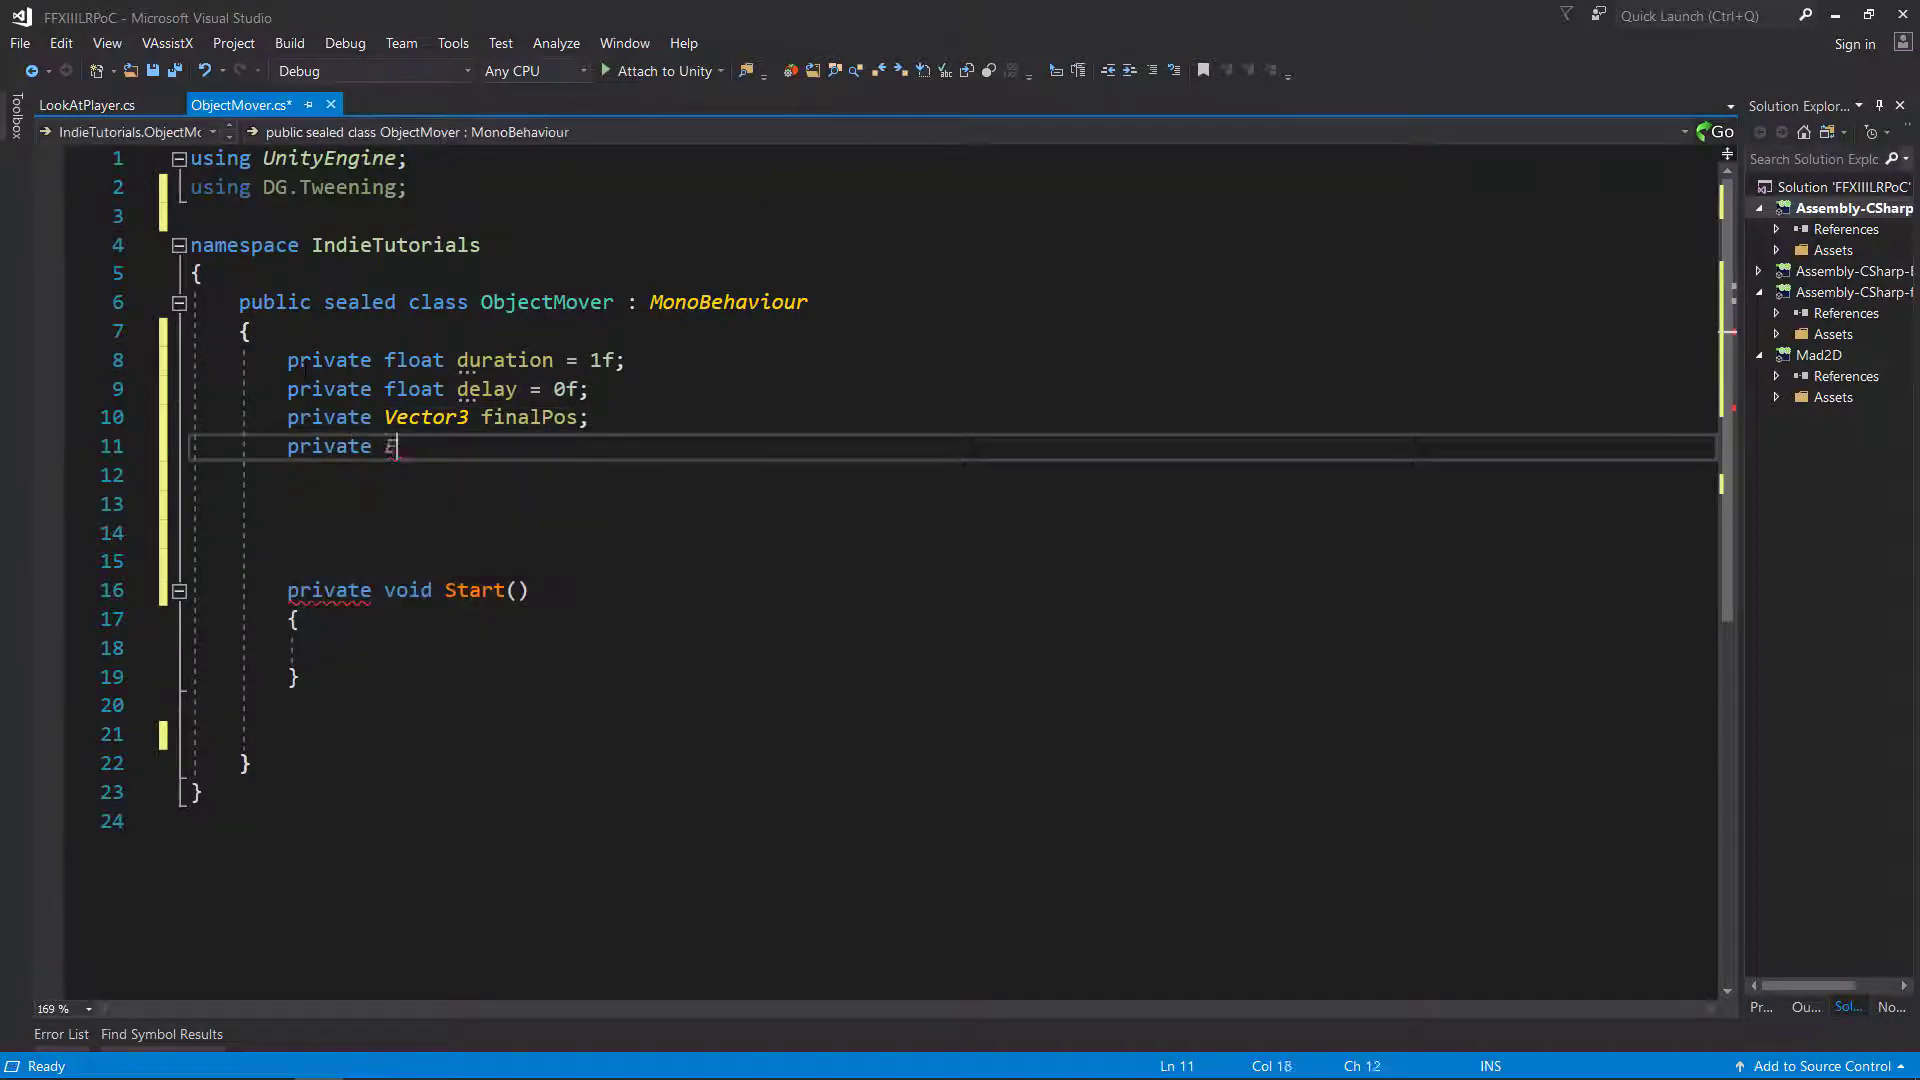
pyautogui.write('ase ease;')
pyautogui.press('Return')
pyautogui.write('priva')
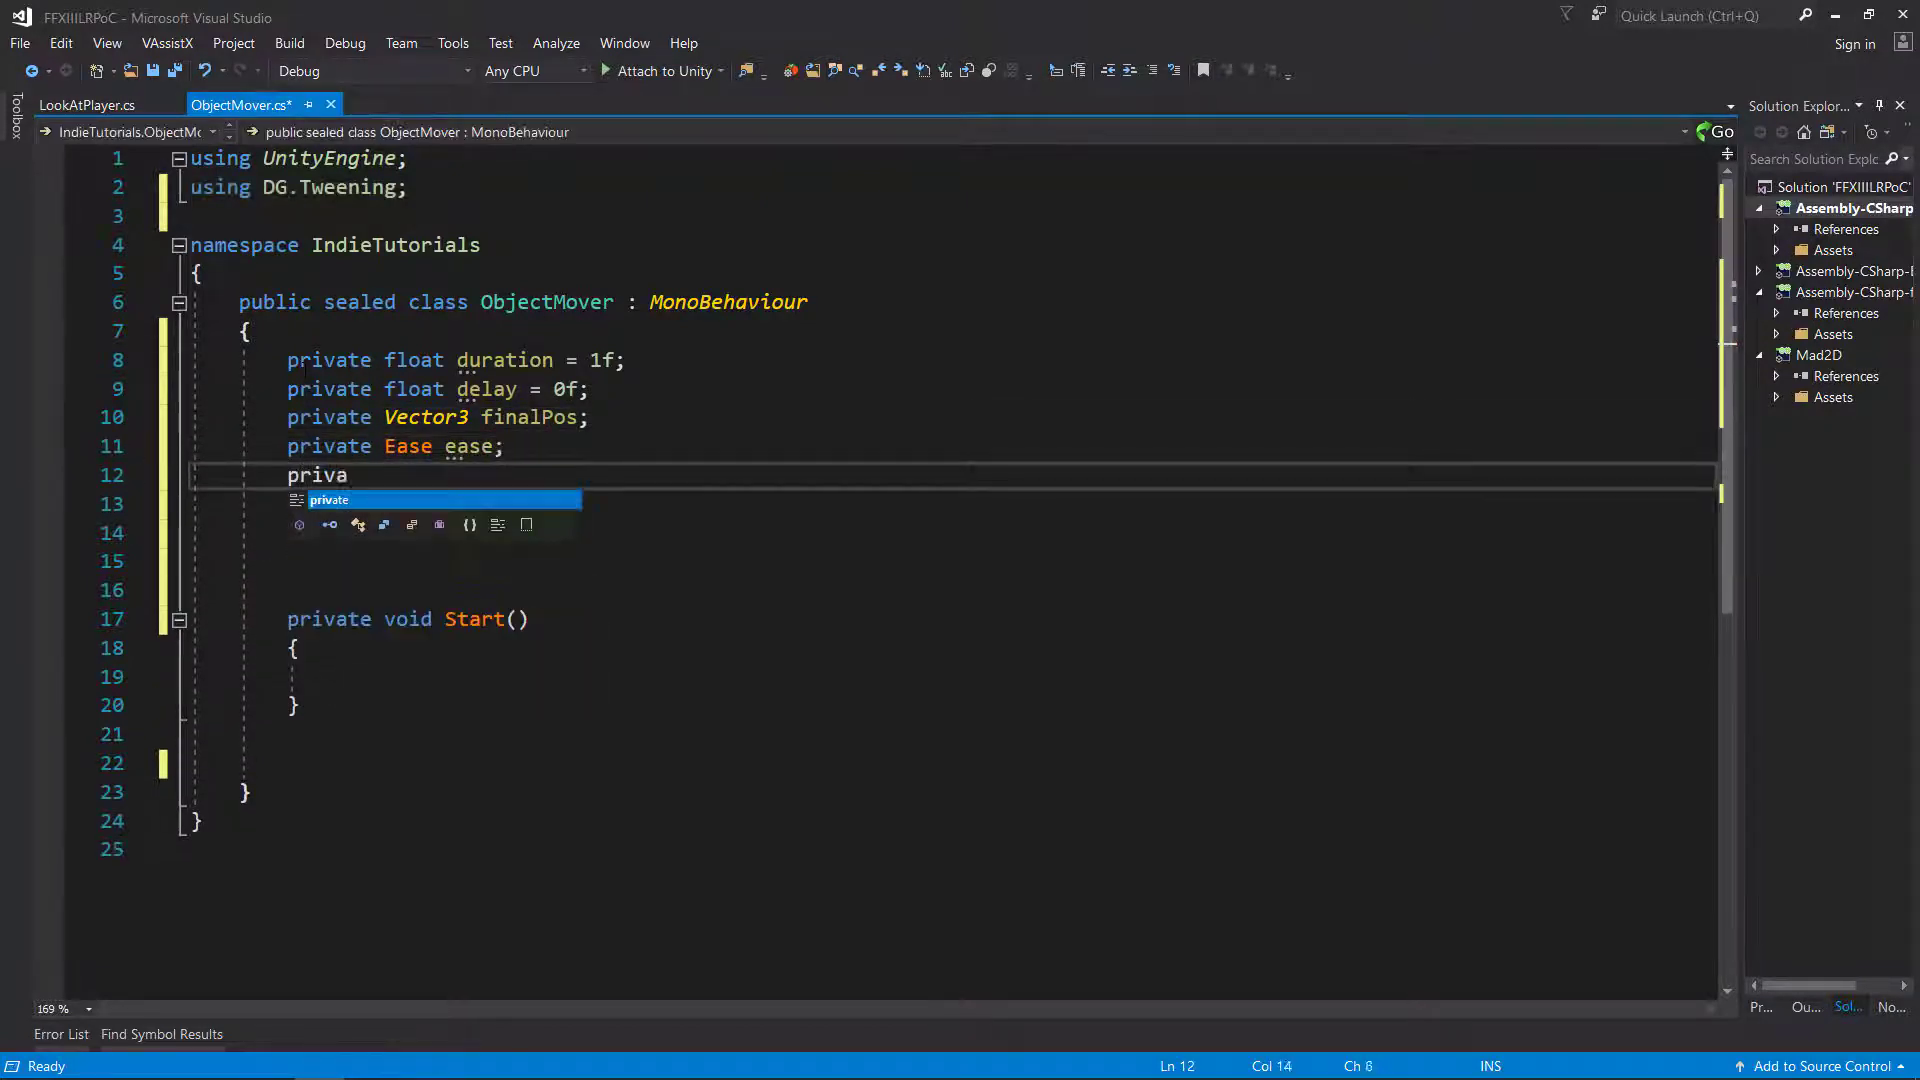
pyautogui.write('te LoopType loop')
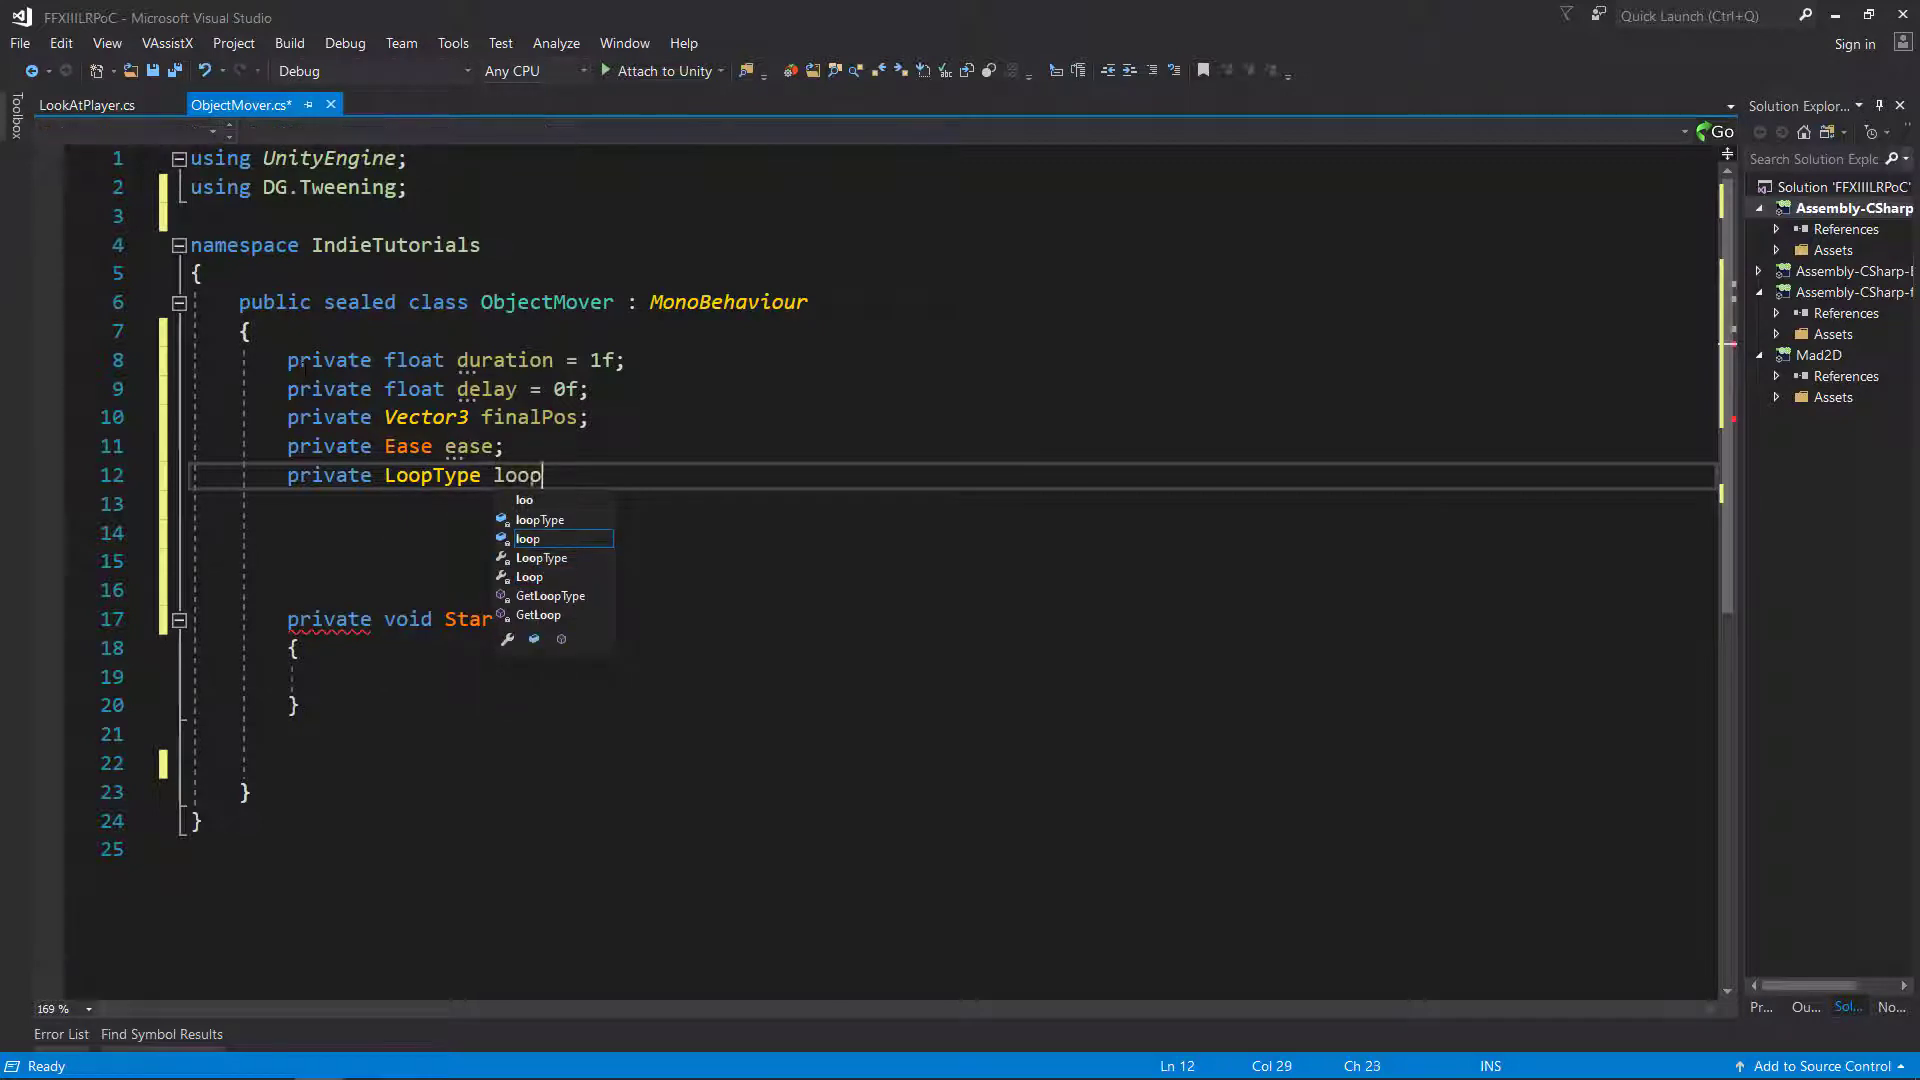
pyautogui.write('Type;')
pyautogui.press('Return')
pyautogui.write('private in')
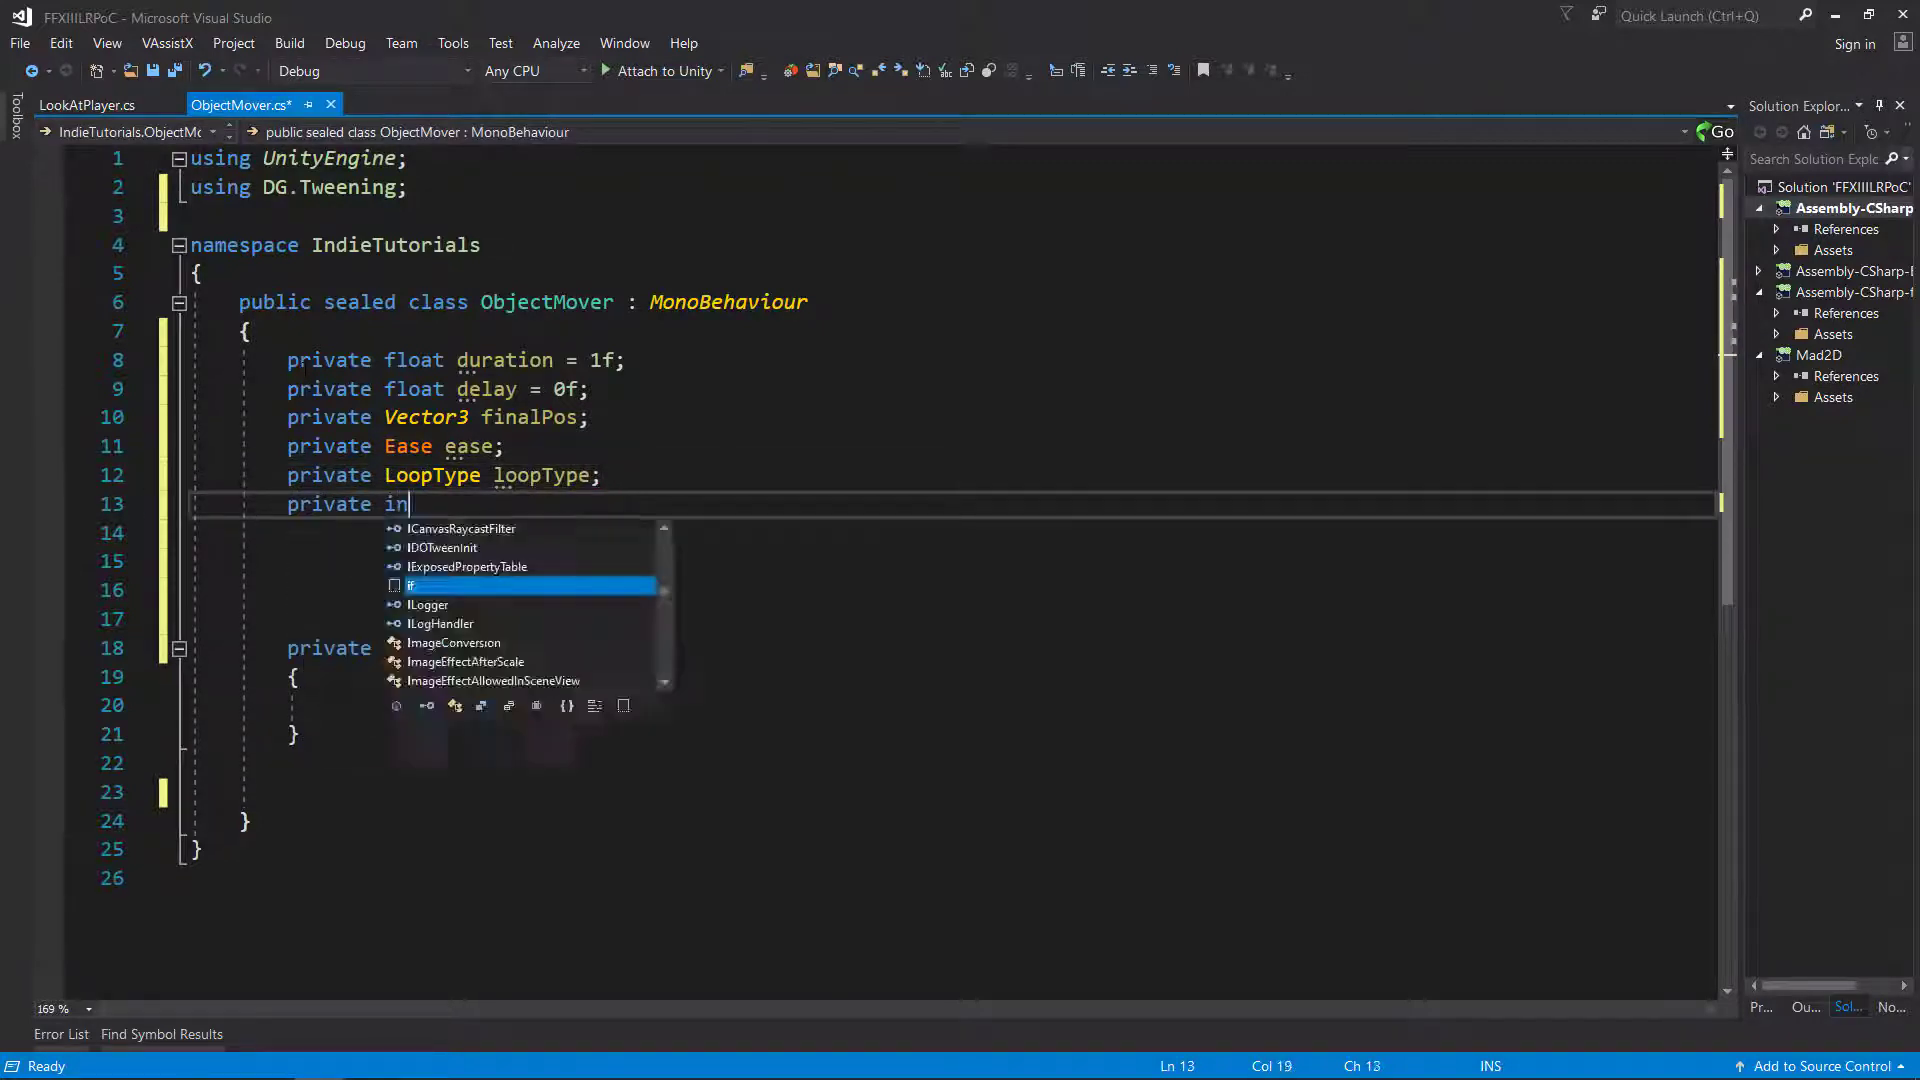
pyautogui.write('t loops = -1;')
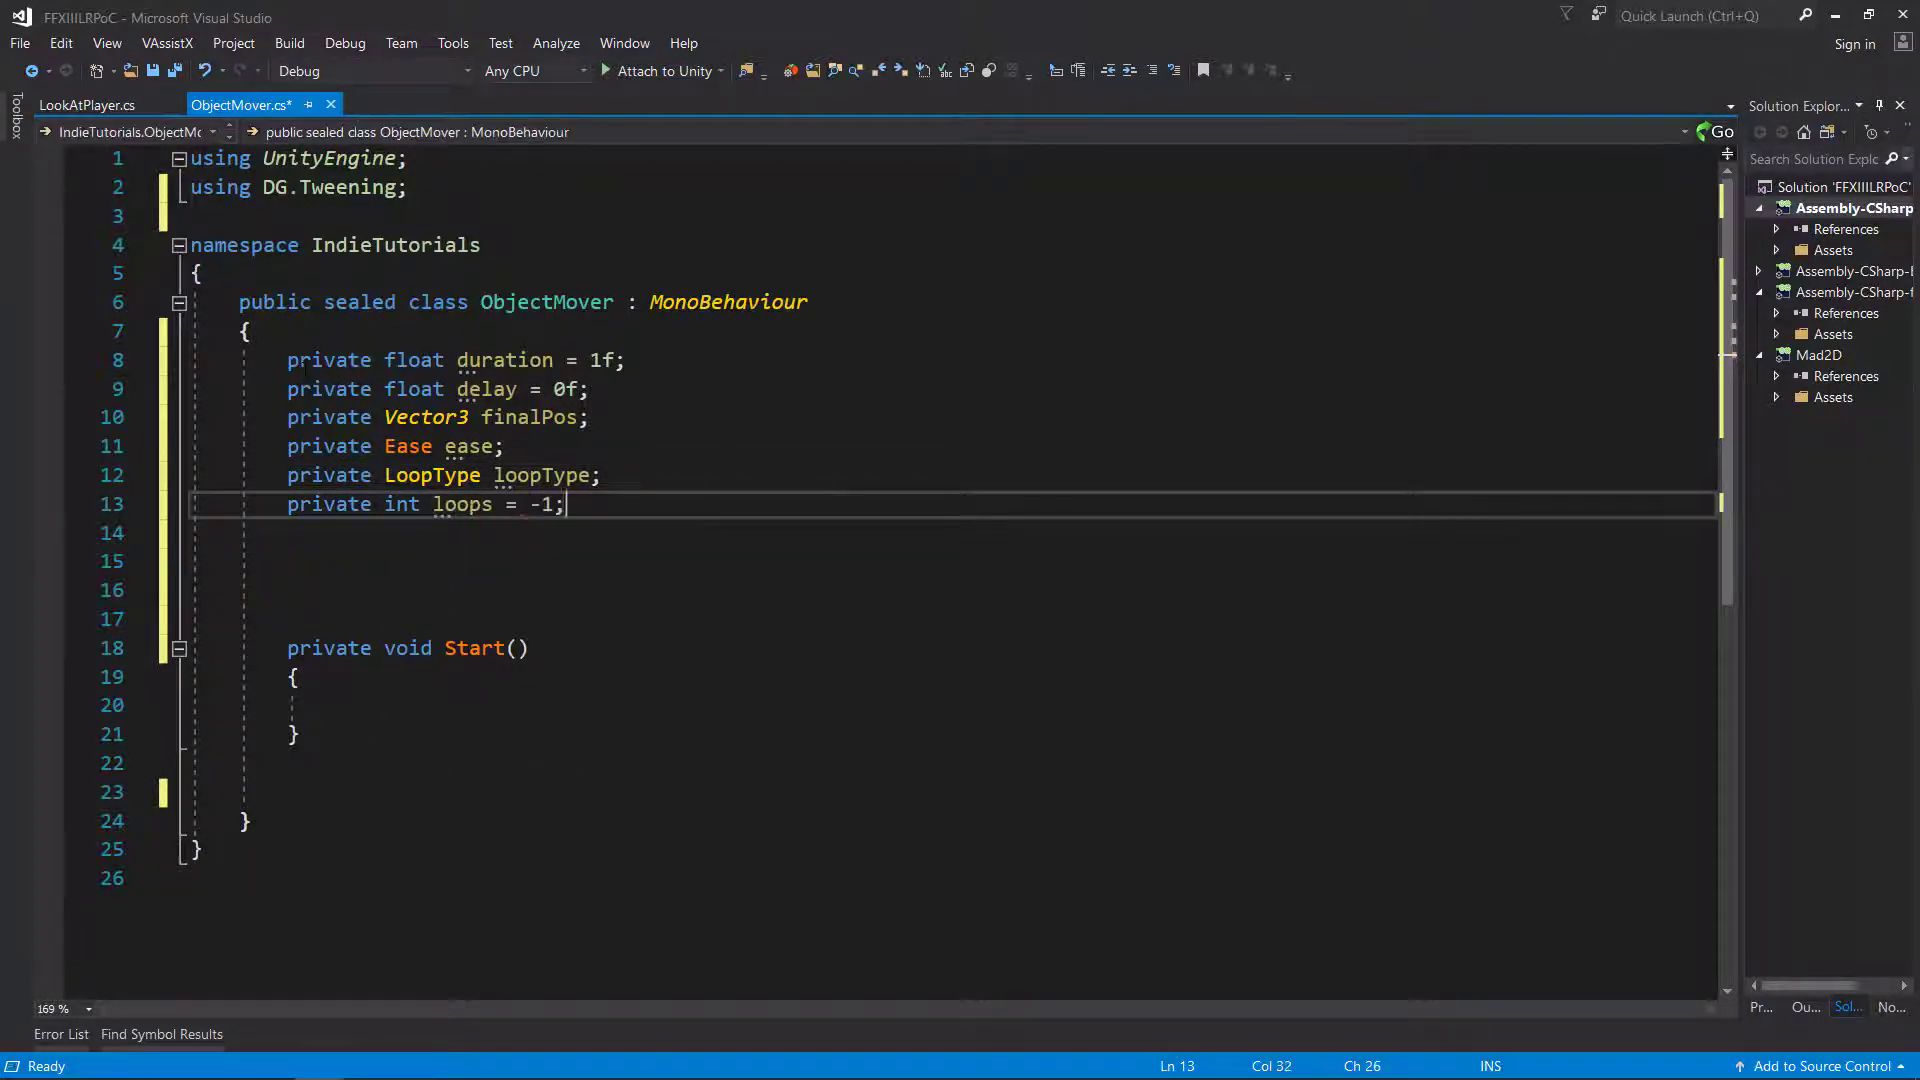
# Add relative = true, originalPos and currentTargetPos fields, and remove the blank lines above Start.
pyautogui.press('Return')
pyautogui.write('private bool')
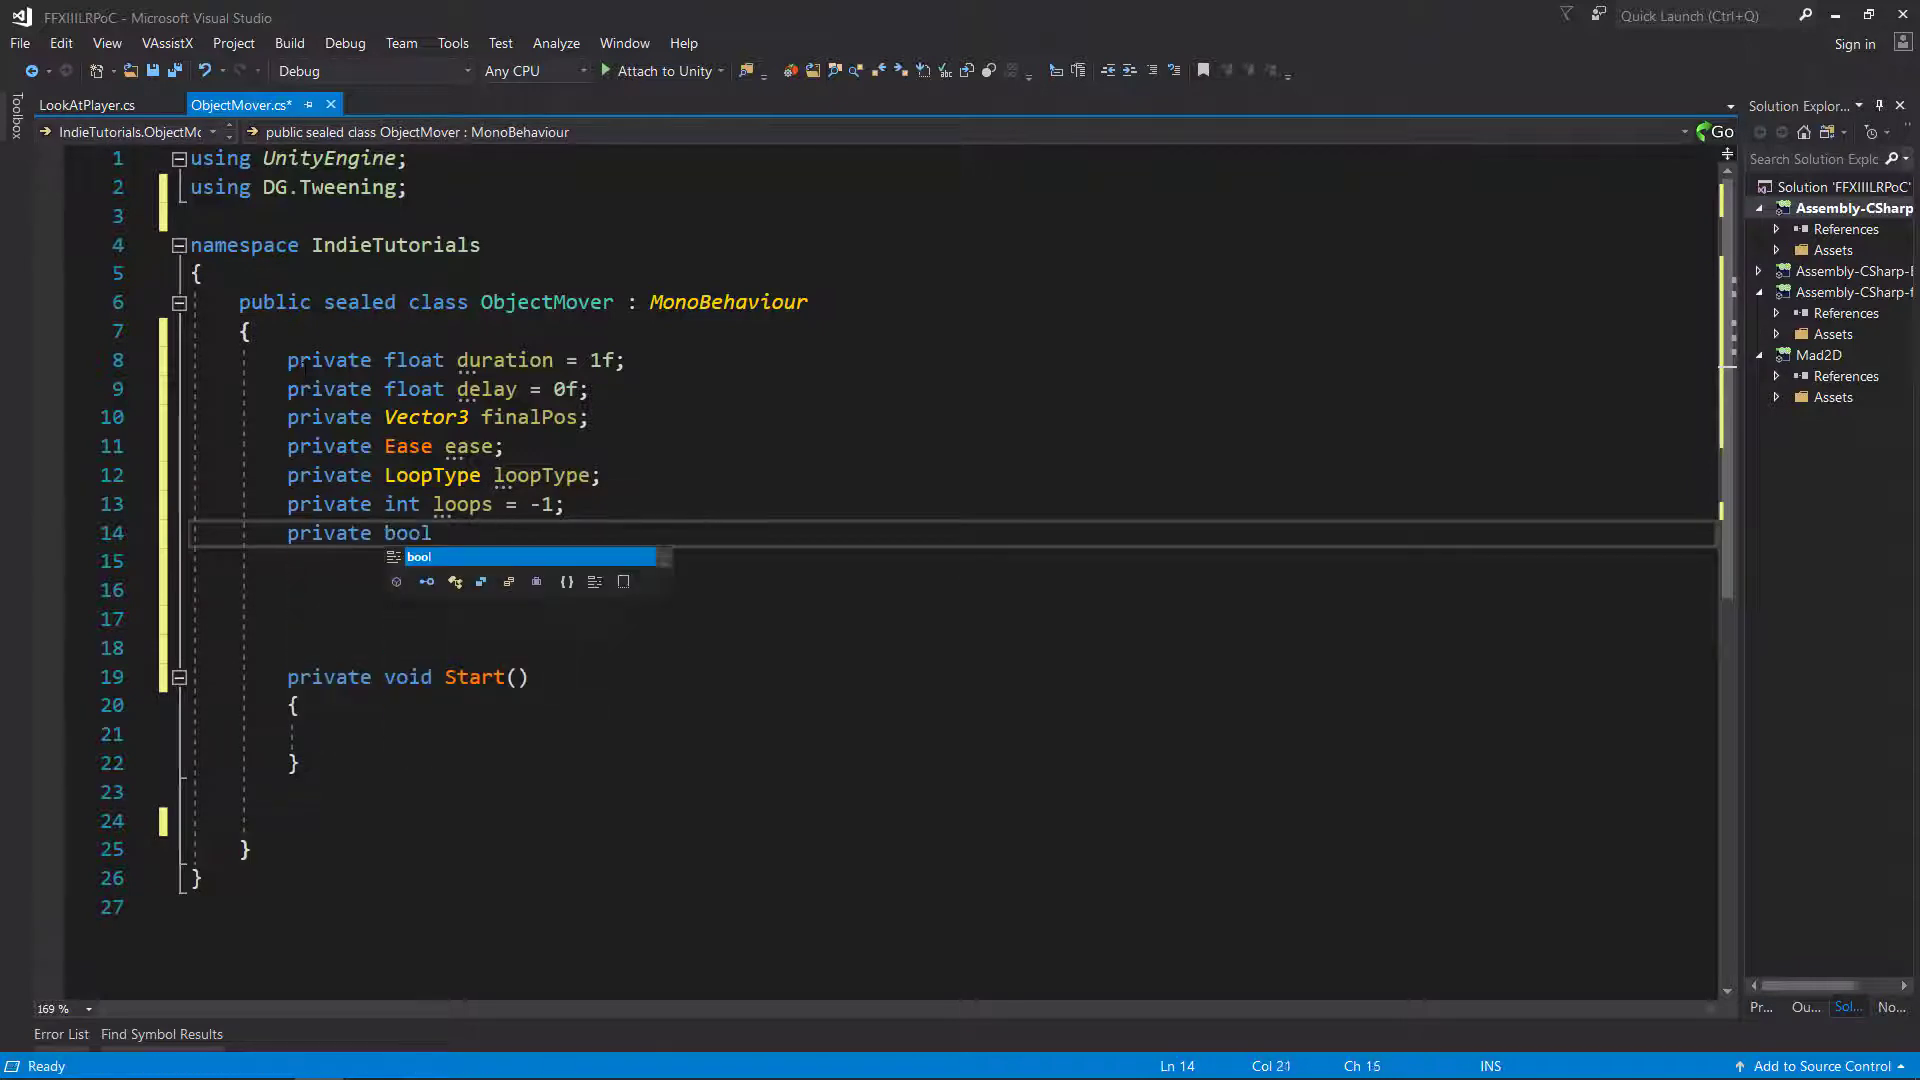
pyautogui.write(' relative = true')
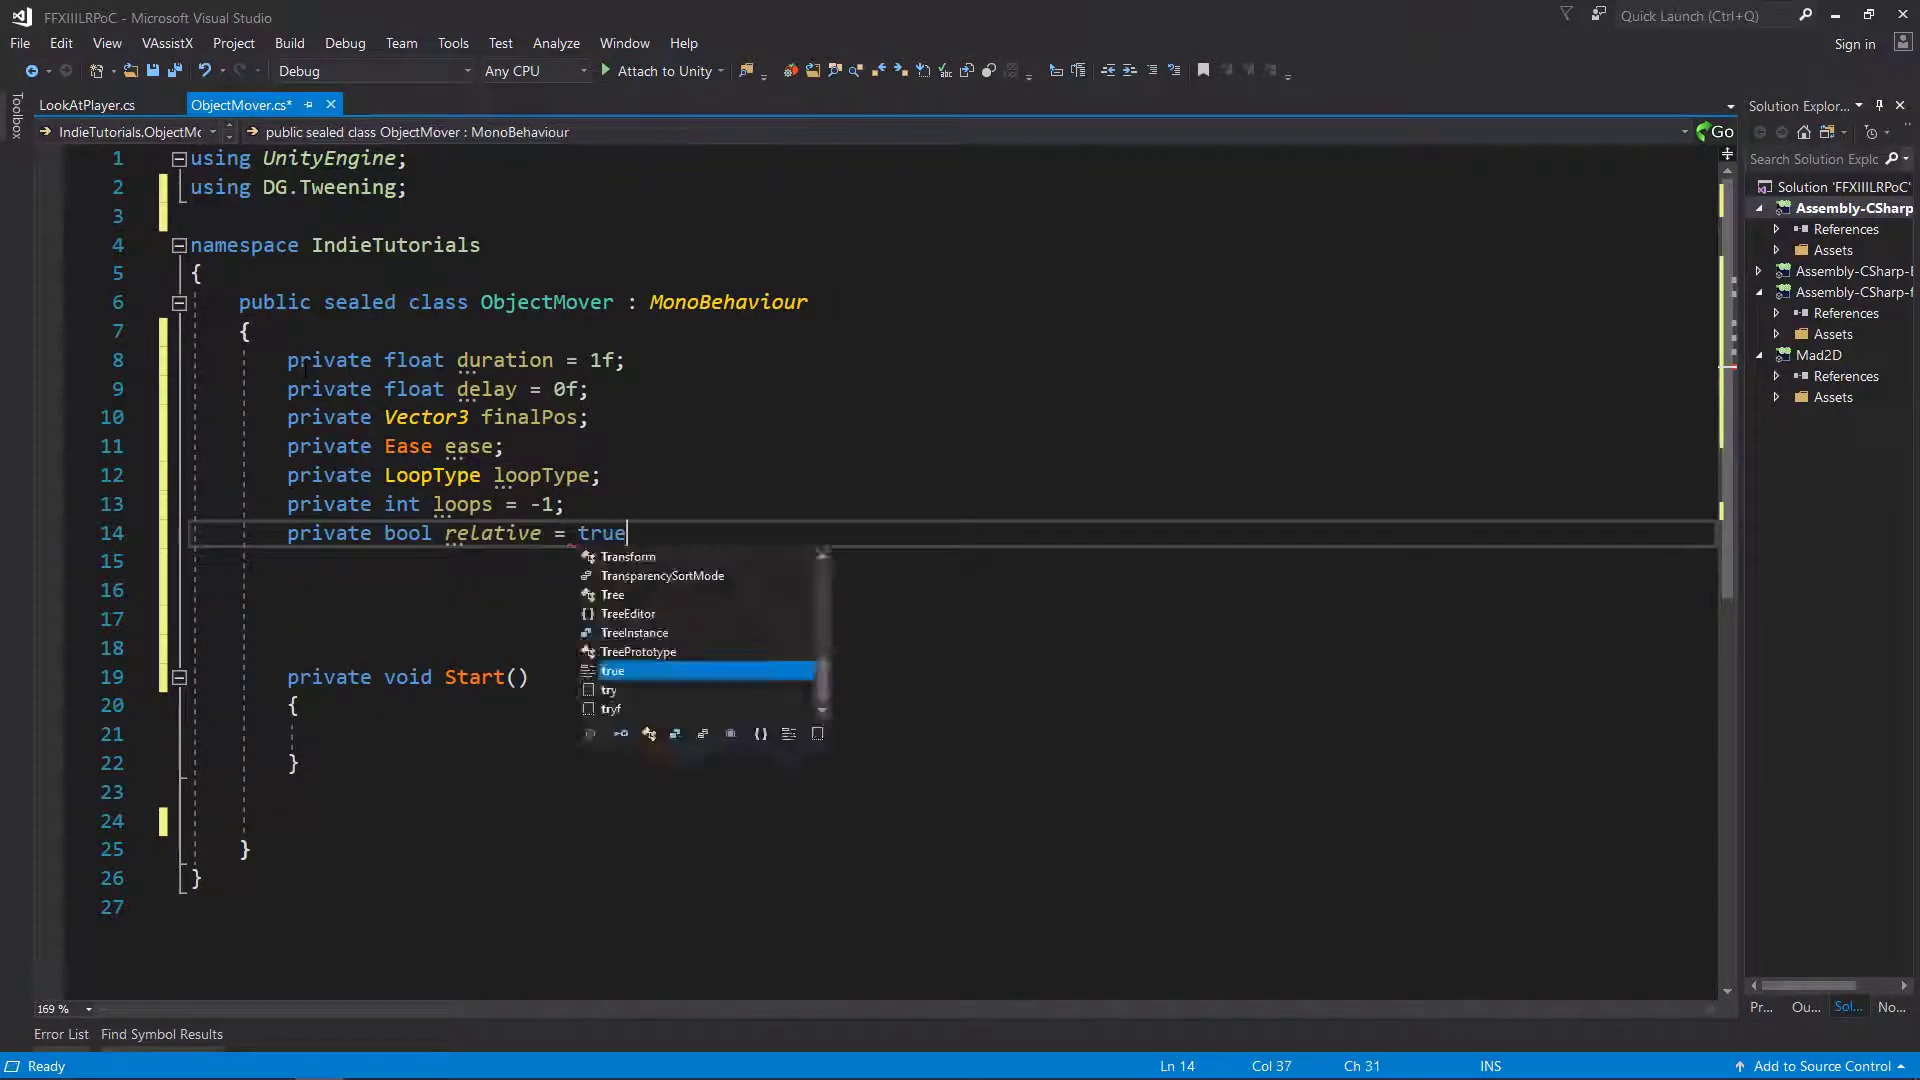
pyautogui.write(';')
pyautogui.press('Return')
pyautogui.press('Return')
pyautogui.write('private ')
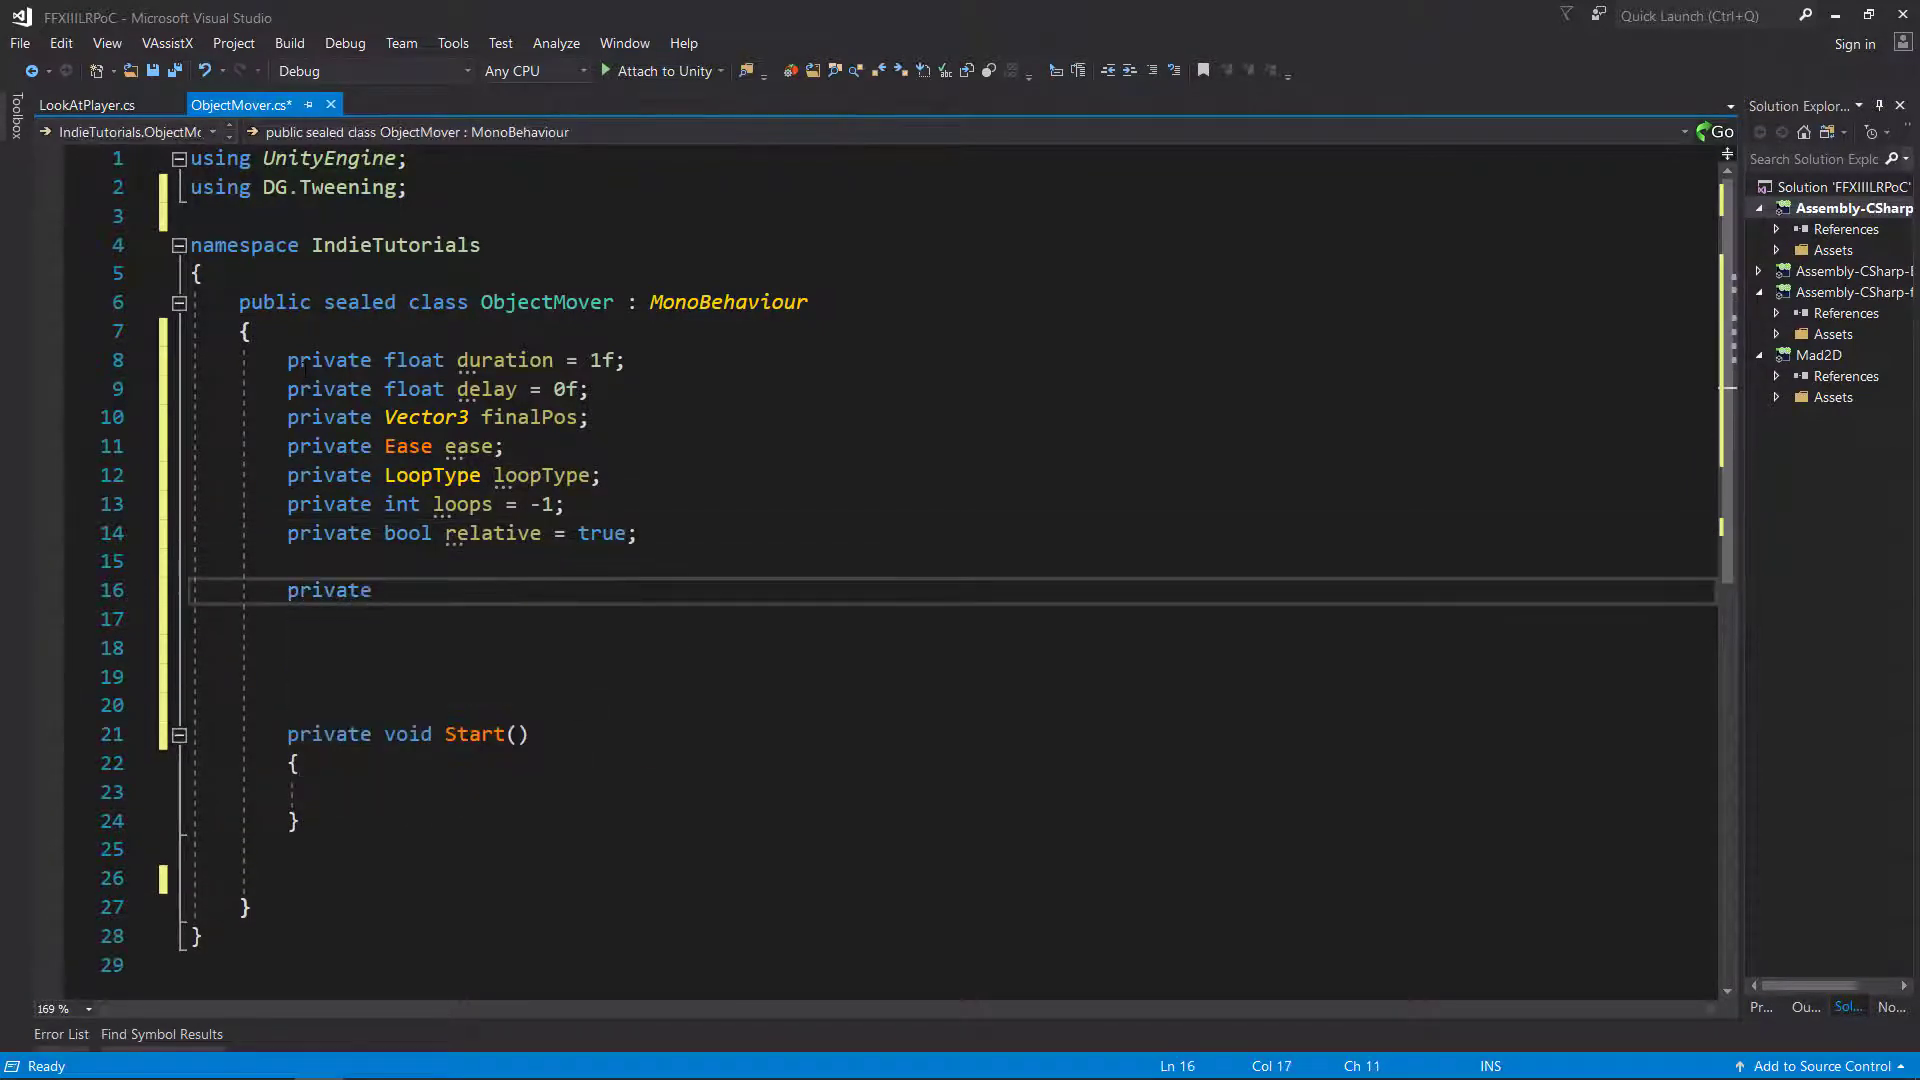
pyautogui.write('Vector3 o')
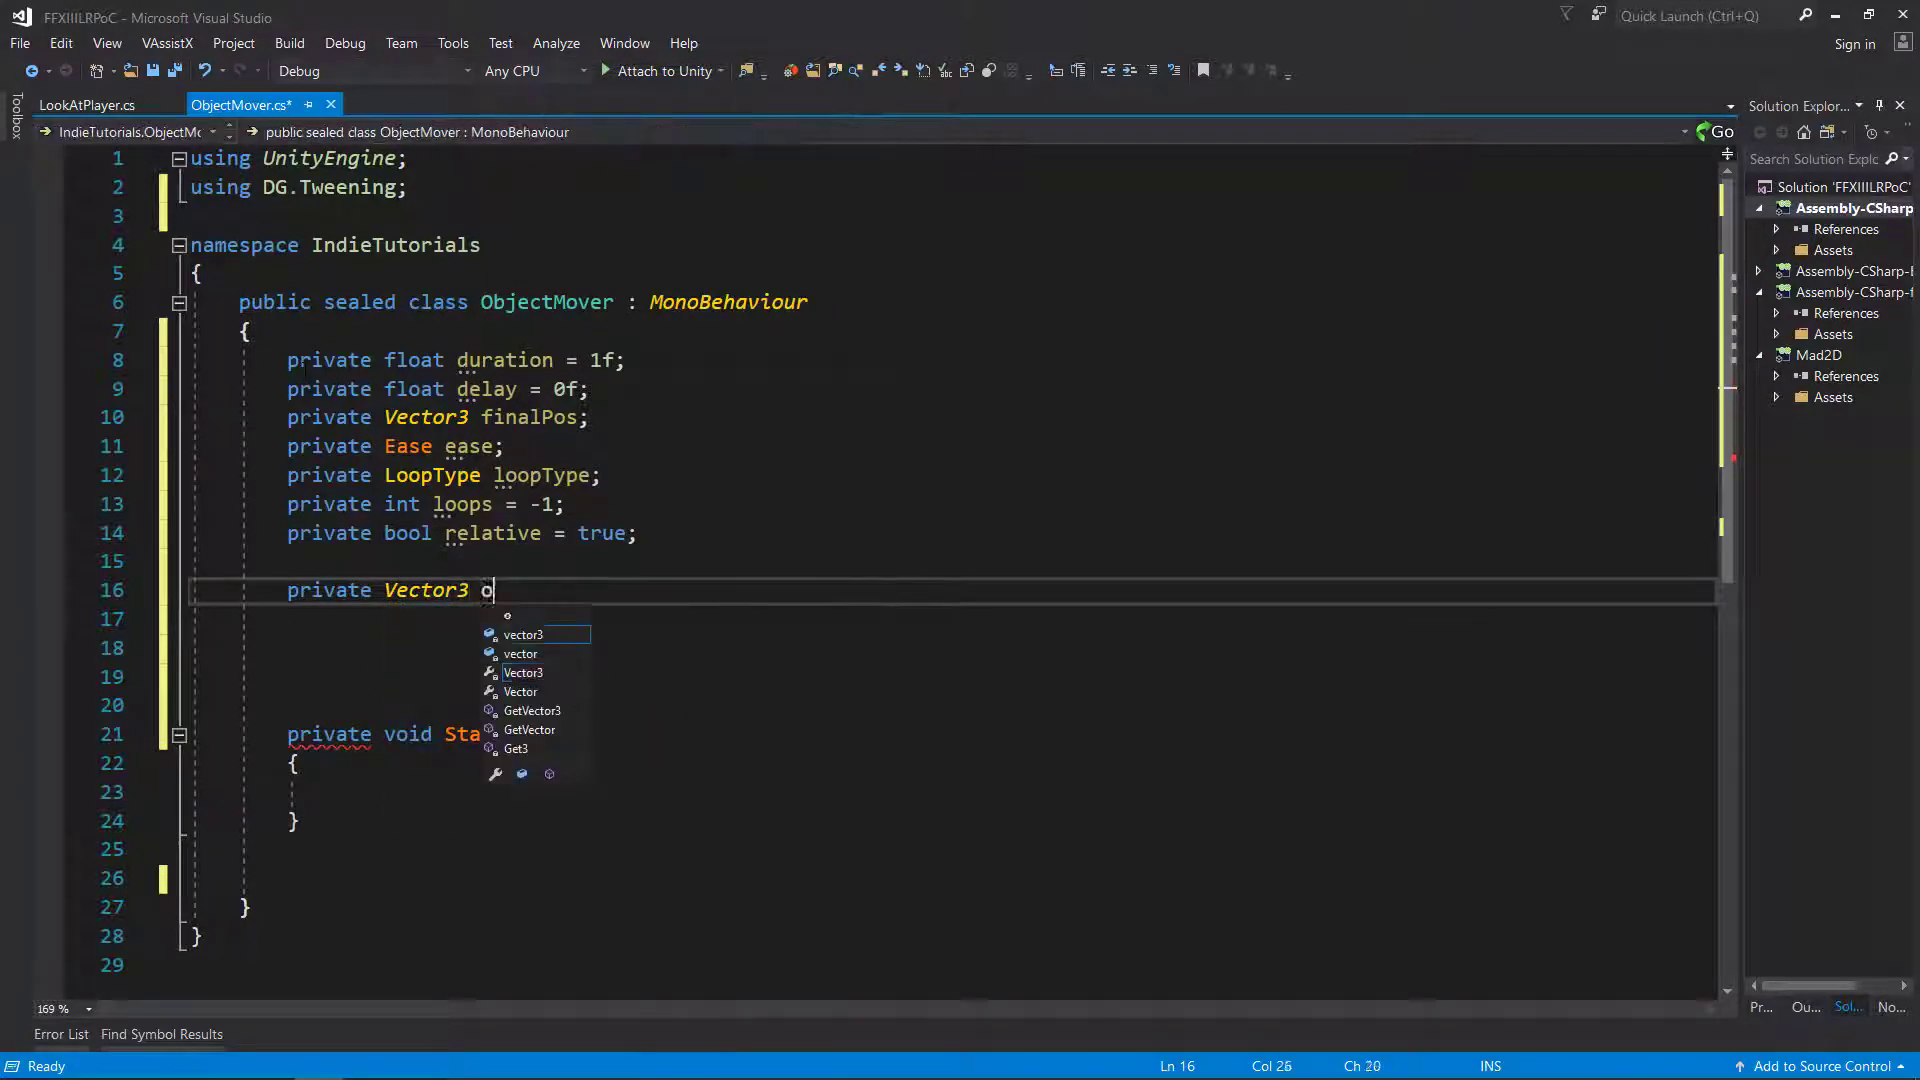
pyautogui.write('riginalPos;')
pyautogui.press('Return')
pyautogui.write('priavte')
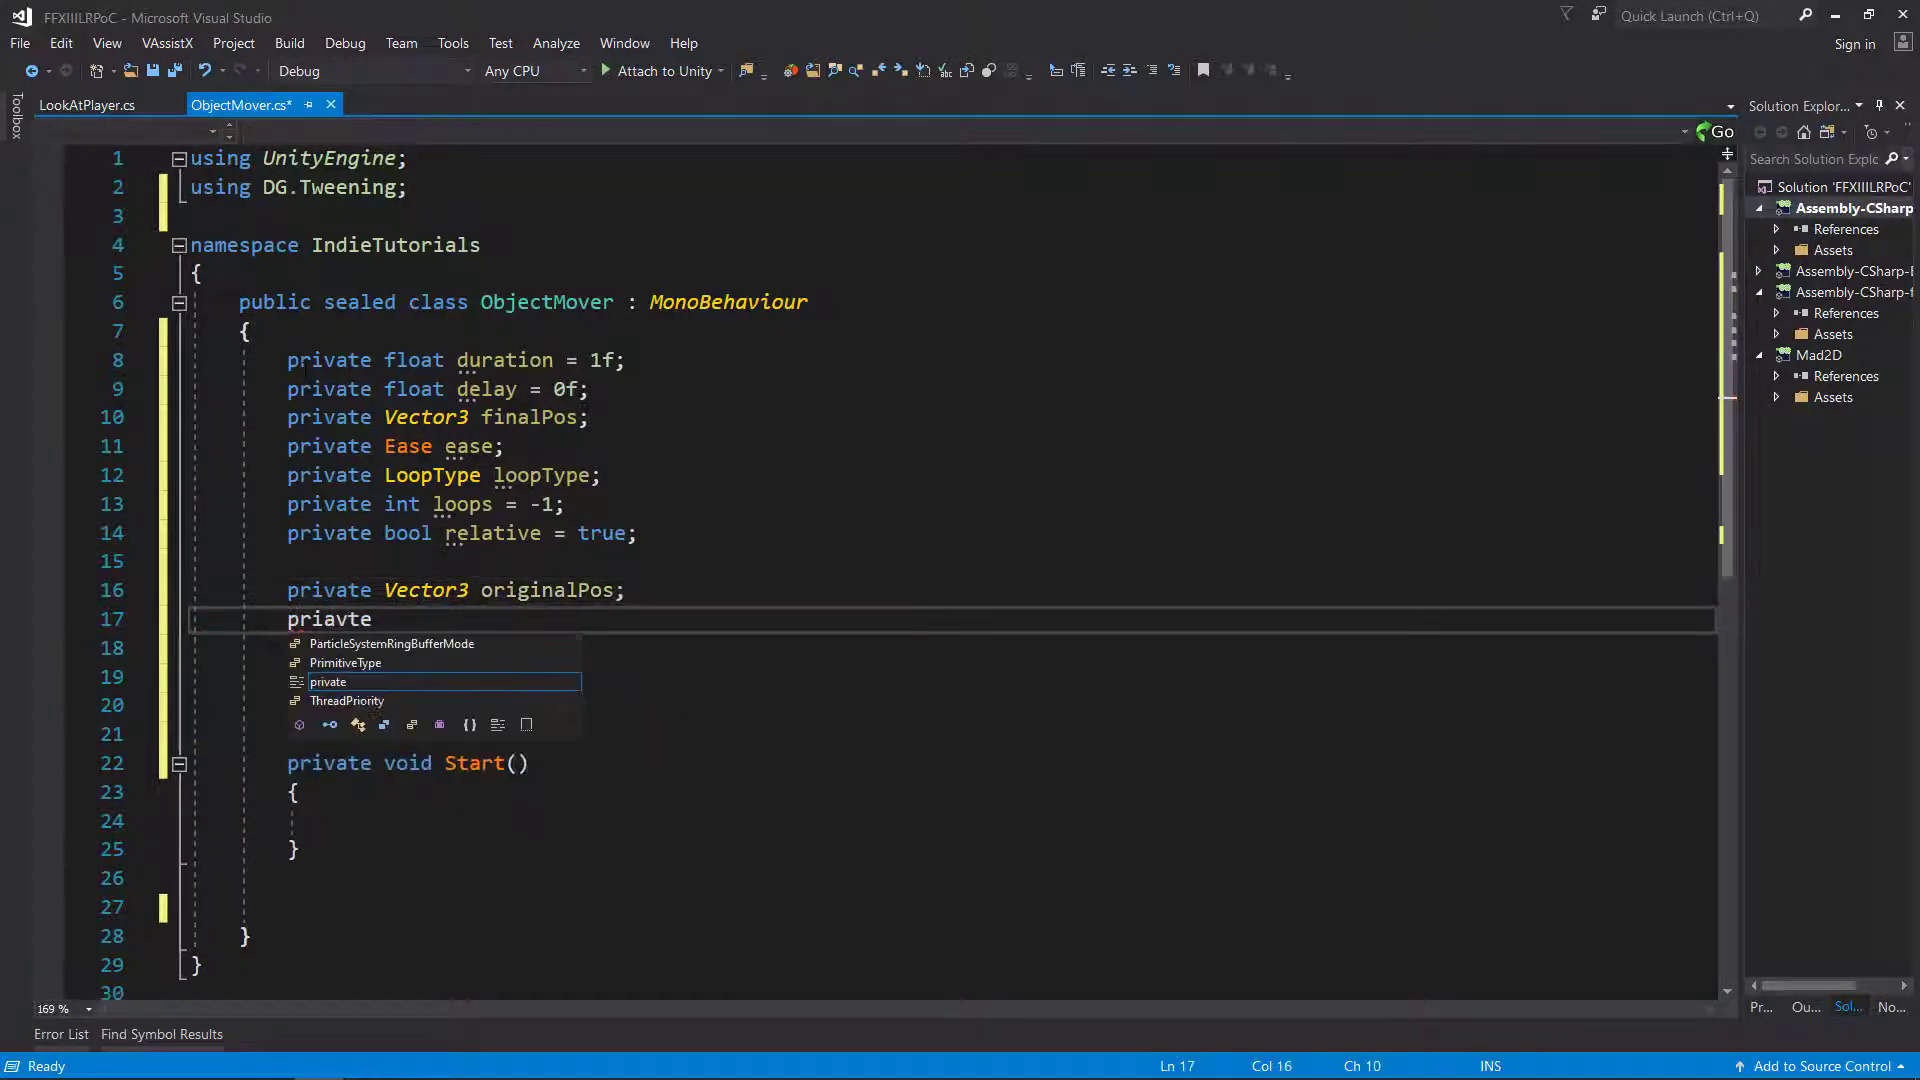
pyautogui.press('BackSpace')
pyautogui.press('BackSpace')
pyautogui.press('BackSpace')
pyautogui.press('BackSpace')
pyautogui.write('vate Vector3 current')
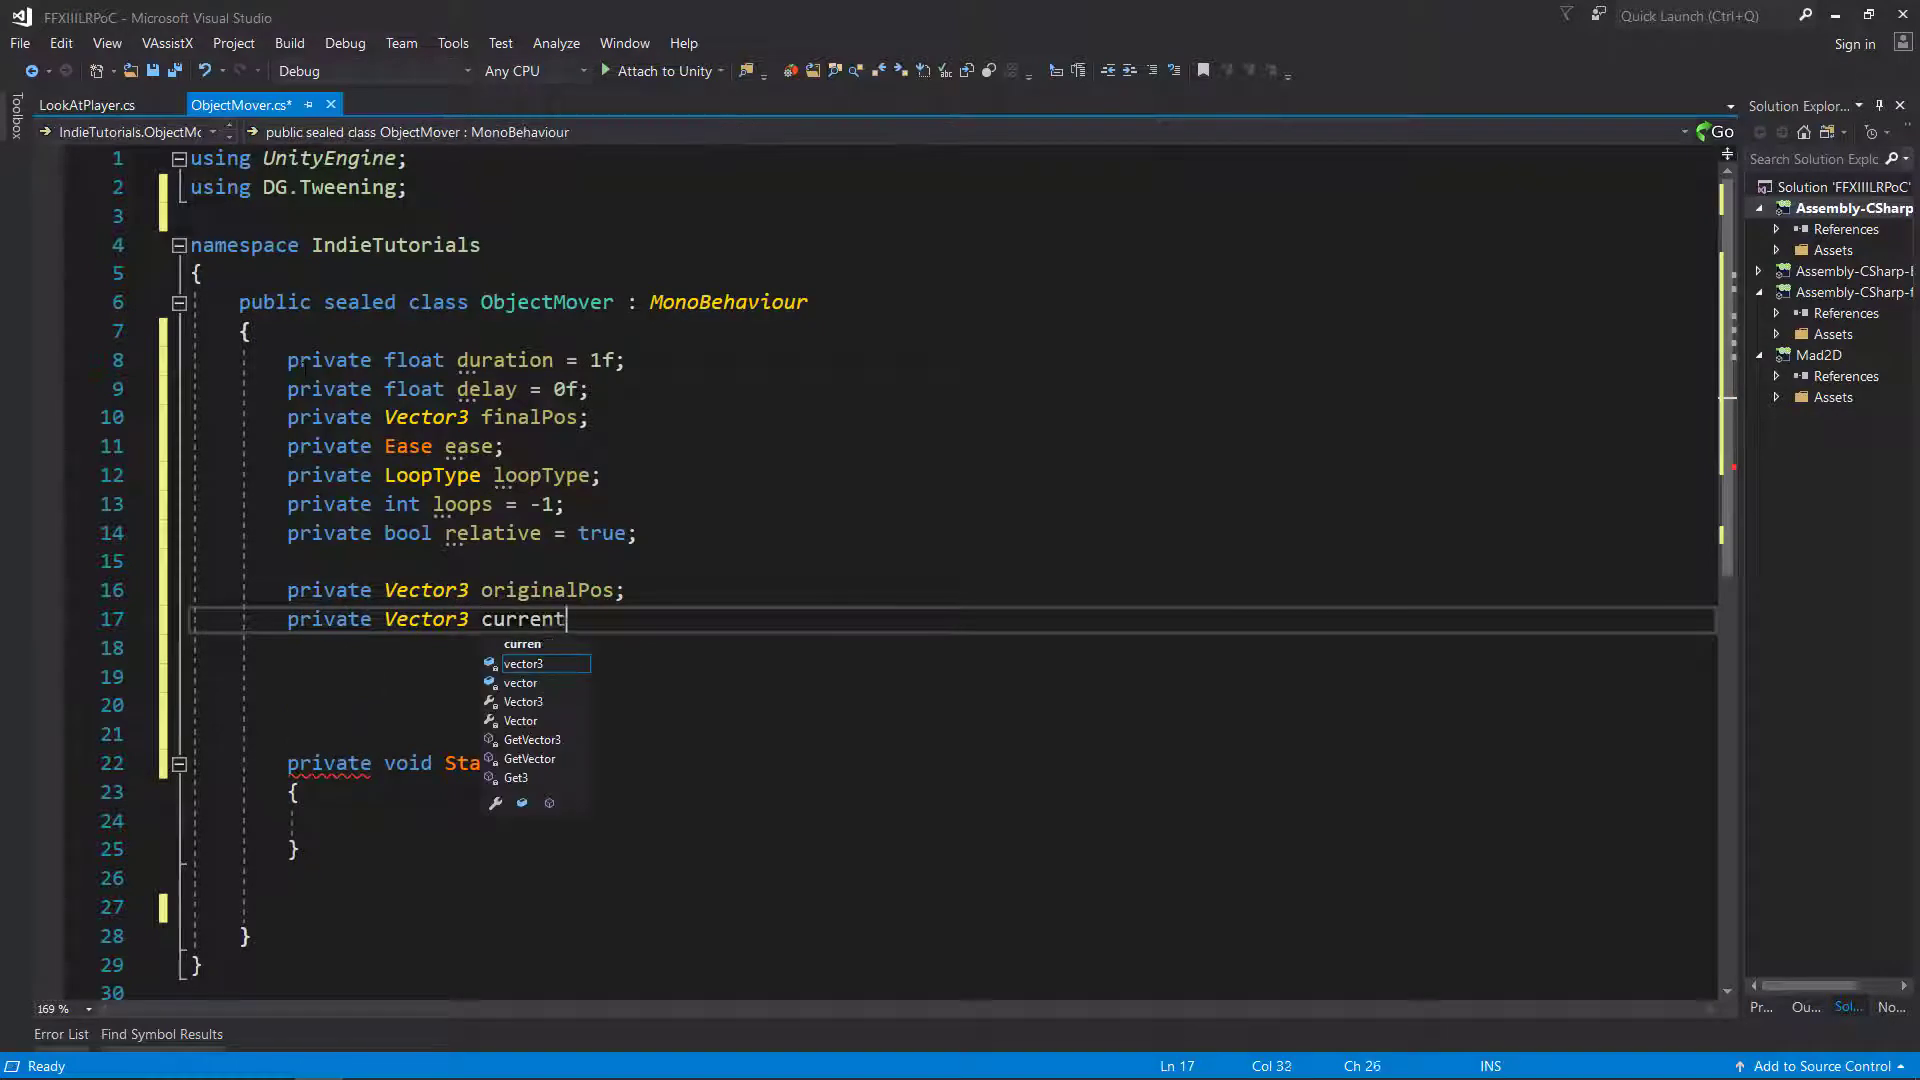
pyautogui.write('Trag;')
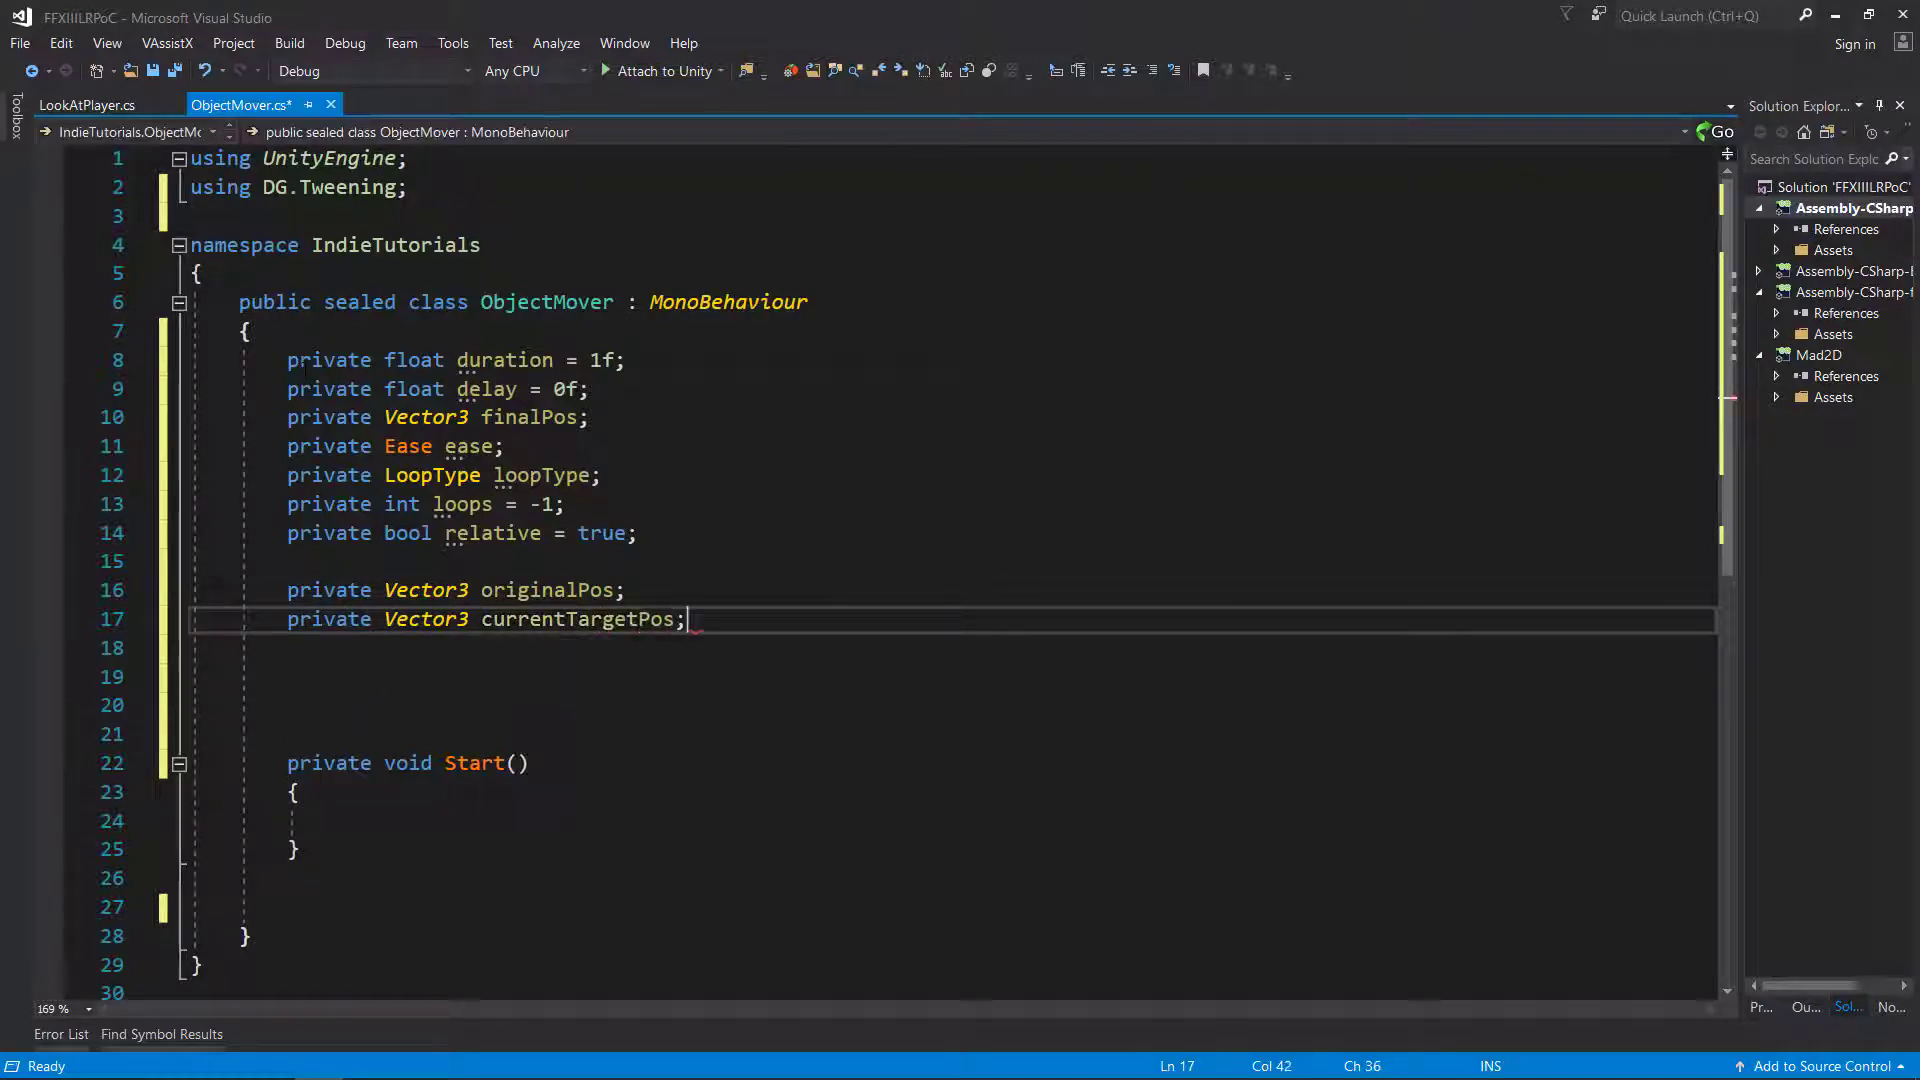
pyautogui.press('Delete')
pyautogui.press('Delete')
pyautogui.press('Delete')
pyautogui.click(305, 365)
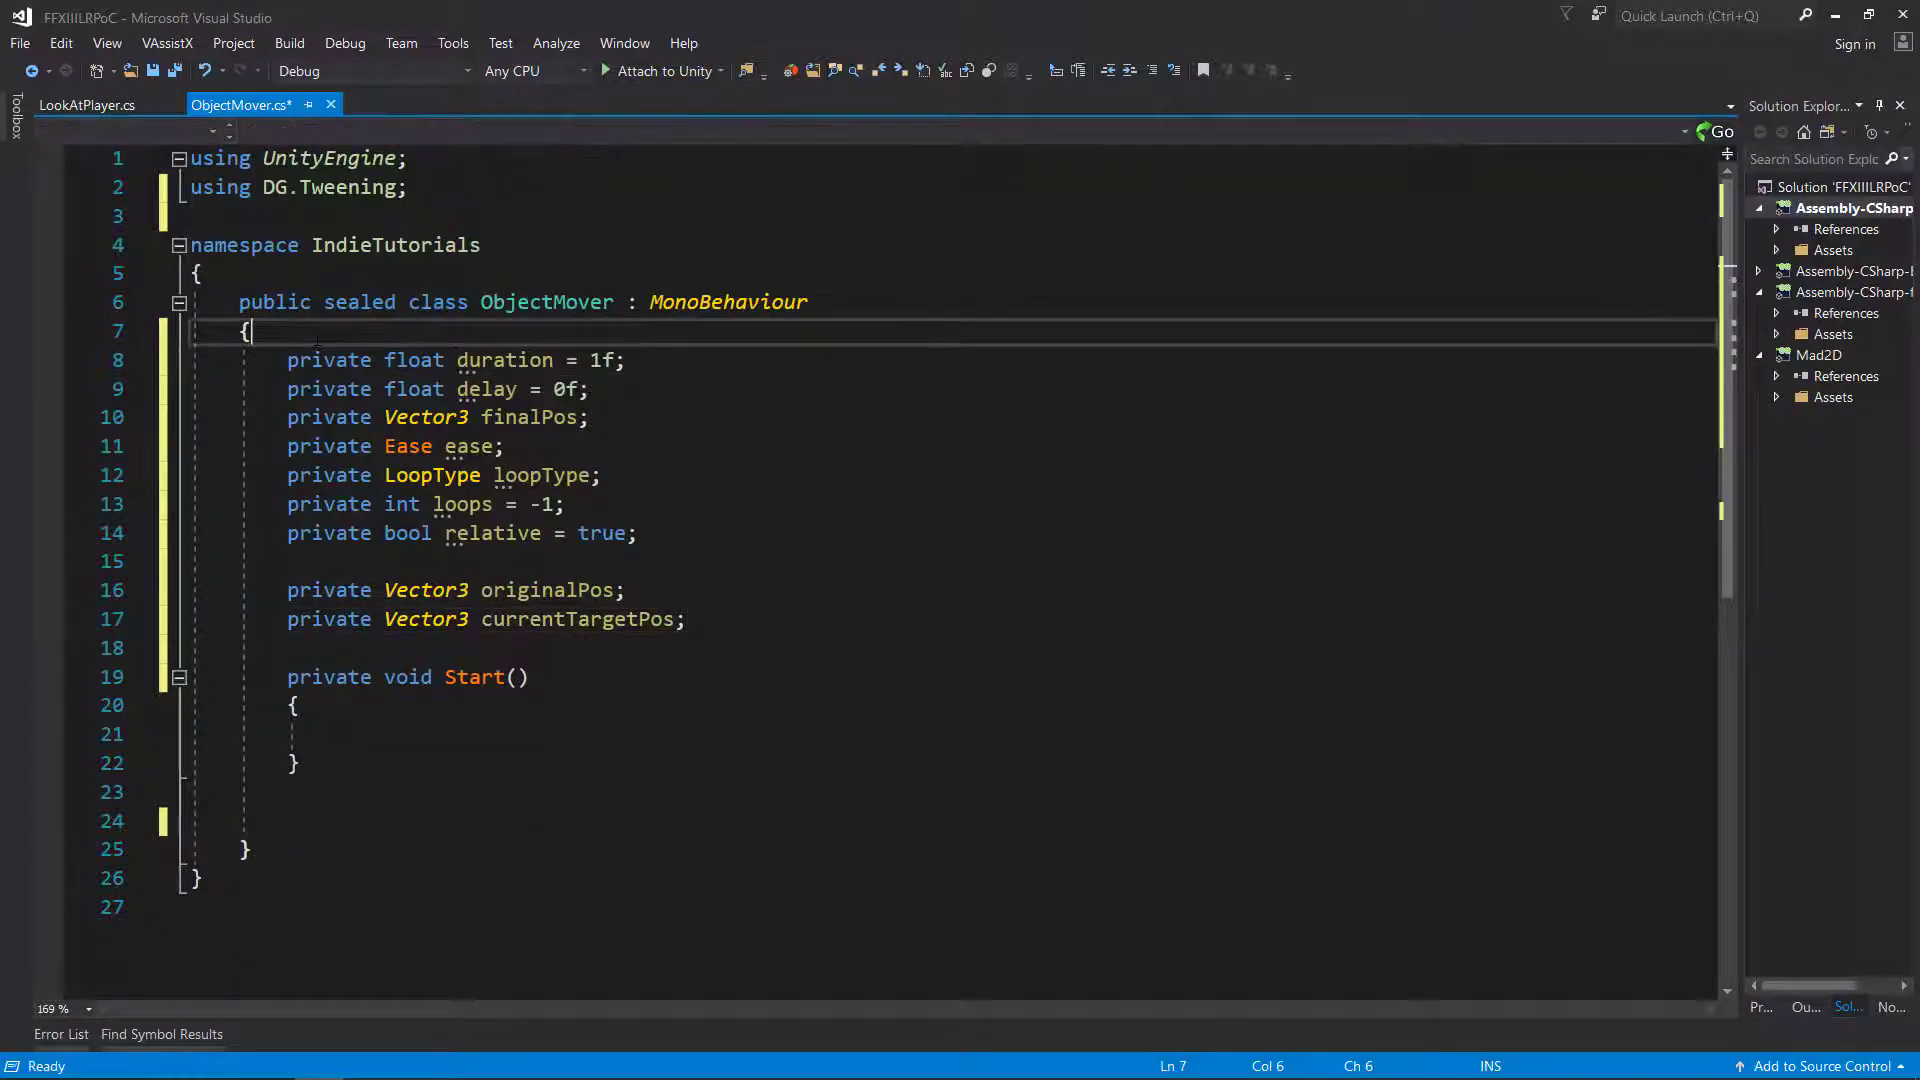
# Mark duration, delay, finalPos, ease, loopType, loops and relative with a [SerializeField] attribute.
pyautogui.write('[   Seri')
pyautogui.press('Tab')
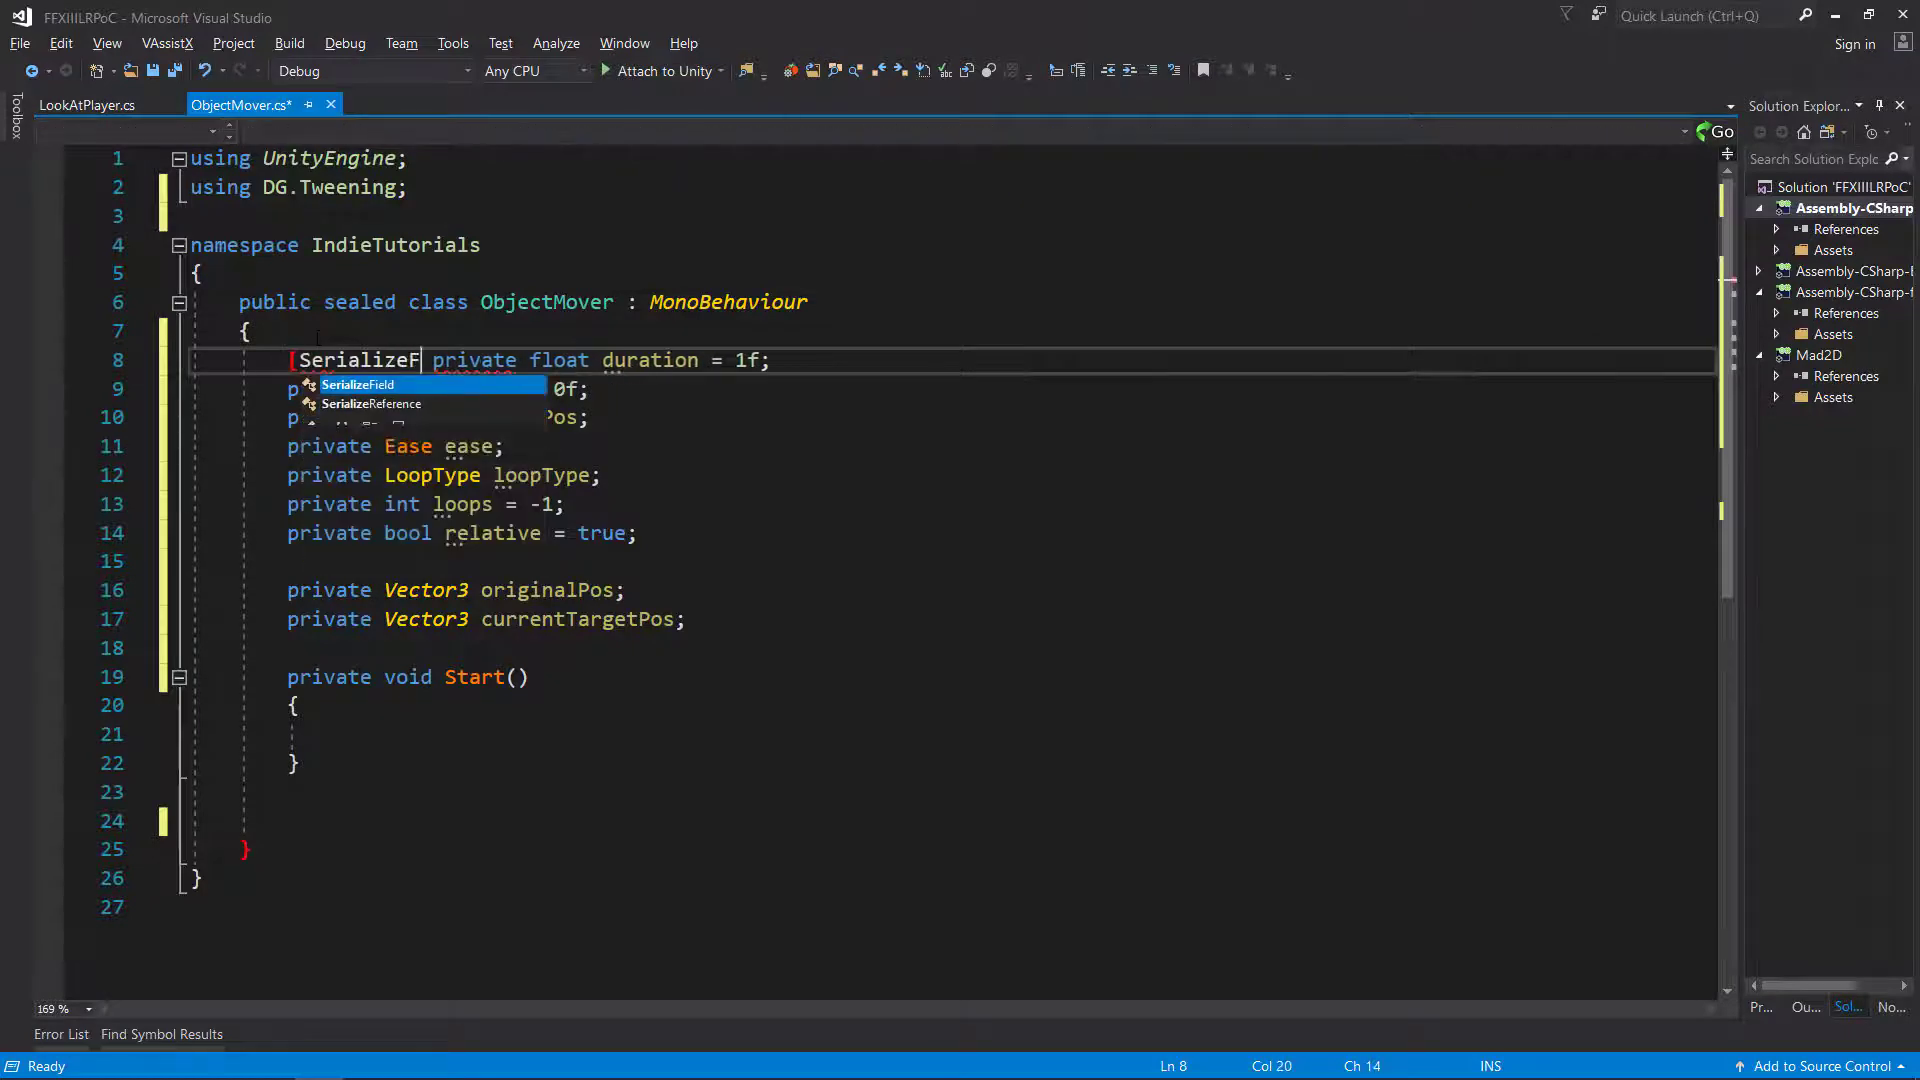
pyautogui.write(']')
pyautogui.press('Home')
pyautogui.hotkey('ctrl', 'c')
pyautogui.press('Down')
pyautogui.hotkey('ctrl', 'v')
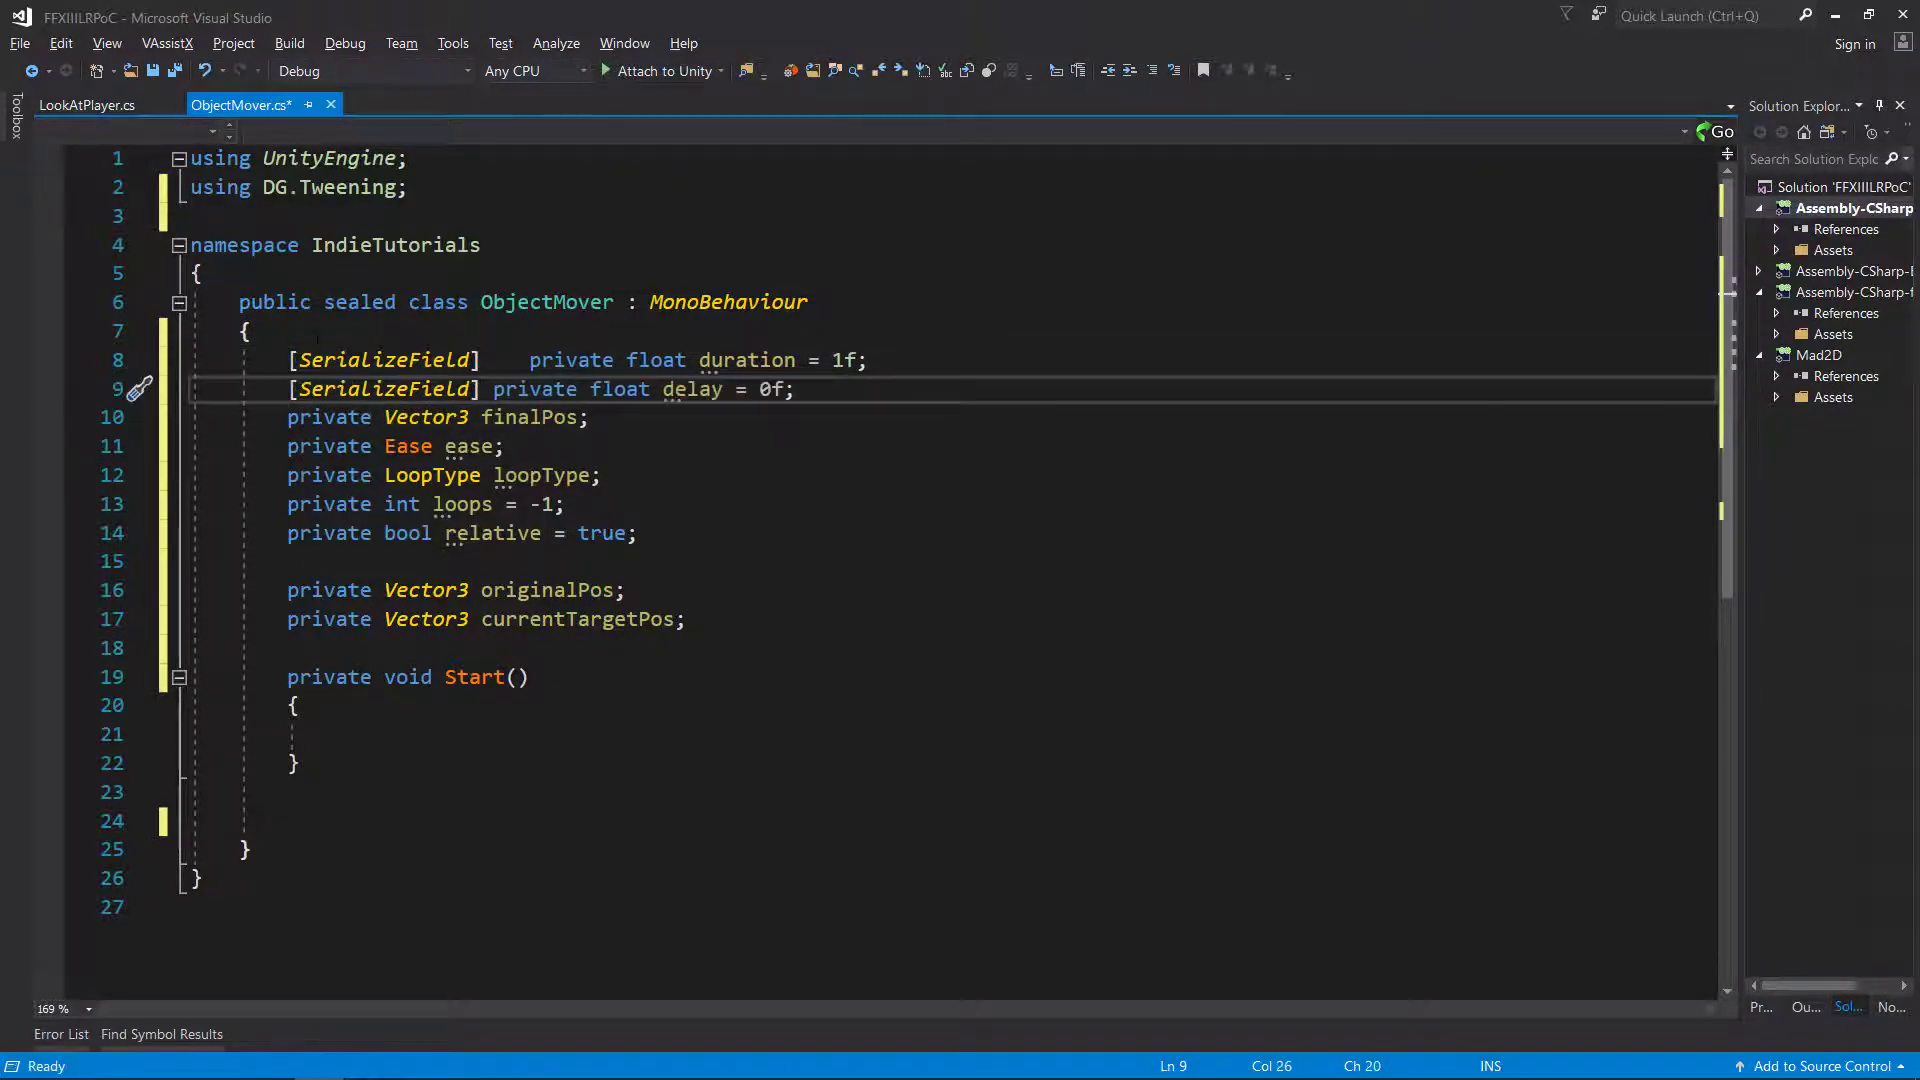
pyautogui.press('Down')
pyautogui.press('Home')
pyautogui.hotkey('ctrl', 'v')
pyautogui.press('Down')
pyautogui.press('Home')
pyautogui.hotkey('ctrl', 'v')
pyautogui.press('Down')
pyautogui.press('Home')
pyautogui.hotkey('ctrl', 'v')
pyautogui.press('Down')
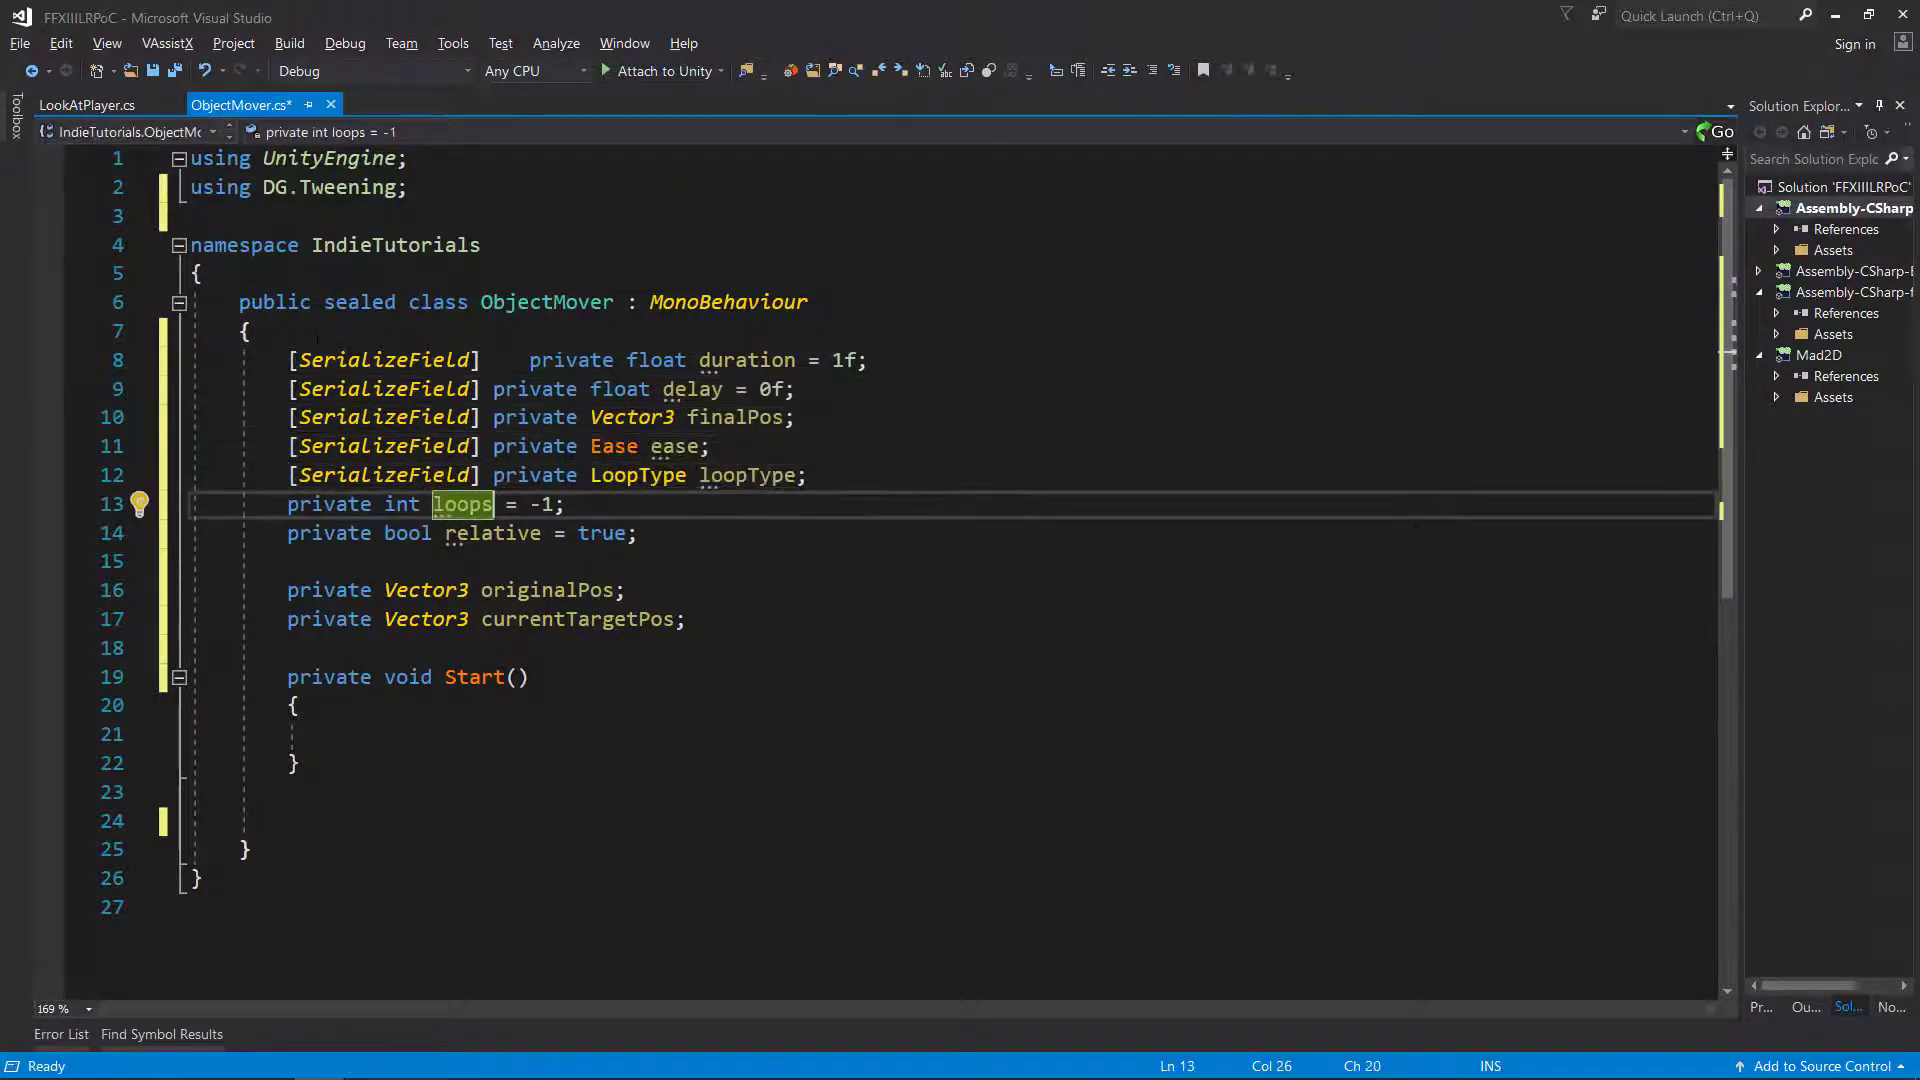
pyautogui.press('Home')
pyautogui.hotkey('ctrl', 'v')
pyautogui.press('Down')
pyautogui.press('Home')
pyautogui.hotkey('ctrl', 'v')
# Add an empty Tooltip("") to each field's attribute and save the script.
pyautogui.click(478, 360)
pyautogui.write(', ')
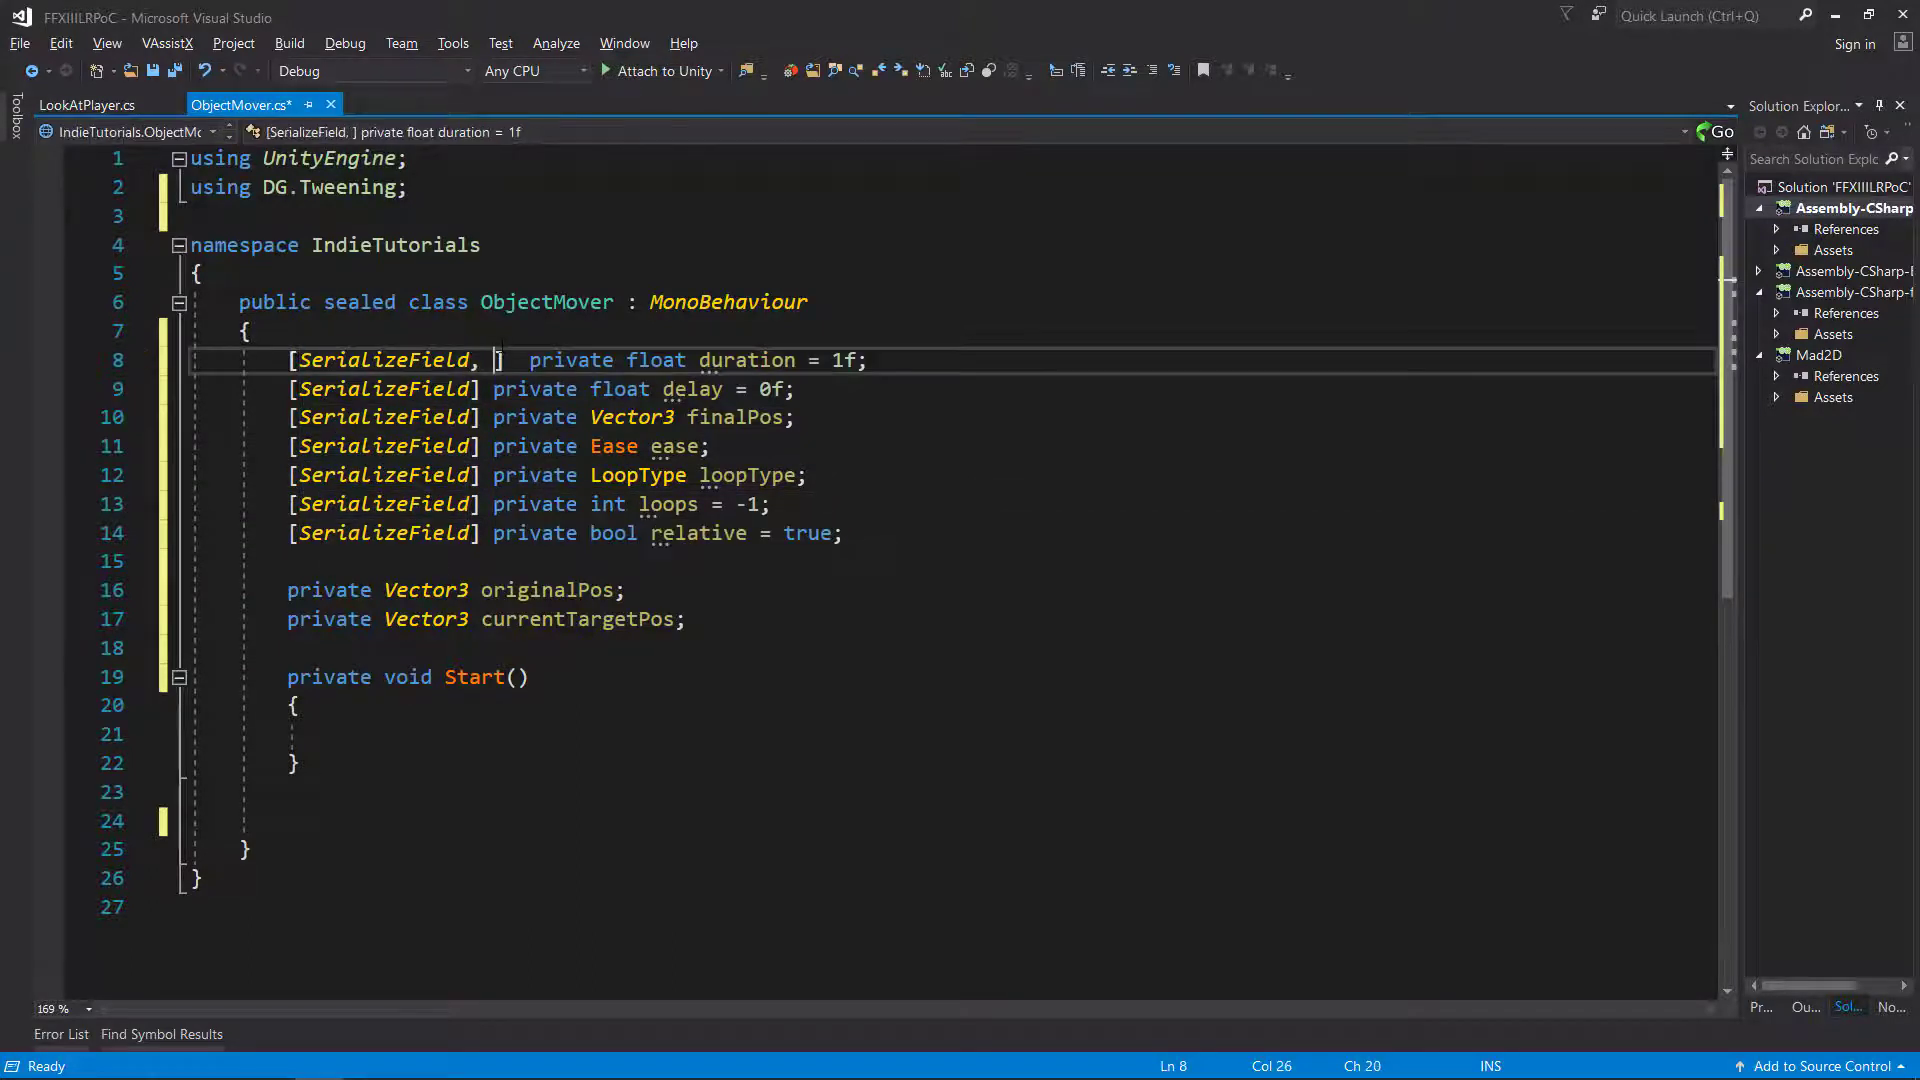
pyautogui.write('Tooltip("")')
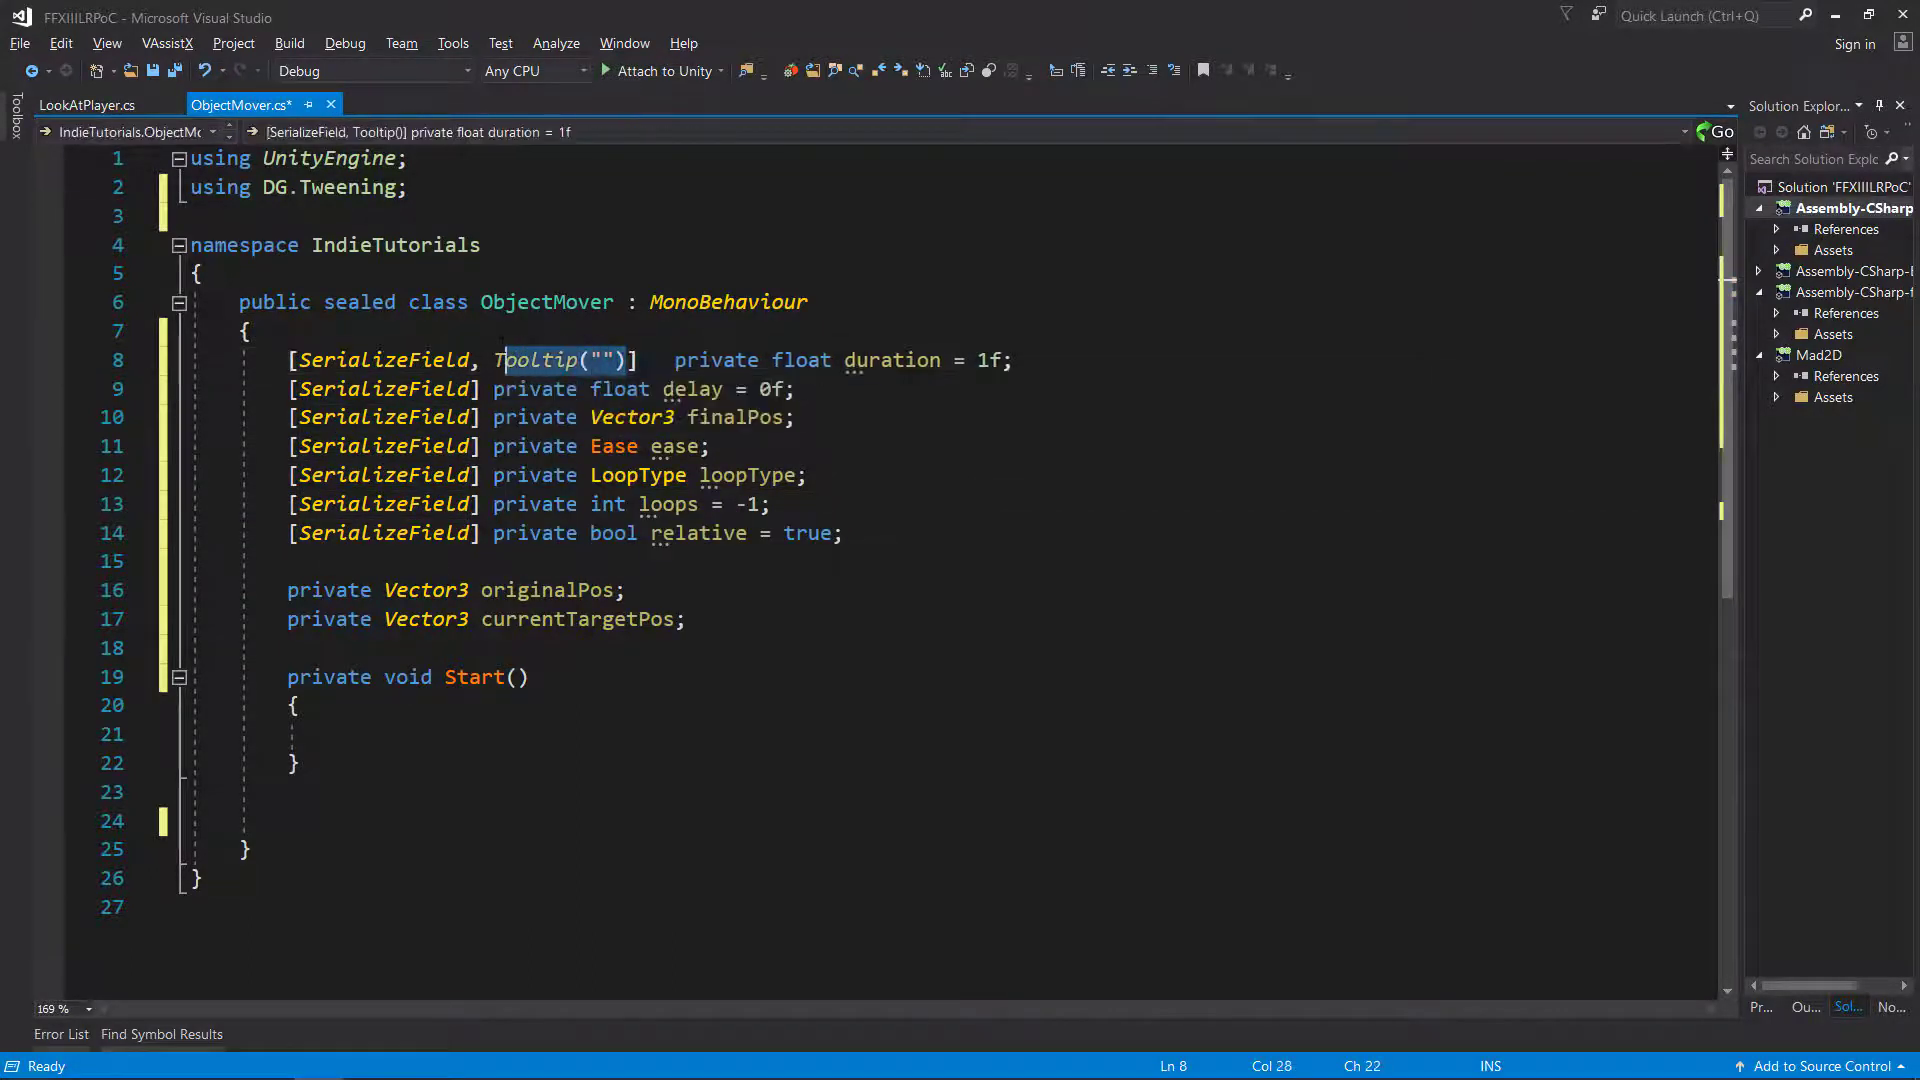
pyautogui.hotkey('ctrl', 'c')
pyautogui.click(470, 389)
pyautogui.write(',')
pyautogui.hotkey('ctrl', 'v')
pyautogui.click(470, 418)
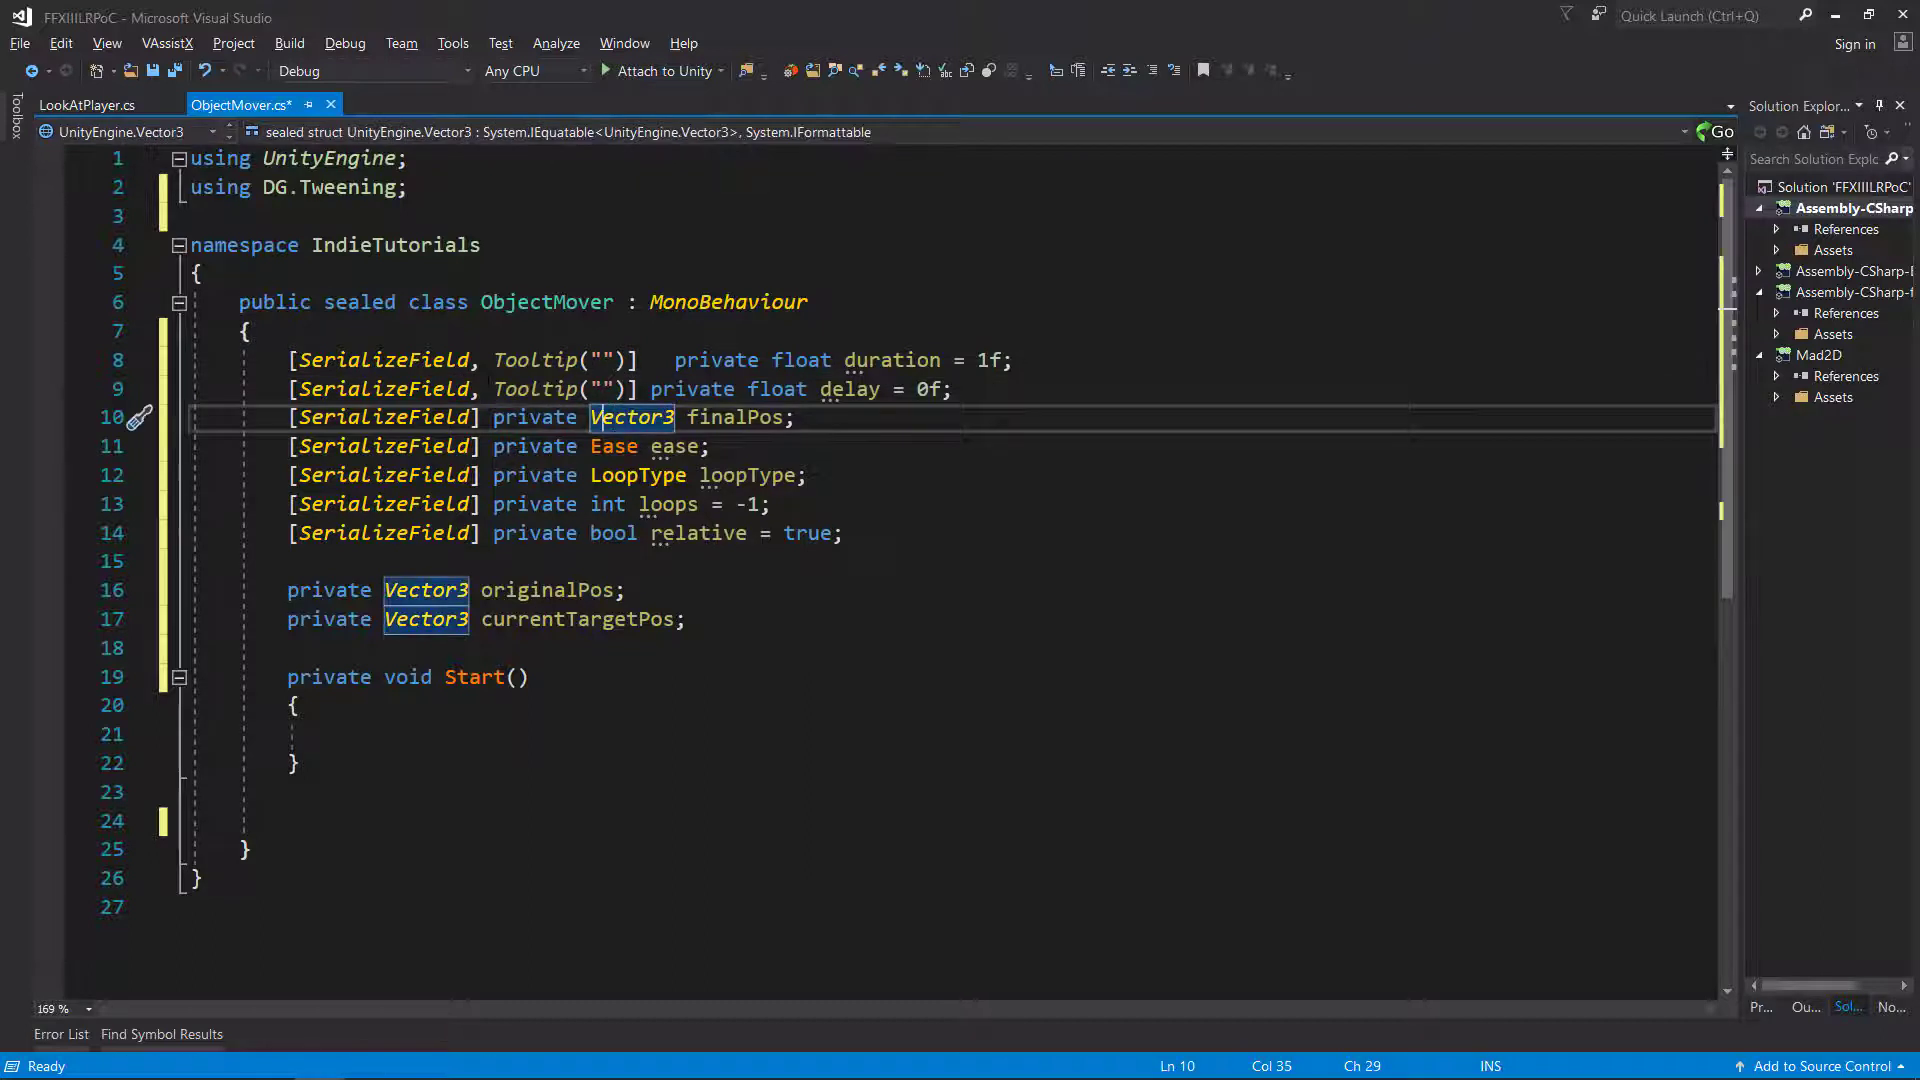
pyautogui.write(',')
pyautogui.hotkey('ctrl', 'v')
pyautogui.click(470, 447)
pyautogui.write(',')
pyautogui.hotkey('ctrl', 'v')
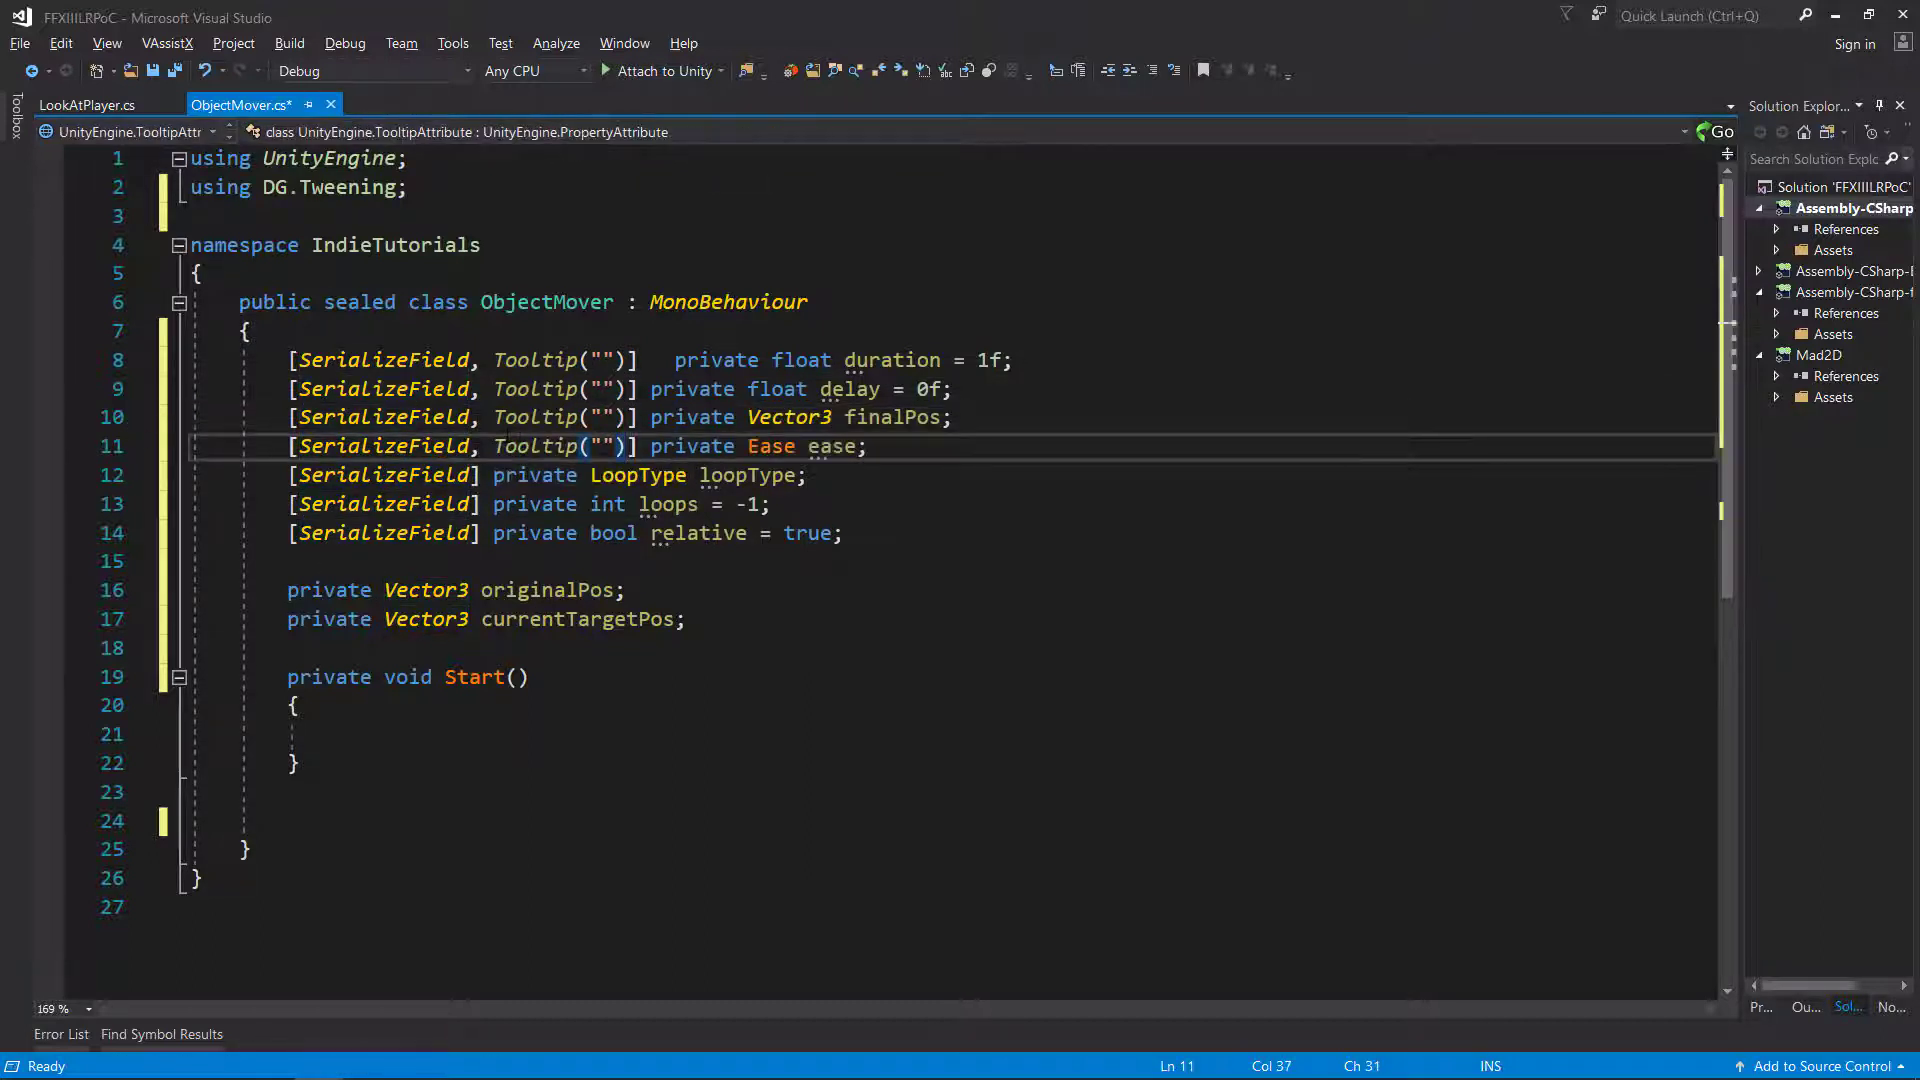
pyautogui.click(482, 475)
pyautogui.write(',')
pyautogui.hotkey('ctrl', 'v')
pyautogui.click(482, 504)
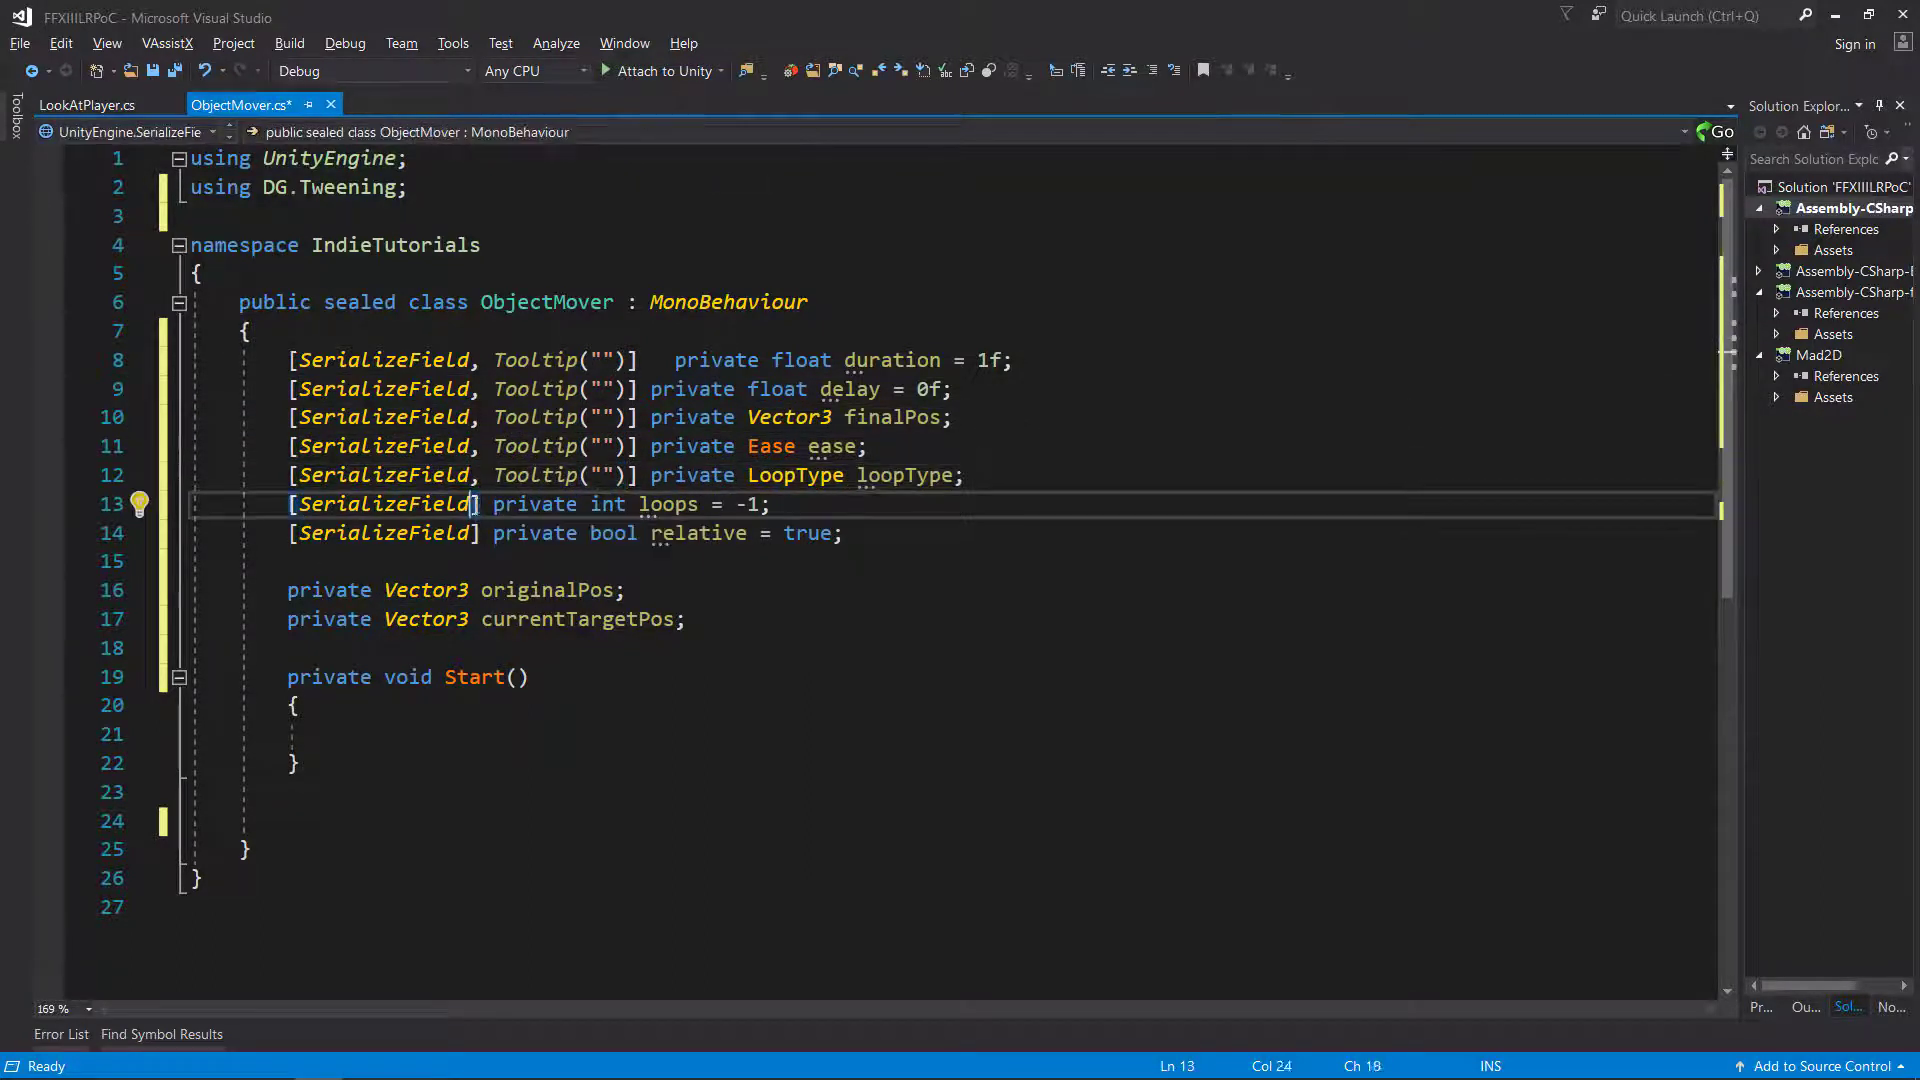
pyautogui.write(',')
pyautogui.hotkey('ctrl', 'v')
pyautogui.click(482, 533)
pyautogui.write(',')
pyautogui.hotkey('ctrl', 'v')
pyautogui.hotkey('ctrl', 's')
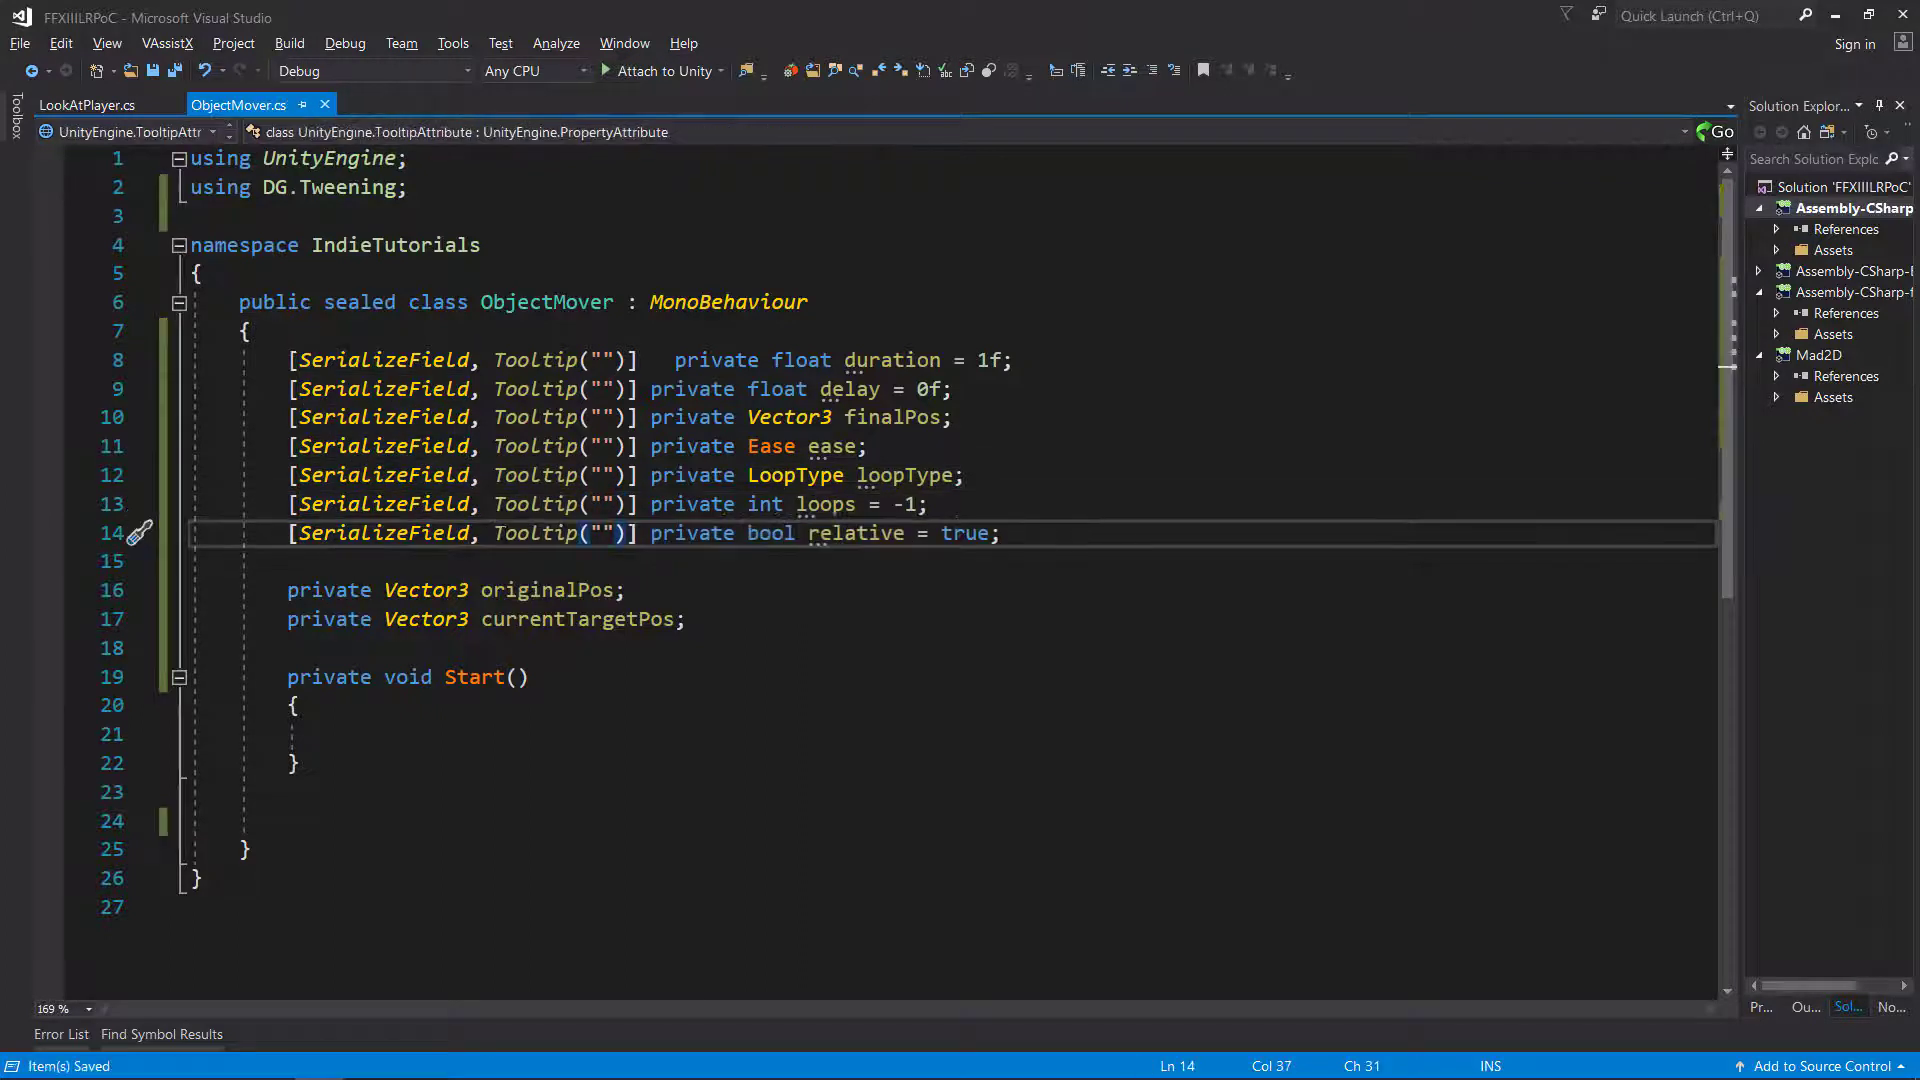
pyautogui.click(605, 360)
# Write tooltips for duration, delay, finalPos and ease, e.g. 'The duration of the movement', 'DoTween Ease Types'.
pyautogui.write('The duration of t')
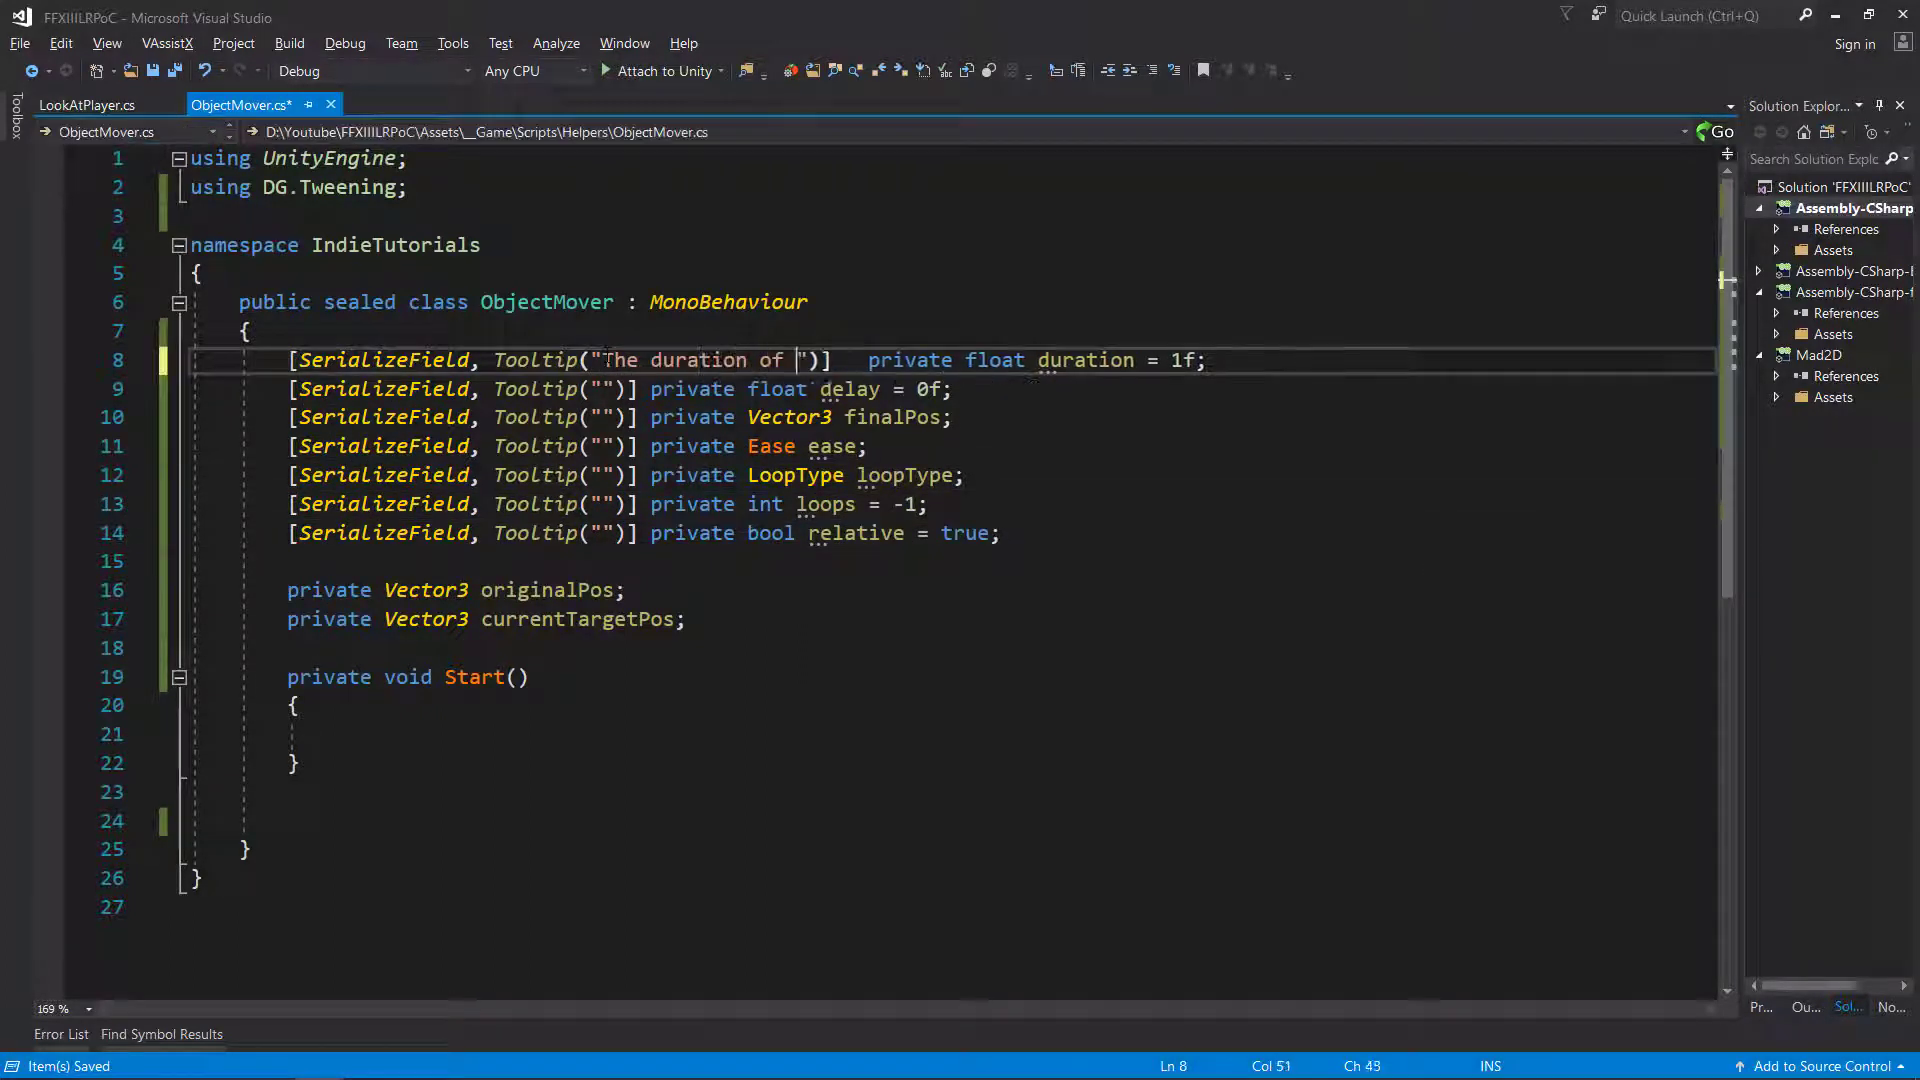
pyautogui.write('he movement.')
pyautogui.click(605, 389)
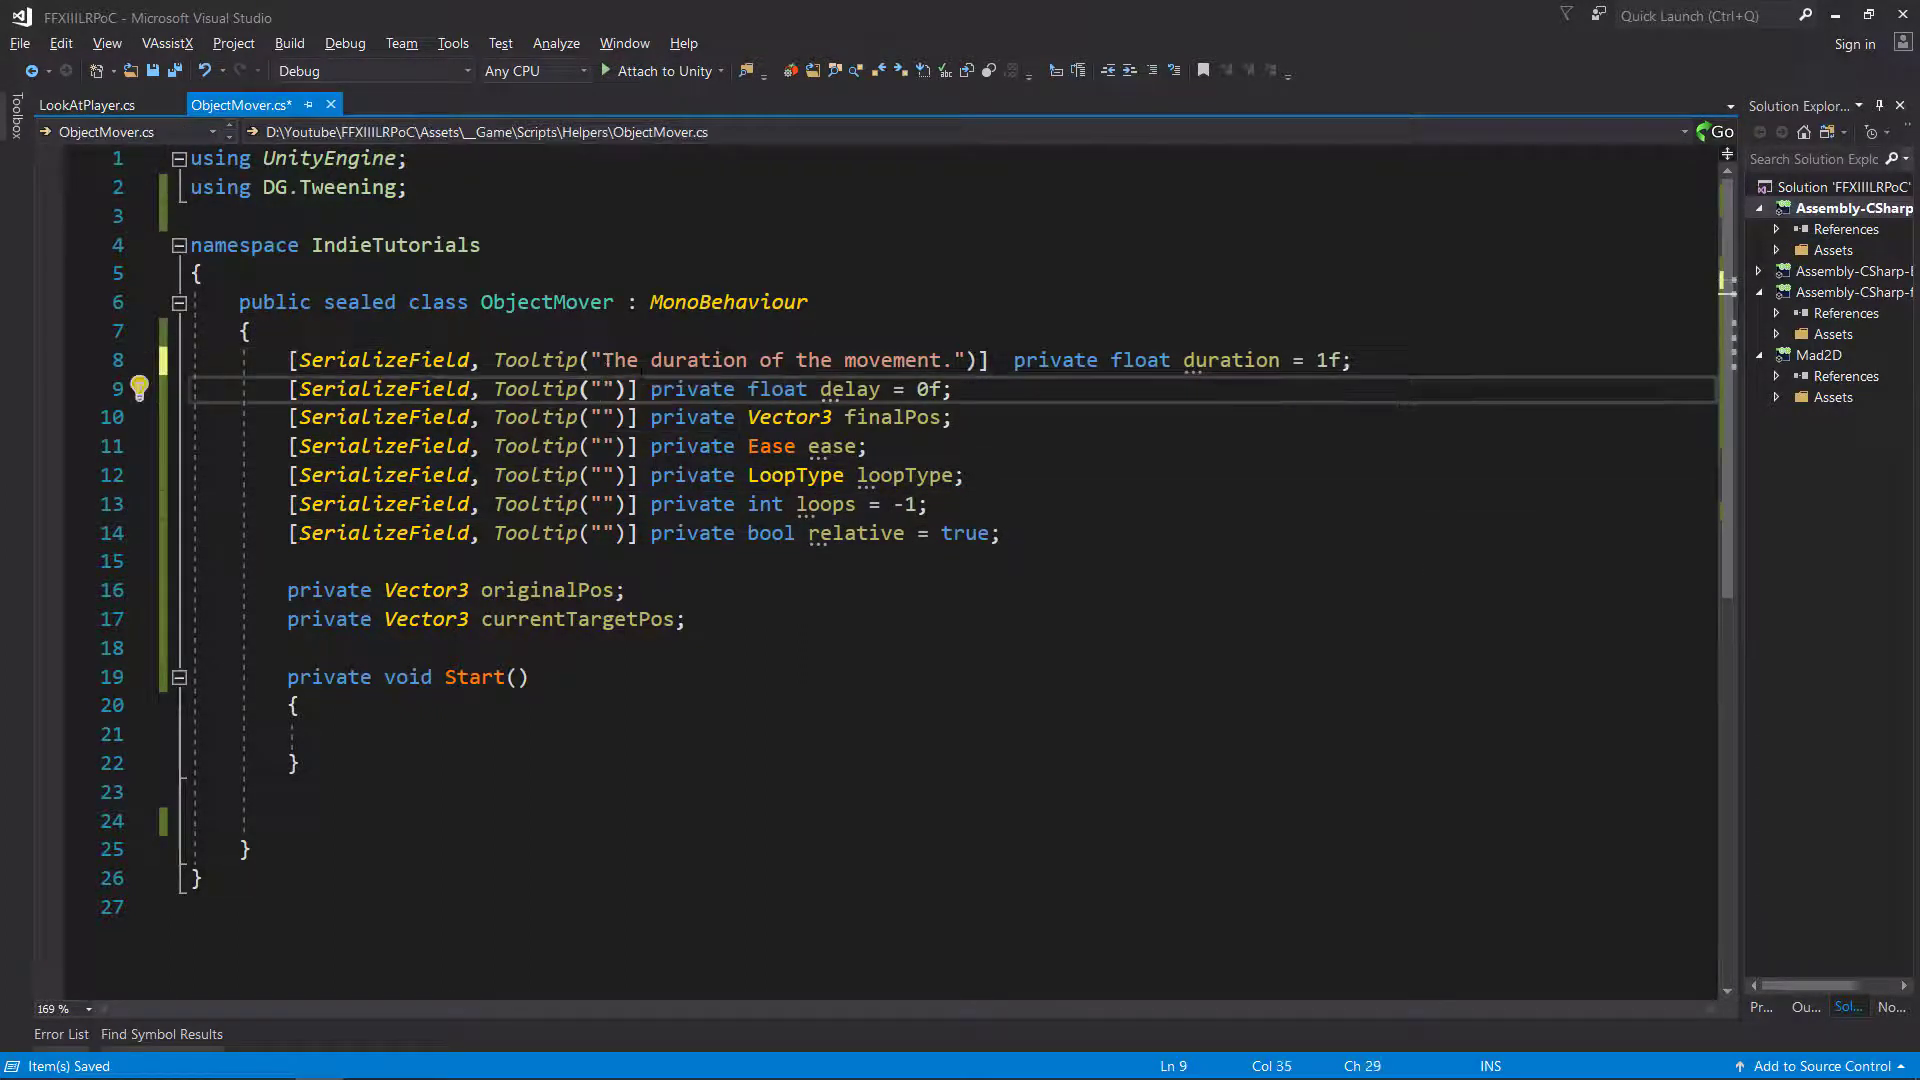
pyautogui.write('The movement delay')
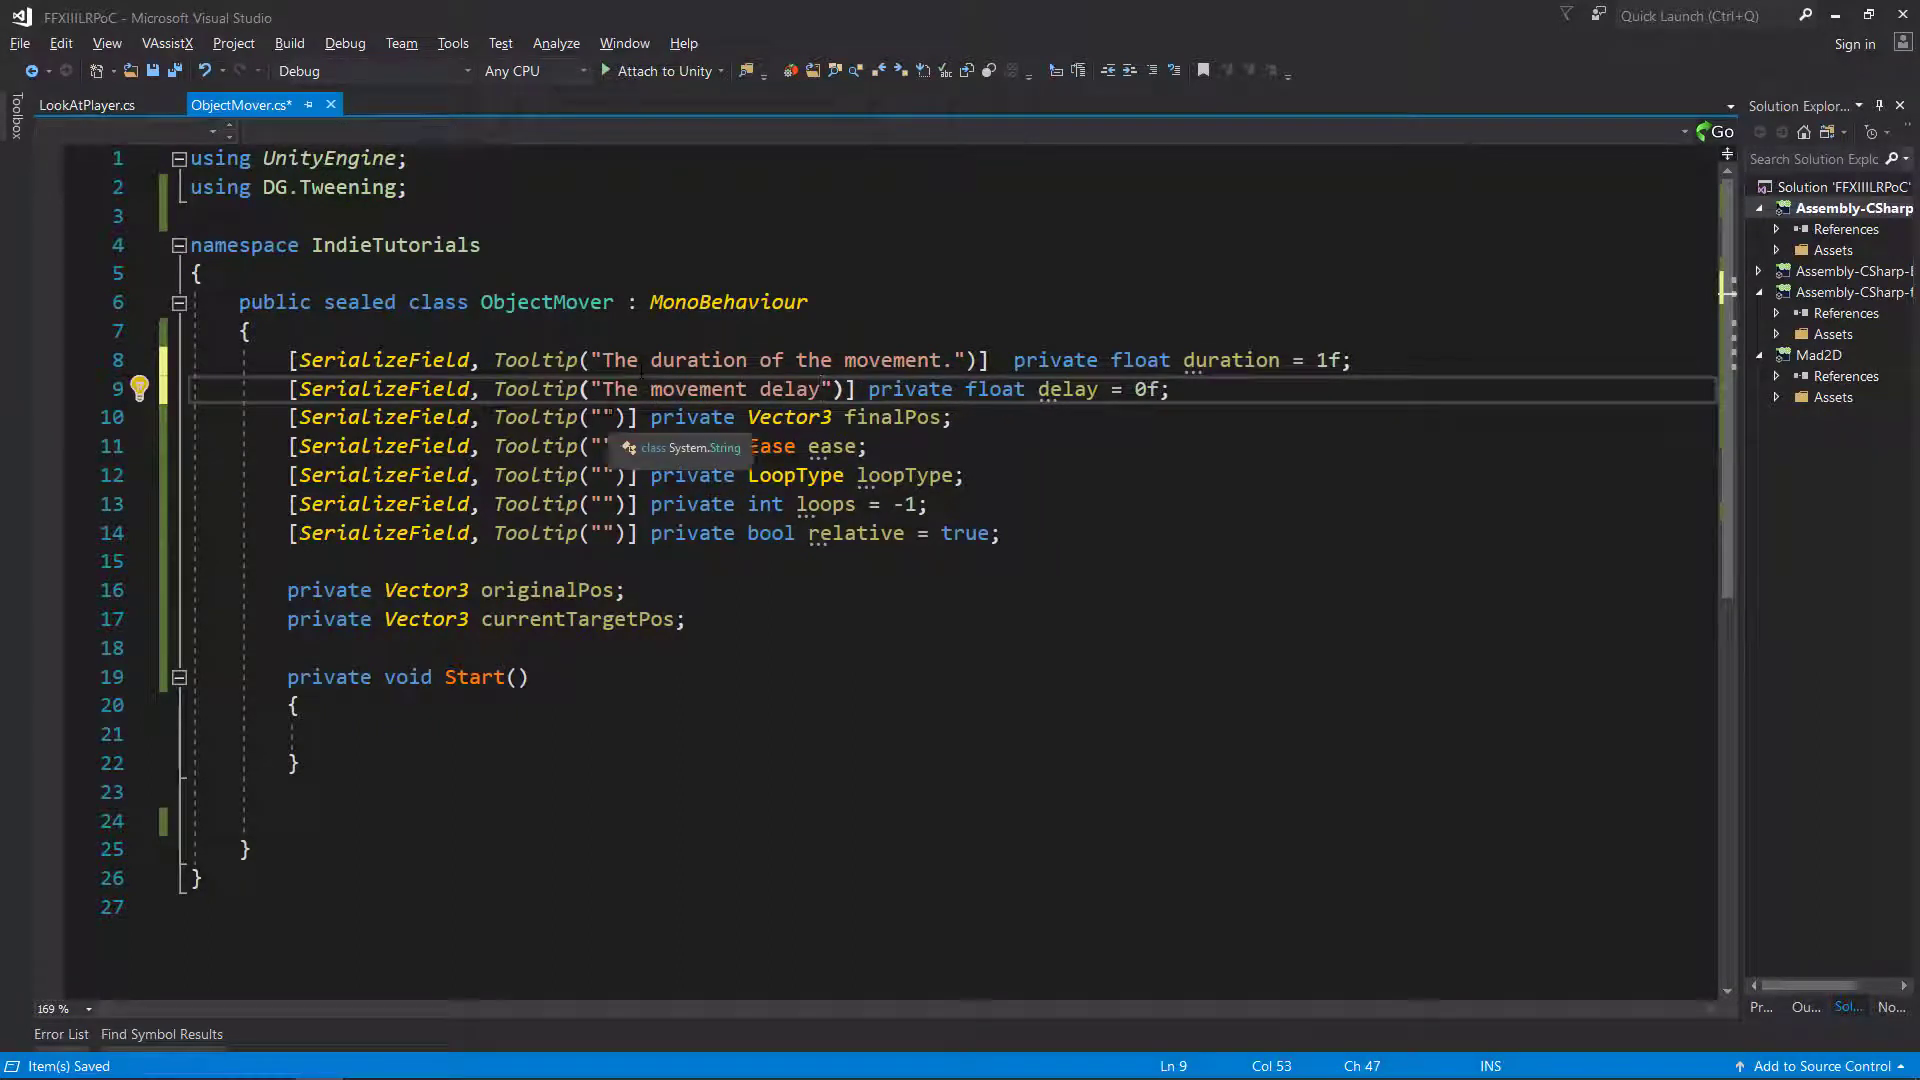
pyautogui.click(604, 417)
pyautogui.write('The position to move ')
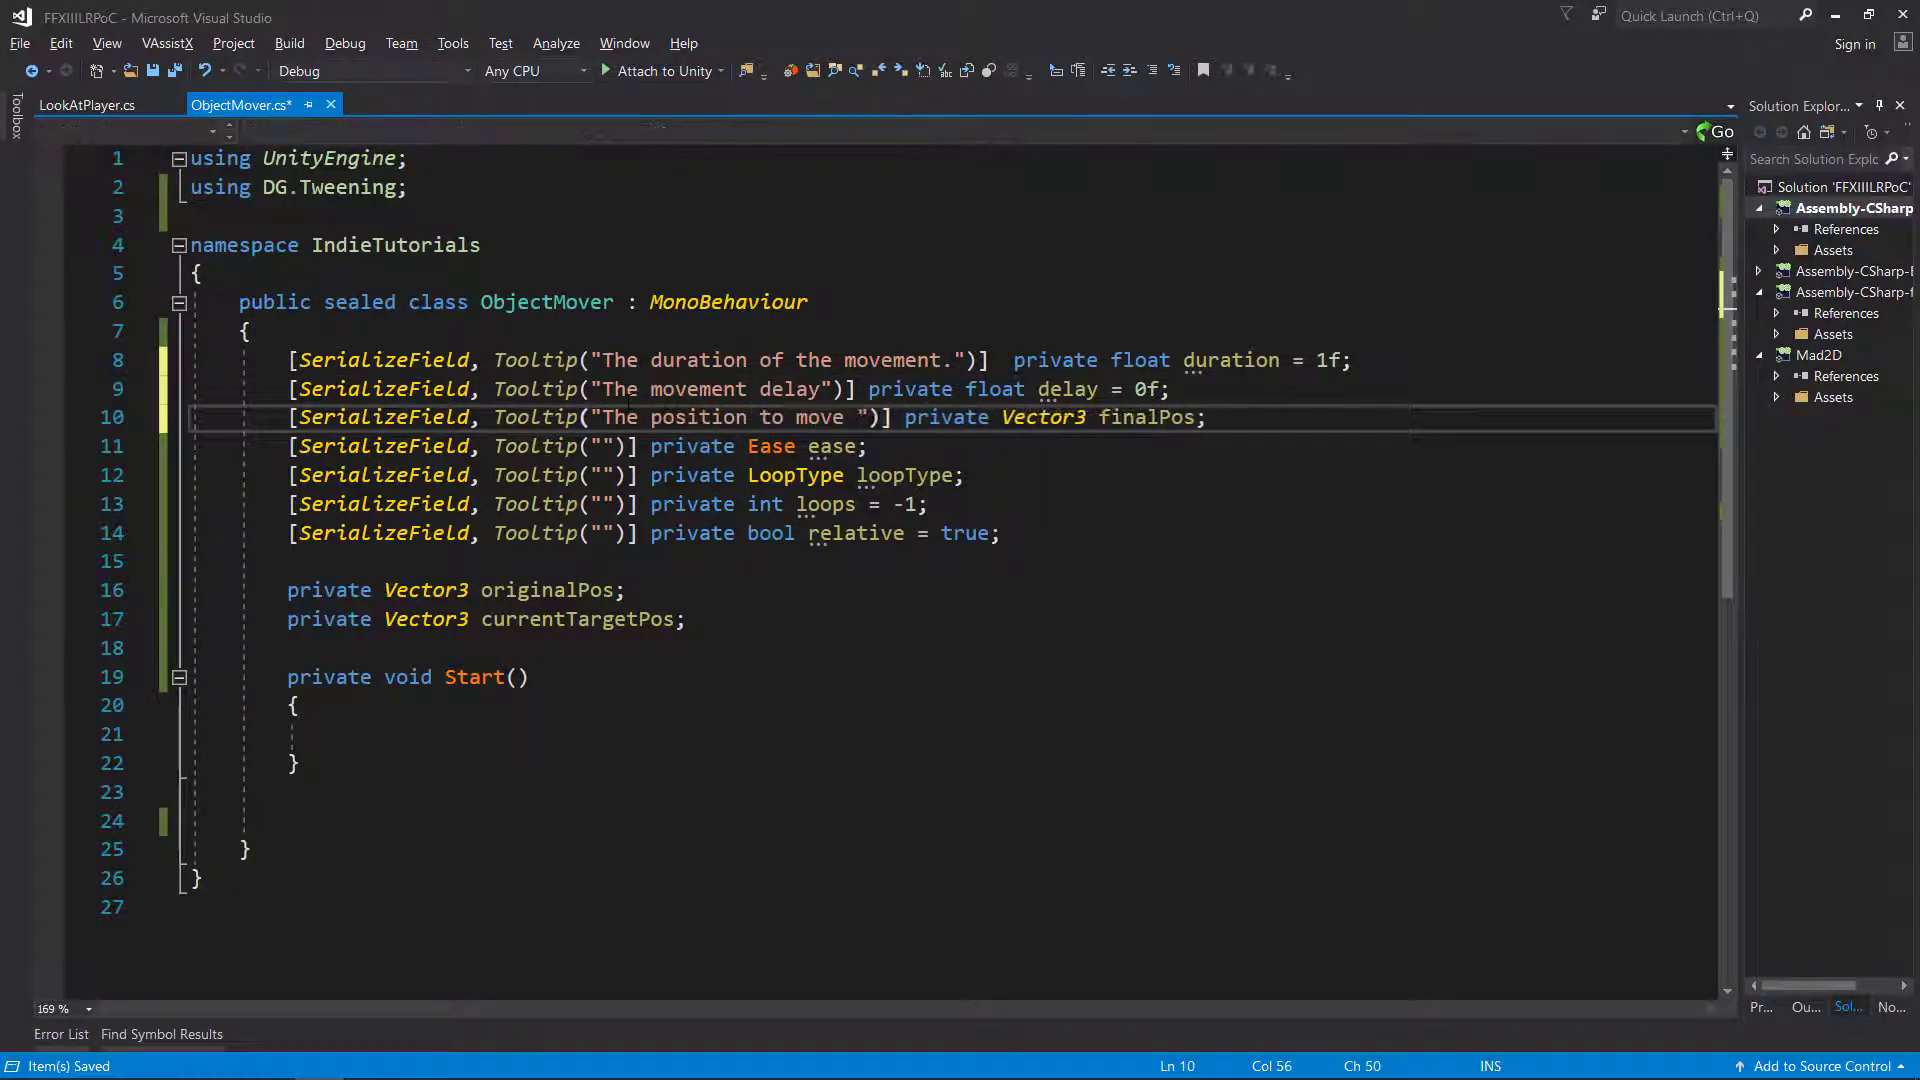
pyautogui.write('To')
pyautogui.click(604, 446)
pyautogui.write('DoTwe')
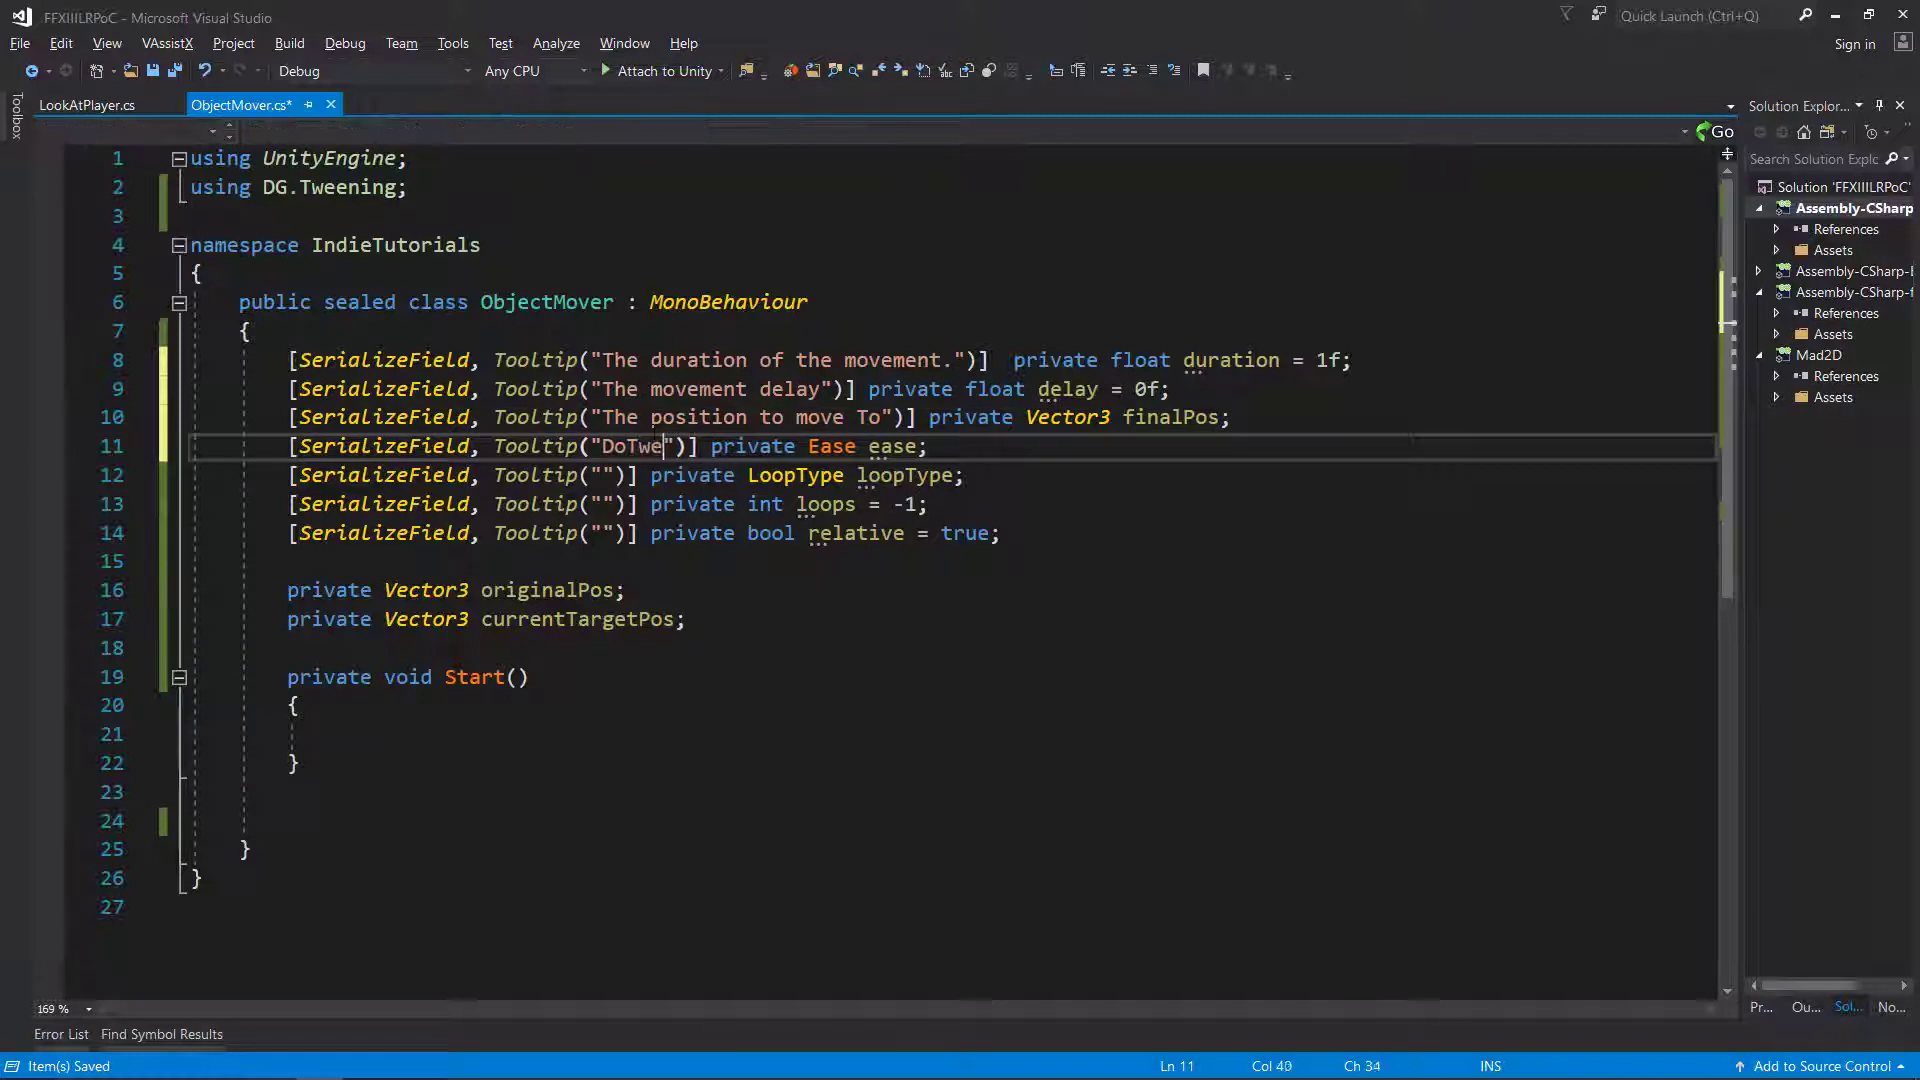
pyautogui.write('en Ease Types')
# Write tooltips for loopType, loops ('How many loops, -1 = infinite') and relative ('Whether to move relative to own transform').
pyautogui.click(604, 475)
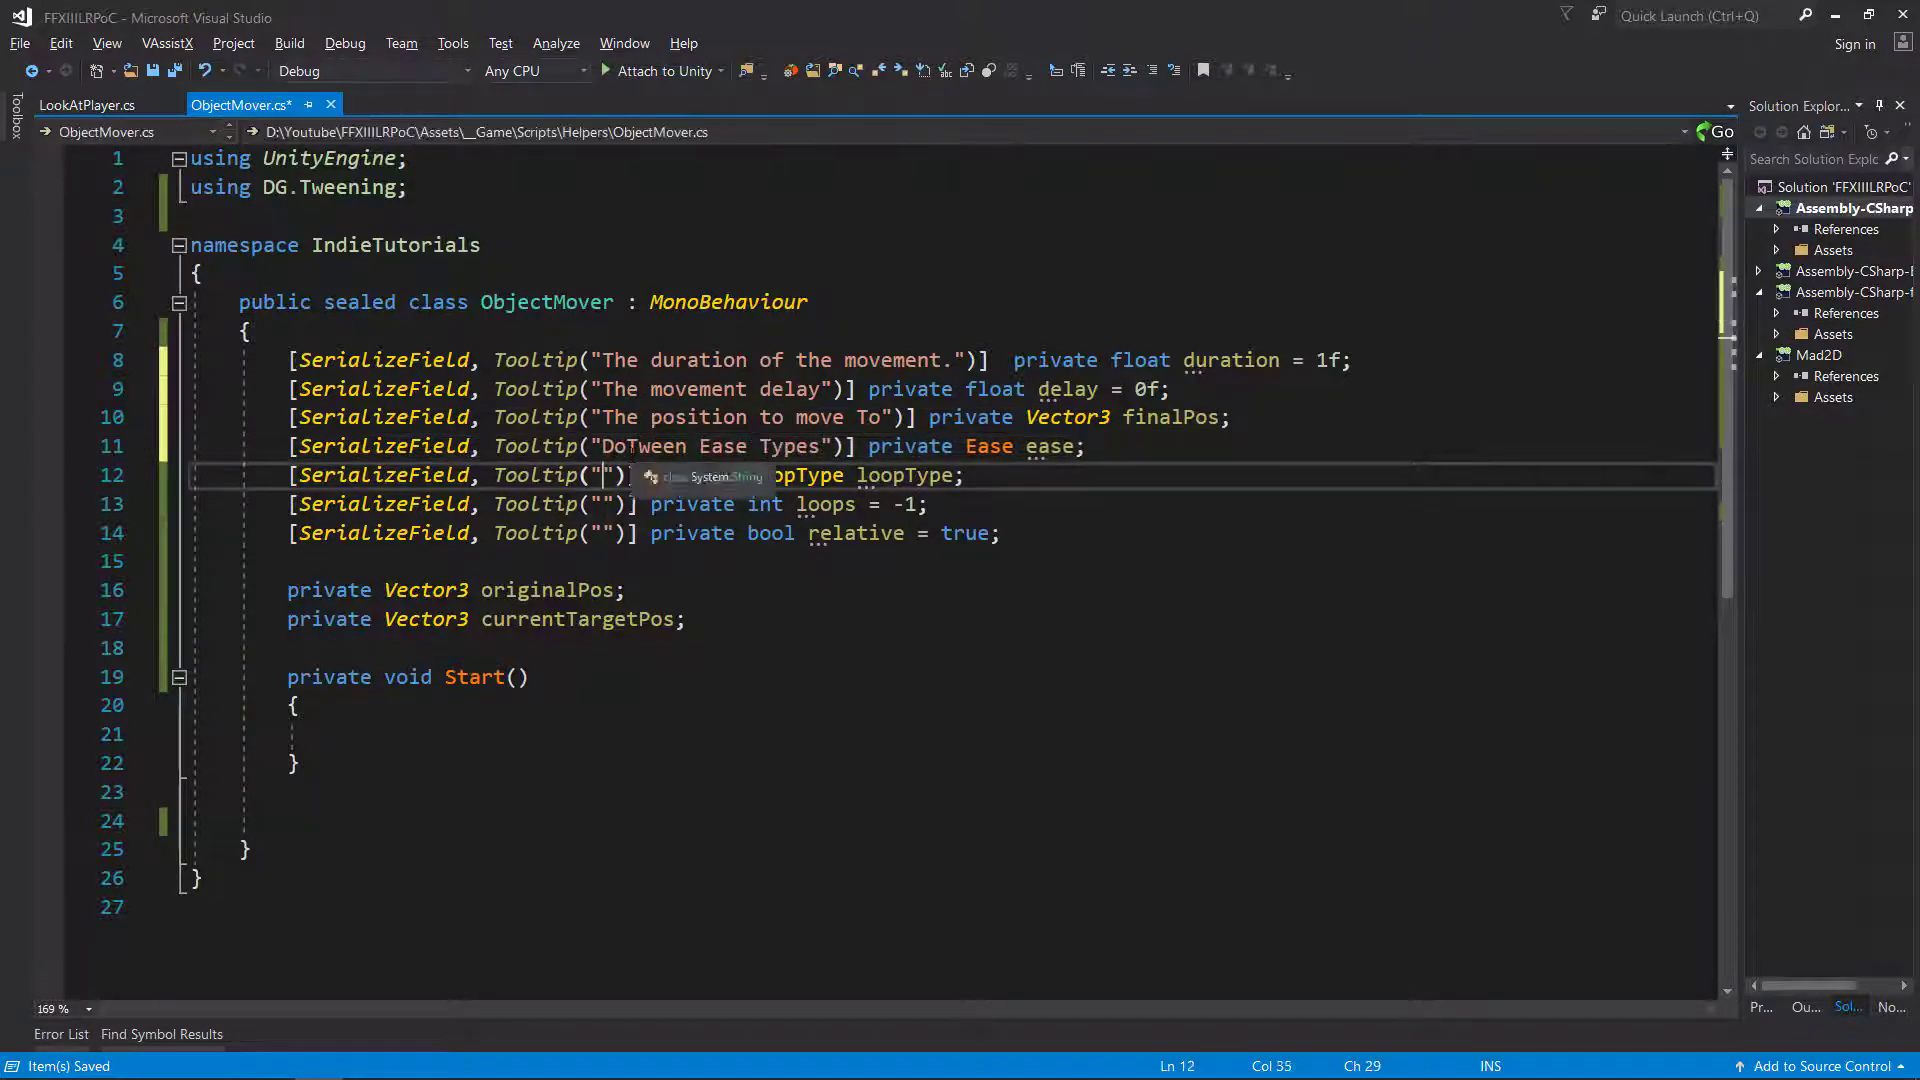
pyautogui.write('Dotween ')
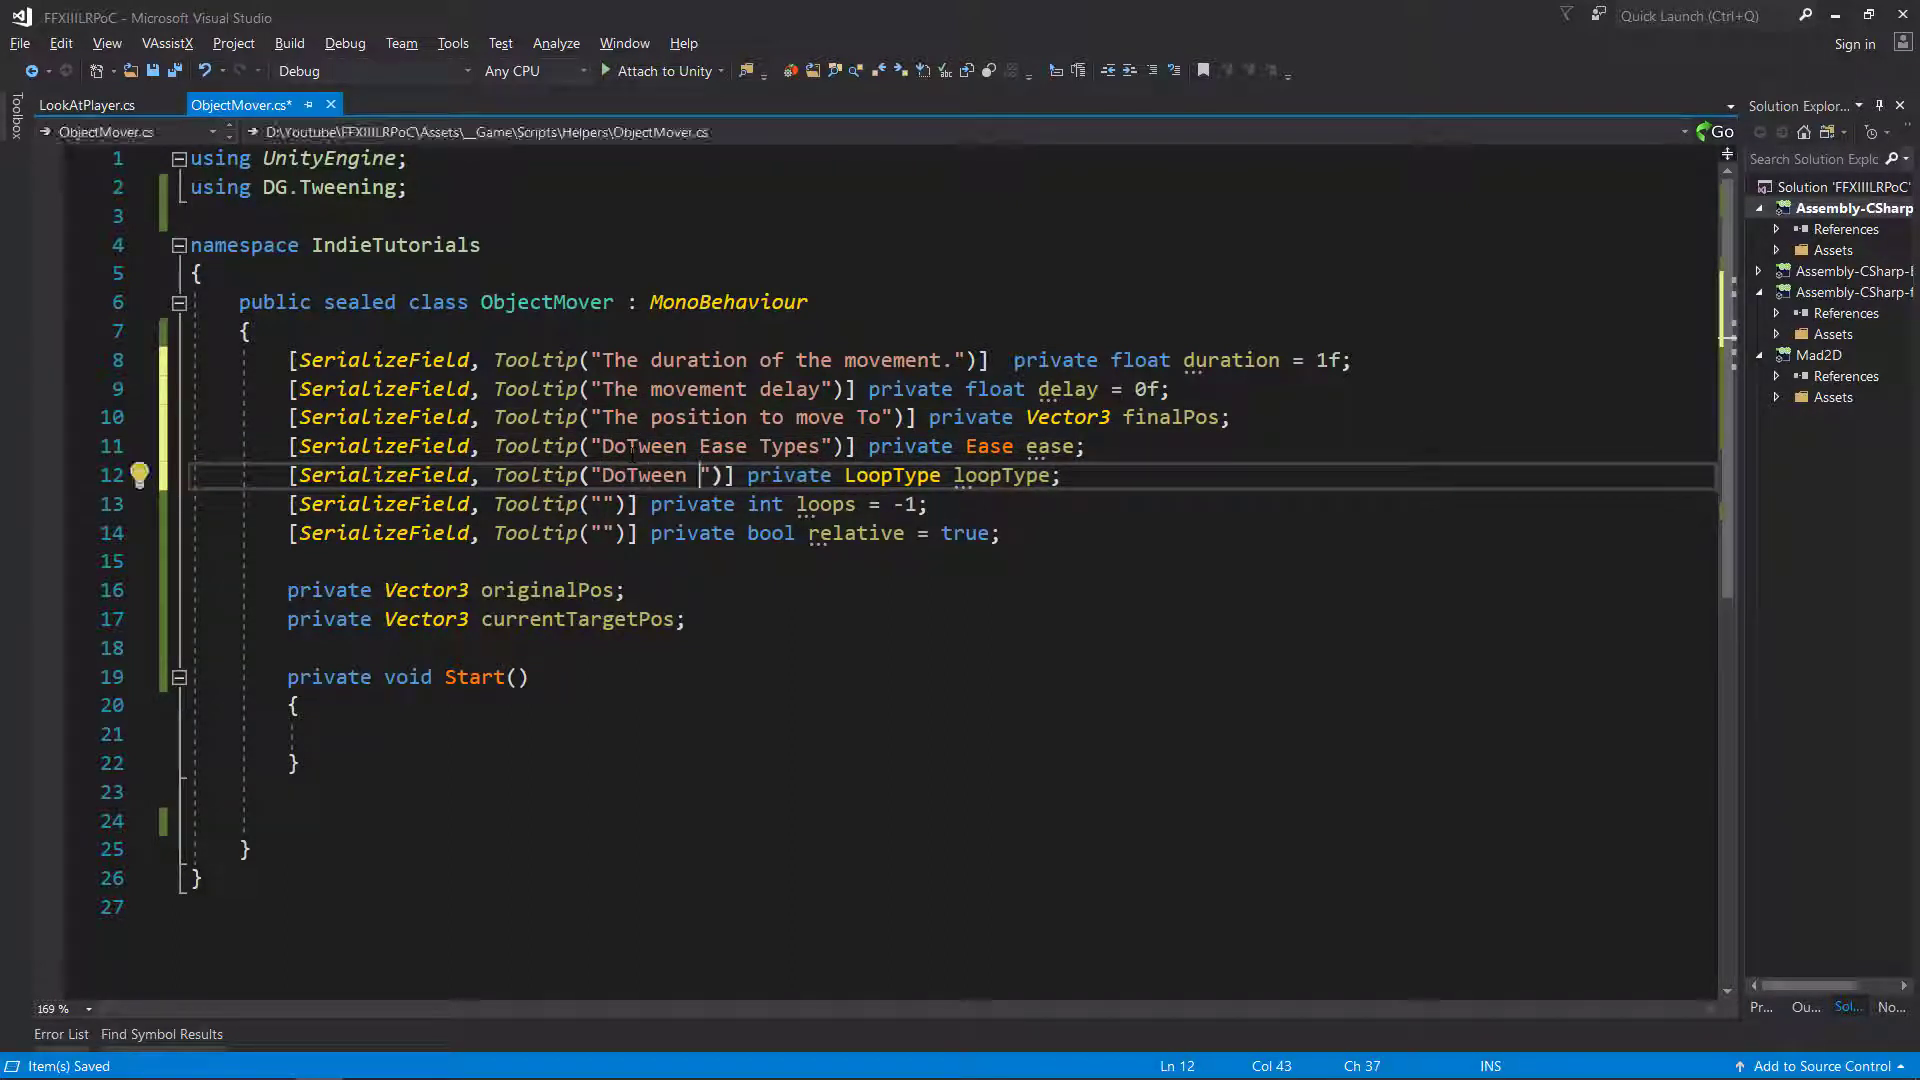
pyautogui.write('Loop Types')
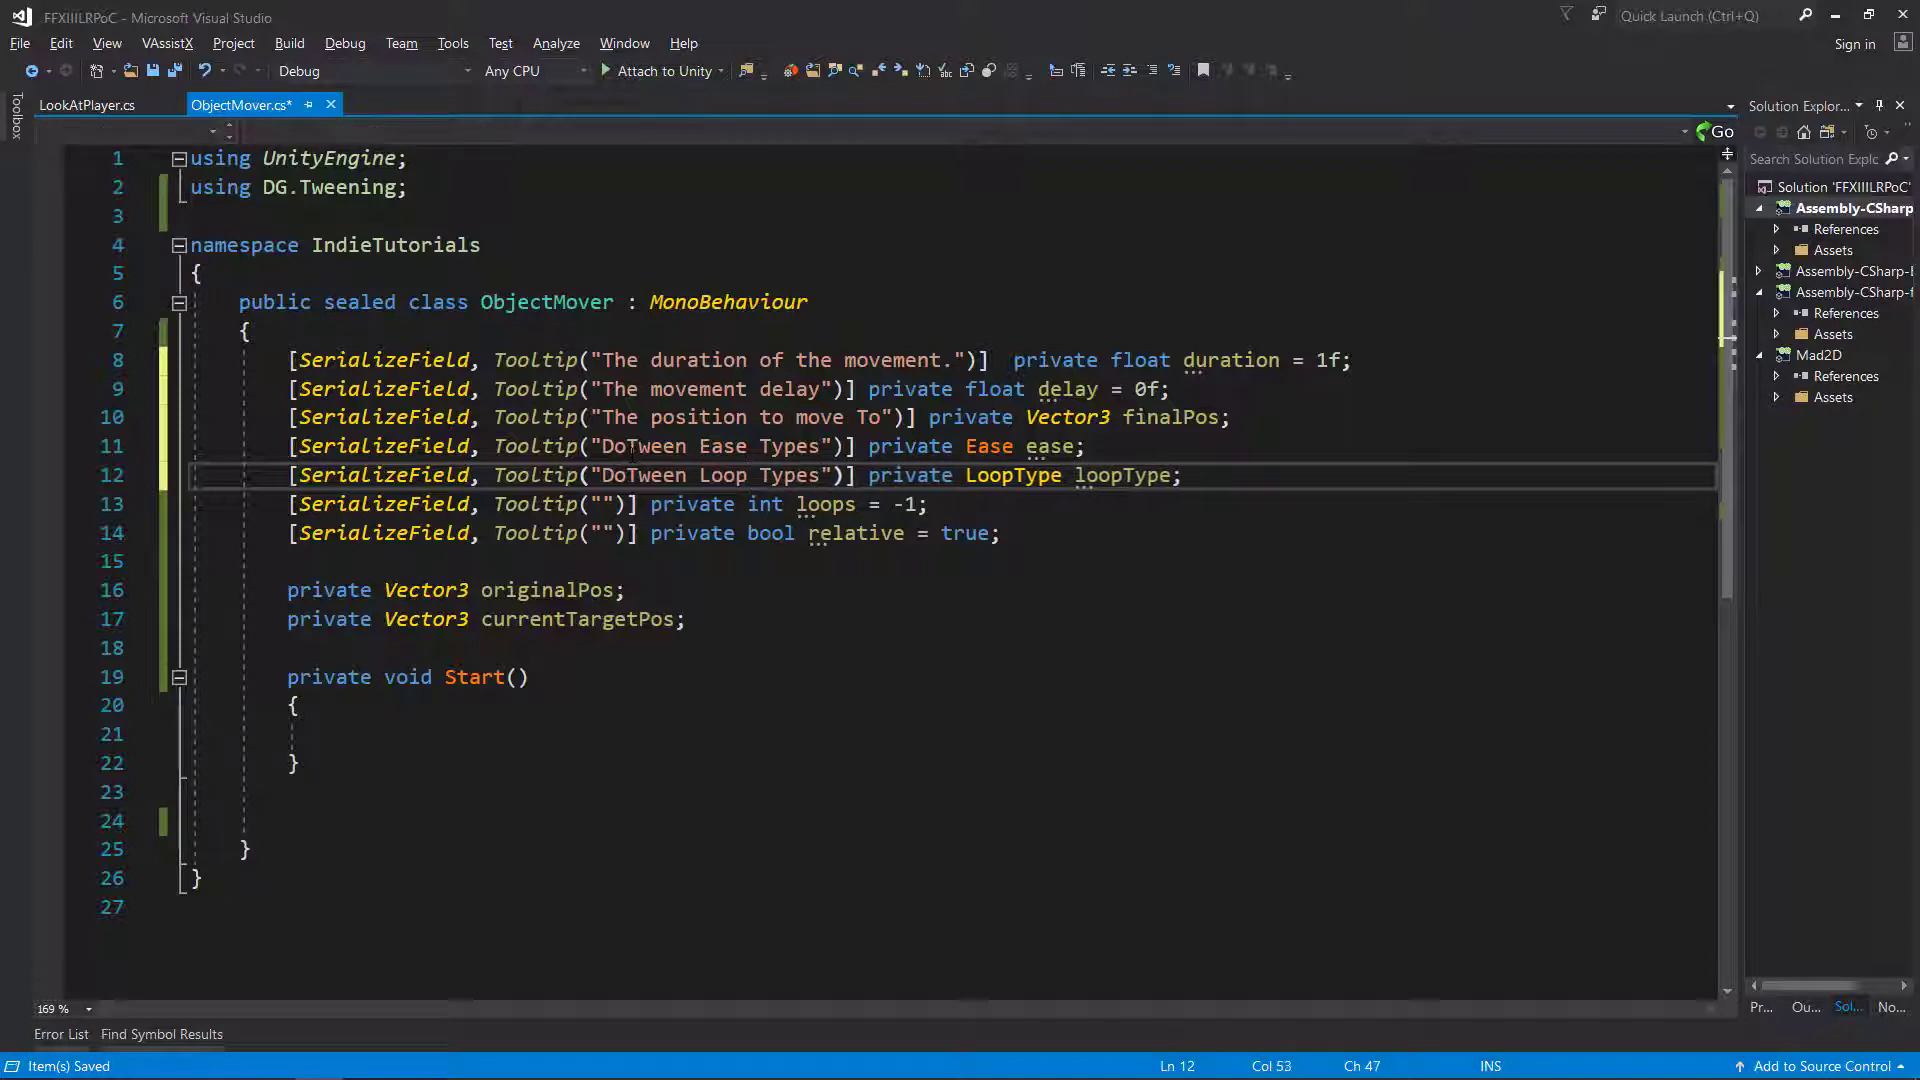
pyautogui.click(604, 504)
pyautogui.write('How many loops,')
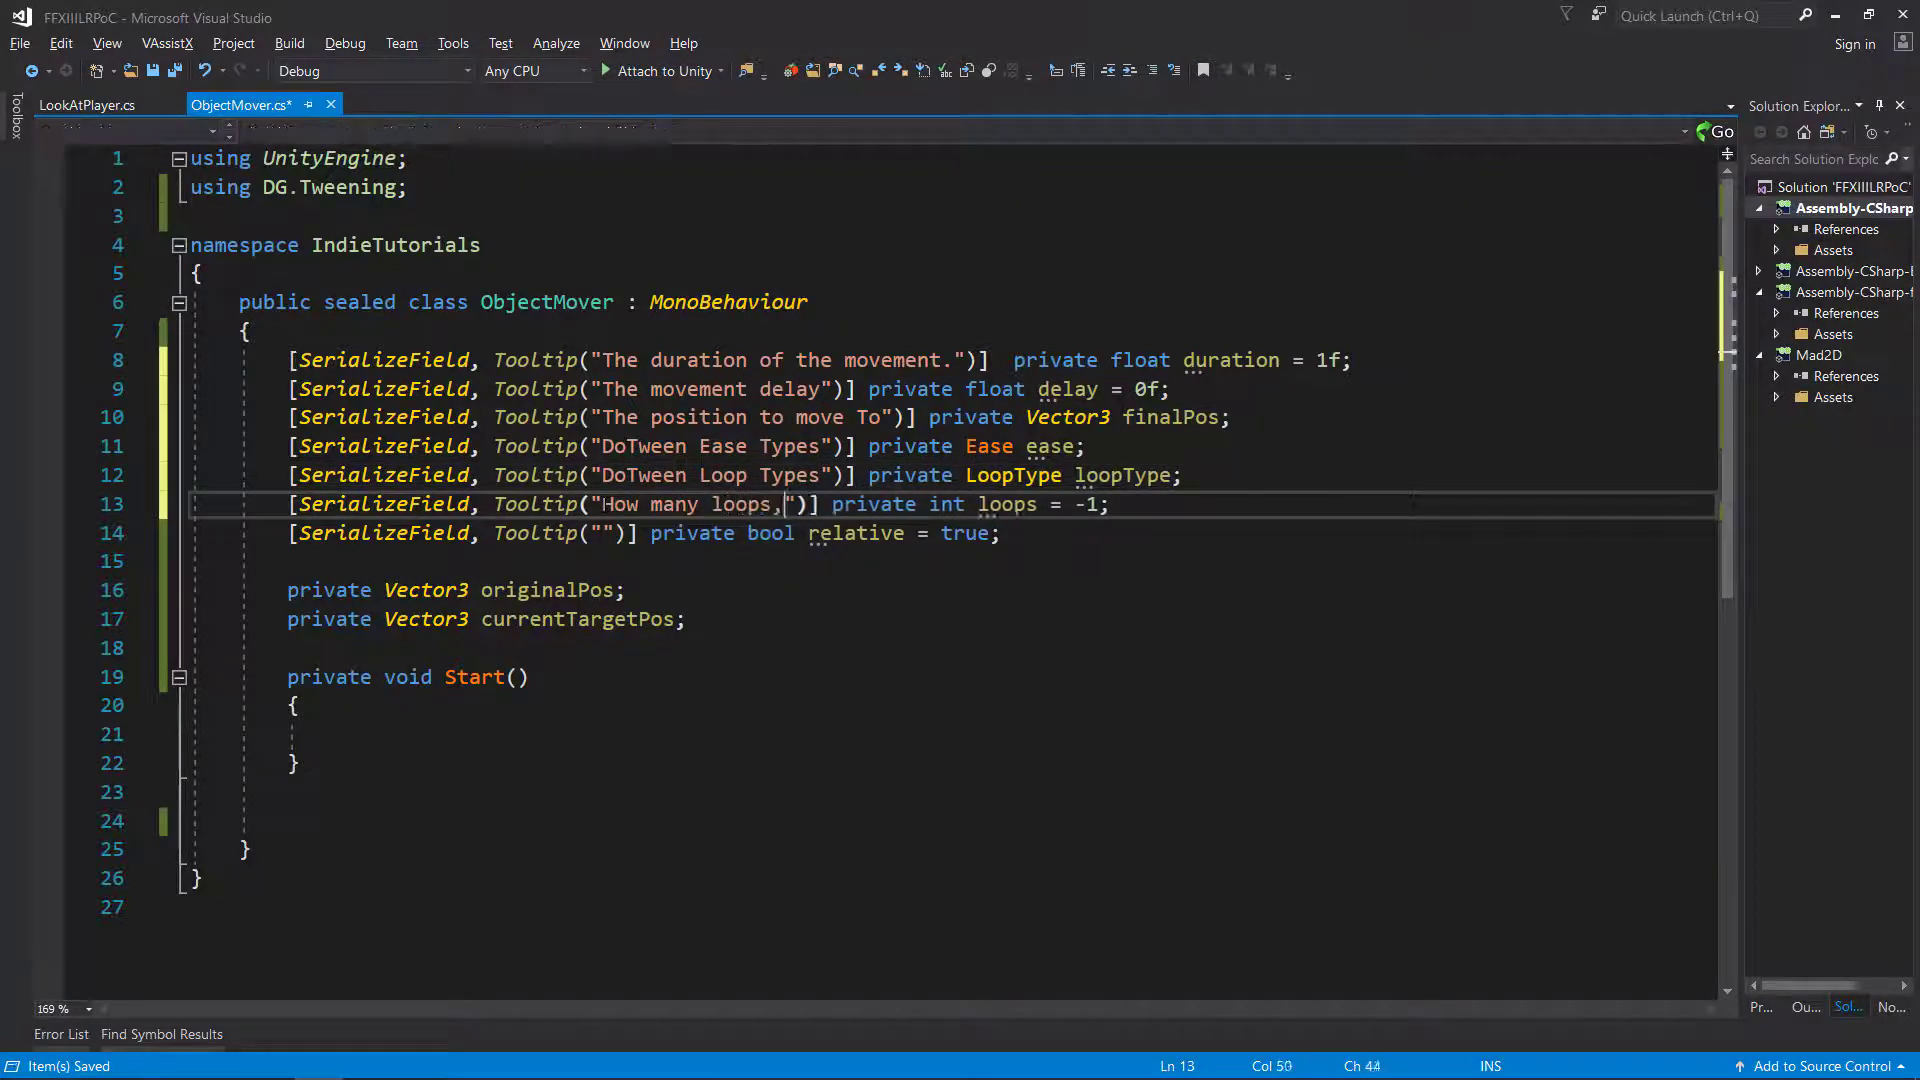
pyautogui.write(' -1 = infinite')
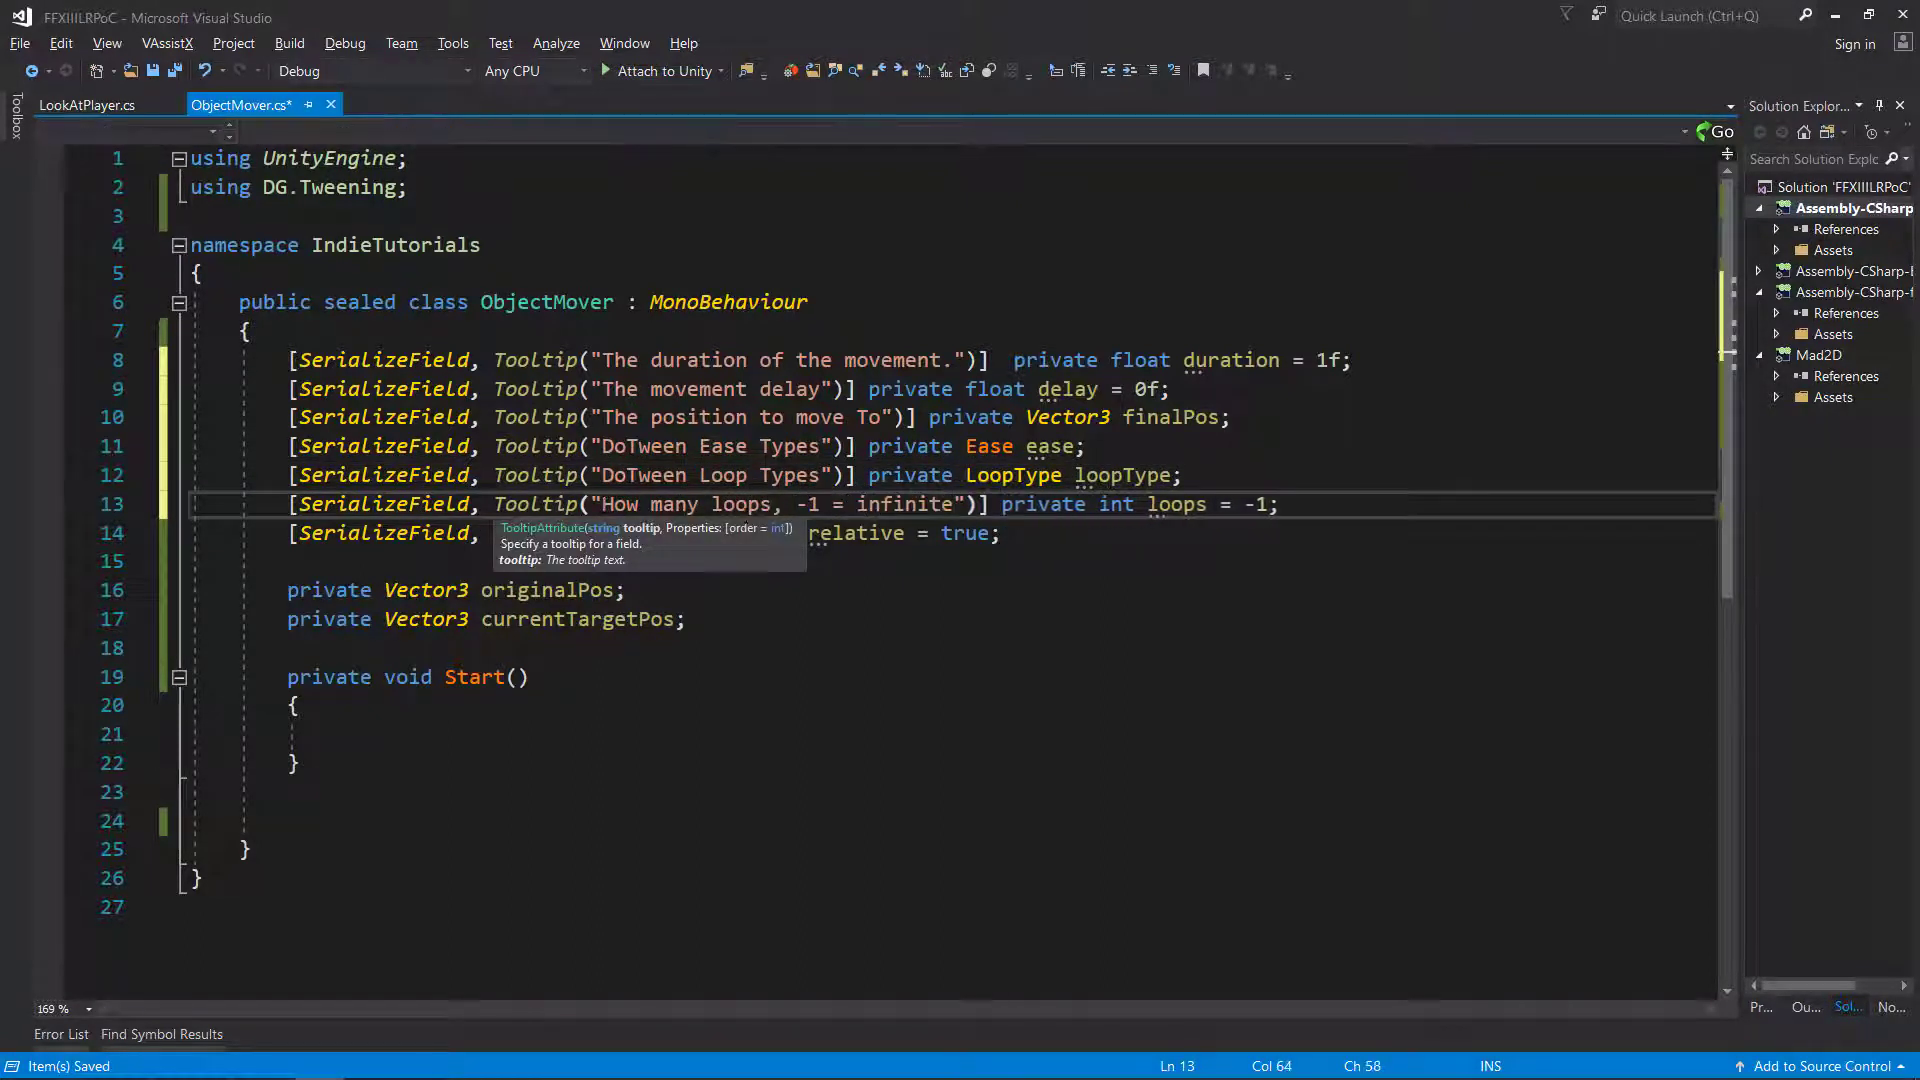
pyautogui.click(604, 533)
pyautogui.write('Wht')
pyautogui.press('BackSpace')
pyautogui.write('eth')
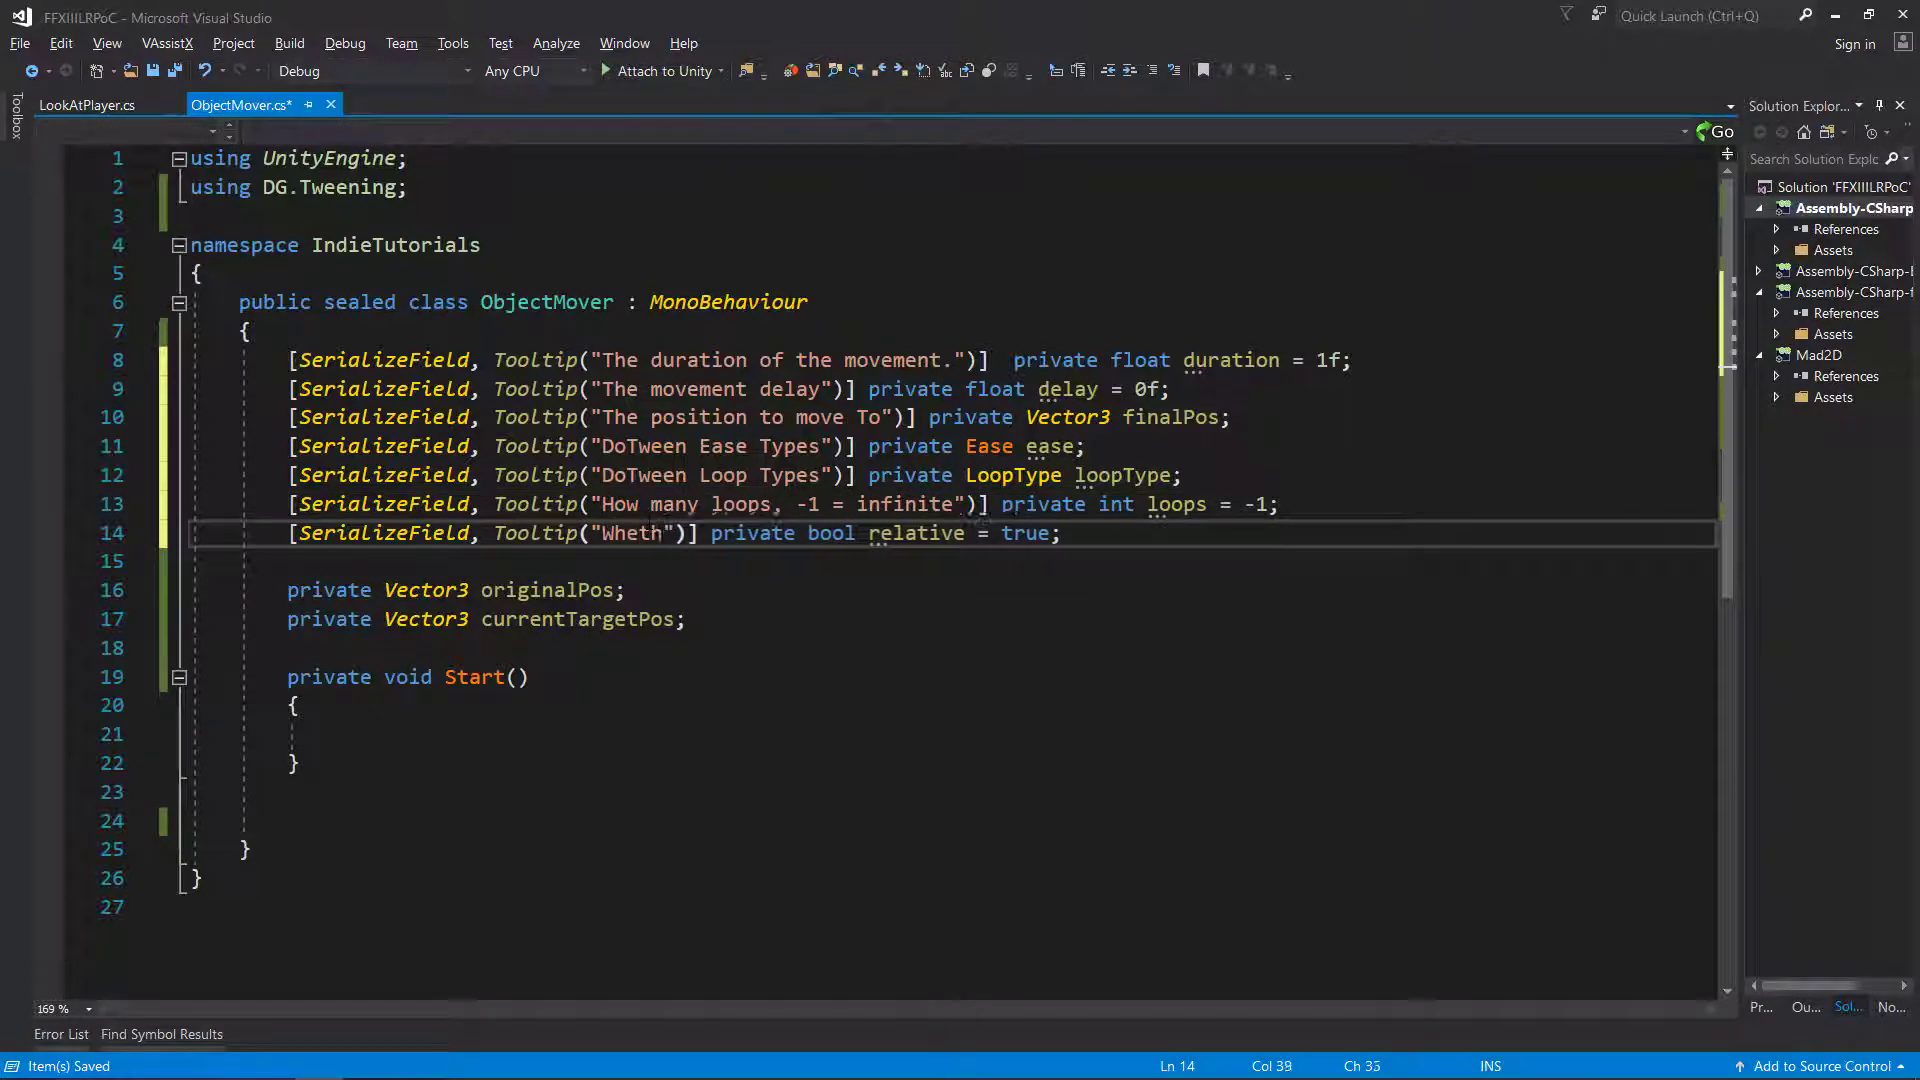
pyautogui.write('er to move relative to ')
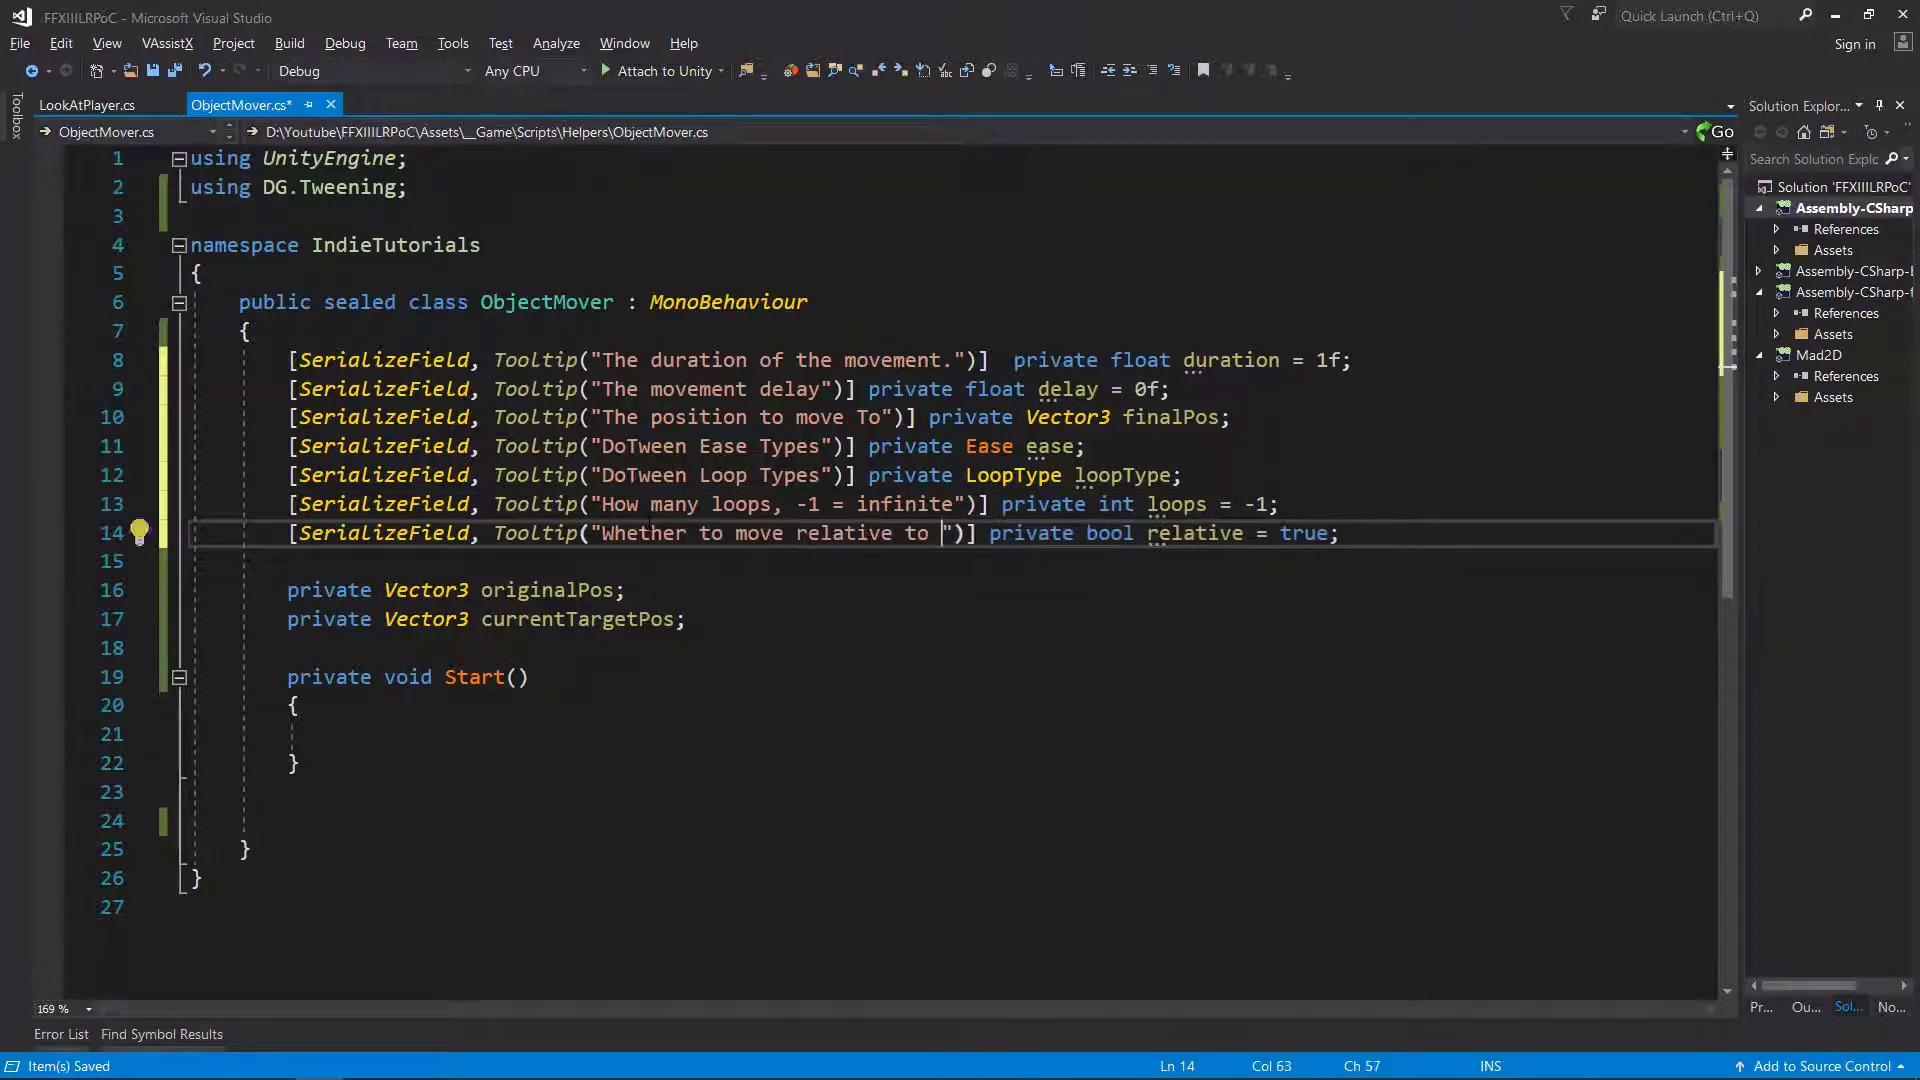
pyautogui.write('own transf')
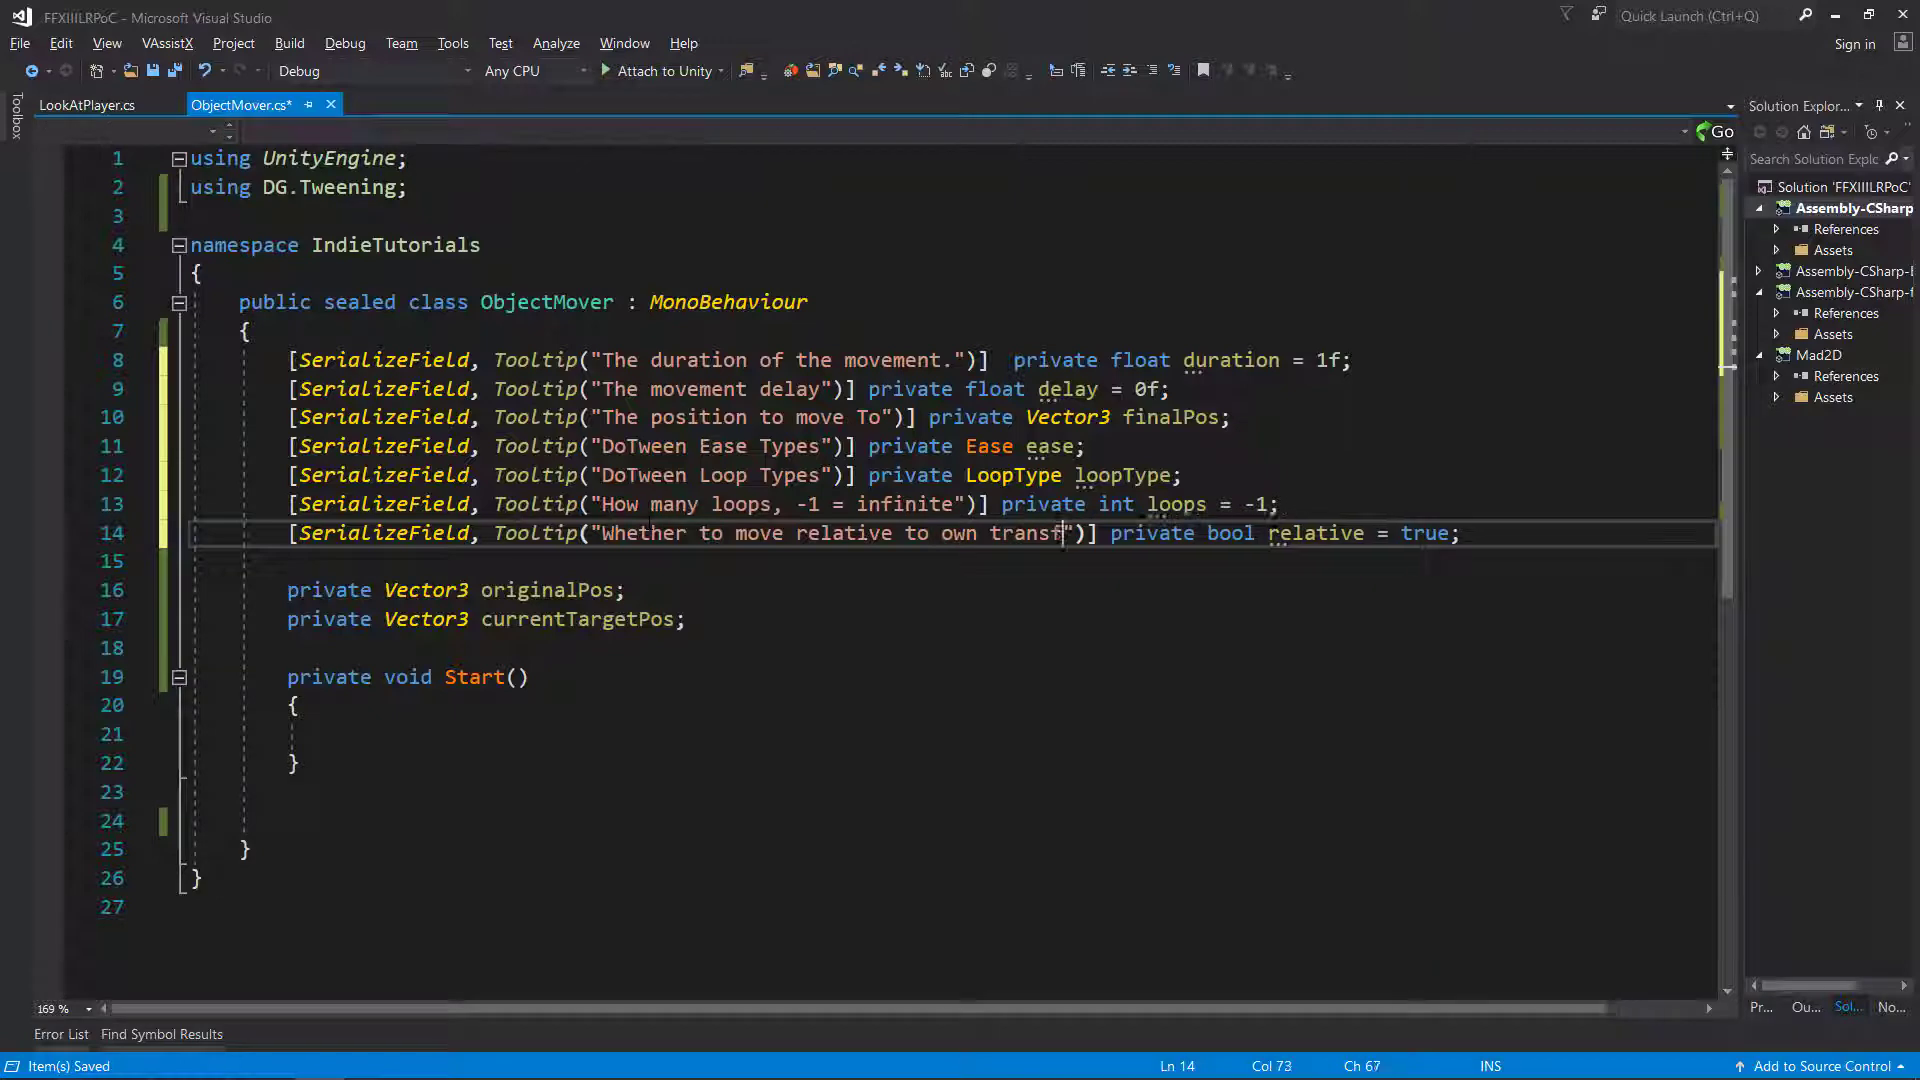
pyautogui.write('orm')
pyautogui.scroll(-2, 486, 560)
# In Start, store transform.position, set currentTargetPos = finalPos, call Move(currentTargetPos), and save.
pyautogui.click(486, 560)
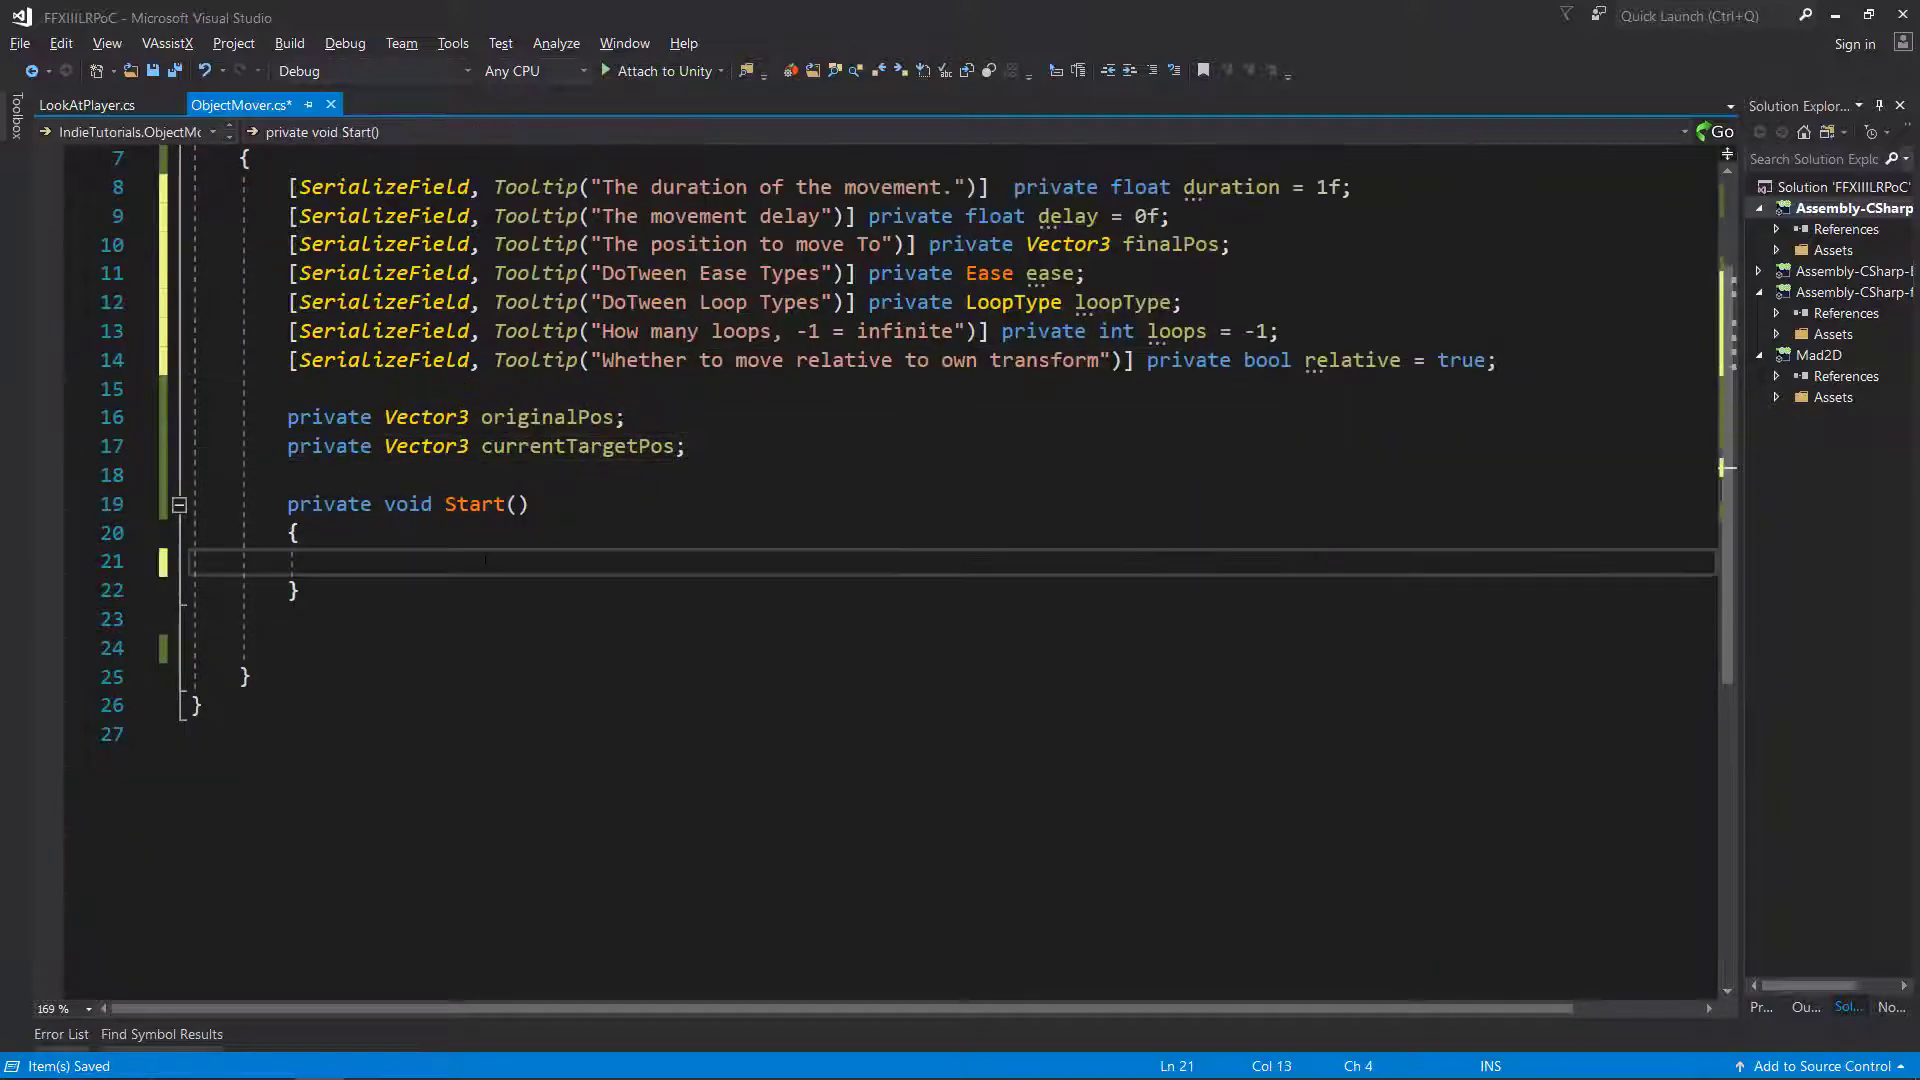
pyautogui.write('originalPos =transfo')
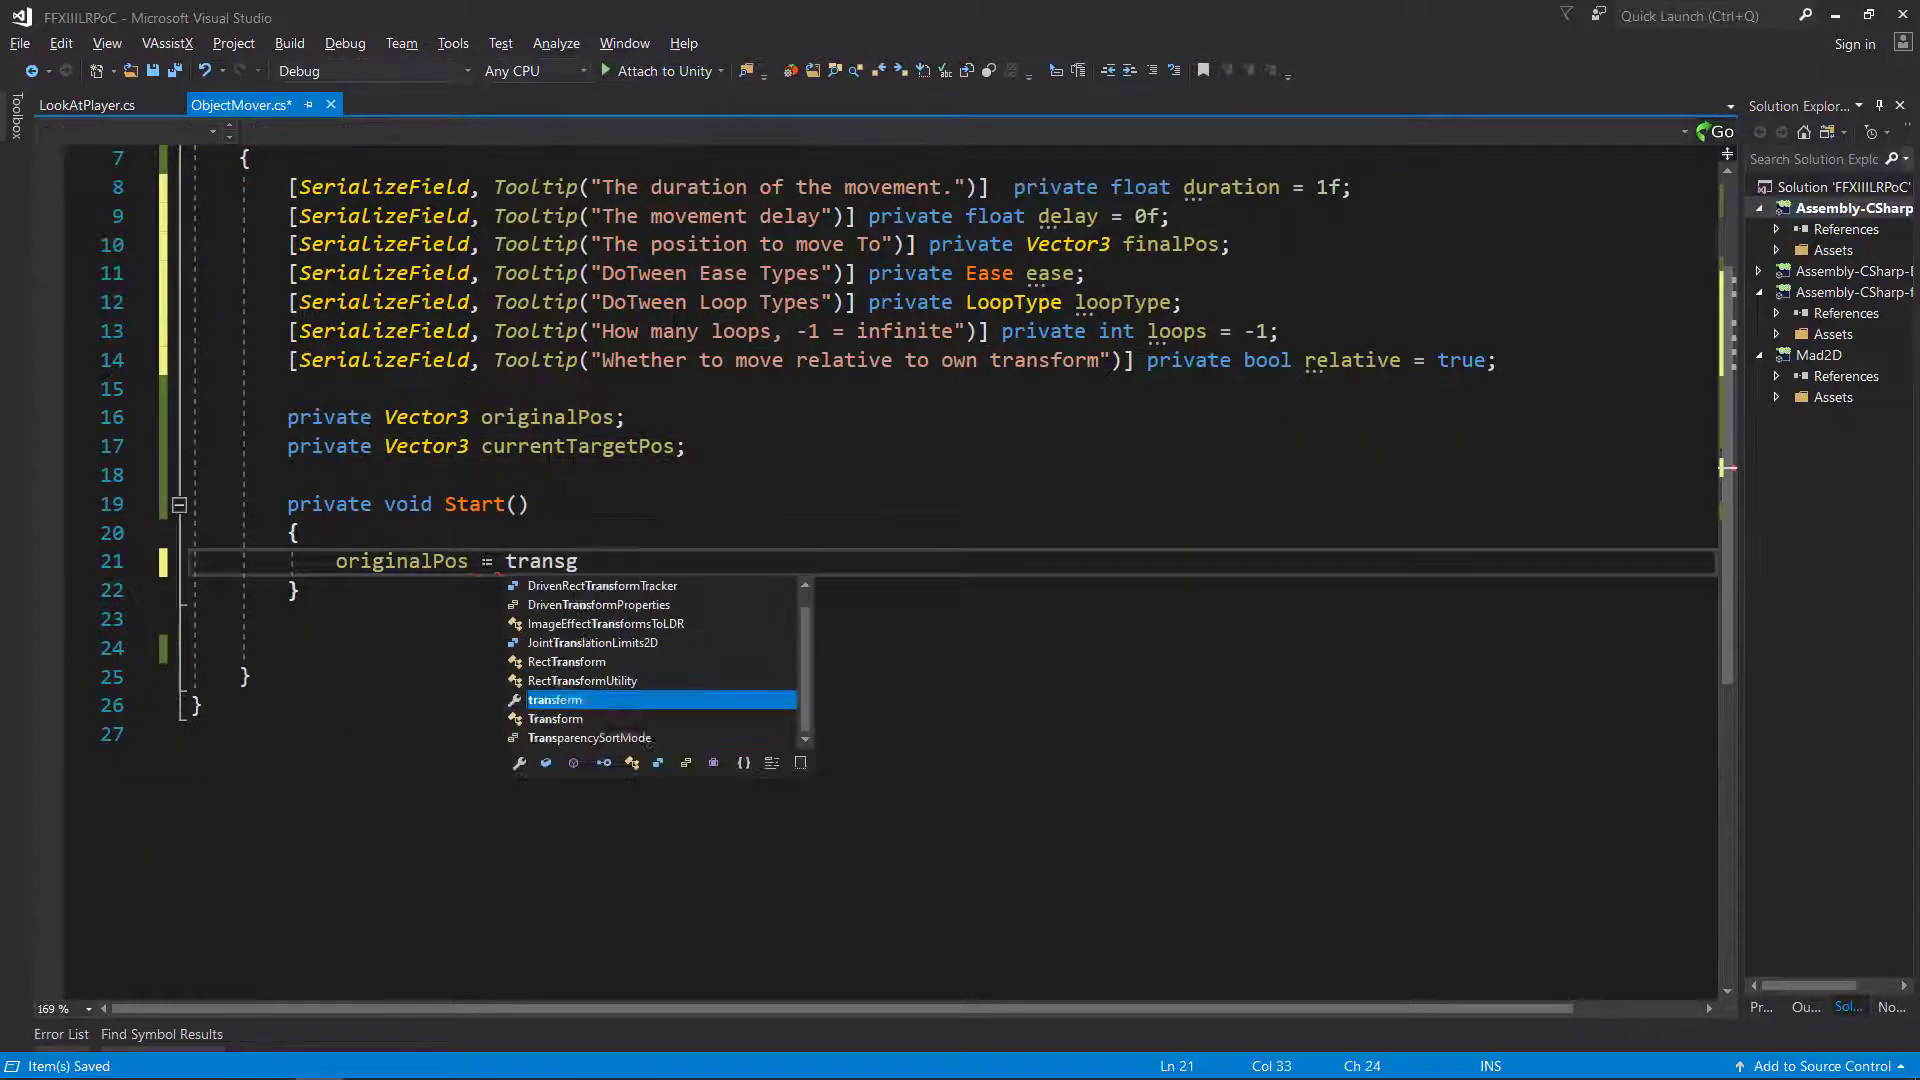
pyautogui.write('rm.position')
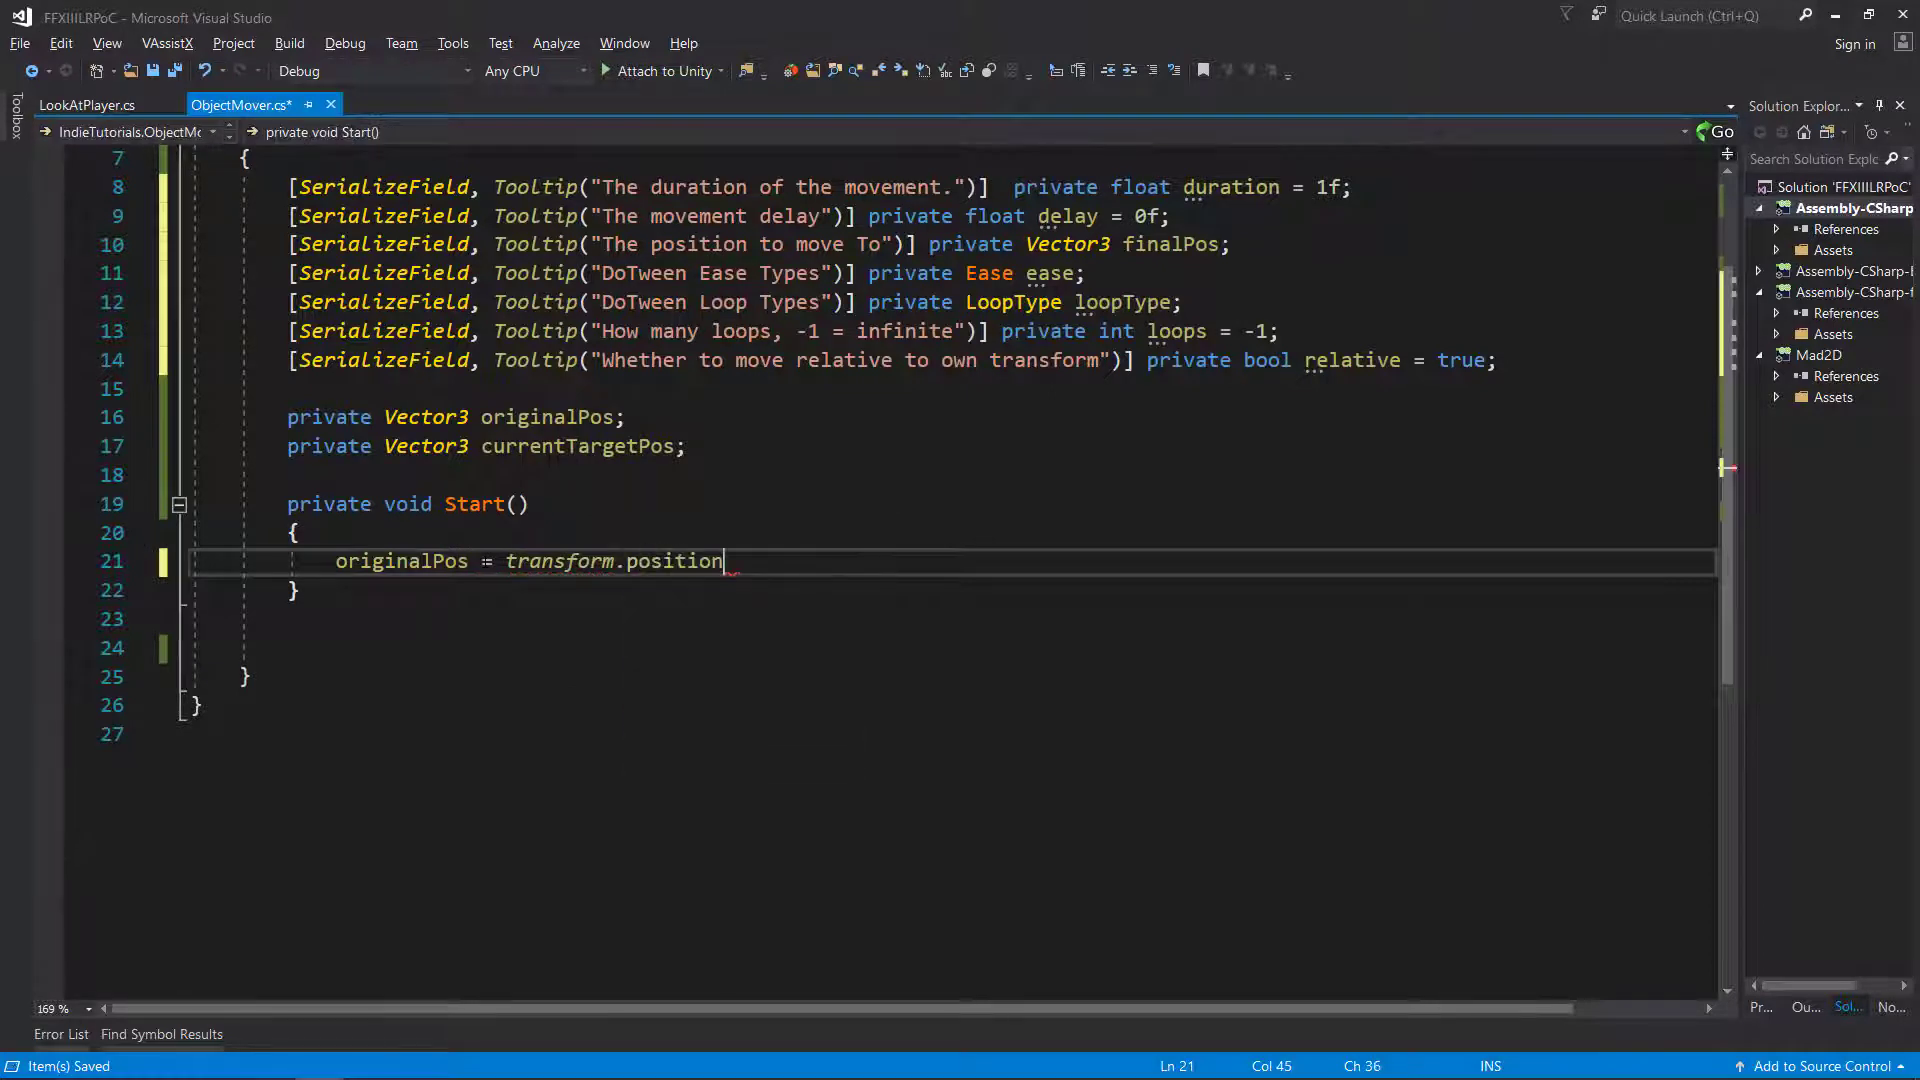
pyautogui.write(';')
pyautogui.press('Return')
pyautogui.write('currentTargetPos = ')
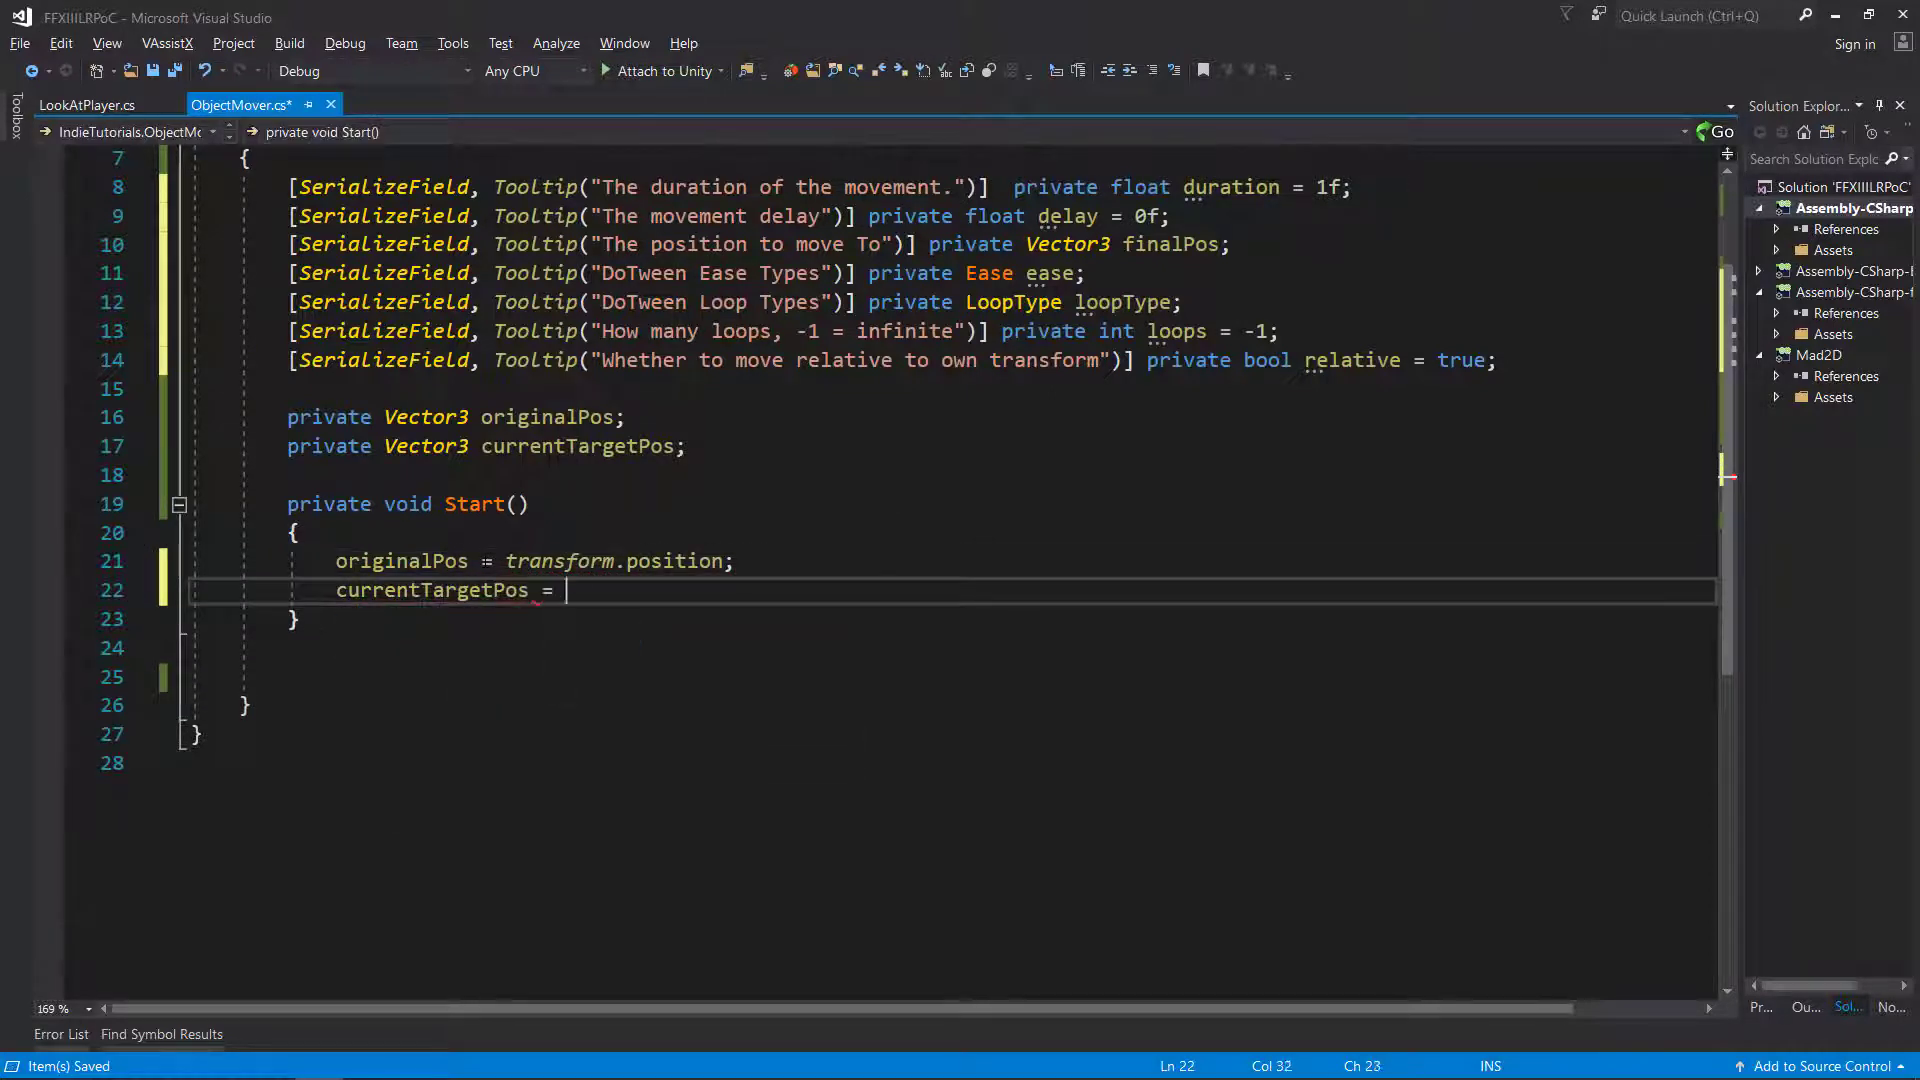
pyautogui.write('finalPos;')
pyautogui.press('Return')
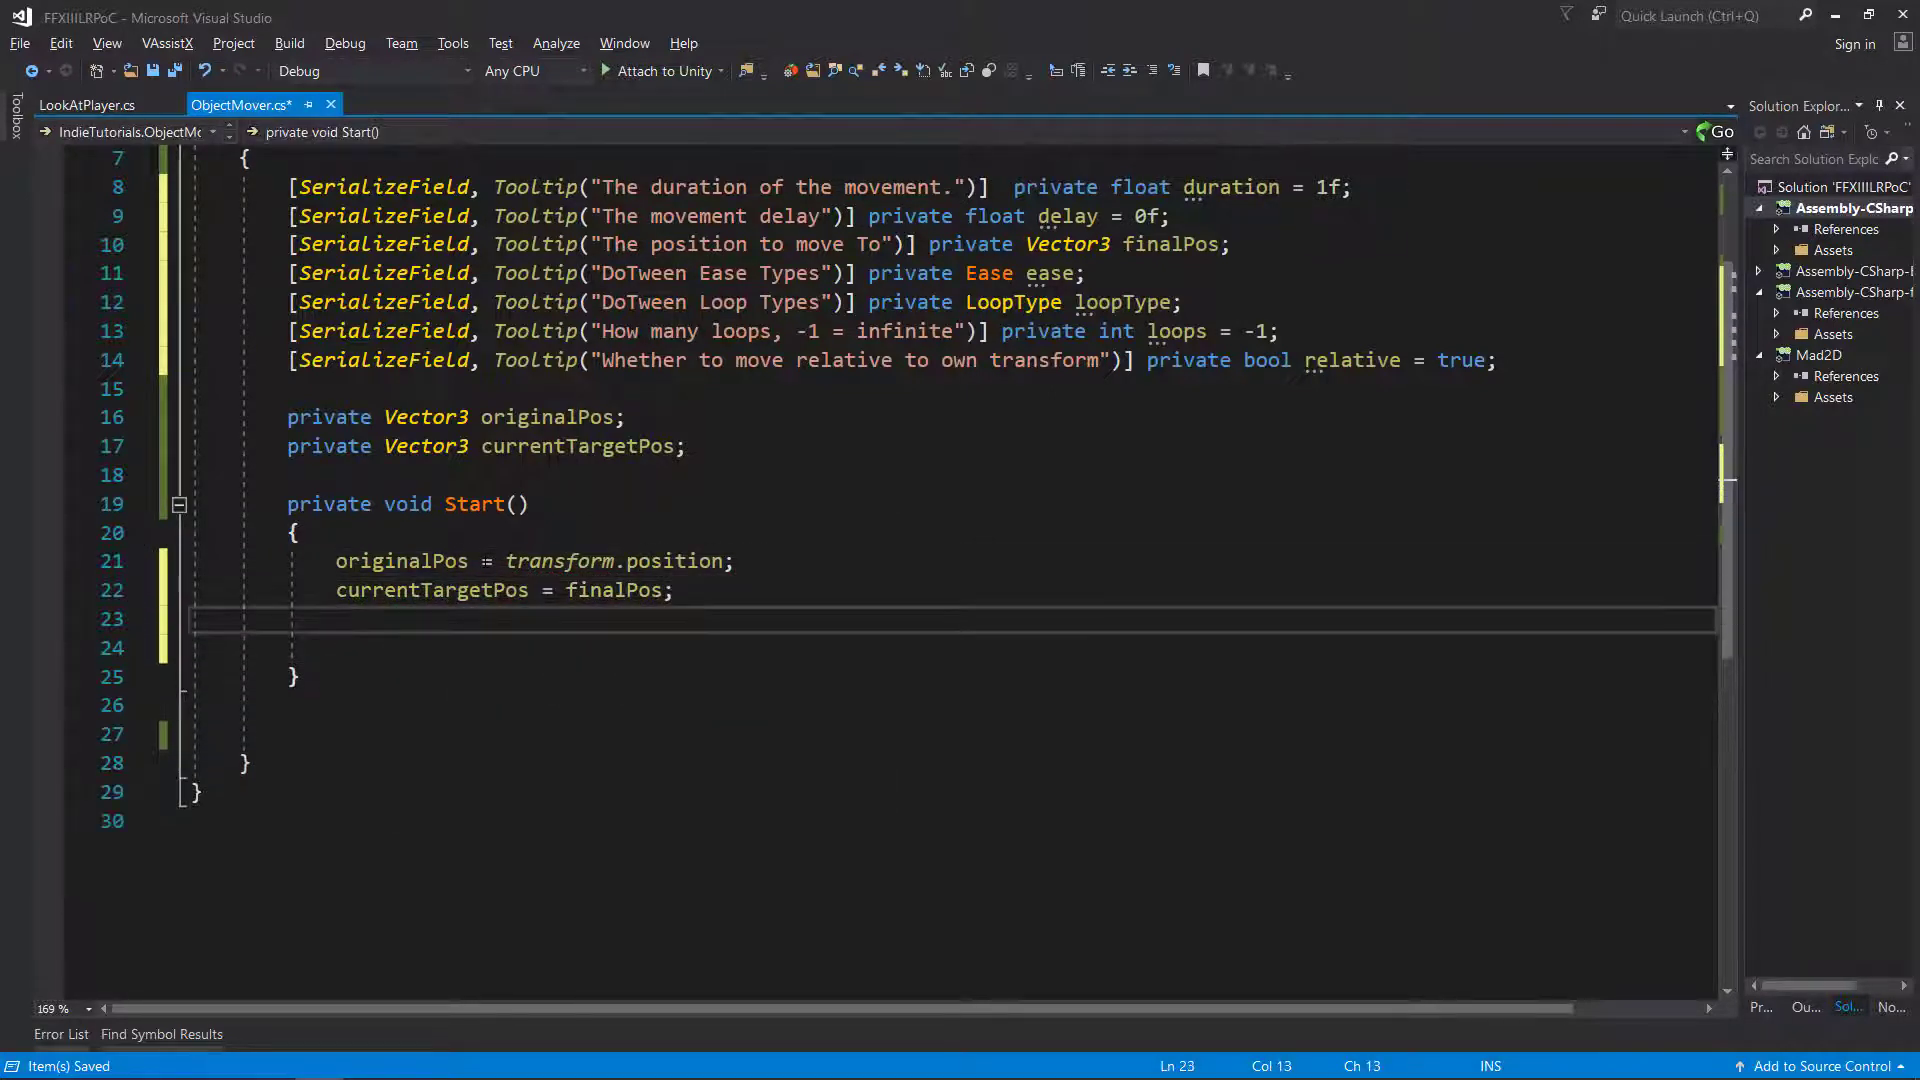
pyautogui.write('Move(currentTargetPos')
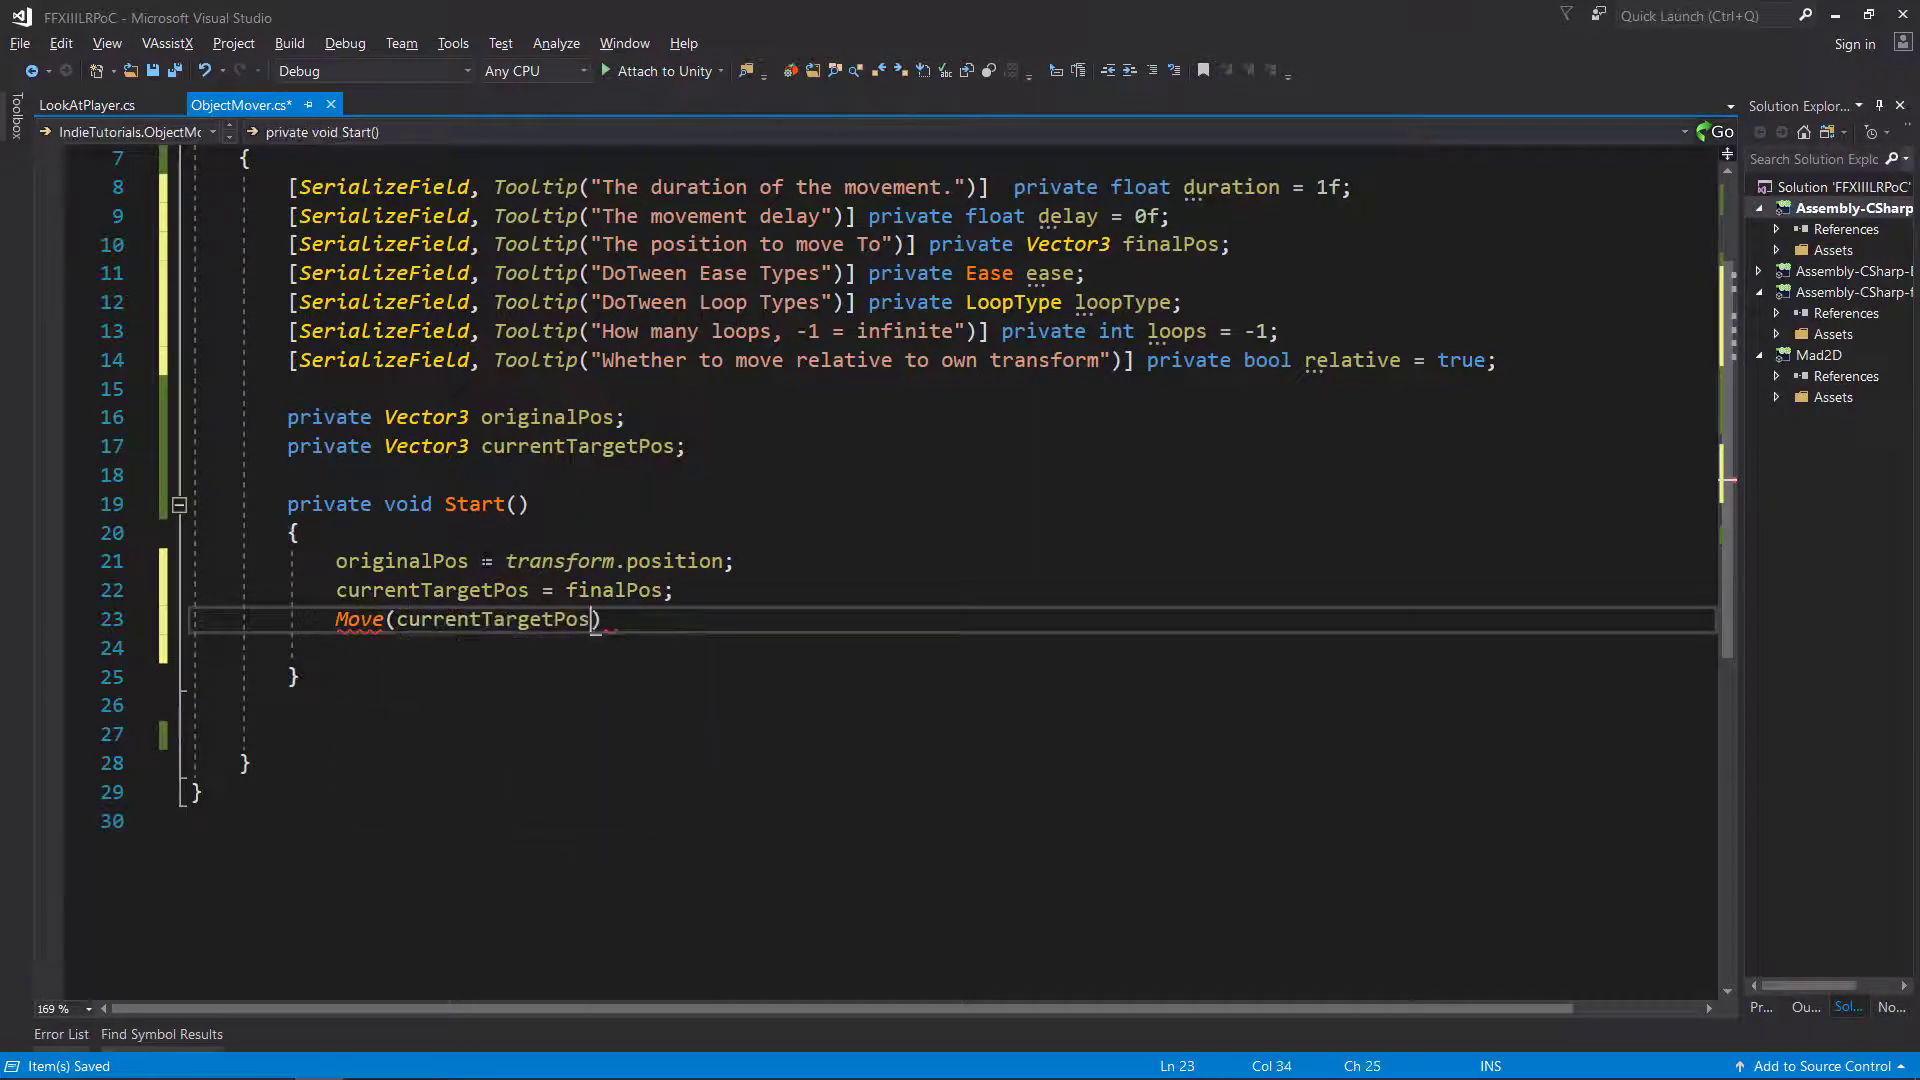
pyautogui.write(');')
pyautogui.hotkey('ctrl', 's')
# Generate the missing Move method and remove its NotImplementedException placeholder line.
pyautogui.hotkey('ctrl', '.')
pyautogui.press('Return')
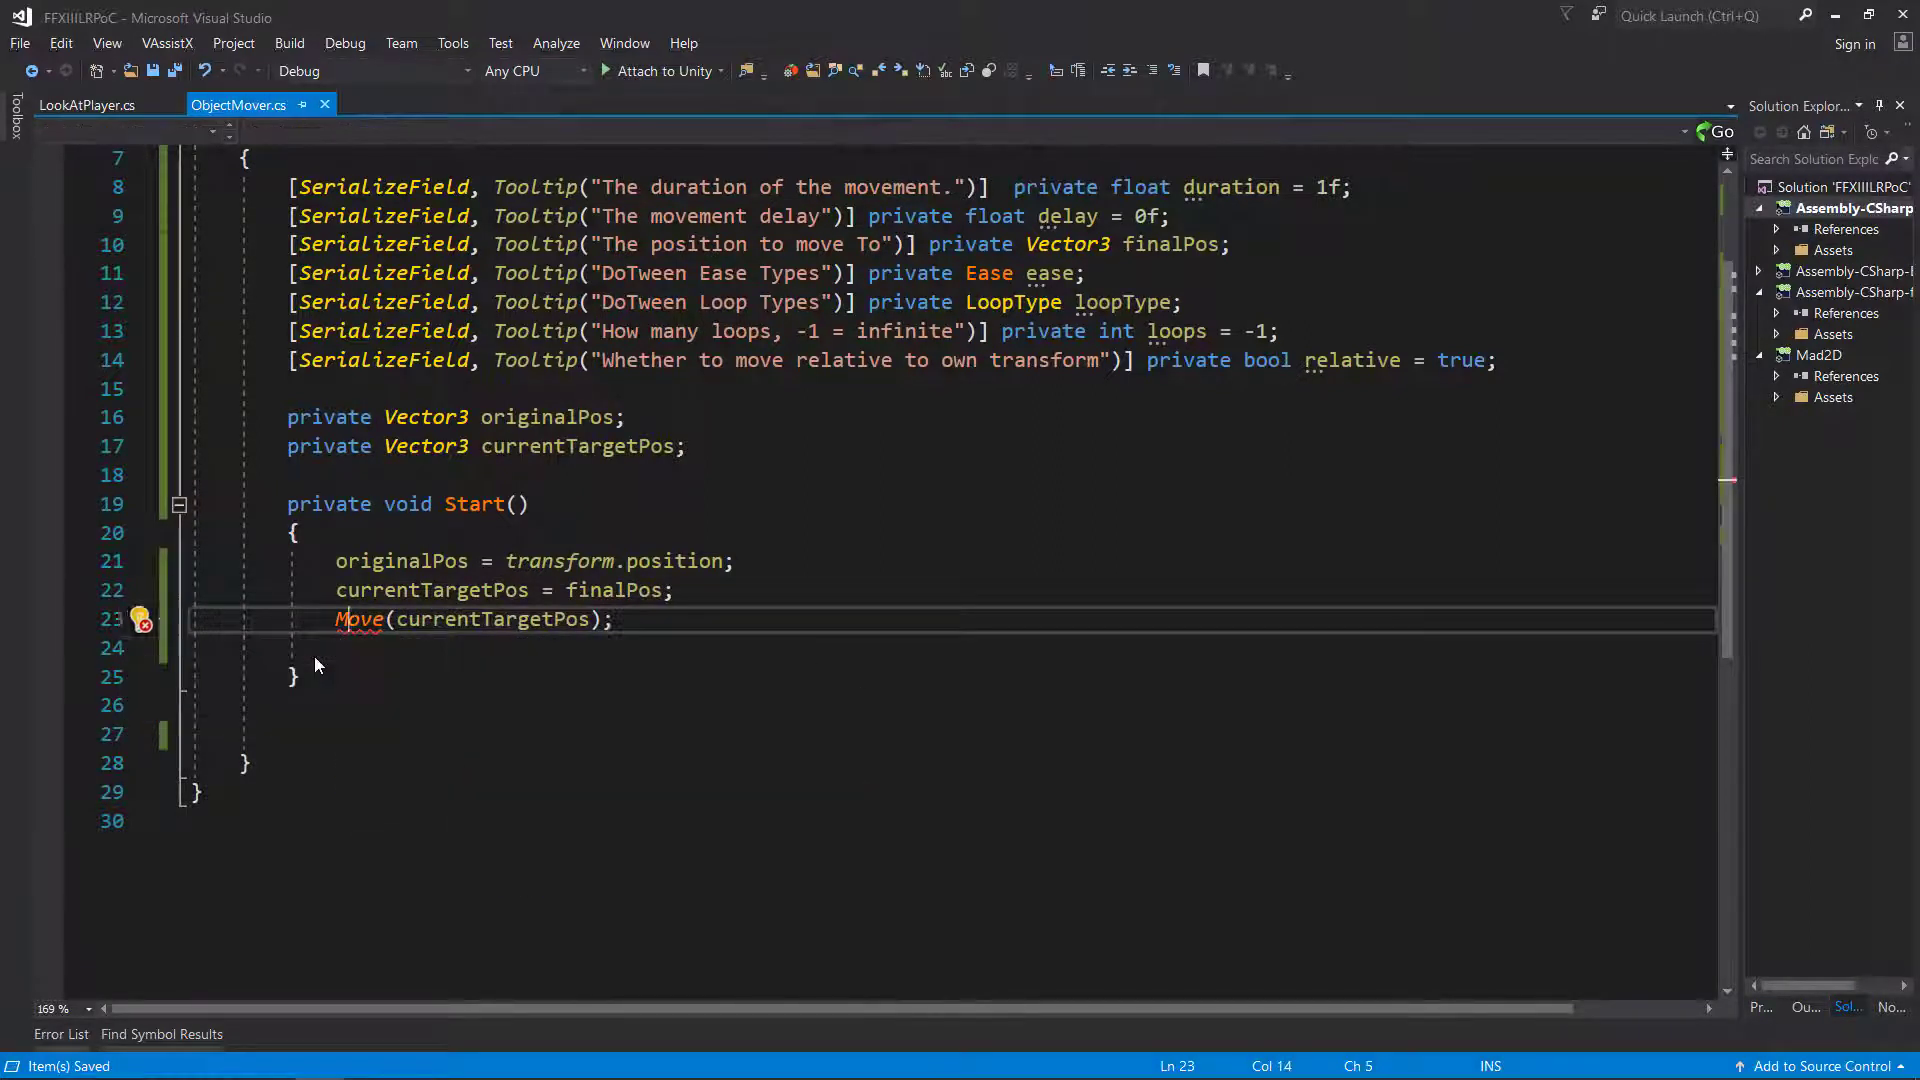
pyautogui.hotkey('shift', 'End')
pyautogui.press('Delete')
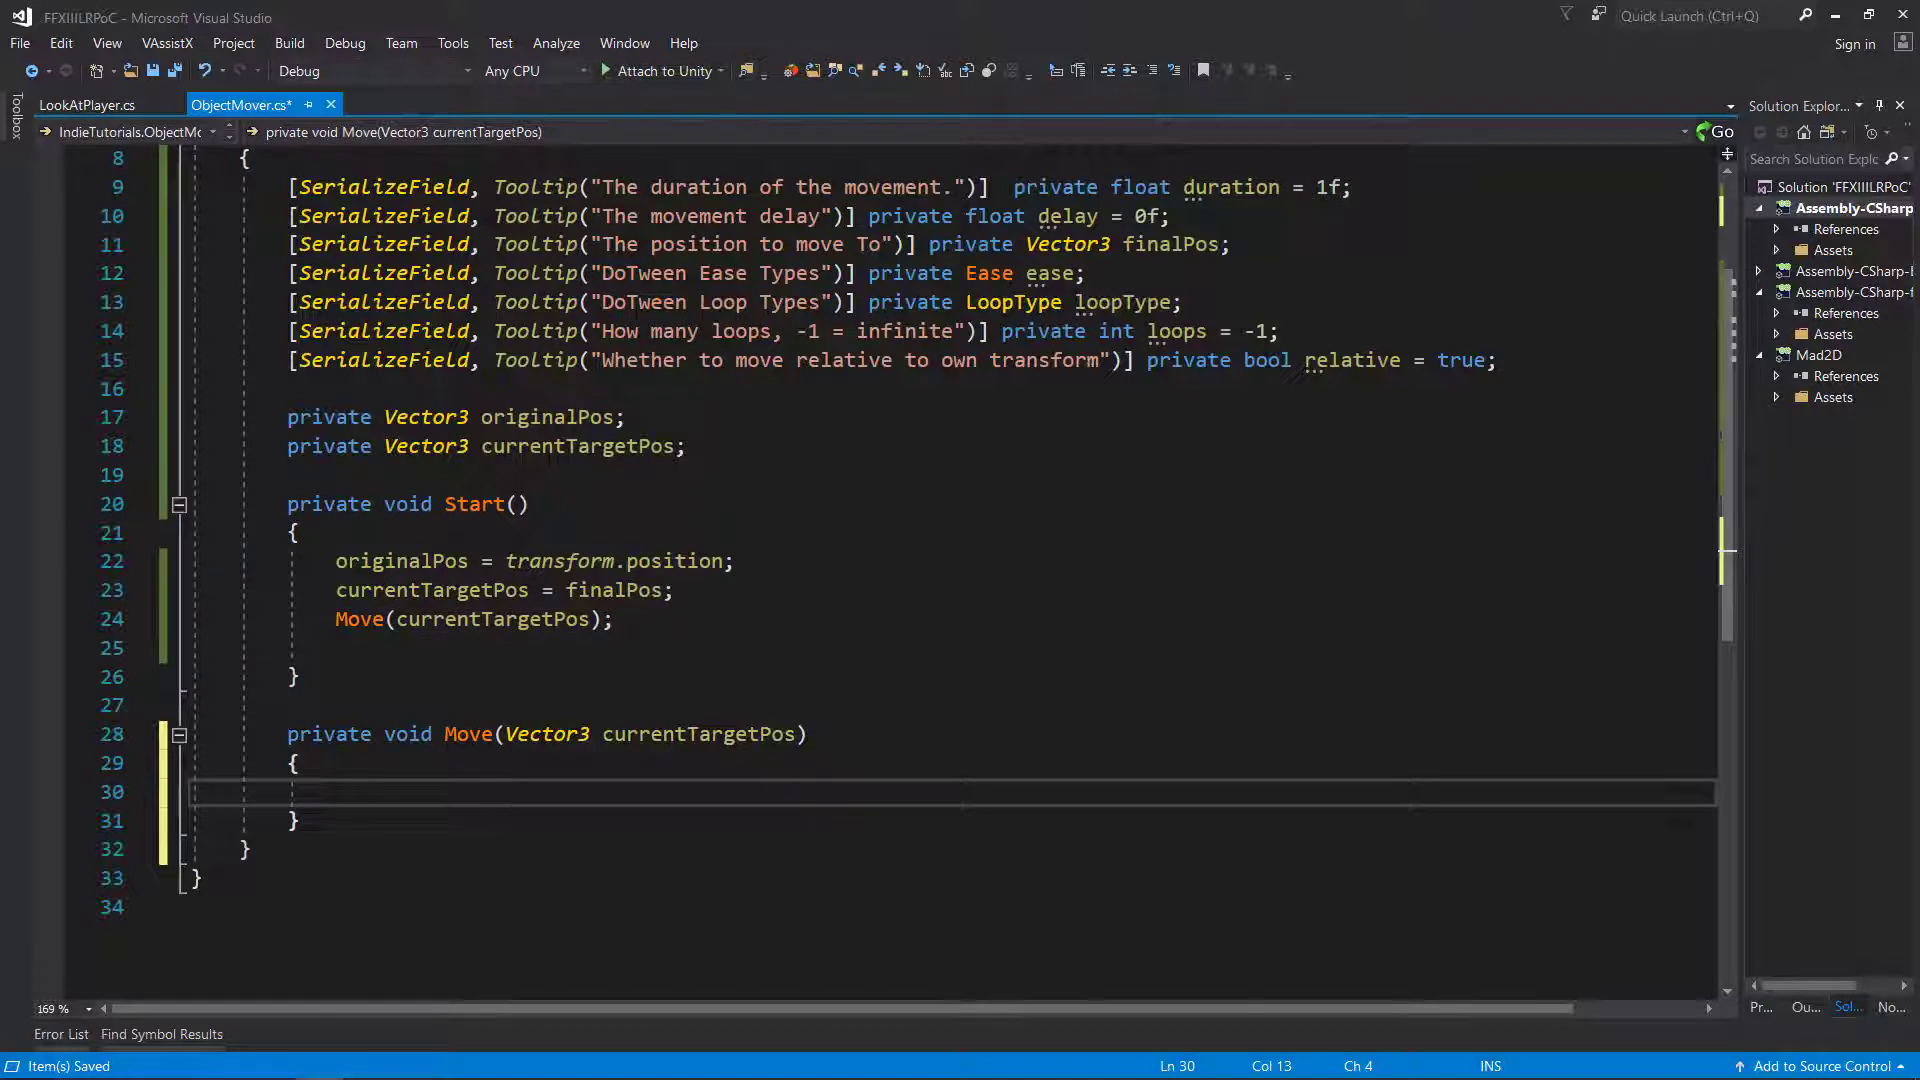
# Rename Move's parameter to position and write transform.DOMove(position, duration) chained with SetRelative, SetEase, SetLoops, SetDelay.
pyautogui.write('transform.DoMove')
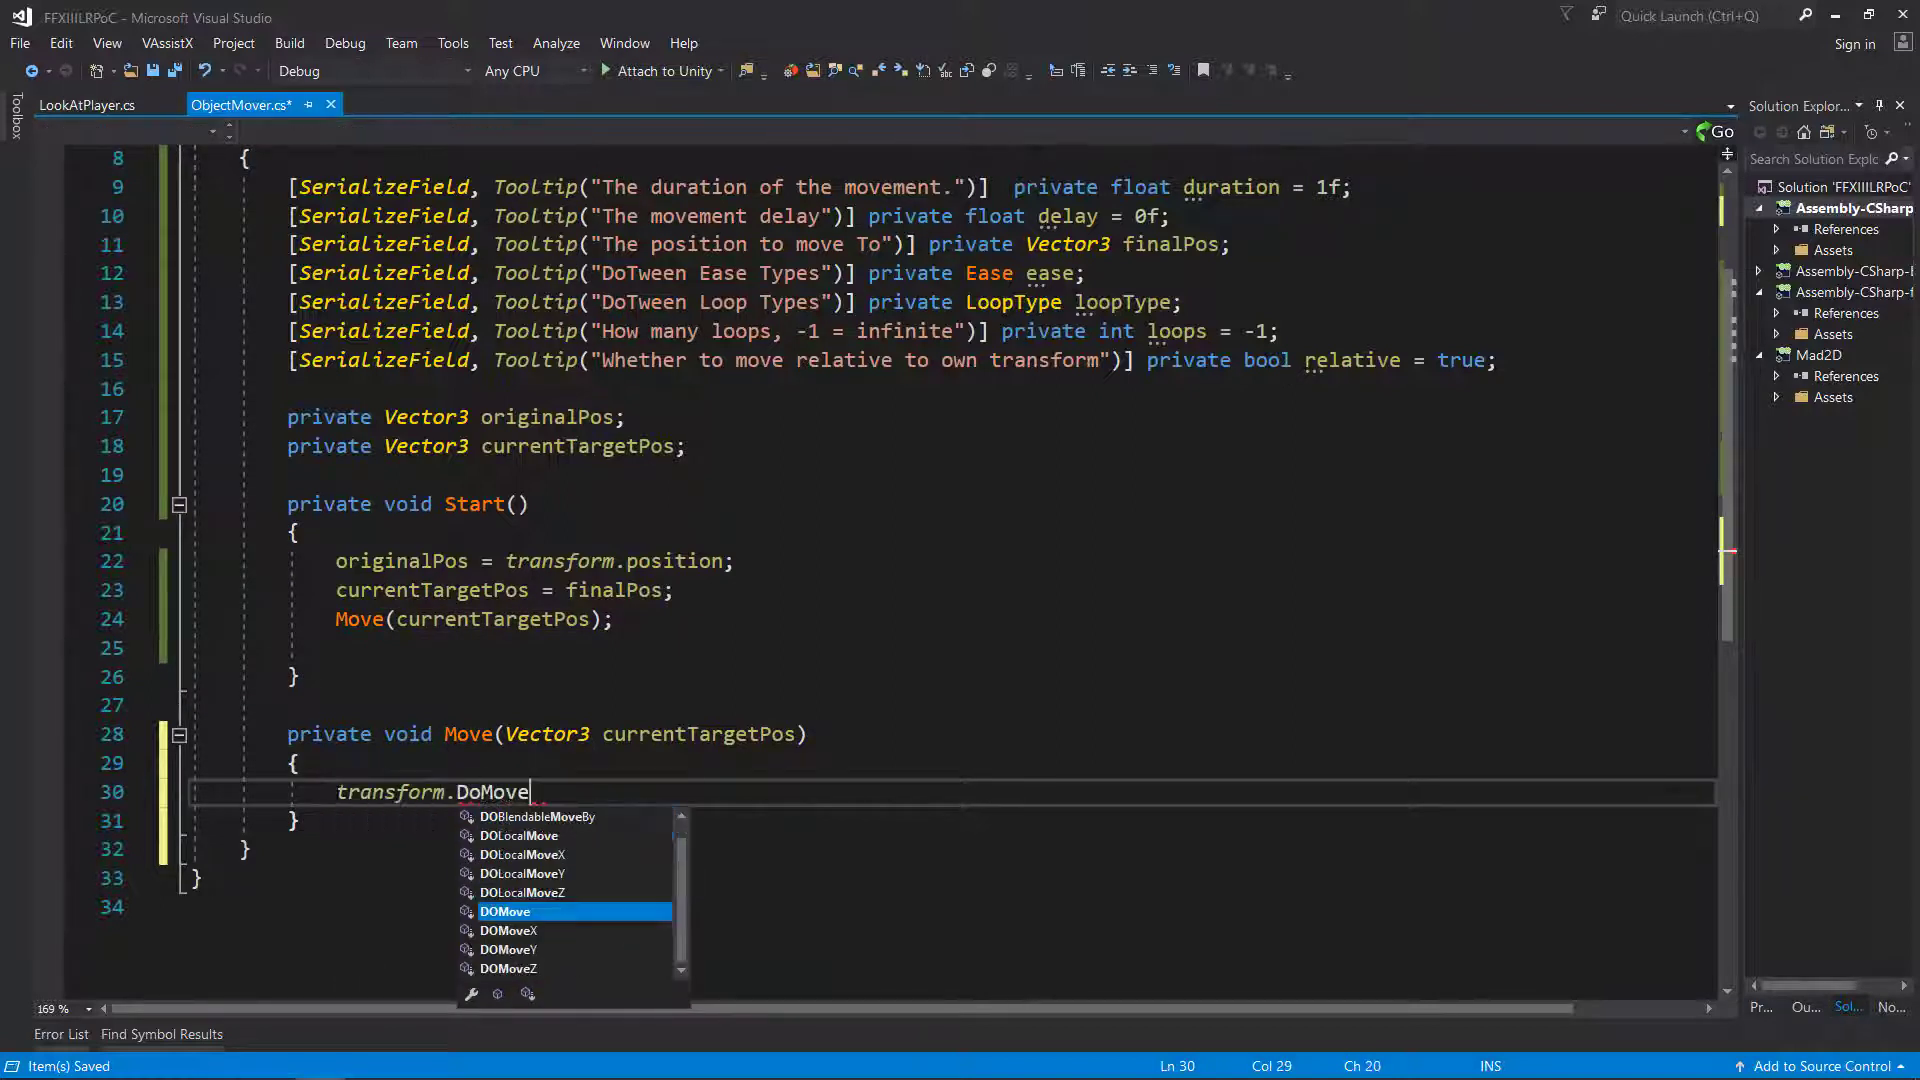
pyautogui.write('(')
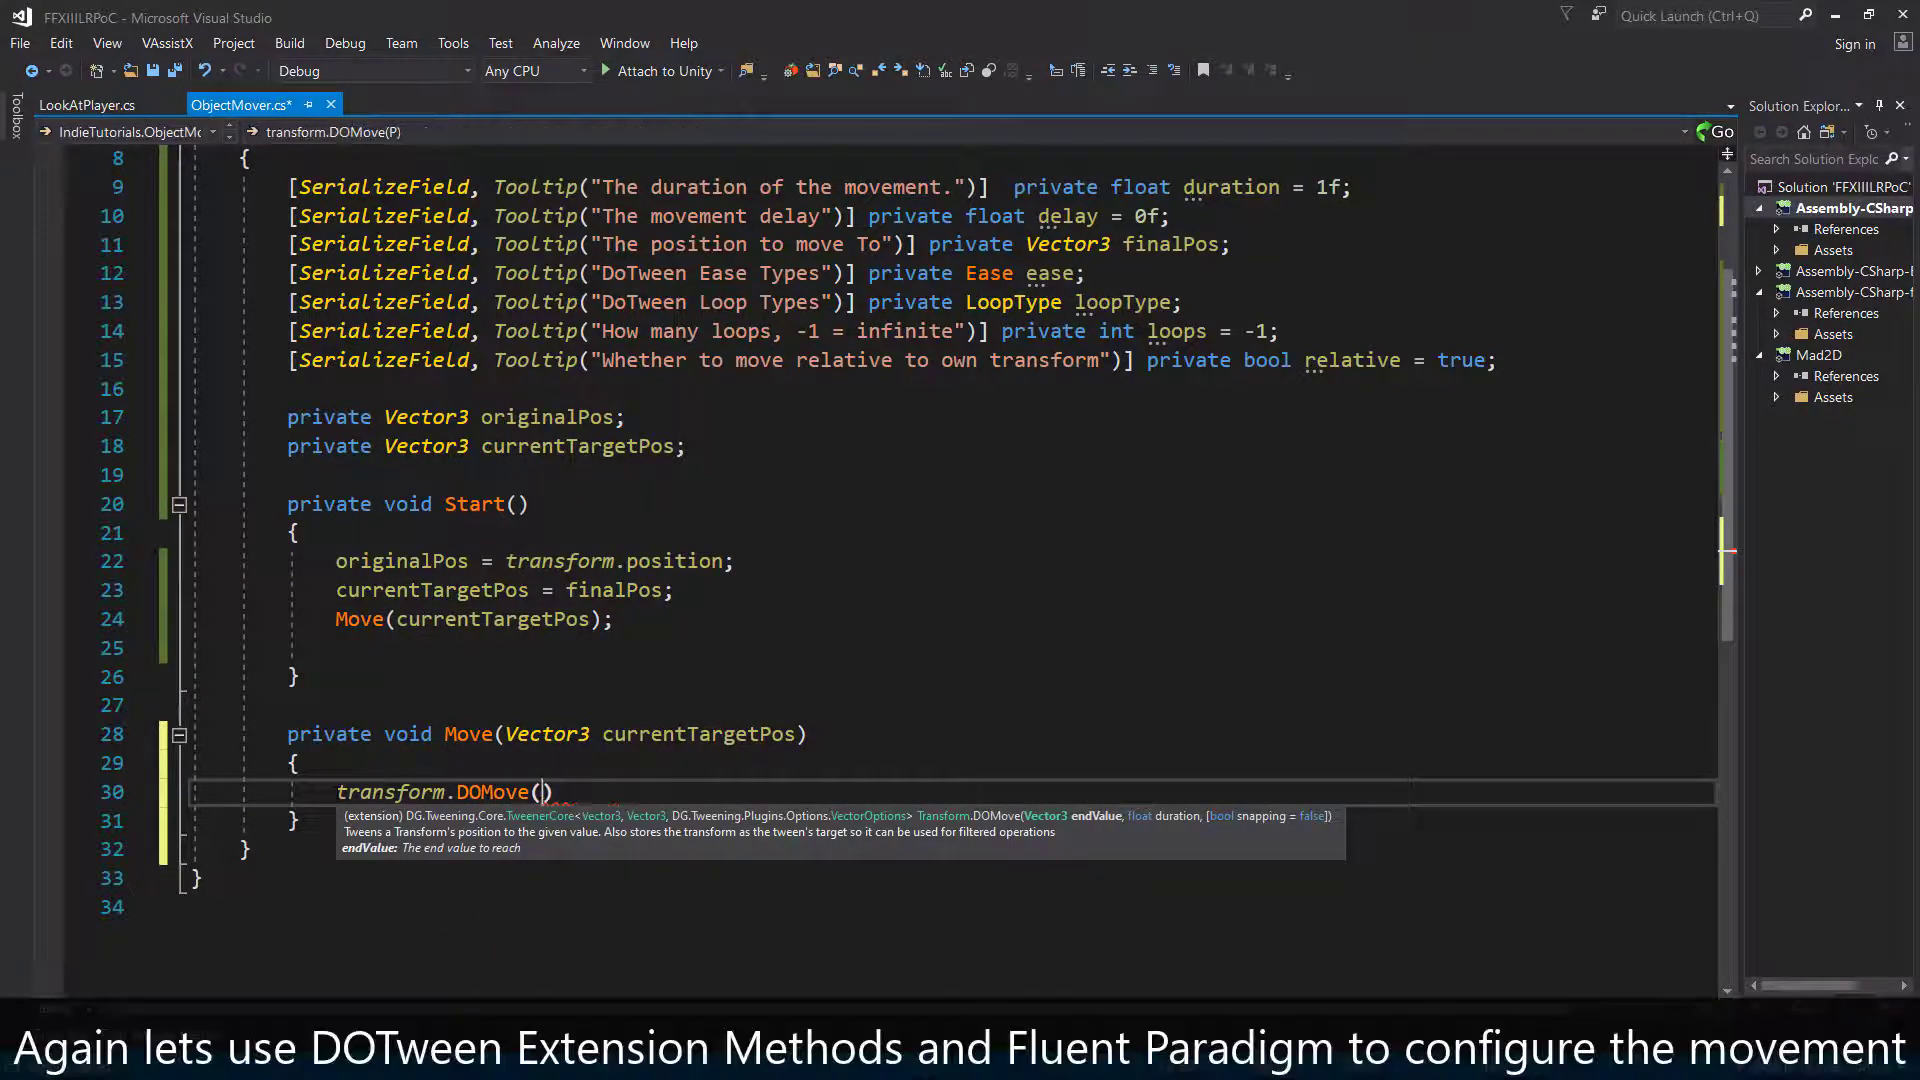
pyautogui.doubleClick(651, 736)
pyautogui.write('position')
pyautogui.click(541, 792)
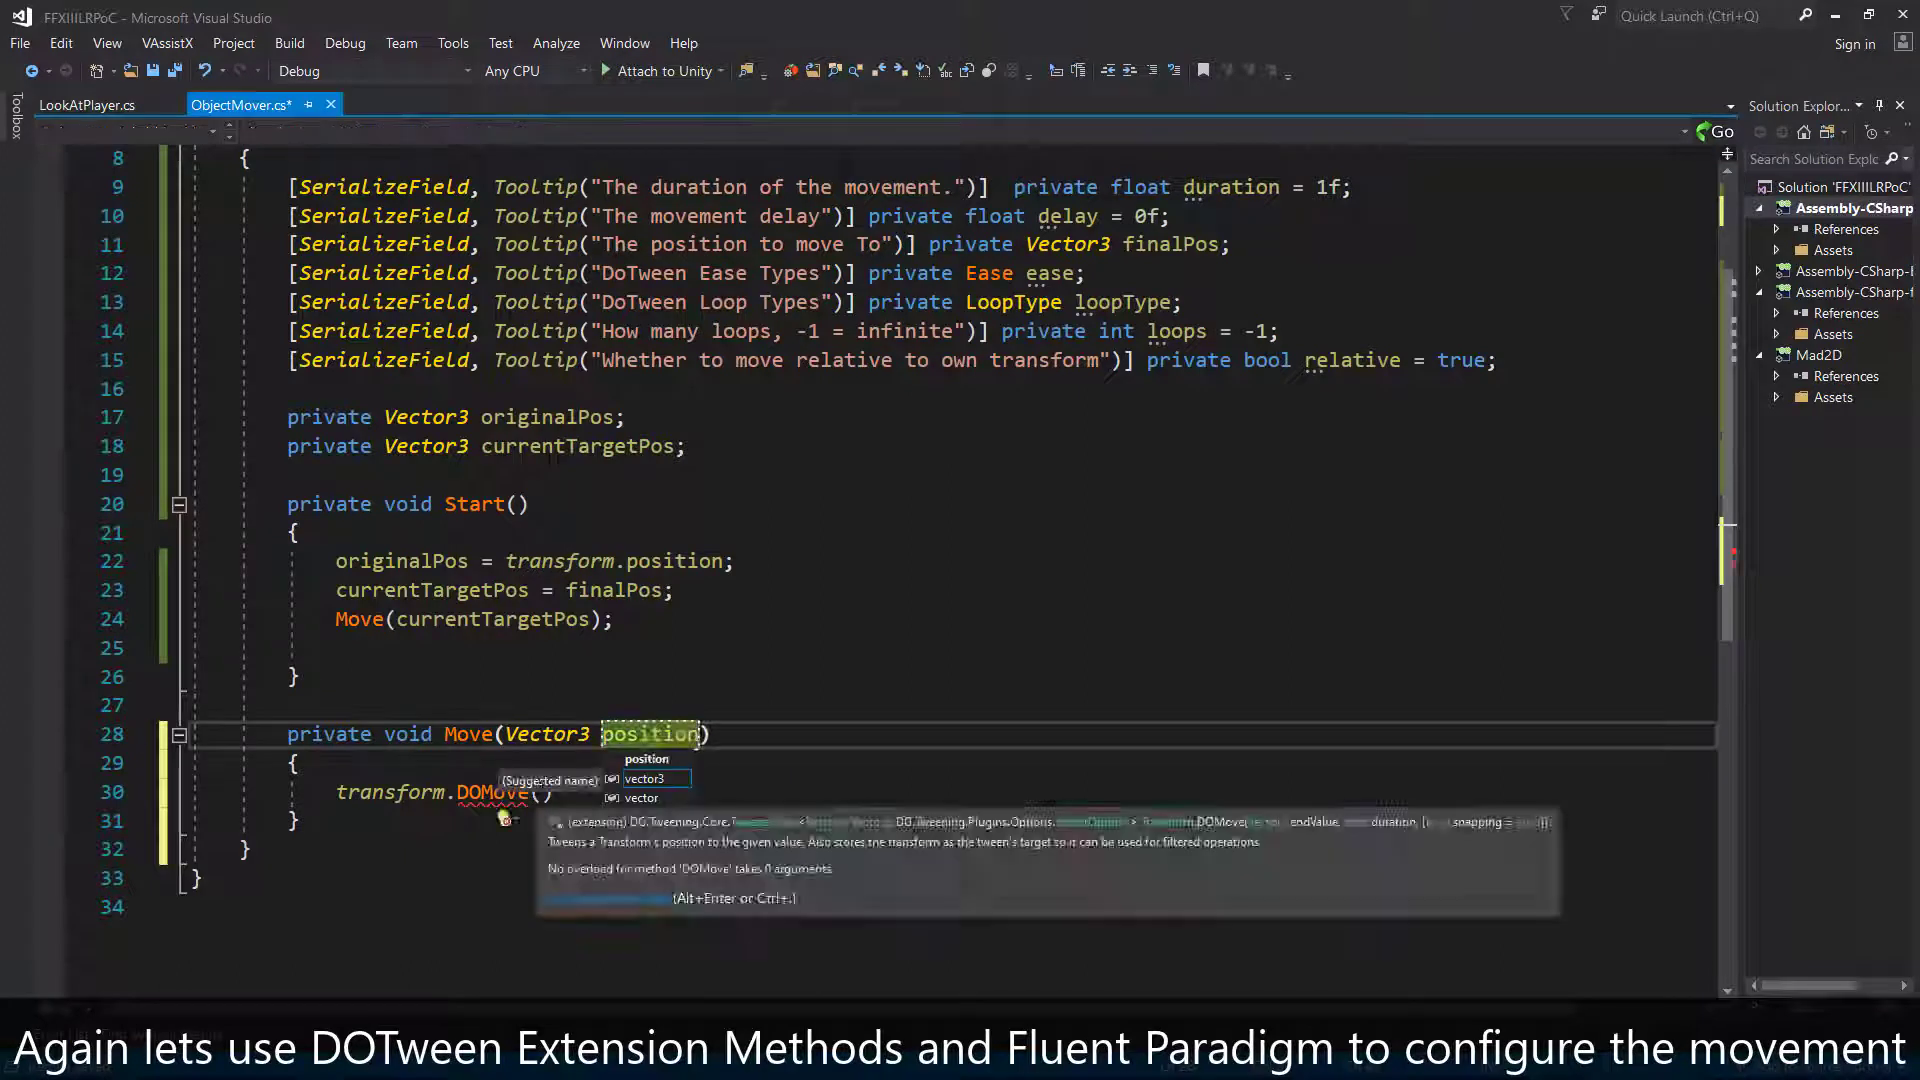
pyautogui.write('po,')
pyautogui.write('ation')
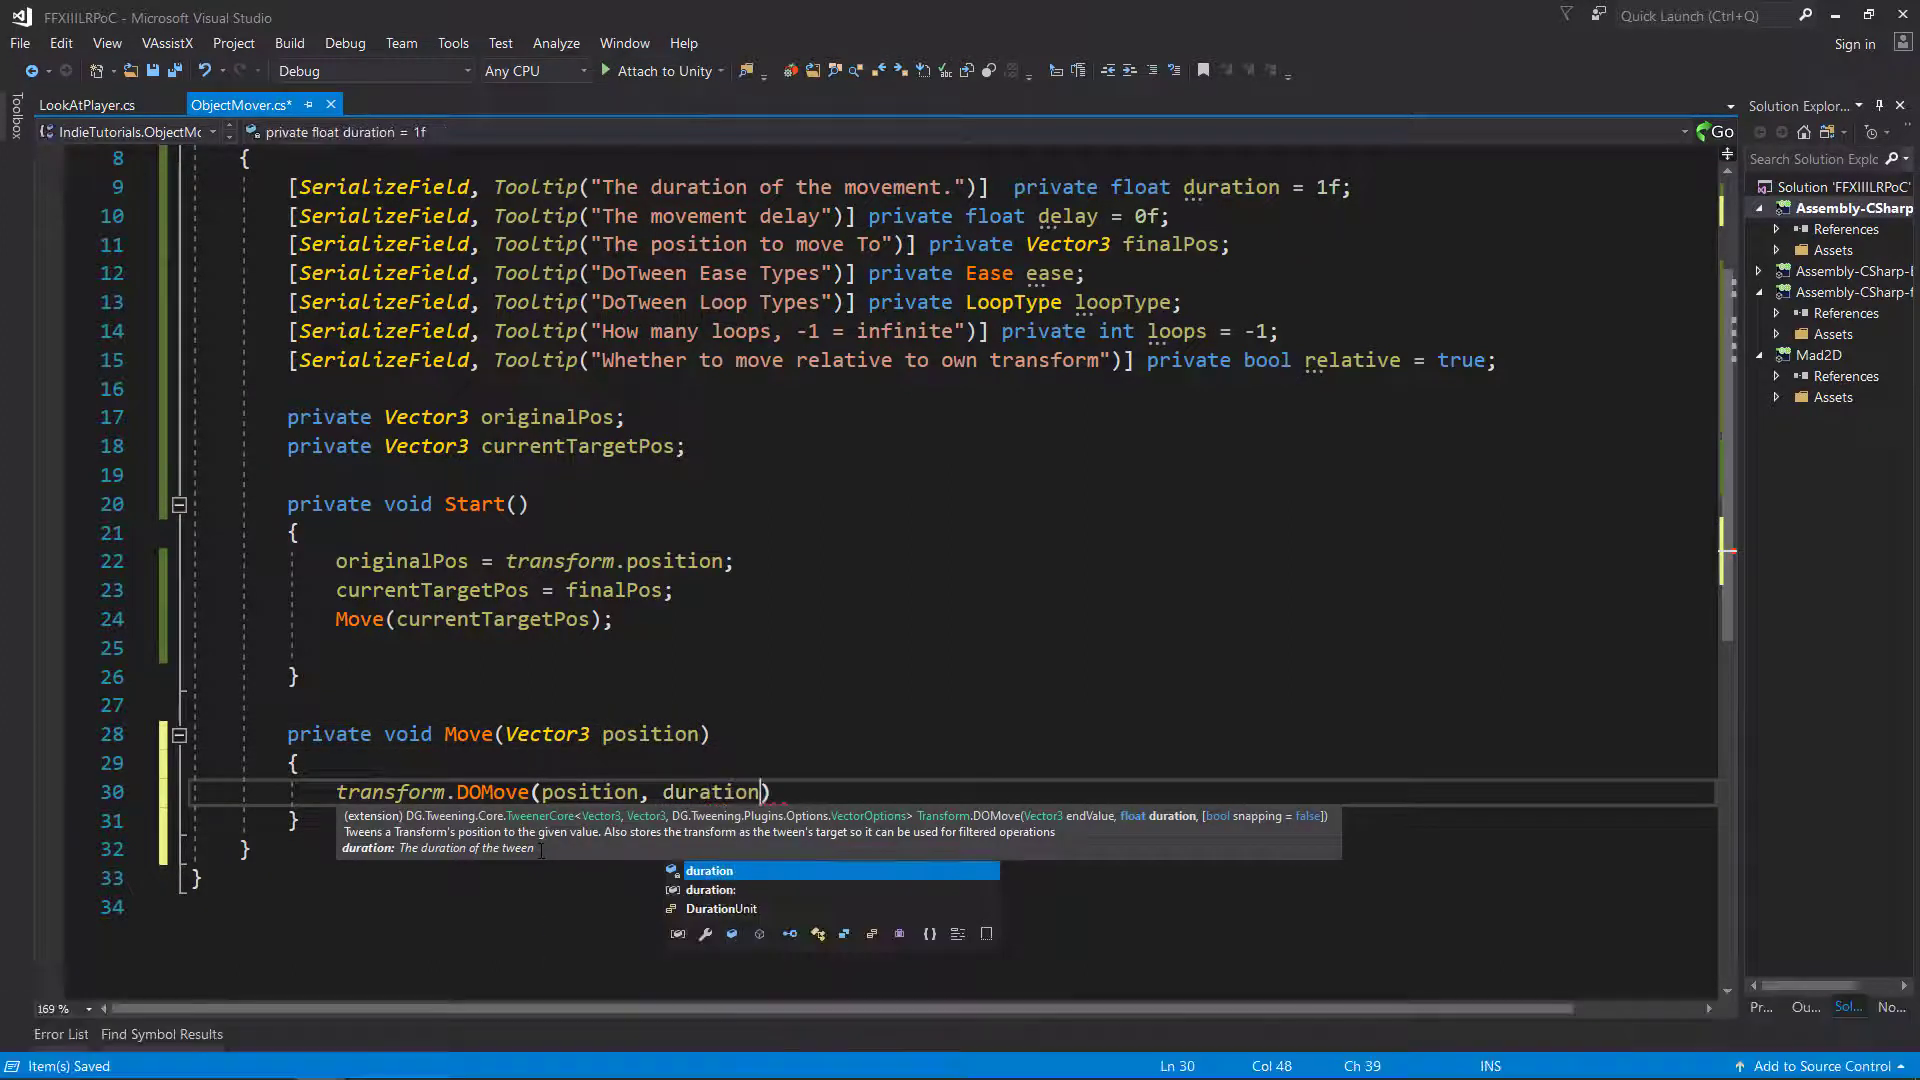
pyautogui.write(').SetRecyclabl')
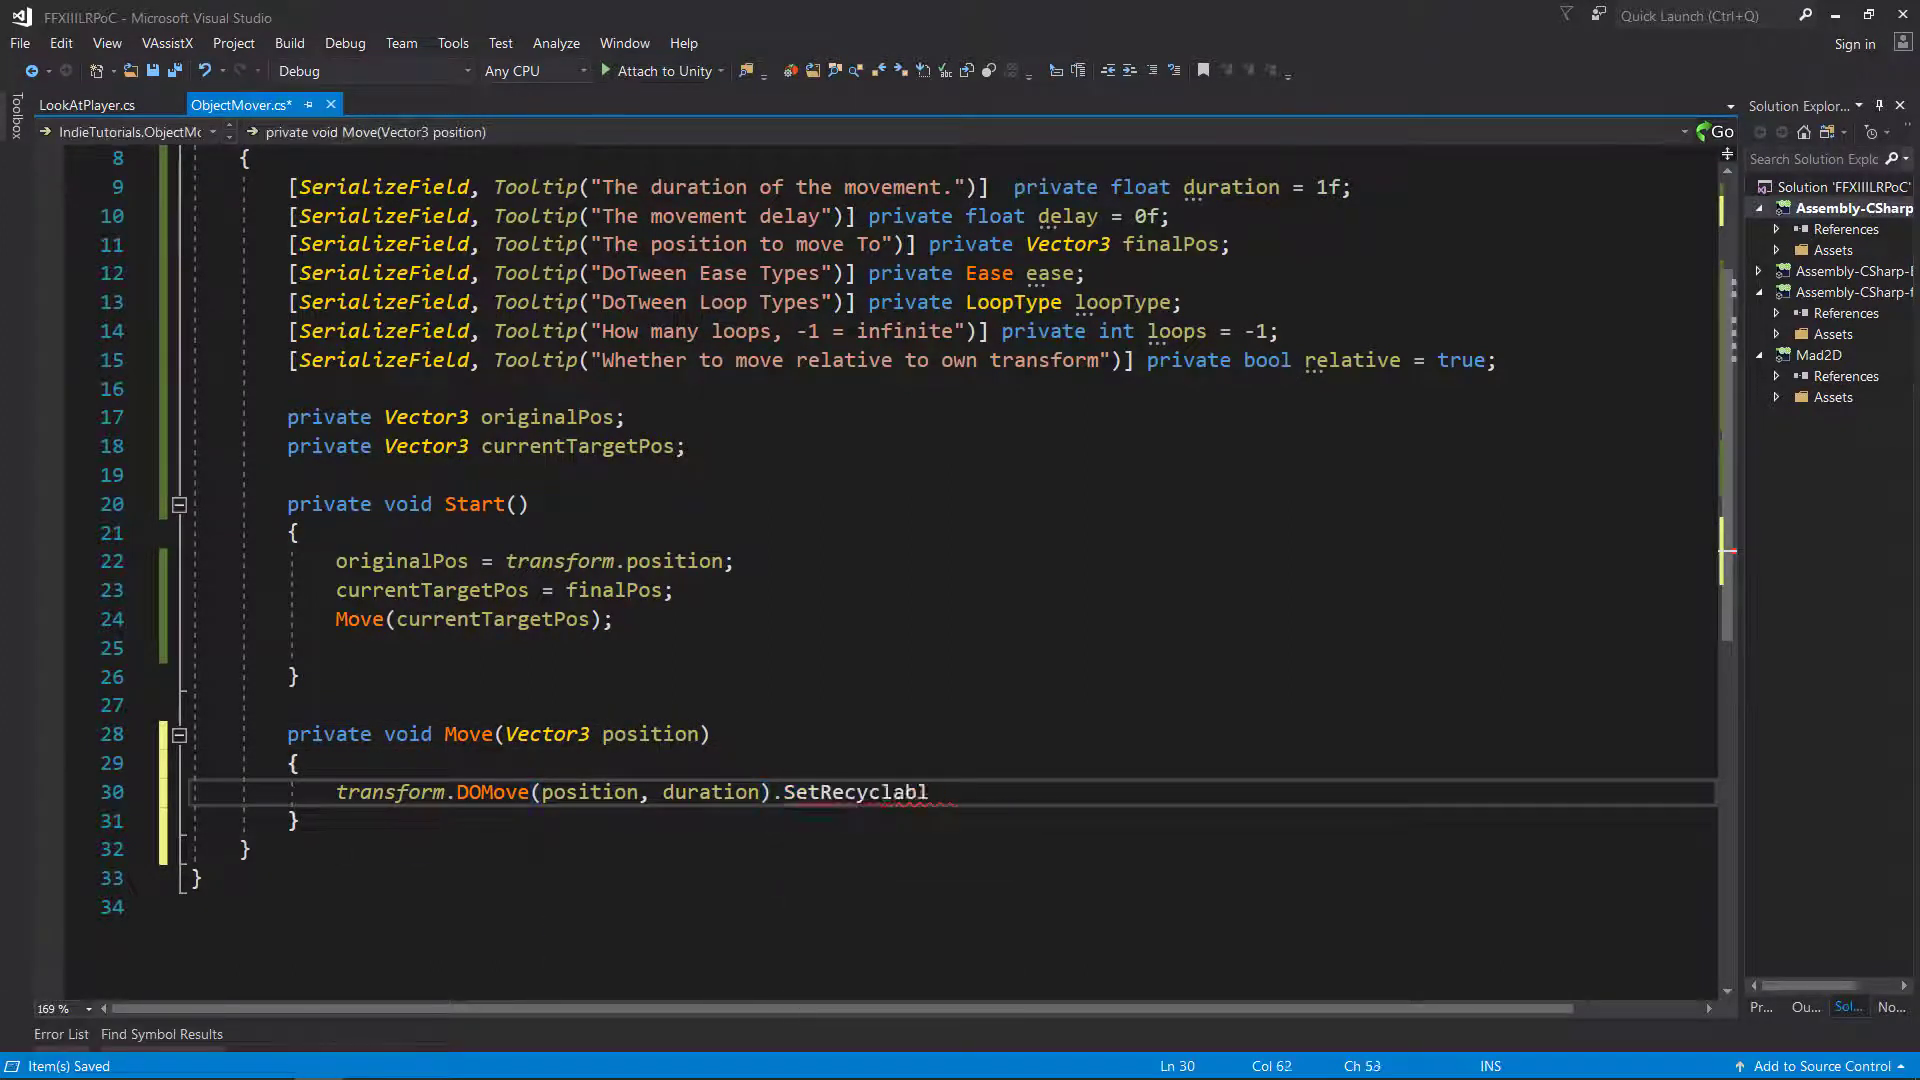
pyautogui.write('(relat')
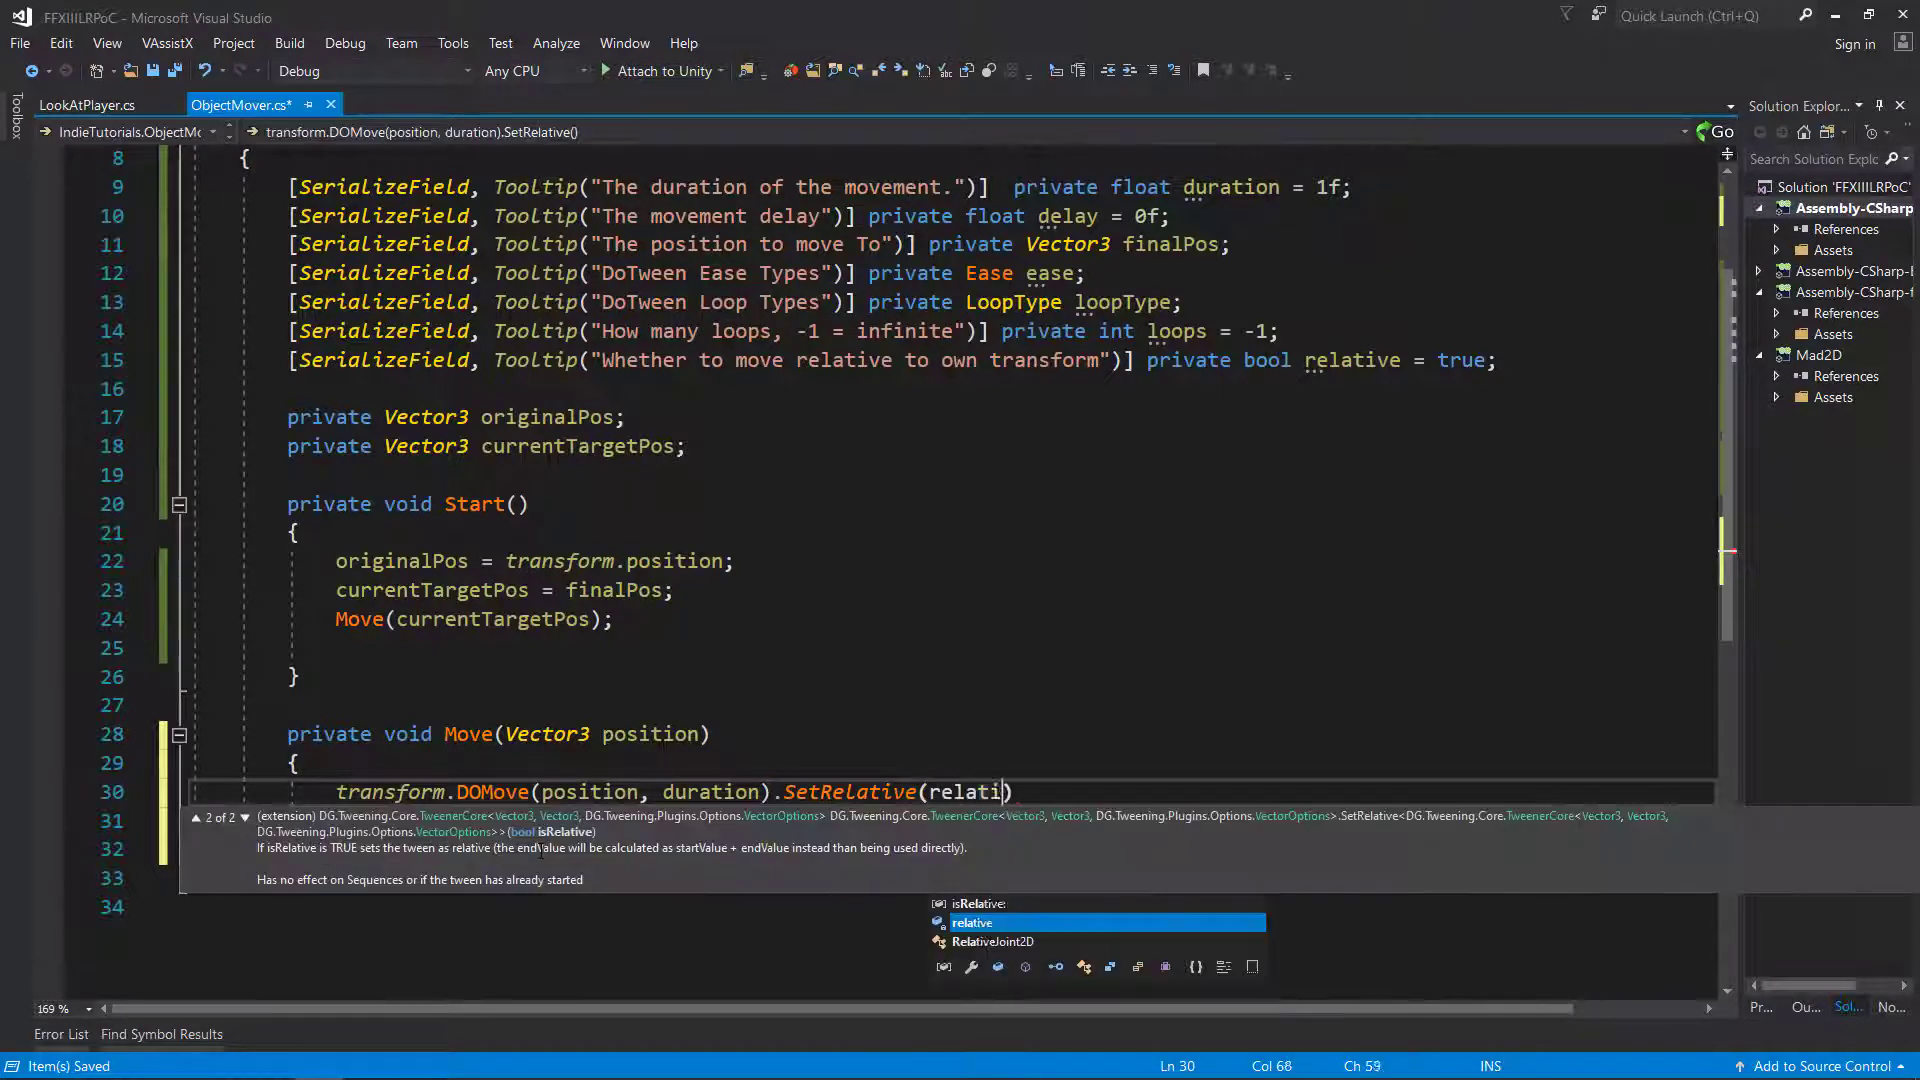
pyautogui.write('ive')
pyautogui.click(772, 792)
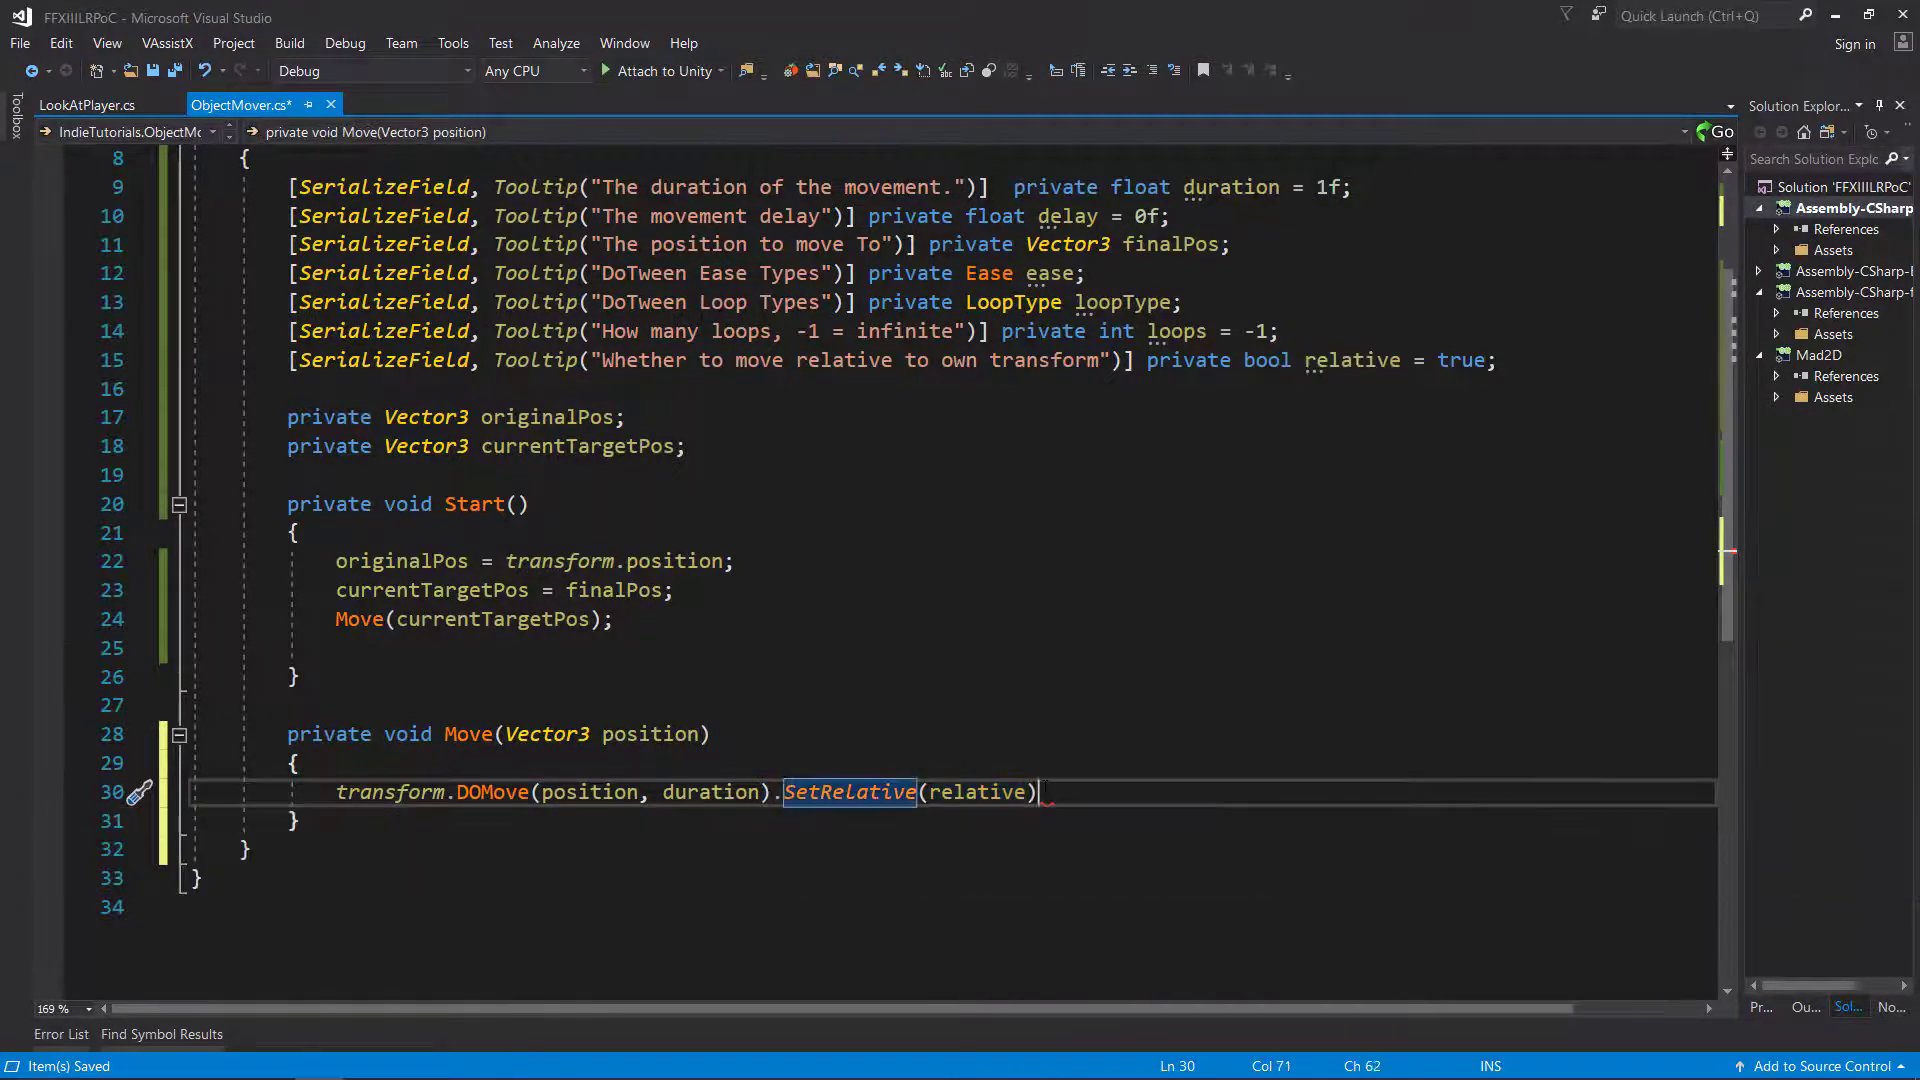
pyautogui.write('.SetEase(ease')
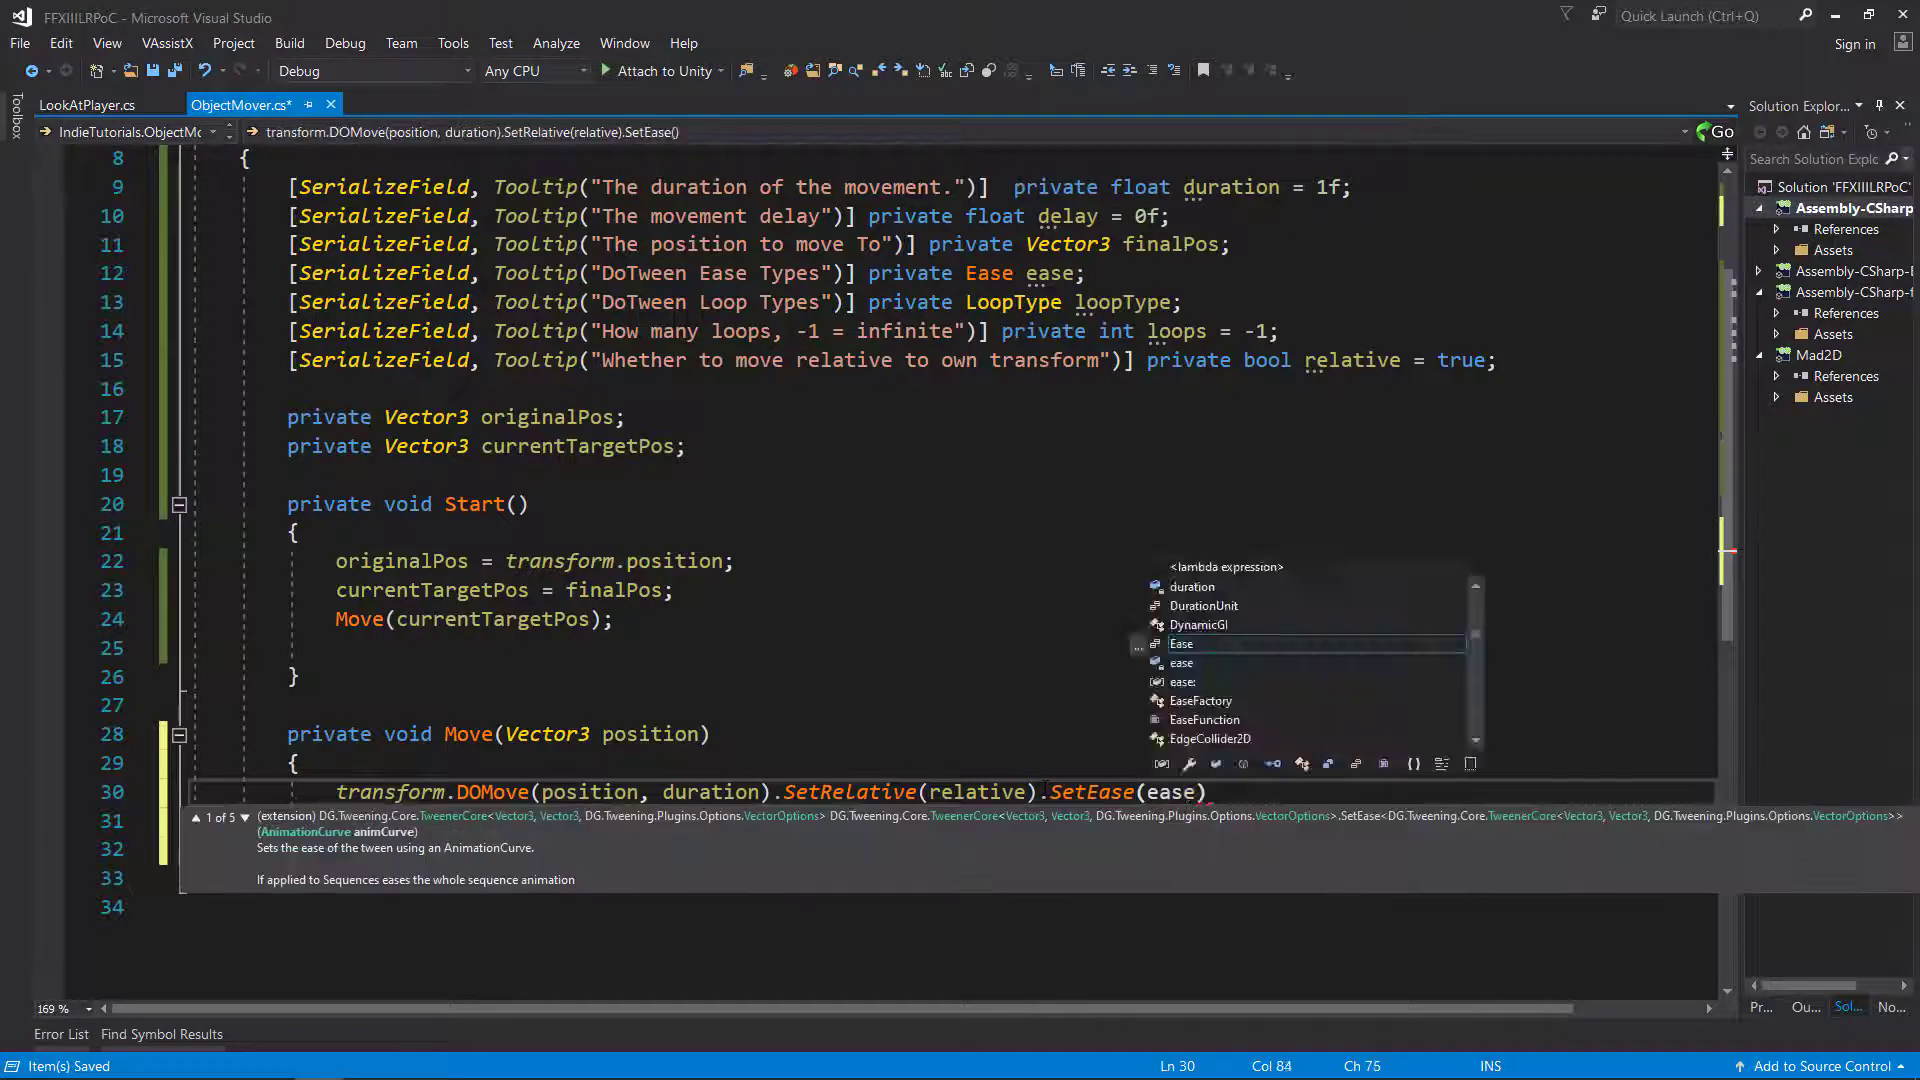
pyautogui.write(').SetLoops')
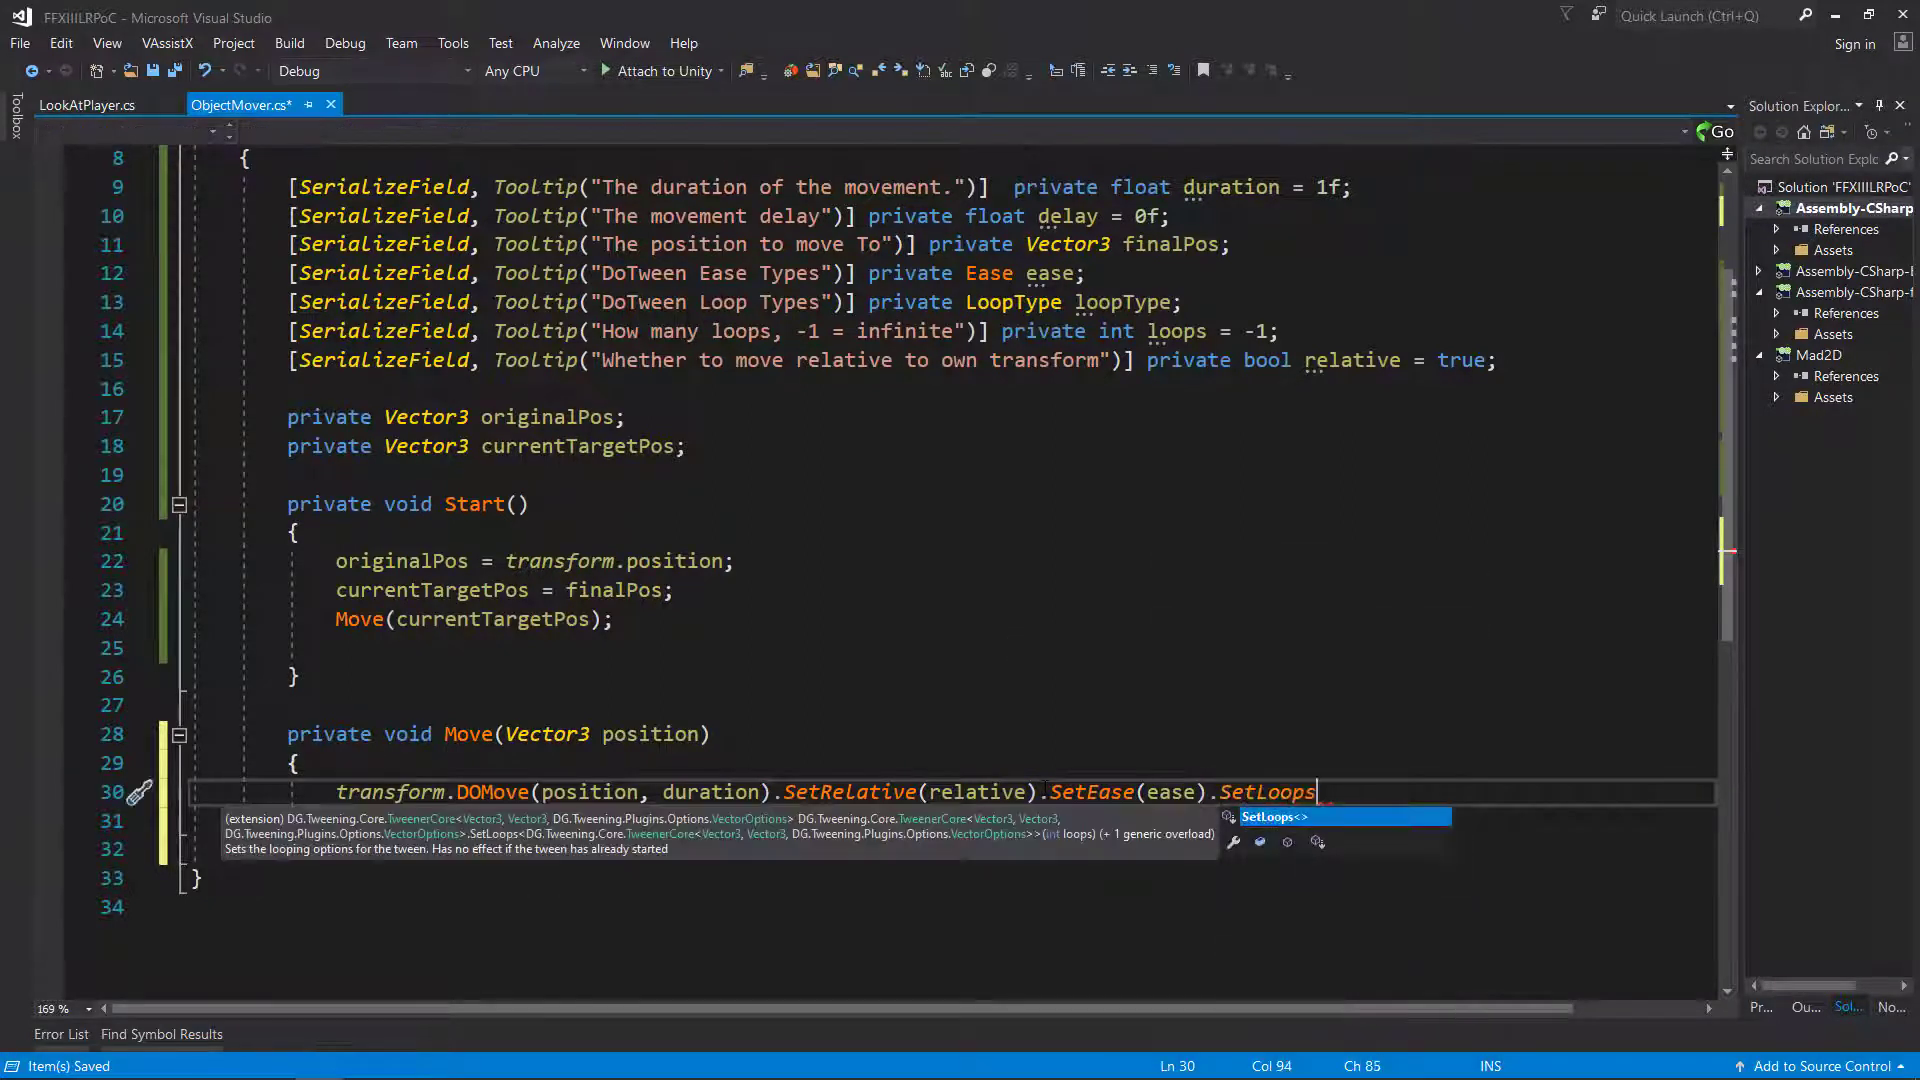
pyautogui.write('(loops, loopType')
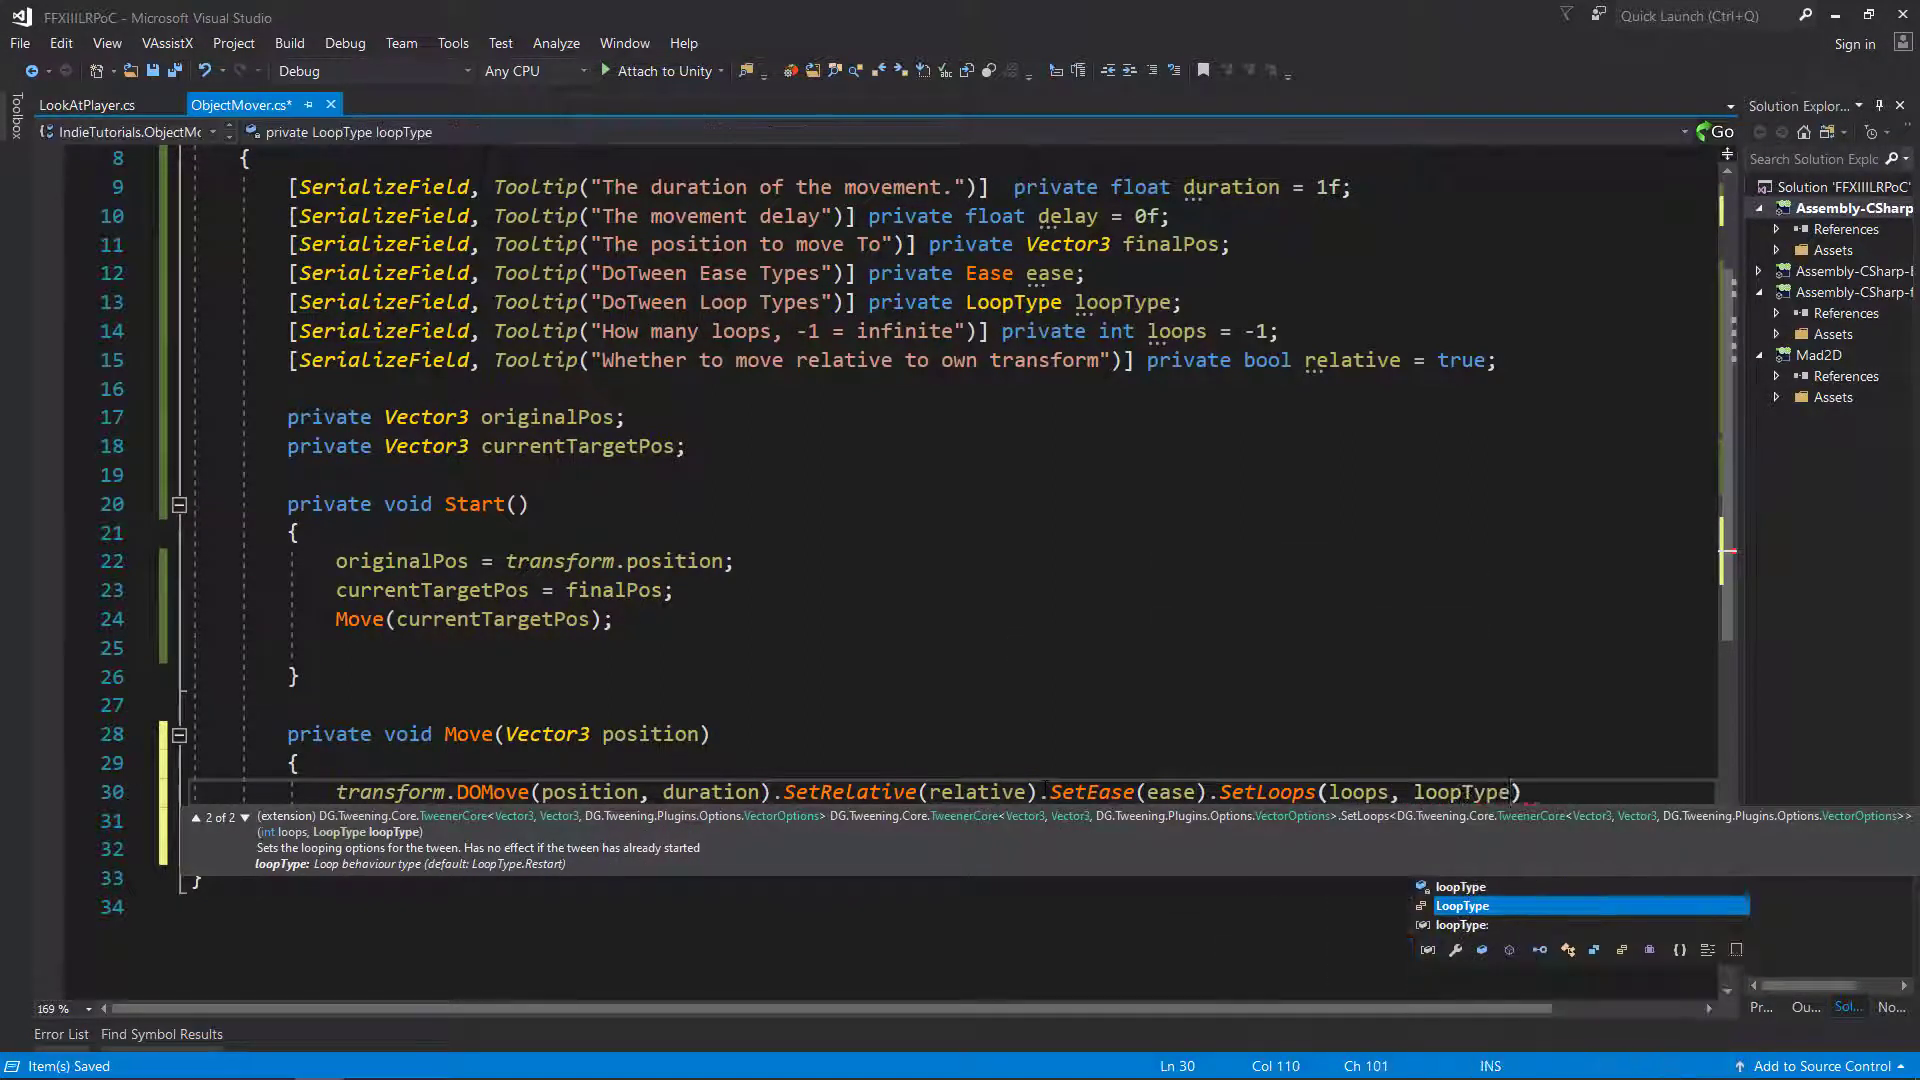
pyautogui.write(').SetDelay(dela')
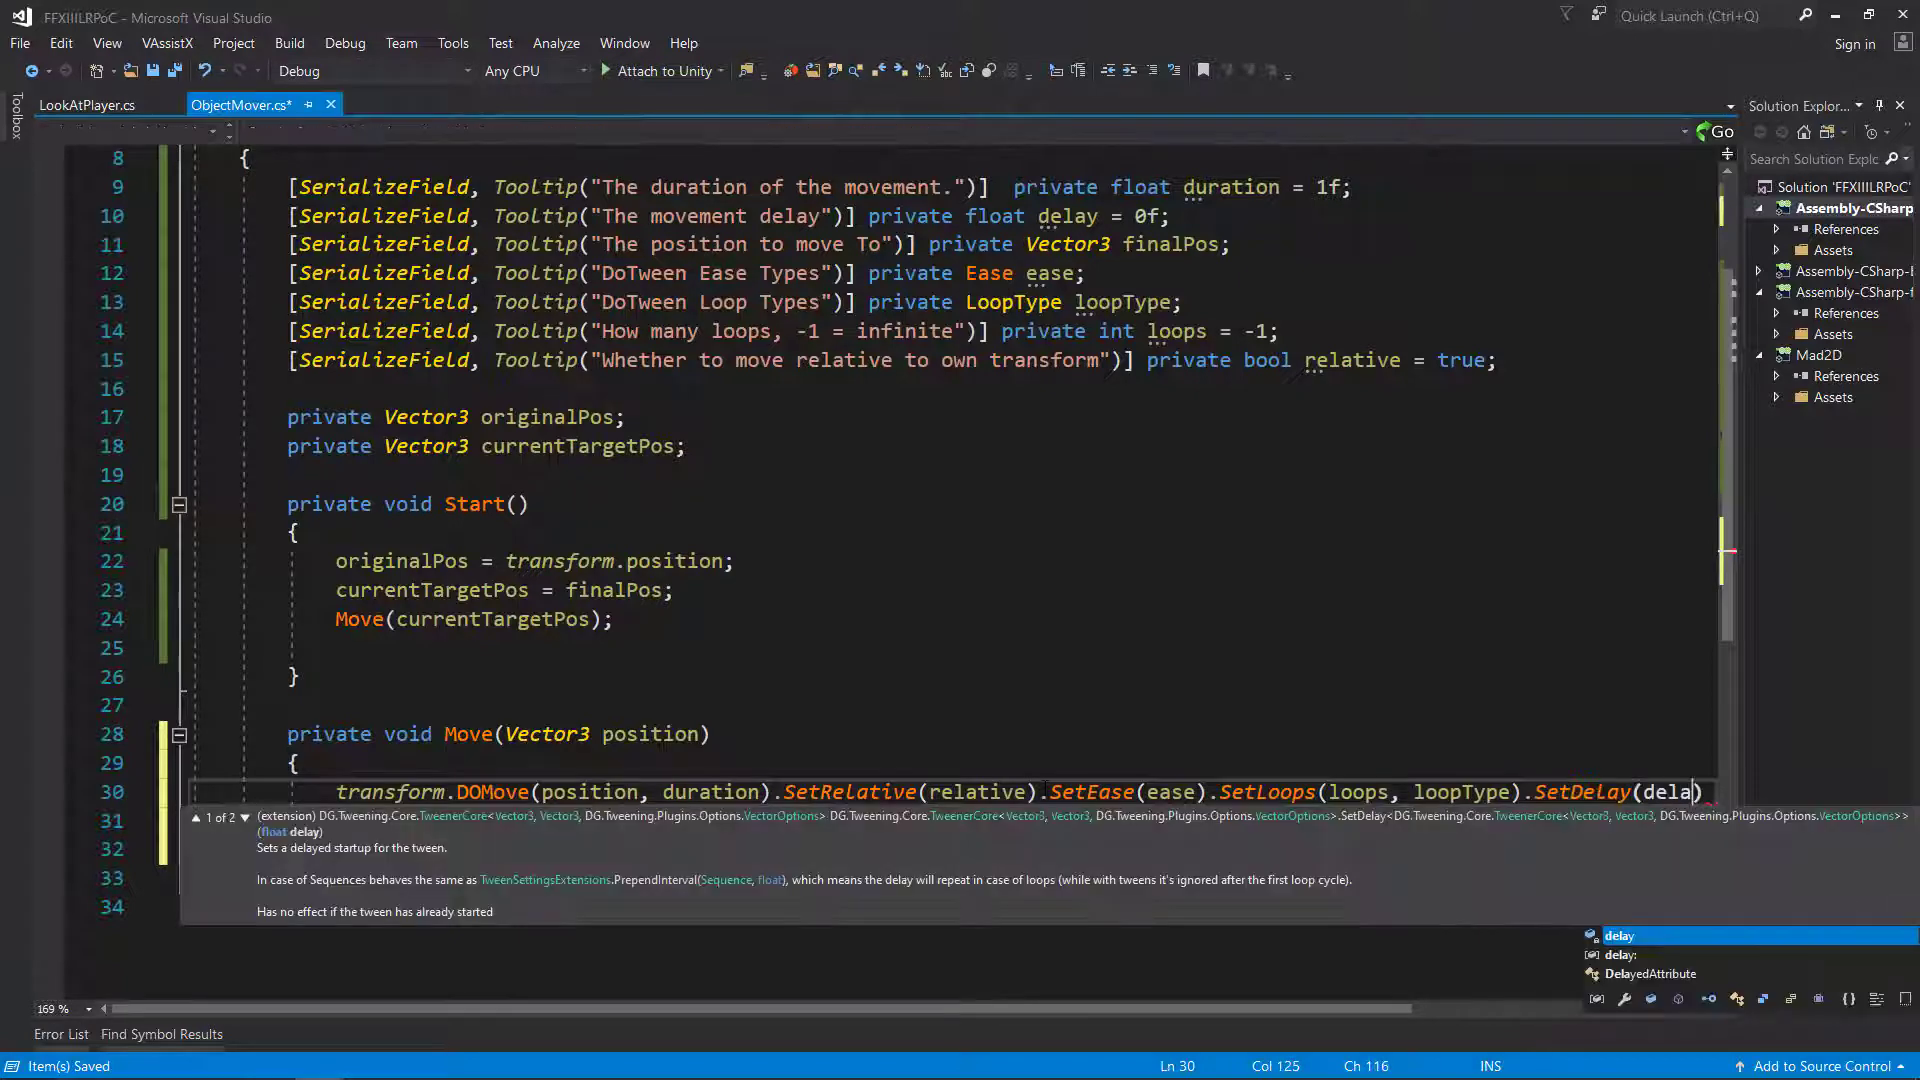
pyautogui.write('y);')
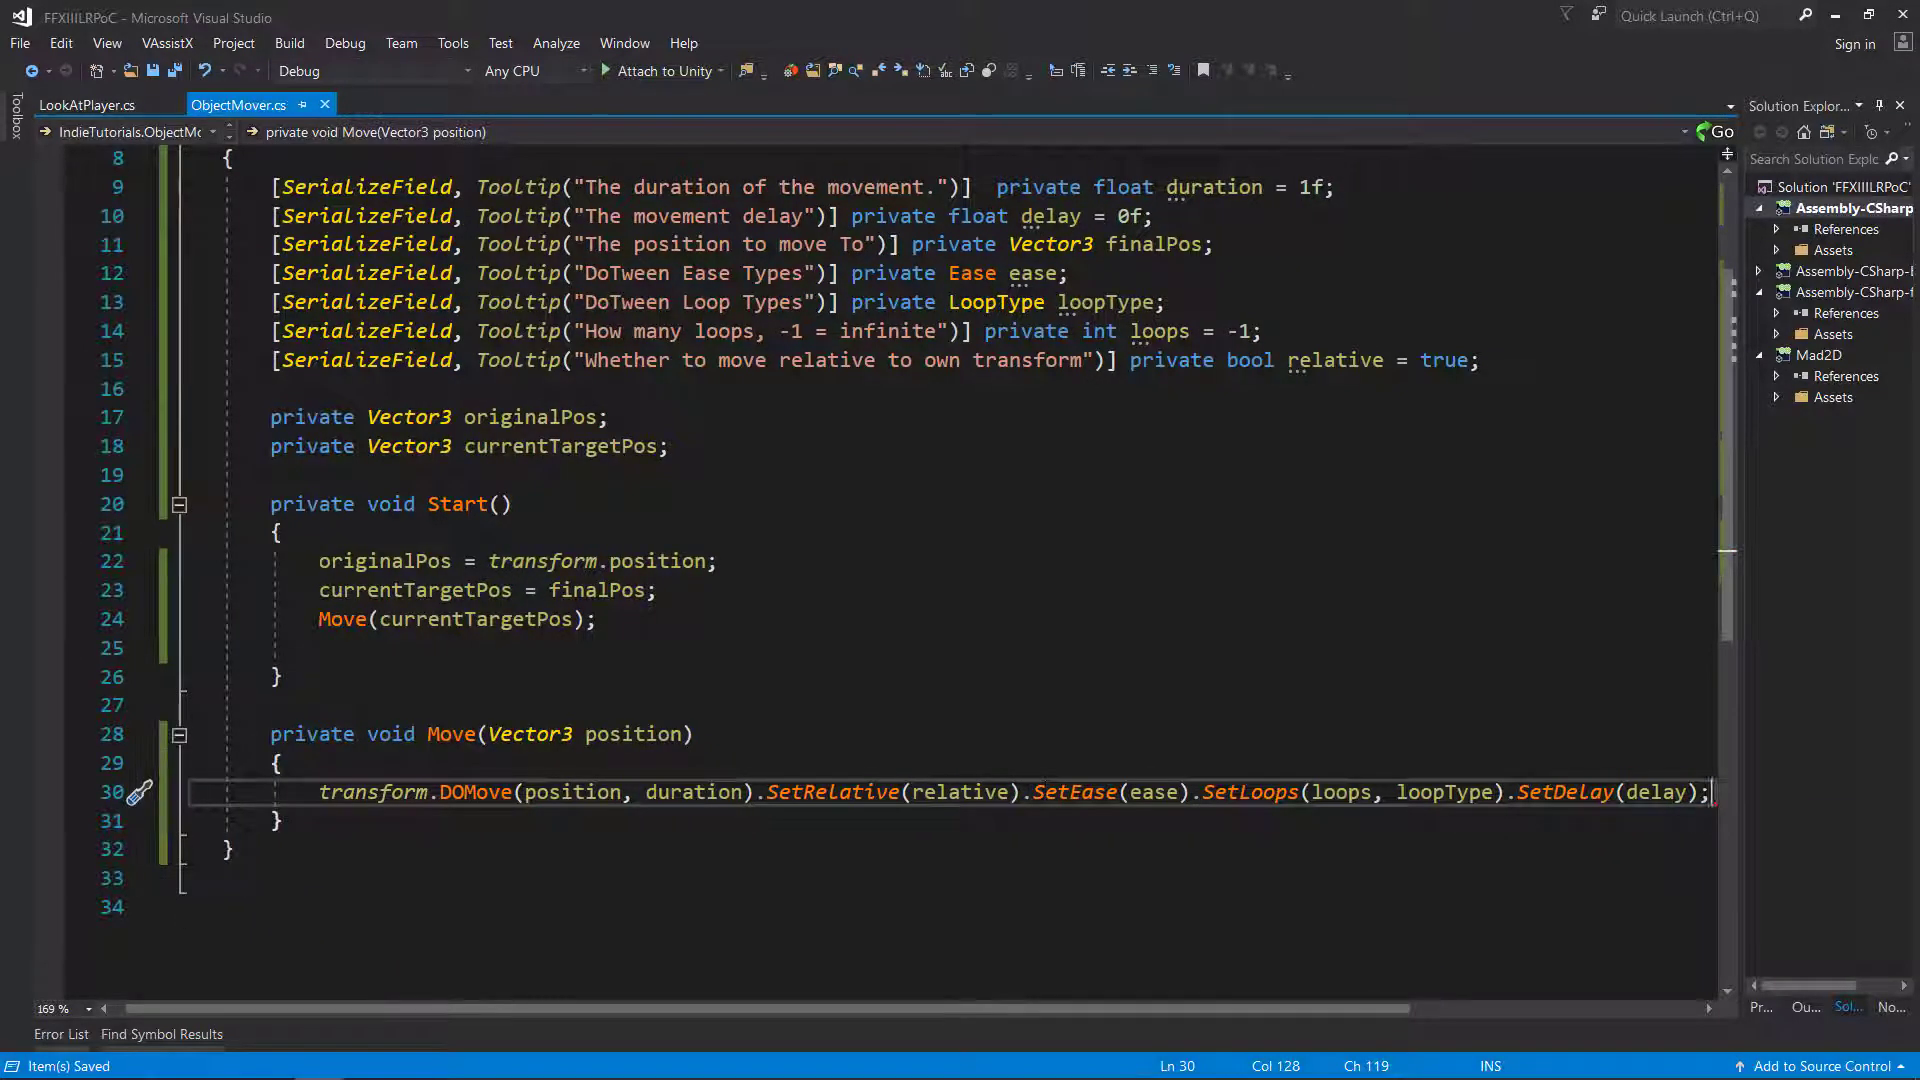
# Break the tween chain so each .Set call sits on its own line.
pyautogui.click(757, 791)
pyautogui.press('Return')
pyautogui.click(632, 820)
pyautogui.press('Return')
pyautogui.click(535, 849)
pyautogui.press('Return')
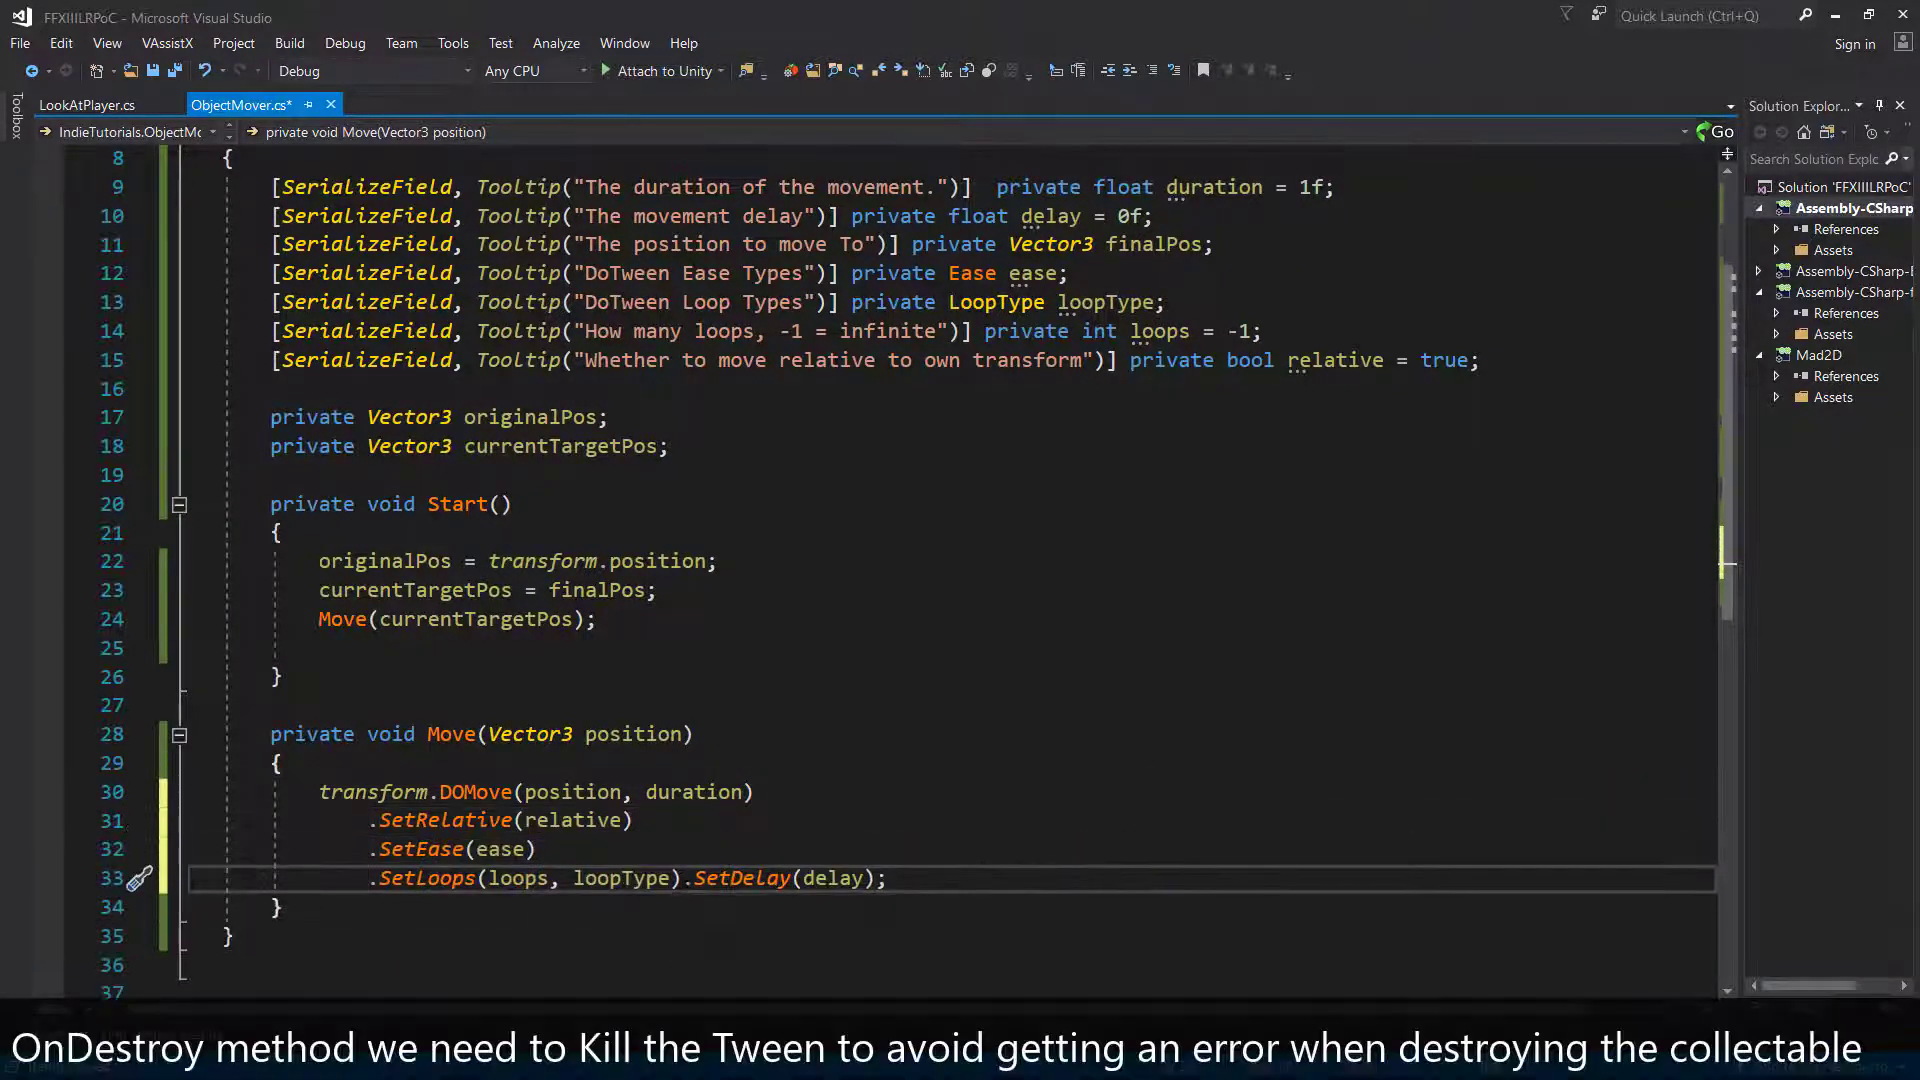
pyautogui.click(686, 878)
pyautogui.press('Return')
# Below Move, add an OnDestroy method calling transform.DOKill(), then minimize Visual Studio.
pyautogui.scroll(-3, 900, 560)
pyautogui.click(284, 677)
pyautogui.press('Return')
pyautogui.press('Return')
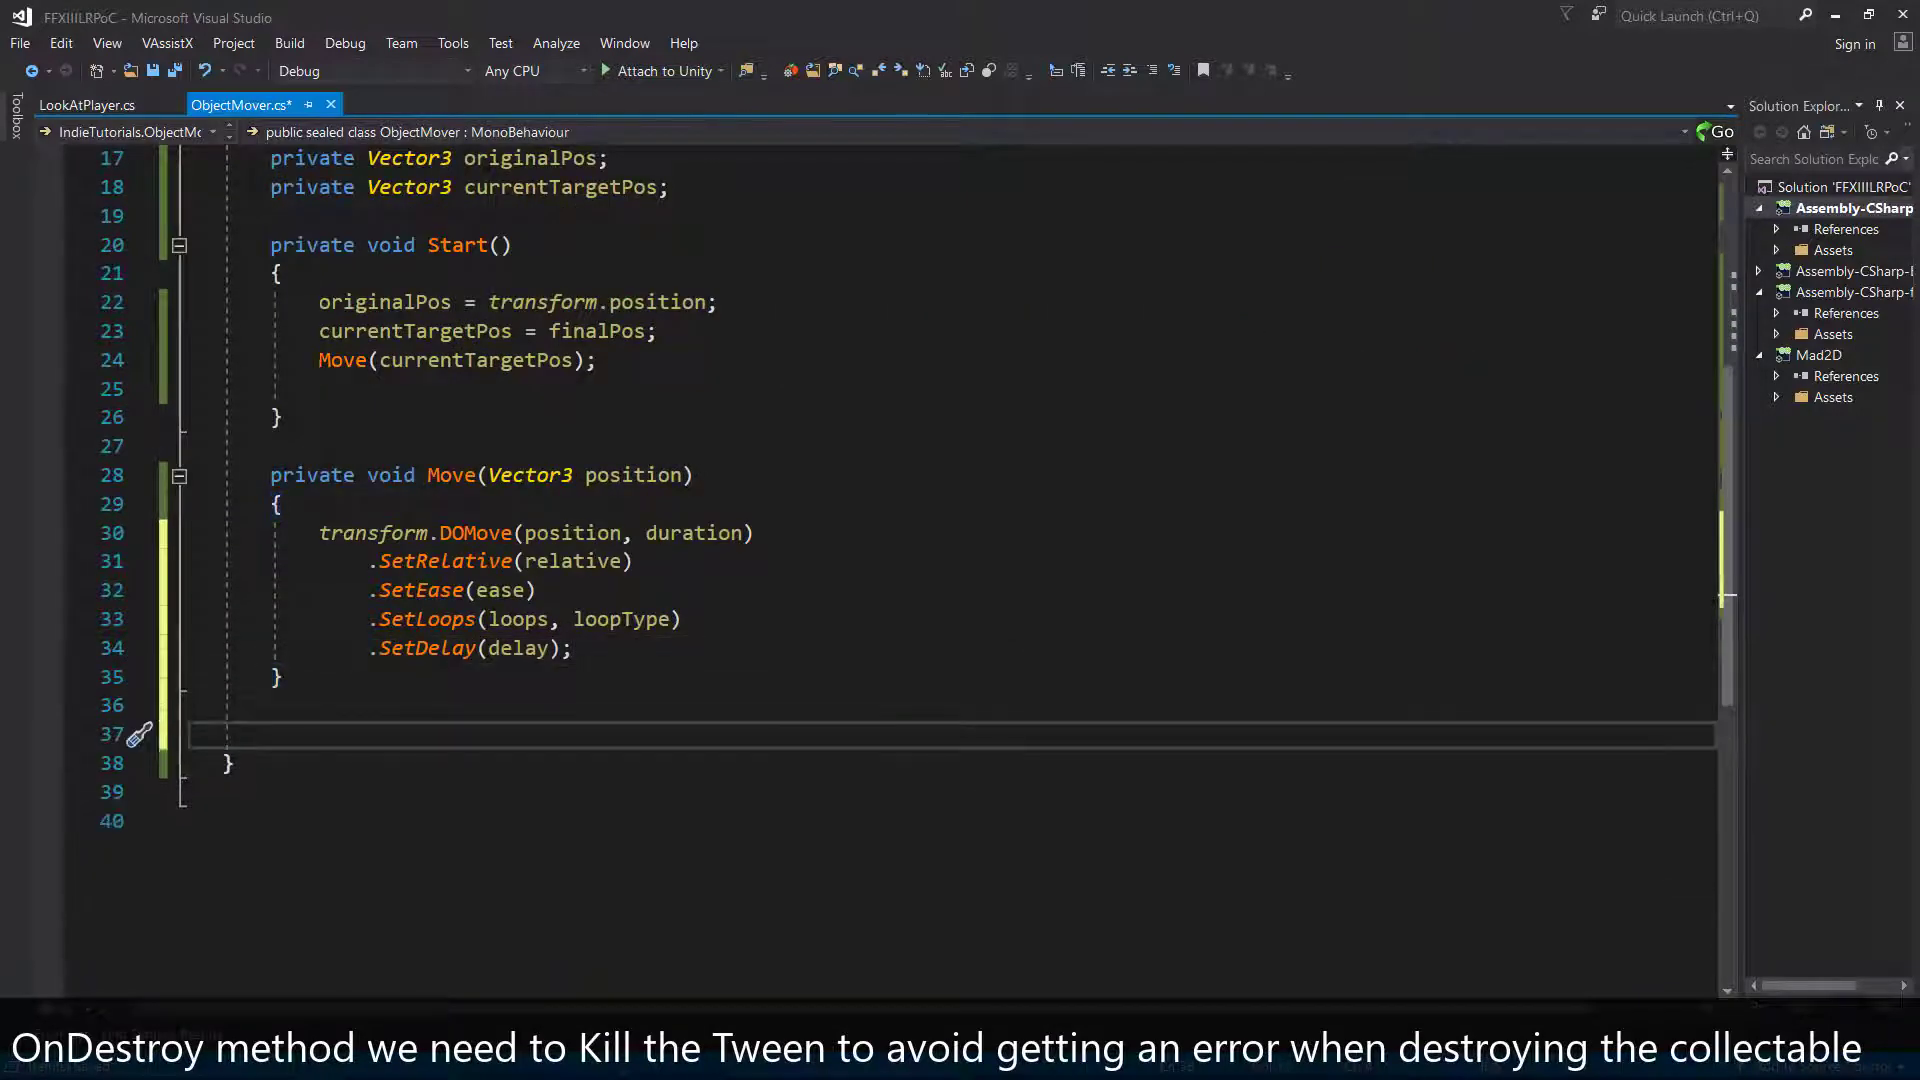
pyautogui.write('OnDes')
pyautogui.press('Return')
pyautogui.write('tra')
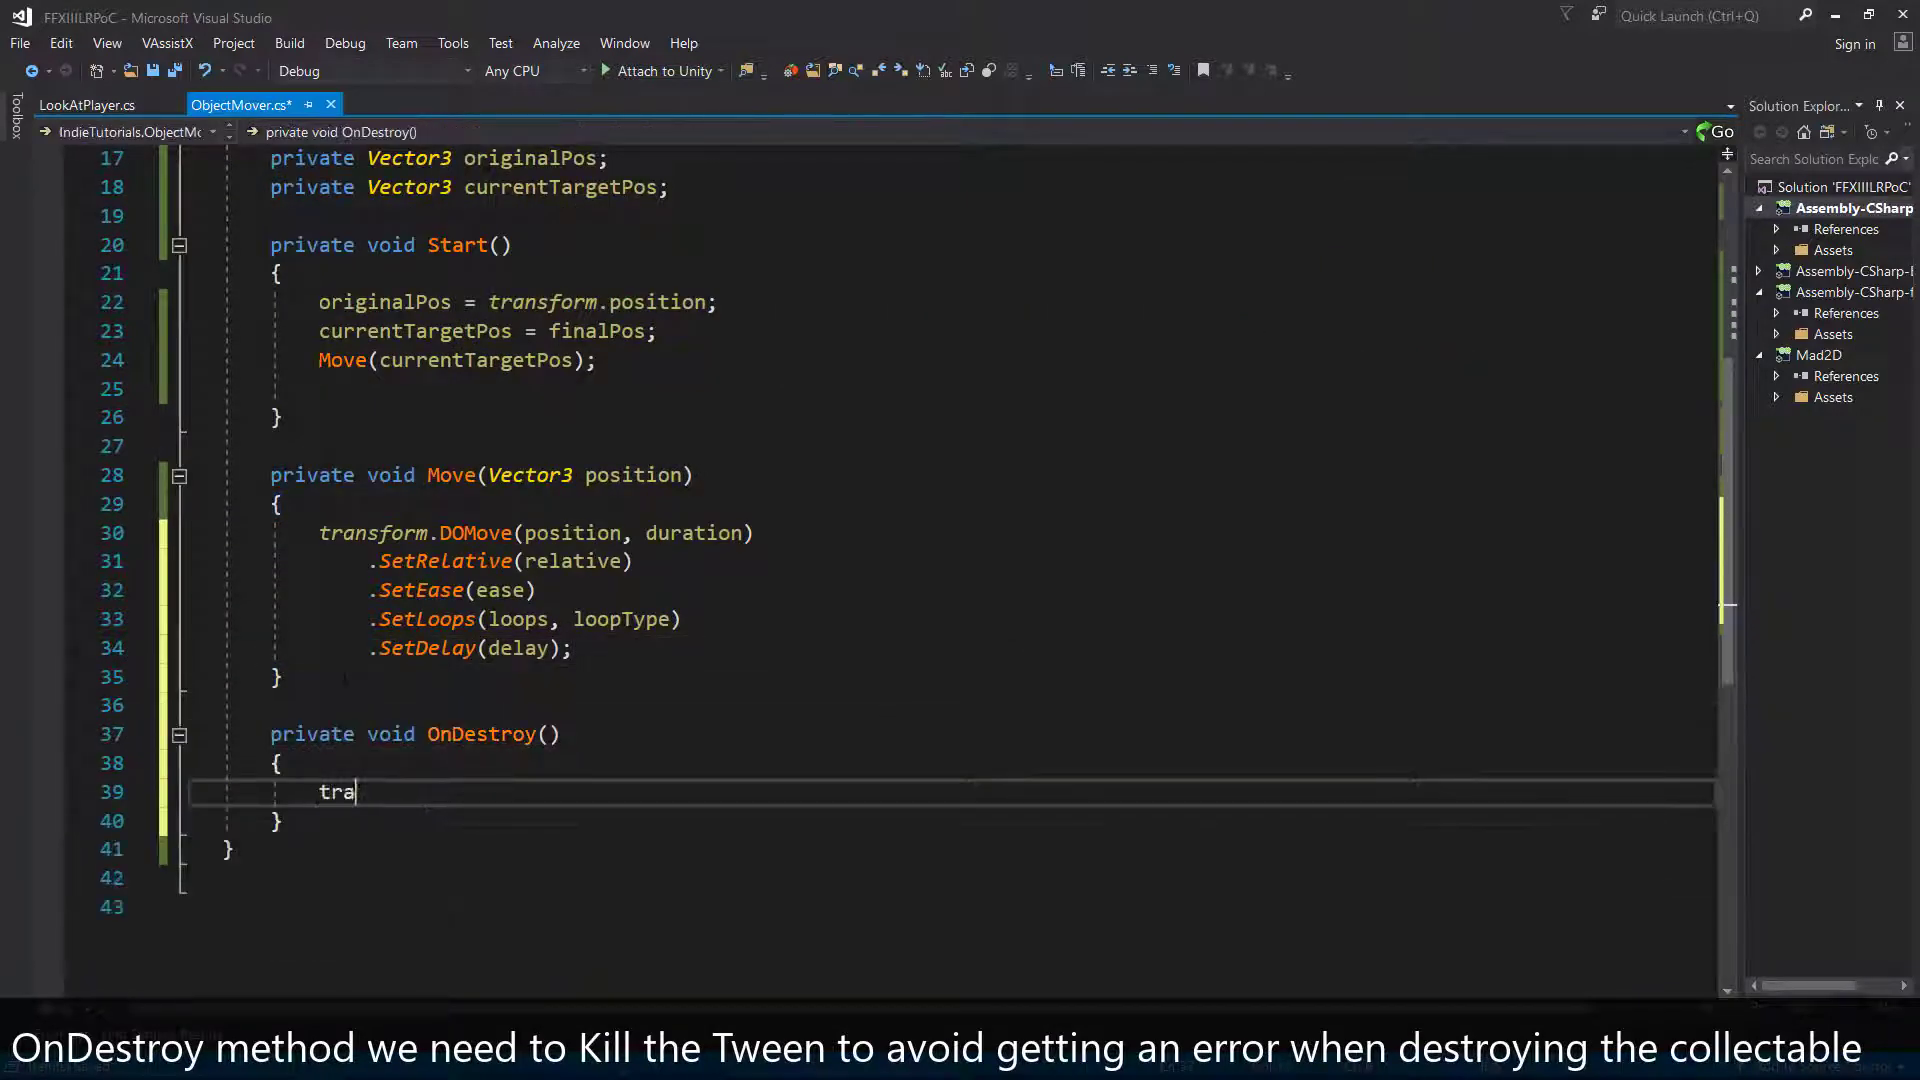
pyautogui.write('nsform.dOKI')
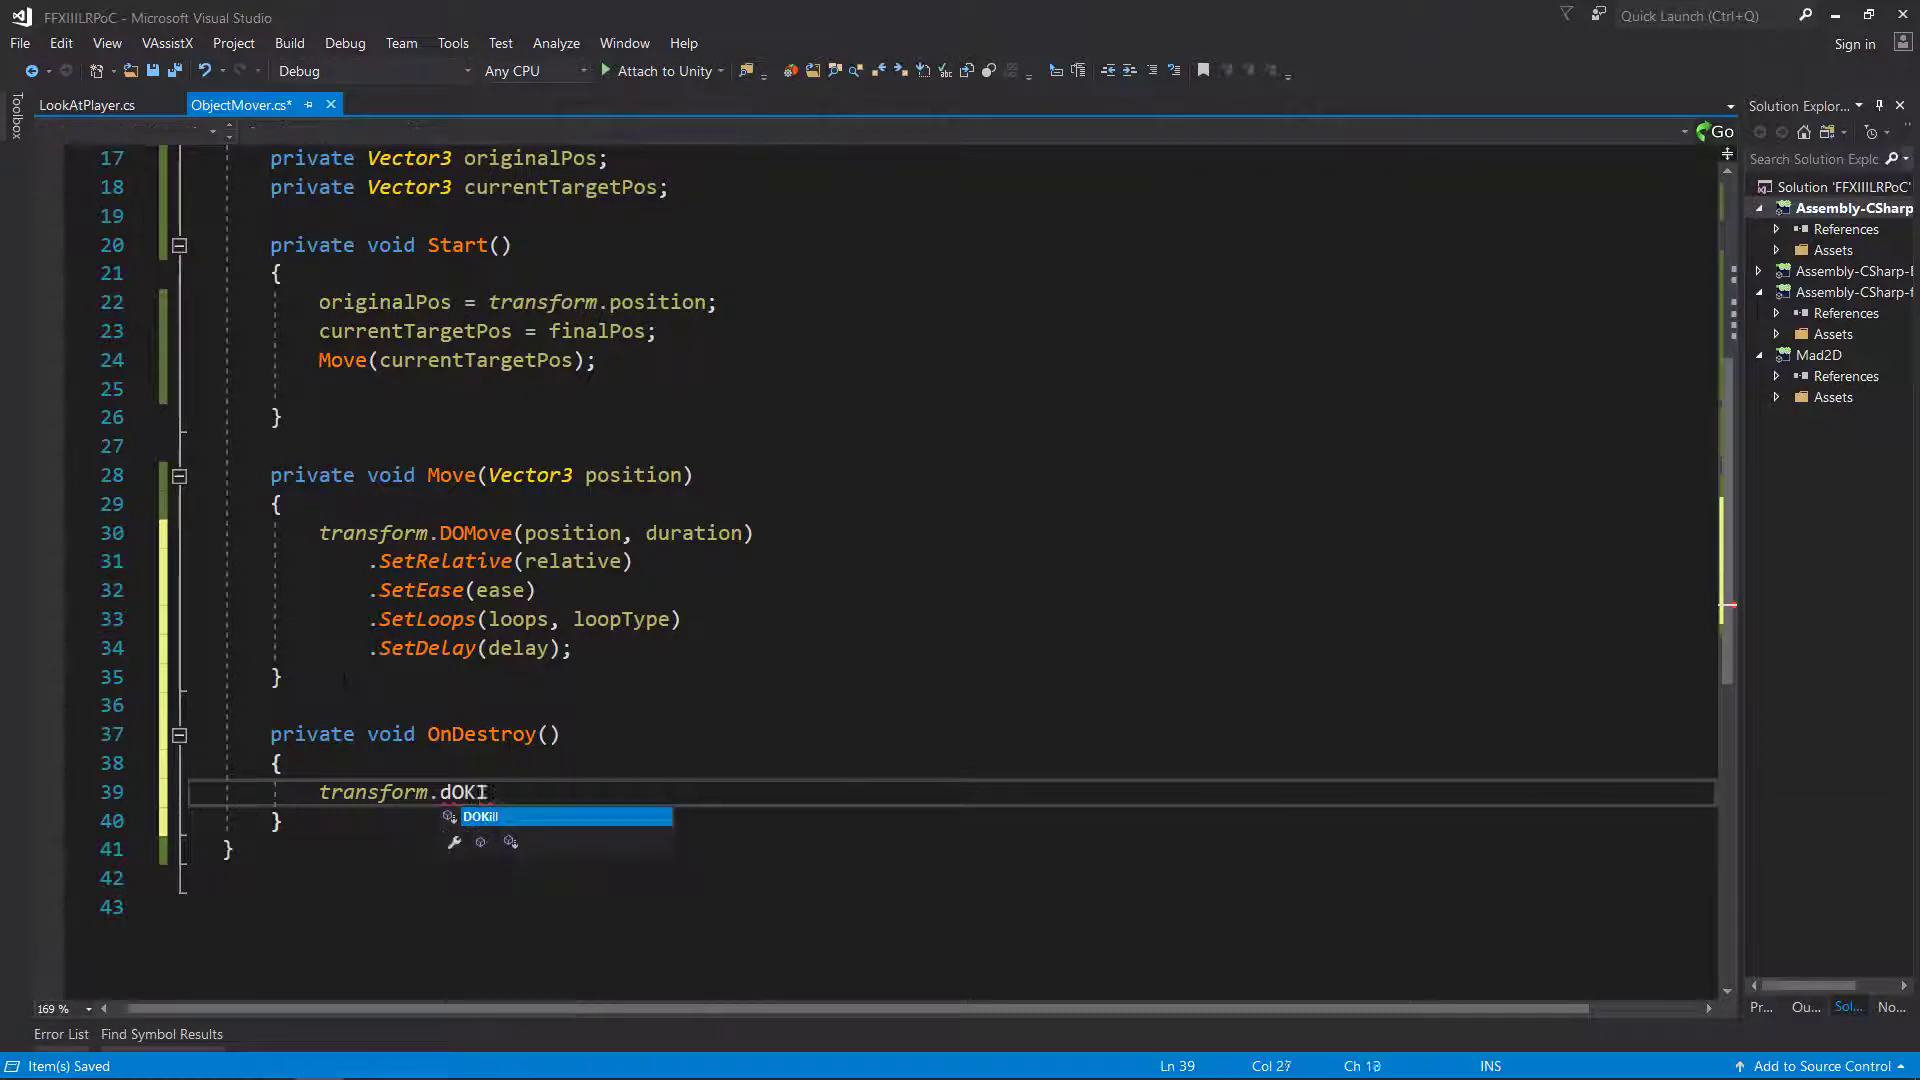
pyautogui.write('()')
pyautogui.press('Up')
pyautogui.press('Up')
pyautogui.press('Up')
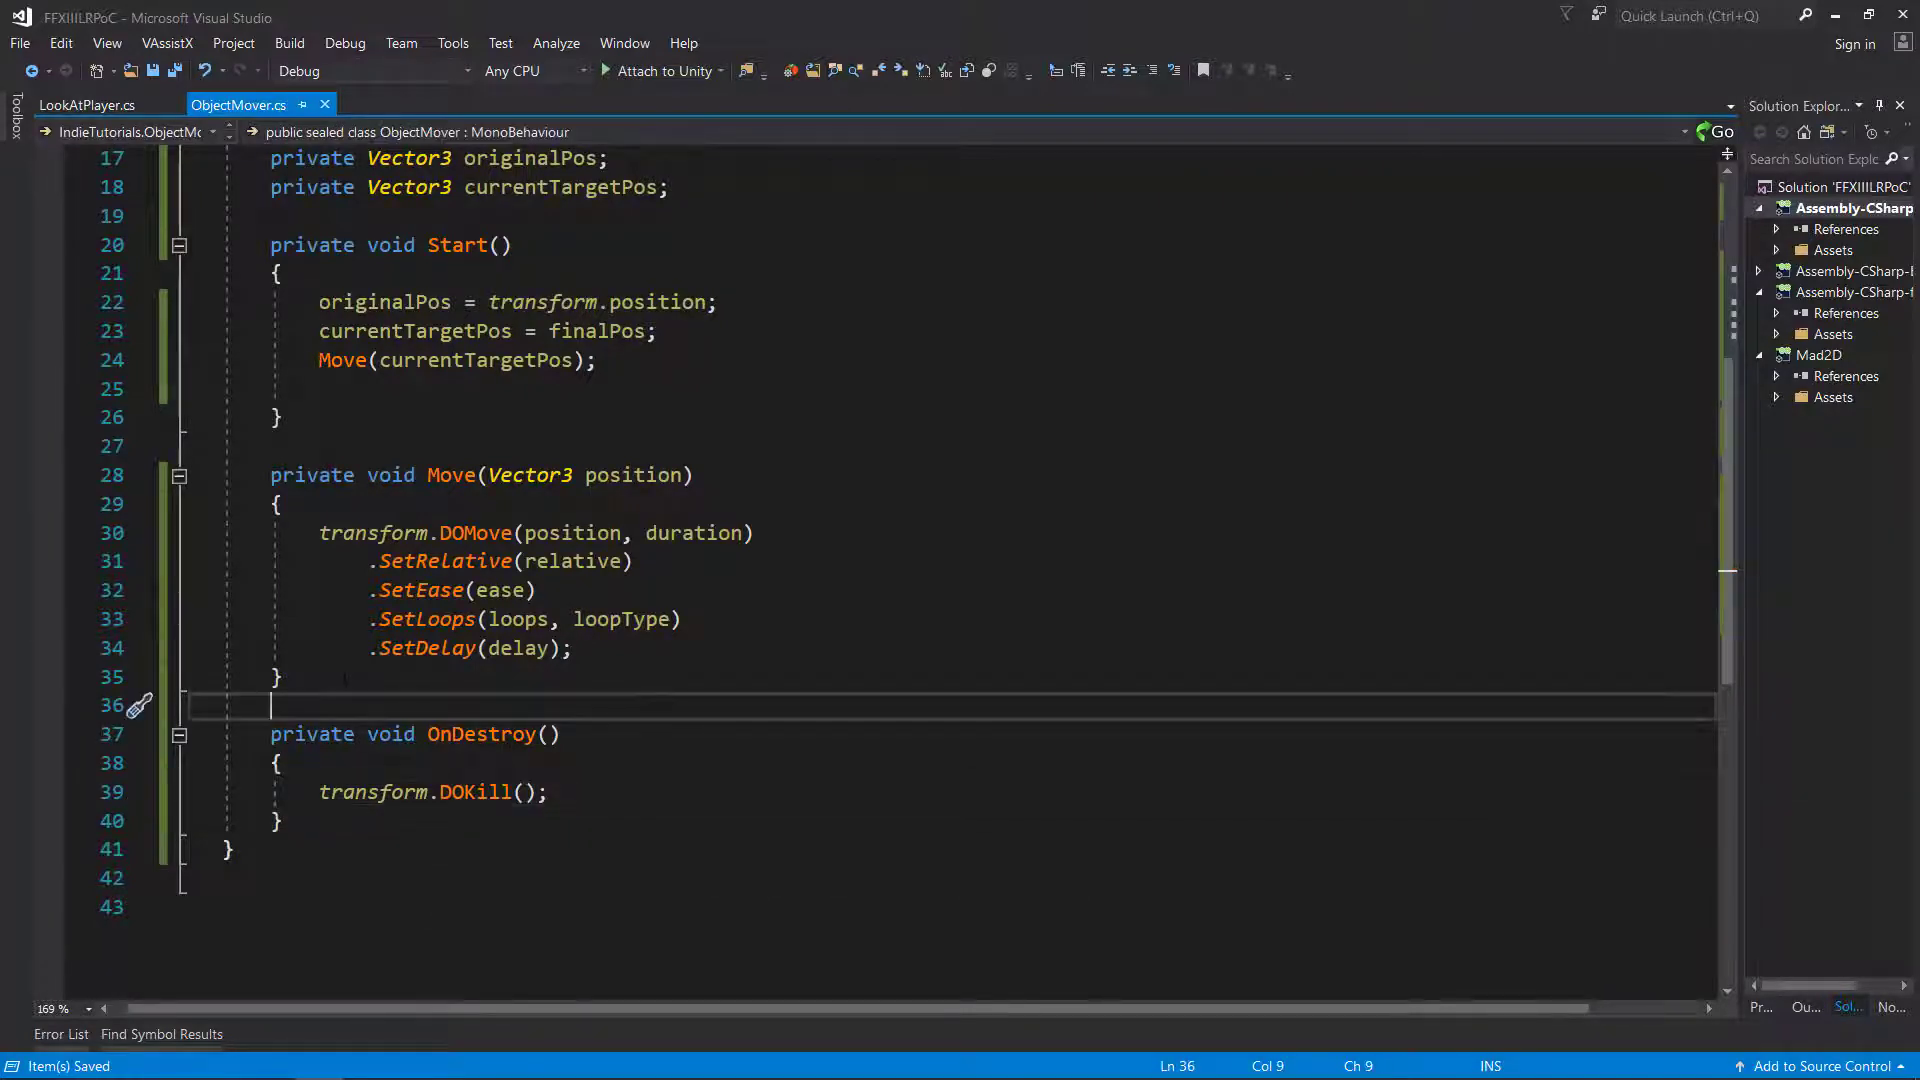
pyautogui.scroll(5, 345, 680)
pyautogui.click(1822, 28)
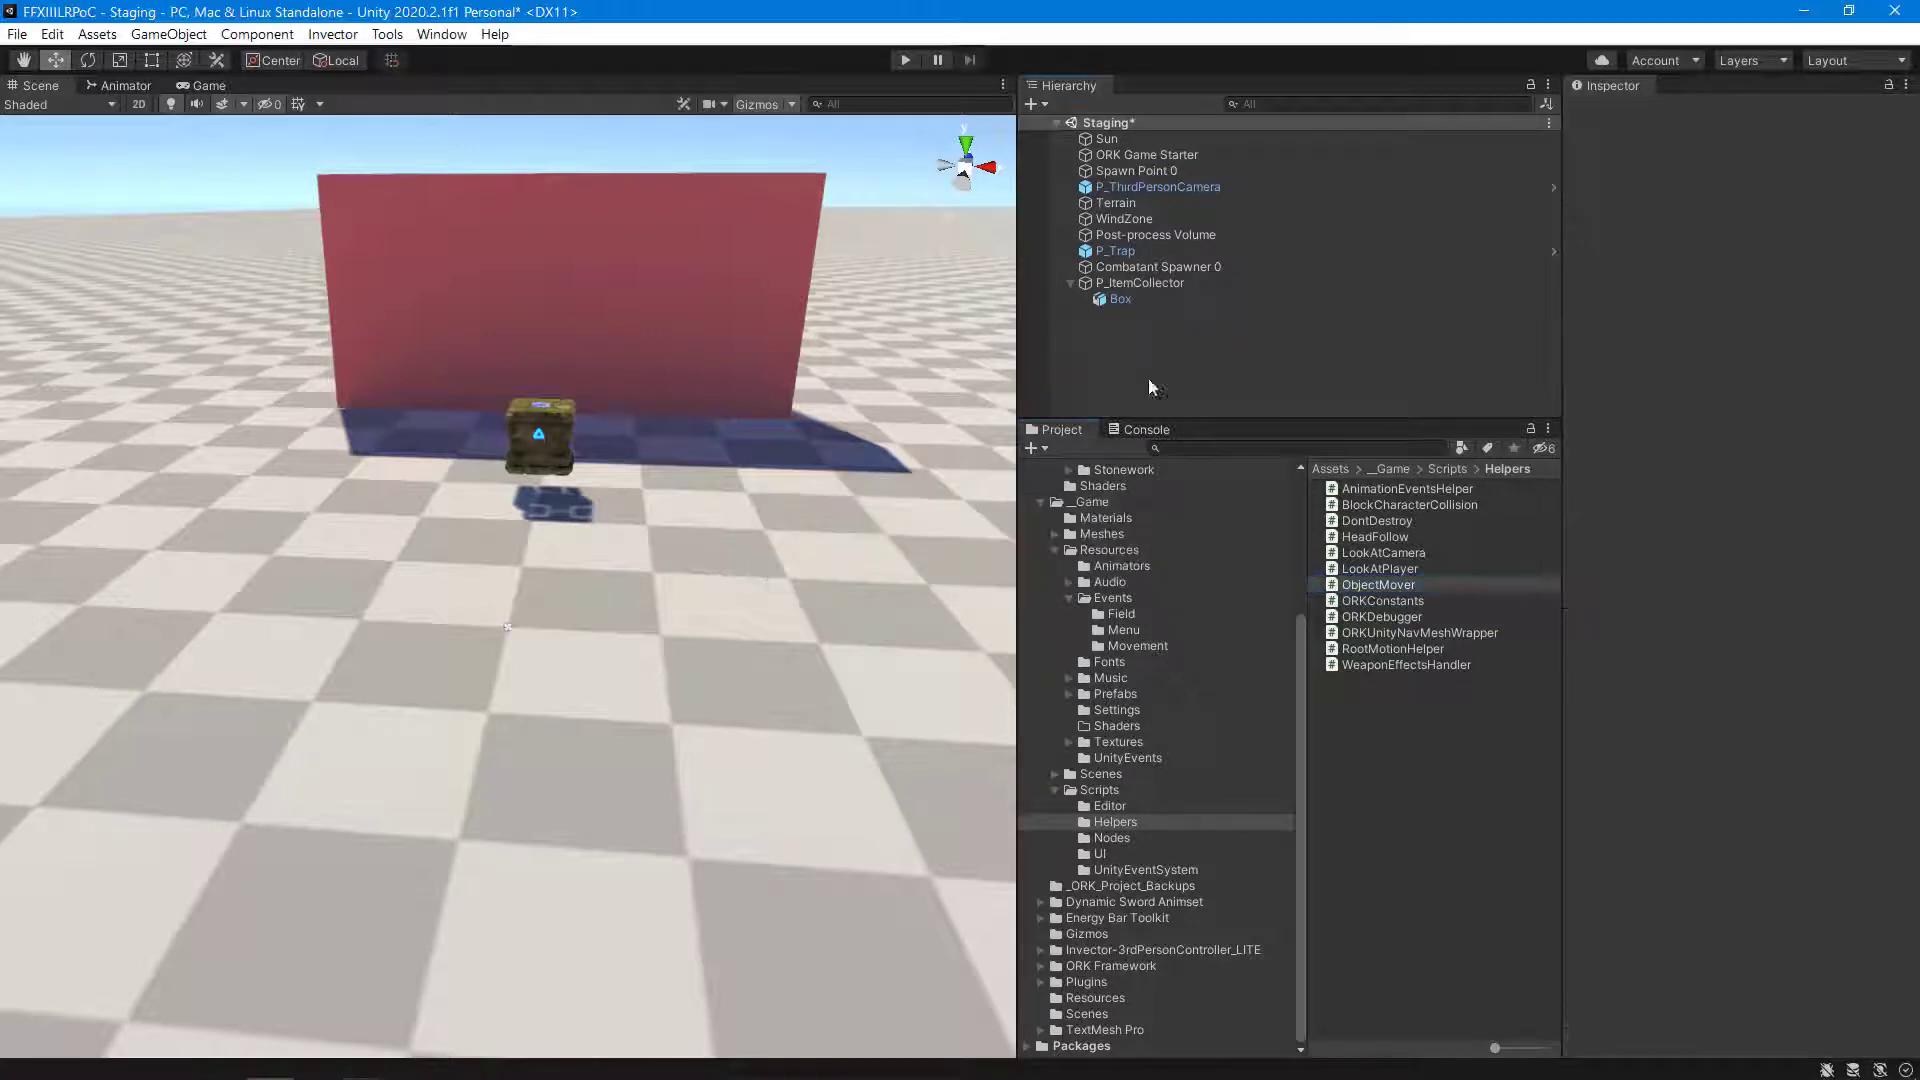
# On P_ItemCollector's Object Mover, set Final Pos Y to 0.8, Ease to In Out Quad, Loop Type to Yoyo.
pyautogui.click(1112, 284)
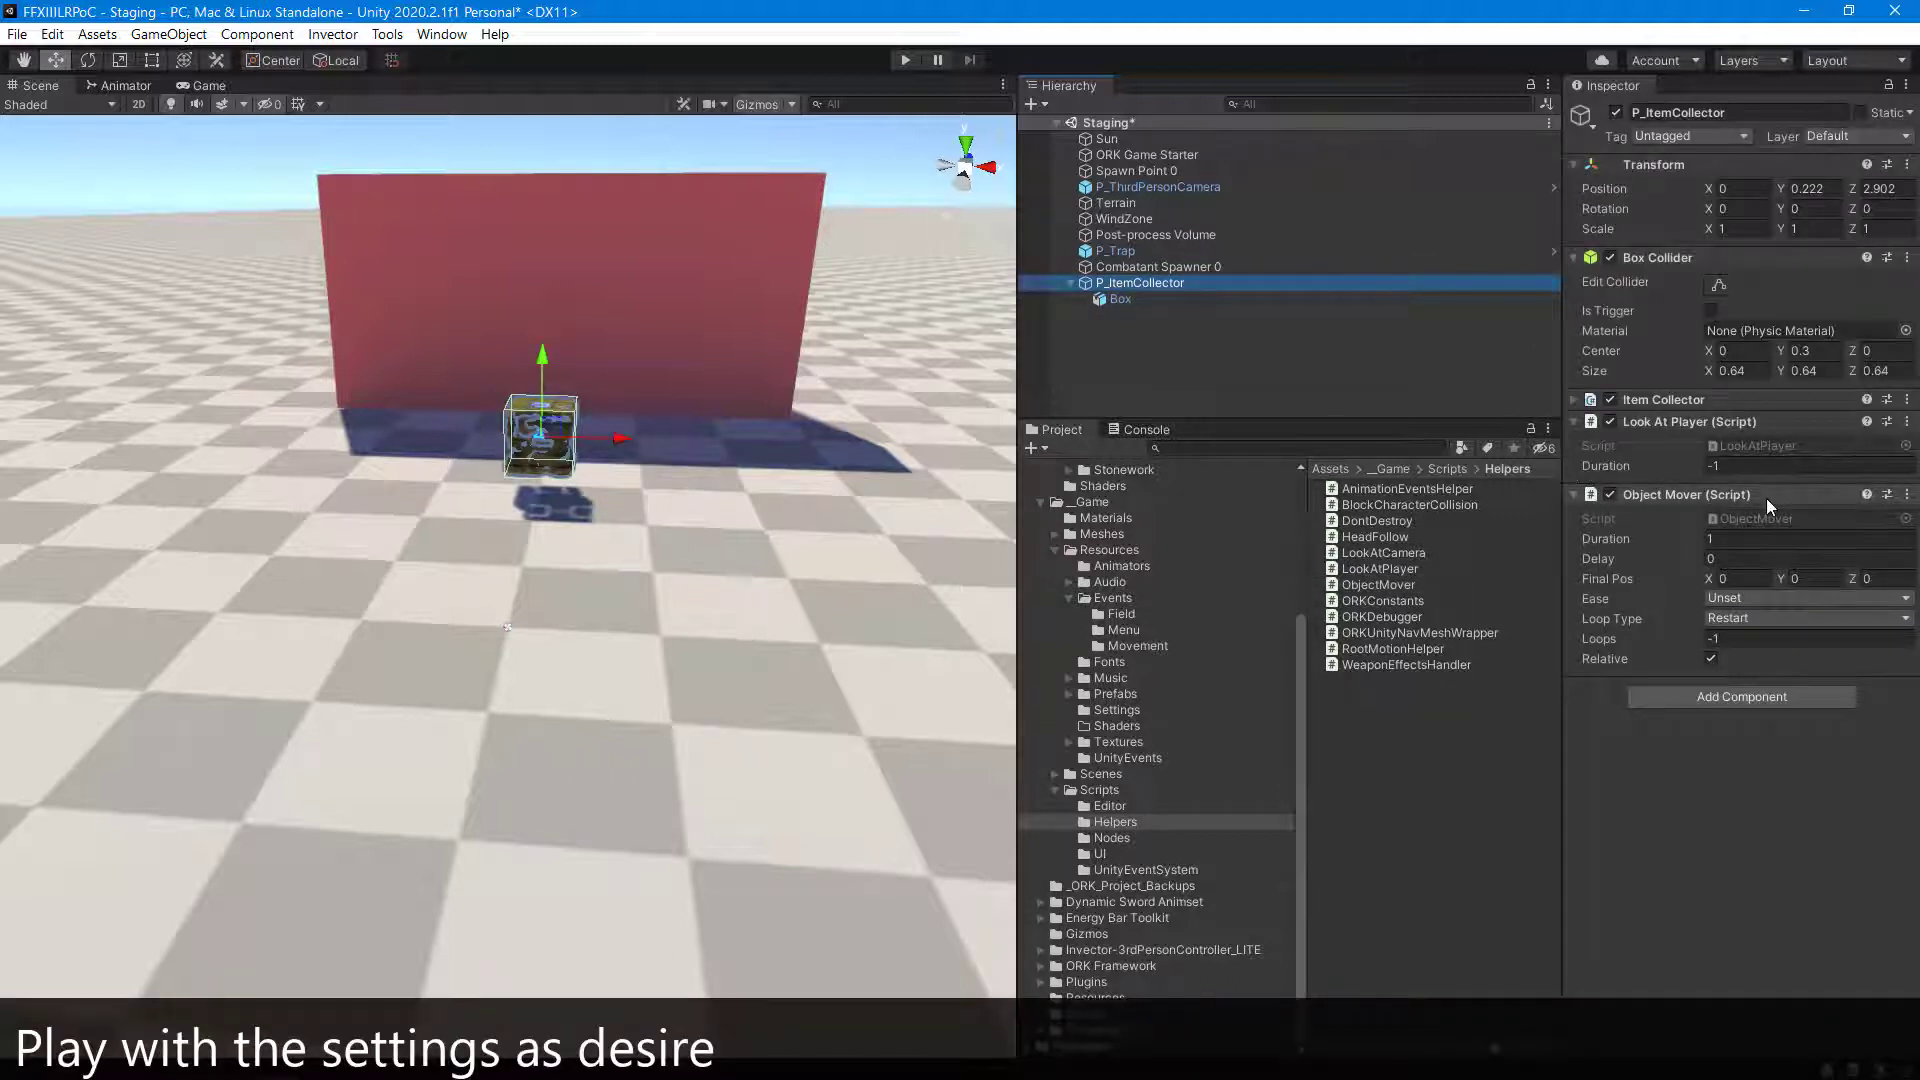
pyautogui.click(1806, 578)
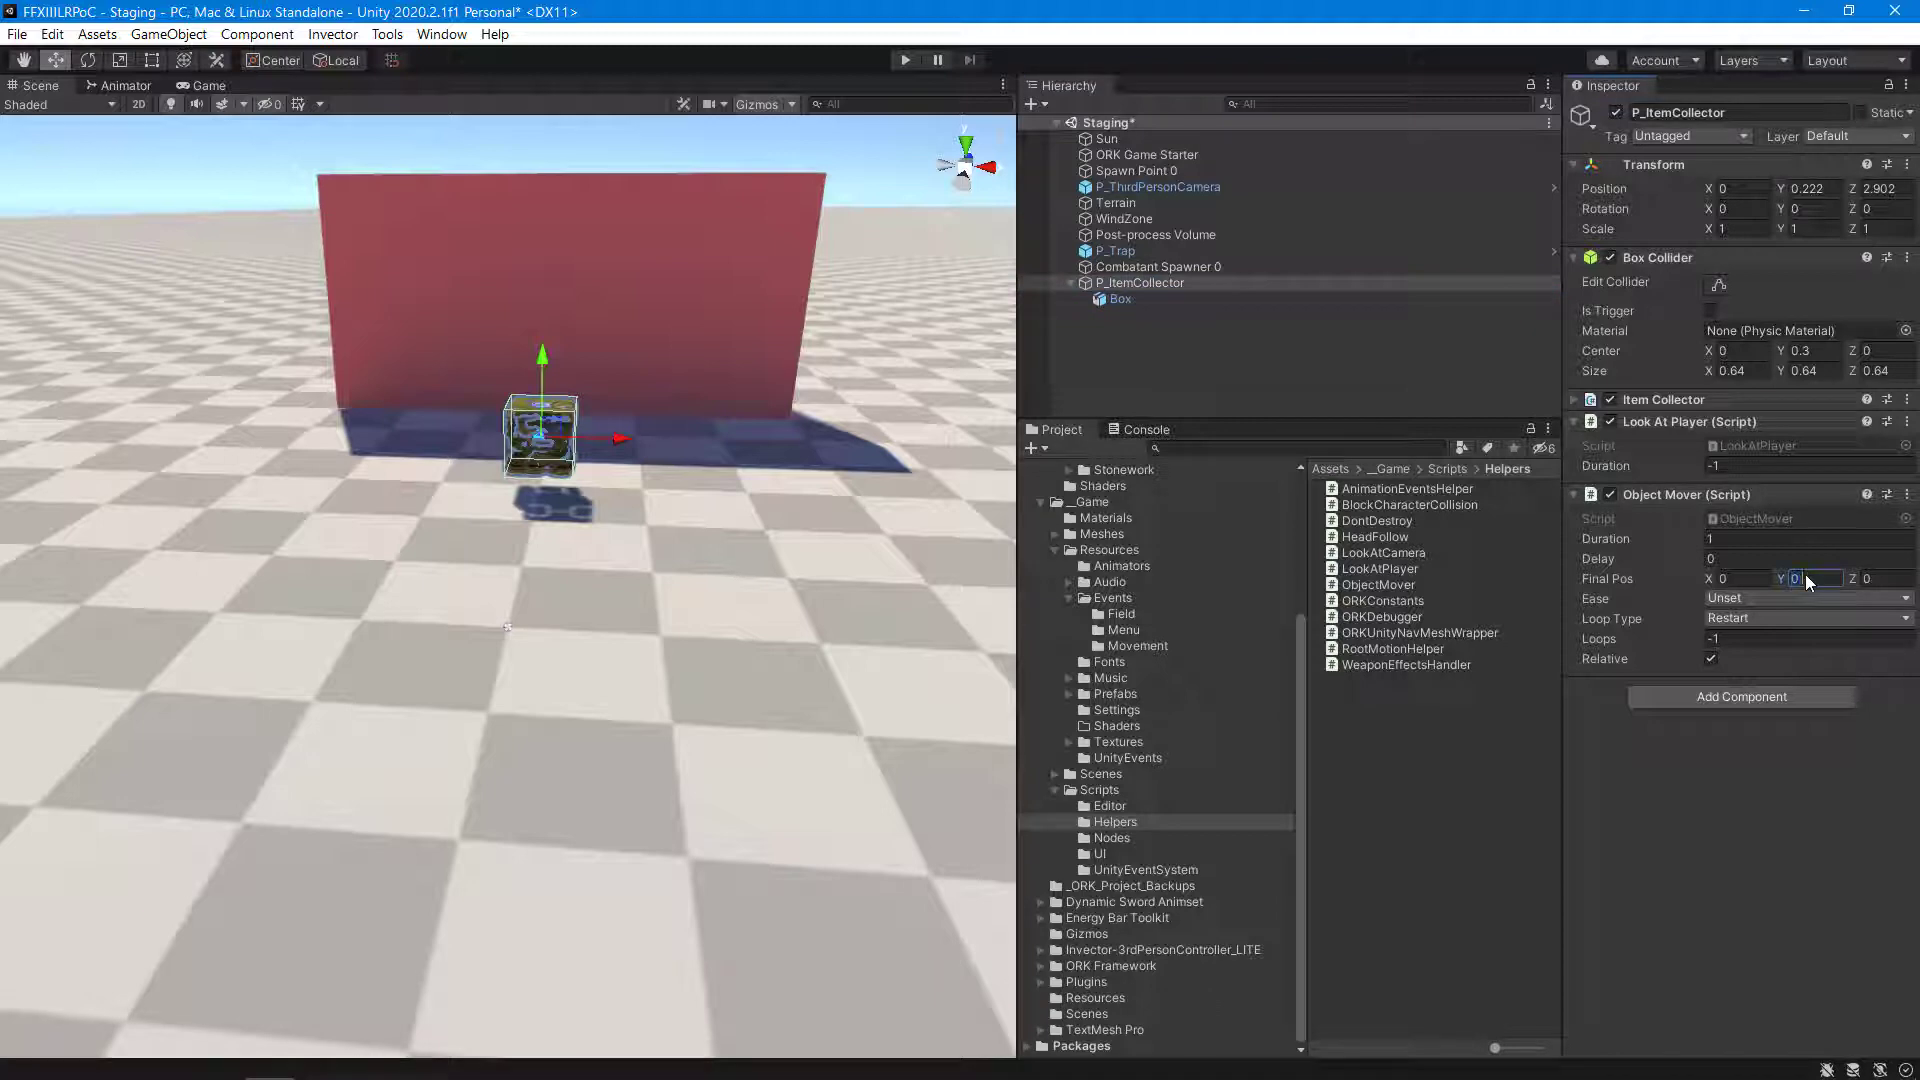
pyautogui.write('0.8')
pyautogui.click(1796, 597)
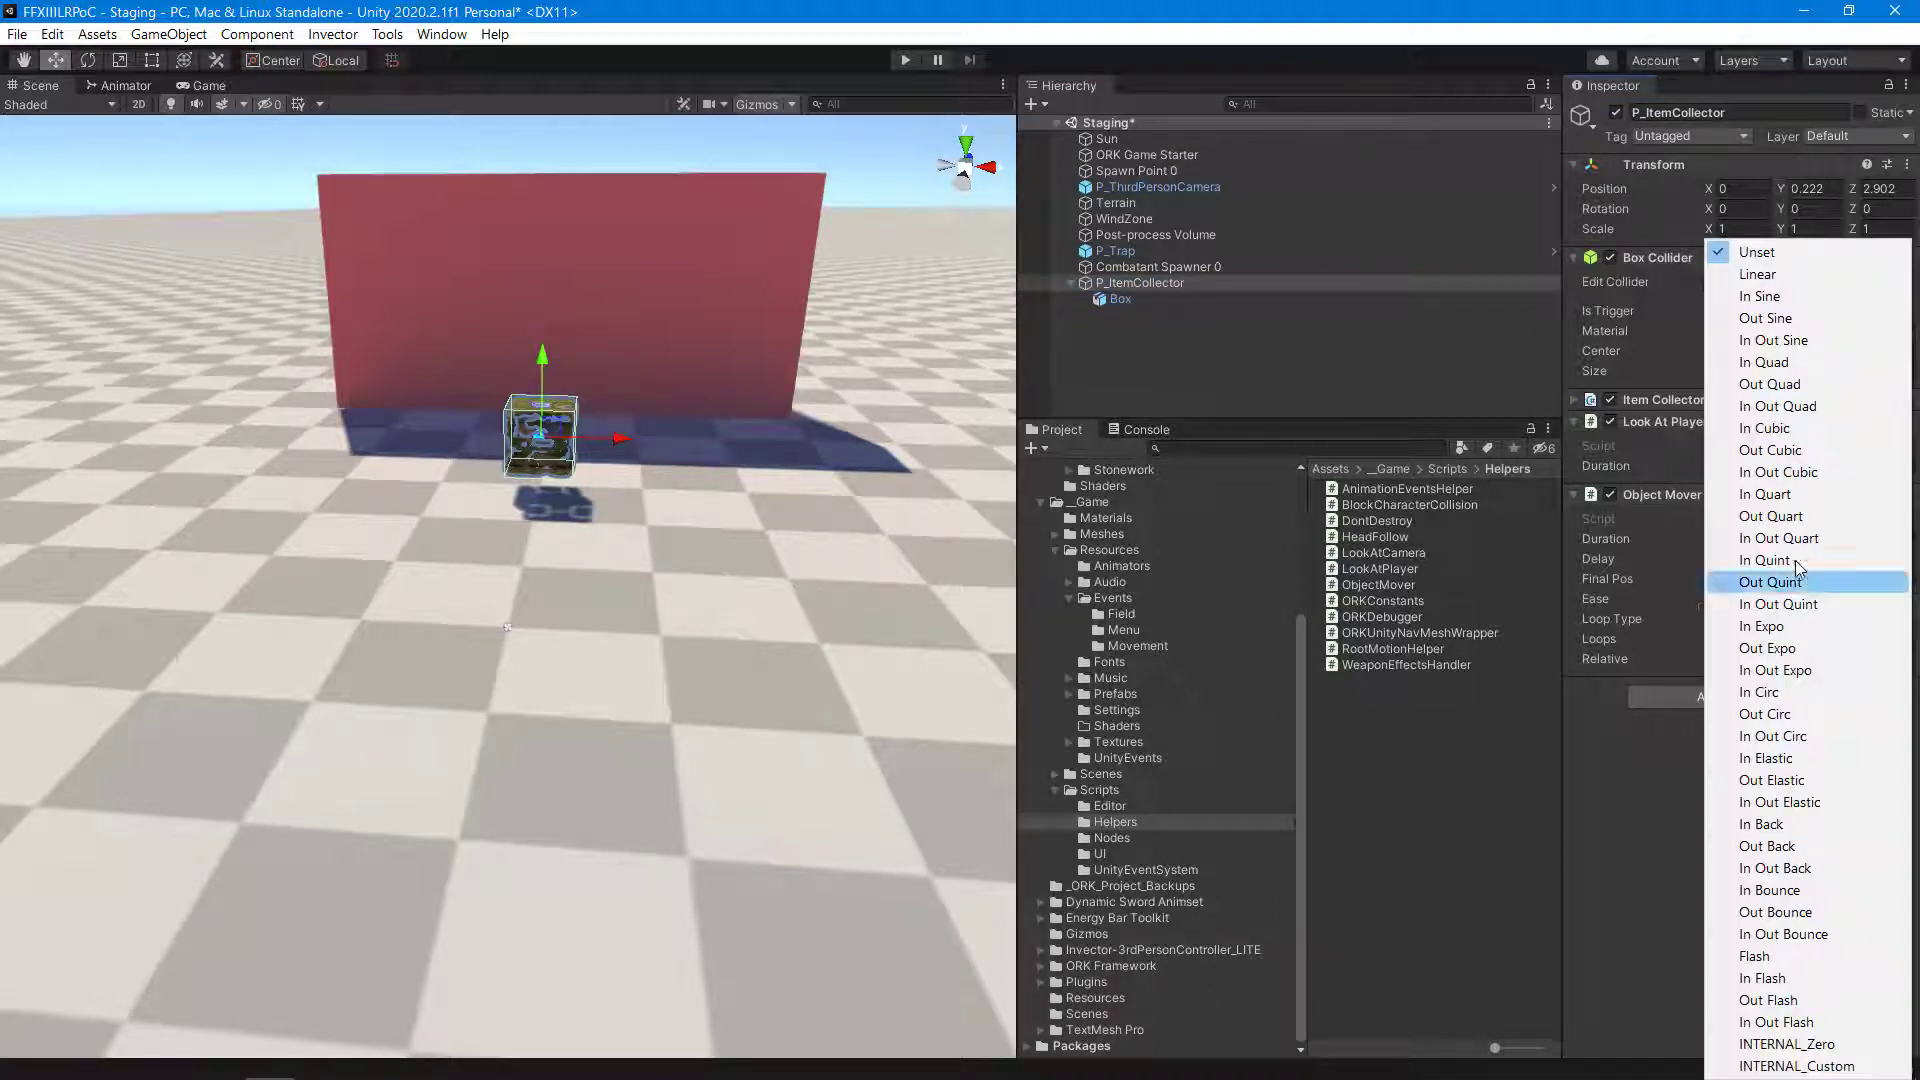
pyautogui.click(1790, 406)
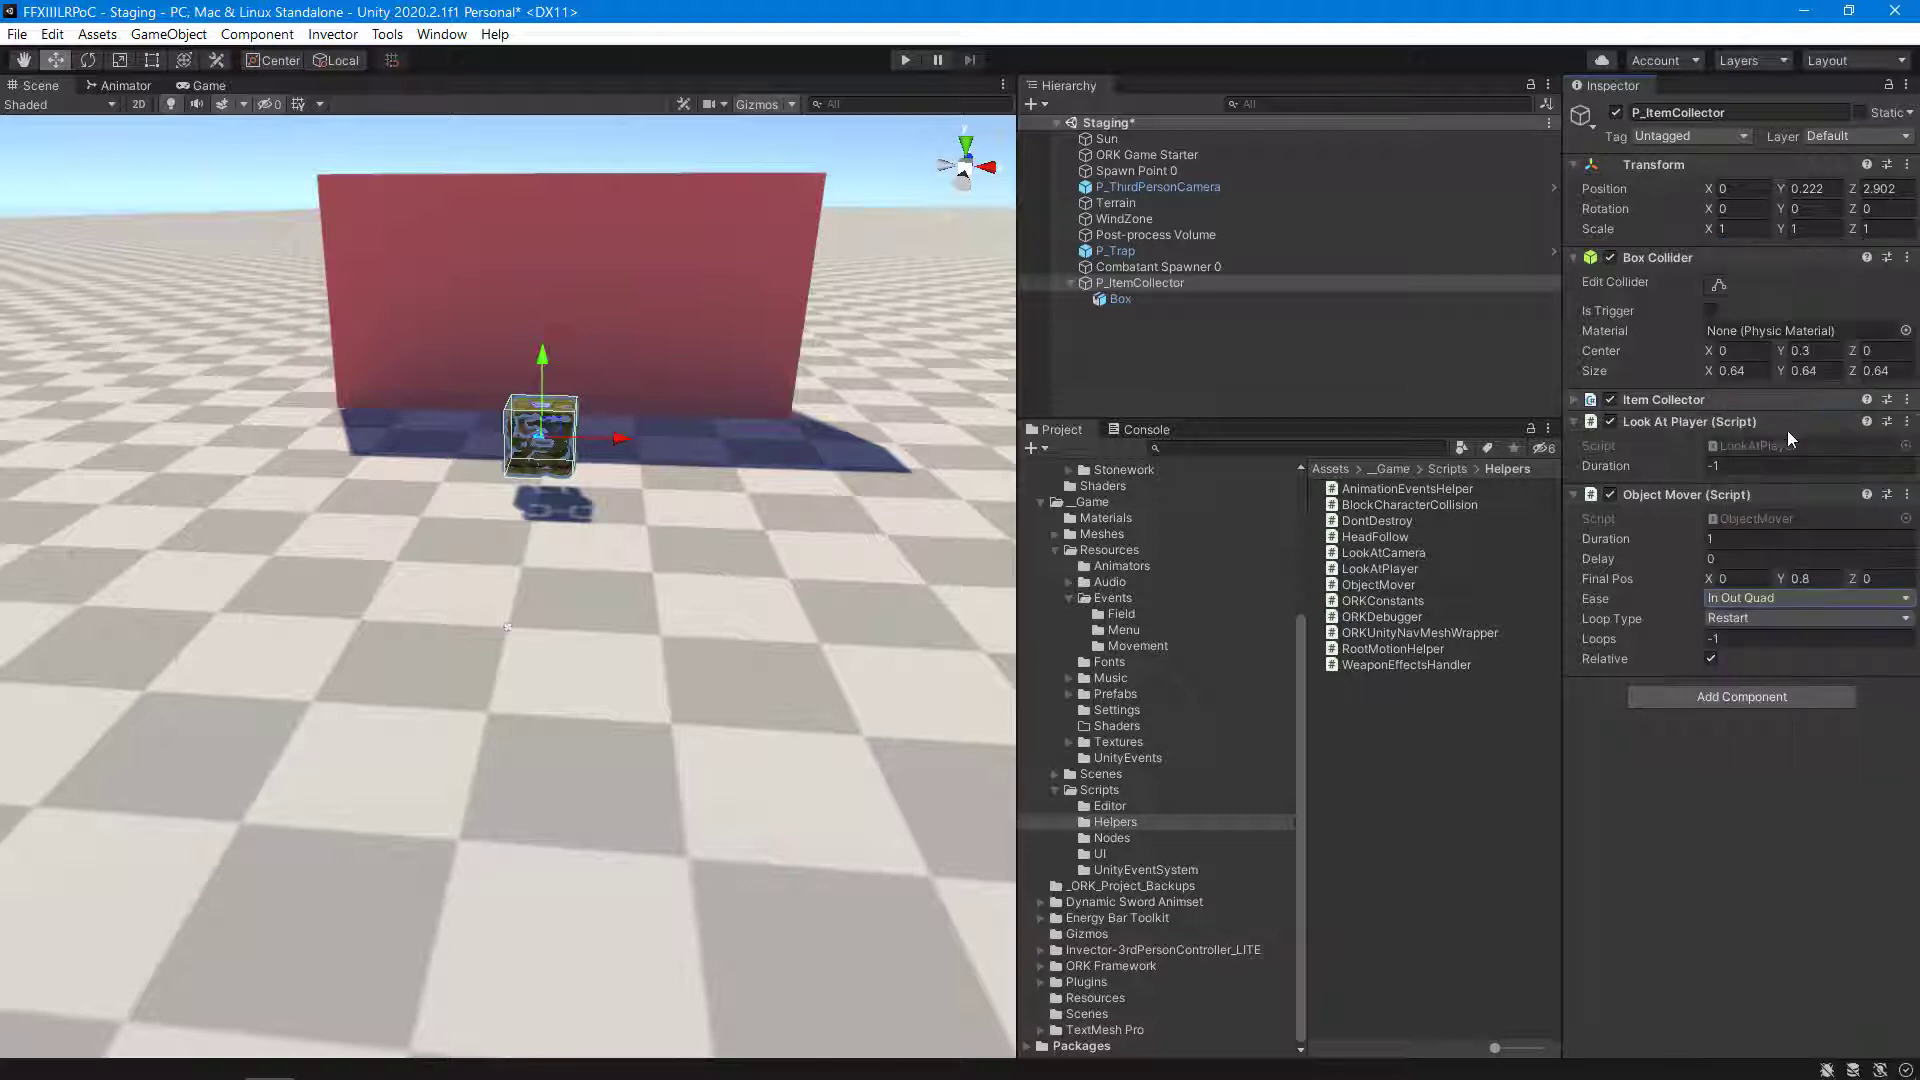
pyautogui.click(1772, 616)
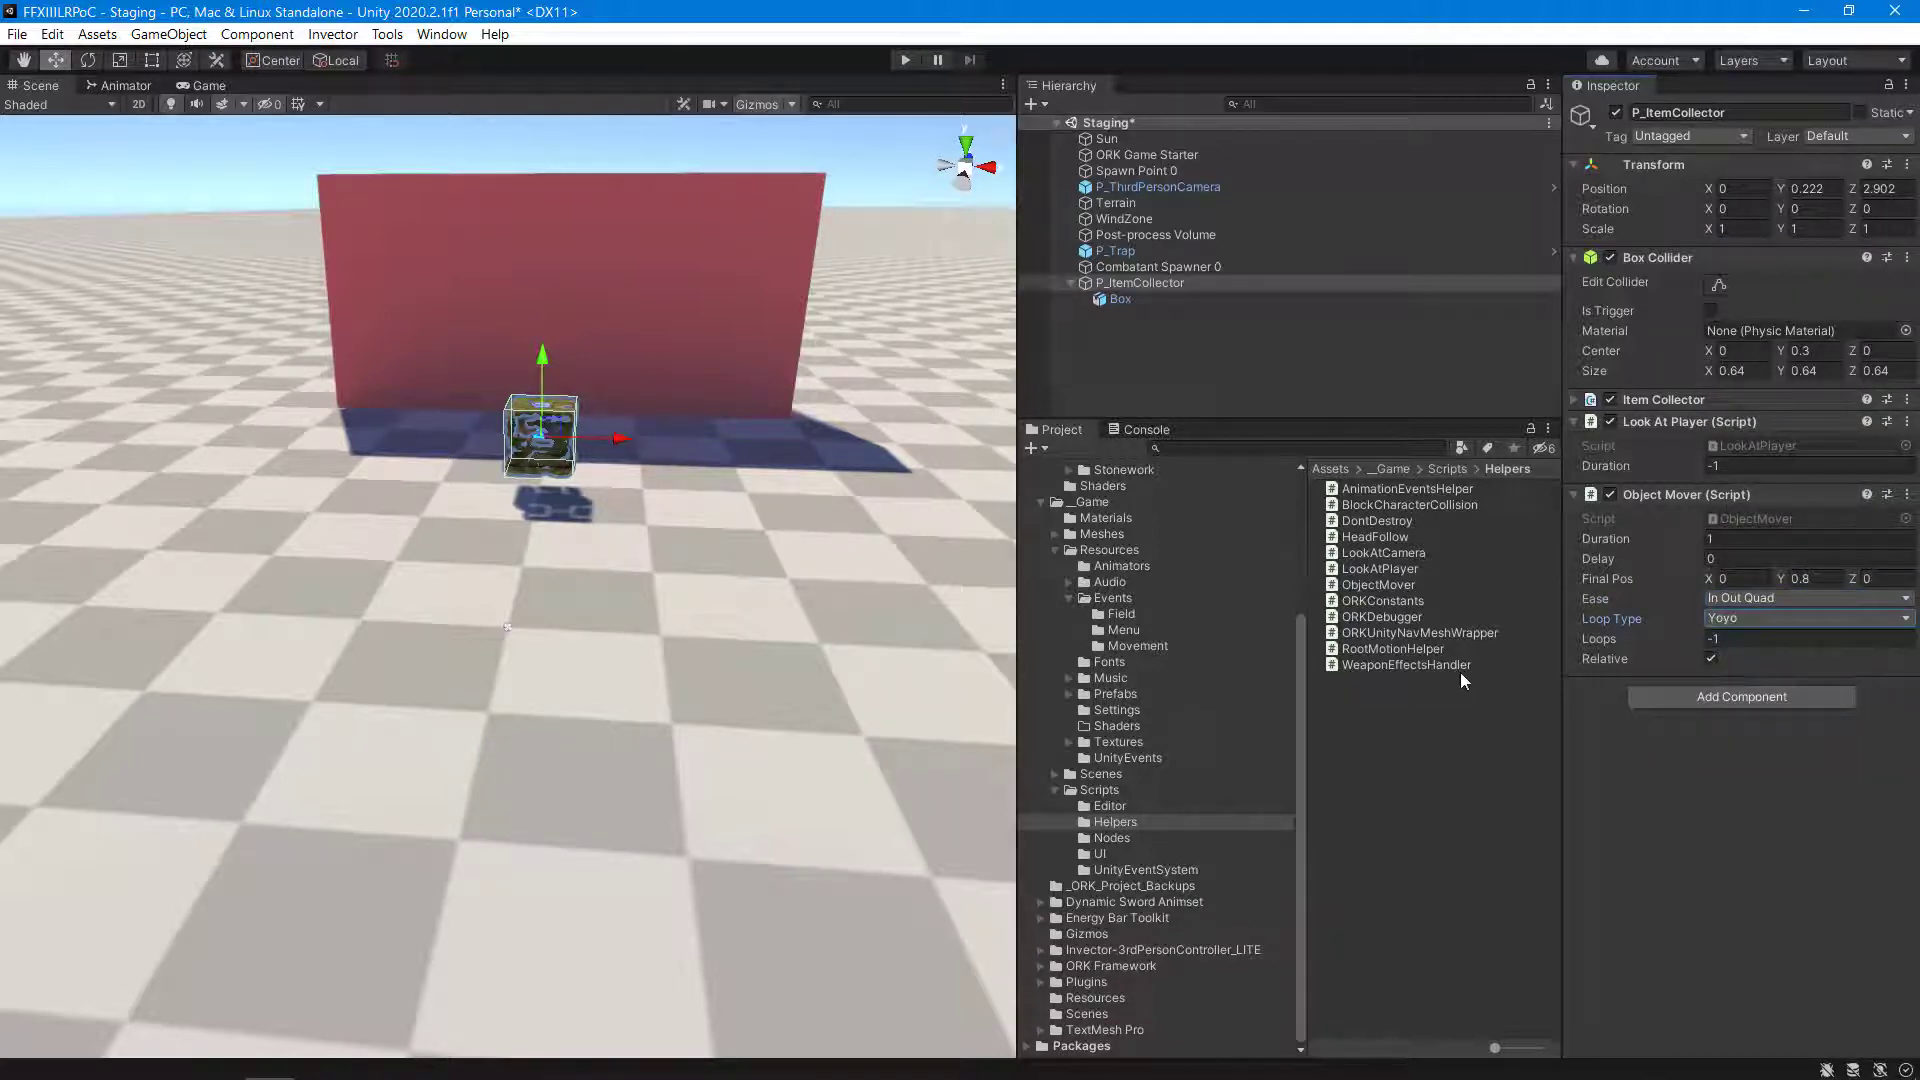
pyautogui.click(1142, 283)
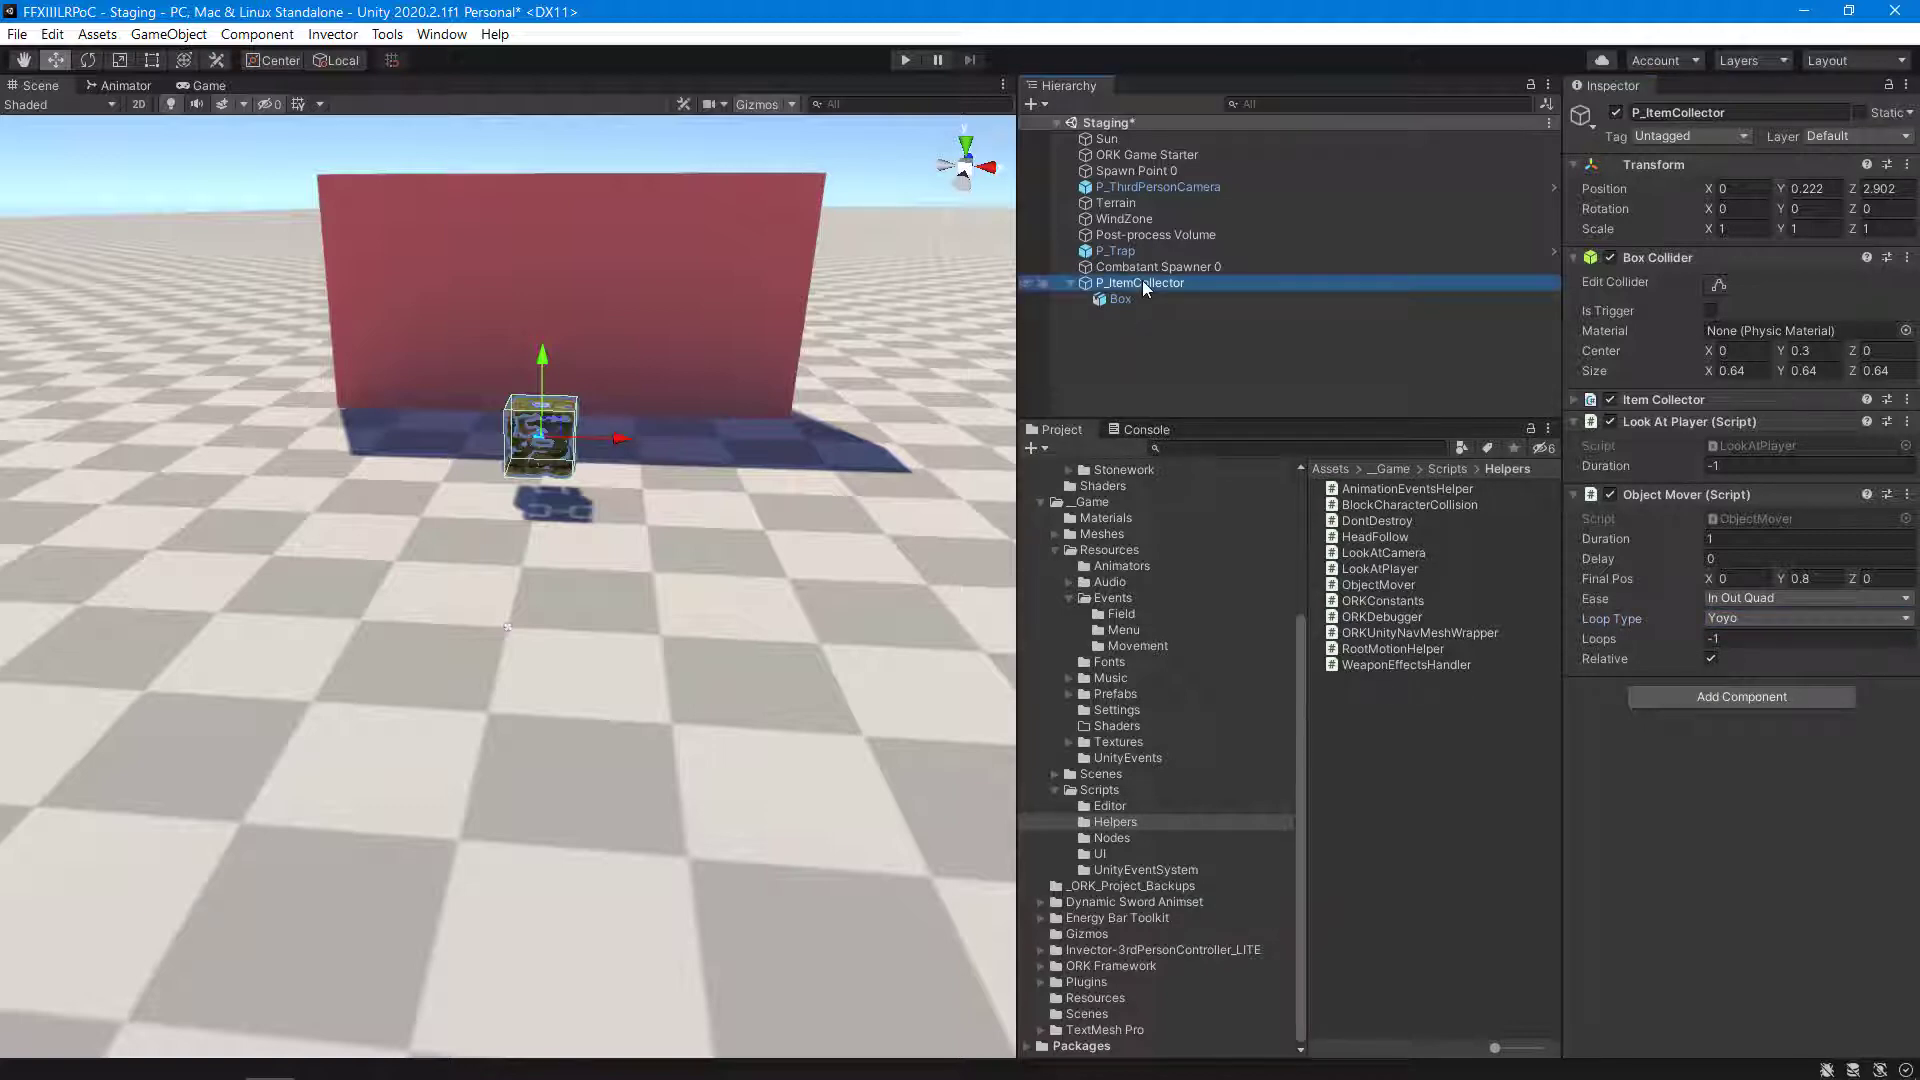
pyautogui.click(904, 60)
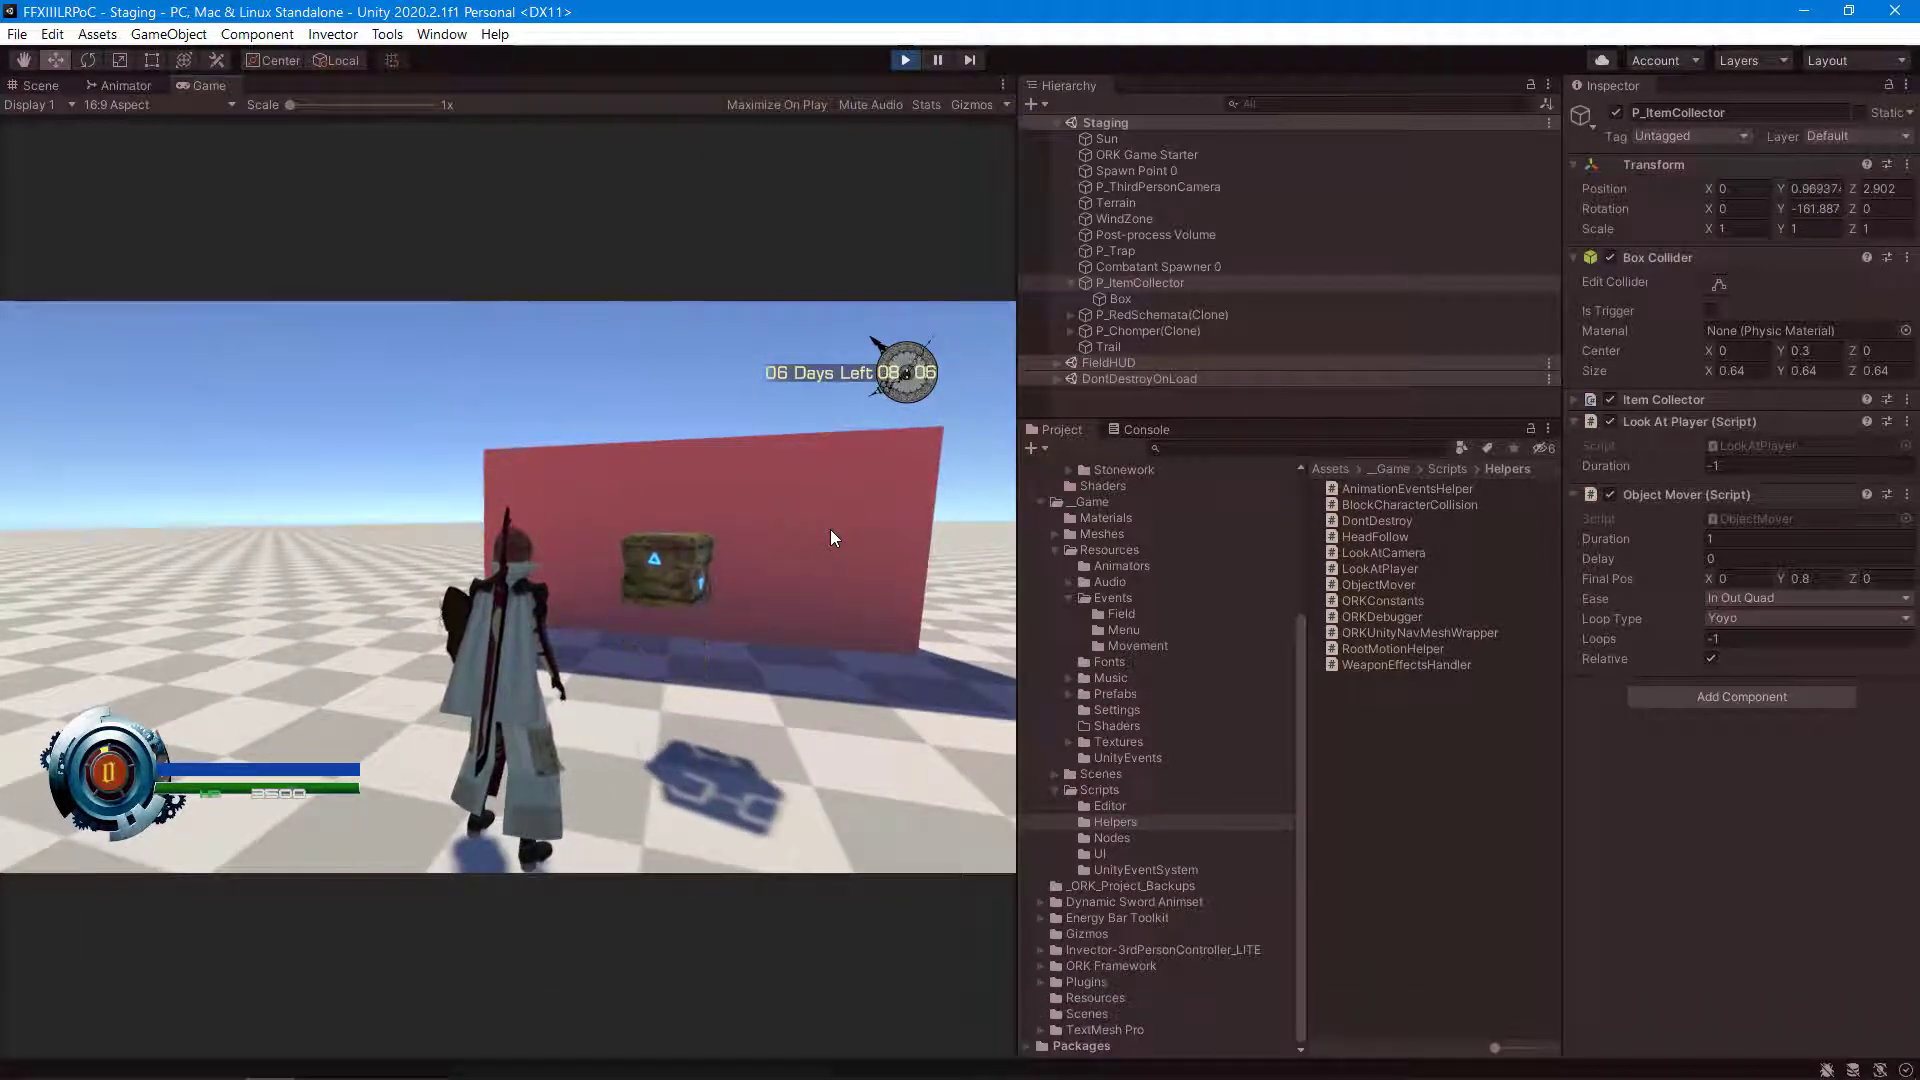
pyautogui.hotkey('ctrl', 'p')
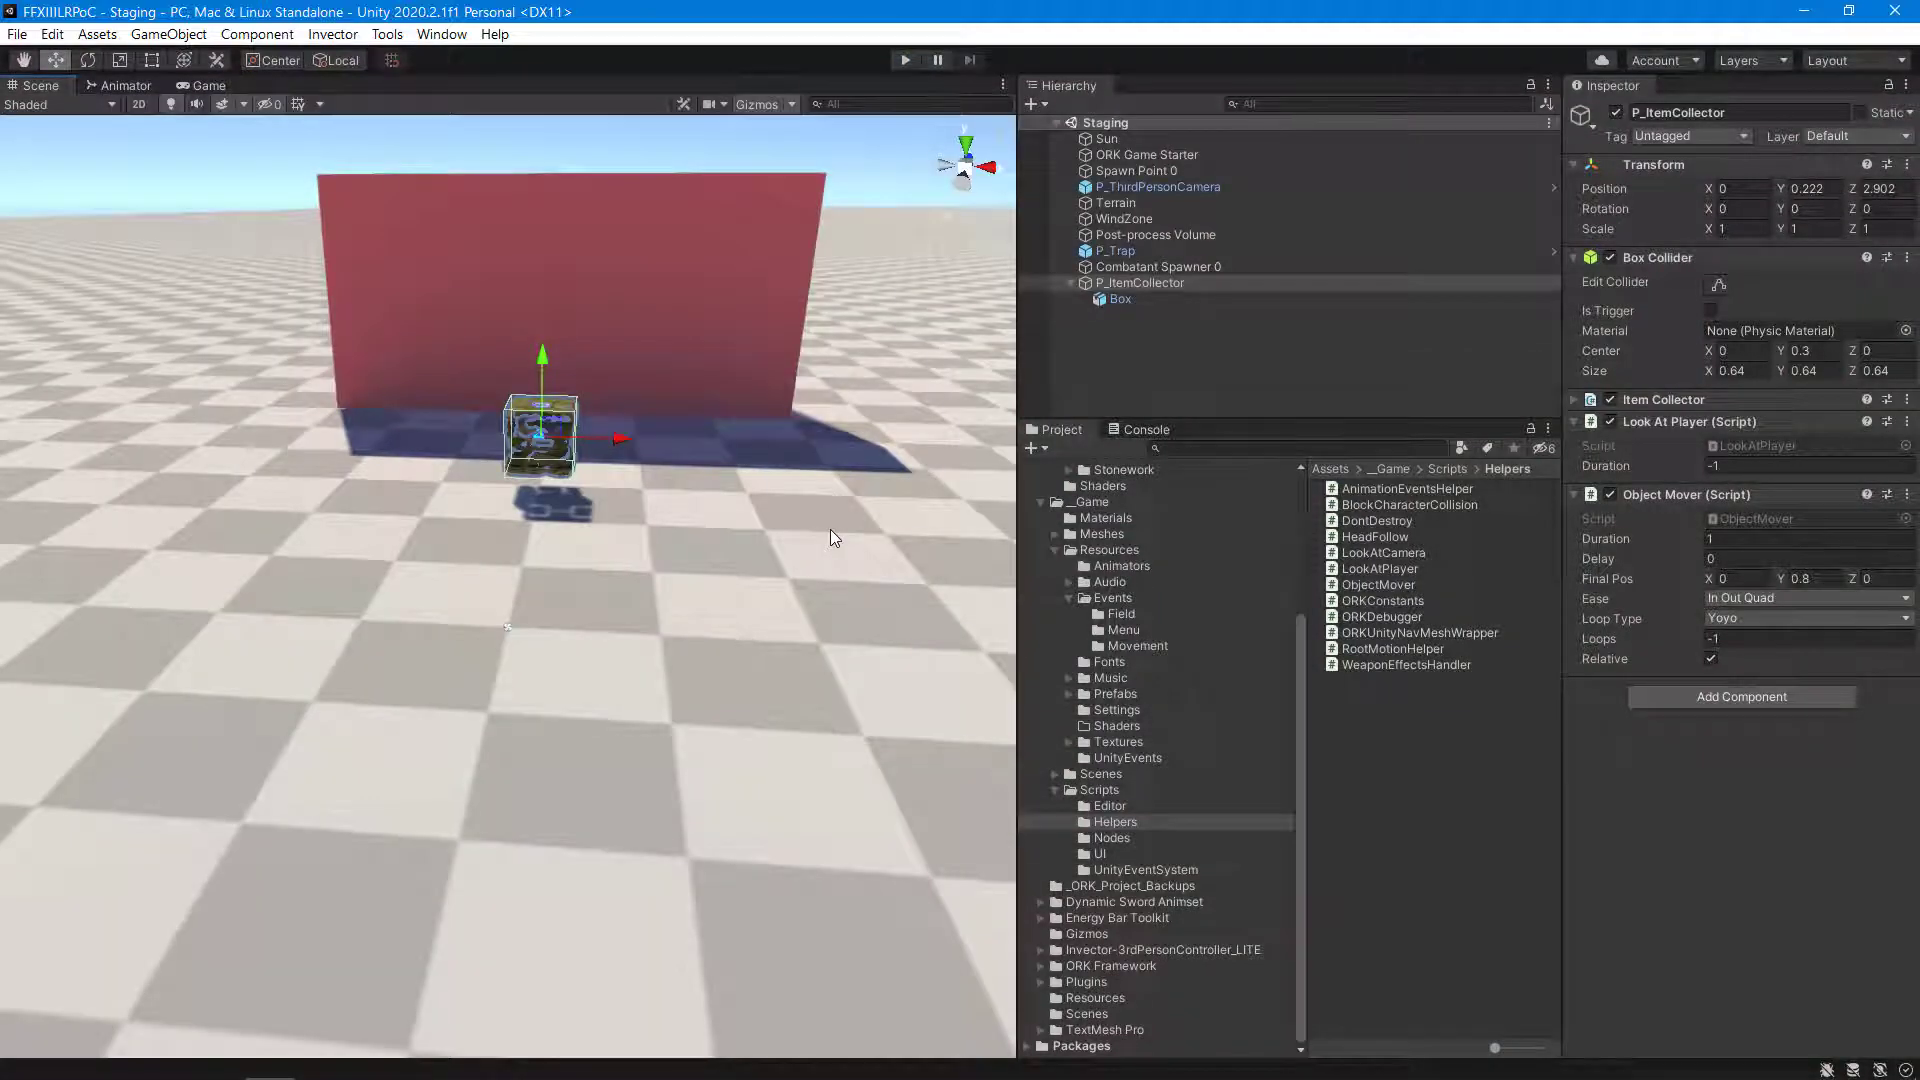